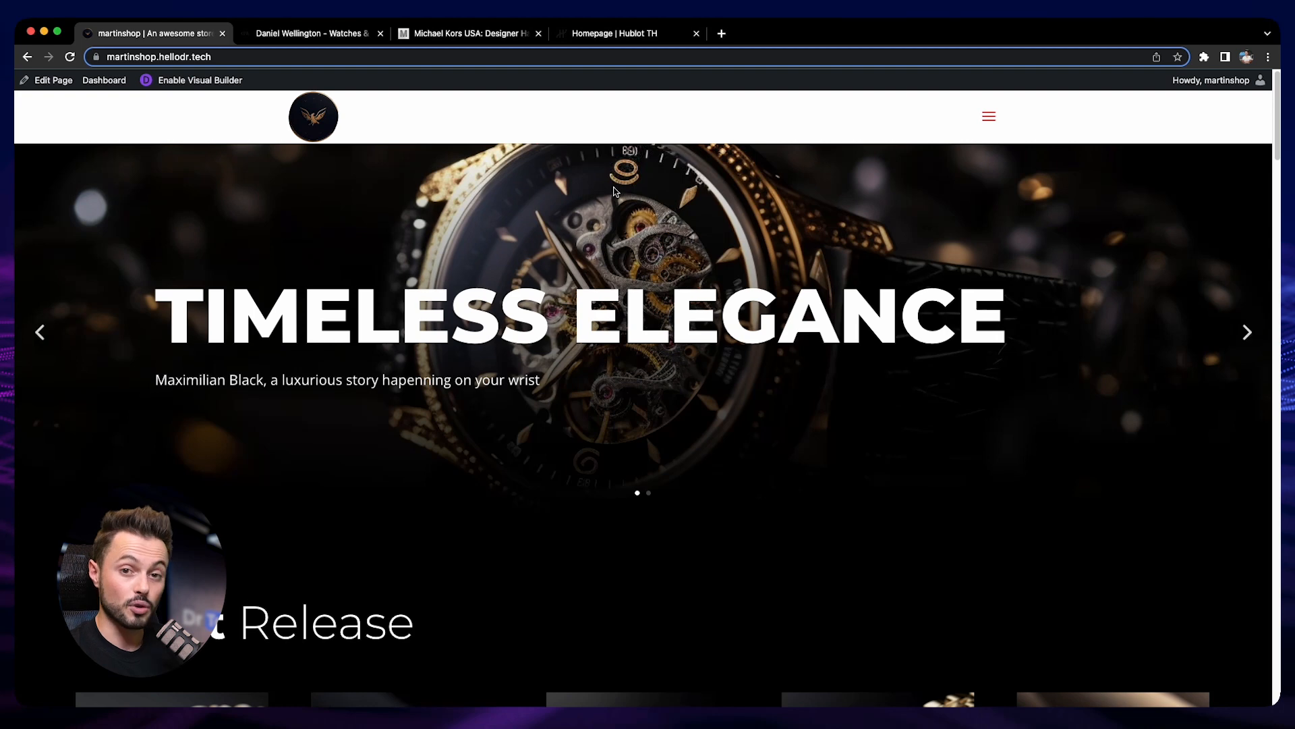
Step: Examine the martinshop home page from the hero slider through the watch sections to both footers
{"action": "scroll", "coordinate": [586, 284], "scroll_direction": "down", "scroll_amount": 3}
{"action": "scroll", "coordinate": [586, 283], "scroll_direction": "down", "scroll_amount": 20}
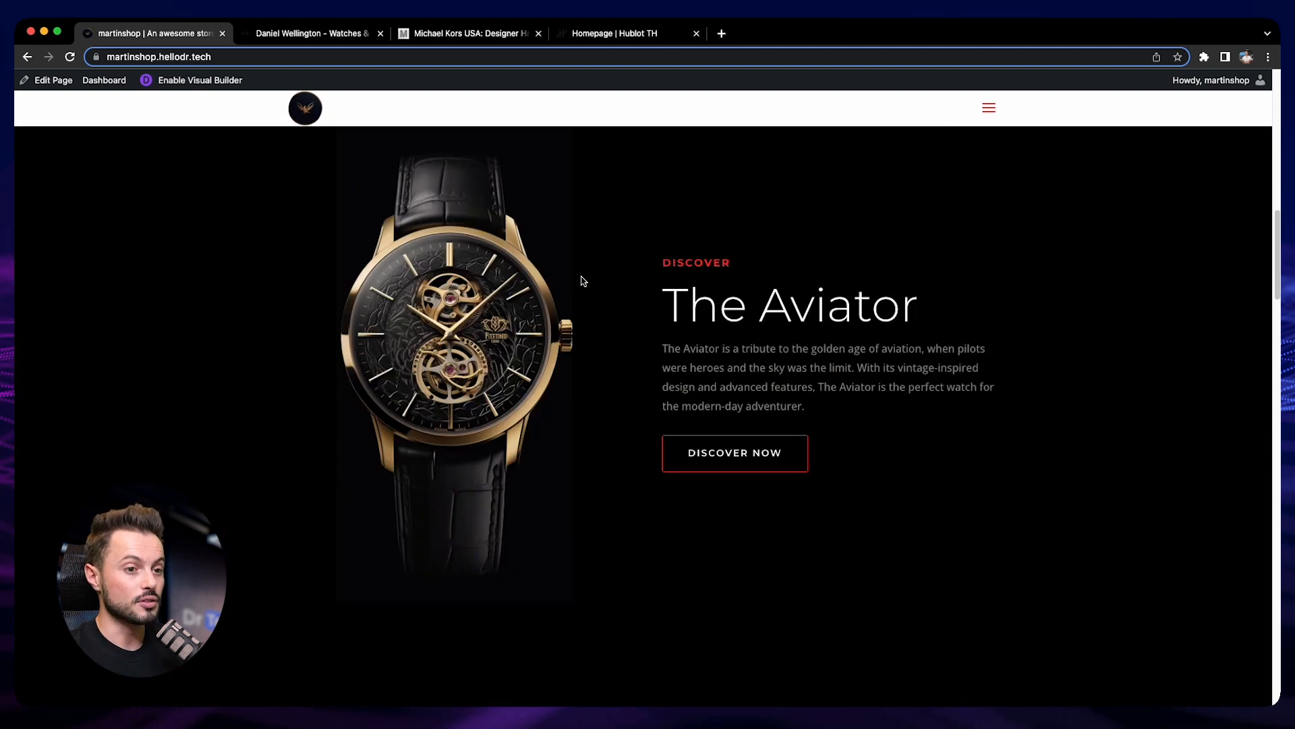
{"action": "scroll", "coordinate": [583, 280], "scroll_direction": "up", "scroll_amount": 4}
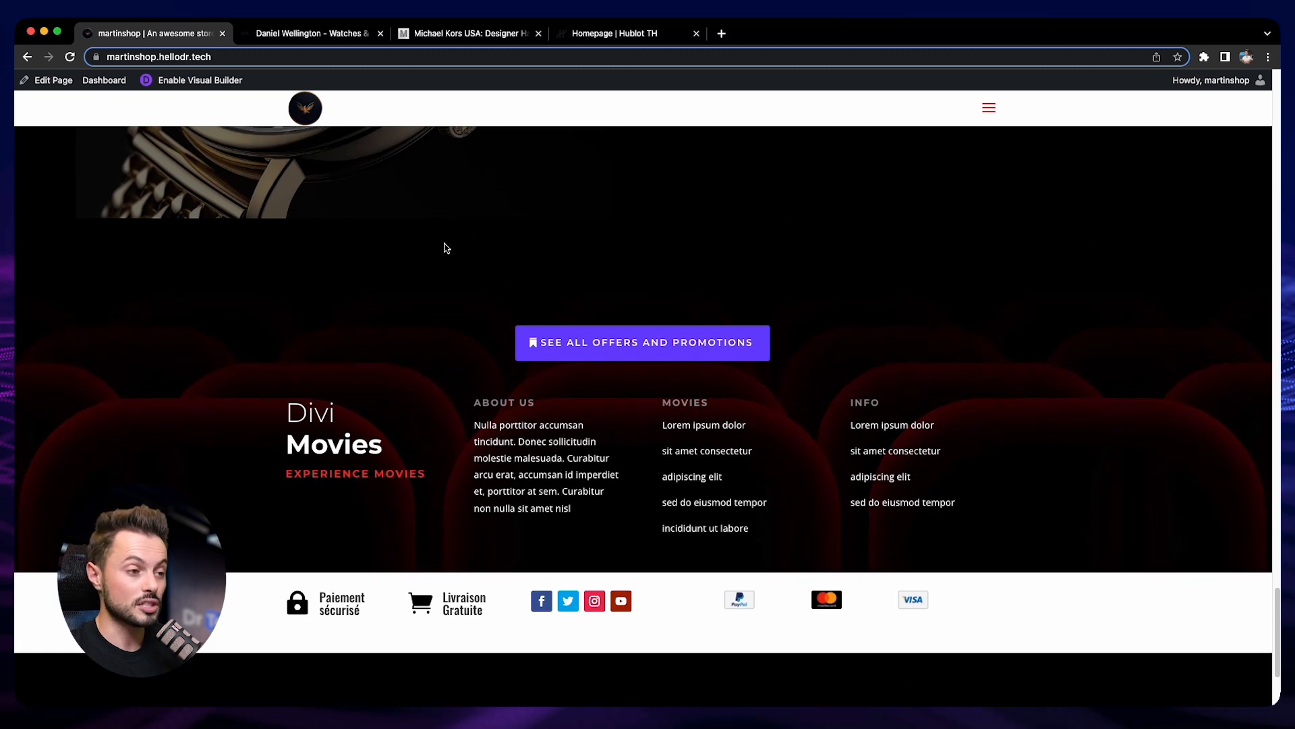
{"action": "scroll", "coordinate": [425, 244], "scroll_direction": "down", "scroll_amount": 1}
{"action": "scroll", "coordinate": [331, 372], "scroll_direction": "down", "scroll_amount": 3}
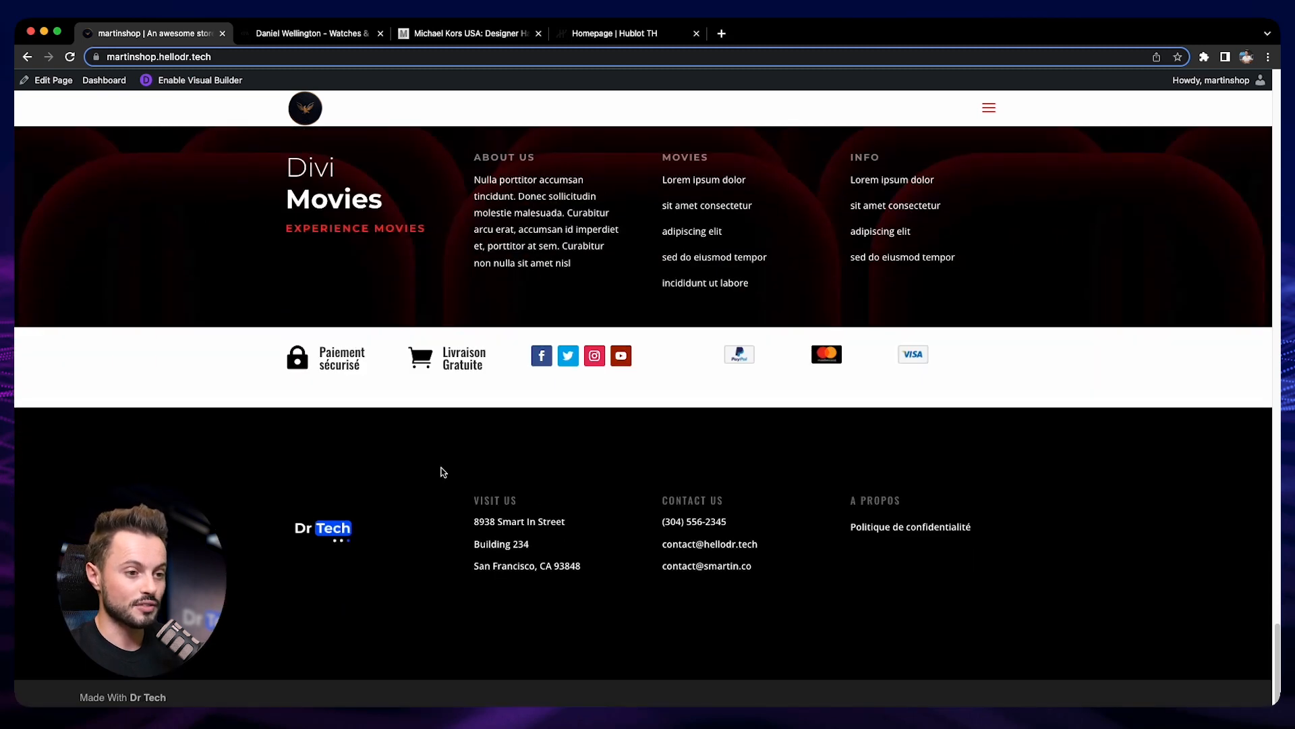
{"action": "scroll", "coordinate": [468, 486], "scroll_direction": "up", "scroll_amount": 3}
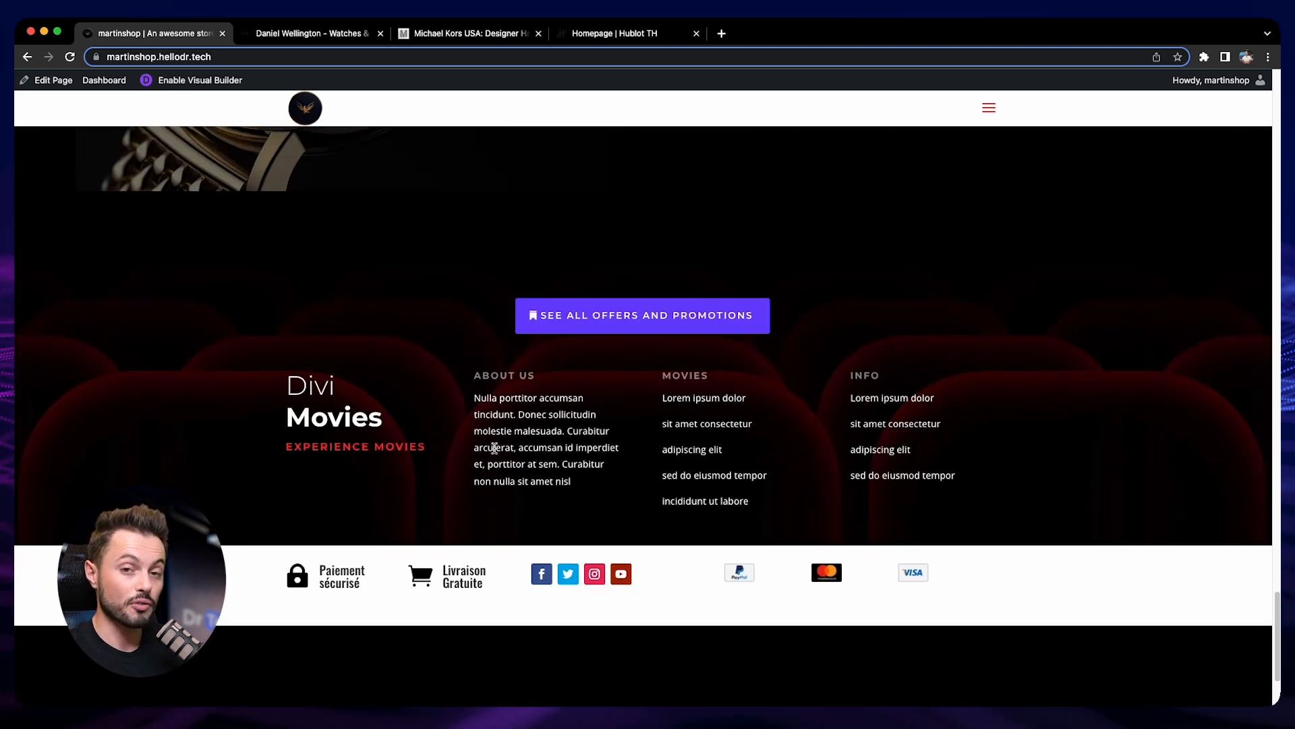
{"action": "scroll", "coordinate": [434, 405], "scroll_direction": "down", "scroll_amount": 2}
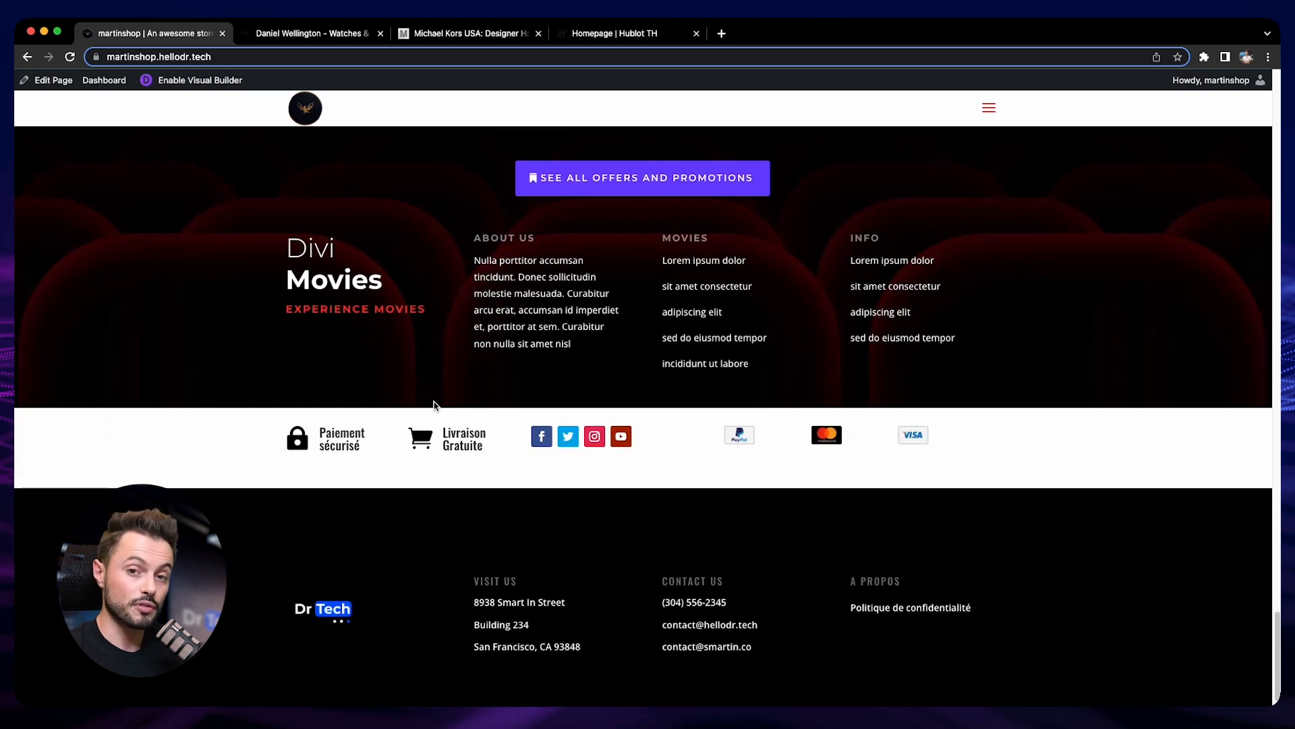
{"action": "scroll", "coordinate": [434, 396], "scroll_direction": "up", "scroll_amount": 15}
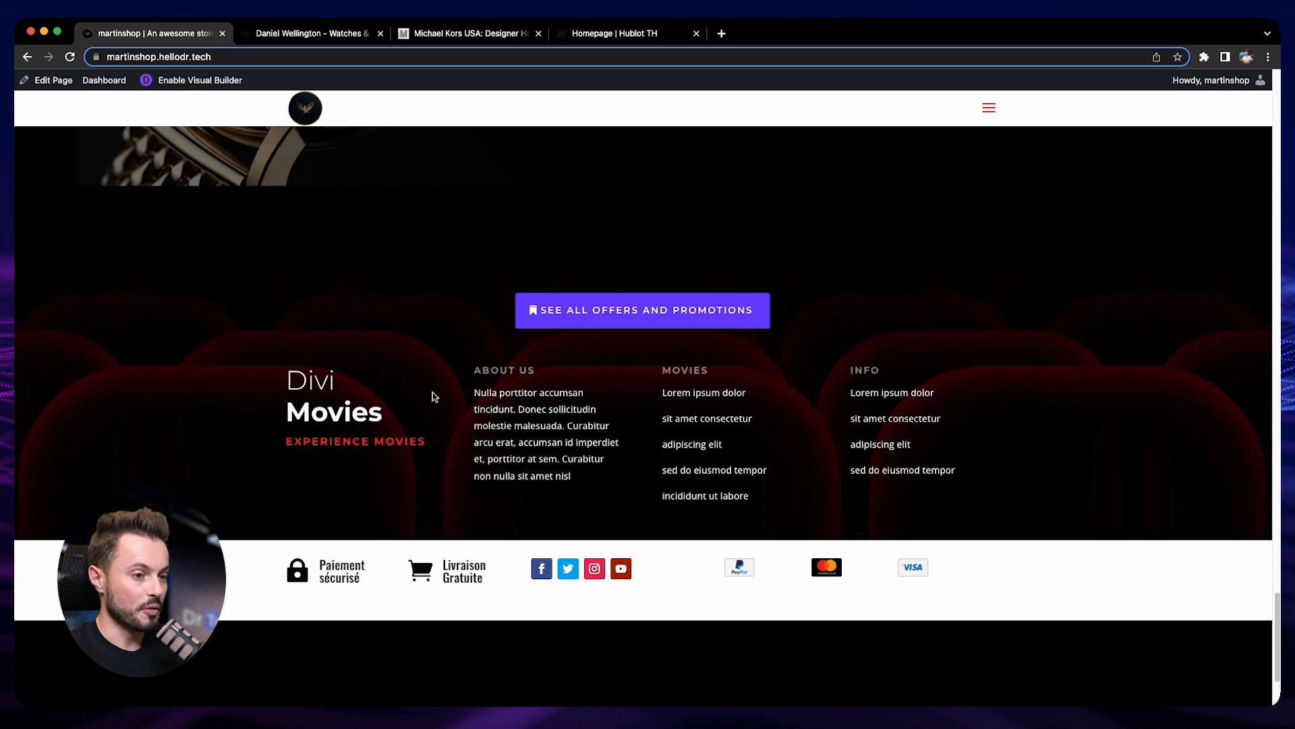
{"action": "scroll", "coordinate": [434, 396], "scroll_direction": "up", "scroll_amount": 15}
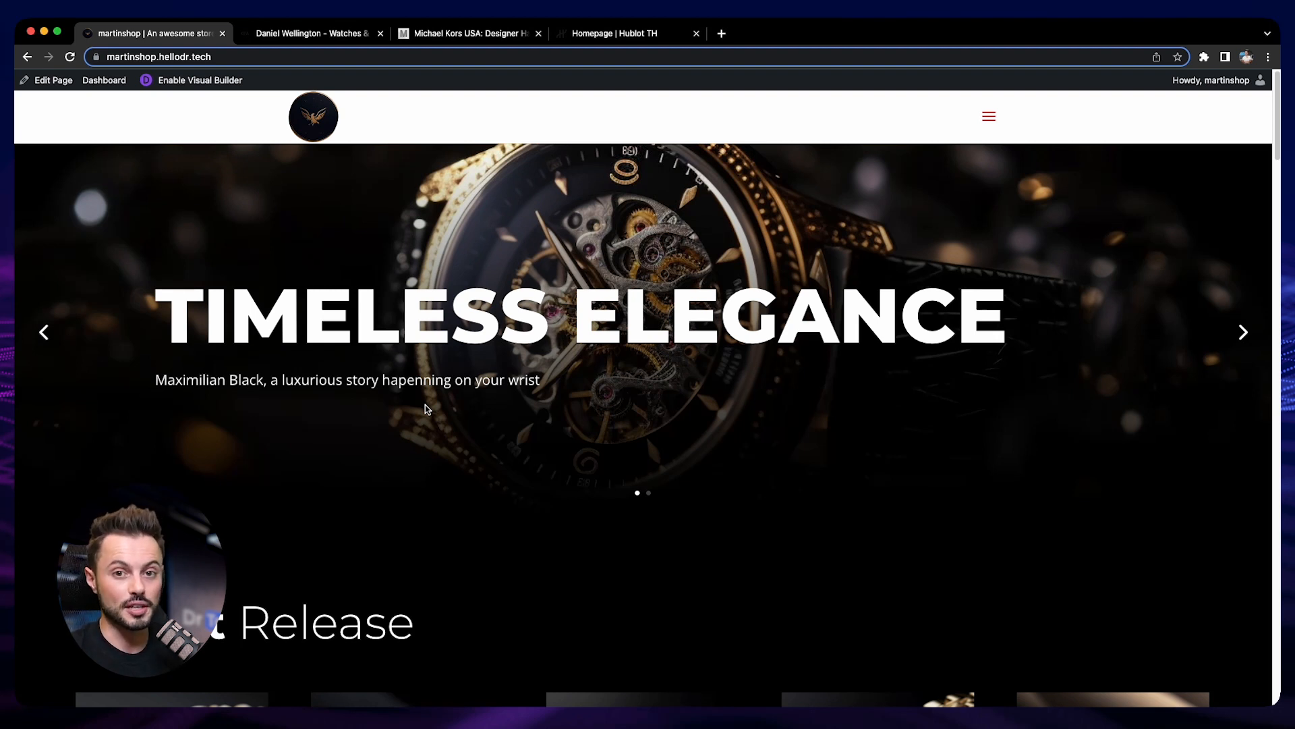
Step: Compare the martinshop header with Daniel Wellington's, trying out the latter's customer chat and site search
{"action": "left_click", "coordinate": [312, 39]}
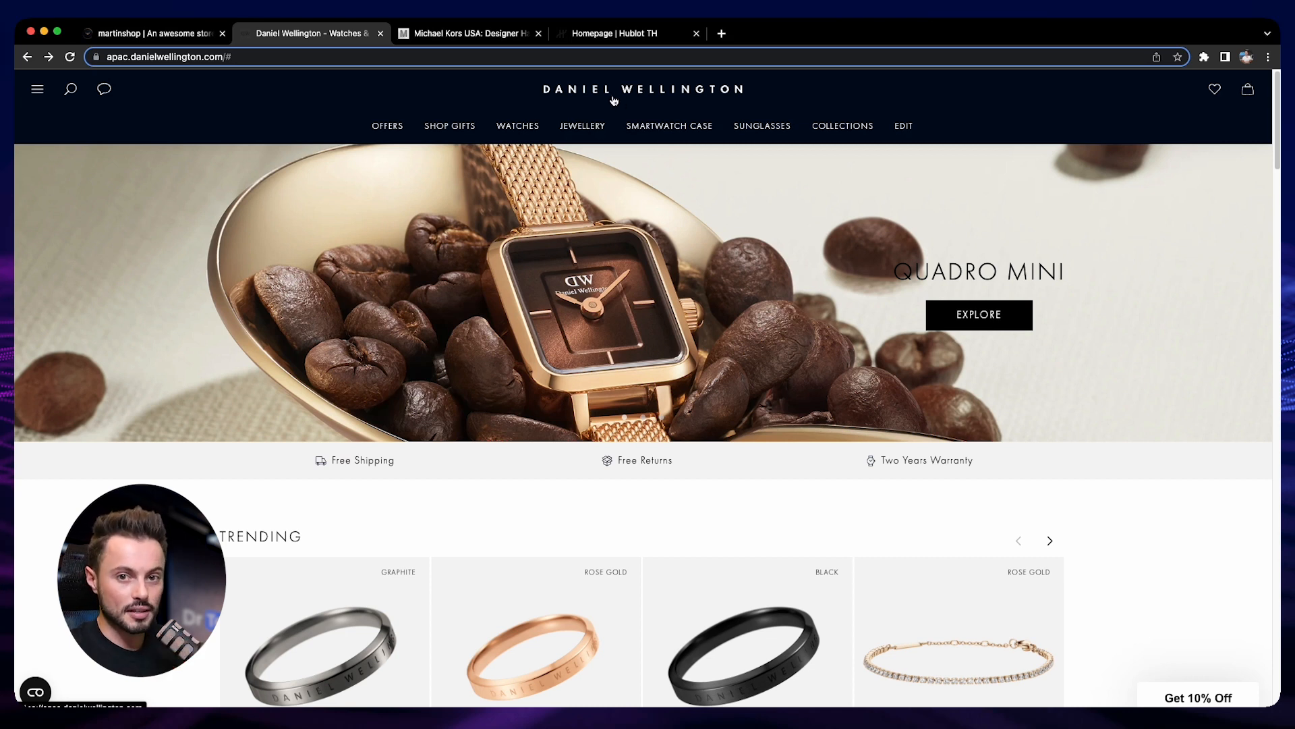
{"action": "left_click", "coordinate": [190, 33]}
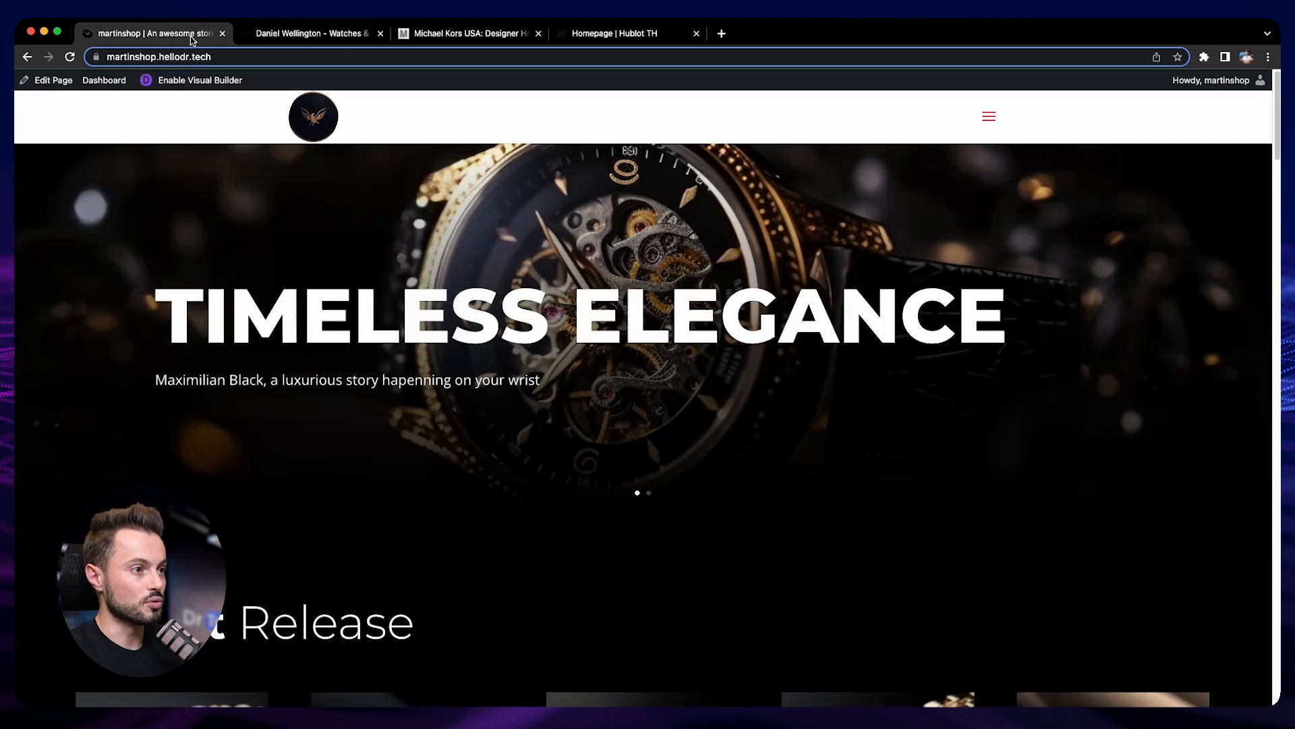
{"action": "left_click", "coordinate": [321, 34]}
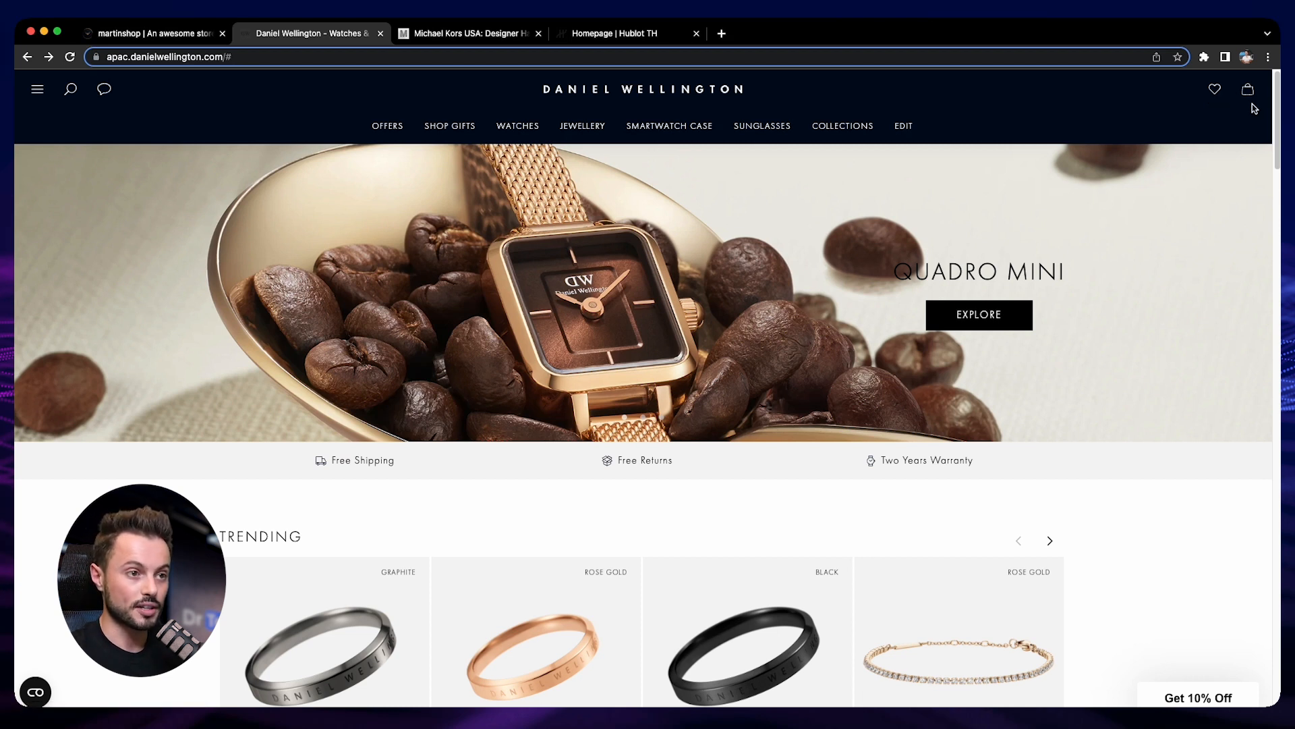
{"action": "left_click", "coordinate": [101, 90]}
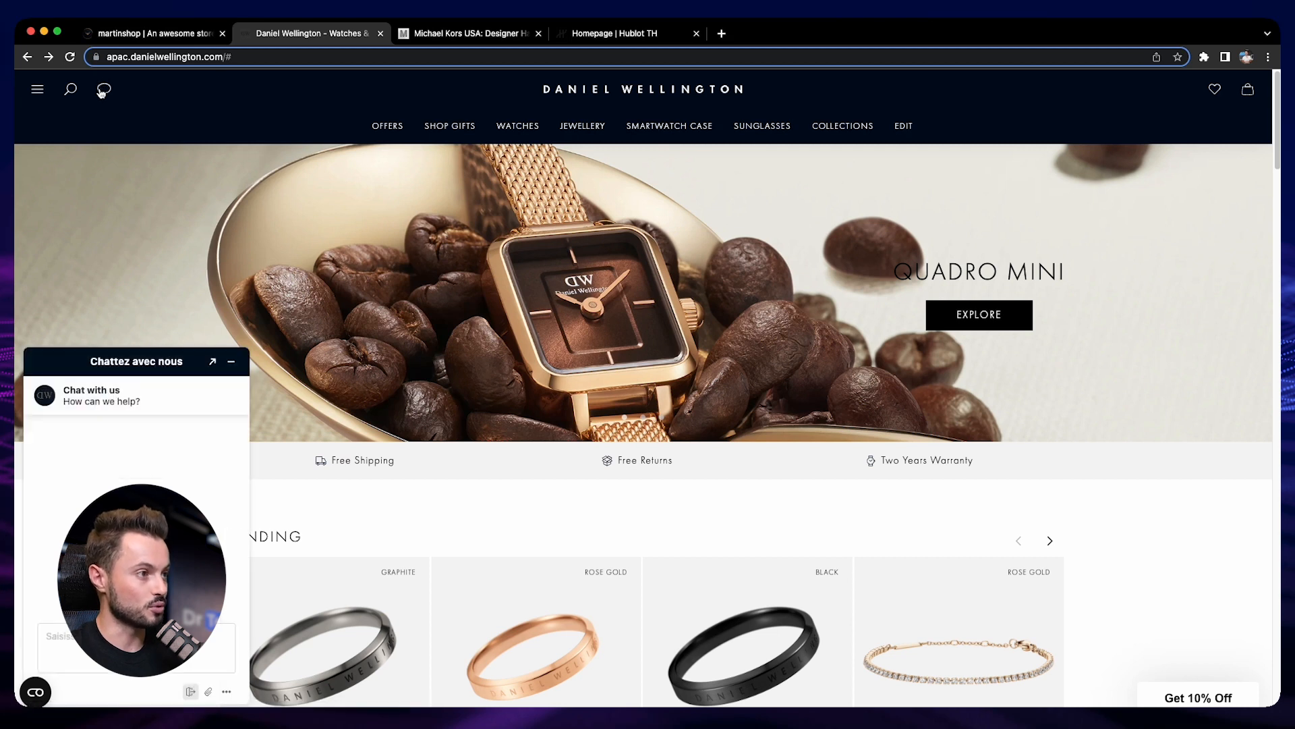
{"action": "left_click", "coordinate": [70, 89]}
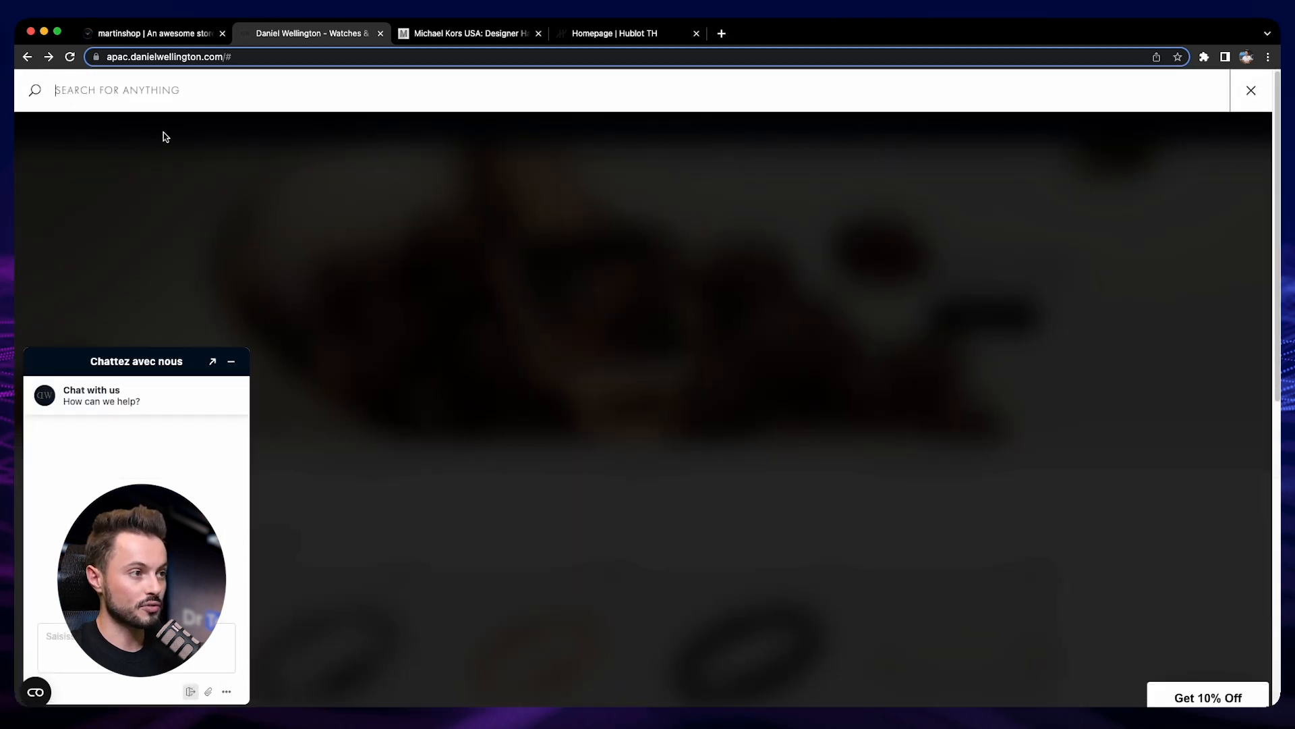
{"action": "left_click", "coordinate": [1250, 91]}
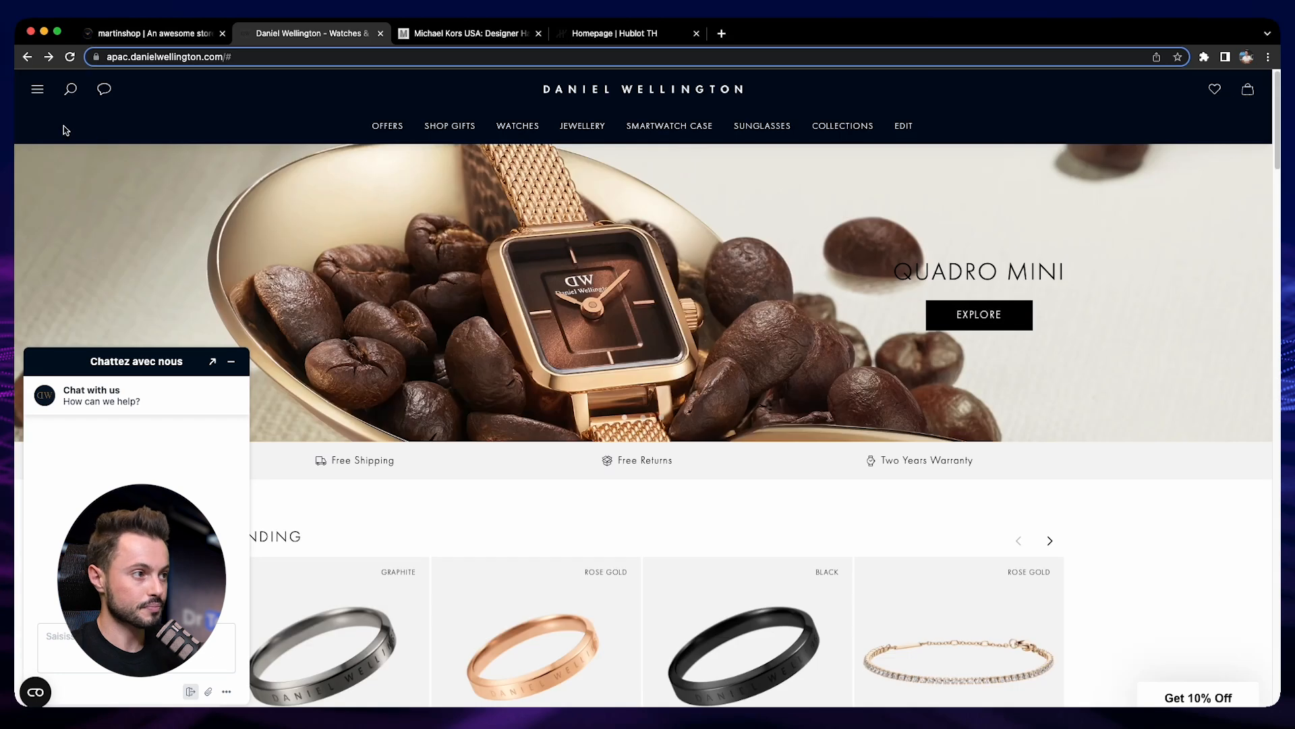
Step: Examine Daniel Wellington's expandable main menu with the chat window dismissed, and close the menu
{"action": "left_click", "coordinate": [37, 89]}
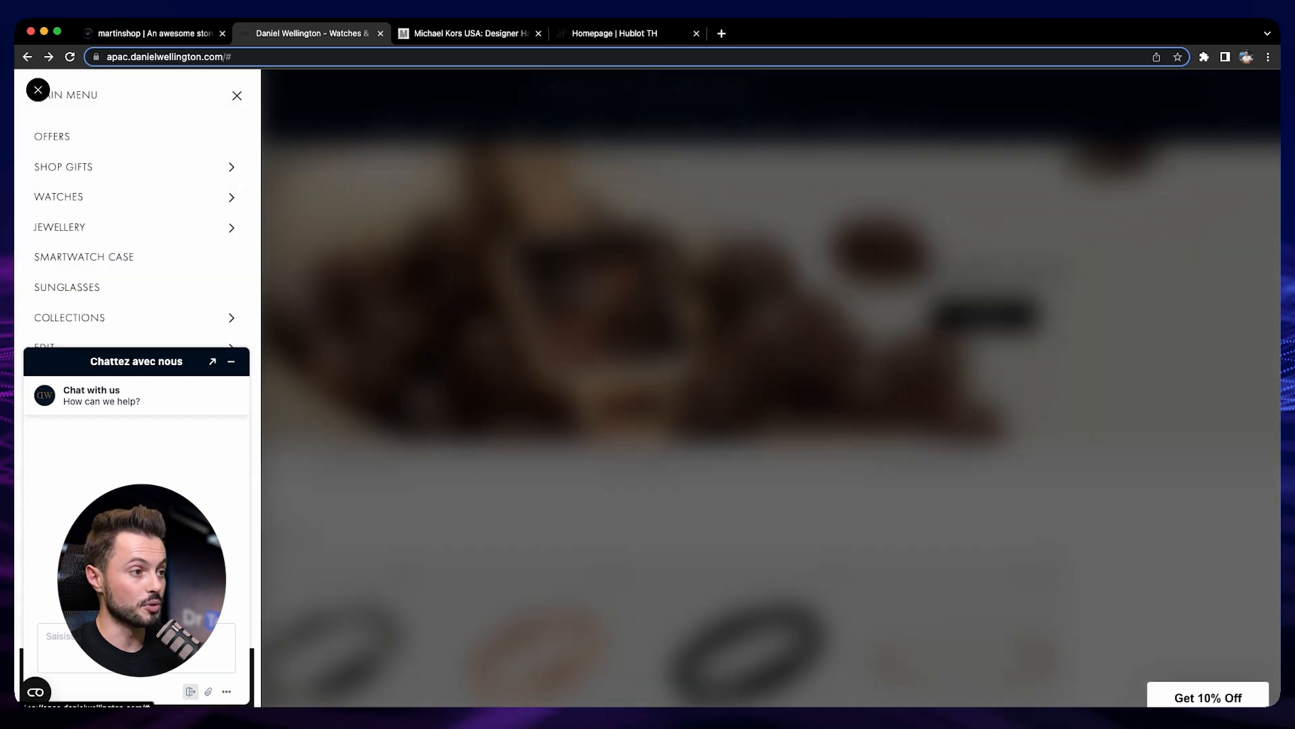
{"action": "left_click", "coordinate": [234, 365]}
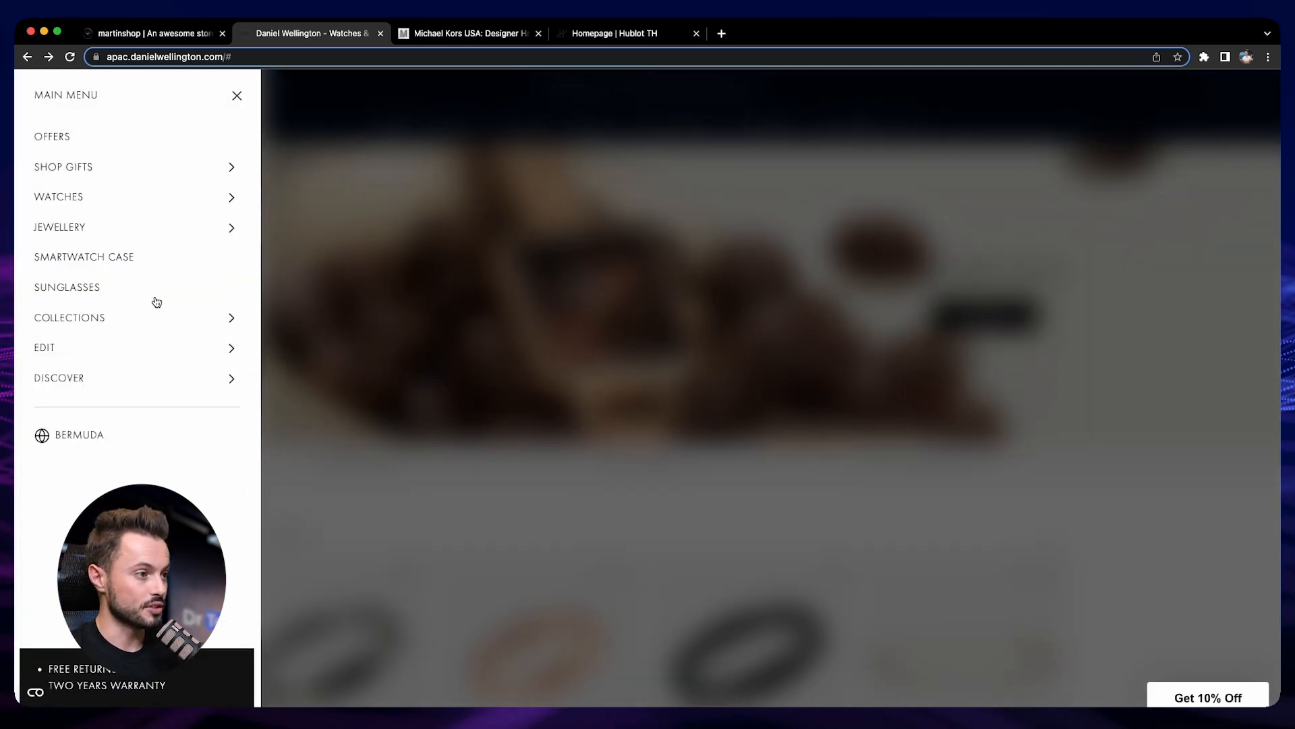
{"action": "left_click", "coordinate": [237, 95]}
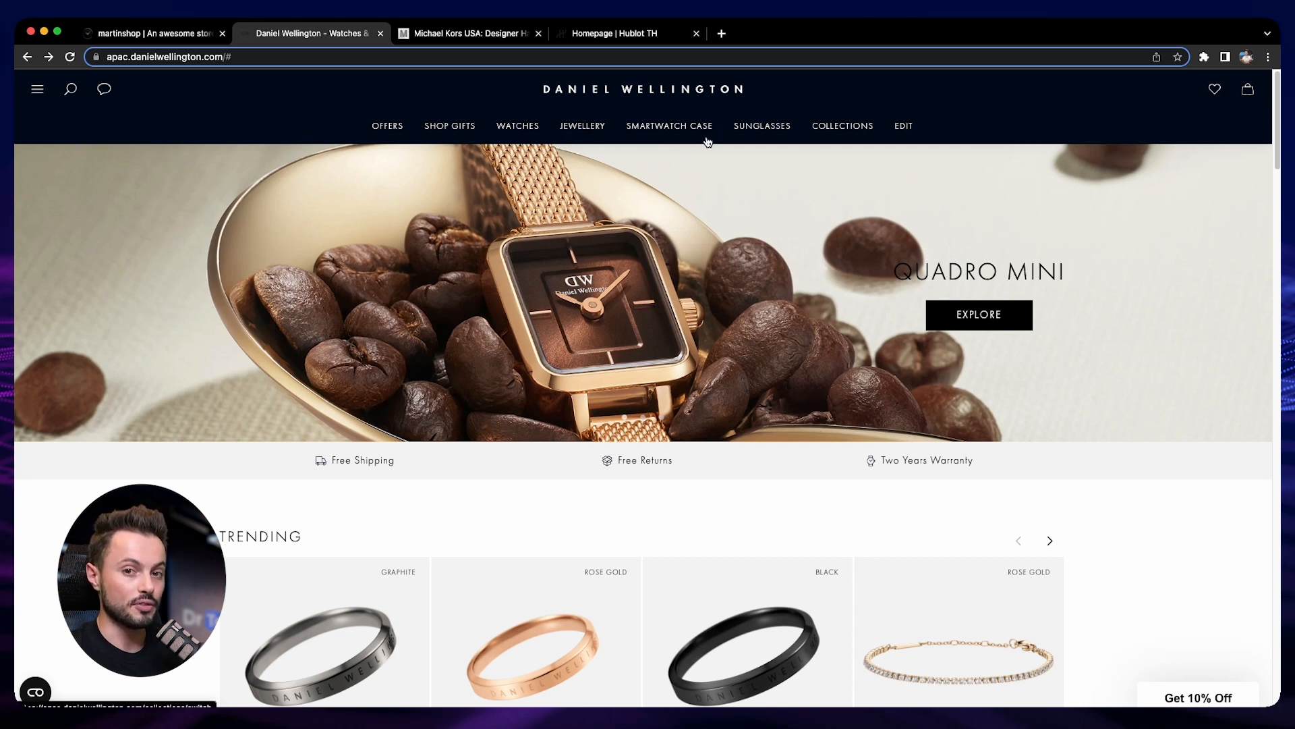
{"action": "left_click", "coordinate": [47, 95]}
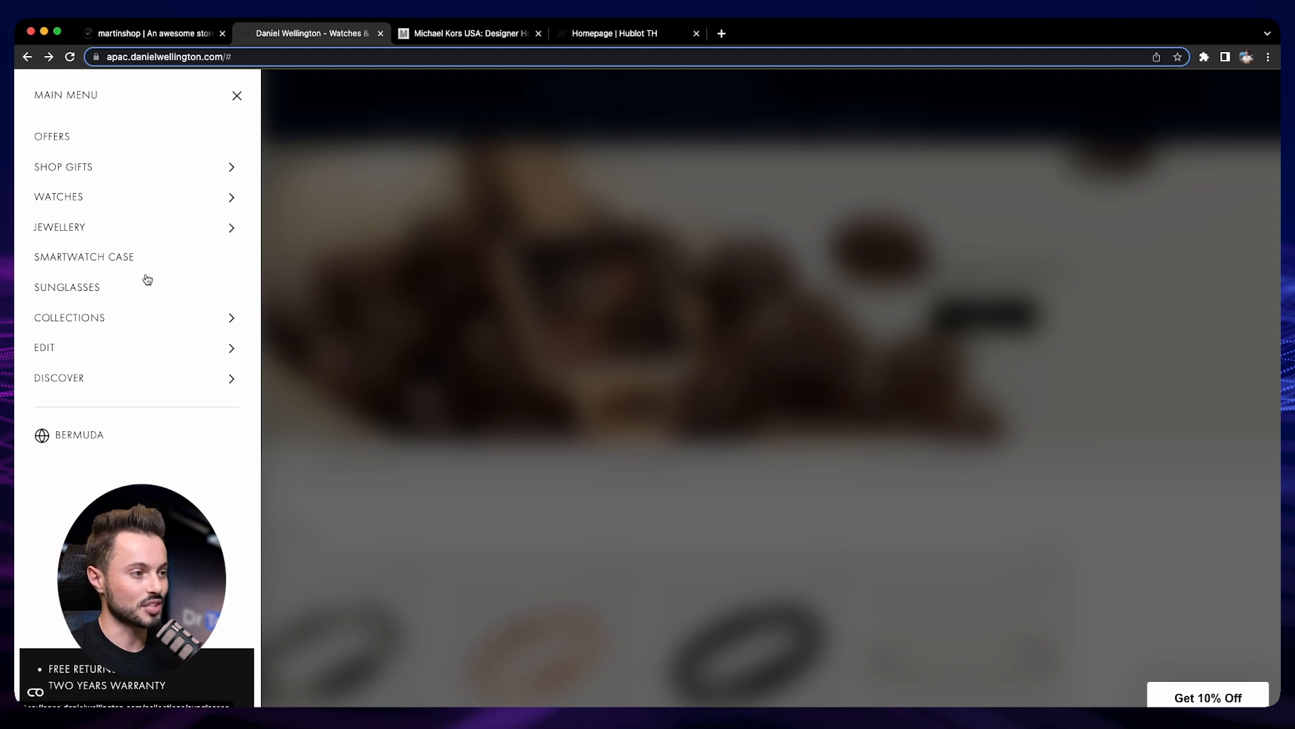
{"action": "left_click", "coordinate": [236, 97]}
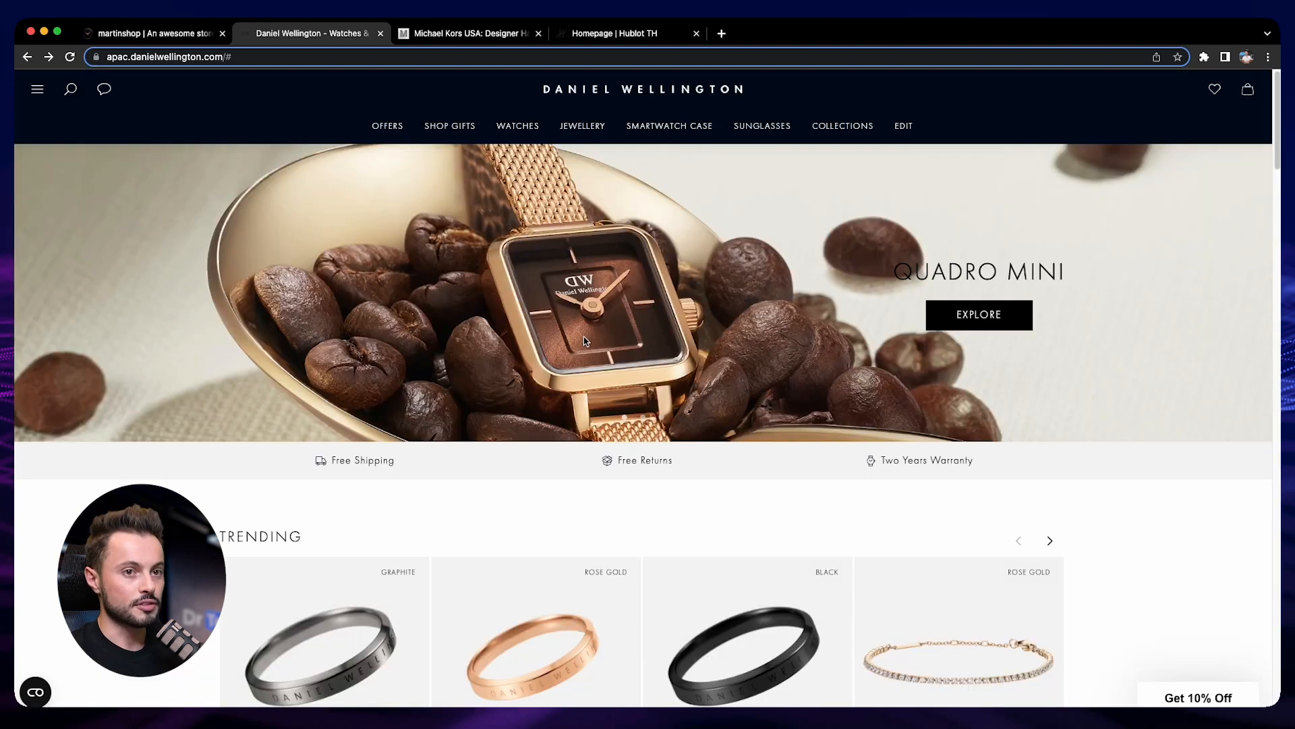
Step: Examine Daniel Wellington's newsletter sign-up and its footer's link columns, payment methods and social links
{"action": "scroll", "coordinate": [584, 340], "scroll_direction": "down", "scroll_amount": 20}
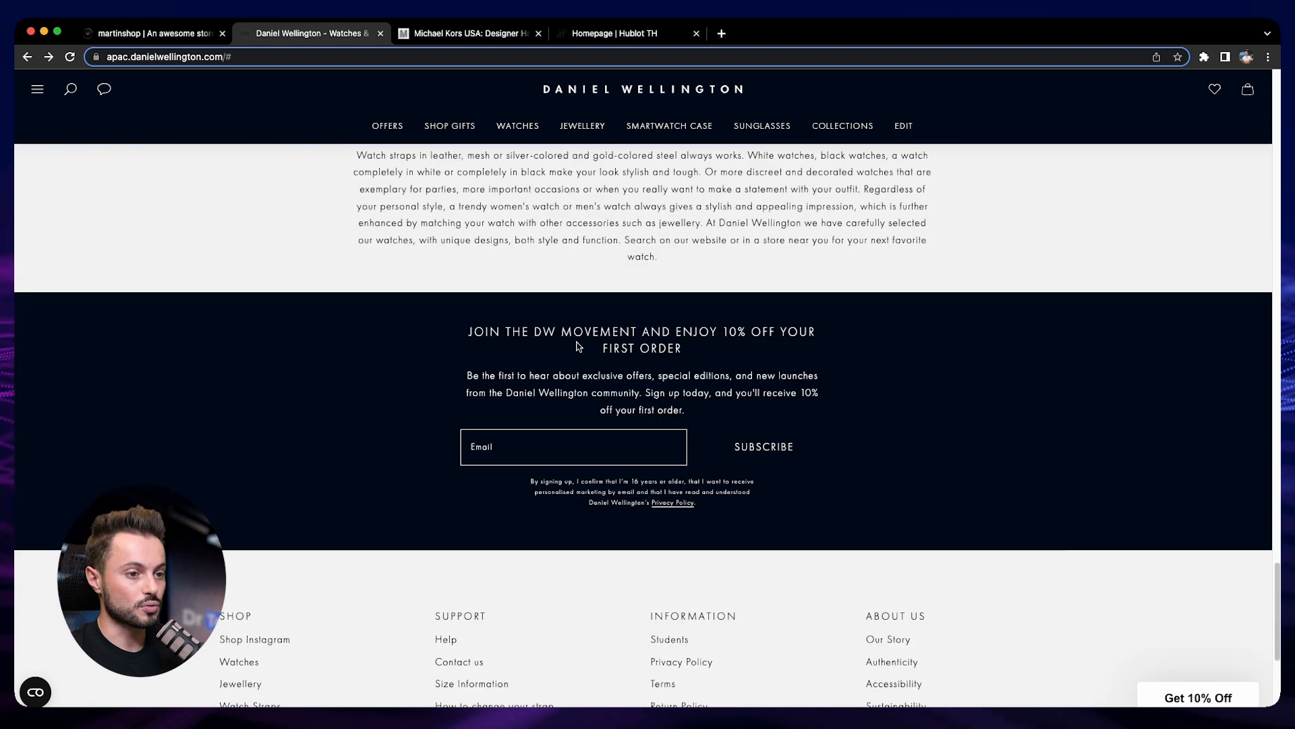
{"action": "scroll", "coordinate": [576, 346], "scroll_direction": "up", "scroll_amount": 3}
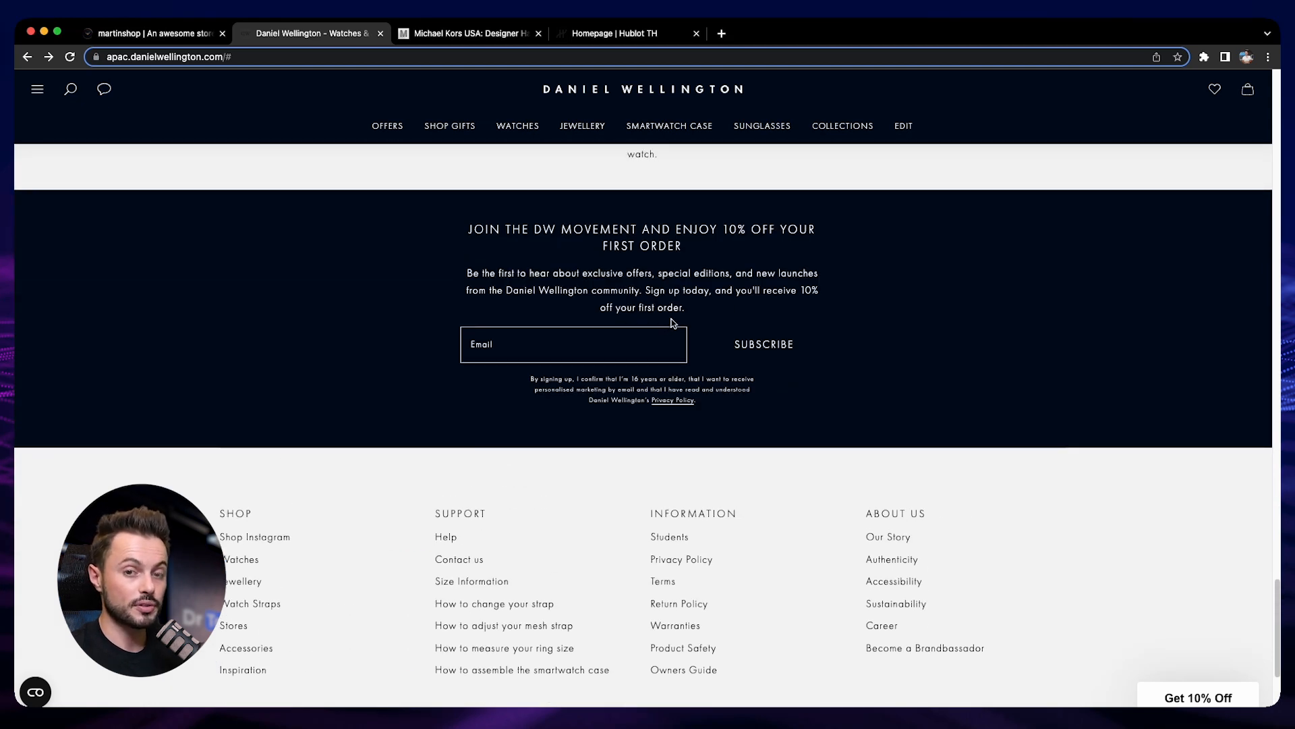
{"action": "scroll", "coordinate": [671, 322], "scroll_direction": "down", "scroll_amount": 2}
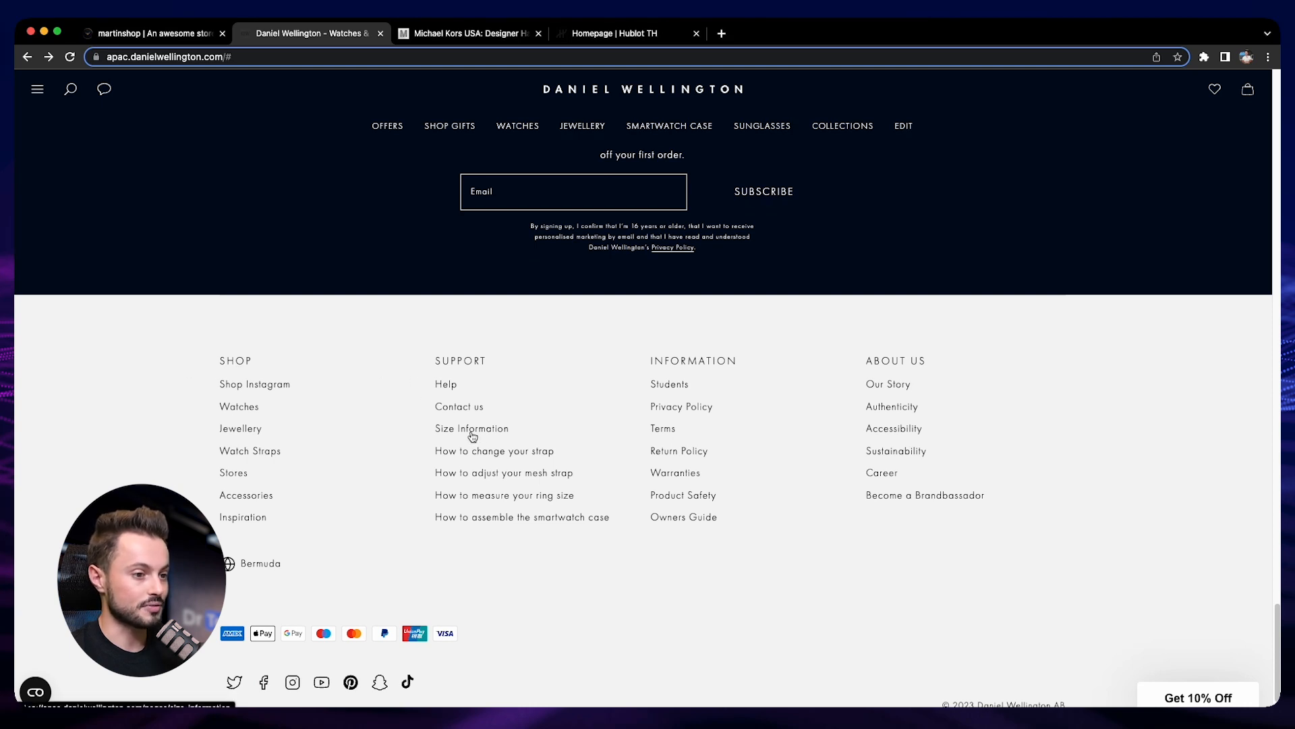
{"action": "scroll", "coordinate": [351, 495], "scroll_direction": "down", "scroll_amount": 1}
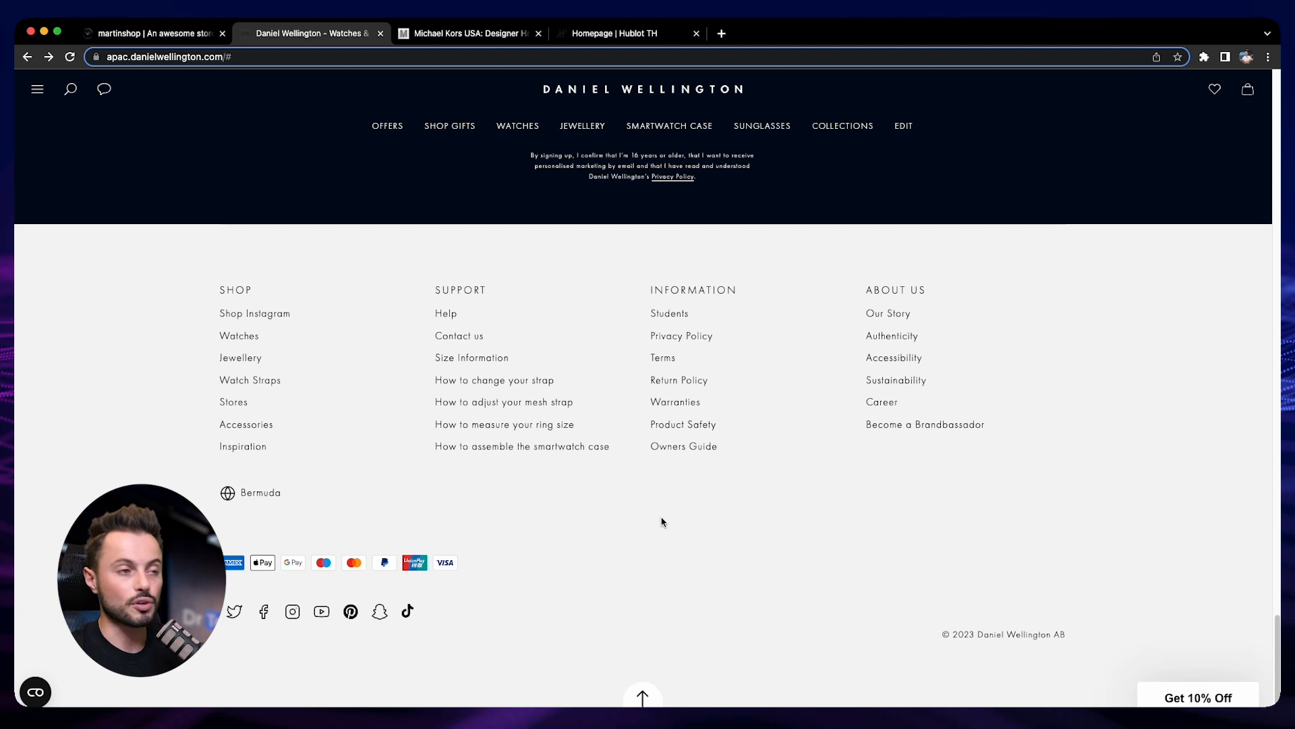
Step: Explore the Michael Kors site's category navigation, viewing the Men submenu and the full men's product page
{"action": "left_click", "coordinate": [443, 35]}
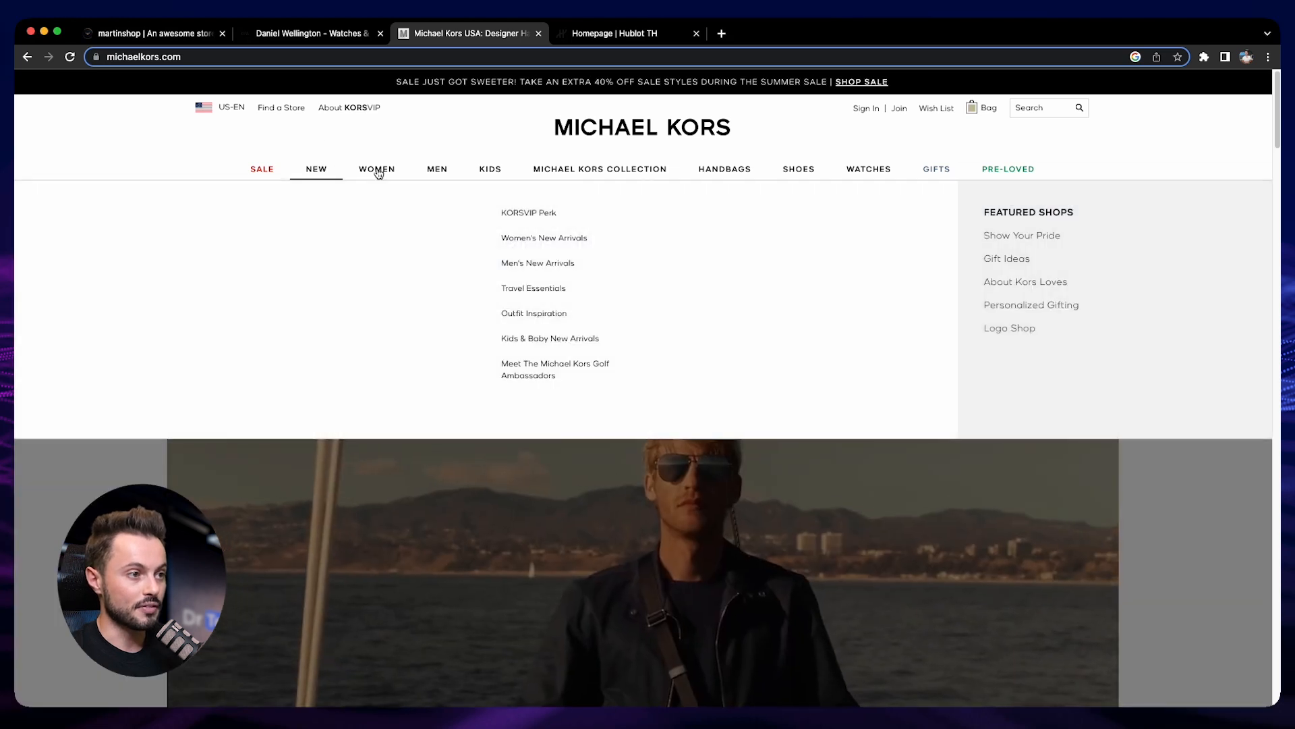
{"action": "mouse_move", "coordinate": [435, 172]}
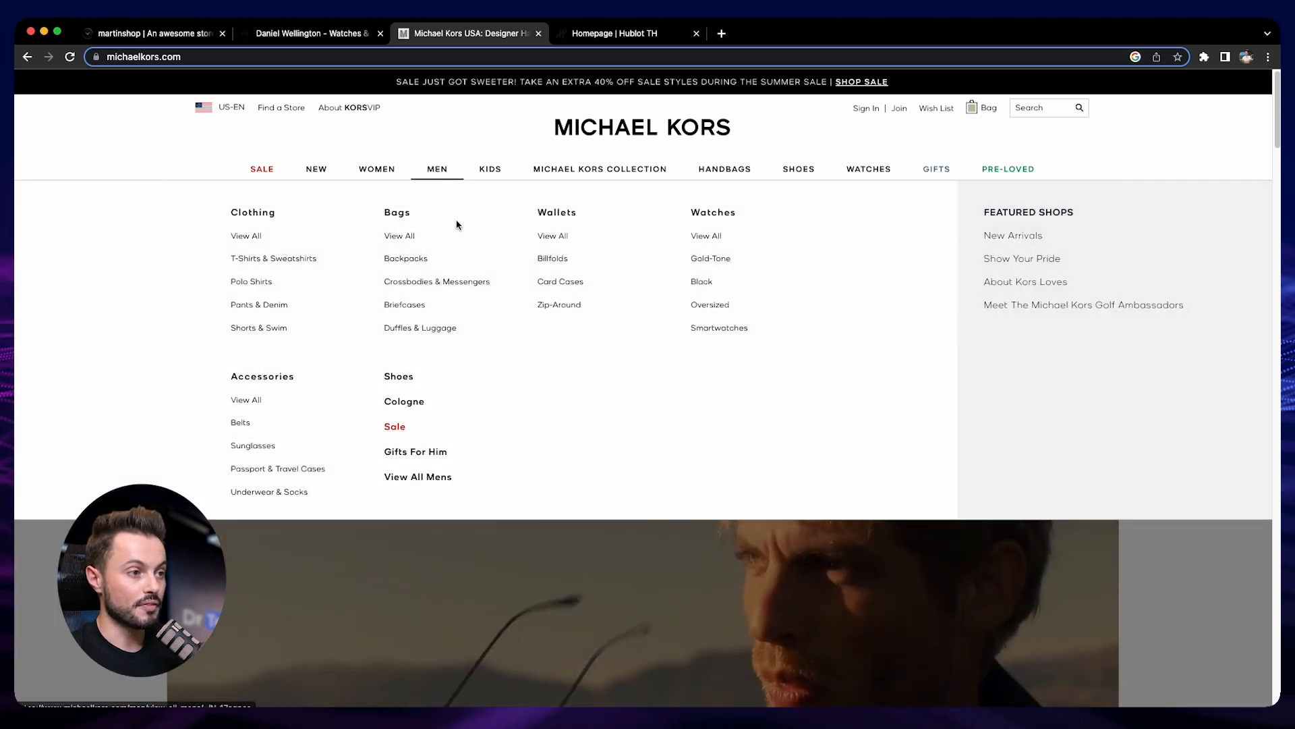
{"action": "left_click", "coordinate": [434, 171]}
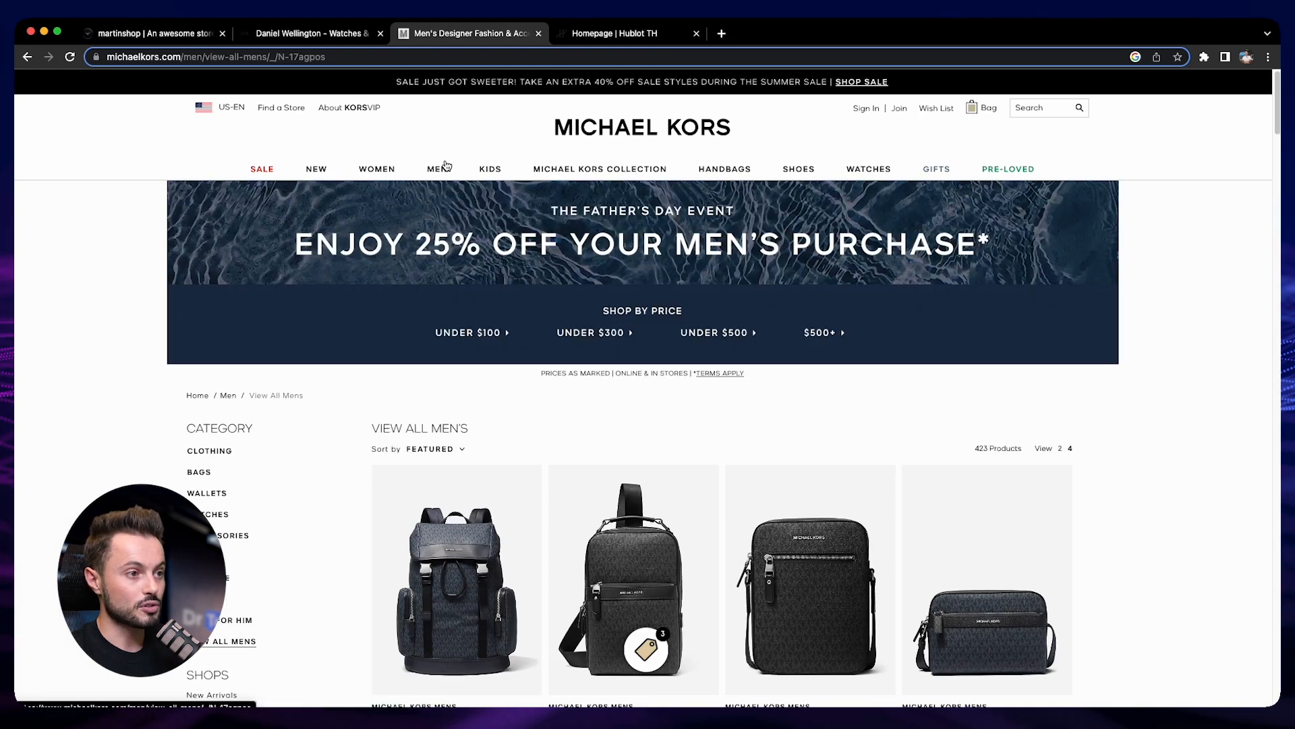
{"action": "mouse_move", "coordinate": [437, 170]}
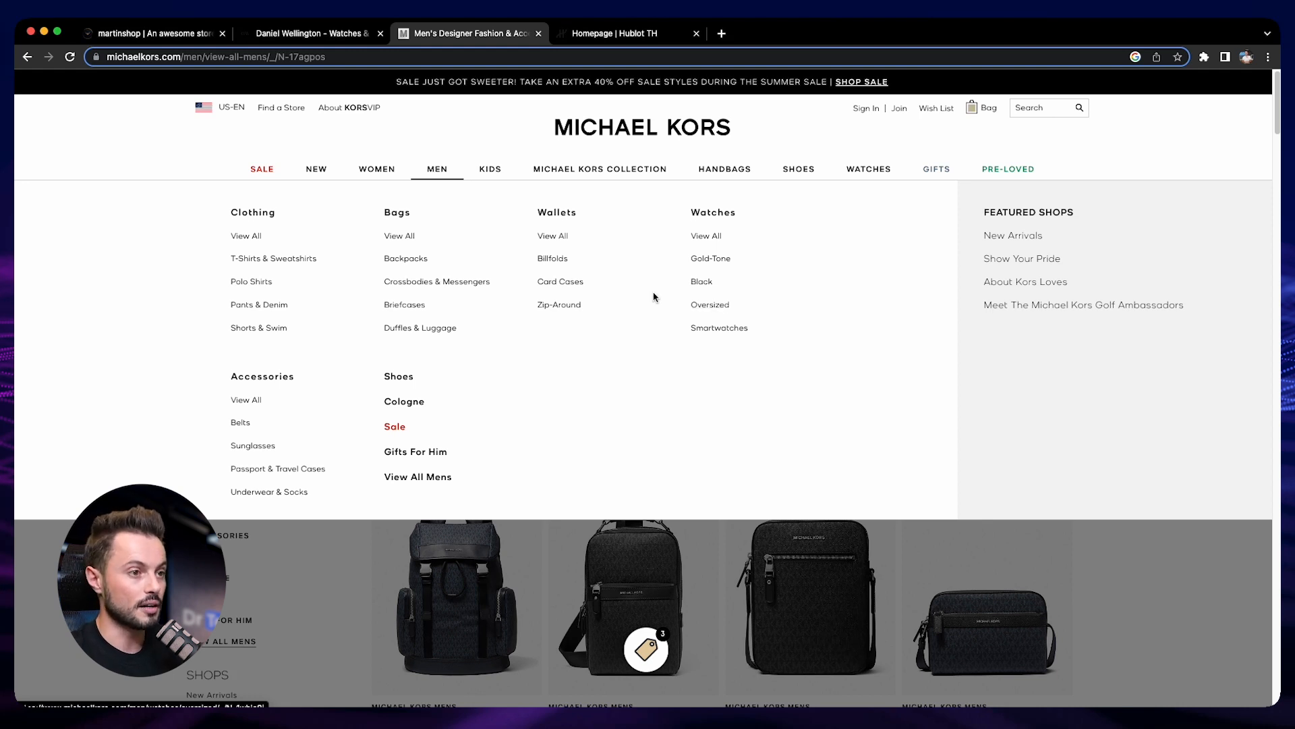
{"action": "mouse_move", "coordinate": [724, 169]}
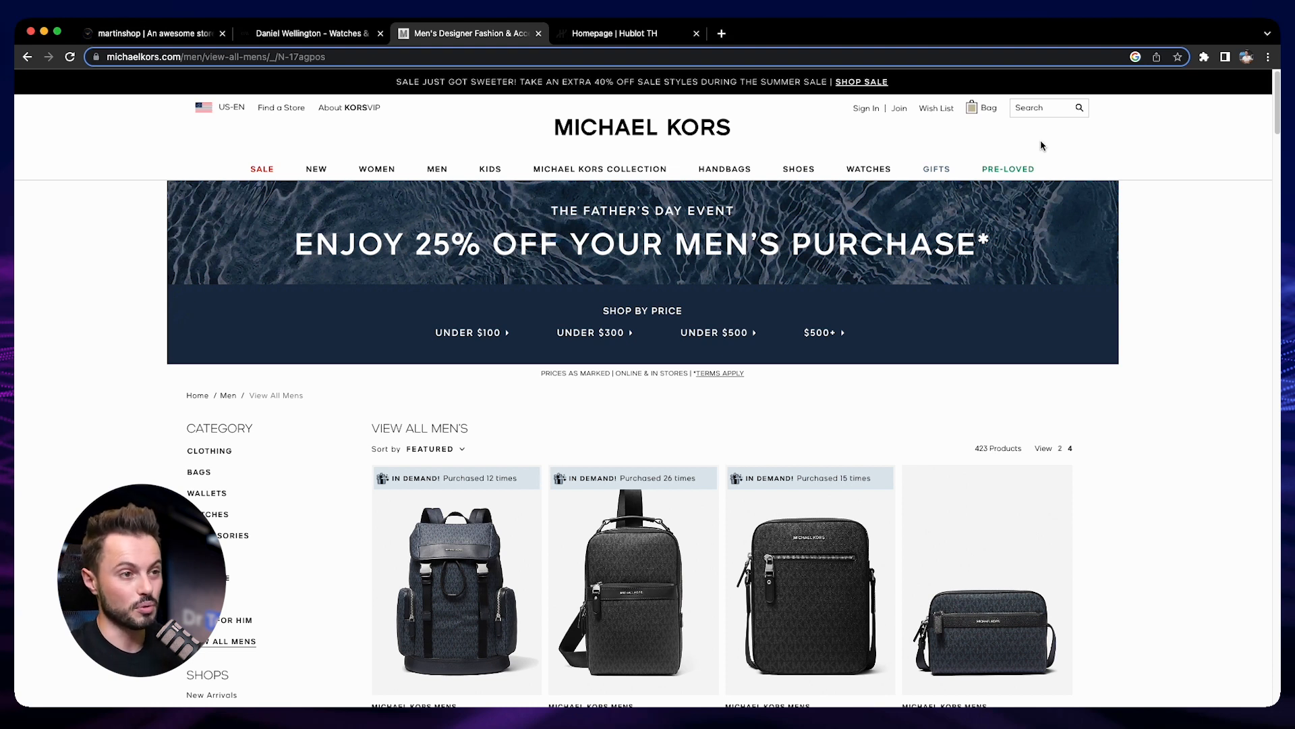
Step: Return to the Michael Kors home page and examine its Kors Services section and footer
{"action": "scroll", "coordinate": [1041, 145], "scroll_direction": "down", "scroll_amount": 1}
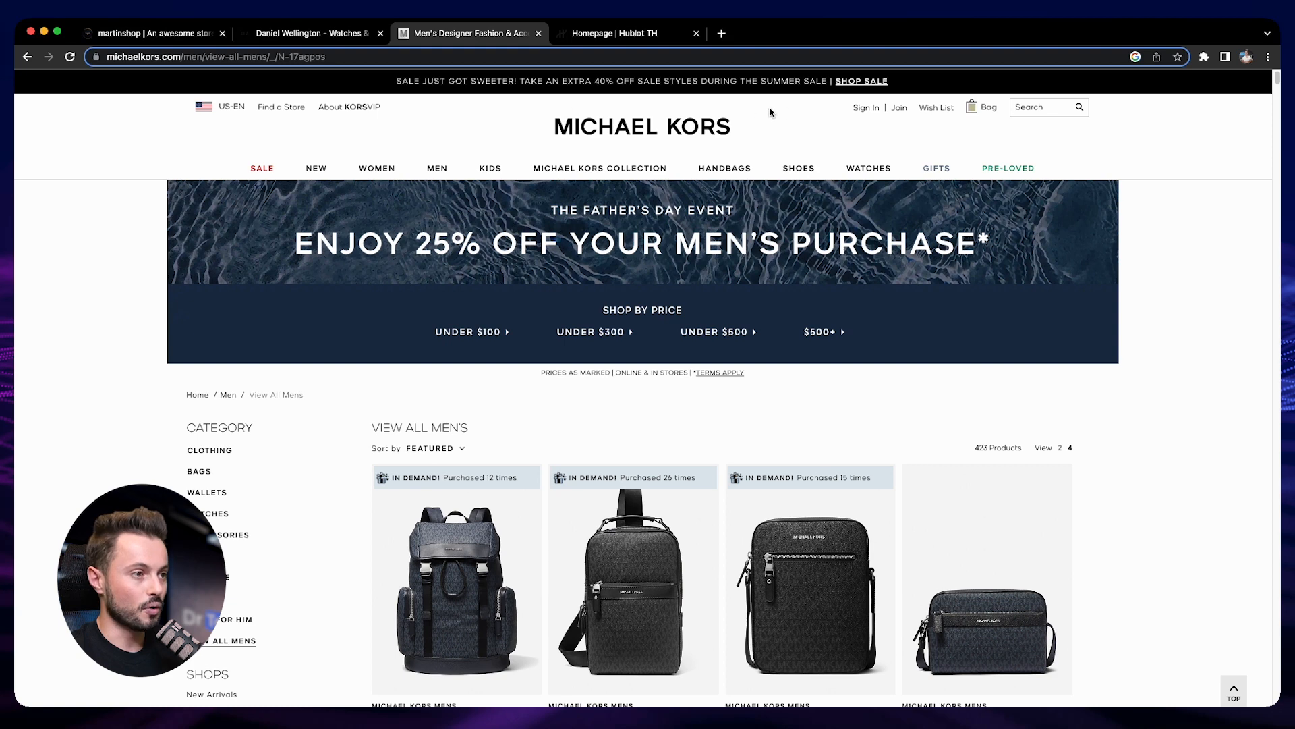
{"action": "left_click", "coordinate": [590, 126]}
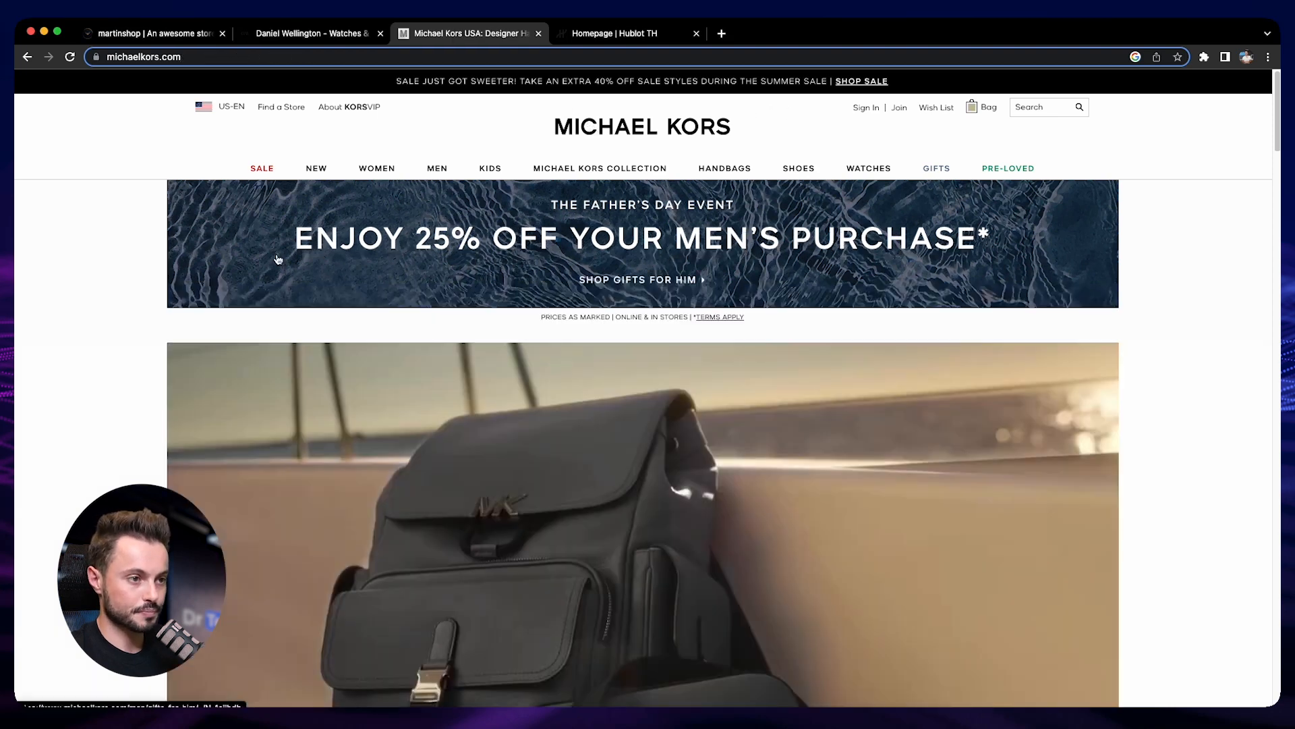
{"action": "scroll", "coordinate": [283, 258], "scroll_direction": "down", "scroll_amount": 15}
{"action": "scroll", "coordinate": [284, 258], "scroll_direction": "down", "scroll_amount": 10}
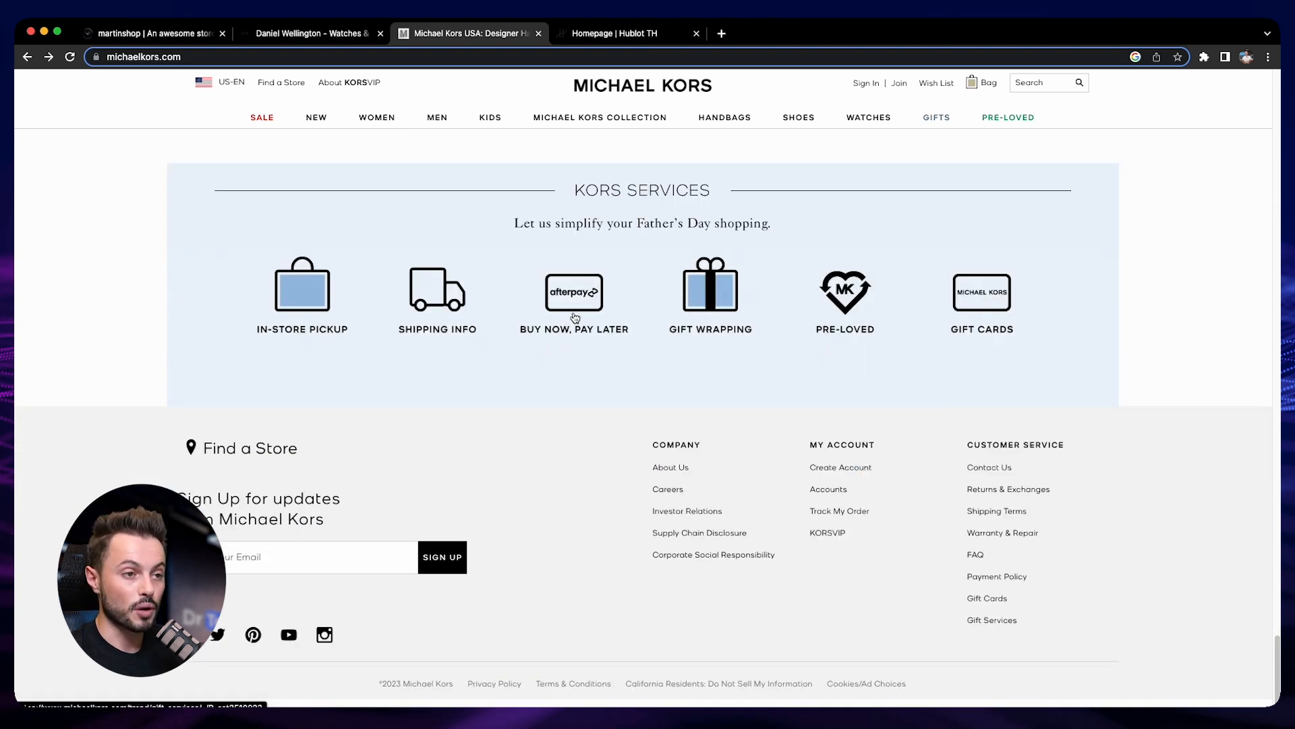
Step: Review the services on the dedicated Kors Services page, then go back to the home page's services section
{"action": "left_click", "coordinate": [450, 297]}
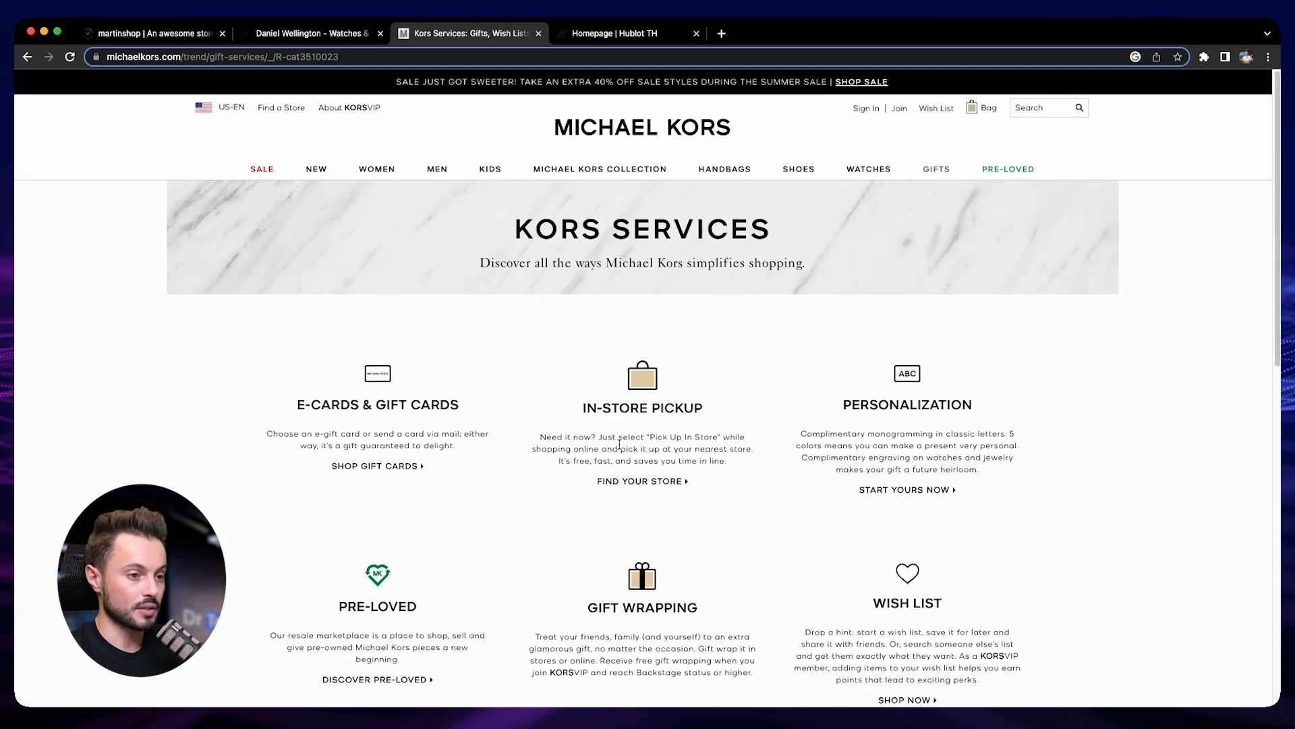
{"action": "scroll", "coordinate": [873, 429], "scroll_direction": "down", "scroll_amount": 2}
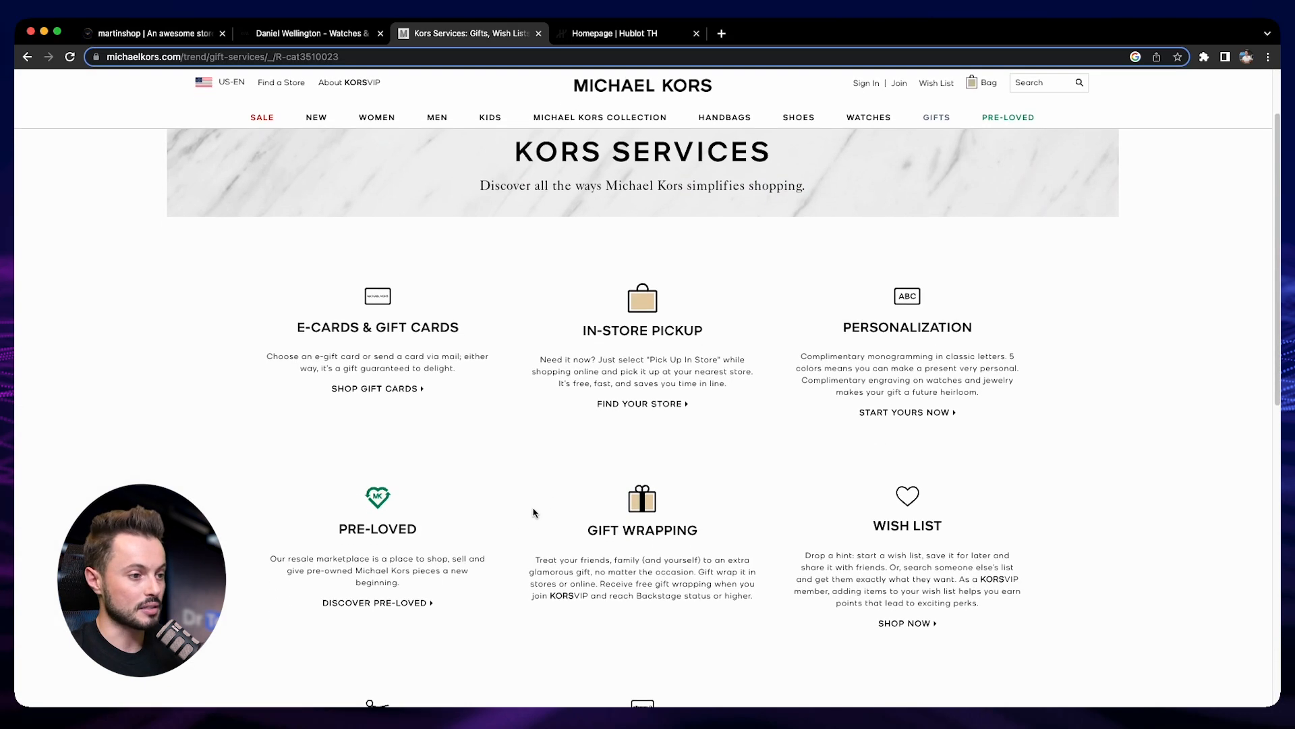
{"action": "scroll", "coordinate": [682, 550], "scroll_direction": "down", "scroll_amount": 1}
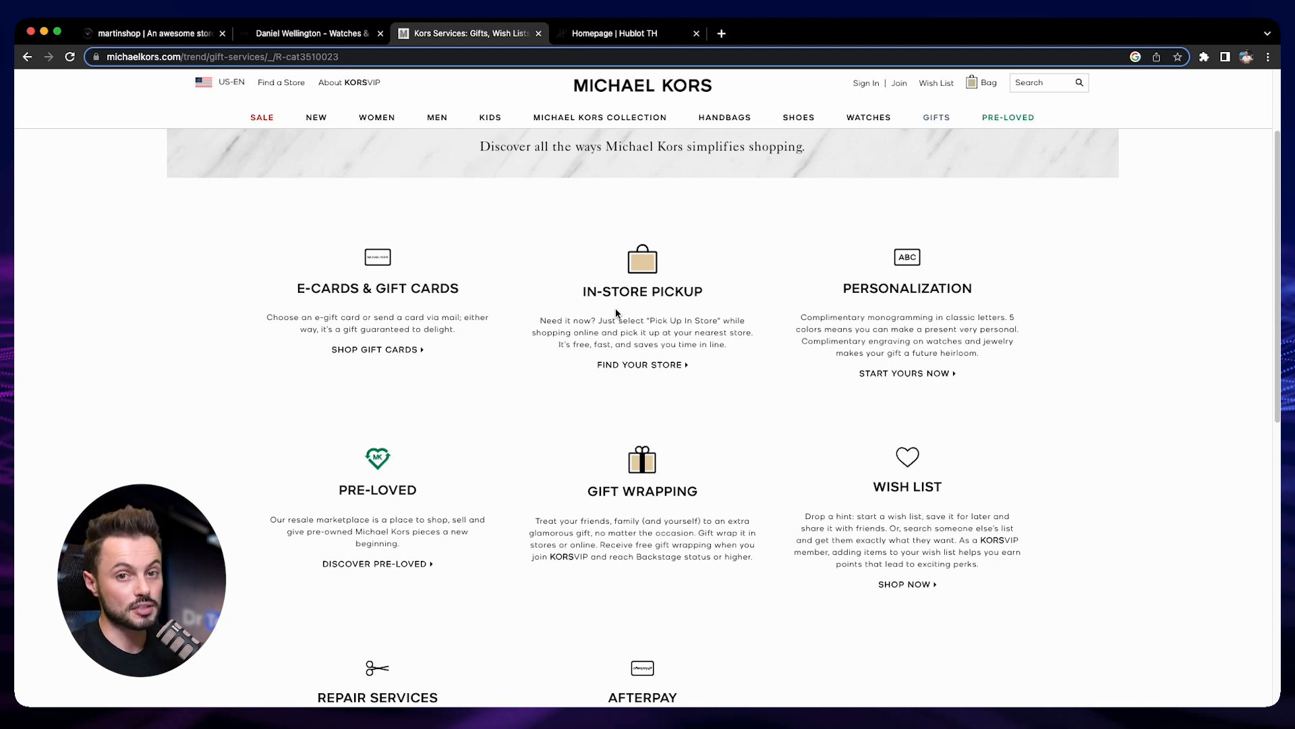
{"action": "left_click", "coordinate": [28, 57]}
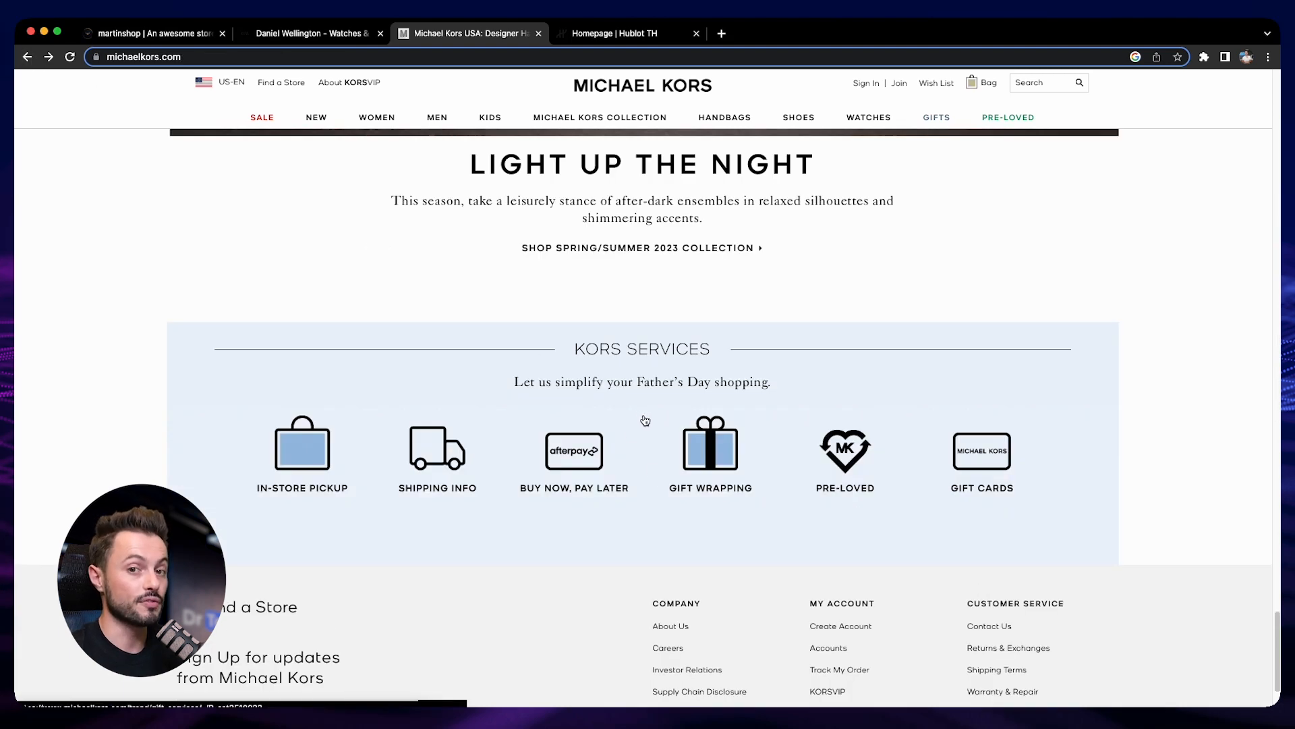
{"action": "scroll", "coordinate": [647, 423], "scroll_direction": "down", "scroll_amount": 2}
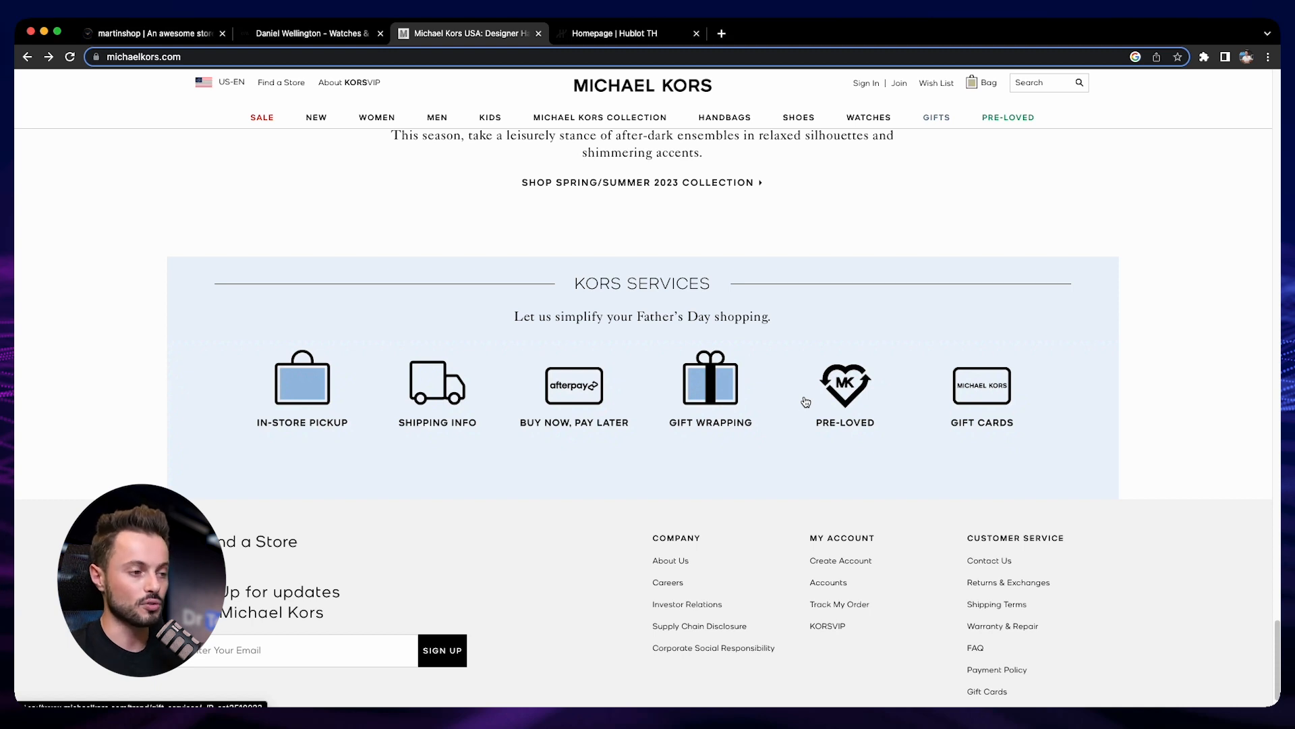
Step: Examine the Michael Kors footer's store finder, email sign-up, social links and link columns
{"action": "scroll", "coordinate": [648, 379], "scroll_direction": "down", "scroll_amount": 2}
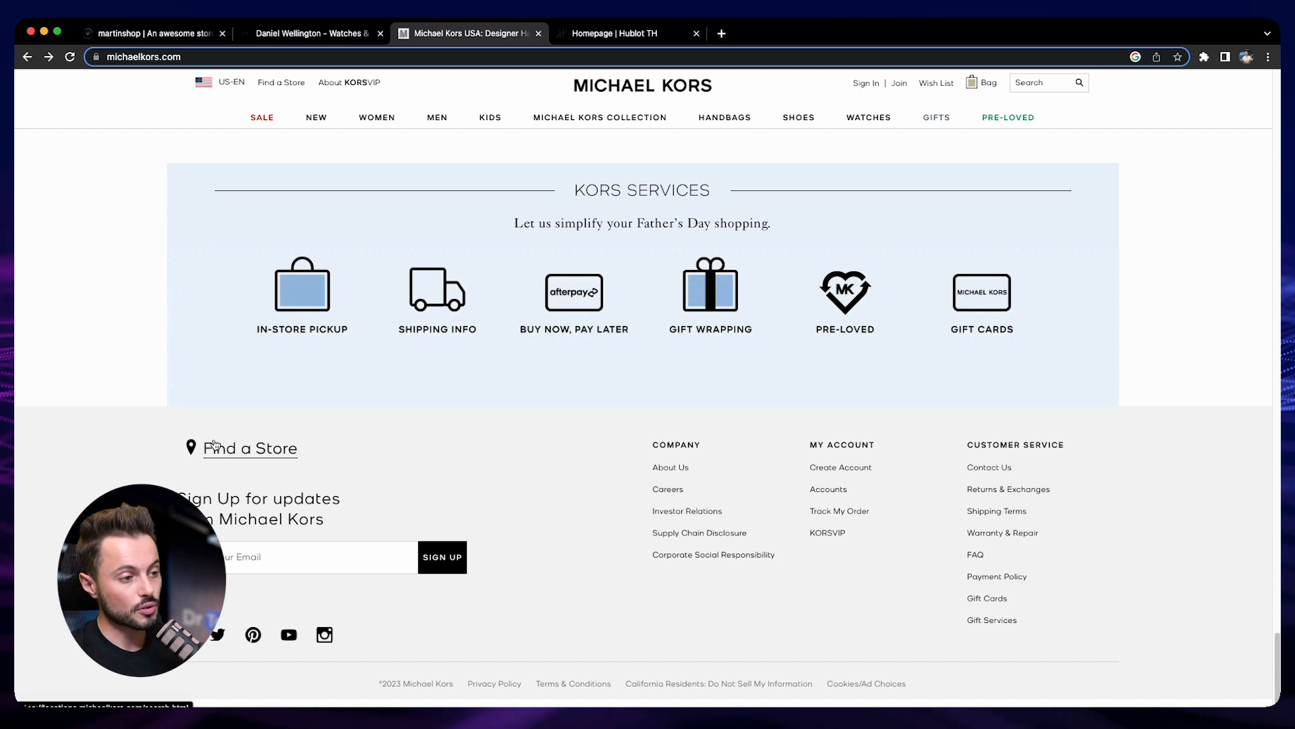
{"action": "left_click_drag", "start_coordinate": [192, 478], "coordinate": [515, 564]}
{"action": "left_click", "coordinate": [500, 621]}
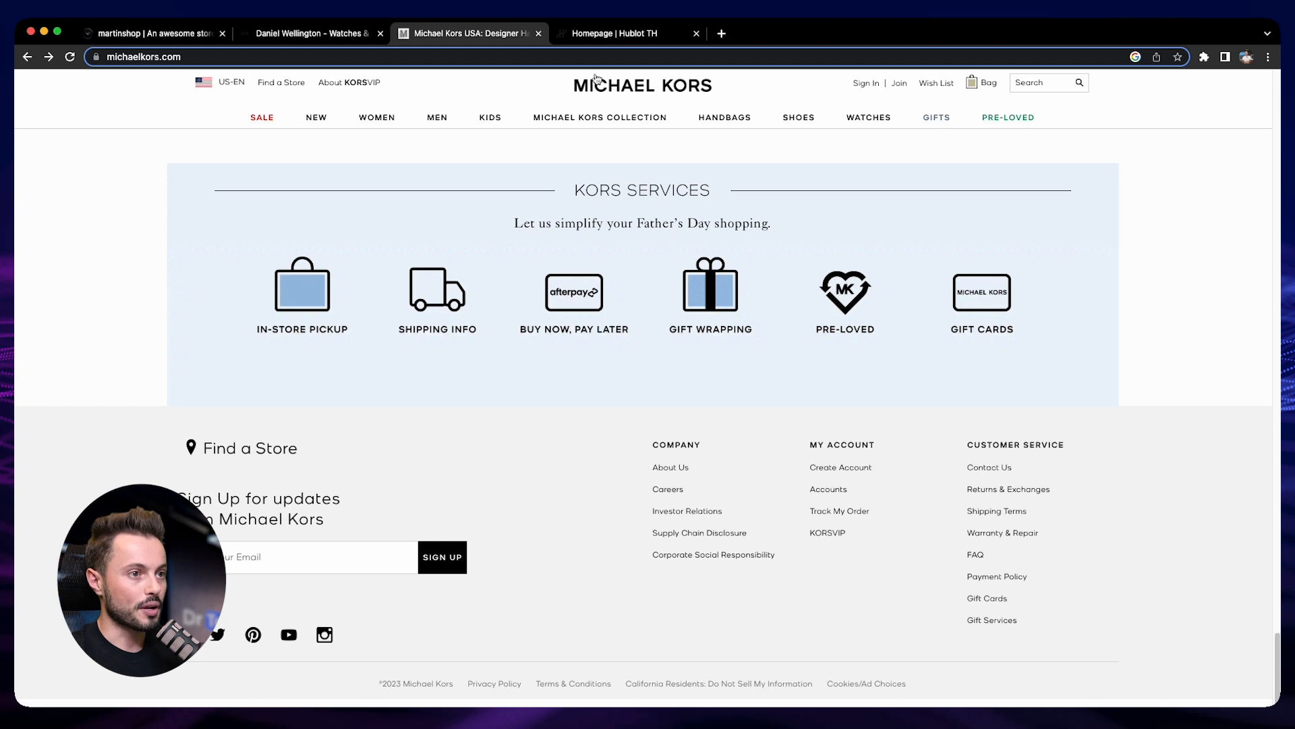
Step: Examine the Hublot site's header, view the Your Hublot account page, and return to the Hublot home page
{"action": "left_click", "coordinate": [611, 34]}
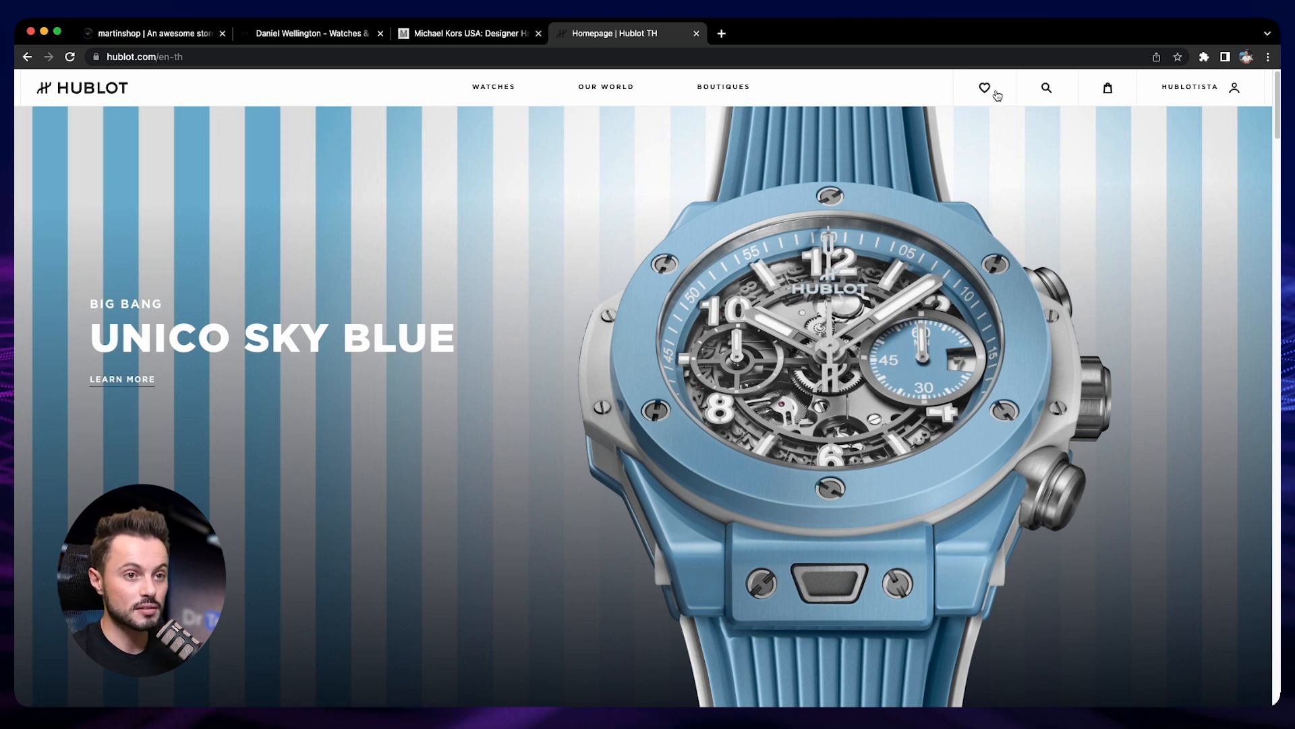
{"action": "left_click", "coordinate": [1230, 96]}
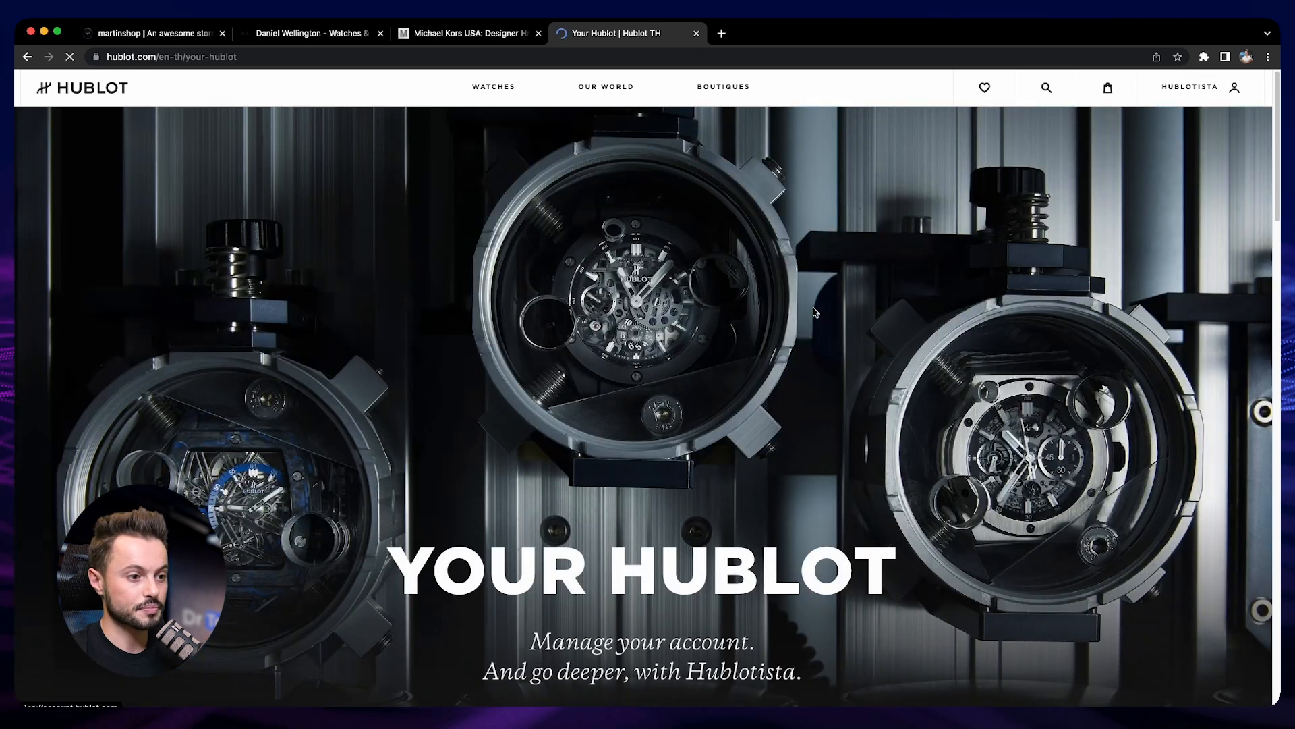
{"action": "scroll", "coordinate": [635, 435], "scroll_direction": "down", "scroll_amount": 1}
{"action": "scroll", "coordinate": [635, 435], "scroll_direction": "up", "scroll_amount": 1}
{"action": "key", "text": "super+["}
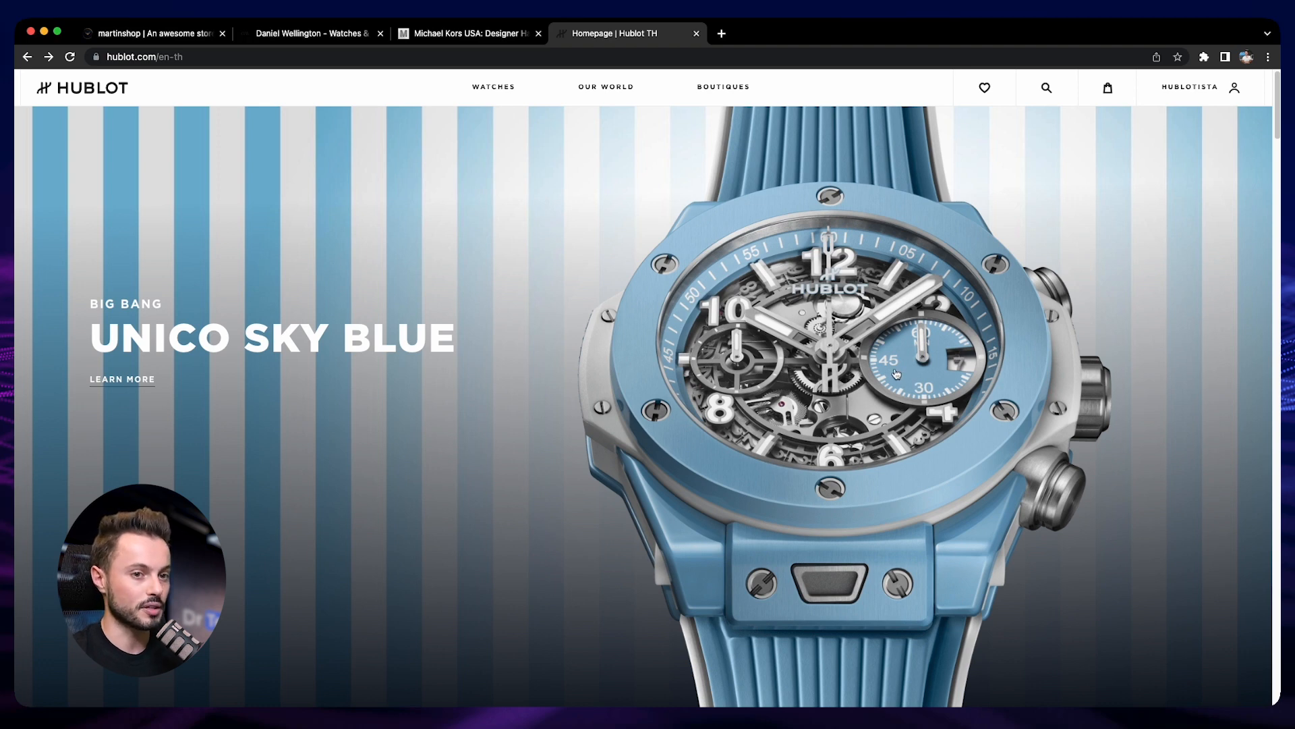
Step: Examine Hublot's Keep Me Updated section and its footer's logo, links, social icons and copyright line, then return to the page's beginning
{"action": "scroll", "coordinate": [896, 370], "scroll_direction": "down", "scroll_amount": 15}
{"action": "scroll", "coordinate": [897, 369], "scroll_direction": "down", "scroll_amount": 20}
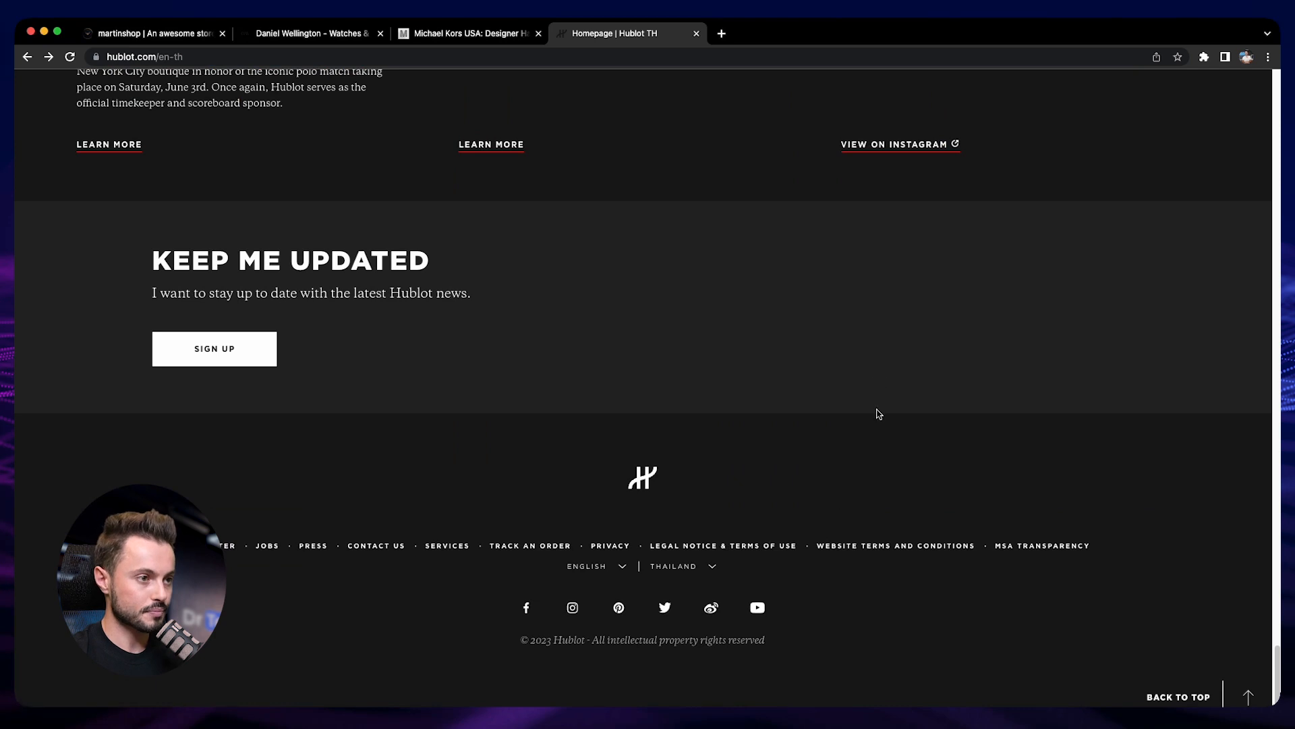
{"action": "scroll", "coordinate": [879, 414], "scroll_direction": "up", "scroll_amount": 4}
{"action": "scroll", "coordinate": [362, 307], "scroll_direction": "down", "scroll_amount": 4}
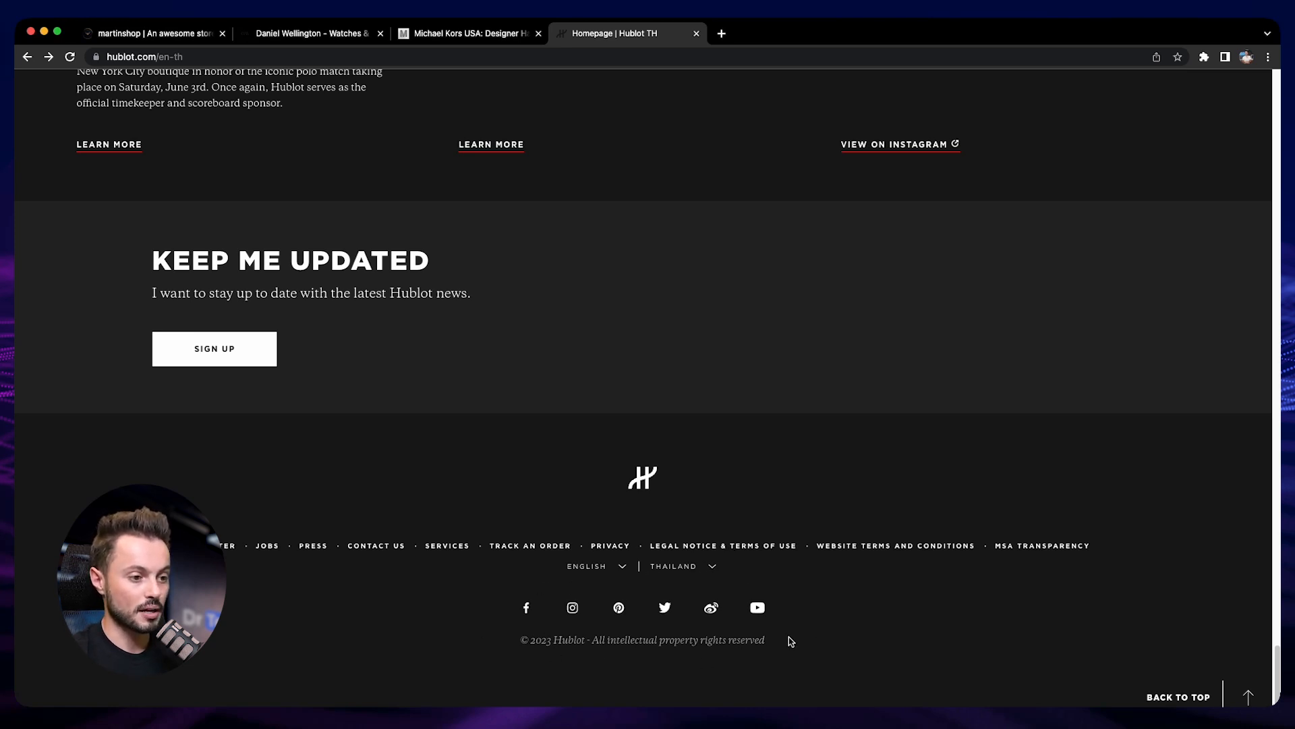
{"action": "left_click_drag", "start_coordinate": [781, 641], "coordinate": [519, 642]}
{"action": "left_click", "coordinate": [687, 679]}
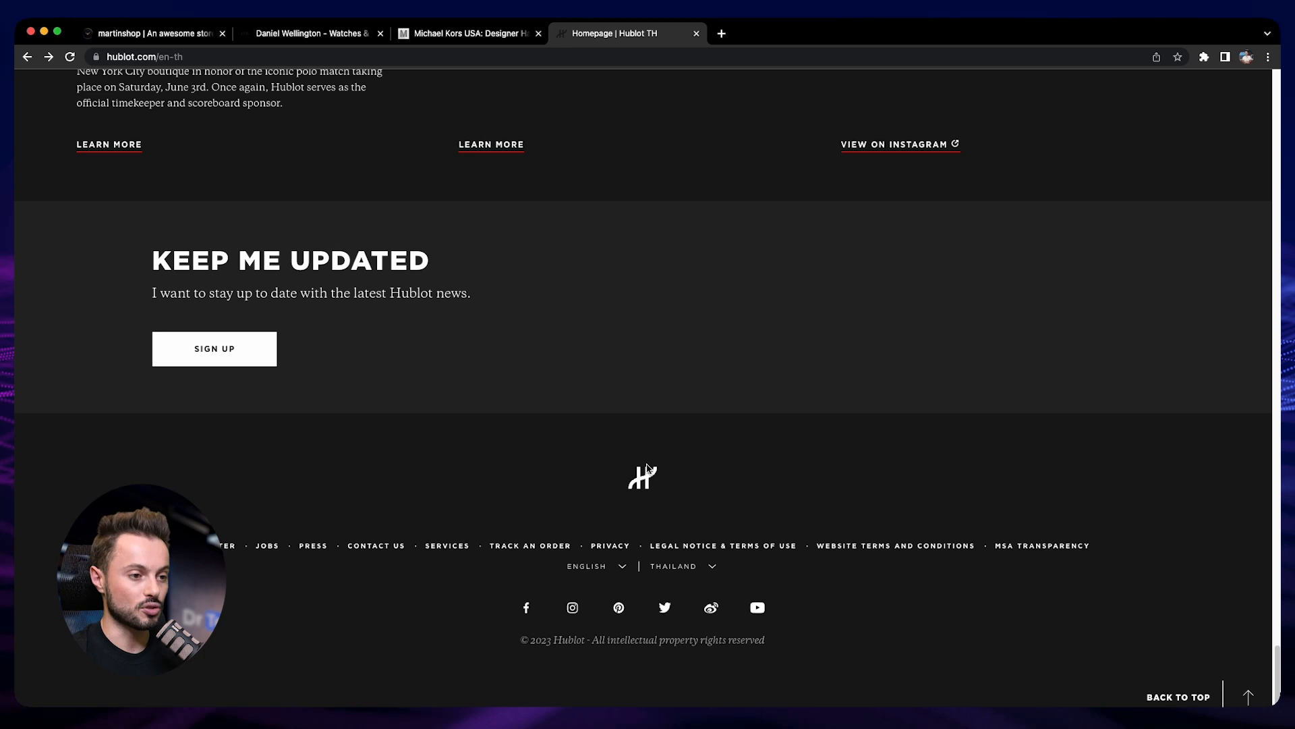
{"action": "scroll", "coordinate": [626, 538], "scroll_direction": "up", "scroll_amount": 20}
{"action": "scroll", "coordinate": [626, 539], "scroll_direction": "up", "scroll_amount": 10}
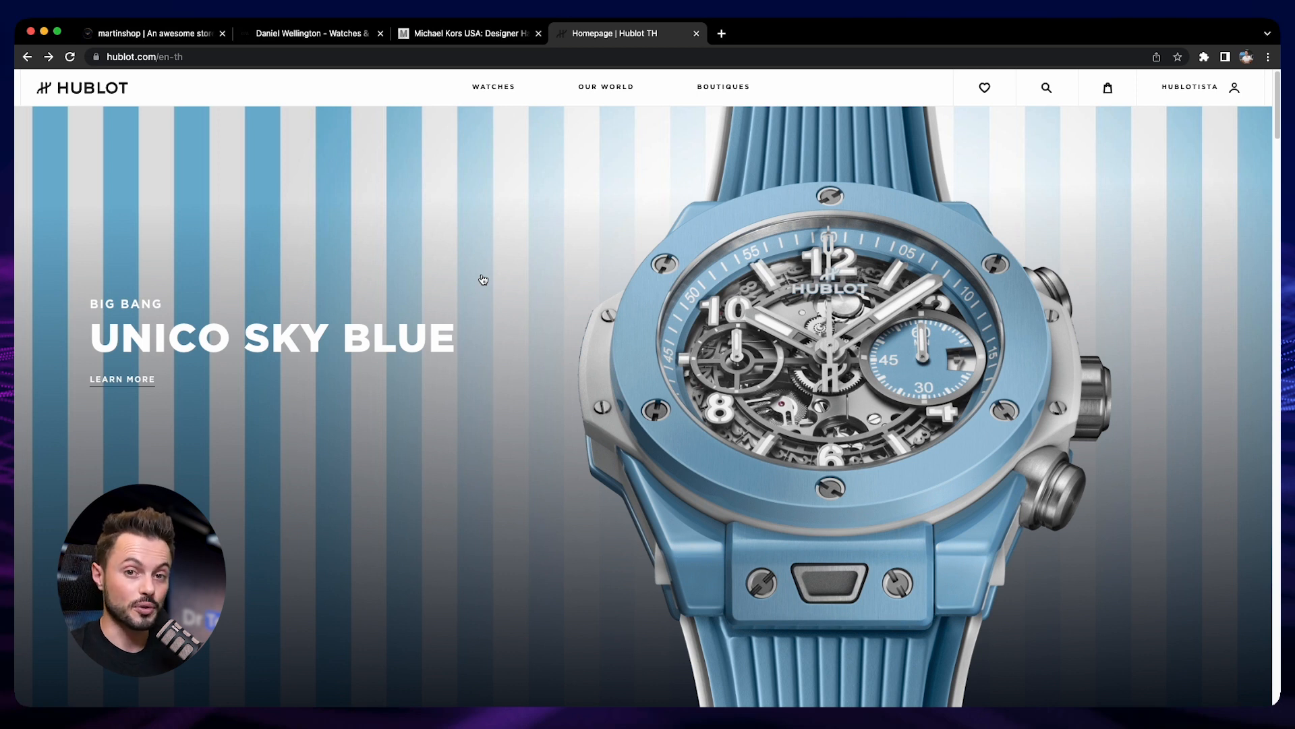
Step: Return to the martinshop site and open the Divi Theme Builder from the store's dashboard
{"action": "left_click", "coordinate": [184, 35]}
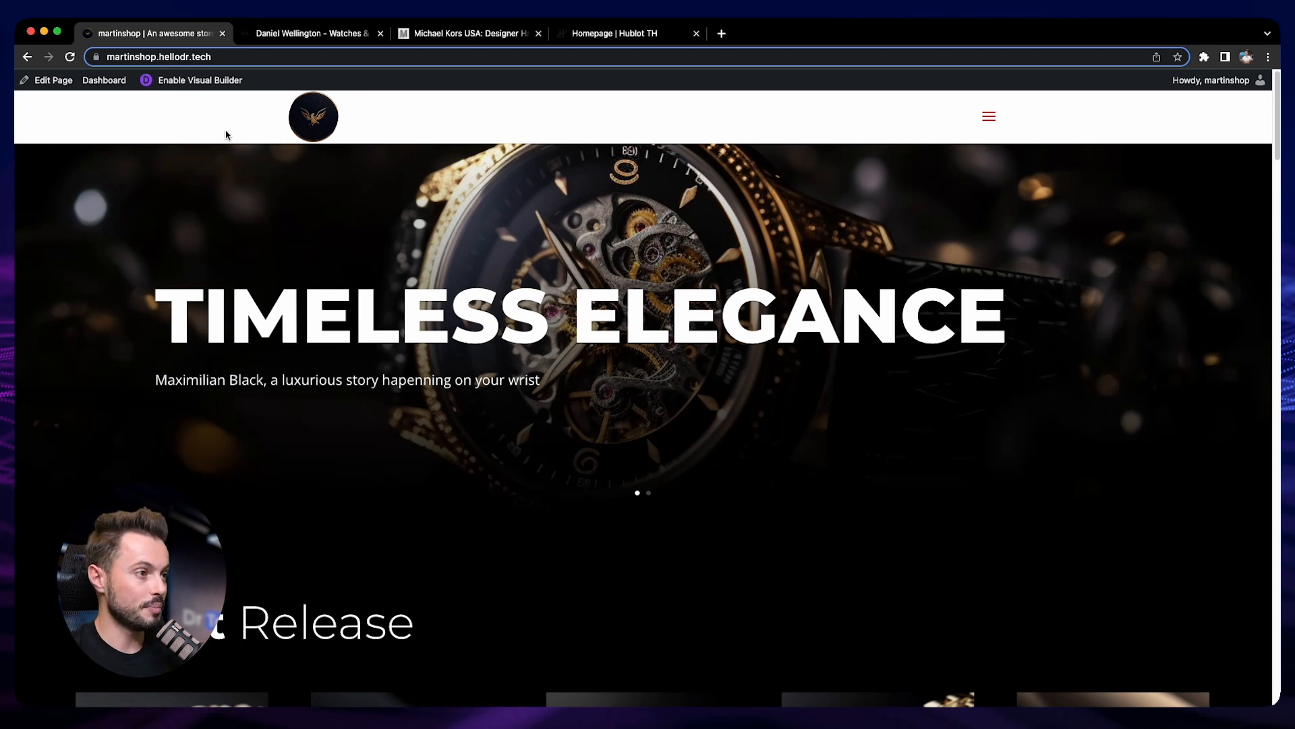
{"action": "left_click", "coordinate": [104, 80]}
{"action": "left_click", "coordinate": [139, 275]}
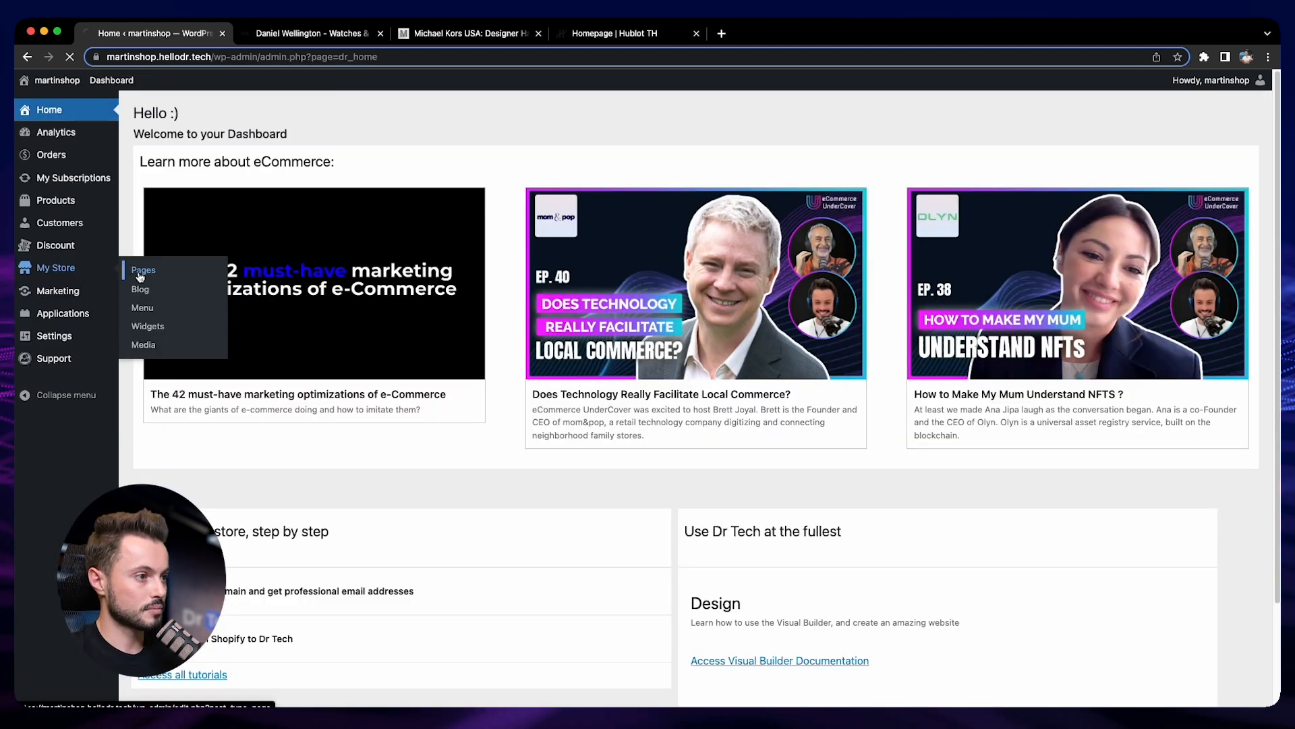
{"action": "scroll", "coordinate": [403, 427], "scroll_direction": "down", "scroll_amount": 1}
{"action": "left_click", "coordinate": [216, 630]}
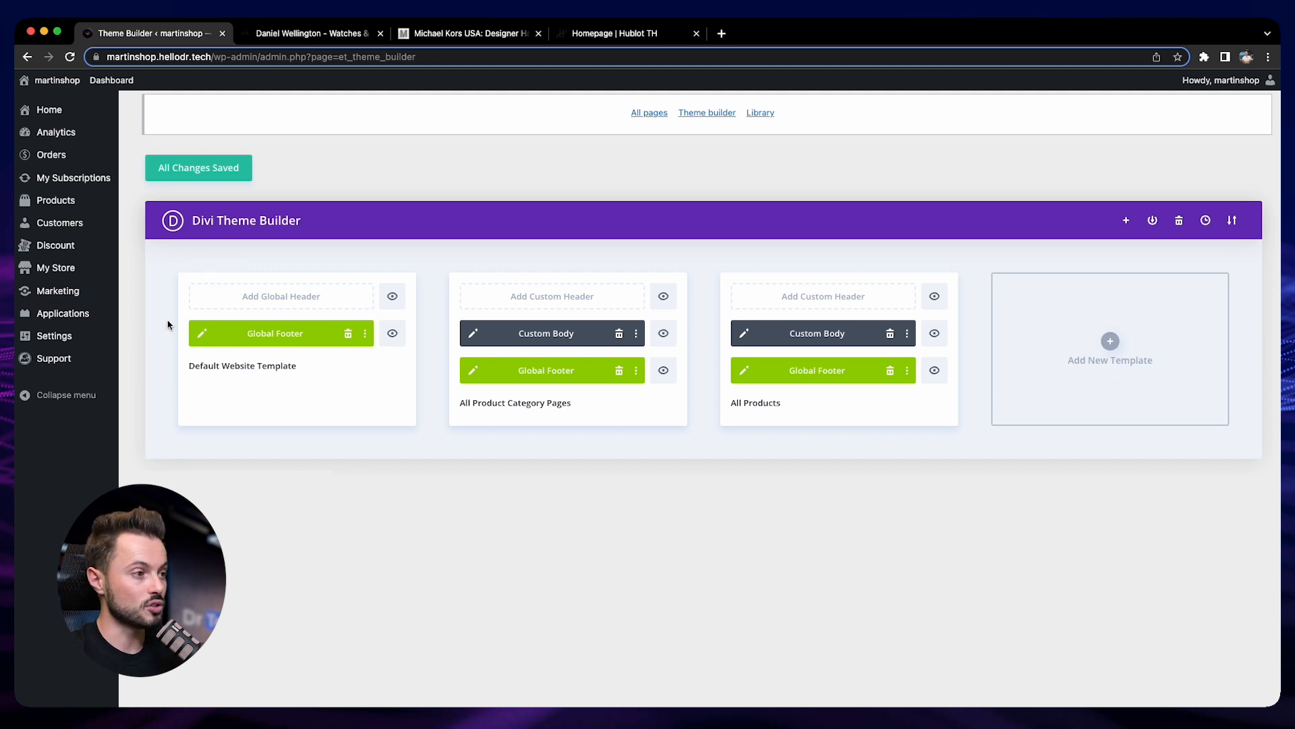
Step: Open the Dr Tech documentation and go to the ready-to-use templates in its Header & Footer section
{"action": "left_click", "coordinate": [68, 366]}
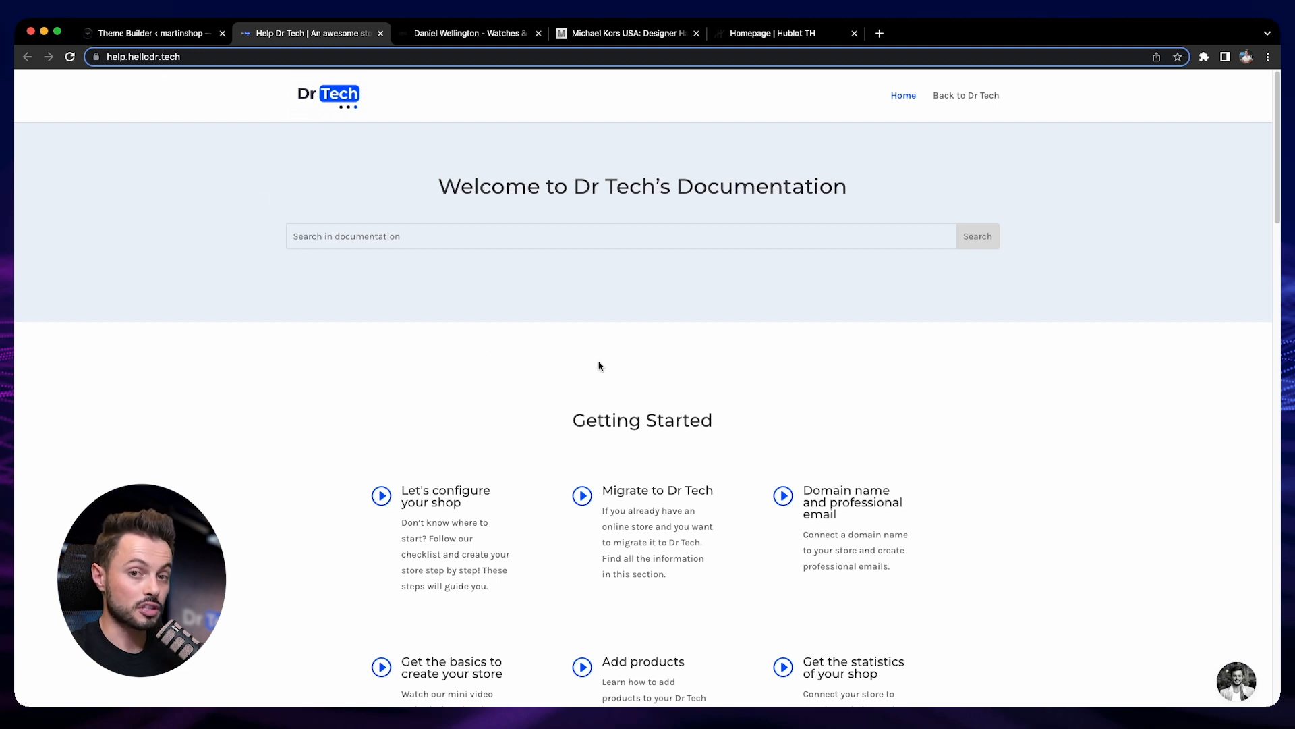
{"action": "scroll", "coordinate": [783, 370], "scroll_direction": "down", "scroll_amount": 6}
{"action": "scroll", "coordinate": [749, 376], "scroll_direction": "down", "scroll_amount": 14}
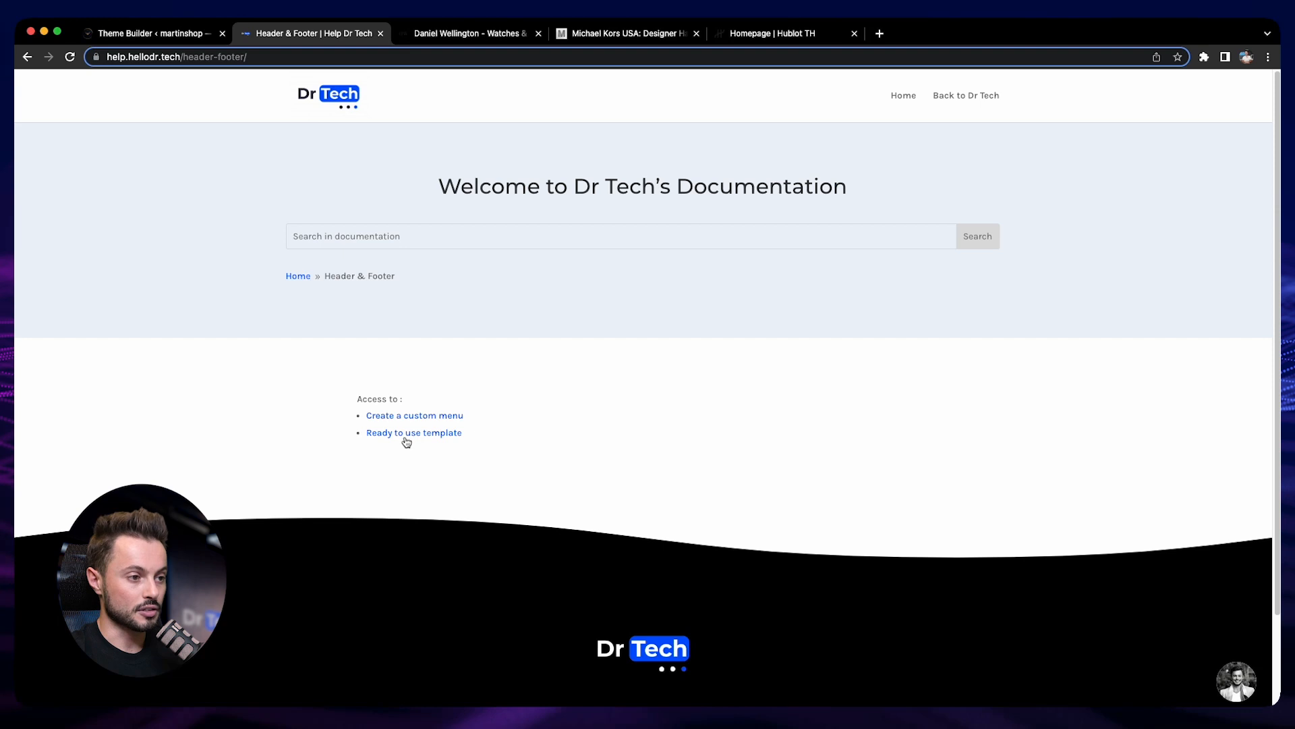
{"action": "left_click", "coordinate": [407, 435]}
Step: Look through the import instructions and compare the header and footer template previews down to Minimal Header & Footer Combo
{"action": "scroll", "coordinate": [858, 471], "scroll_direction": "down", "scroll_amount": 12}
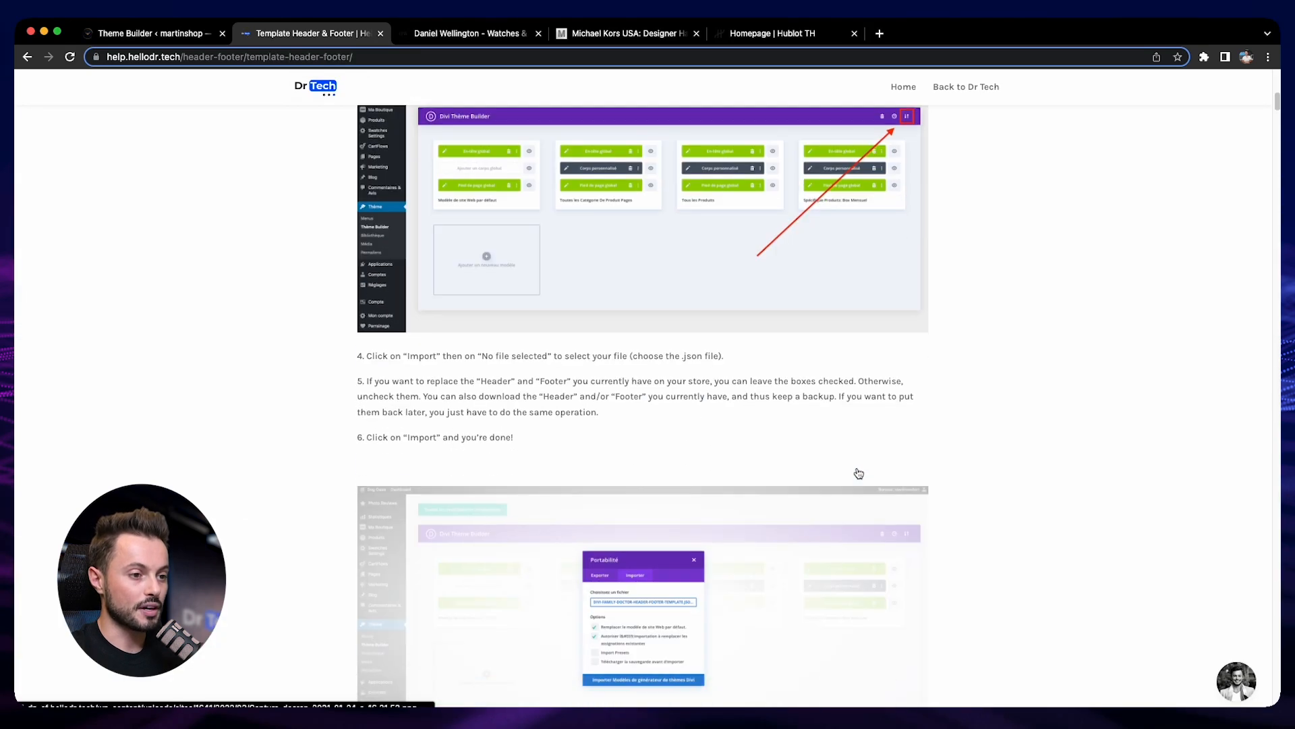
{"action": "scroll", "coordinate": [903, 487], "scroll_direction": "down", "scroll_amount": 5}
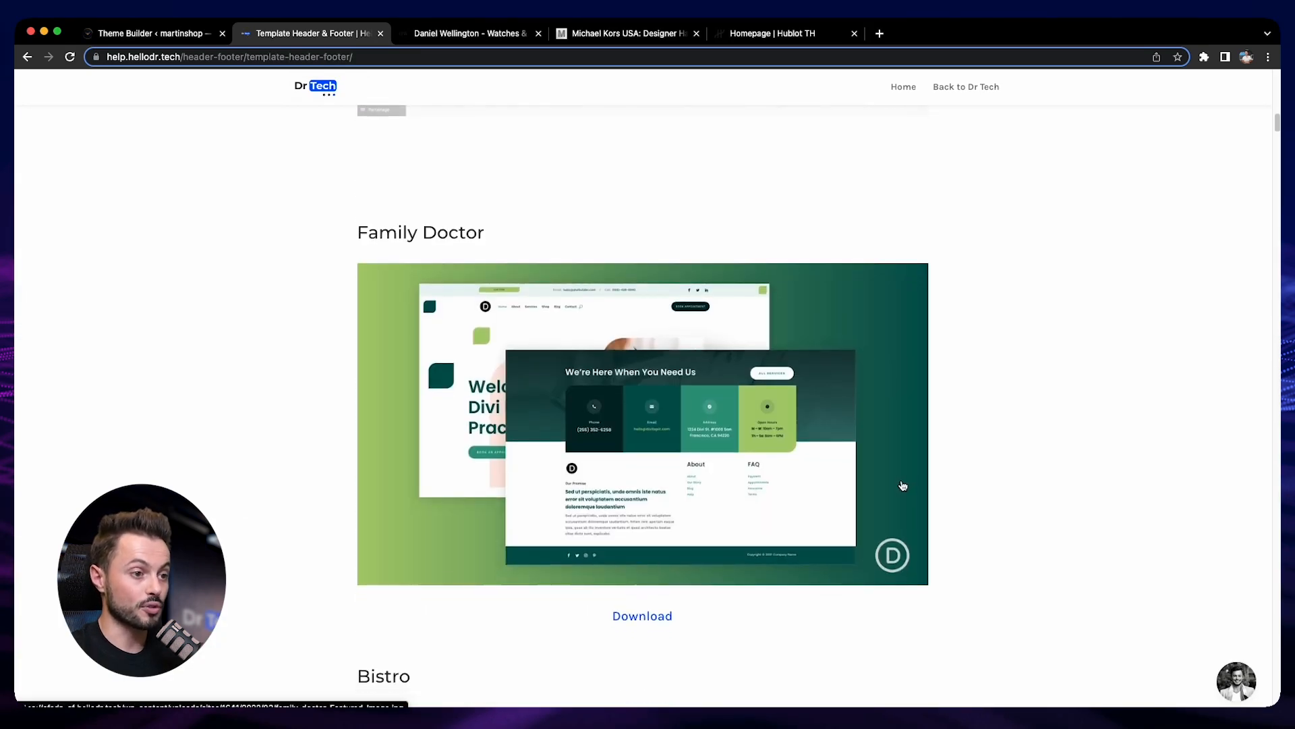
{"action": "scroll", "coordinate": [901, 487], "scroll_direction": "down", "scroll_amount": 1}
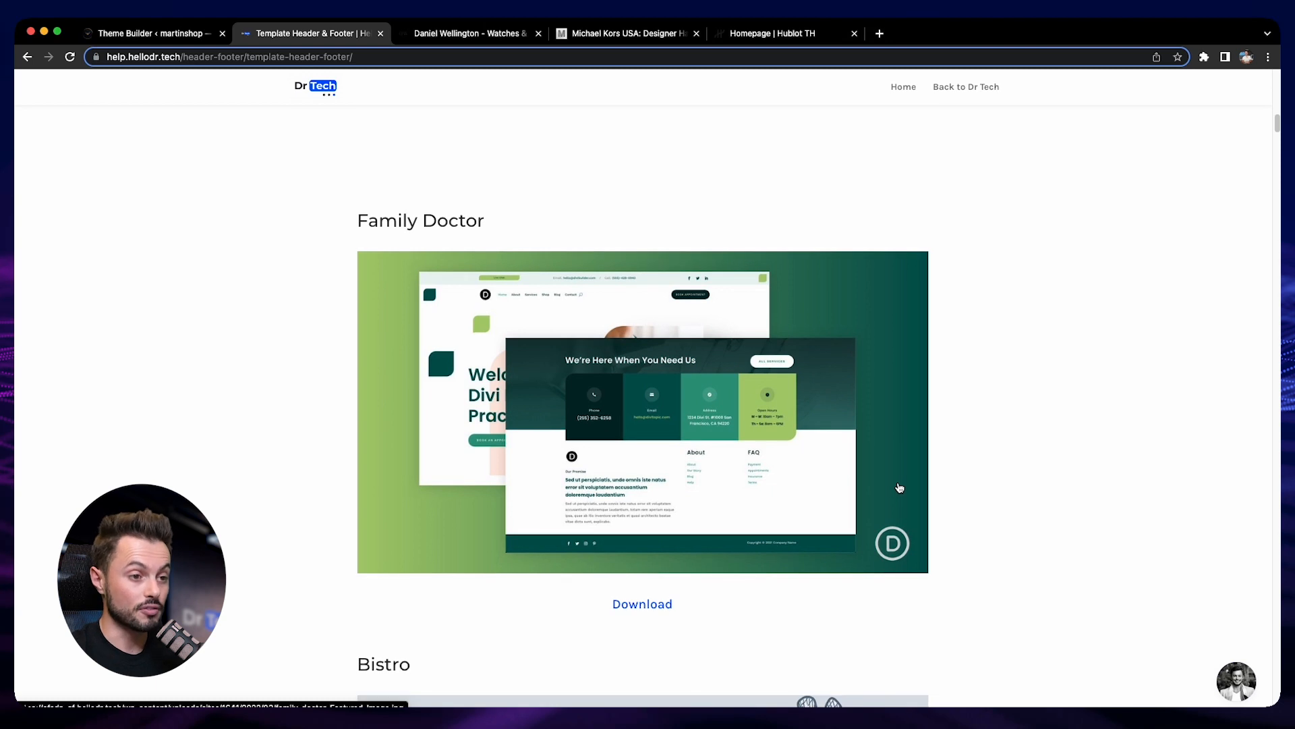
{"action": "scroll", "coordinate": [899, 487], "scroll_direction": "down", "scroll_amount": 2}
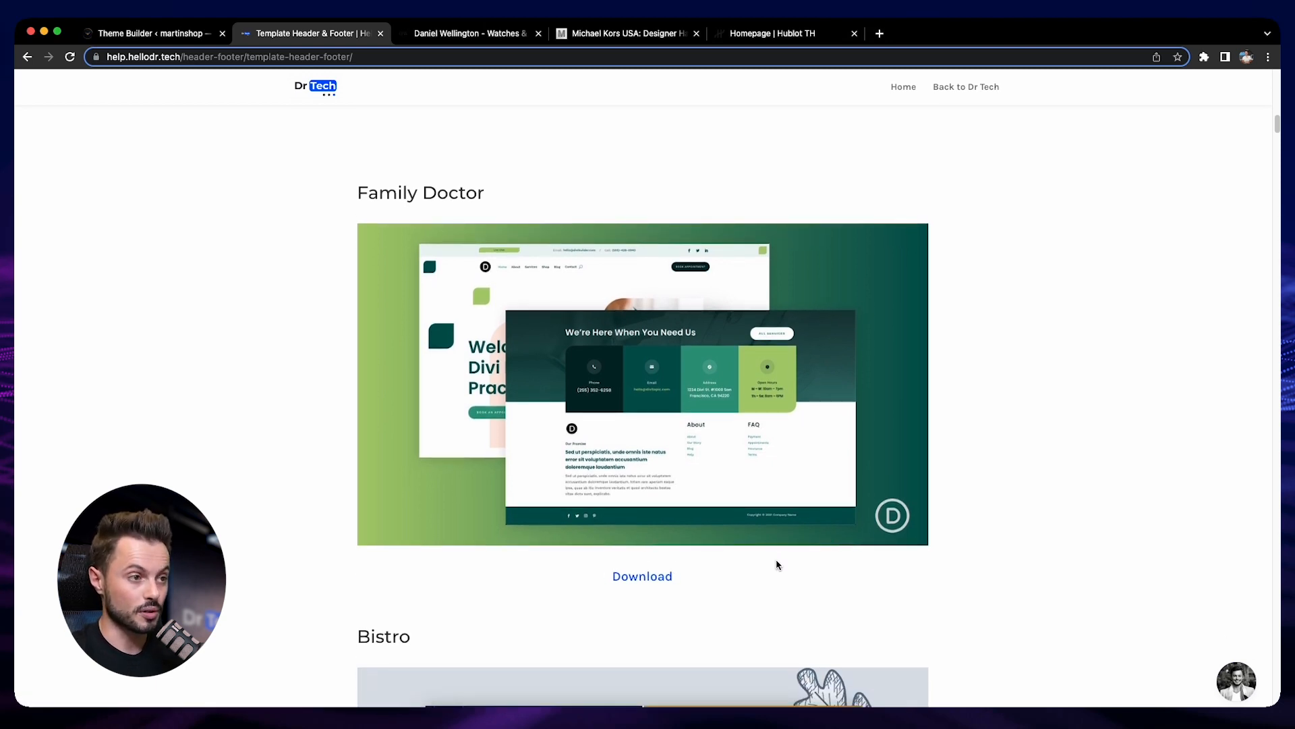
{"action": "scroll", "coordinate": [776, 558], "scroll_direction": "down", "scroll_amount": 8}
{"action": "scroll", "coordinate": [691, 459], "scroll_direction": "down", "scroll_amount": 10}
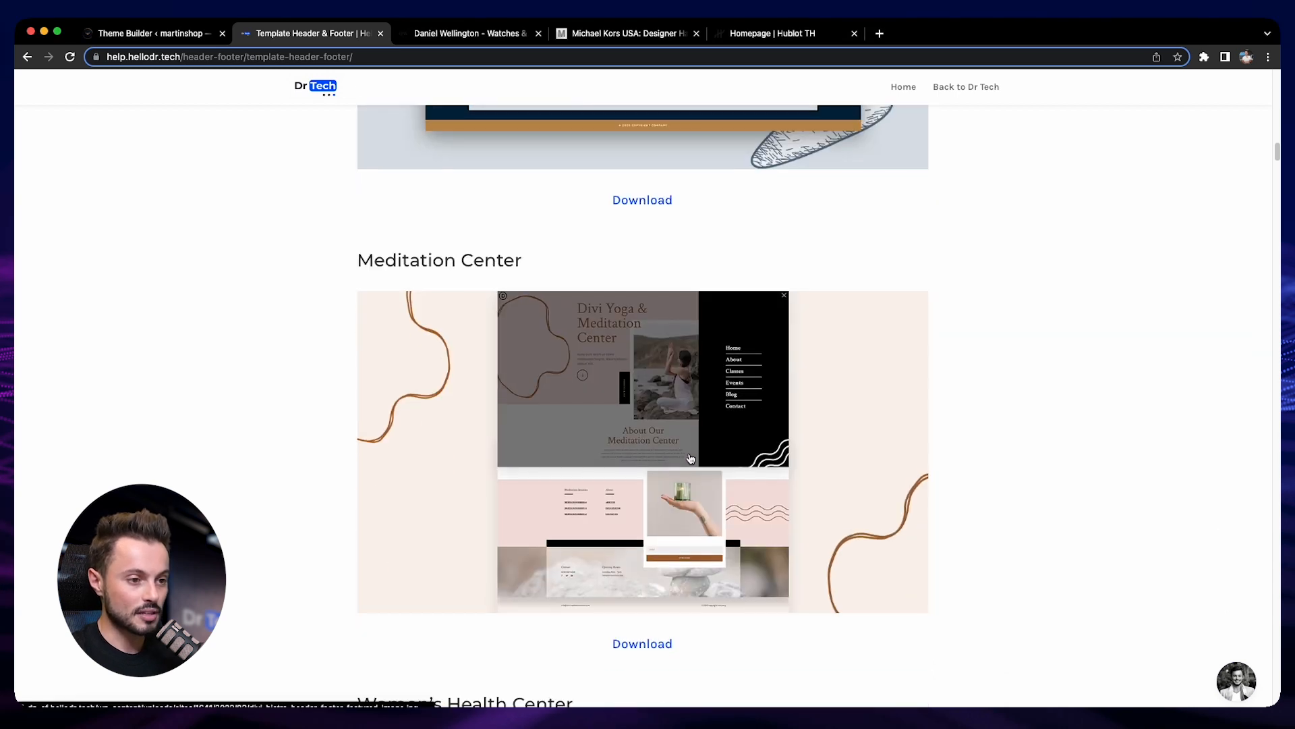
{"action": "scroll", "coordinate": [691, 459], "scroll_direction": "down", "scroll_amount": 10}
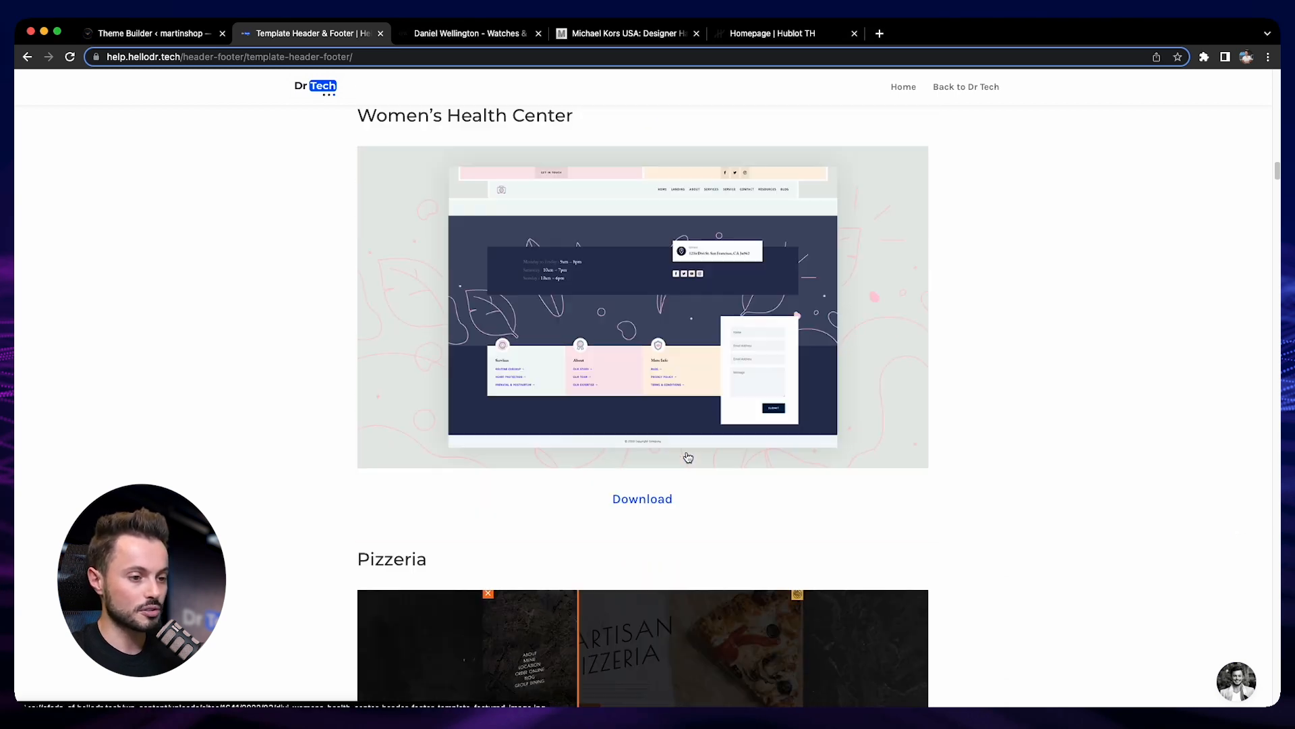
{"action": "scroll", "coordinate": [689, 455], "scroll_direction": "down", "scroll_amount": 7}
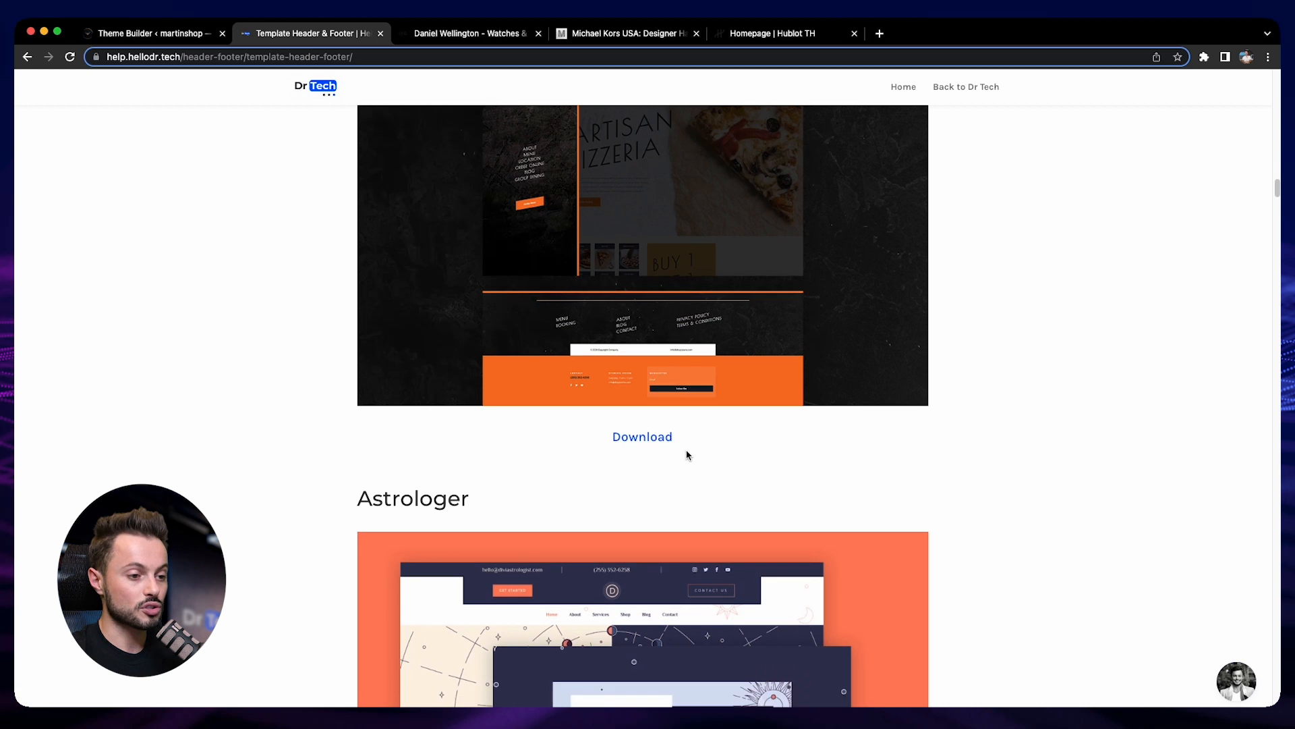
{"action": "scroll", "coordinate": [685, 455], "scroll_direction": "down", "scroll_amount": 5}
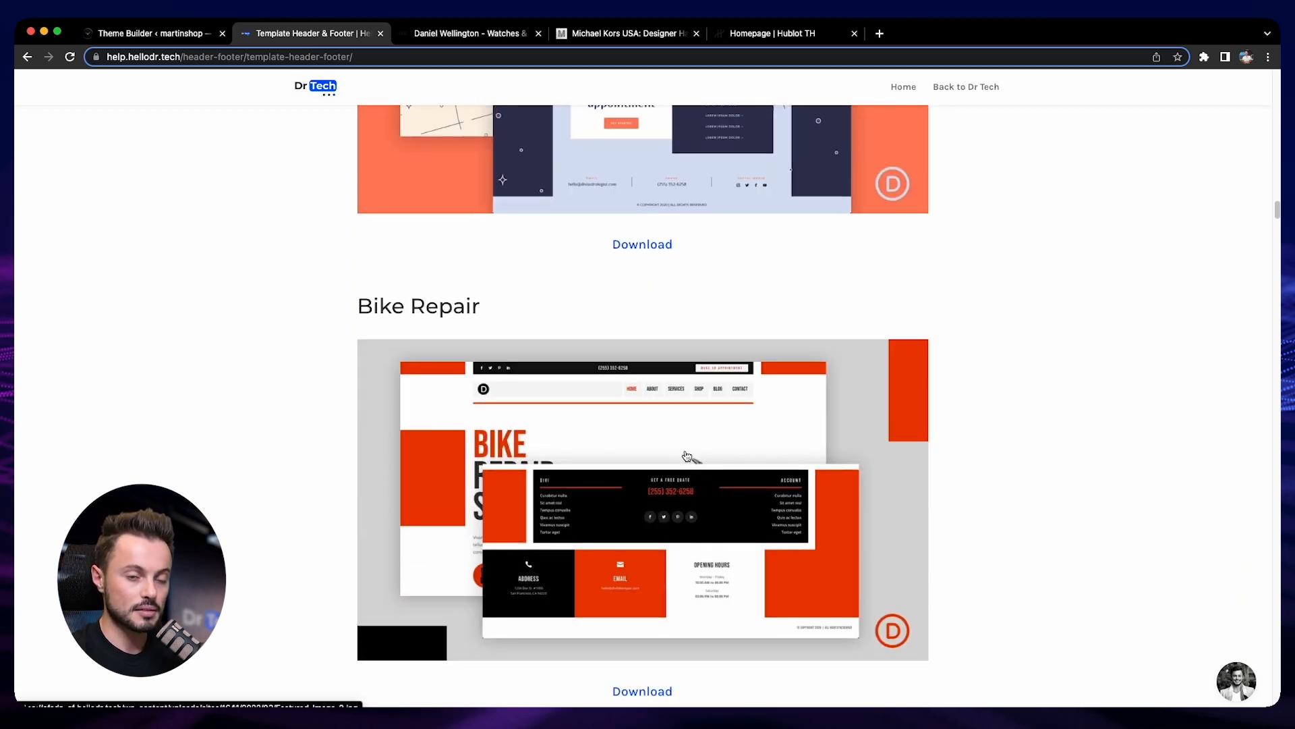
{"action": "scroll", "coordinate": [697, 483], "scroll_direction": "down", "scroll_amount": 5}
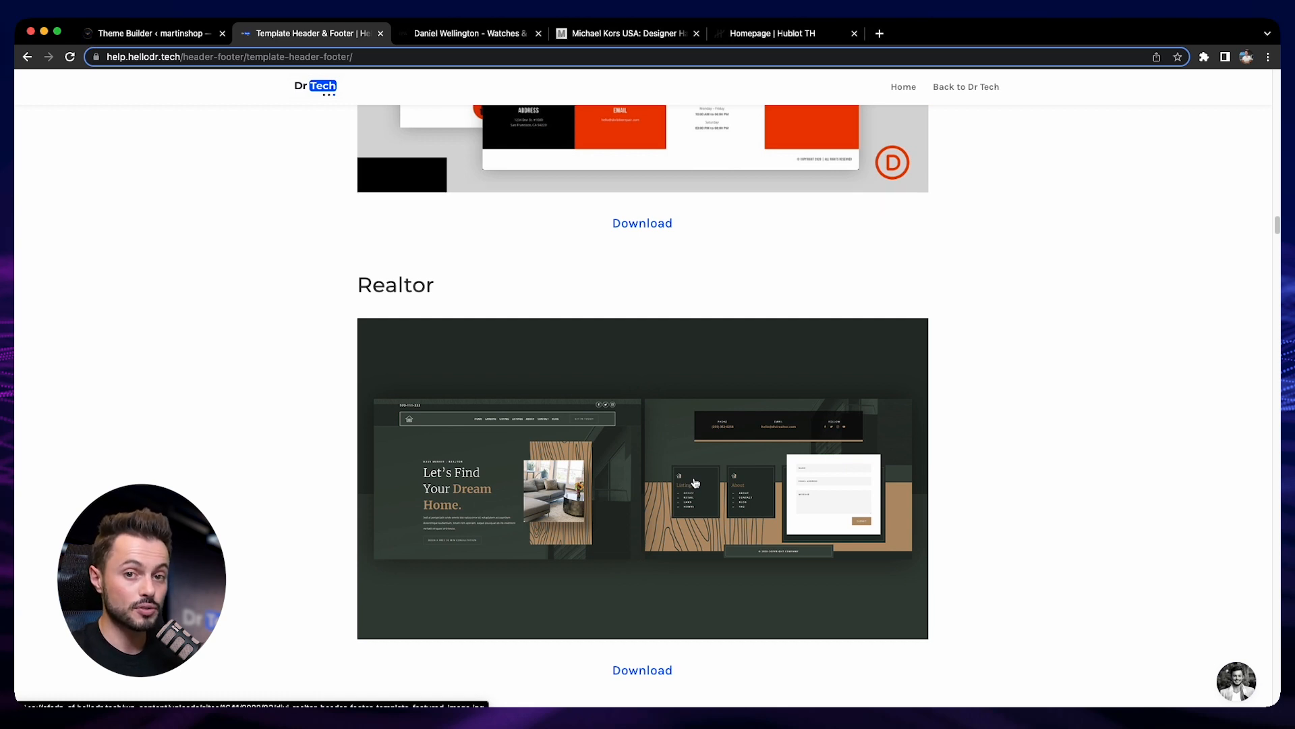
{"action": "scroll", "coordinate": [695, 482], "scroll_direction": "down", "scroll_amount": 5}
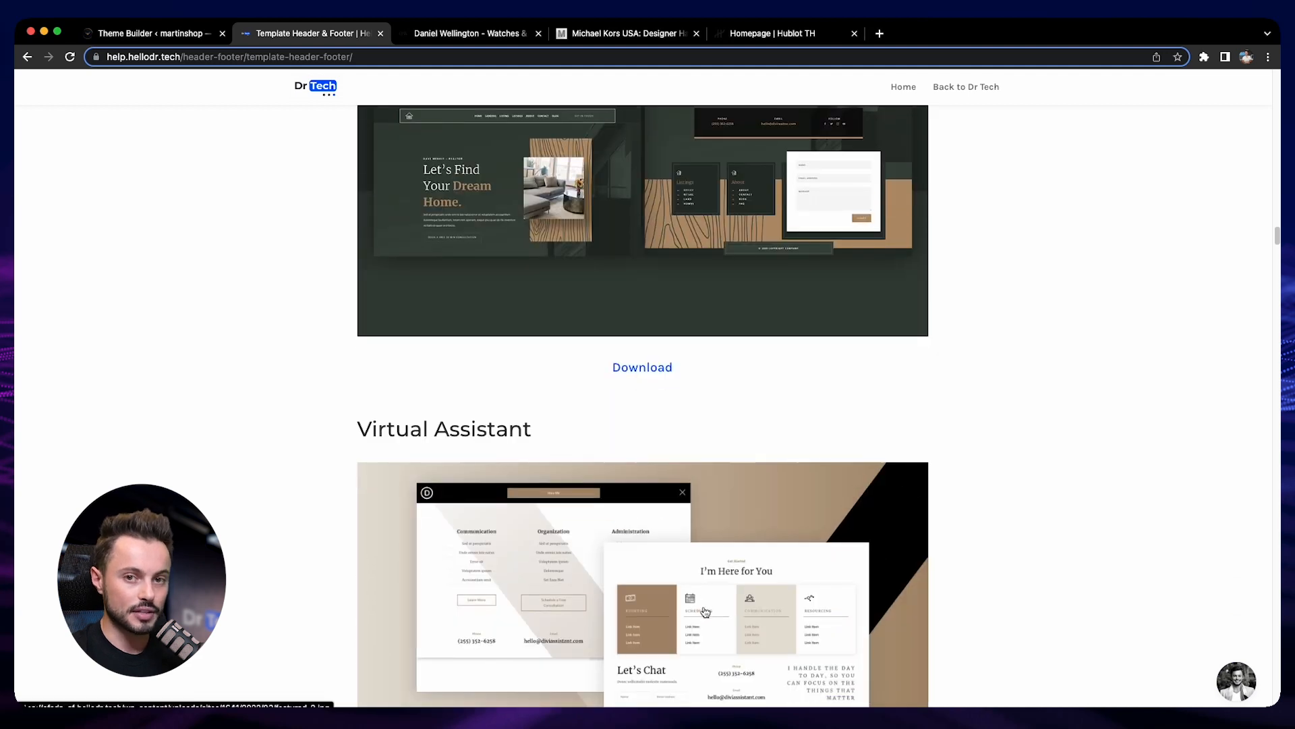
{"action": "scroll", "coordinate": [705, 608], "scroll_direction": "down", "scroll_amount": 5}
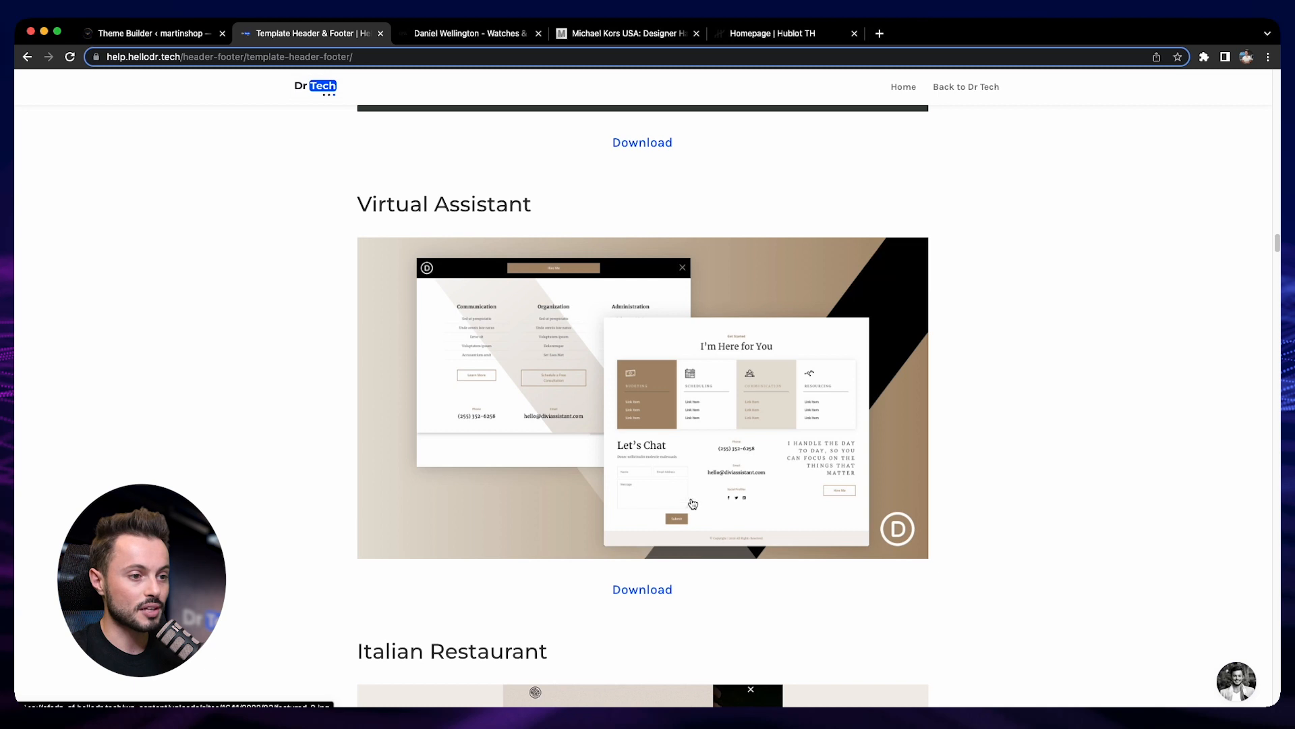
{"action": "scroll", "coordinate": [717, 501], "scroll_direction": "down", "scroll_amount": 6}
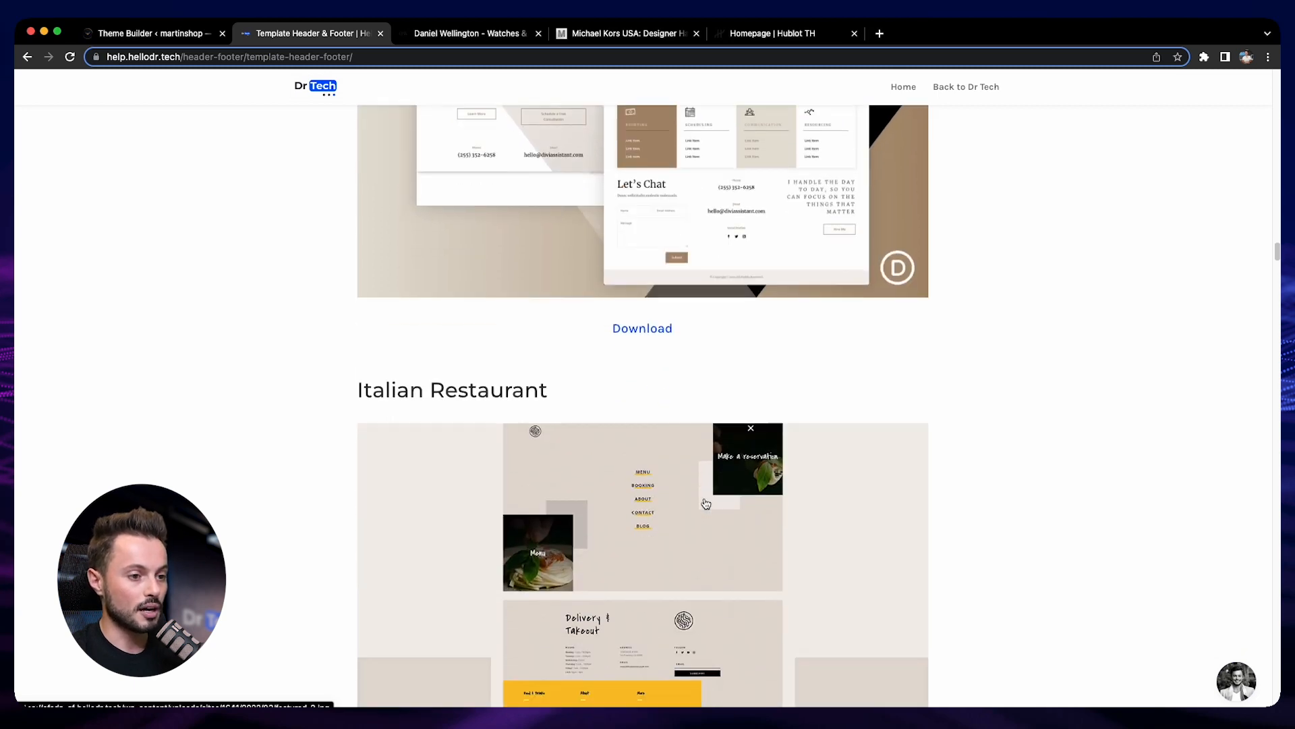
{"action": "scroll", "coordinate": [624, 446], "scroll_direction": "down", "scroll_amount": 1}
{"action": "scroll", "coordinate": [624, 446], "scroll_direction": "down", "scroll_amount": 5}
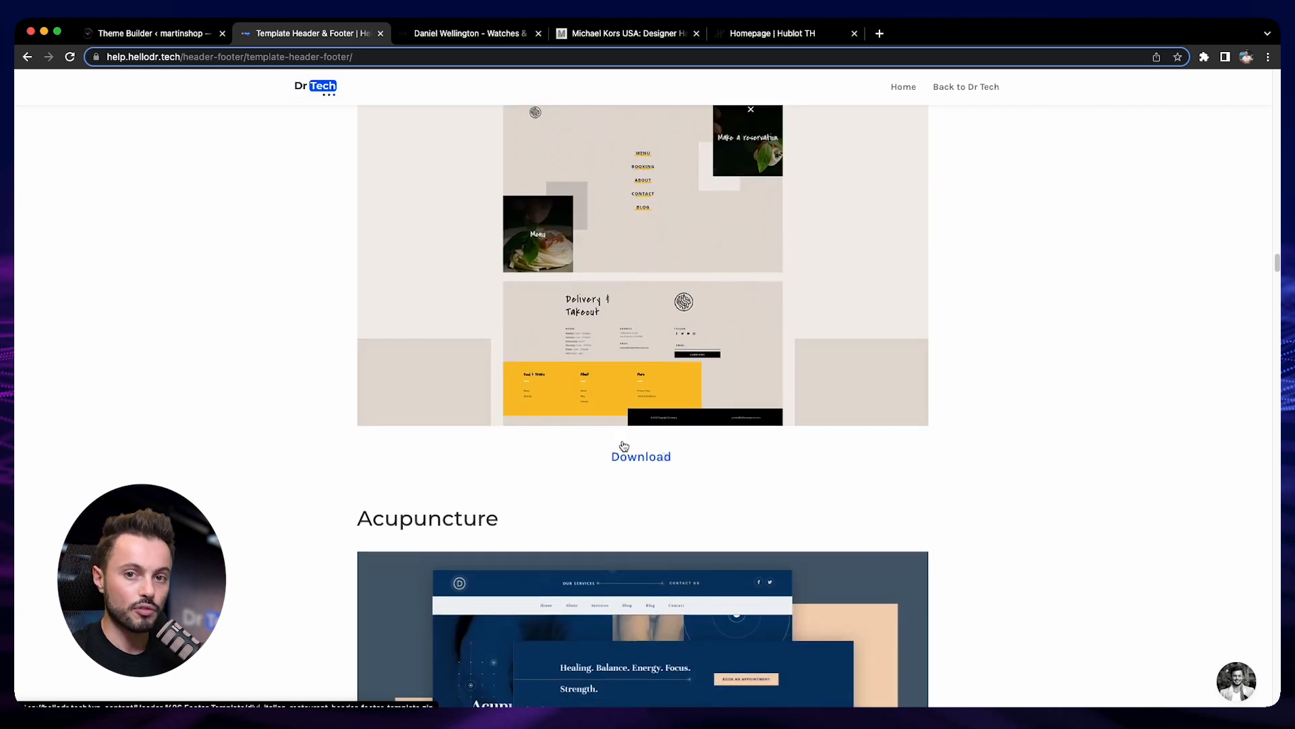
{"action": "scroll", "coordinate": [622, 445], "scroll_direction": "down", "scroll_amount": 1}
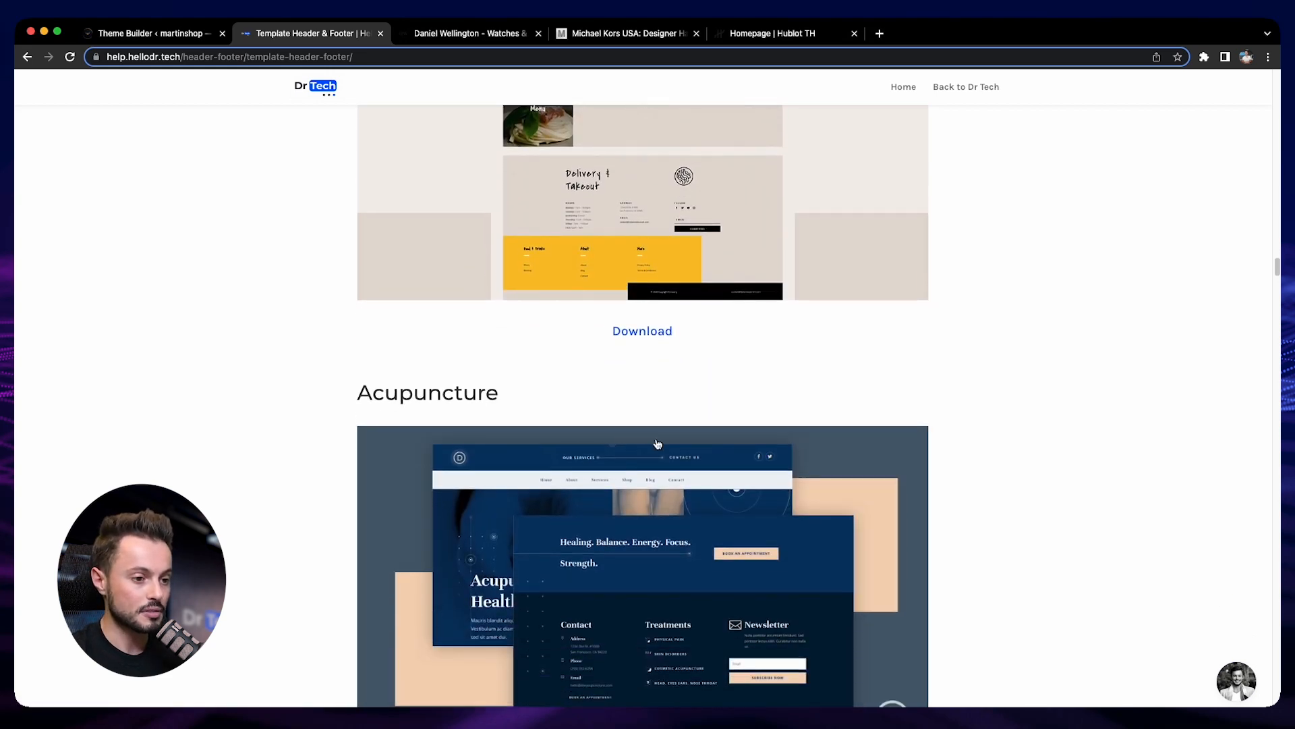
{"action": "scroll", "coordinate": [657, 443], "scroll_direction": "down", "scroll_amount": 3}
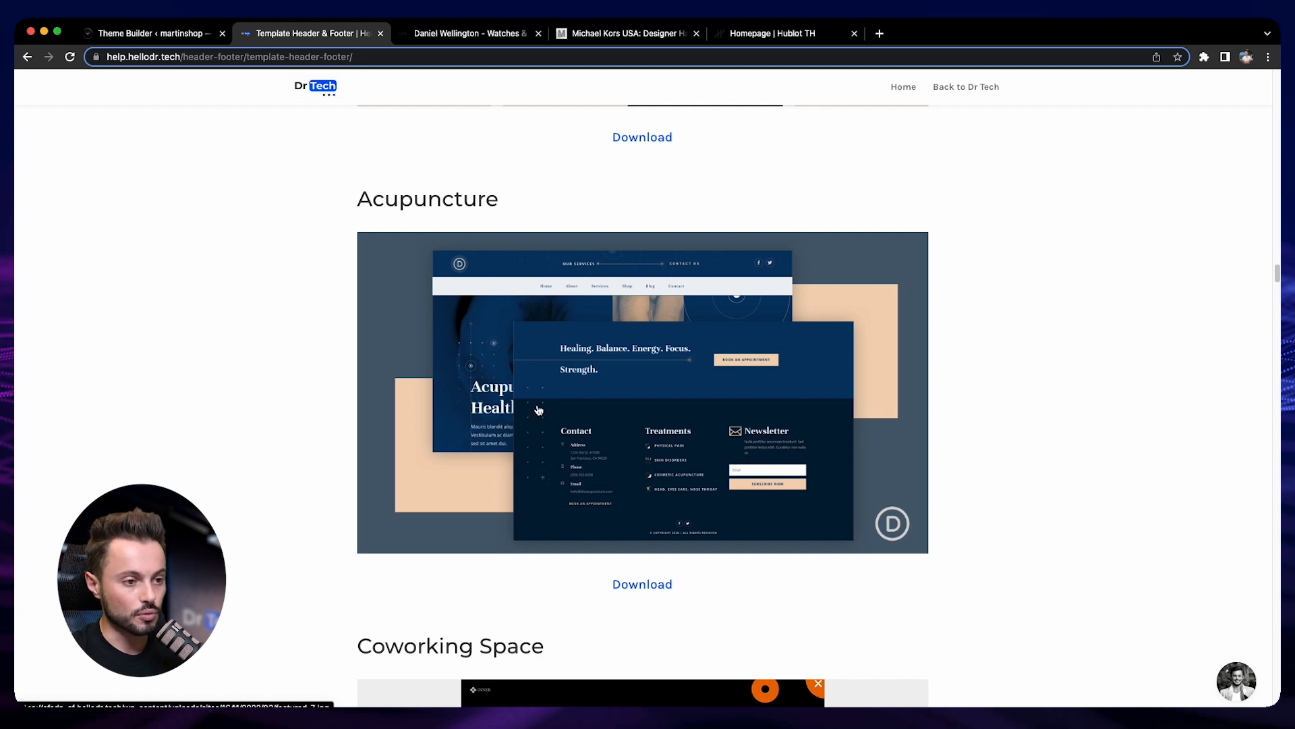
{"action": "scroll", "coordinate": [665, 462], "scroll_direction": "down", "scroll_amount": 13}
{"action": "scroll", "coordinate": [664, 463], "scroll_direction": "down", "scroll_amount": 11}
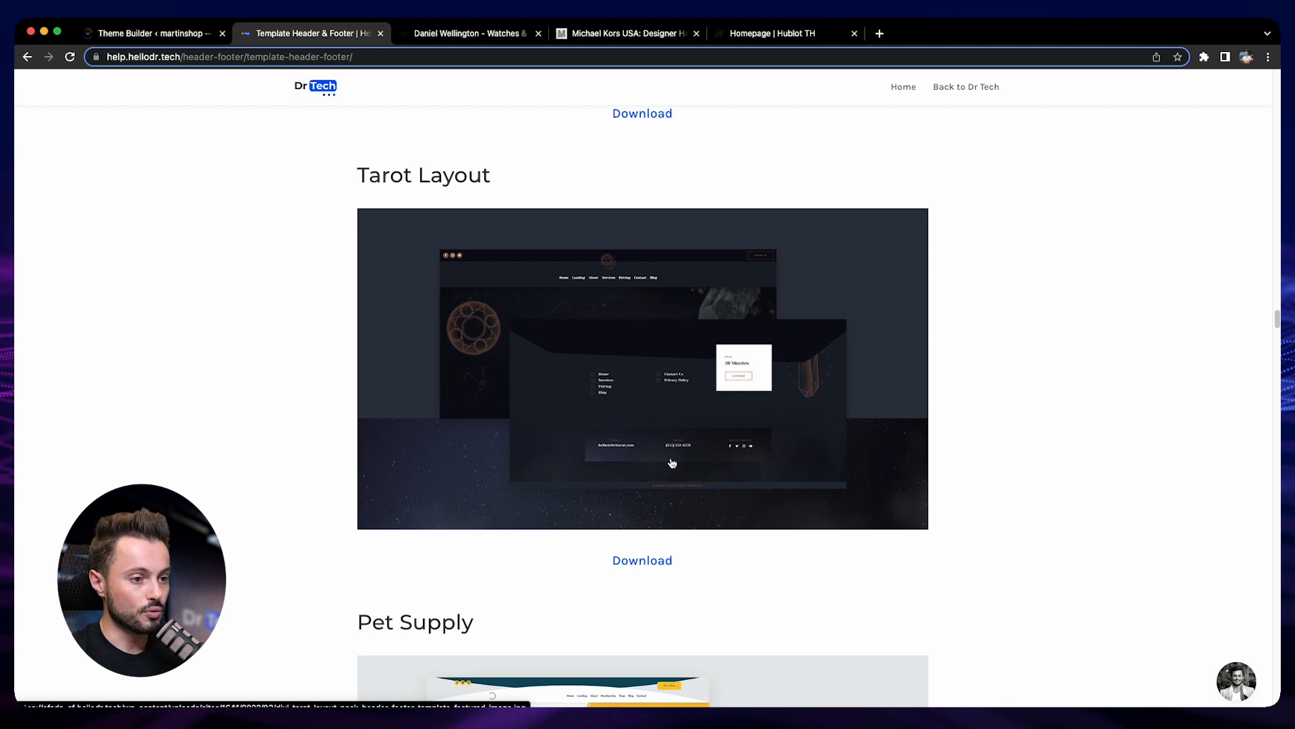
{"action": "scroll", "coordinate": [672, 464], "scroll_direction": "down", "scroll_amount": 10}
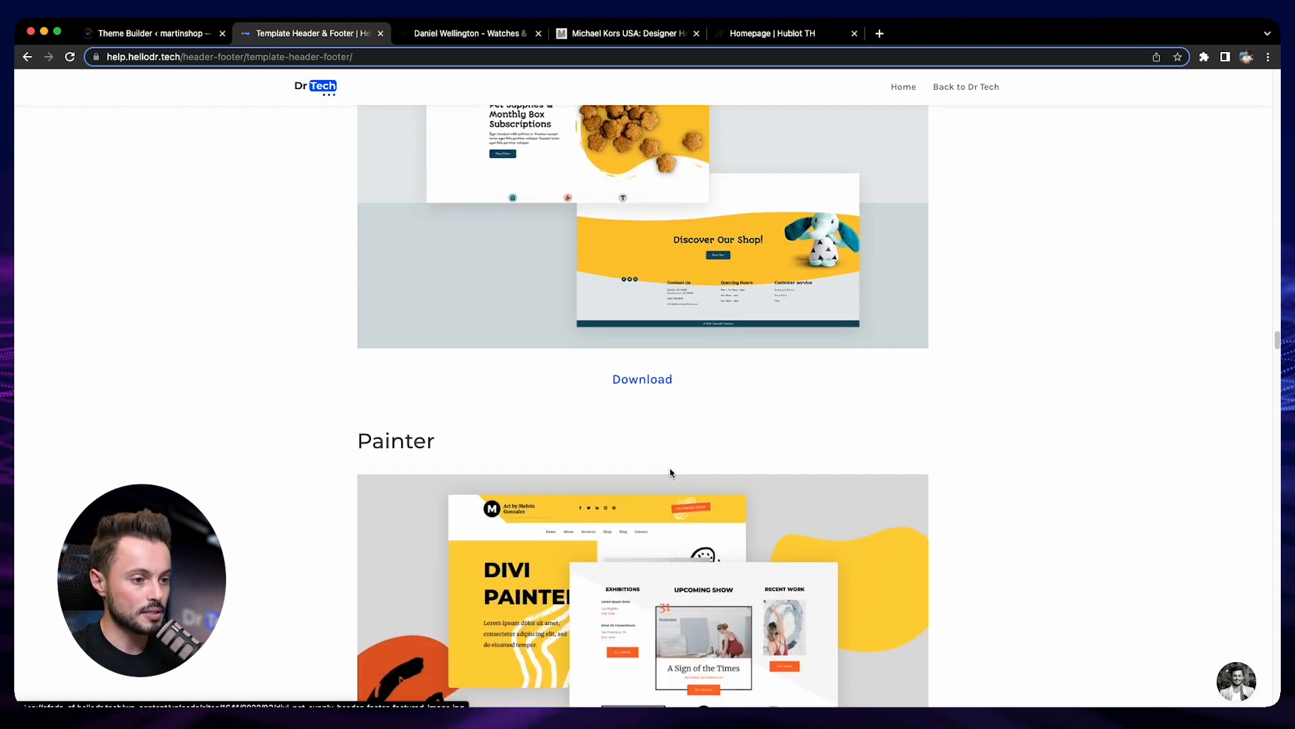
{"action": "scroll", "coordinate": [671, 473], "scroll_direction": "down", "scroll_amount": 7}
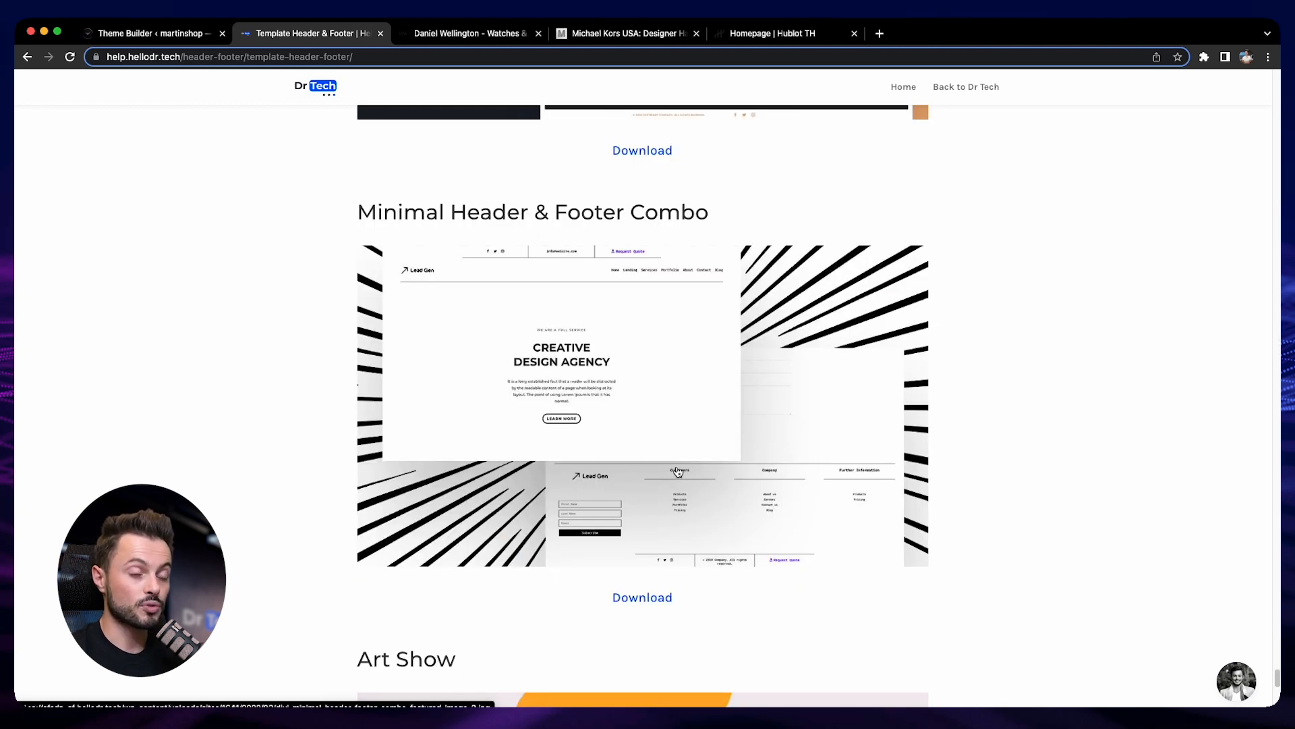
Step: Download the Minimal Header & Footer Combo template archive and save it in the Téléchargements folder
{"action": "left_click_drag", "start_coordinate": [365, 214], "coordinate": [702, 210]}
{"action": "left_click", "coordinate": [1074, 289]}
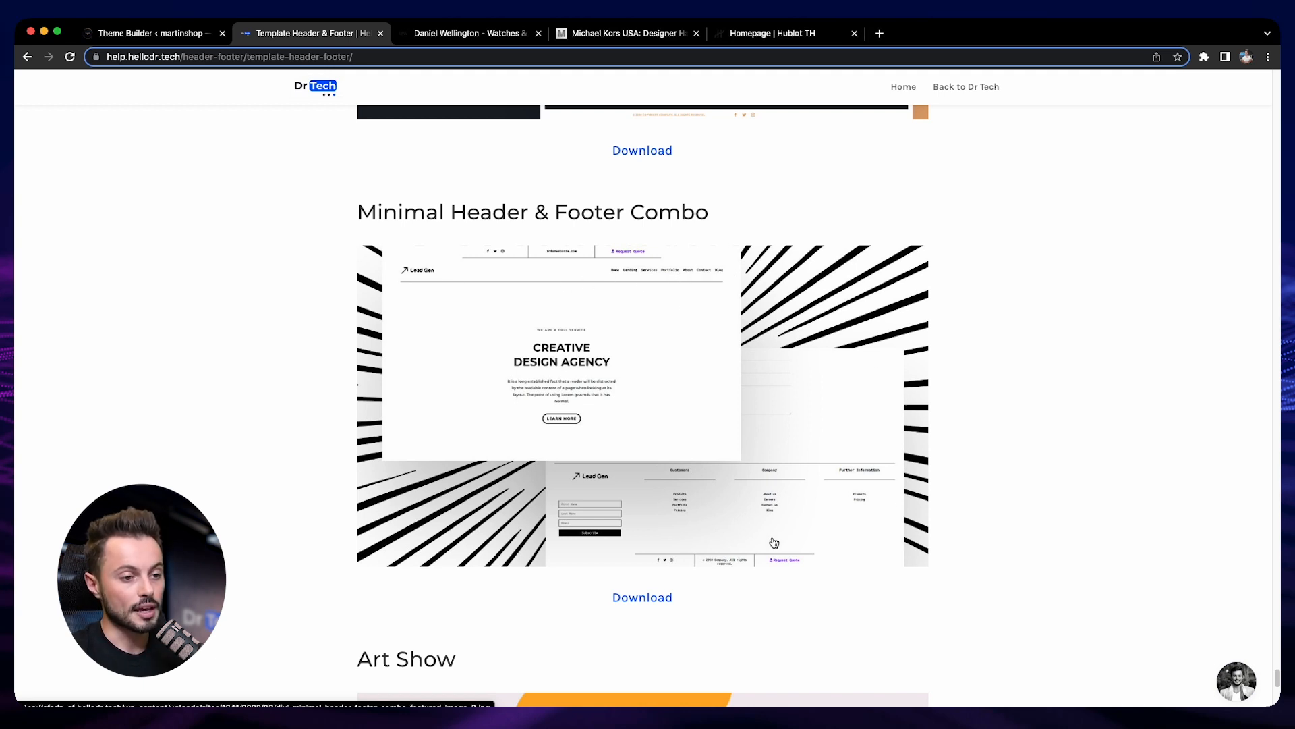
{"action": "scroll", "coordinate": [763, 536], "scroll_direction": "down", "scroll_amount": 1}
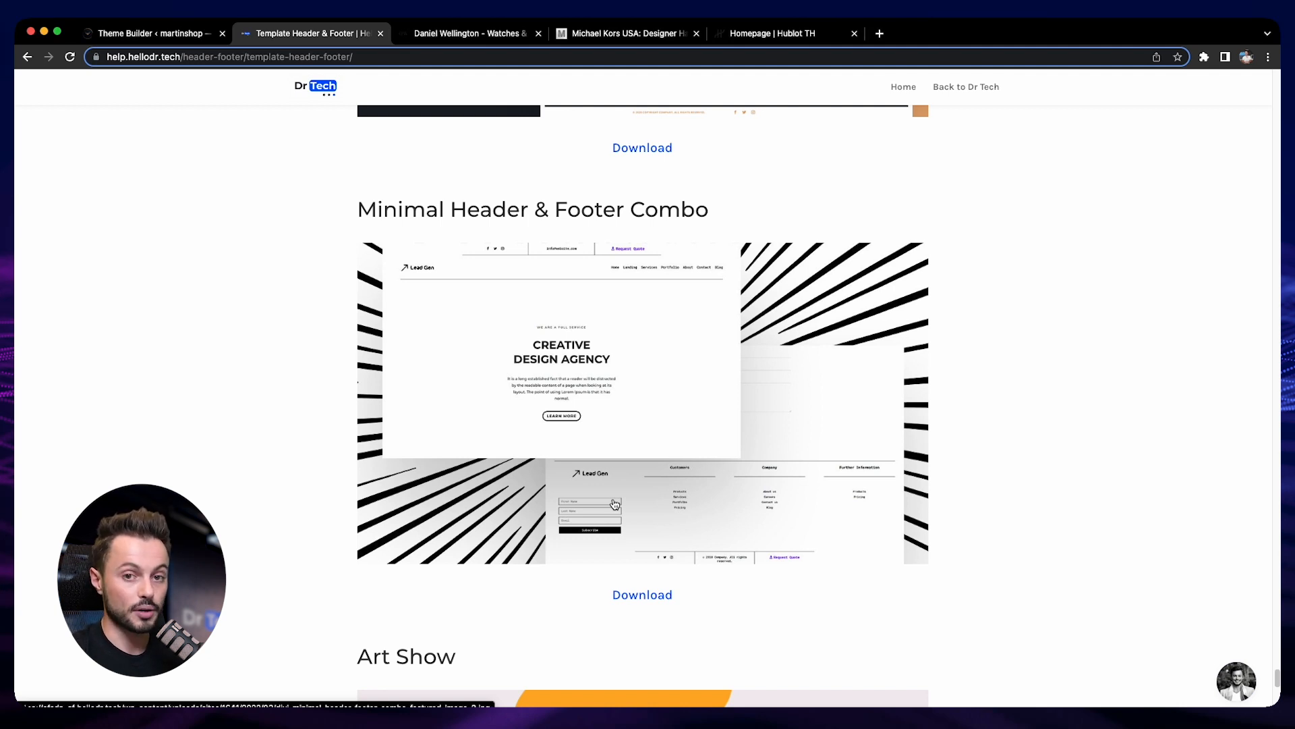
{"action": "left_click", "coordinate": [644, 594]}
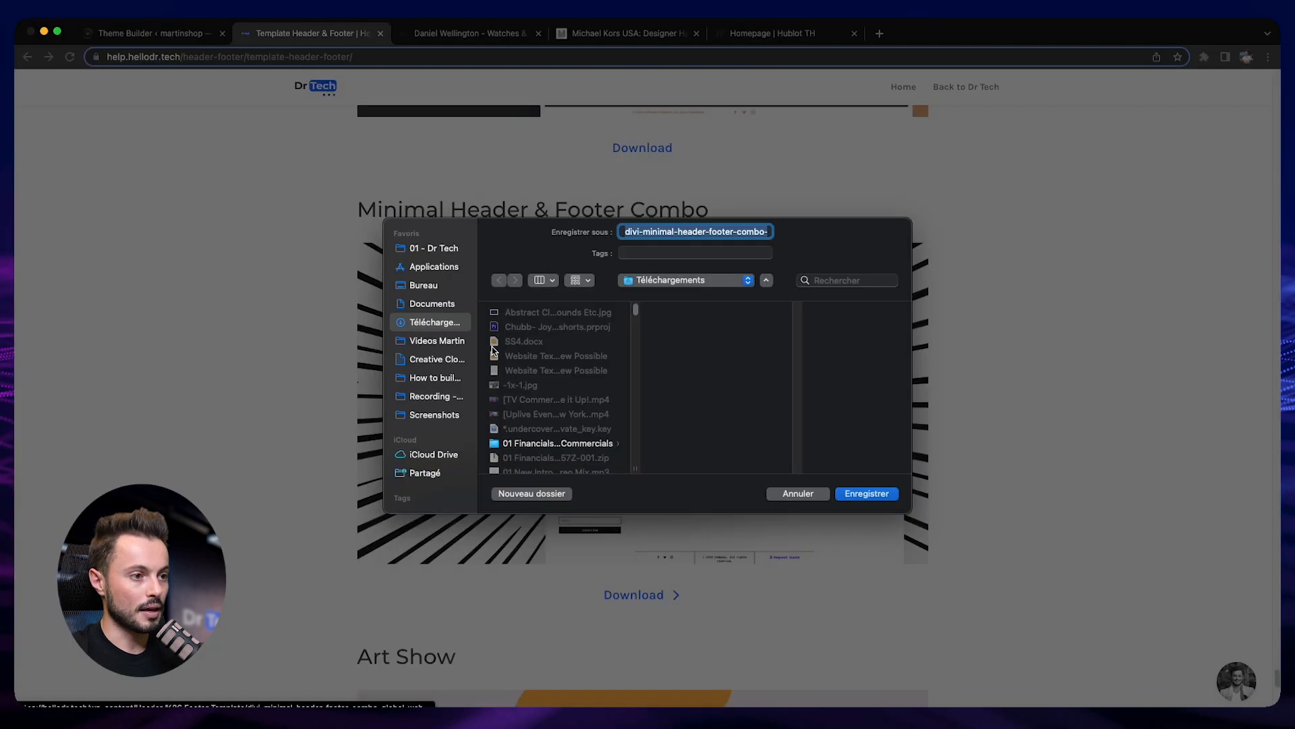
{"action": "left_click", "coordinate": [871, 497]}
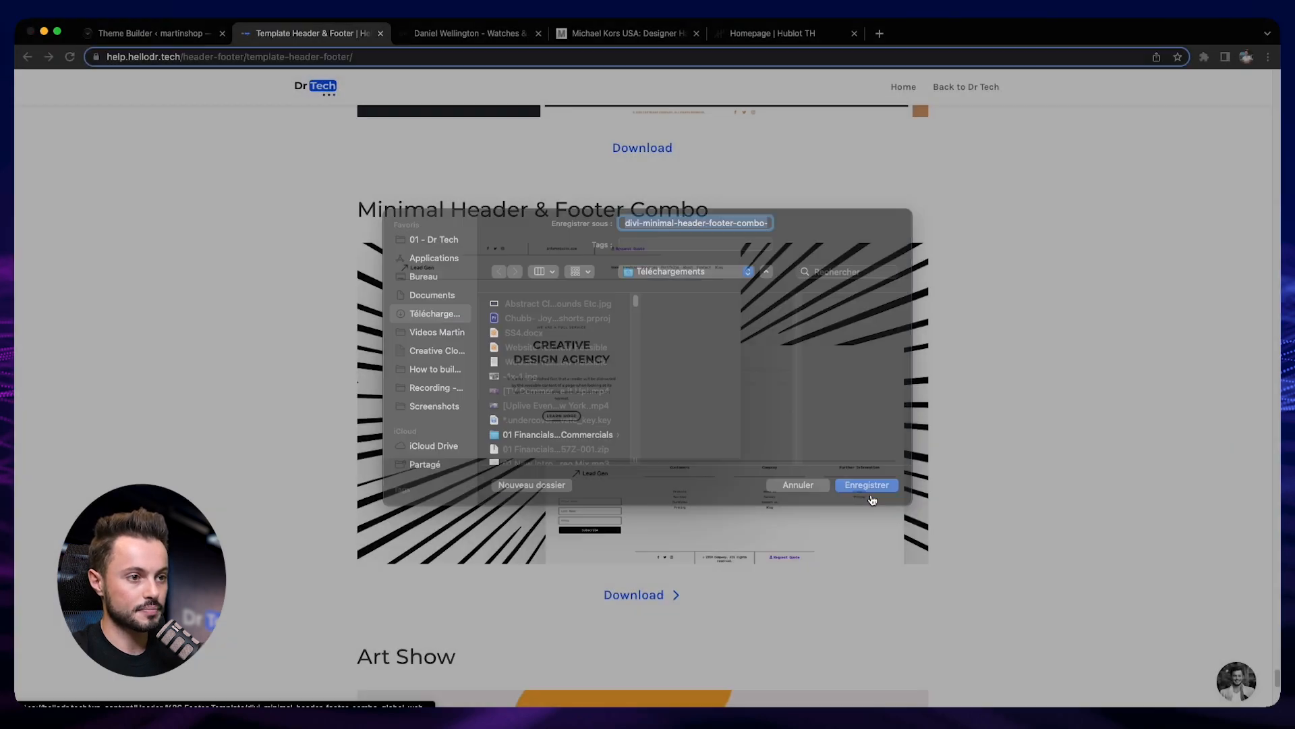
Step: Switch to Finder, extract the newly downloaded divi-minimal-header-footer zip archive and open the extracted folder containing the JSON file
{"action": "key", "text": "super+Tab"}
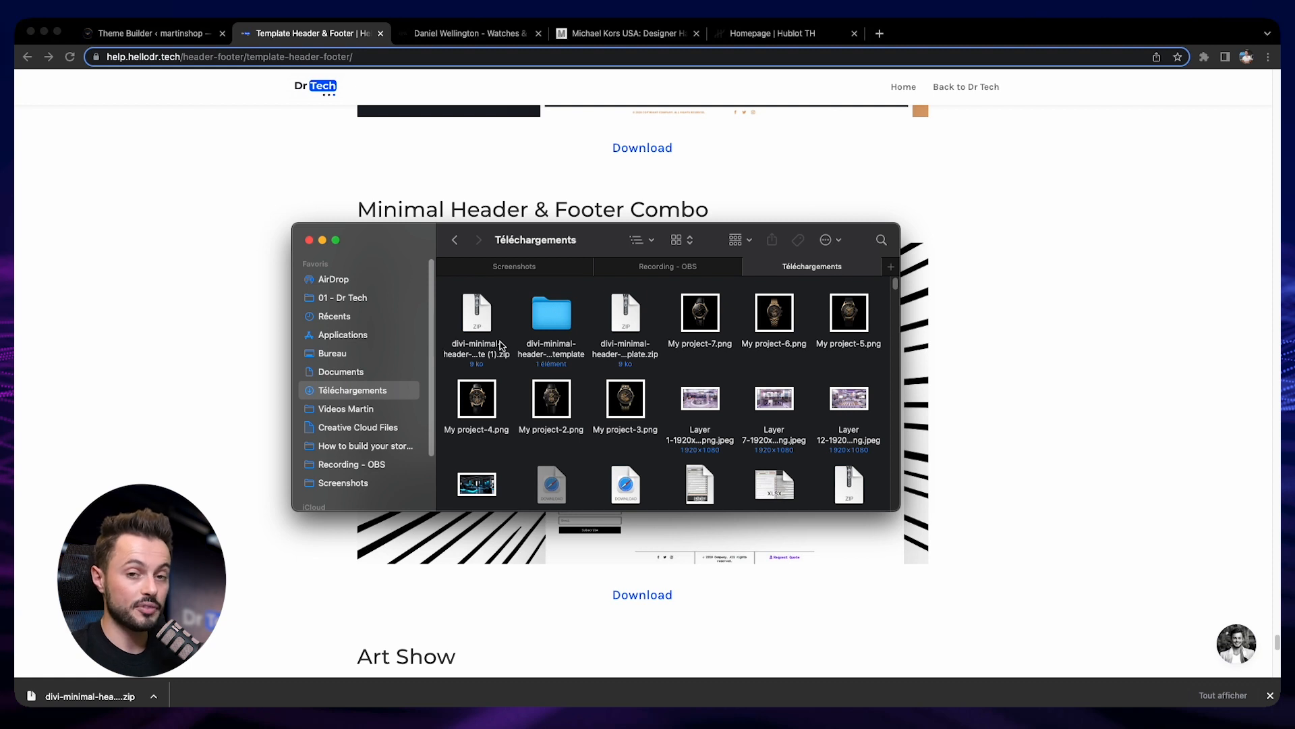
{"action": "double_click", "coordinate": [481, 322]}
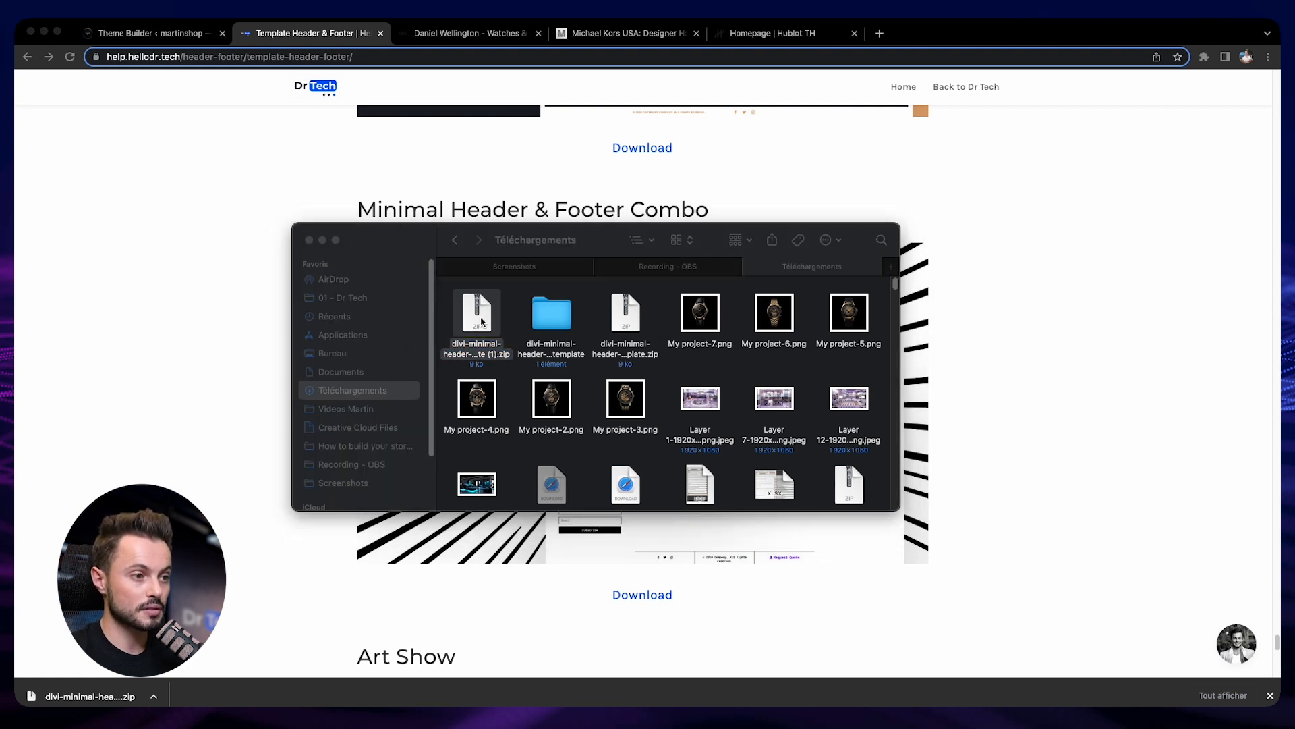
{"action": "double_click", "coordinate": [500, 325]}
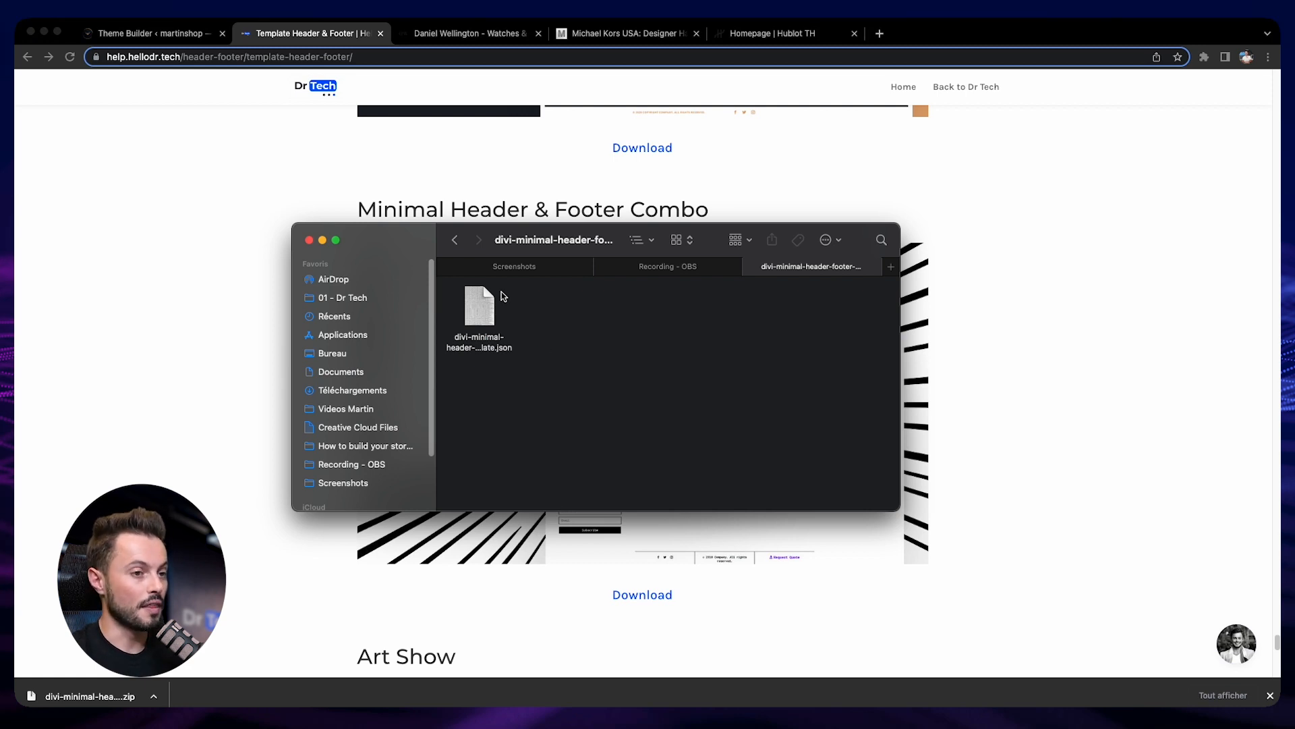
Step: Return to the Divi Theme Builder and choose the extracted divi-minimal-header-footer-combo JSON file as the template file for import
{"action": "left_click", "coordinate": [140, 33]}
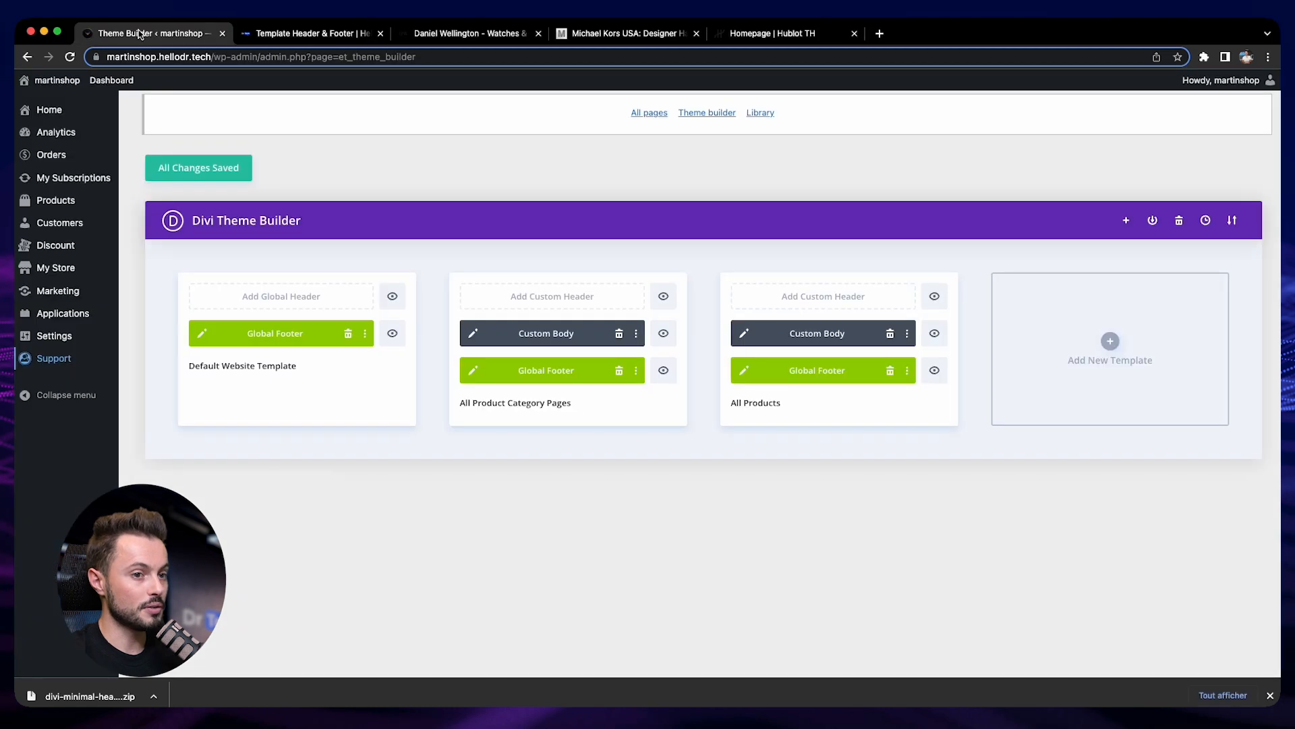
{"action": "left_click", "coordinate": [1232, 220]}
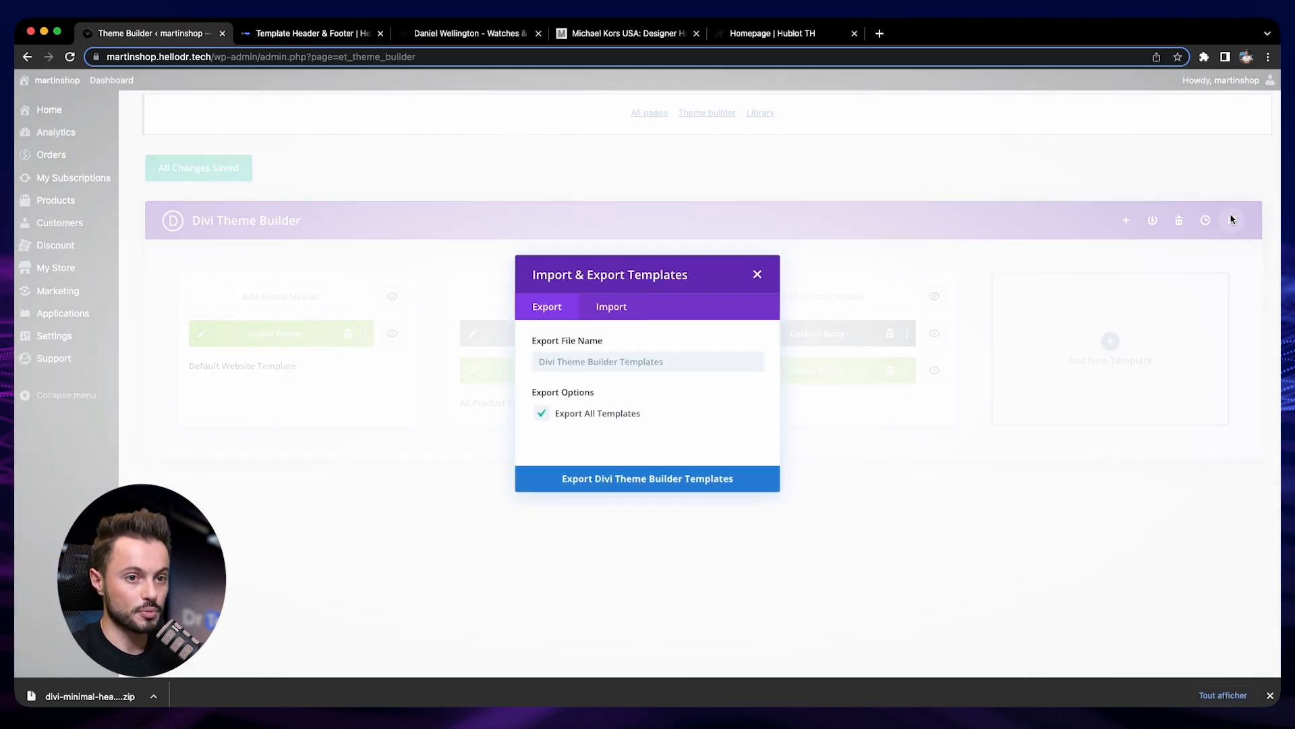
{"action": "left_click", "coordinate": [601, 305]}
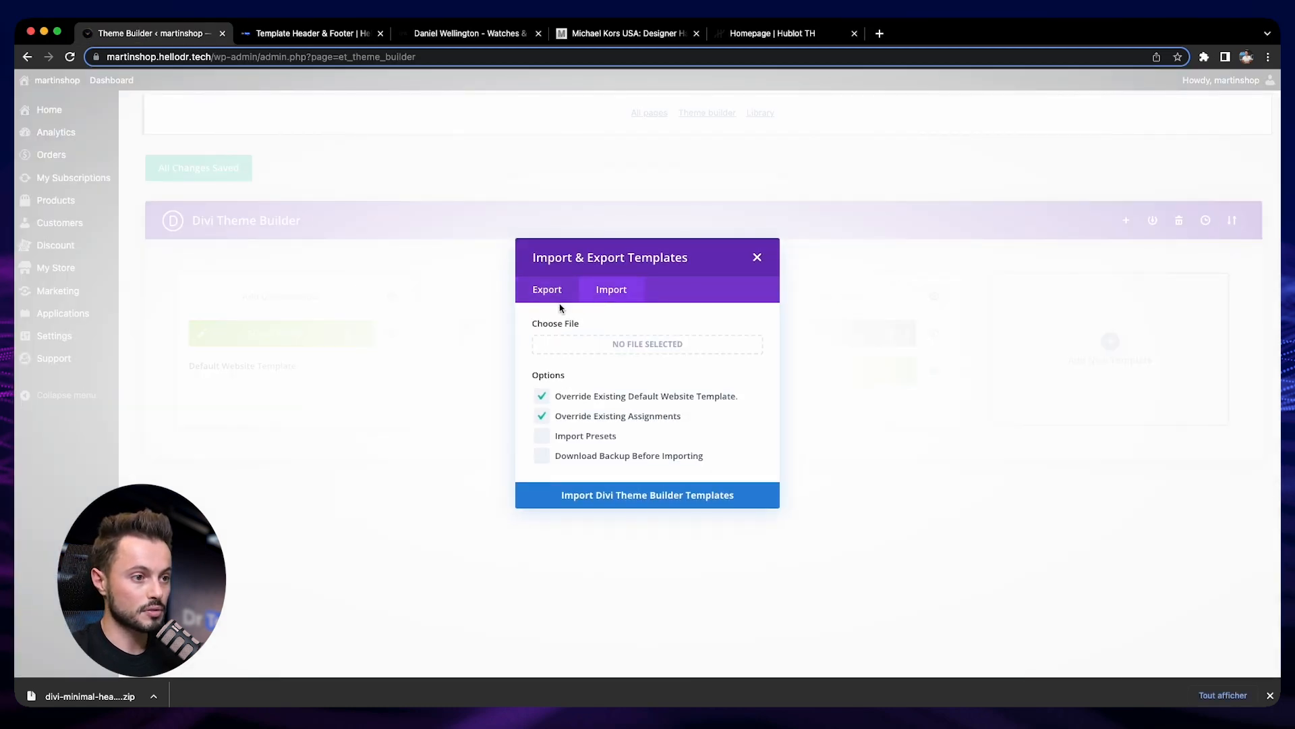
{"action": "left_click", "coordinate": [646, 349]}
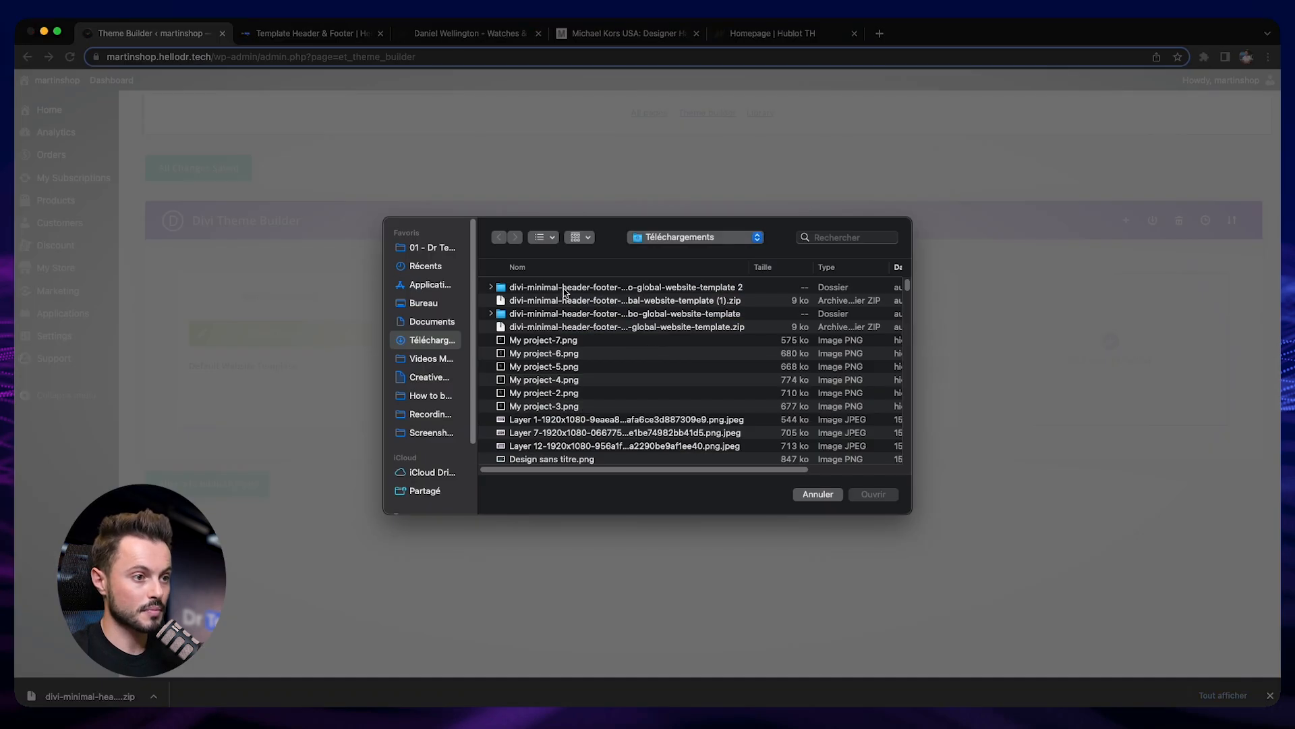
{"action": "double_click", "coordinate": [565, 291]}
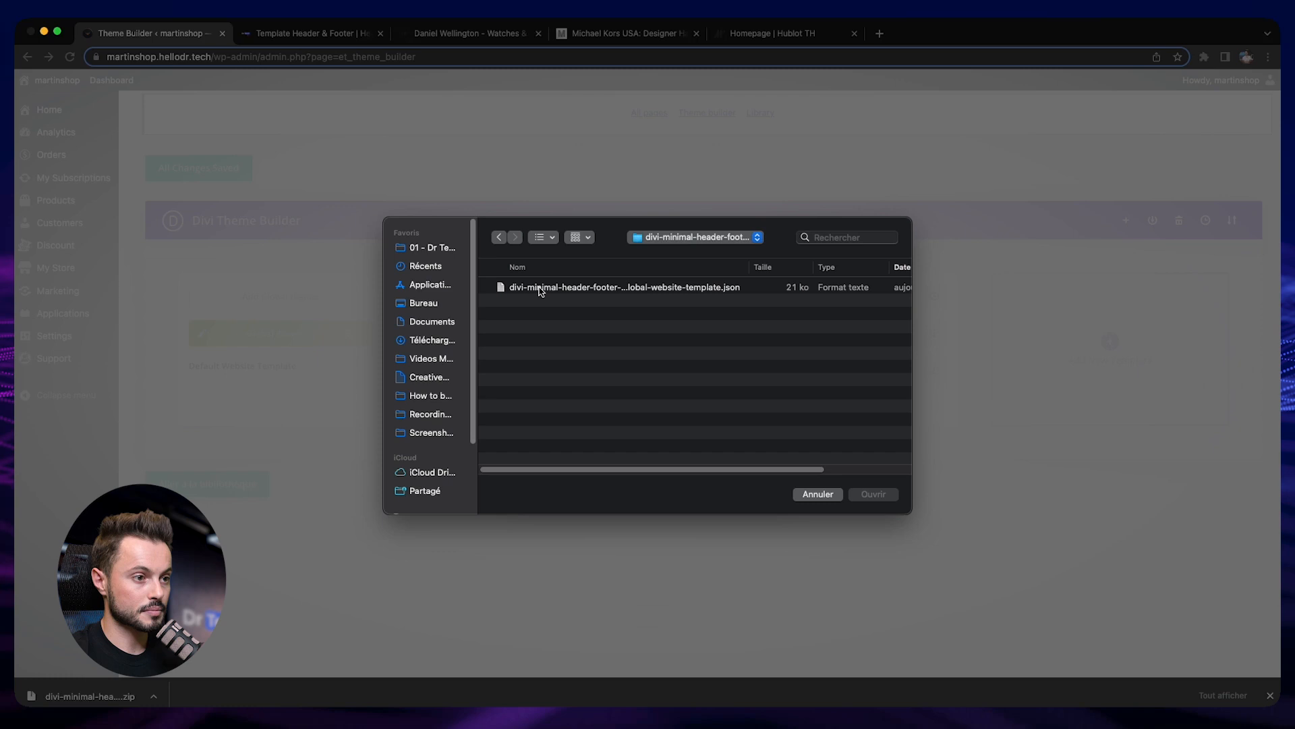
{"action": "left_click", "coordinate": [565, 291]}
{"action": "left_click", "coordinate": [884, 495]}
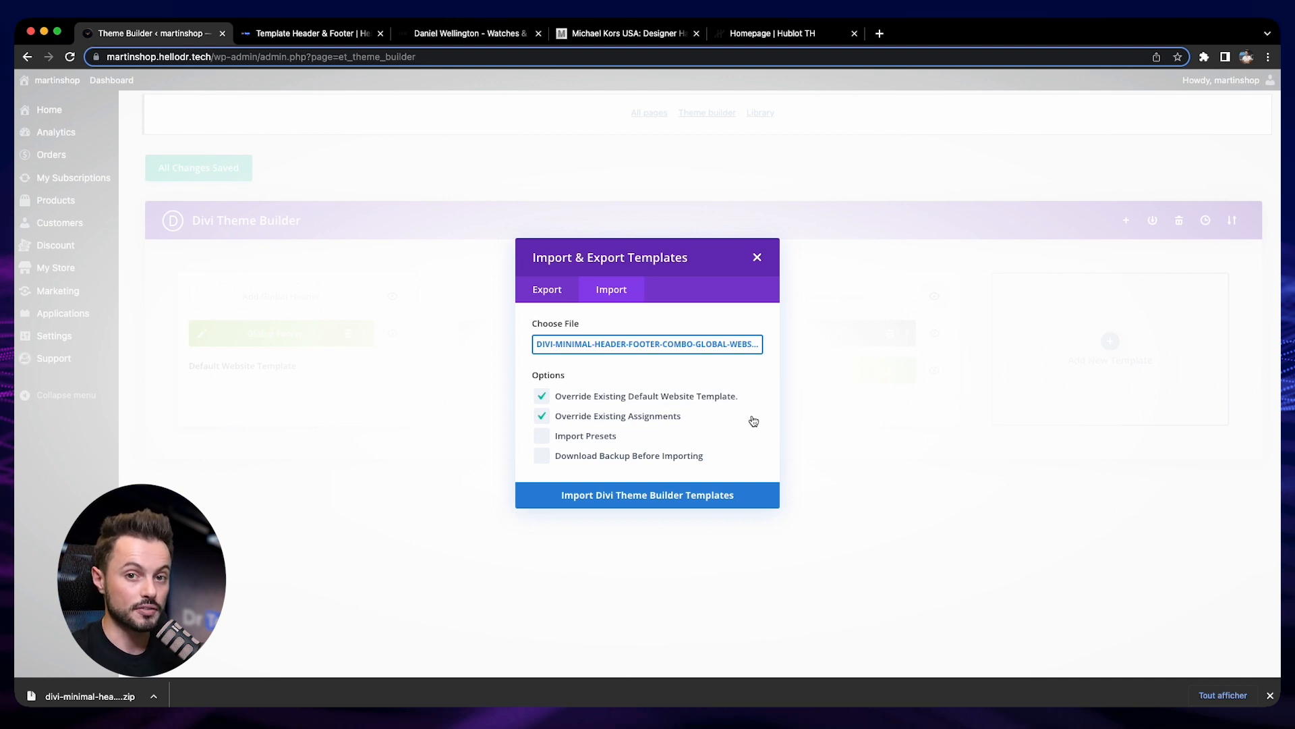
Step: Import the template with Override Existing Default Website Template and Override Existing Assignments enabled, and save the Theme Builder changes
{"action": "left_click", "coordinate": [548, 414]}
{"action": "left_click", "coordinate": [541, 395]}
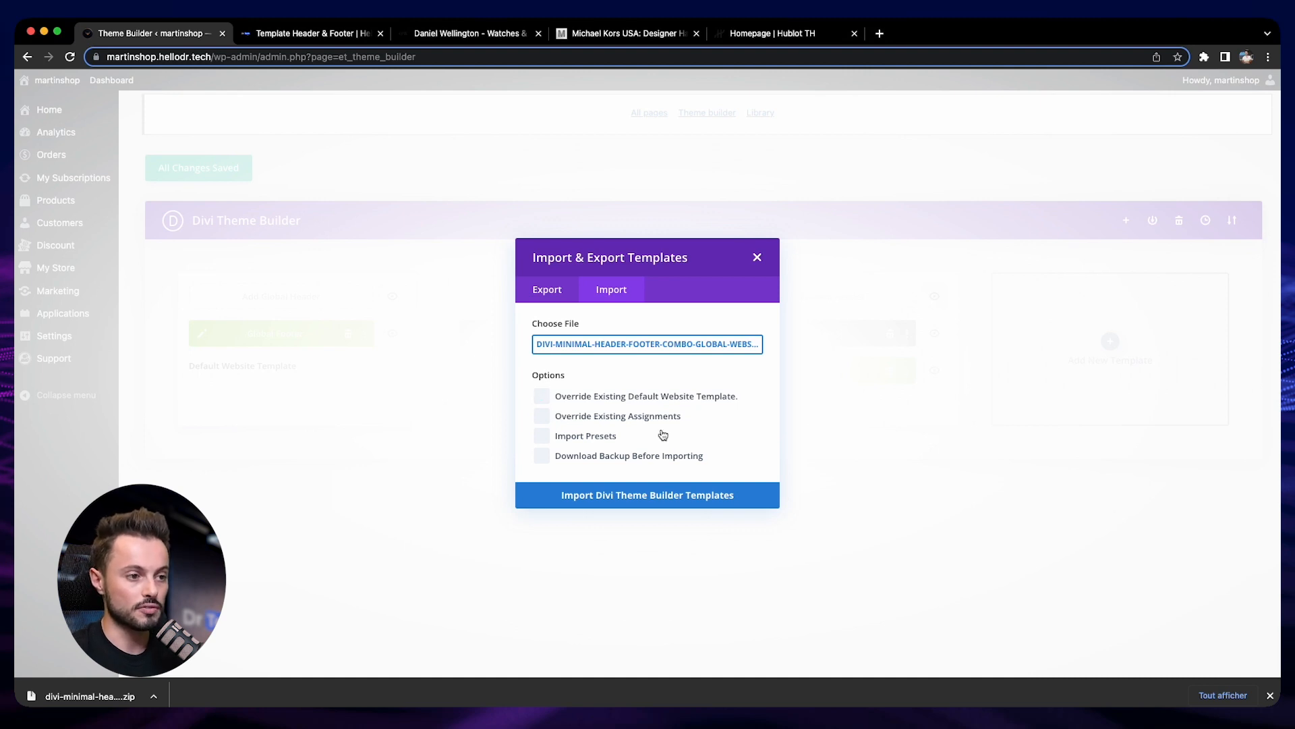
{"action": "left_click", "coordinate": [615, 399]}
{"action": "left_click", "coordinate": [620, 416]}
{"action": "left_click", "coordinate": [714, 496]}
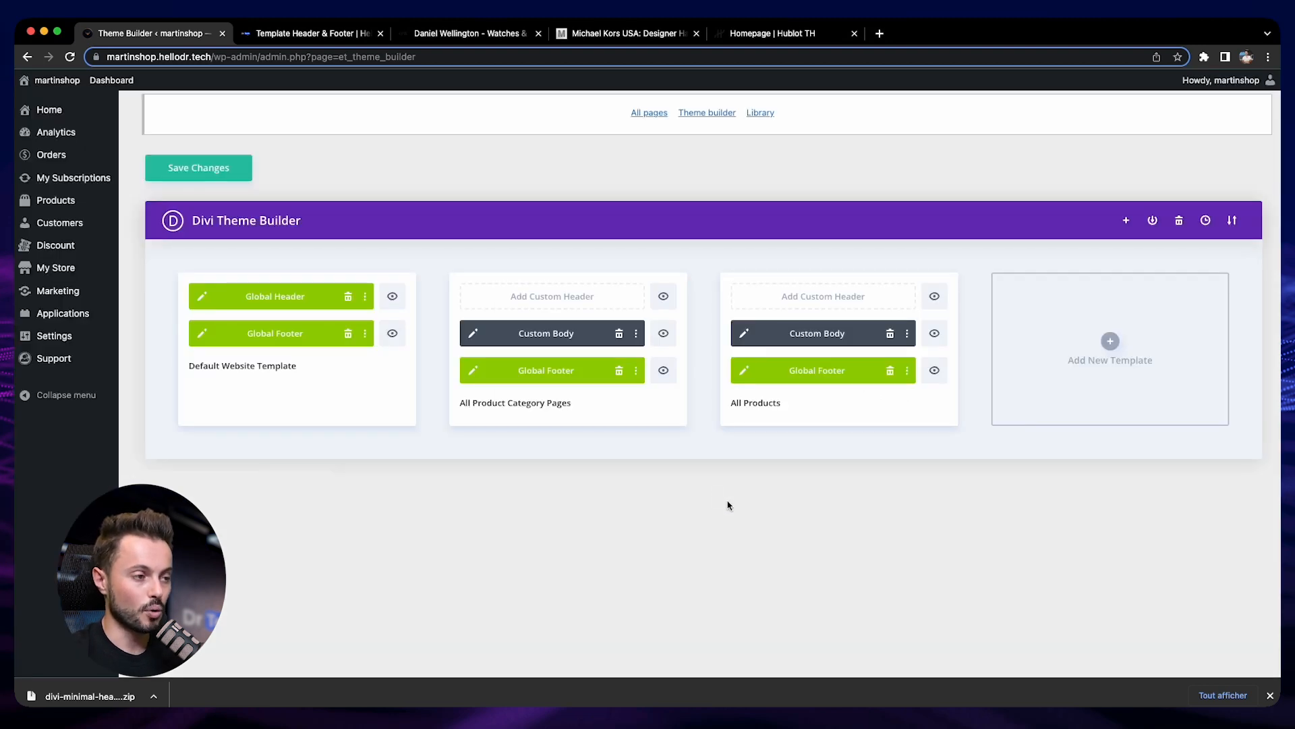
{"action": "left_click", "coordinate": [1270, 695]}
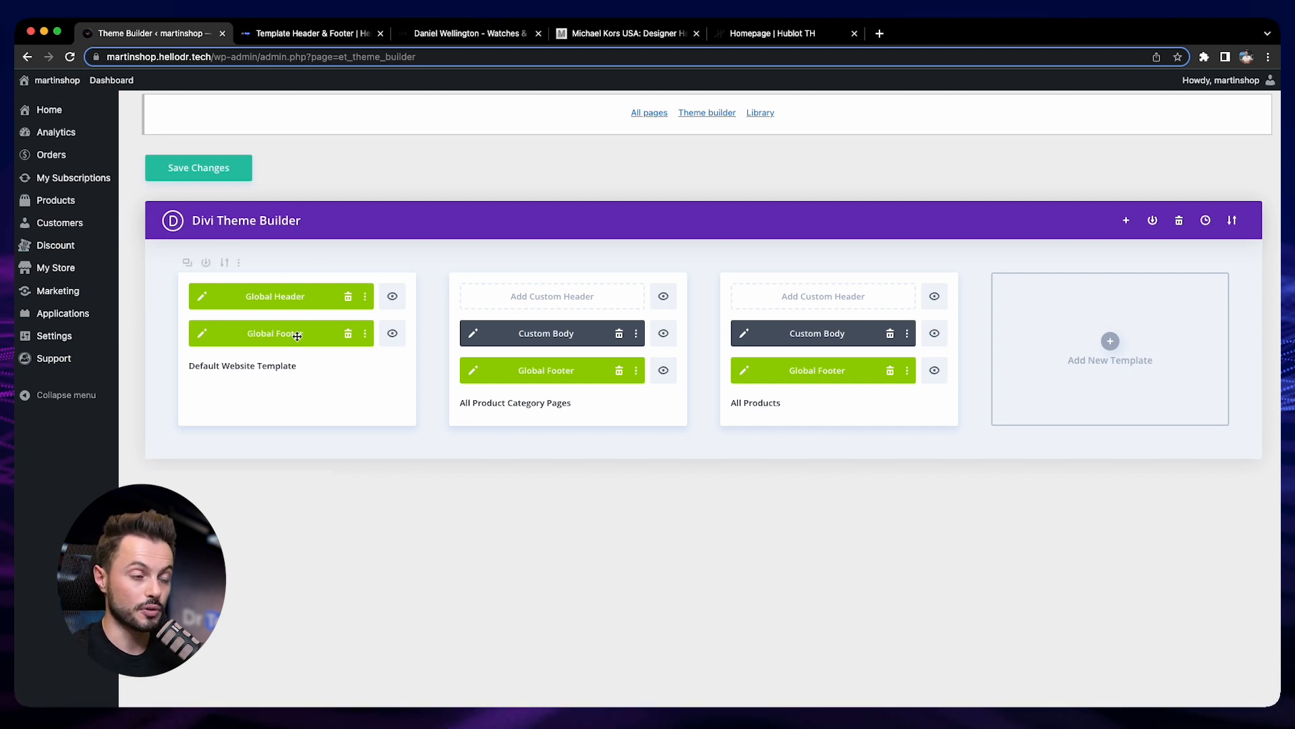
{"action": "left_click", "coordinate": [220, 173]}
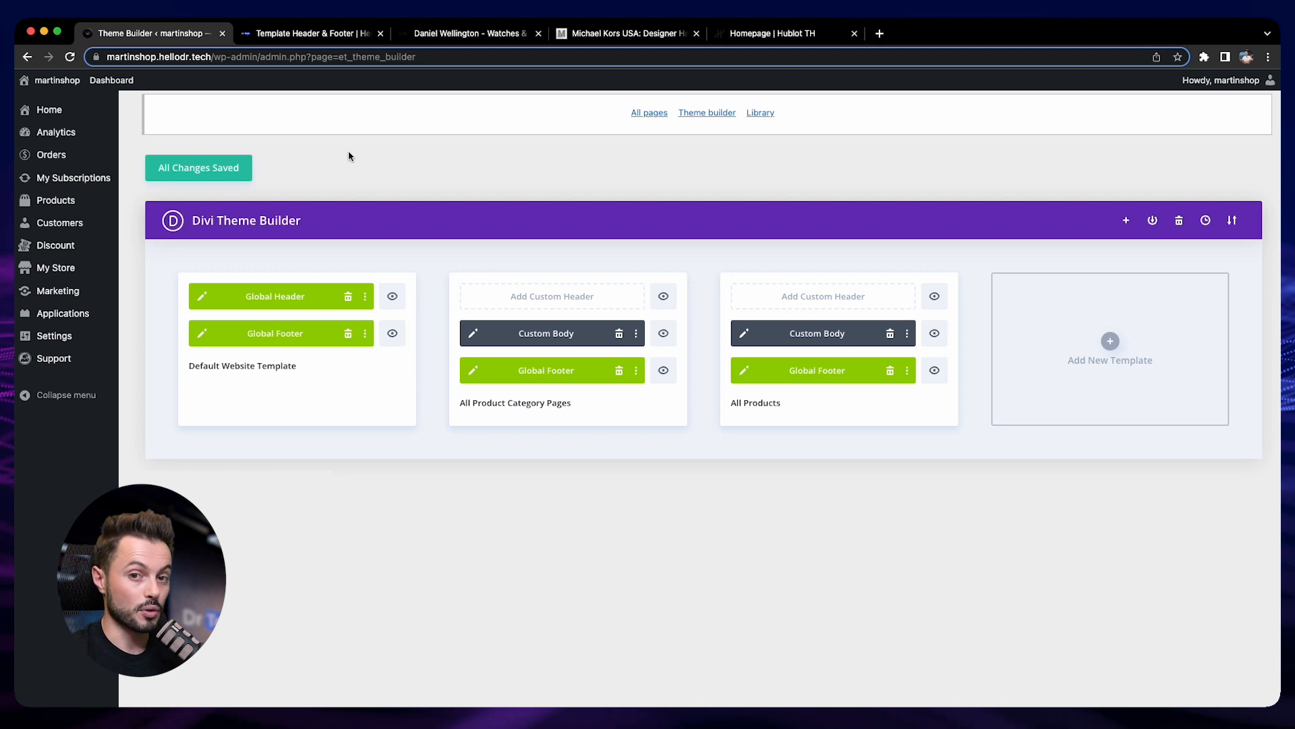
Step: Open the martinshop homepage in a separate tab and examine its imported header, imported footer and the Divi Movies section above it
{"action": "right_click", "coordinate": [58, 101]}
{"action": "left_click", "coordinate": [58, 101]}
{"action": "left_click_drag", "start_coordinate": [405, 33], "coordinate": [339, 35]}
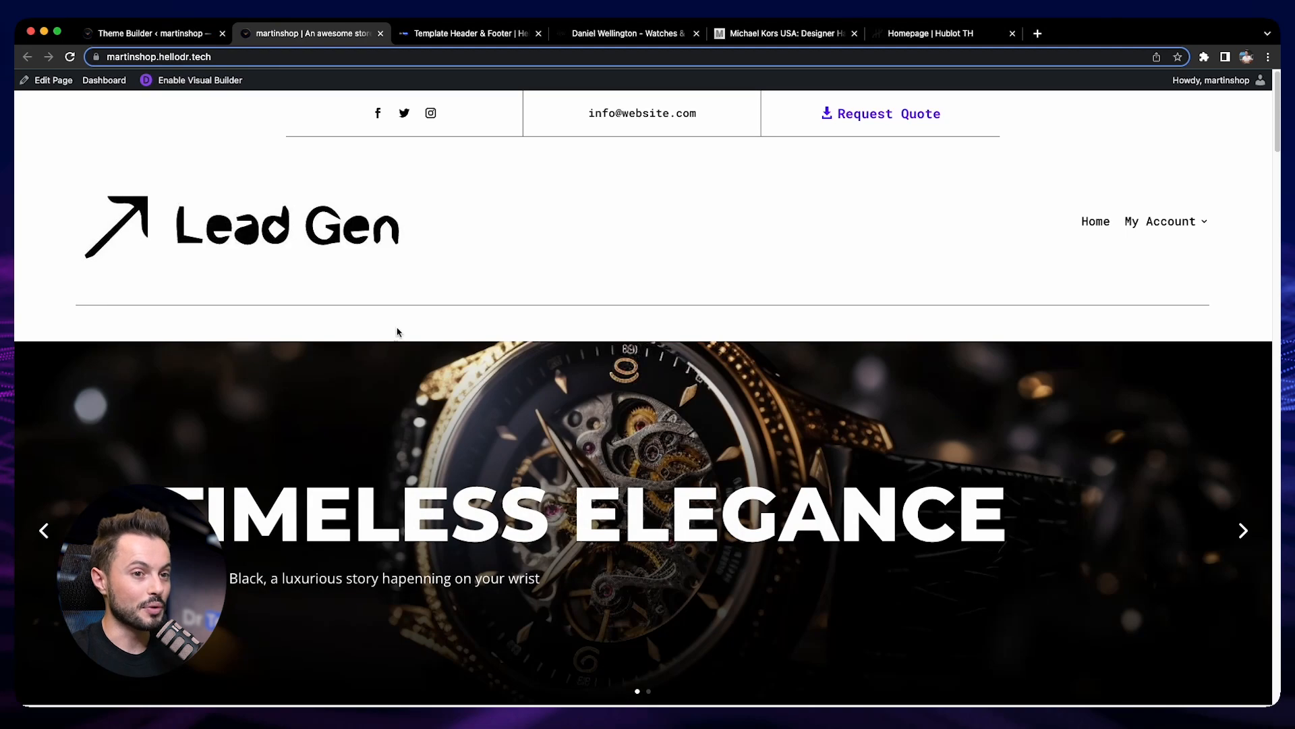
{"action": "scroll", "coordinate": [379, 341], "scroll_direction": "down", "scroll_amount": 15}
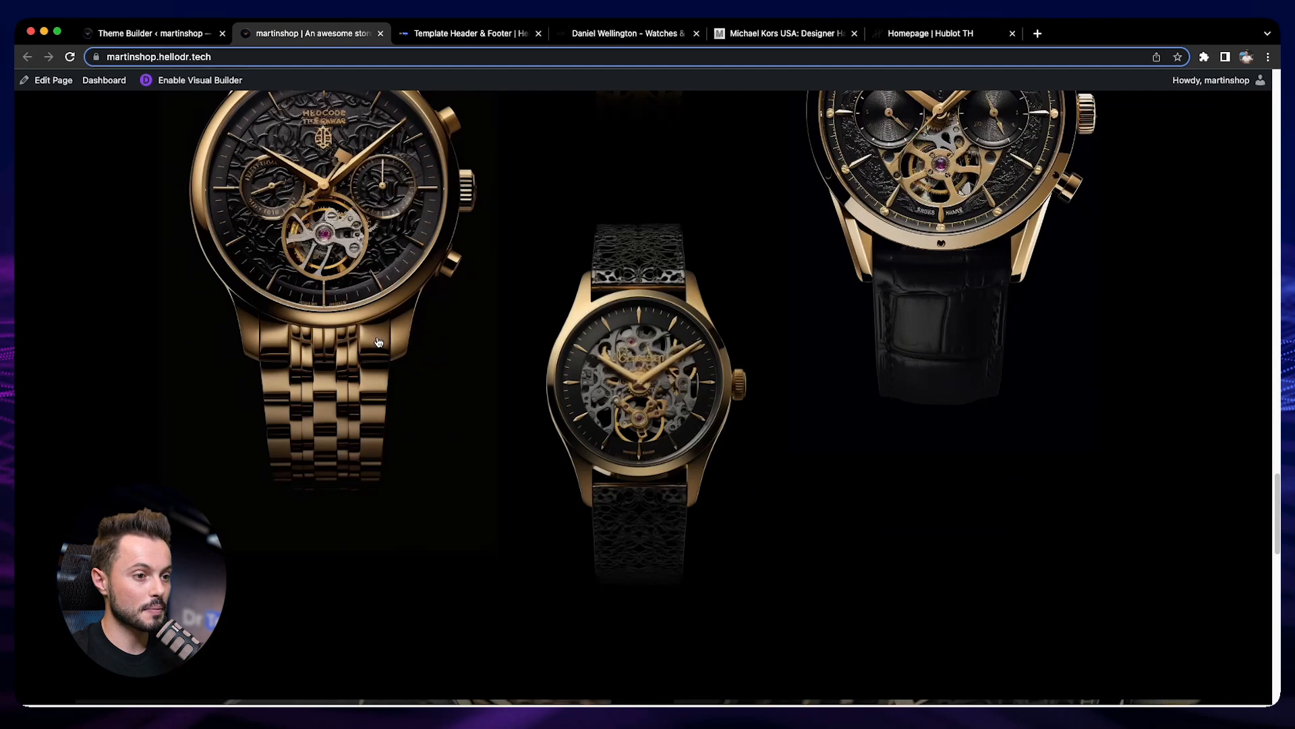
{"action": "scroll", "coordinate": [379, 341], "scroll_direction": "down", "scroll_amount": 10}
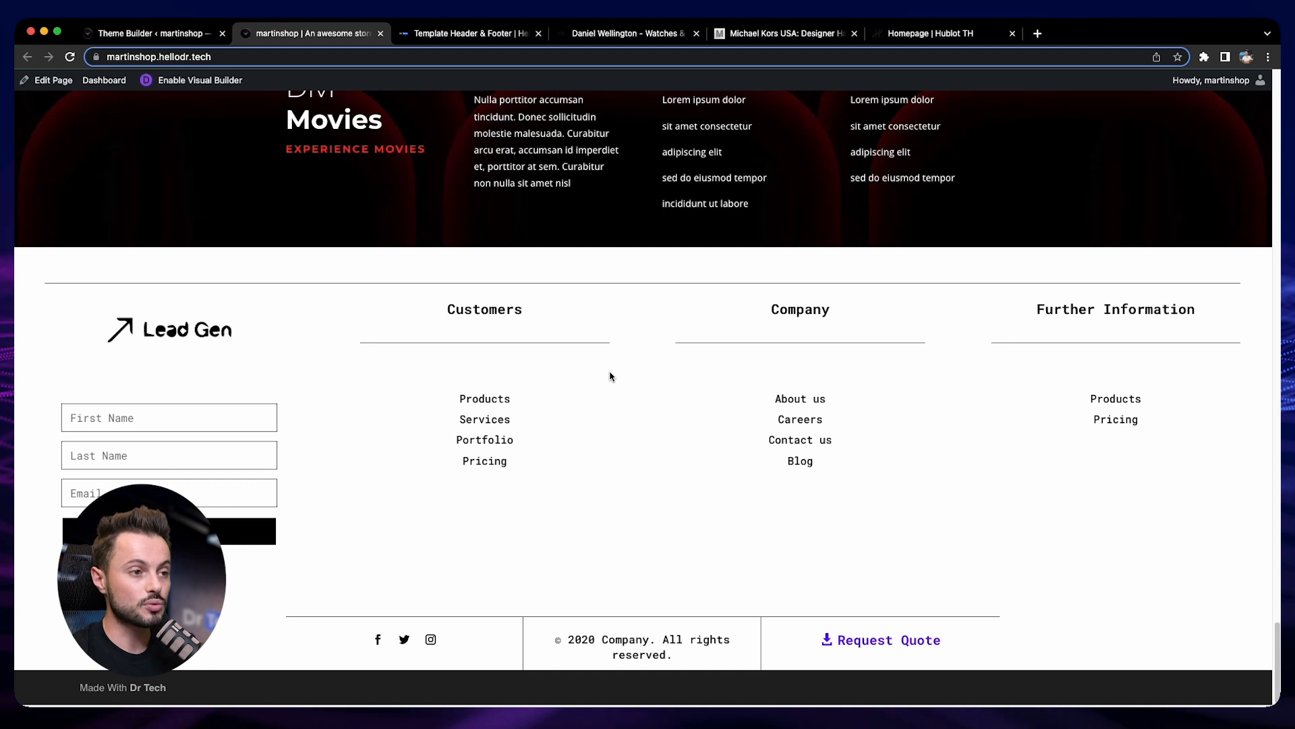
{"action": "scroll", "coordinate": [610, 376], "scroll_direction": "up", "scroll_amount": 3}
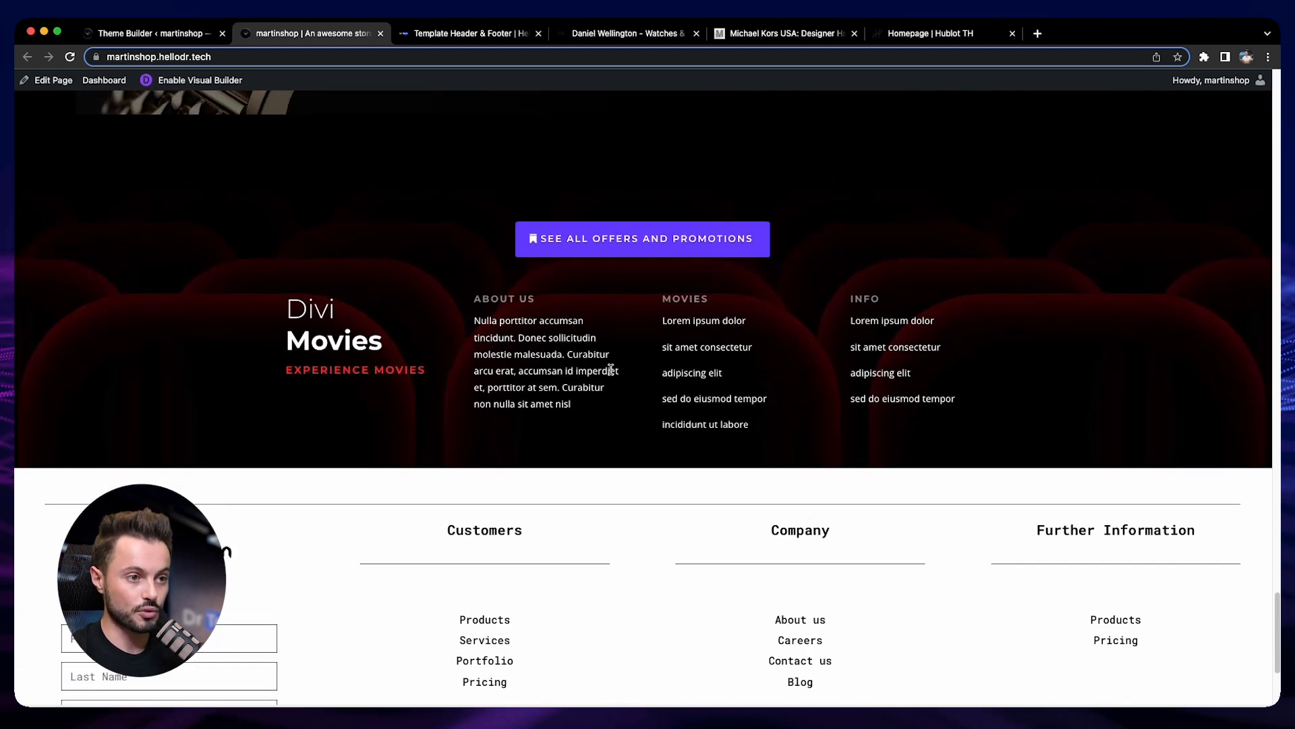
{"action": "scroll", "coordinate": [605, 256], "scroll_direction": "up", "scroll_amount": 3}
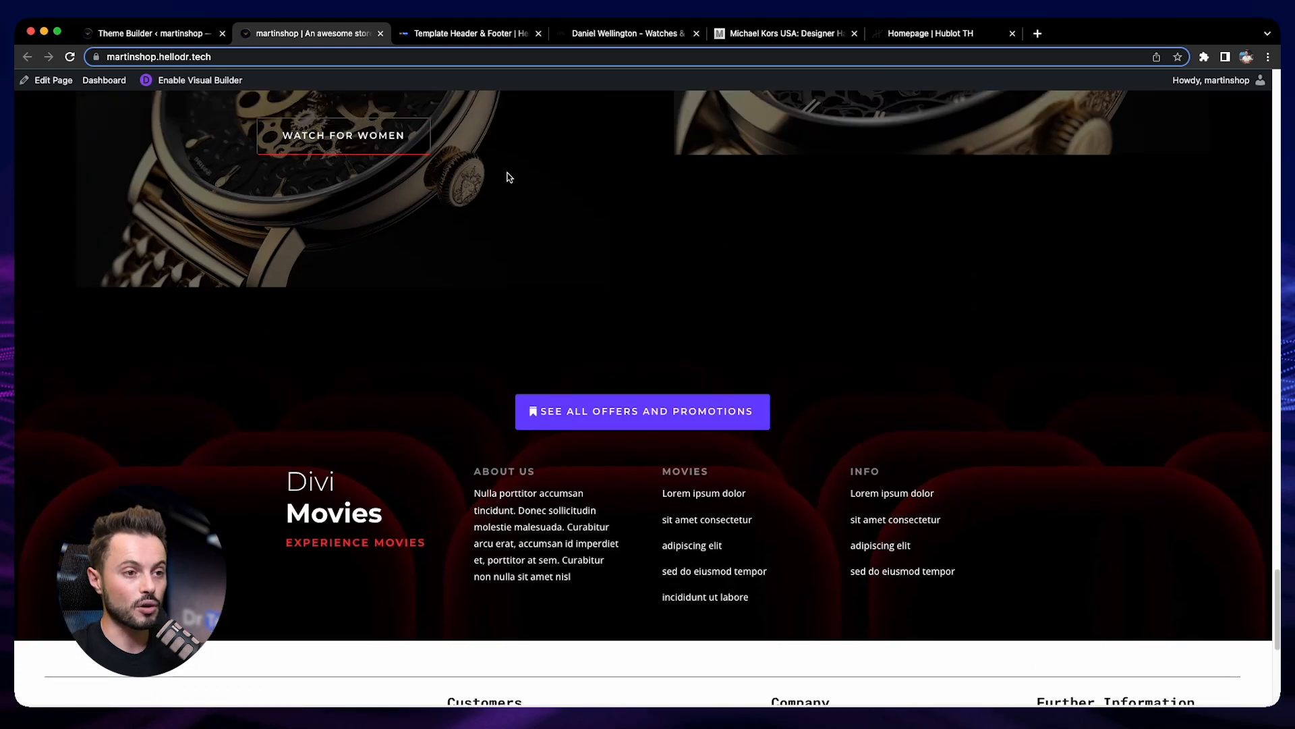
{"action": "scroll", "coordinate": [763, 411], "scroll_direction": "down", "scroll_amount": 2}
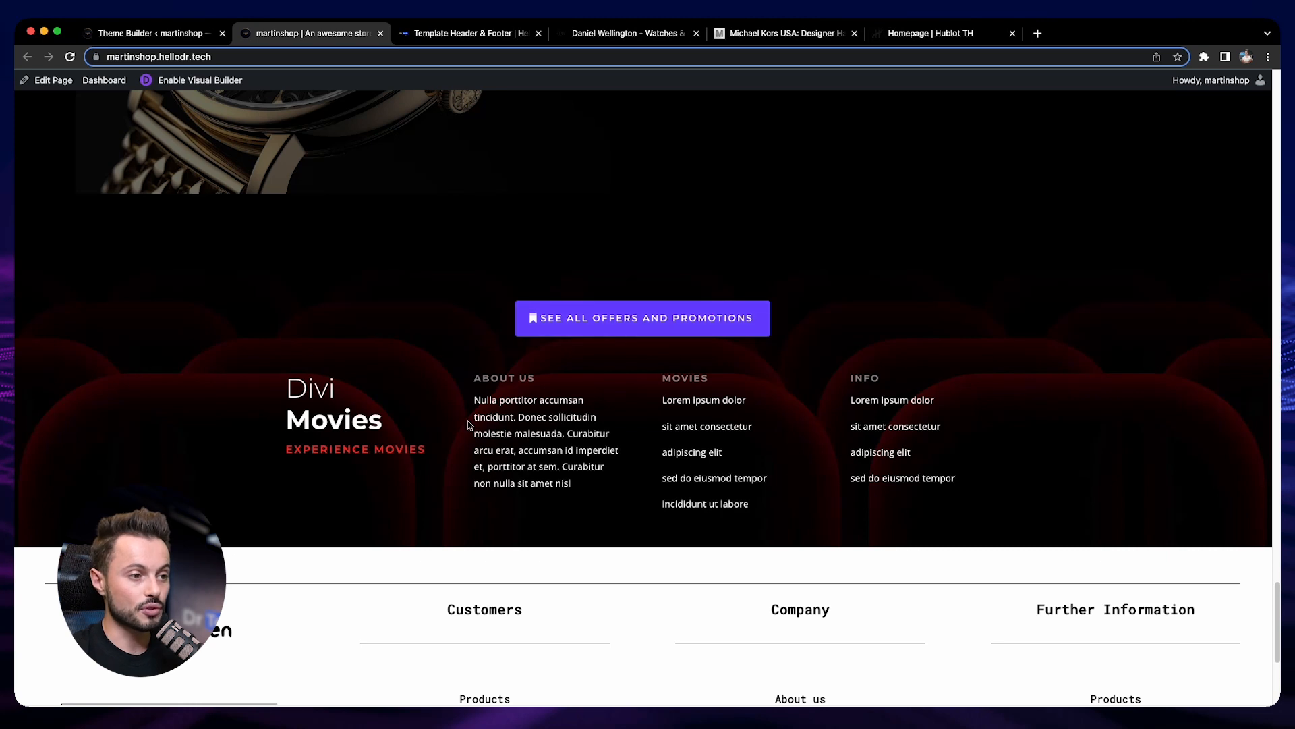
{"action": "left_click", "coordinate": [468, 33]}
{"action": "left_click", "coordinate": [354, 35]}
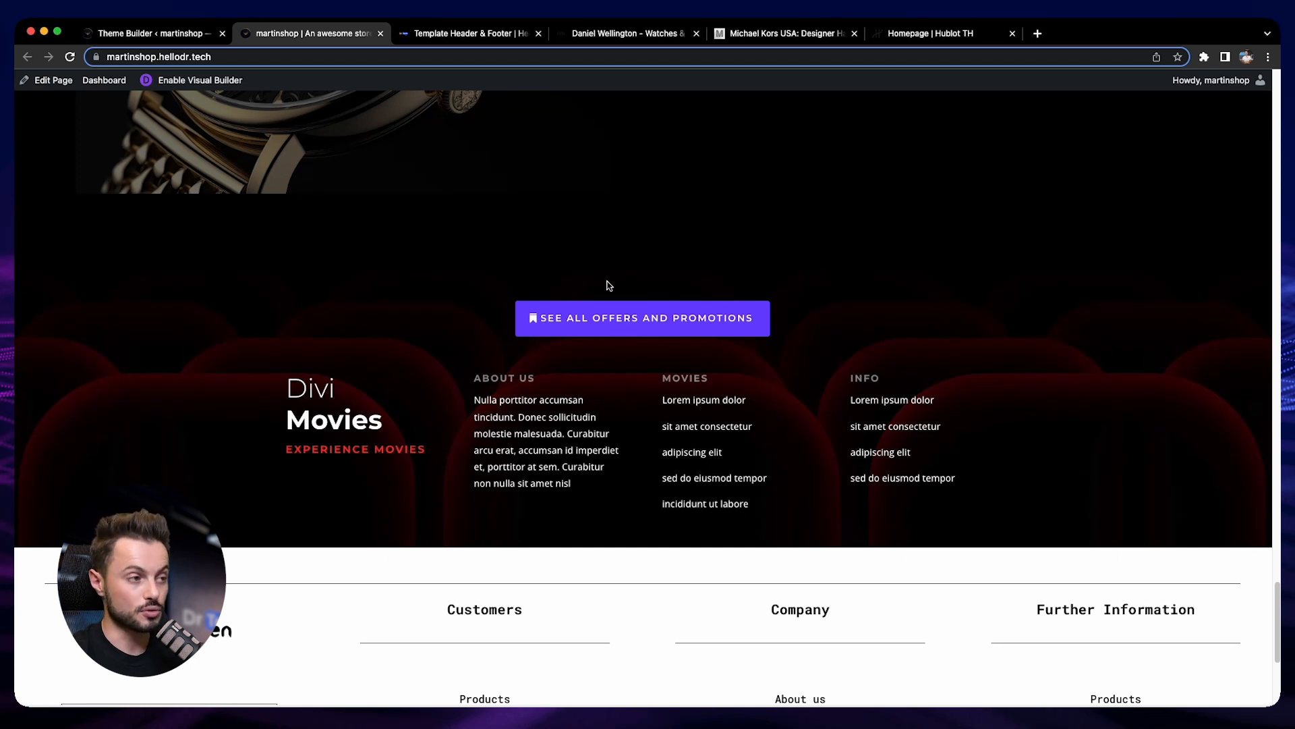
Step: Enable the Visual Builder on the homepage and go to the Divi Movies section at the page's end
{"action": "left_click", "coordinate": [175, 86]}
{"action": "scroll", "coordinate": [530, 341], "scroll_direction": "down", "scroll_amount": 15}
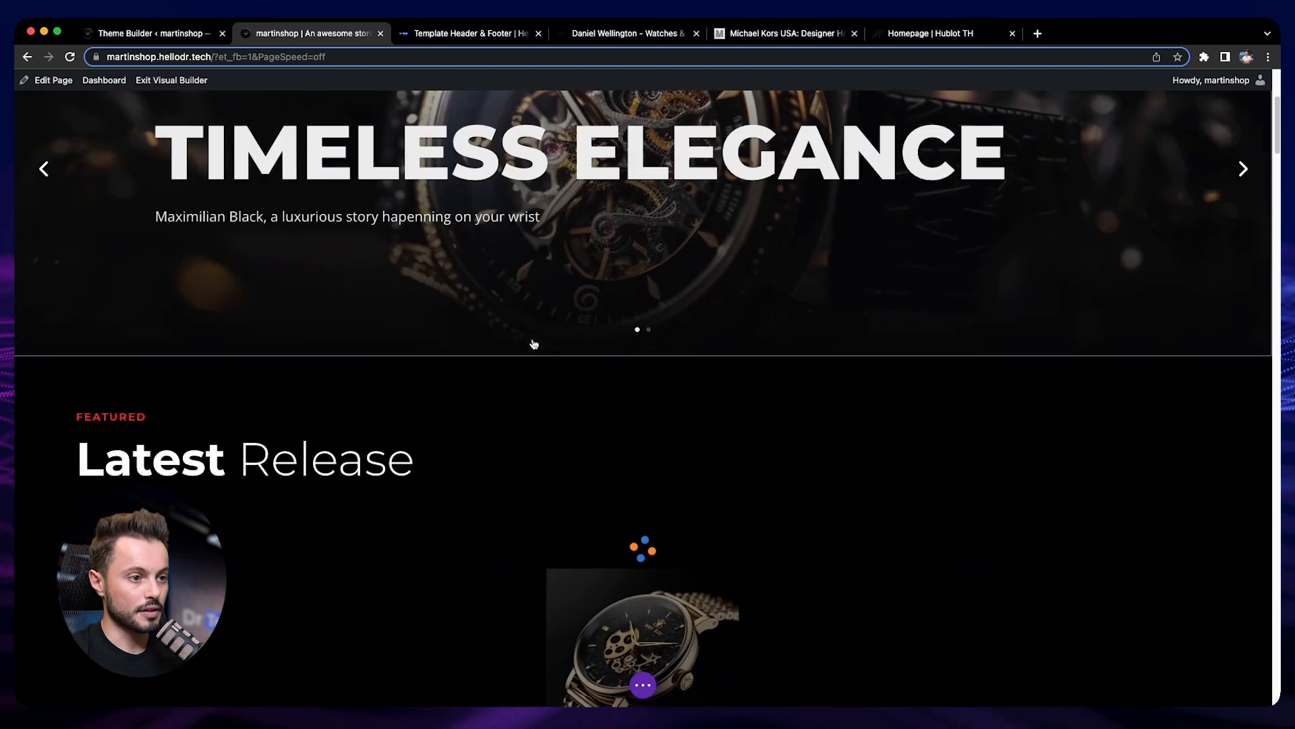
{"action": "scroll", "coordinate": [529, 342], "scroll_direction": "down", "scroll_amount": 15}
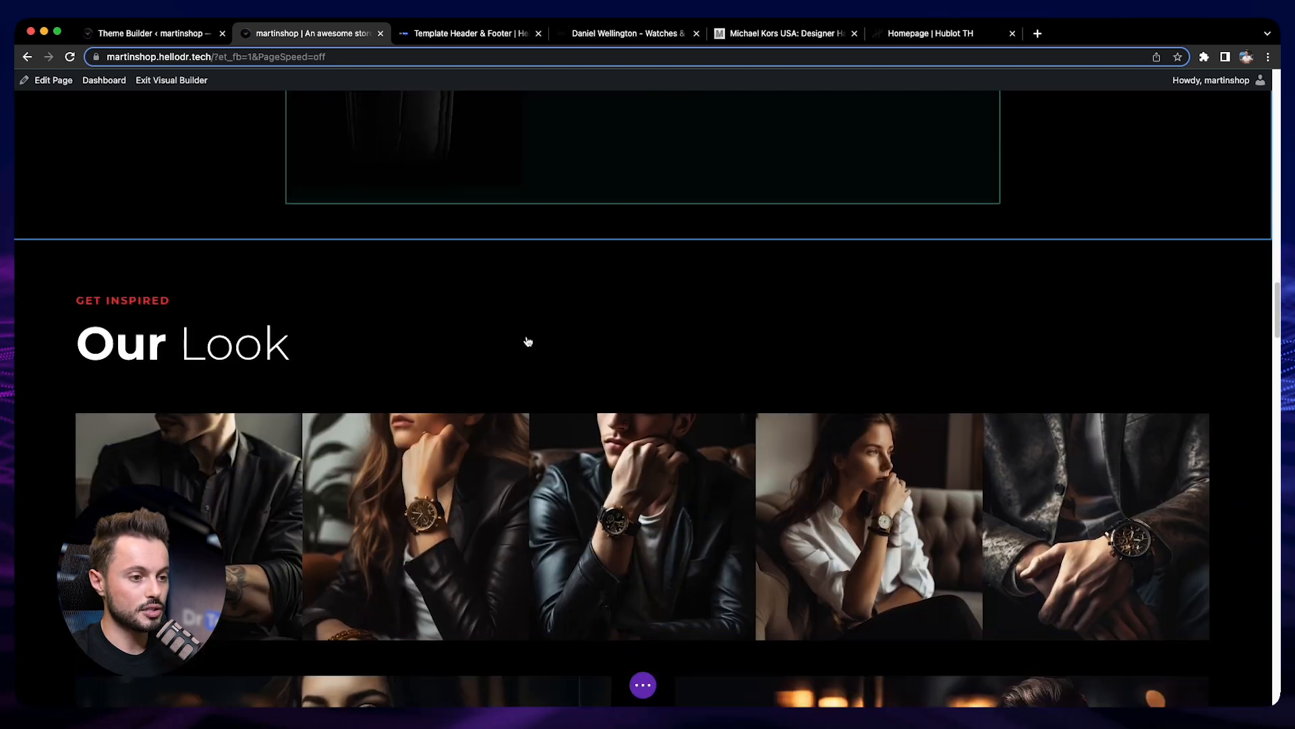
{"action": "scroll", "coordinate": [526, 336], "scroll_direction": "down", "scroll_amount": 10}
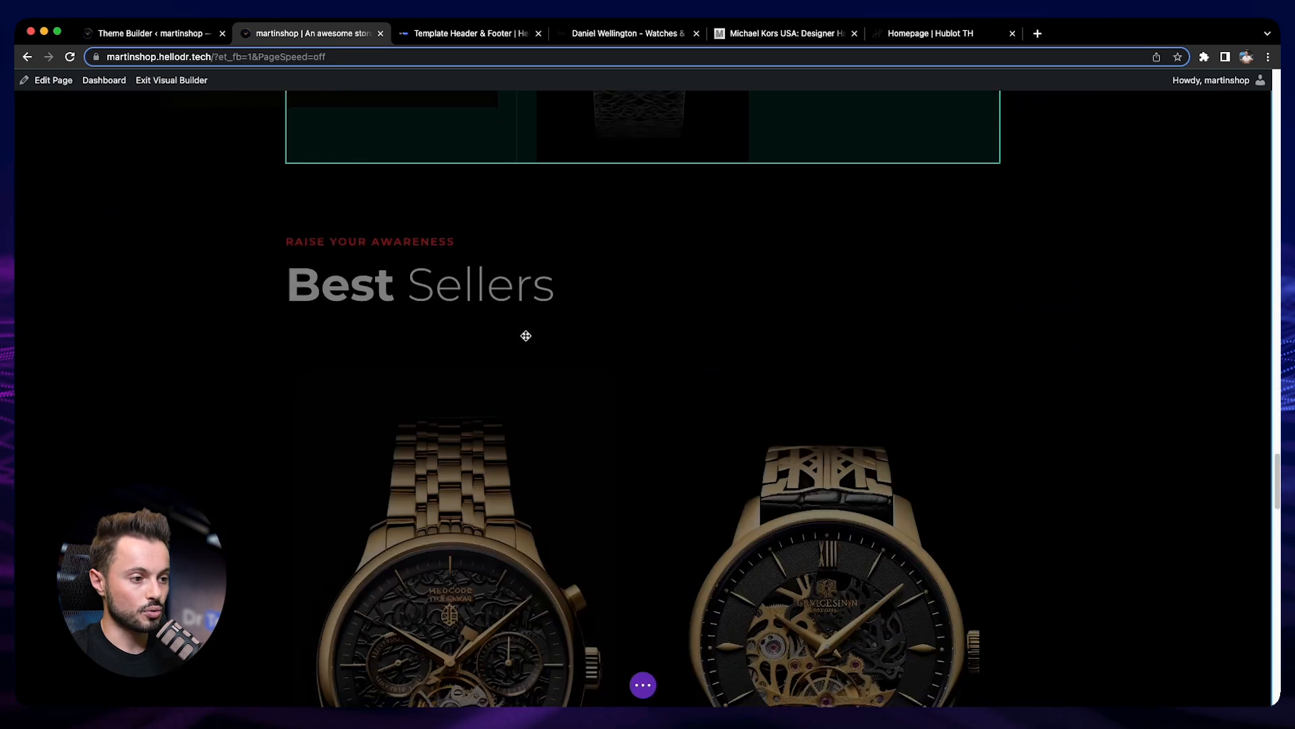
{"action": "scroll", "coordinate": [526, 339], "scroll_direction": "down", "scroll_amount": 15}
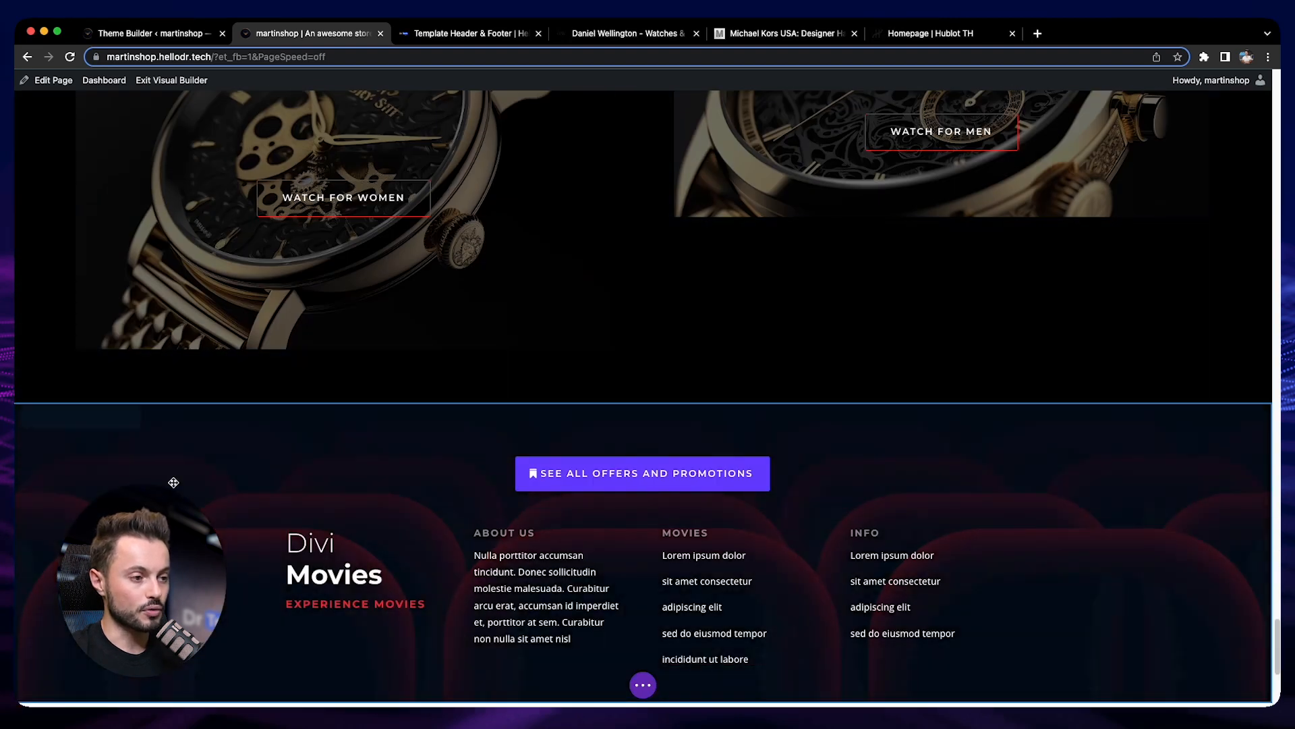
{"action": "scroll", "coordinate": [128, 466], "scroll_direction": "down", "scroll_amount": 1}
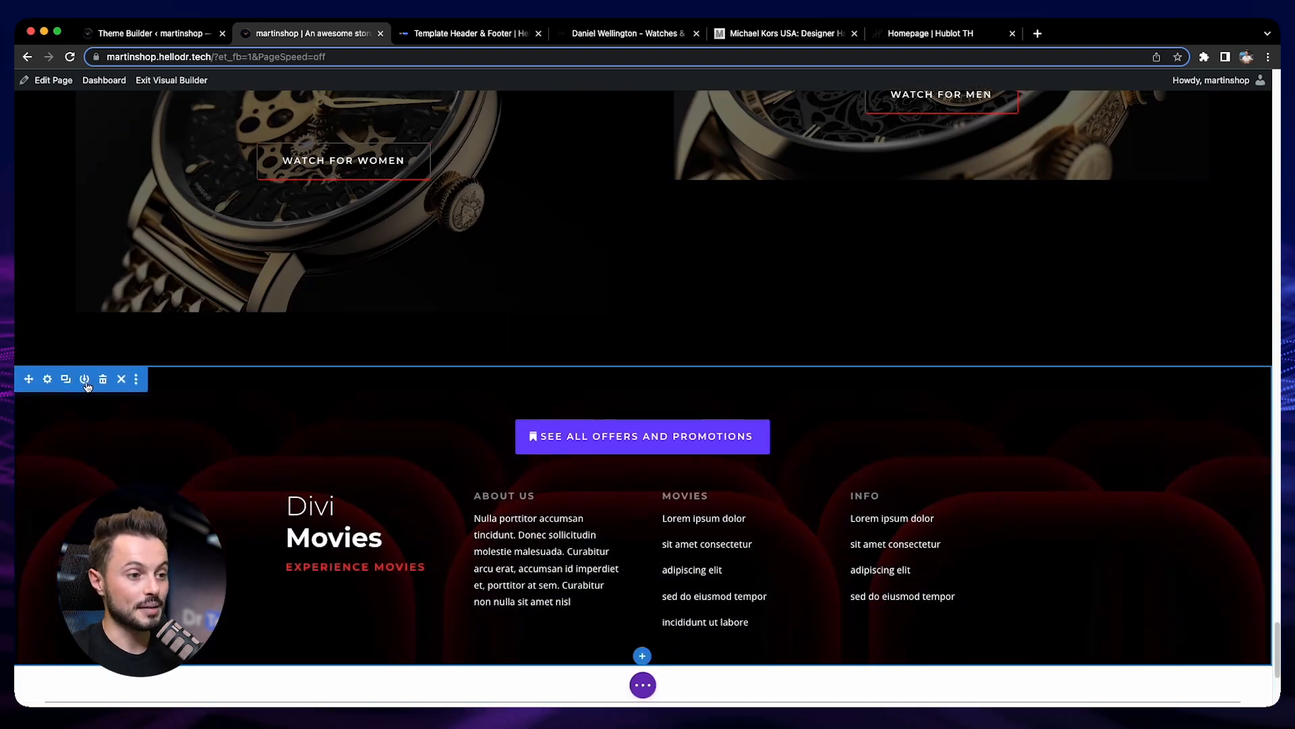
{"action": "left_click", "coordinate": [170, 35]}
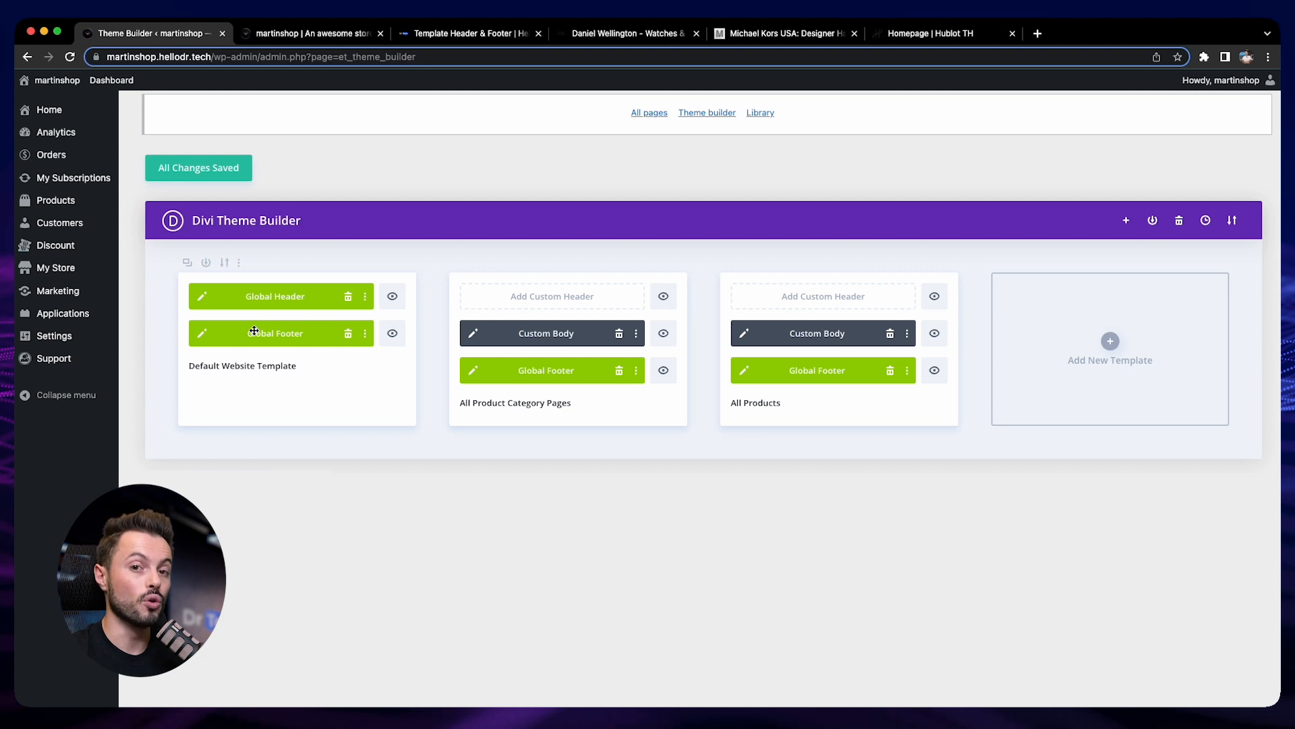
{"action": "left_click", "coordinate": [315, 35]}
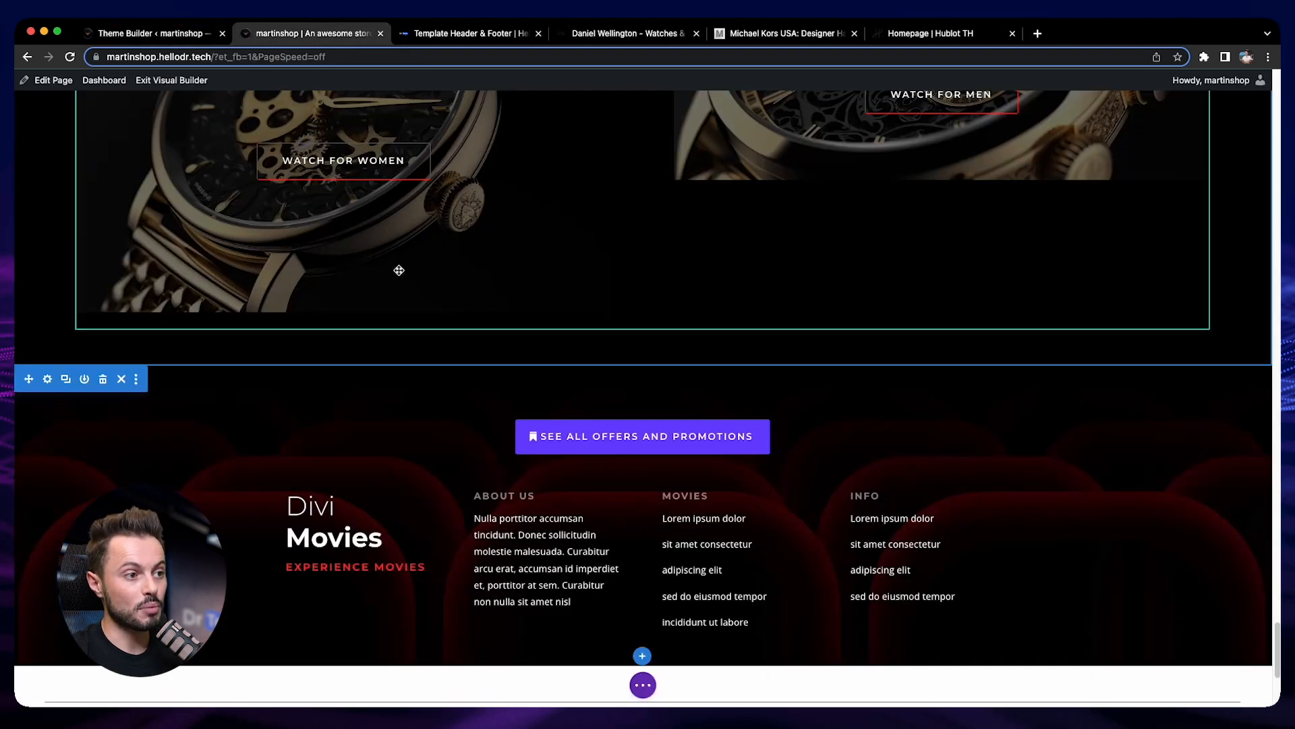
{"action": "scroll", "coordinate": [286, 419], "scroll_direction": "down", "scroll_amount": 2}
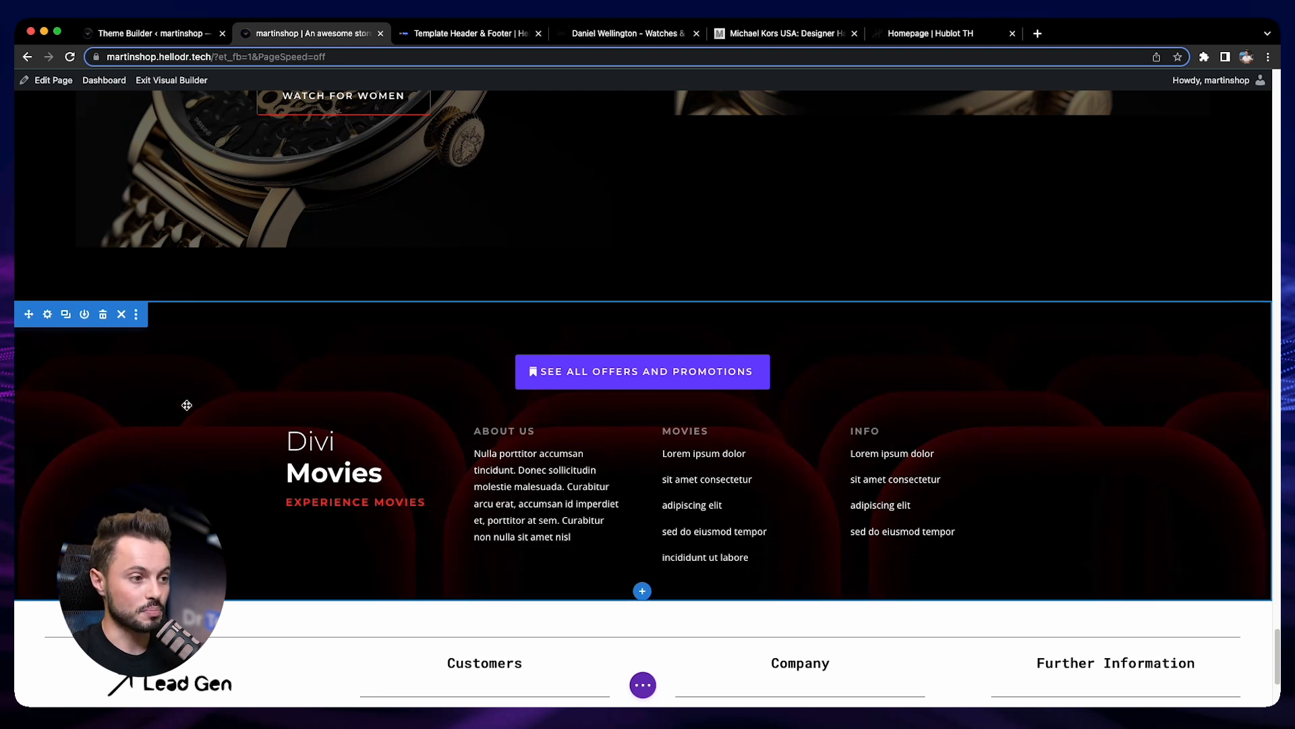
{"action": "left_click", "coordinate": [137, 37]}
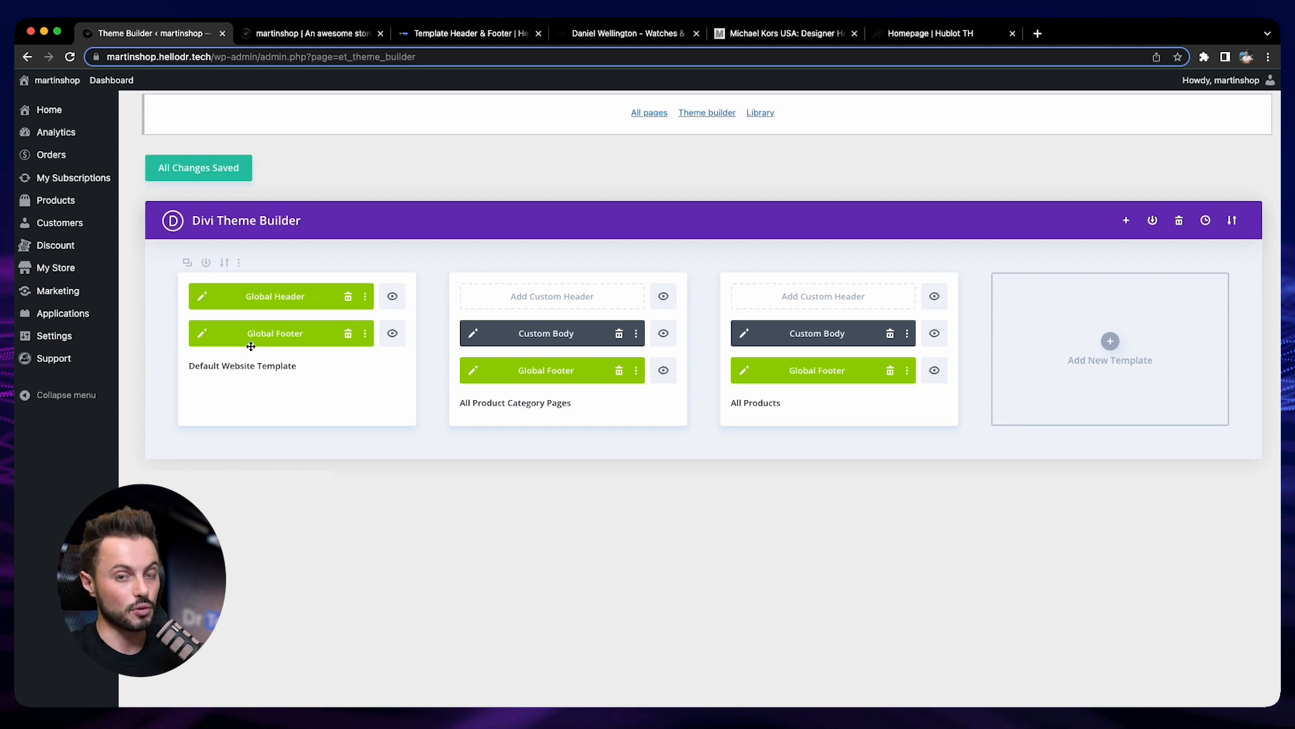
Step: Save the homepage's Divi Movies section to the Divi Library, giving it a footer name
{"action": "left_click", "coordinate": [295, 32]}
{"action": "left_click", "coordinate": [82, 315]}
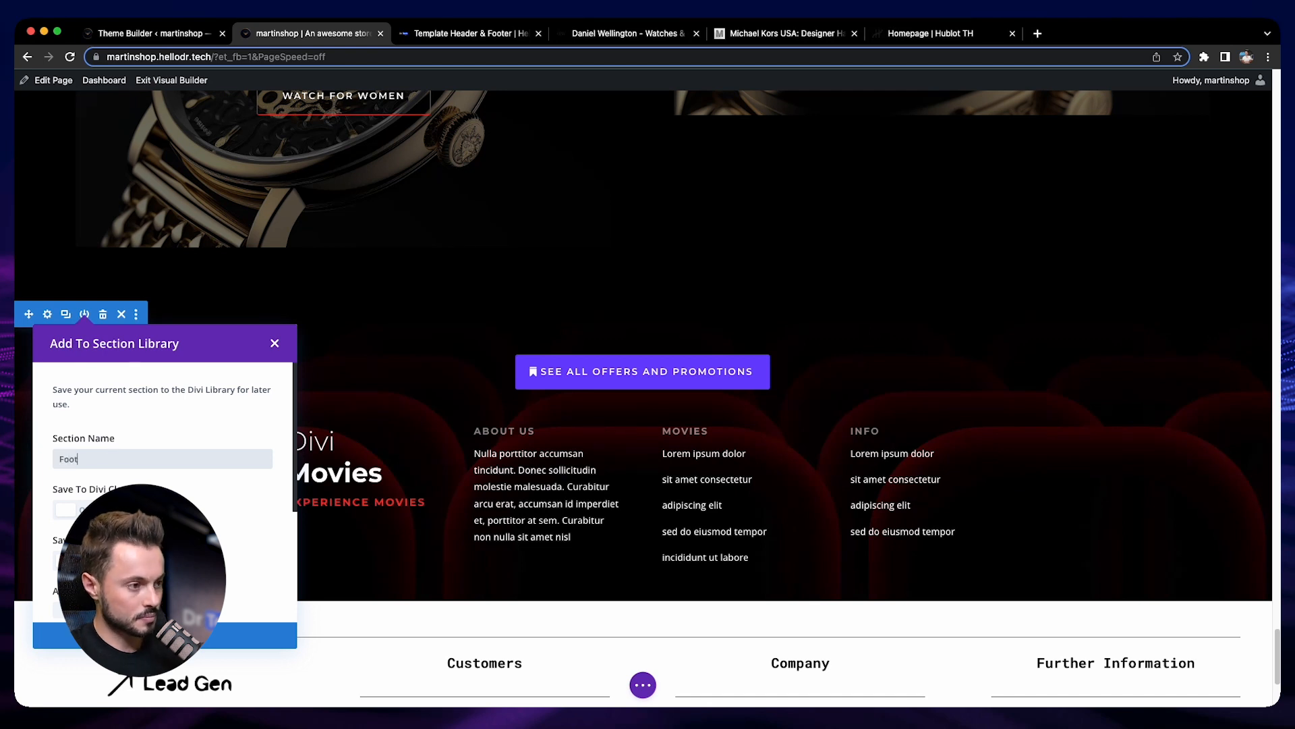
{"action": "left_click", "coordinate": [233, 633]}
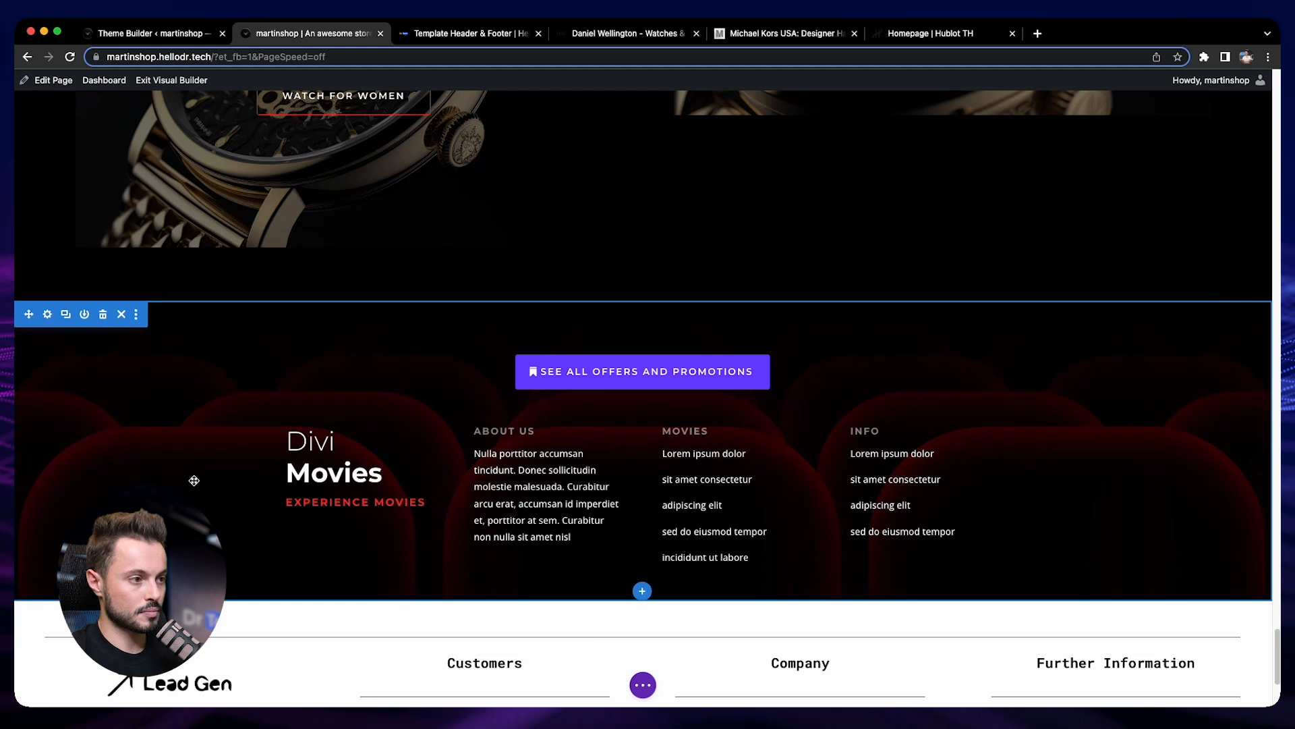
Step: Open the Default Website Template's global footer in the Theme Builder and insert the saved Footer library section below the copyright row
{"action": "left_click", "coordinate": [150, 34]}
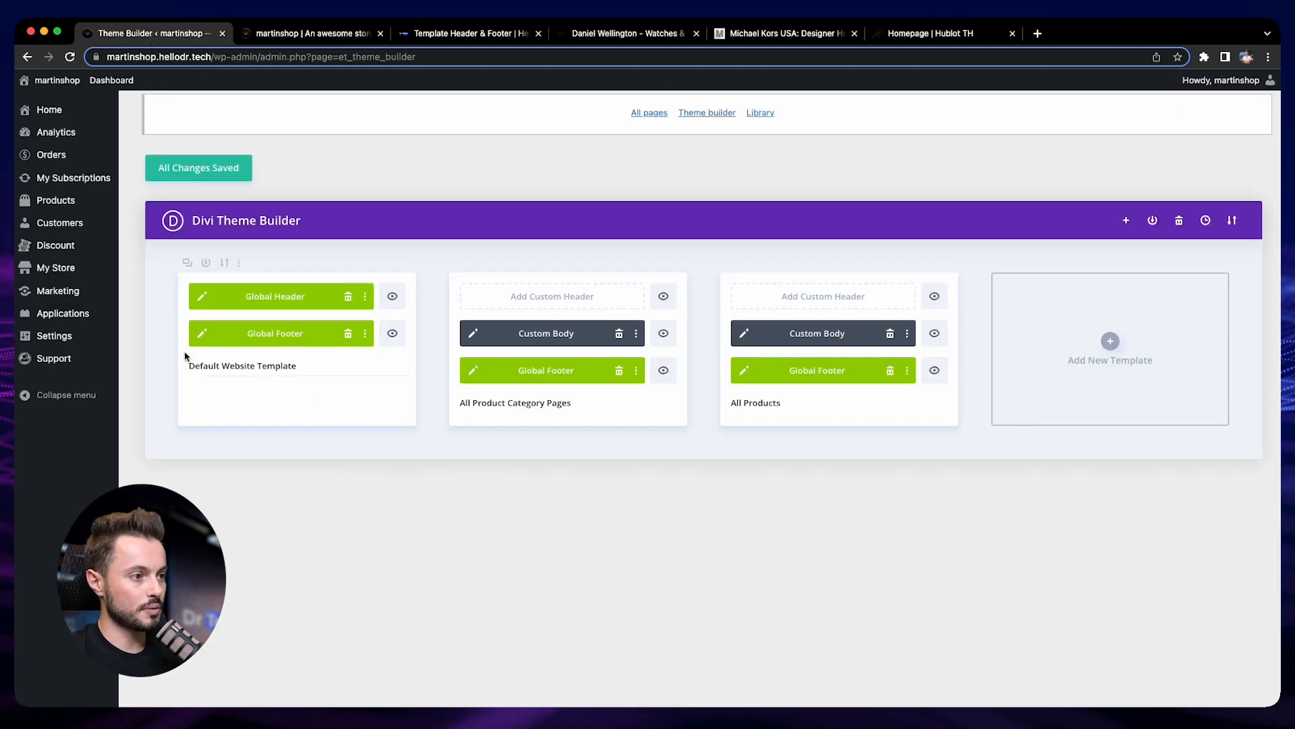
{"action": "left_click", "coordinate": [200, 334]}
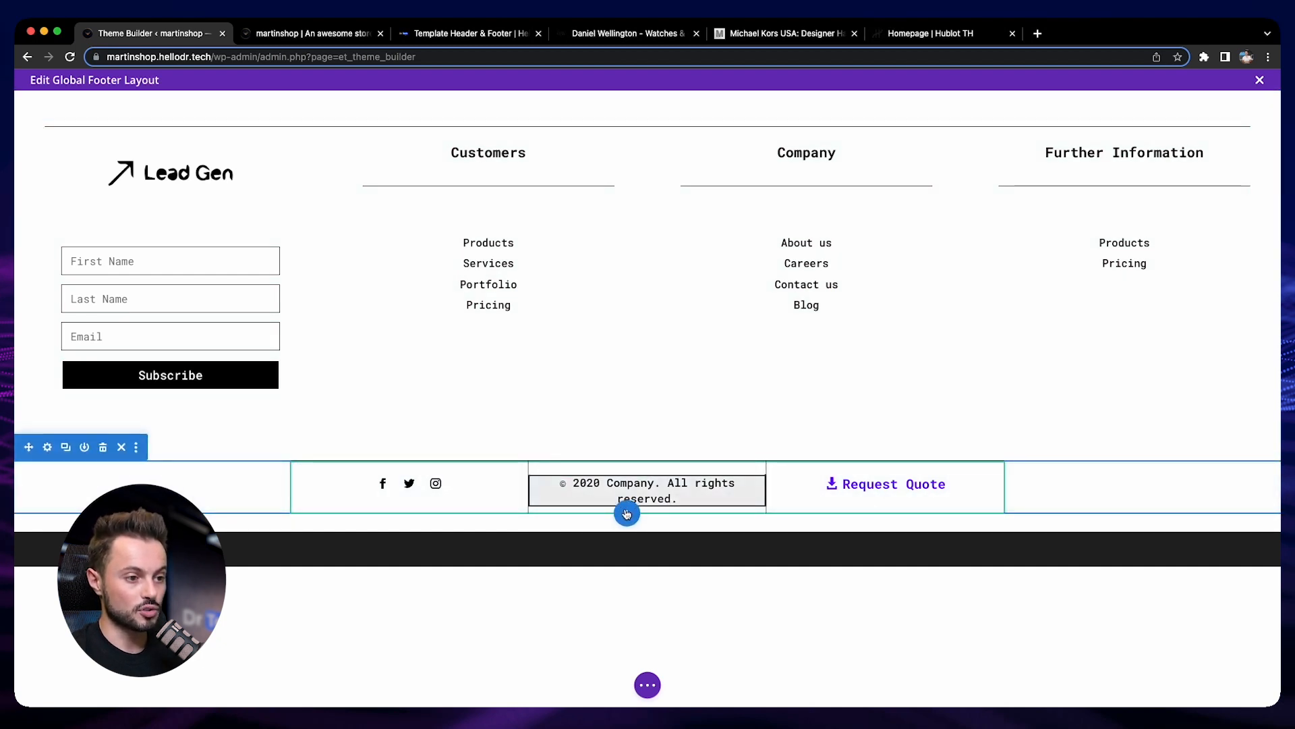
{"action": "left_click", "coordinate": [628, 514]}
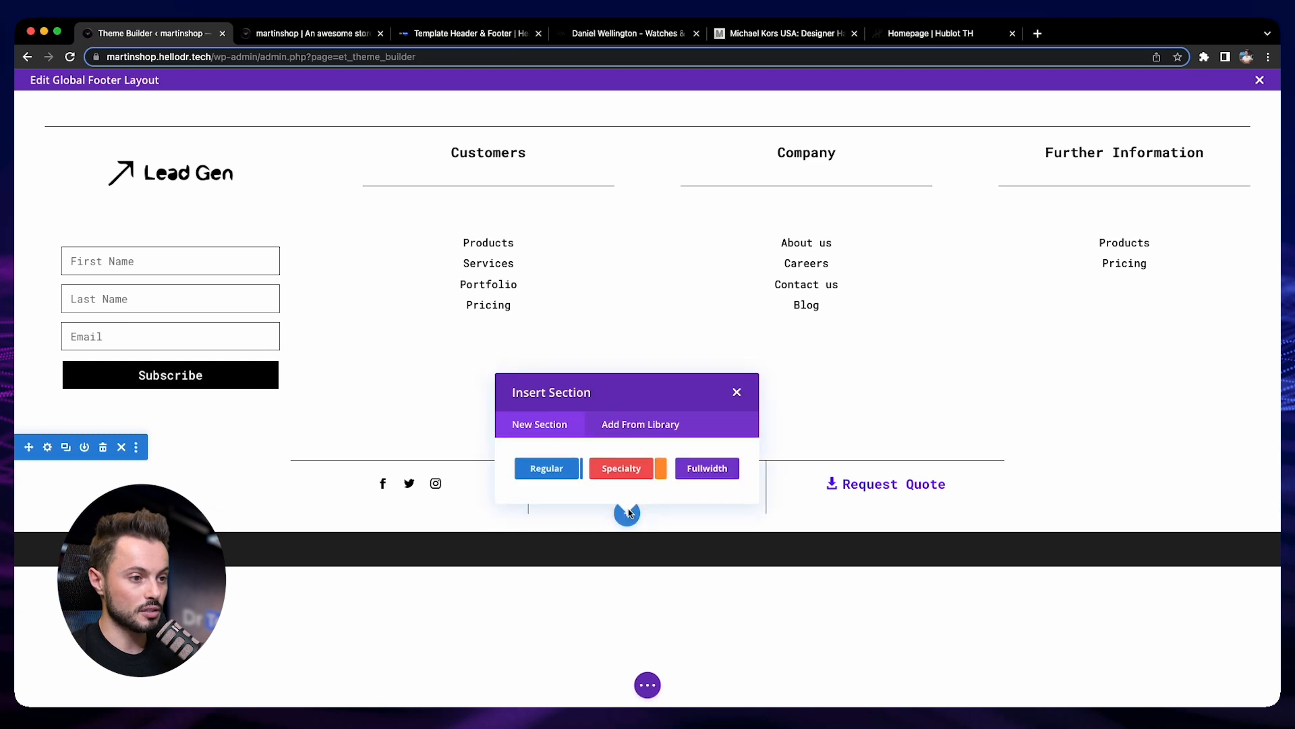
{"action": "left_click", "coordinate": [630, 438]}
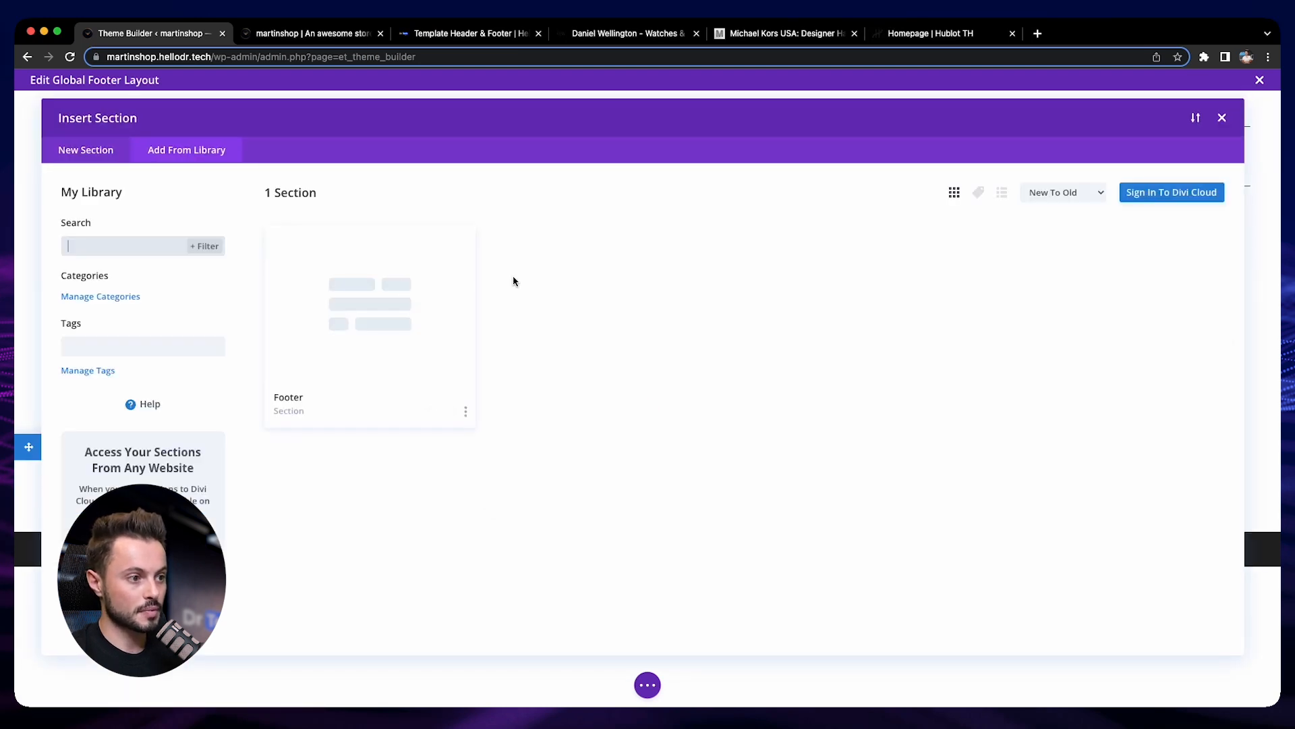
{"action": "left_click", "coordinate": [391, 294]}
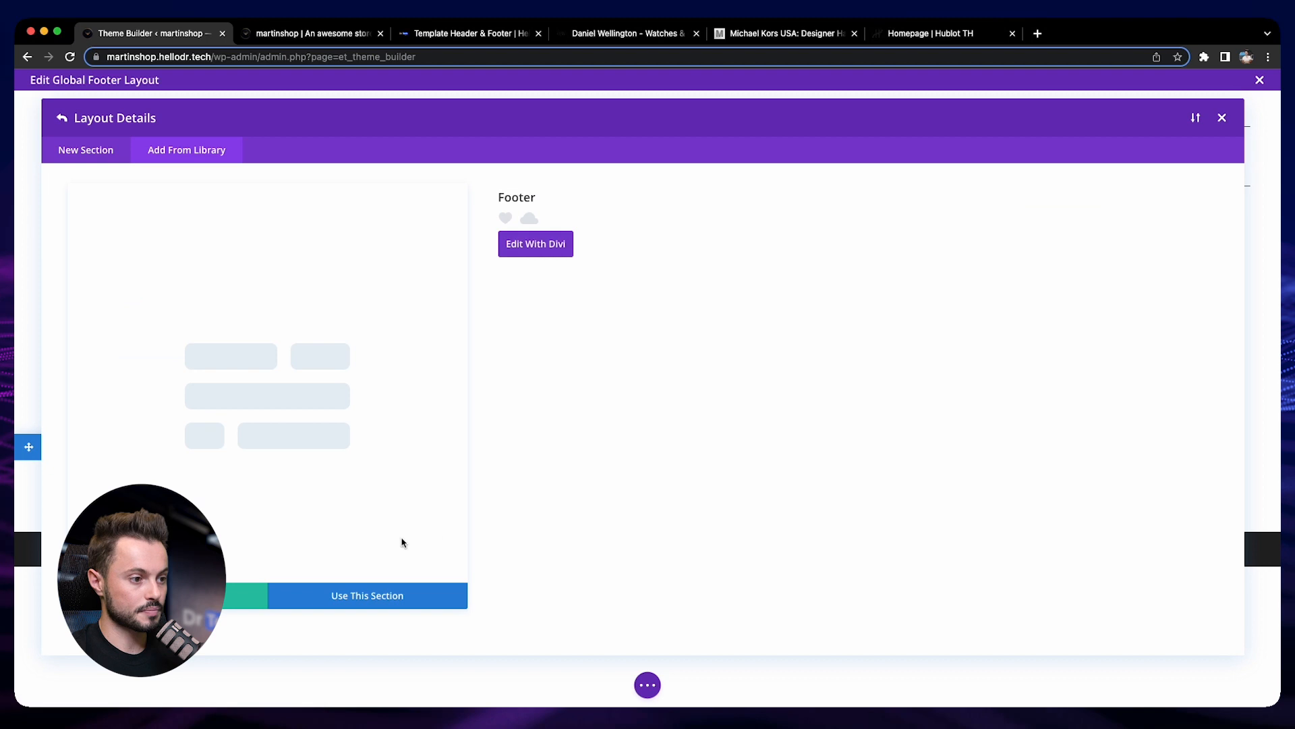
{"action": "left_click", "coordinate": [381, 598]}
{"action": "scroll", "coordinate": [782, 527], "scroll_direction": "down", "scroll_amount": 3}
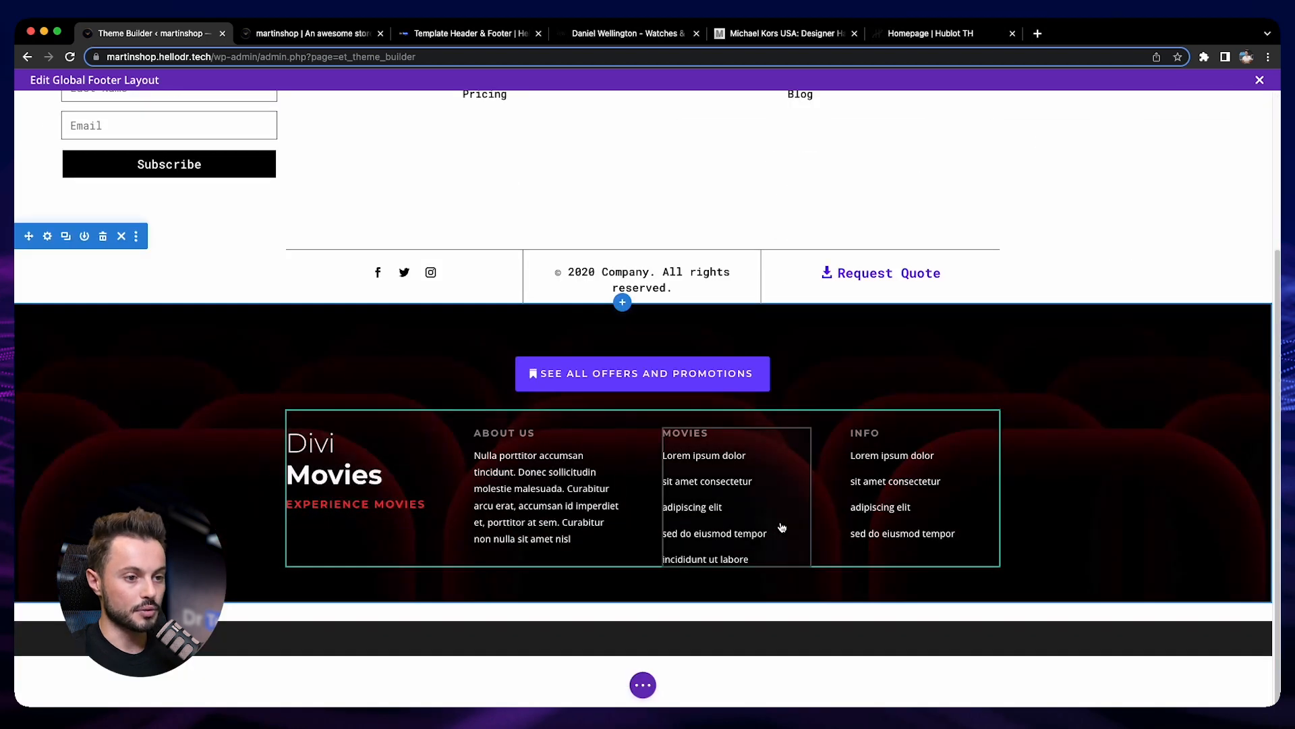
Step: Delete the Lead Gen columns section and the copyright section from the global footer layout
{"action": "scroll", "coordinate": [784, 521], "scroll_direction": "up", "scroll_amount": 3}
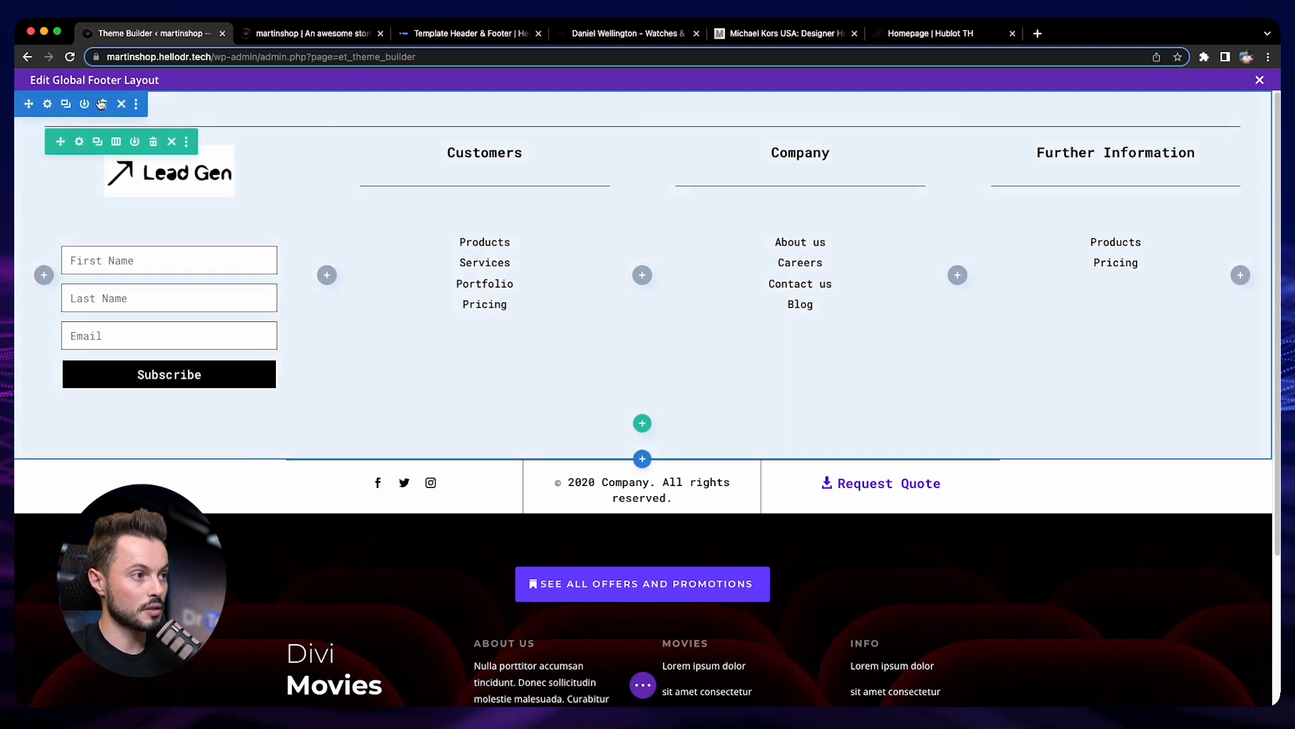
{"action": "left_click", "coordinate": [103, 103]}
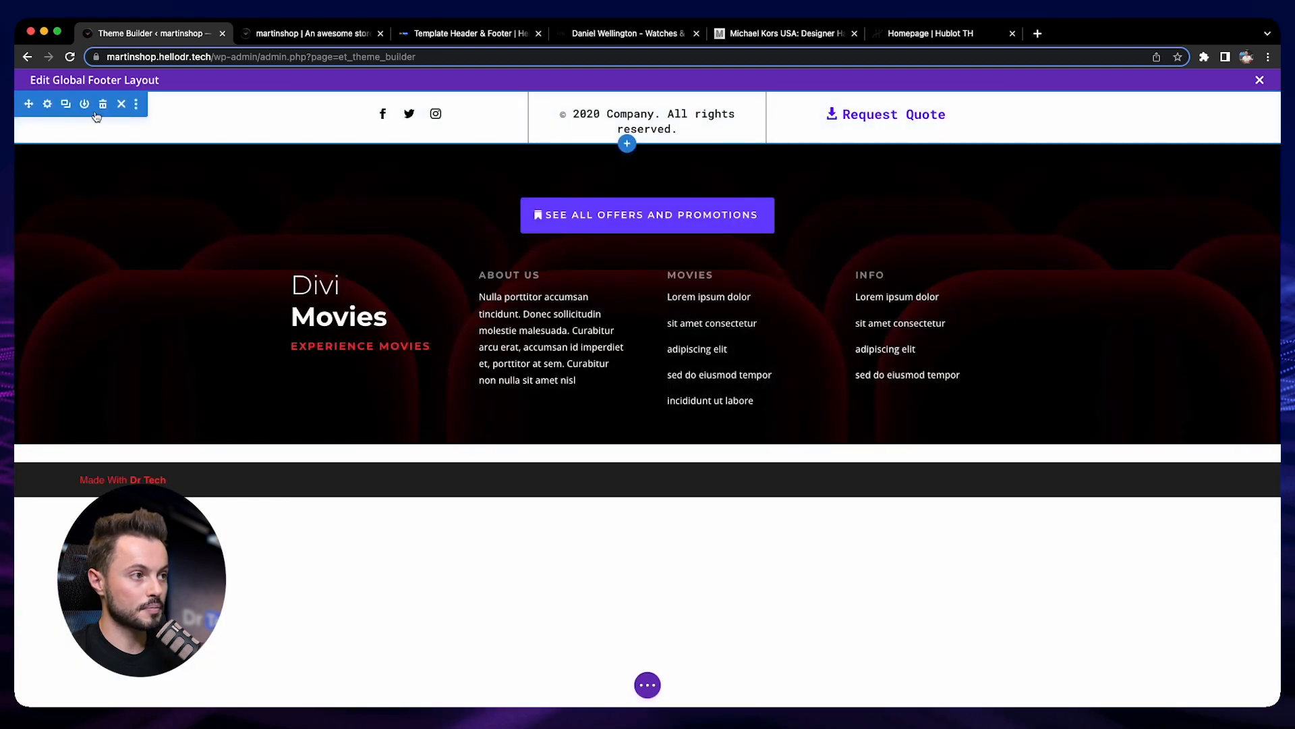
{"action": "left_click", "coordinate": [101, 112]}
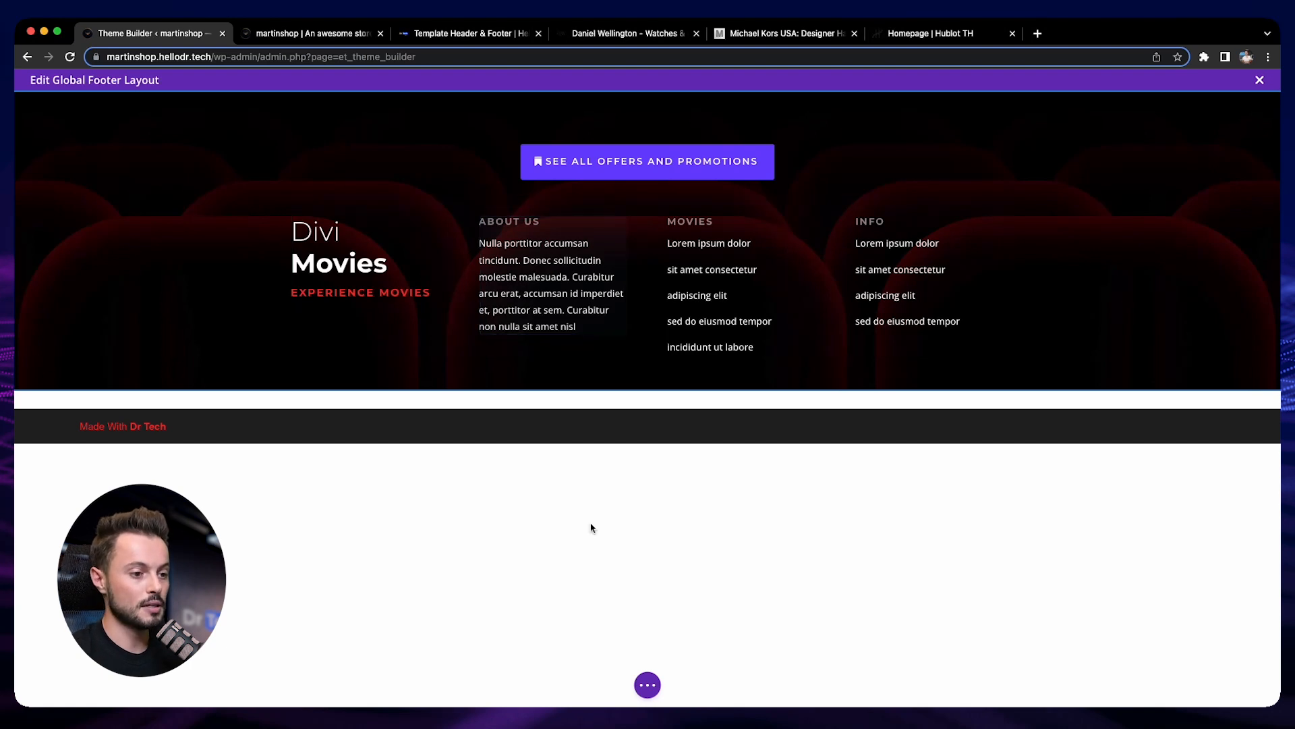
Step: Restore the global footer to the Loaded Page state in the editing history and save the layout
{"action": "left_click", "coordinate": [648, 685]}
{"action": "left_click", "coordinate": [740, 685]}
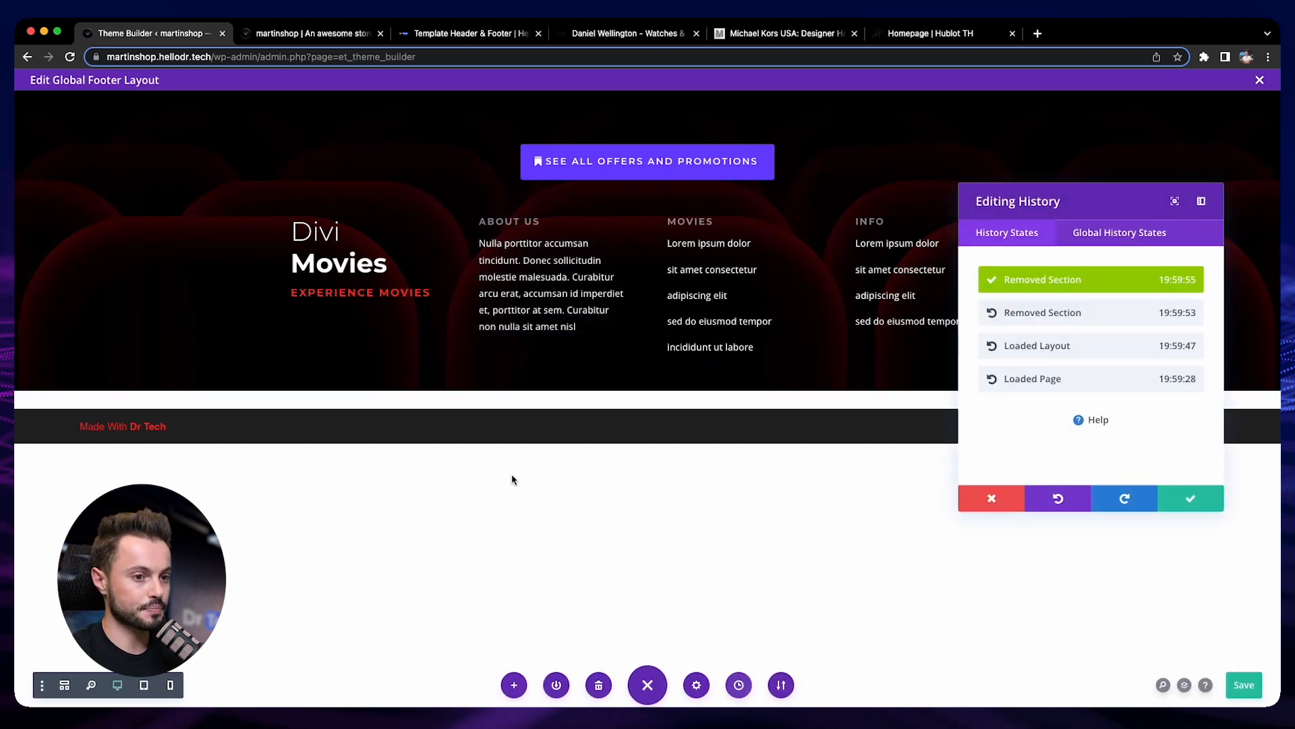
{"action": "left_click", "coordinate": [1032, 378]}
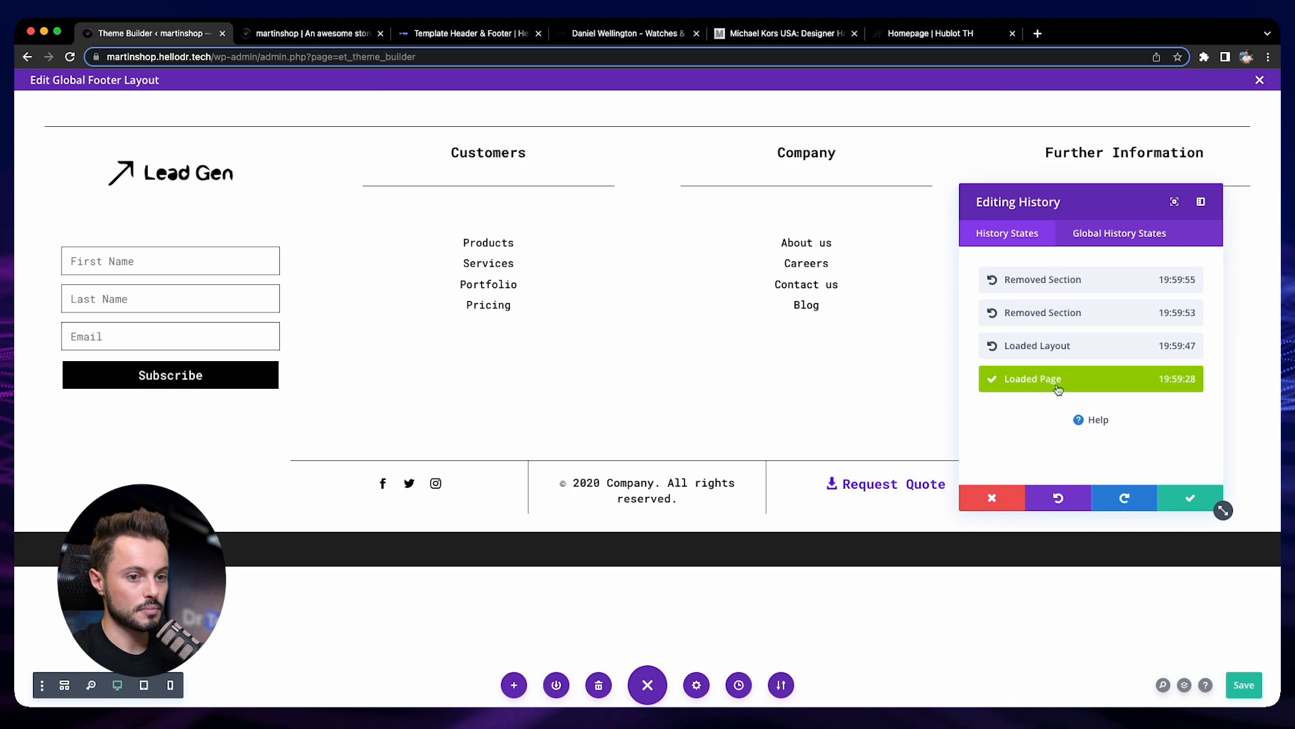
{"action": "left_click", "coordinate": [1189, 498]}
{"action": "left_click", "coordinate": [1242, 685]}
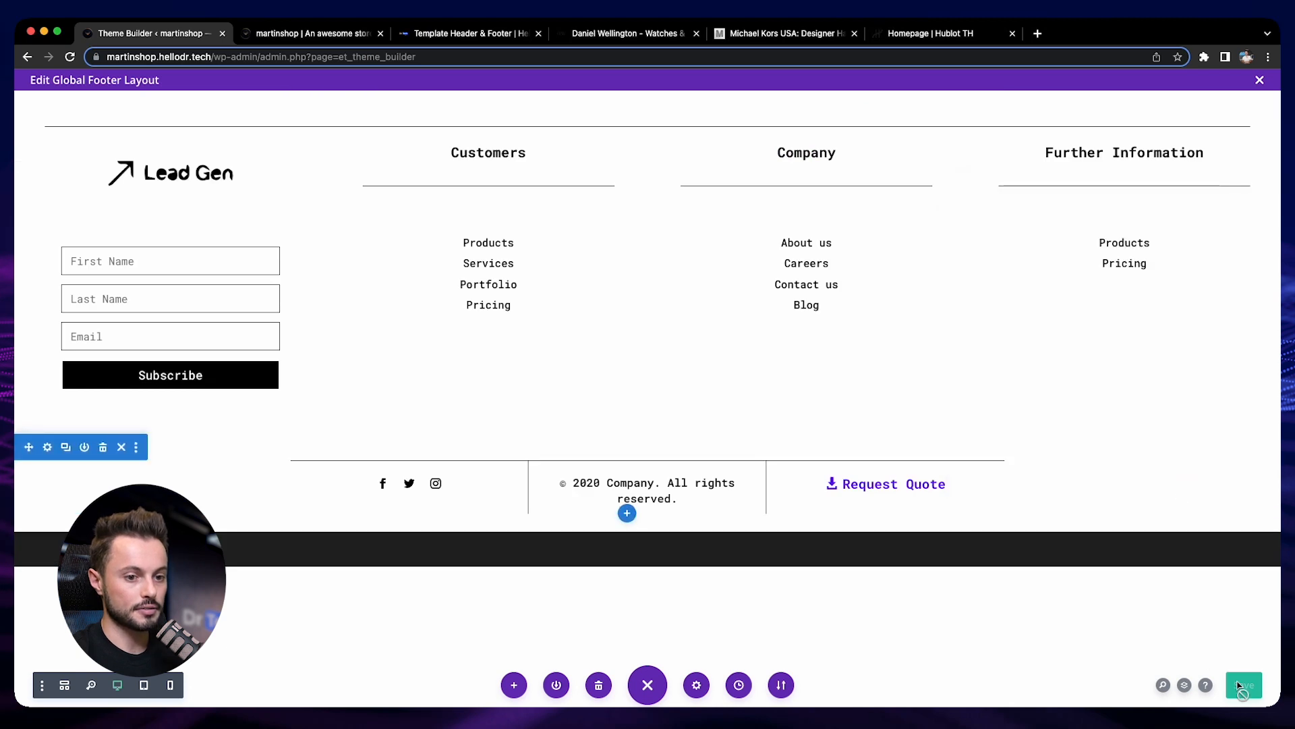
Step: Delete the Divi Movies section from the homepage, save the page and exit the Visual Builder to check the header and footer
{"action": "left_click", "coordinate": [304, 33]}
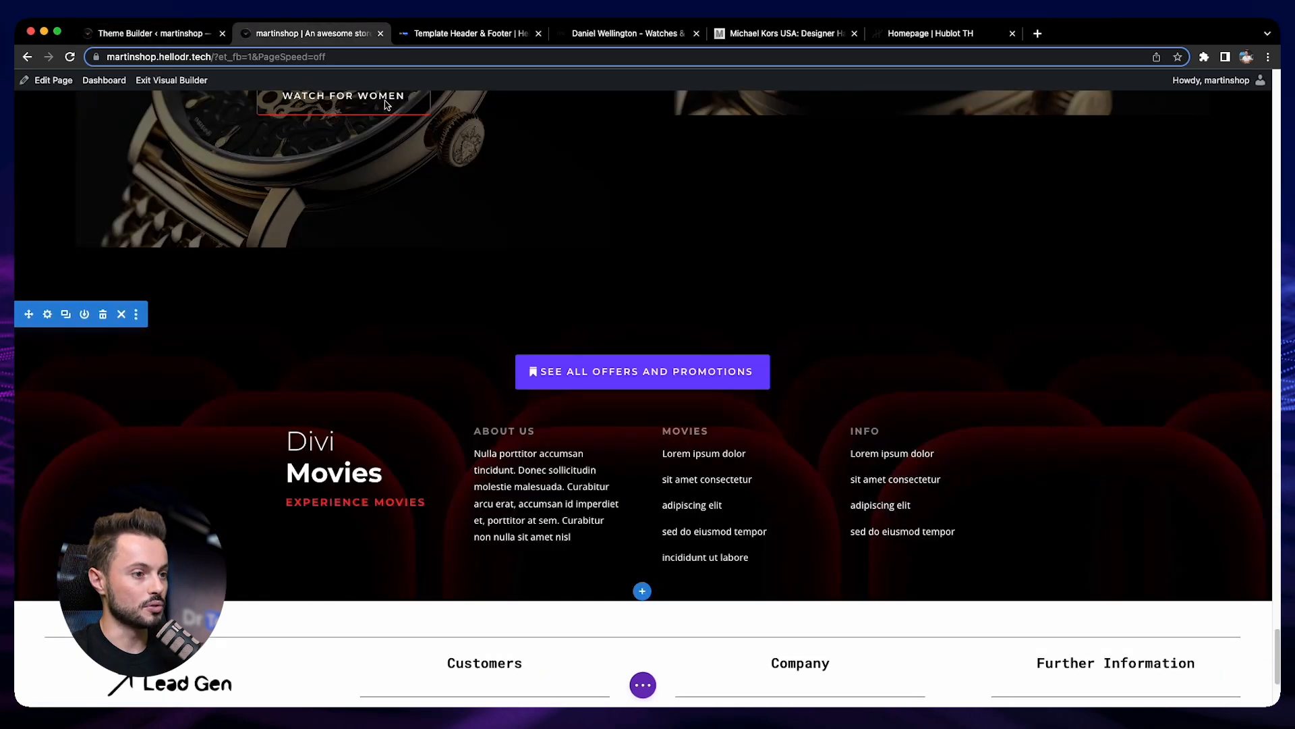
{"action": "left_click", "coordinate": [103, 315]}
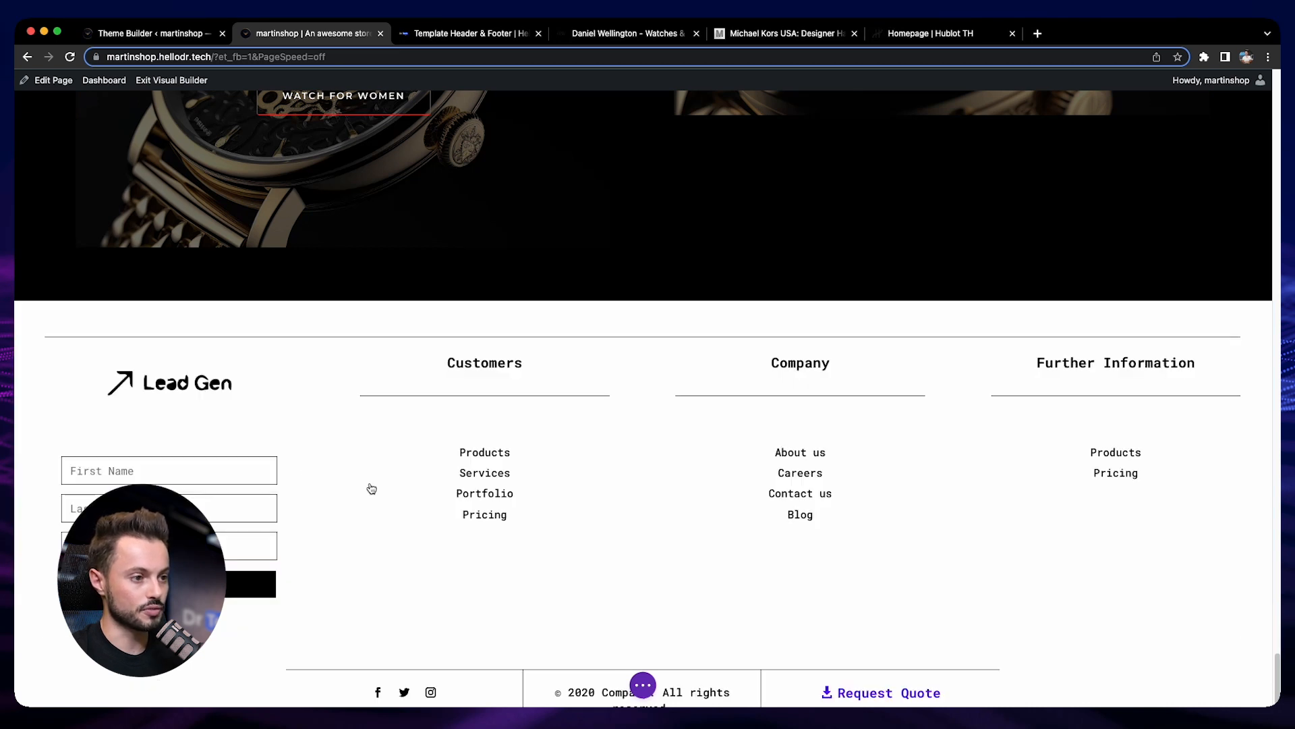
{"action": "left_click", "coordinate": [644, 685]}
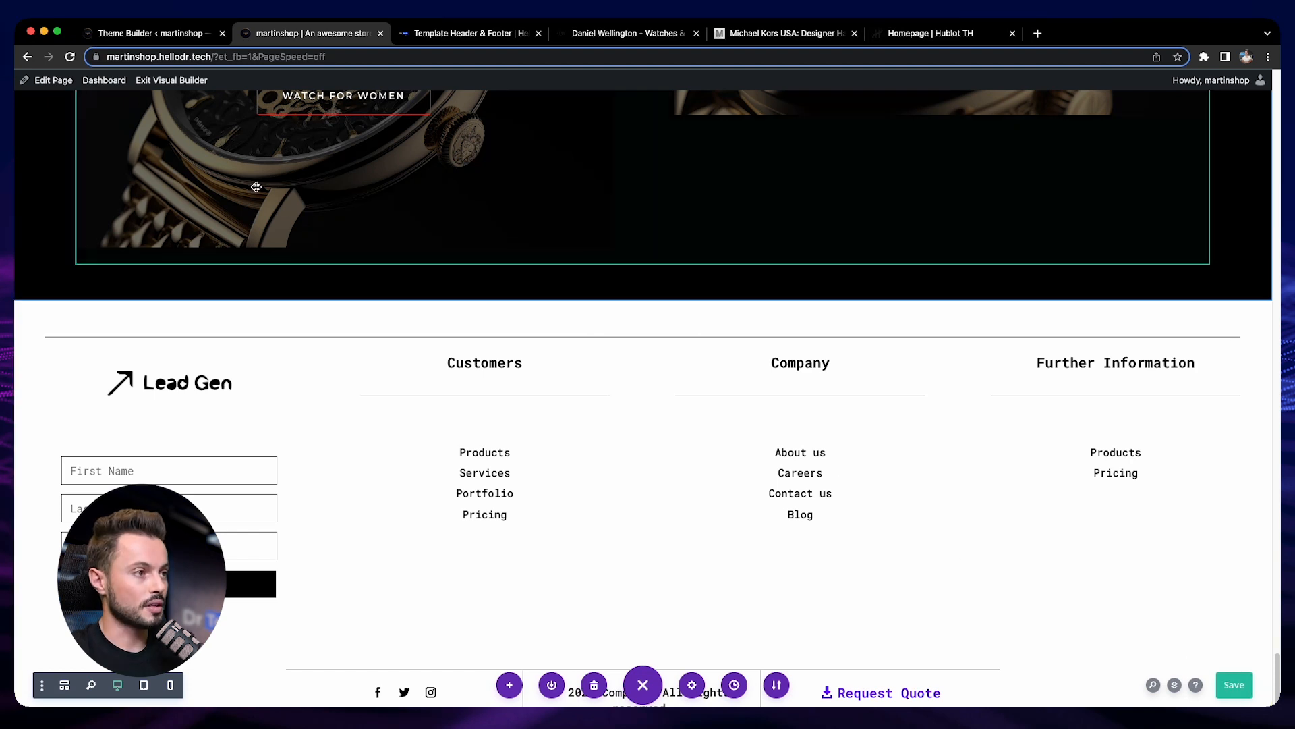
{"action": "left_click", "coordinate": [177, 81]}
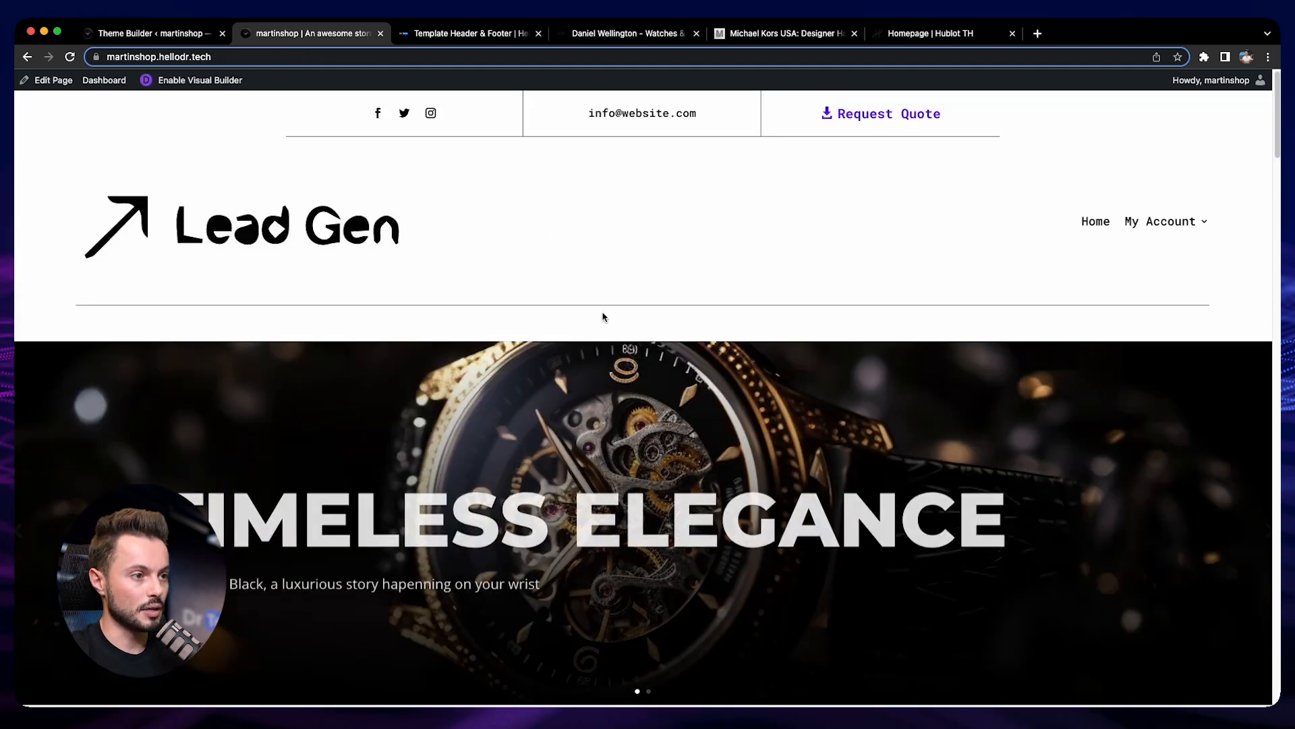
{"action": "scroll", "coordinate": [565, 405], "scroll_direction": "down", "scroll_amount": 20}
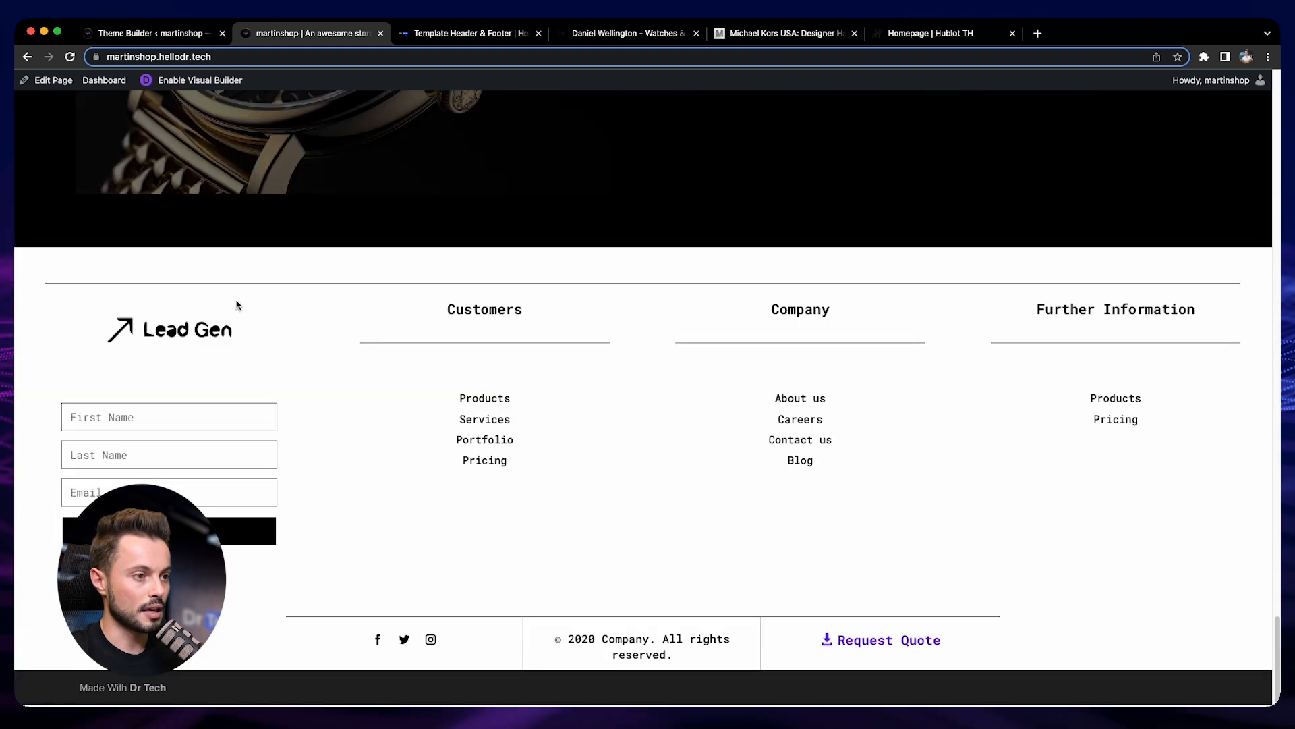
{"action": "scroll", "coordinate": [599, 373], "scroll_direction": "up", "scroll_amount": 5}
{"action": "scroll", "coordinate": [599, 373], "scroll_direction": "down", "scroll_amount": 5}
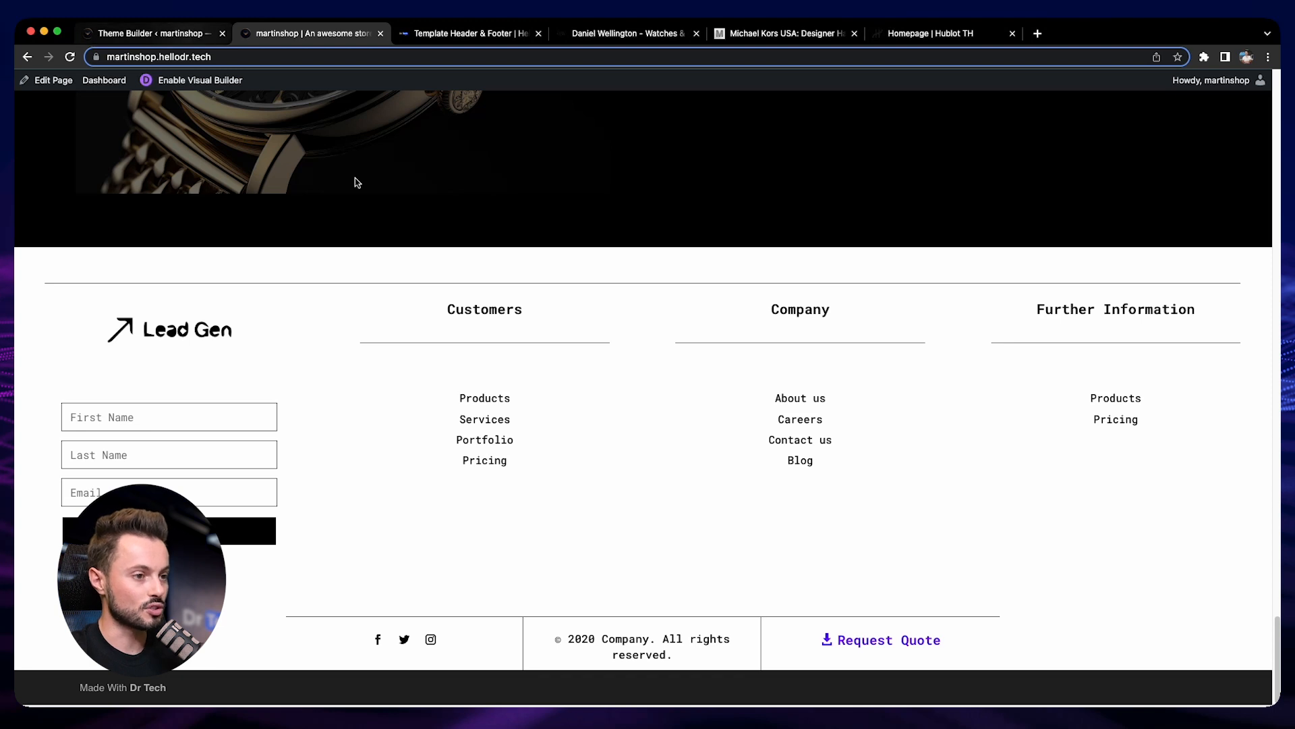
{"action": "scroll", "coordinate": [395, 257], "scroll_direction": "up", "scroll_amount": 20}
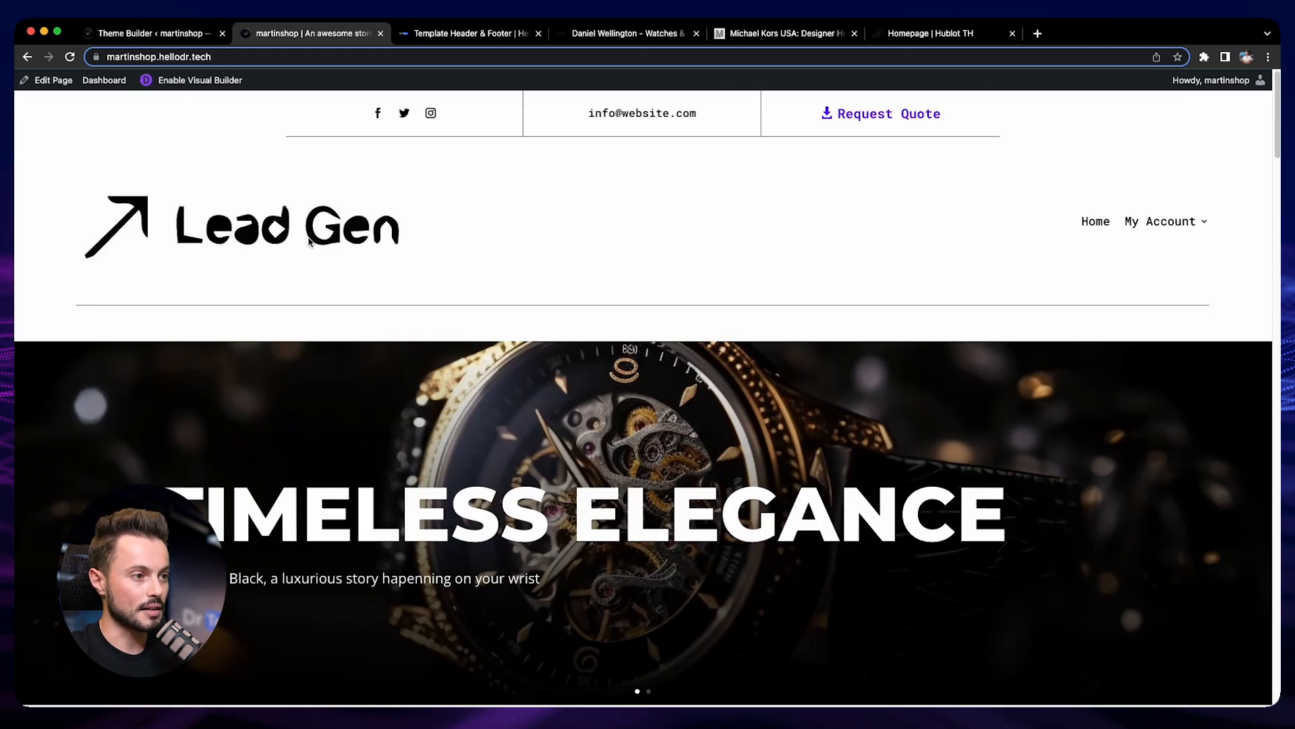
Step: Close the footer layout, open the global header for editing and bring up its menu module's settings, keeping Main Menu as the menu
{"action": "left_click", "coordinate": [152, 33]}
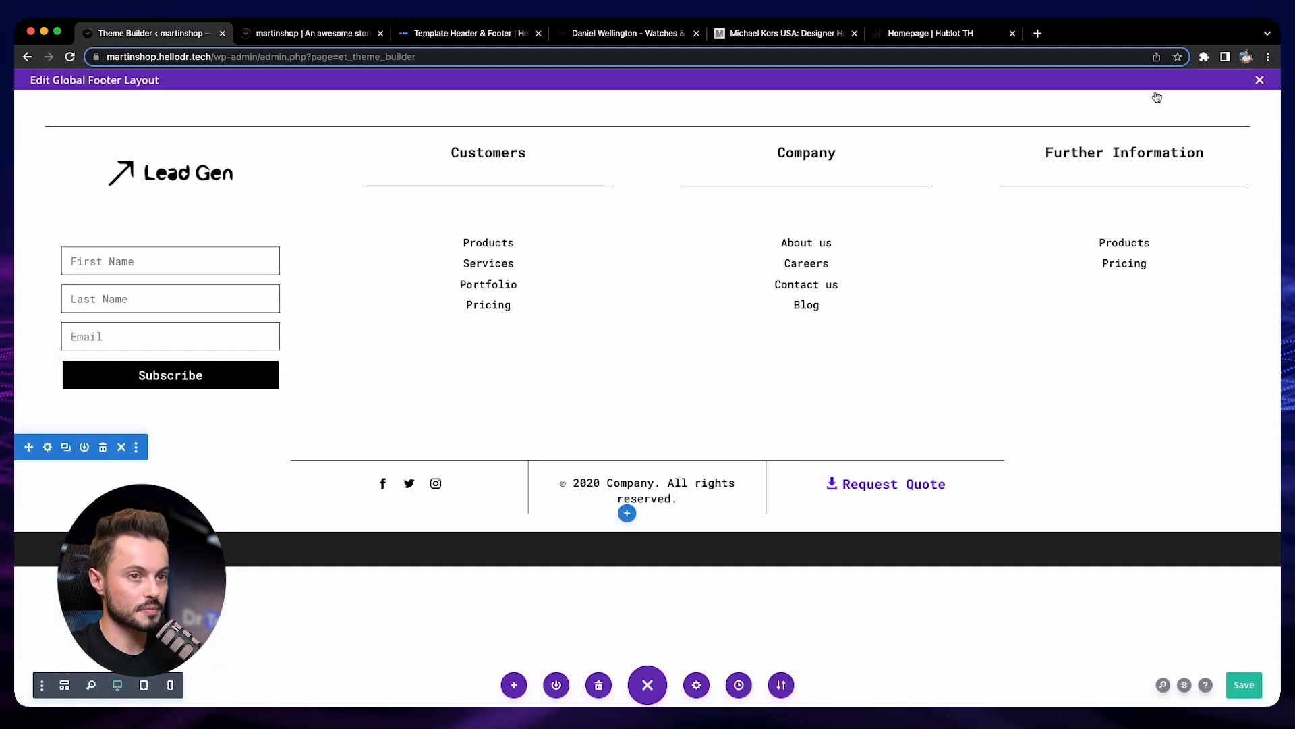
{"action": "left_click", "coordinate": [1258, 80]}
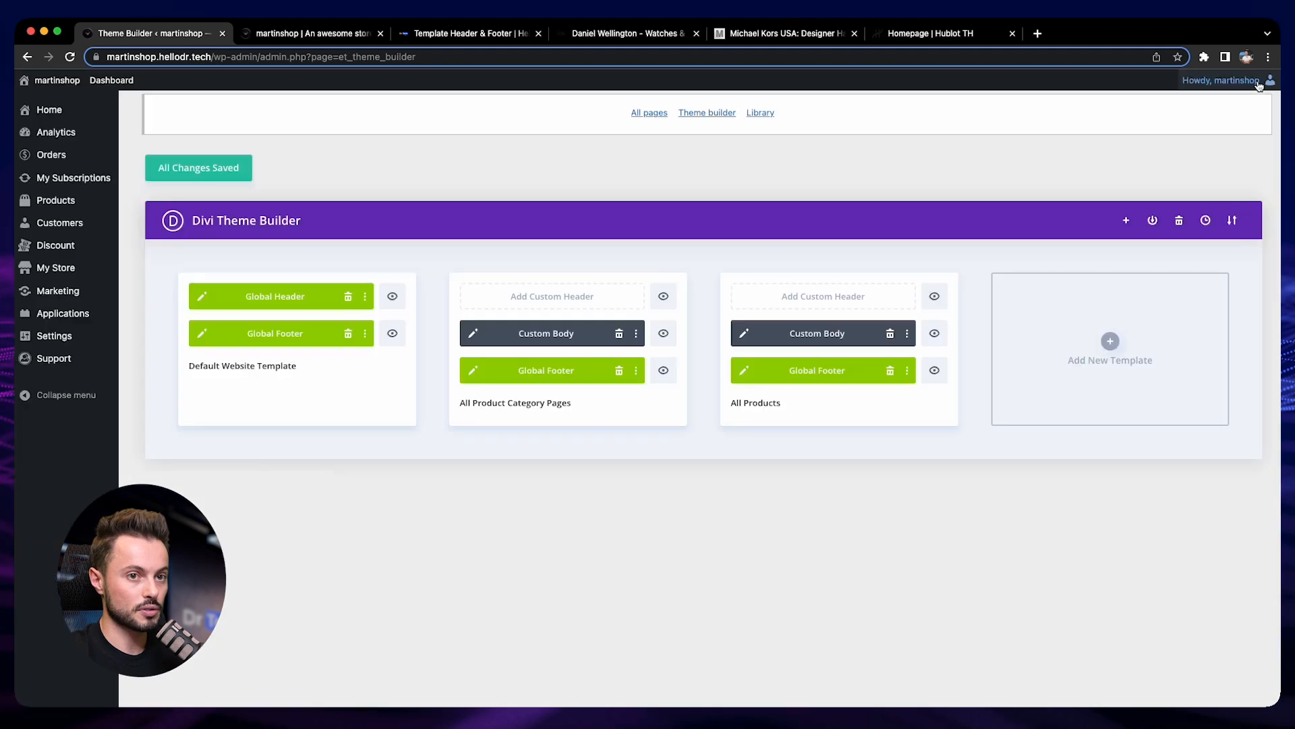
{"action": "left_click", "coordinate": [204, 298]}
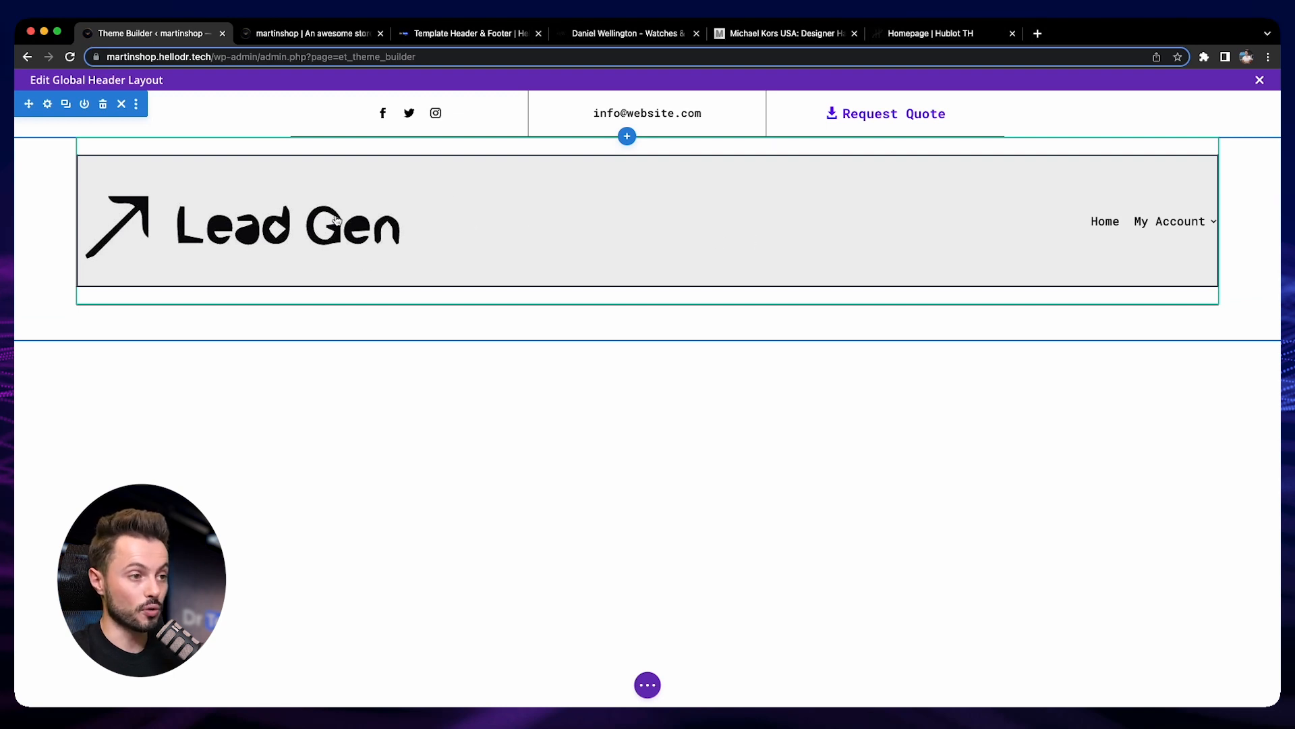
{"action": "left_click", "coordinate": [613, 257]}
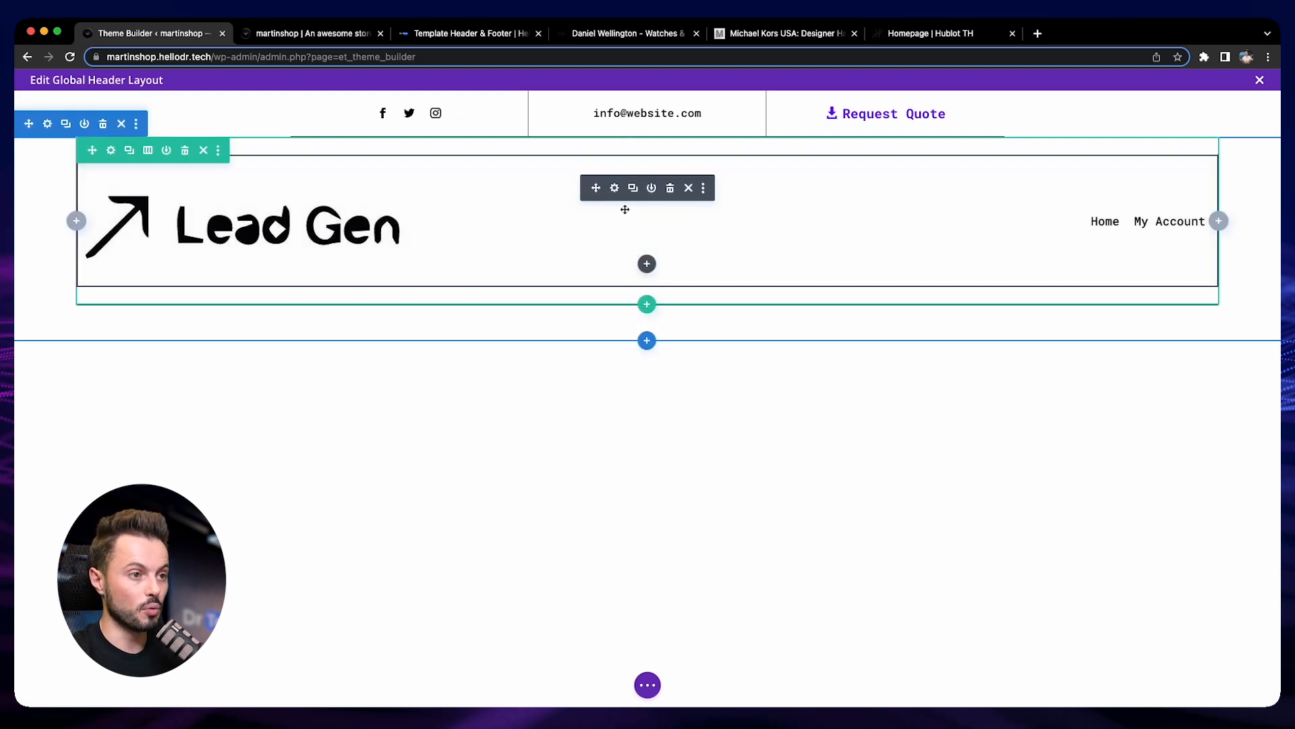
{"action": "left_click", "coordinate": [614, 188]}
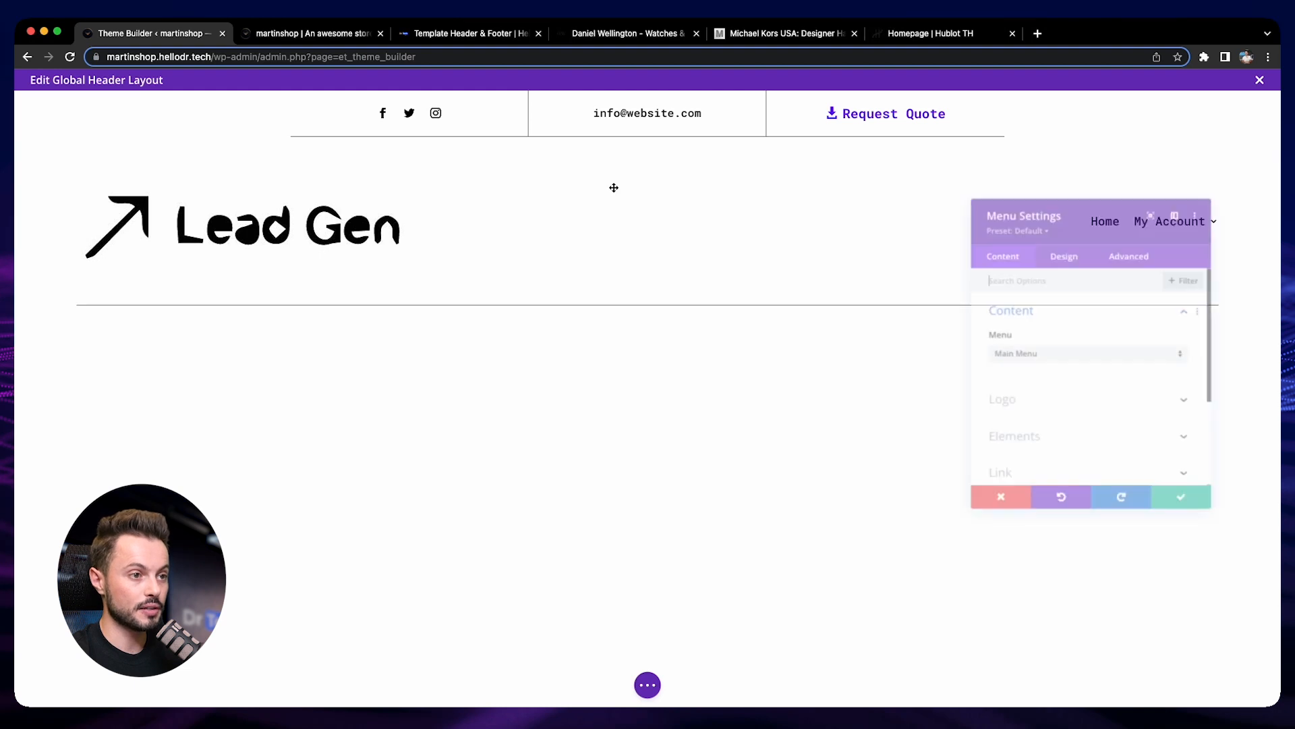
{"action": "left_click_drag", "start_coordinate": [1084, 210], "coordinate": [750, 212]}
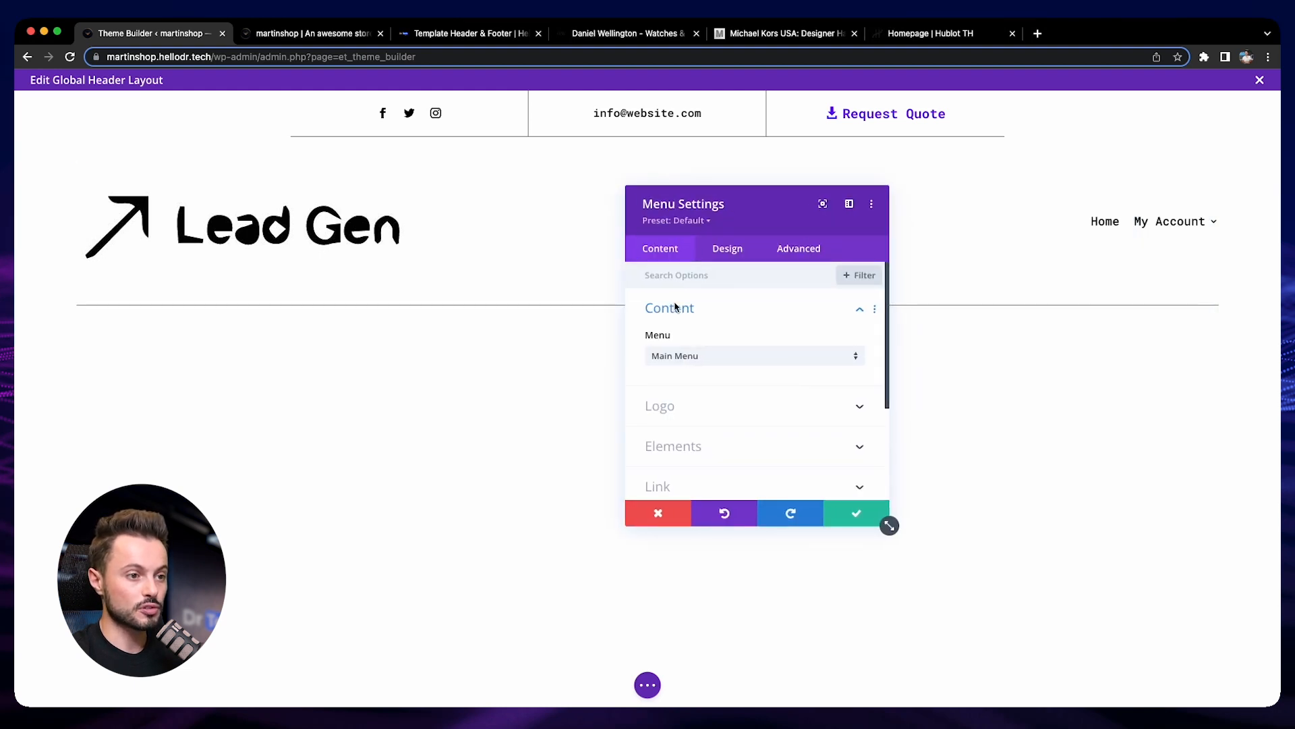
{"action": "left_click", "coordinate": [728, 359]}
{"action": "left_click", "coordinate": [708, 369]}
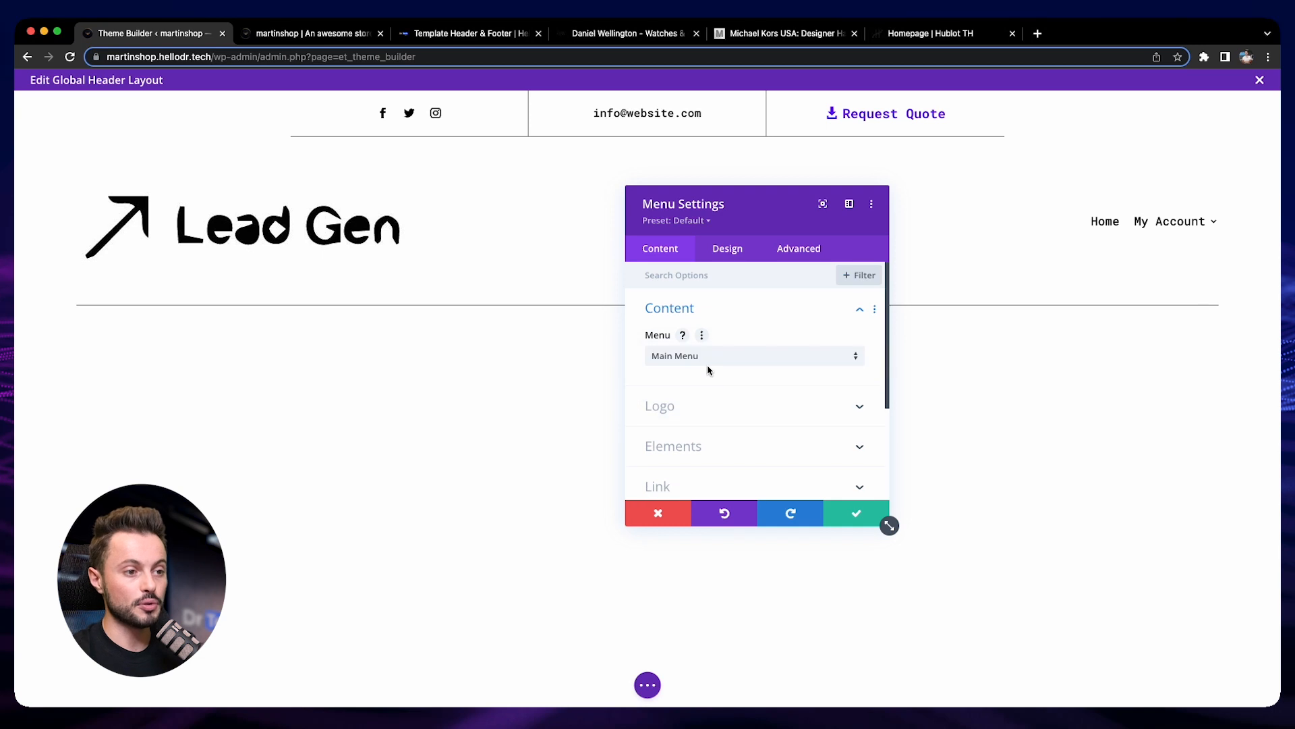
Step: Replace the menu module's Lead Gen logo with the round gold bird logo from the Media Library
{"action": "left_click", "coordinate": [717, 407]}
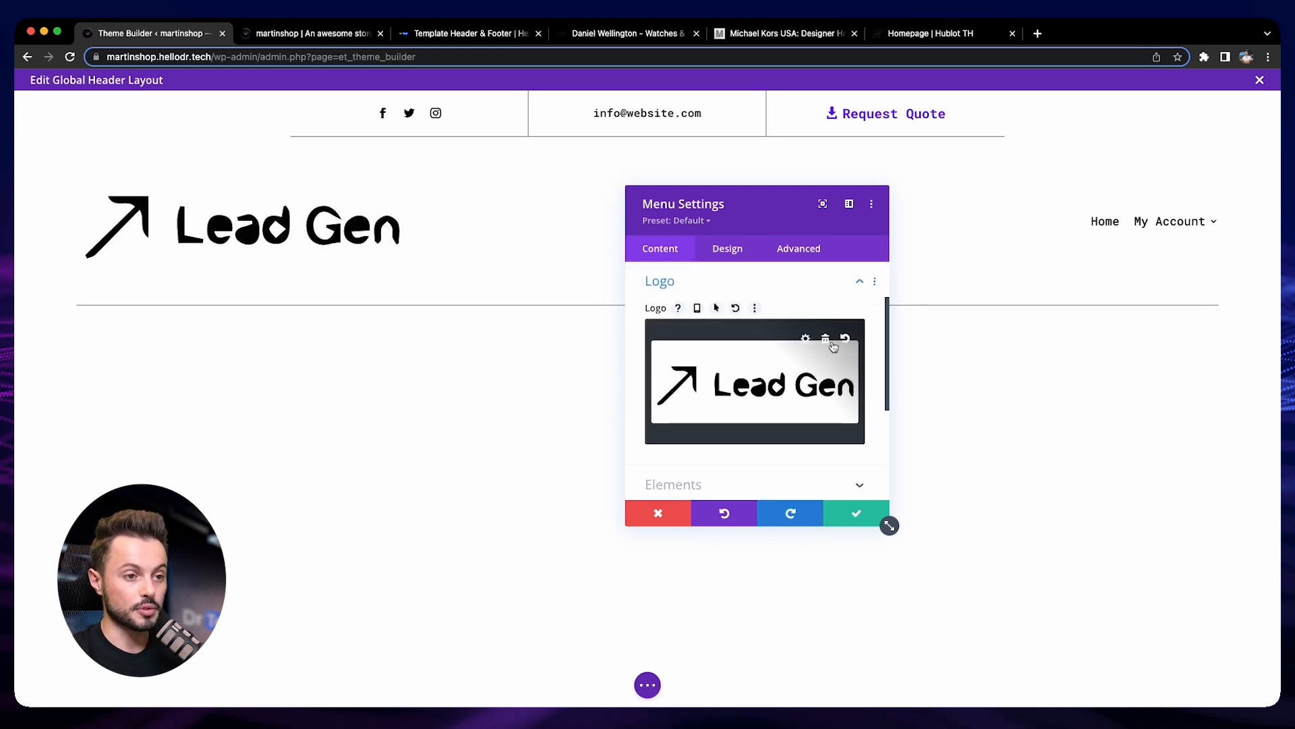
{"action": "left_click", "coordinate": [827, 339]}
{"action": "left_click", "coordinate": [754, 371]}
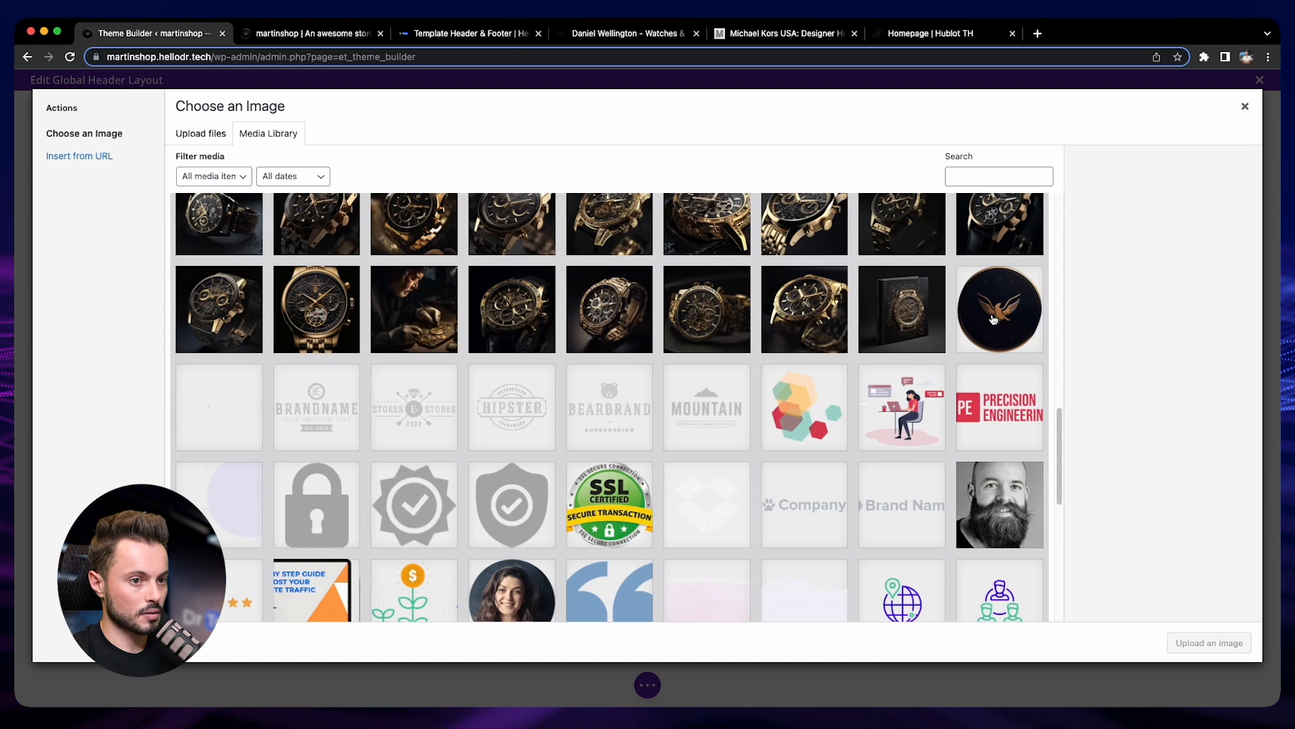
{"action": "left_click", "coordinate": [994, 317]}
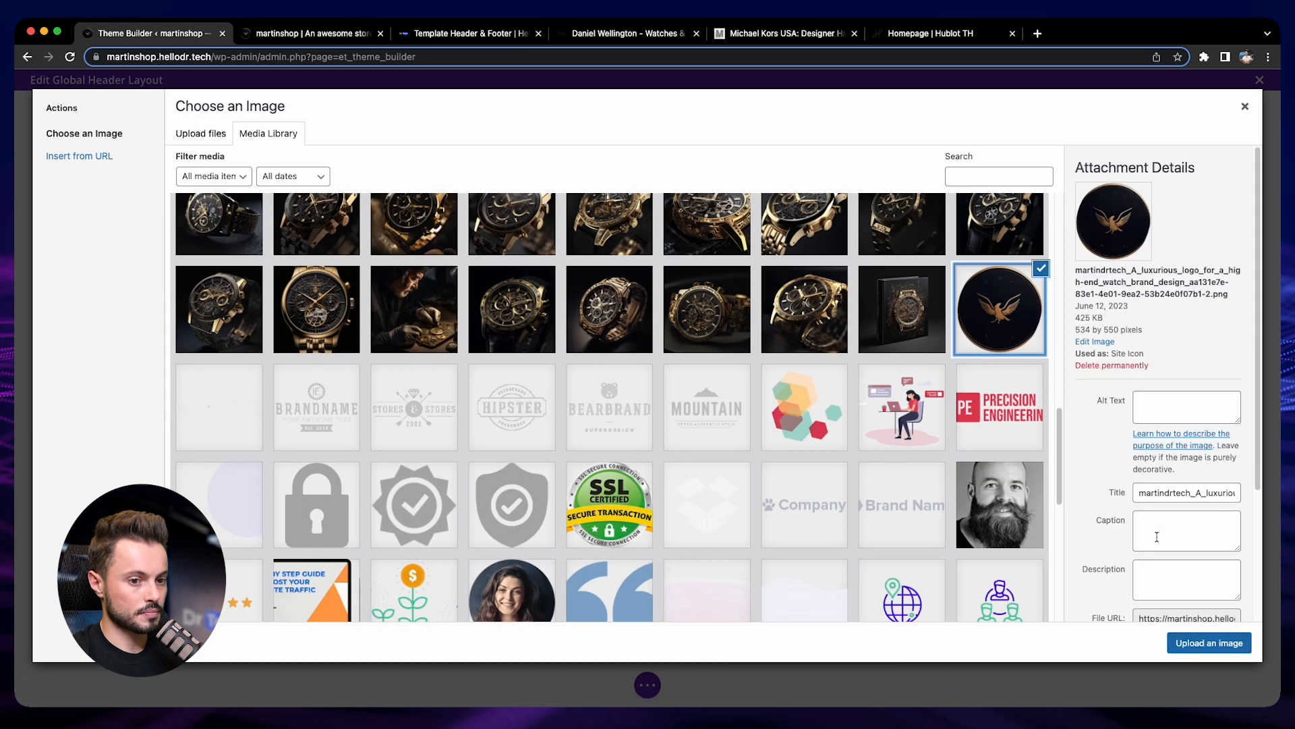
{"action": "left_click", "coordinate": [1210, 642]}
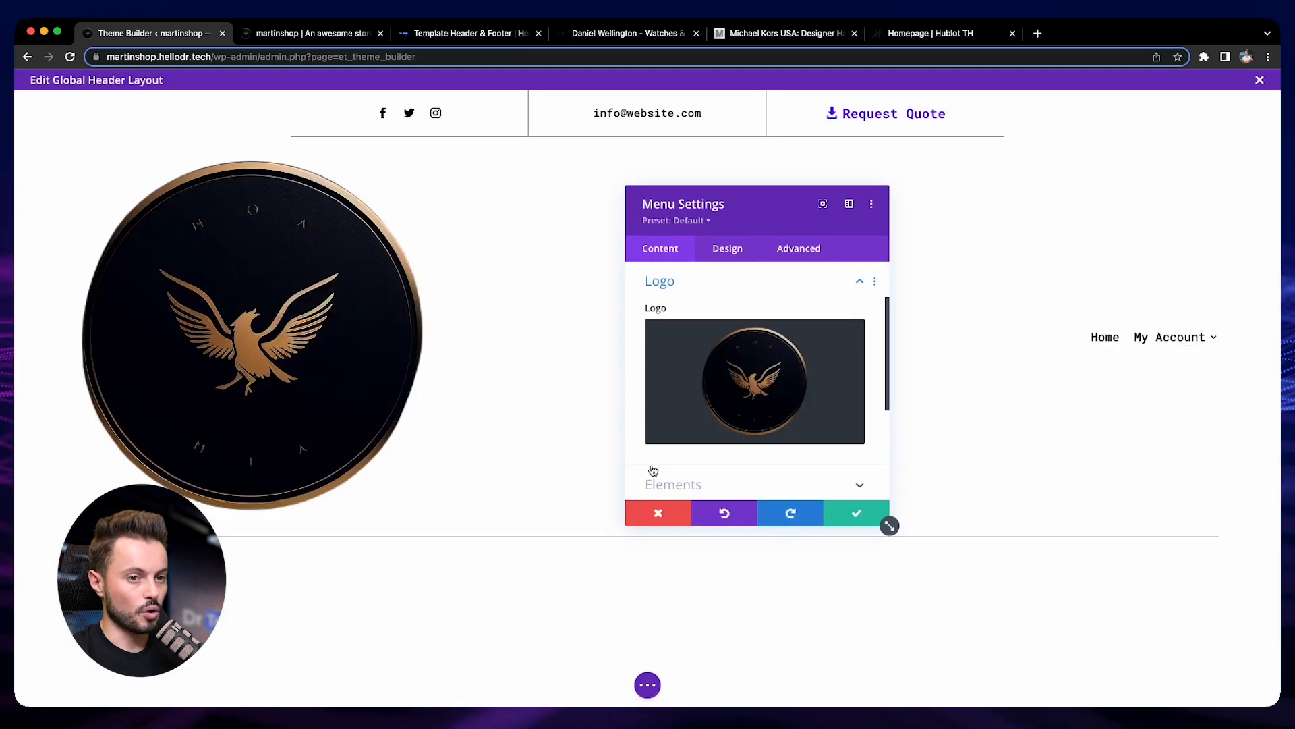
Step: Set the header logo's maximum width to 6% in the menu's sizing options and apply the settings
{"action": "left_click", "coordinate": [724, 258]}
{"action": "scroll", "coordinate": [737, 429], "scroll_direction": "down", "scroll_amount": 2}
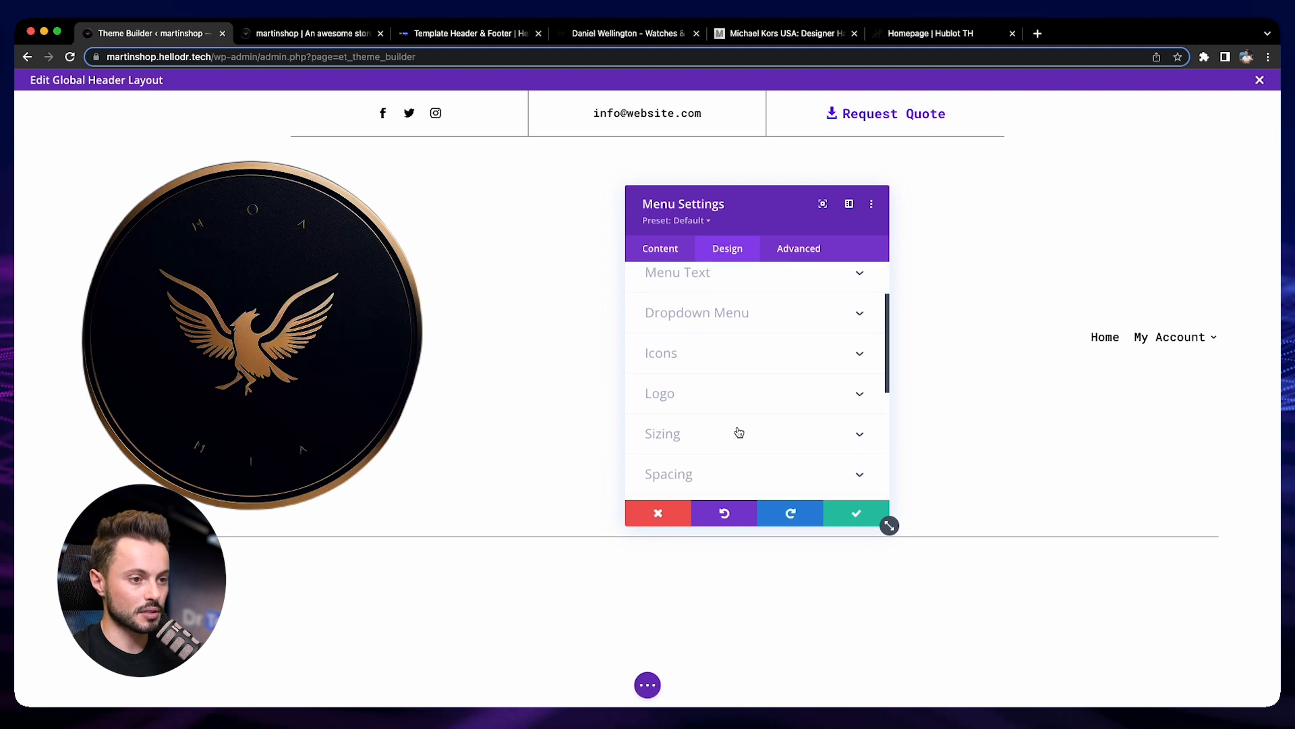
{"action": "left_click", "coordinate": [729, 422]}
{"action": "left_click_drag", "start_coordinate": [696, 381], "coordinate": [659, 378]}
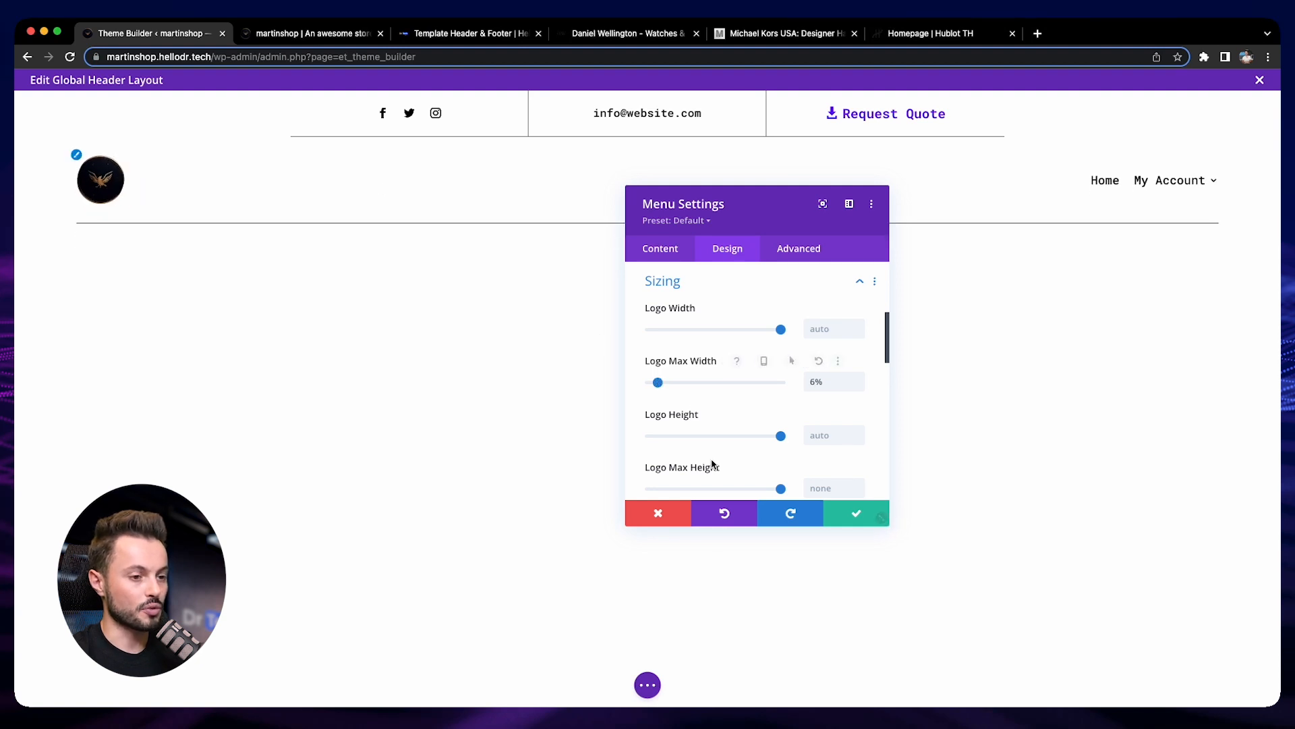
{"action": "left_click", "coordinate": [845, 512]}
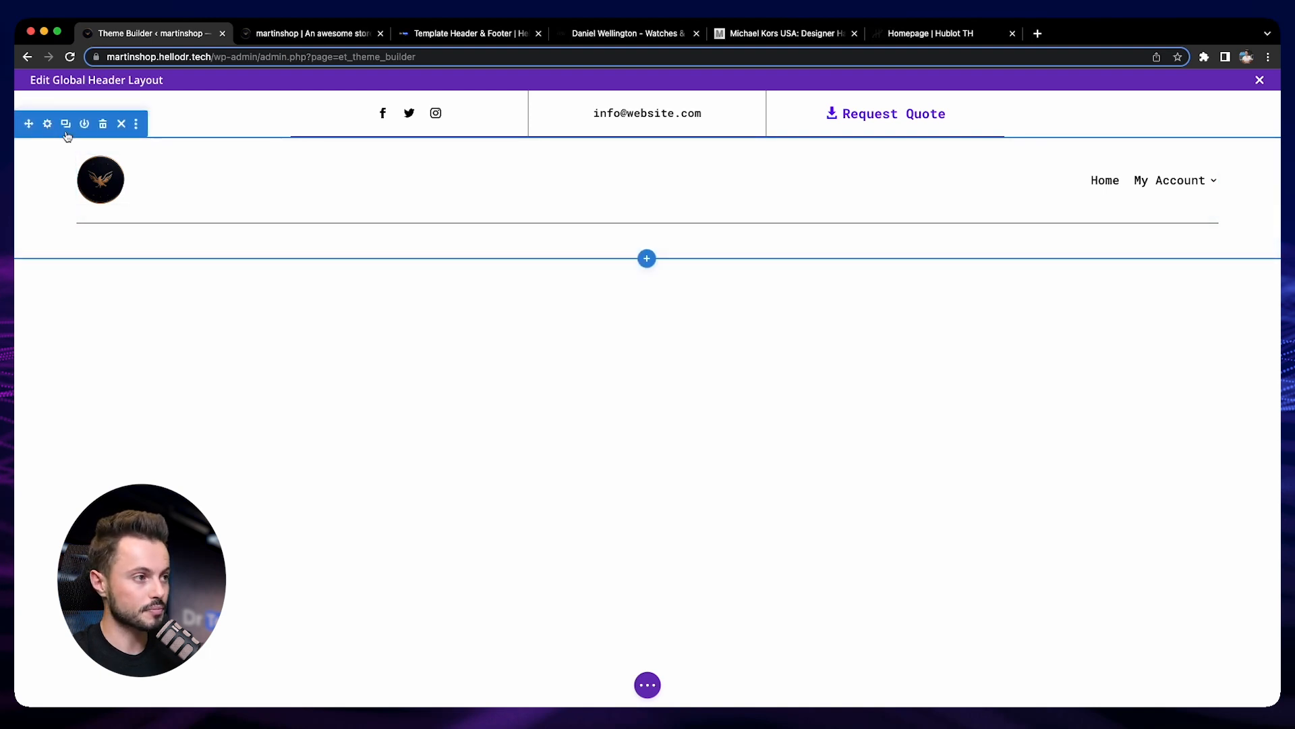
Step: Set the header menu section's top and bottom padding to 0 px and delete the contact bar section above it
{"action": "left_click", "coordinate": [48, 126]}
{"action": "left_click", "coordinate": [727, 250]}
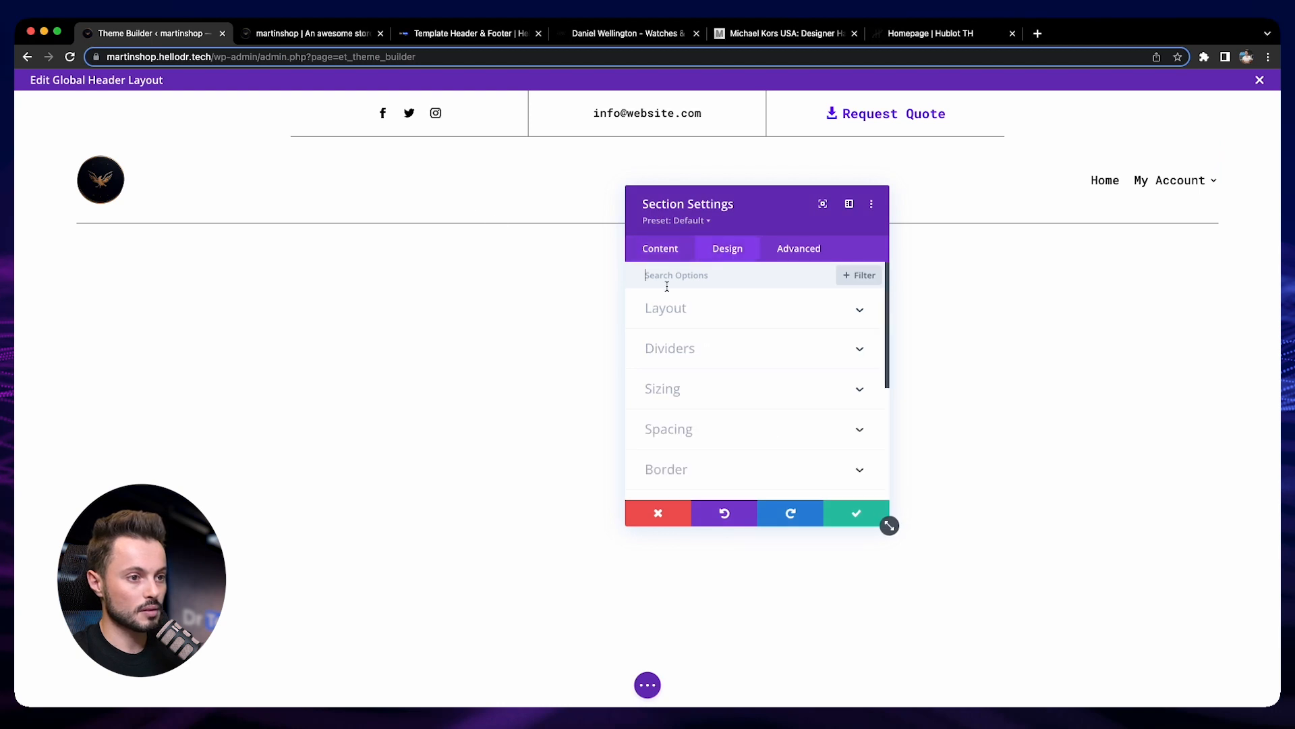
{"action": "left_click", "coordinate": [713, 425]}
{"action": "left_click", "coordinate": [696, 394]}
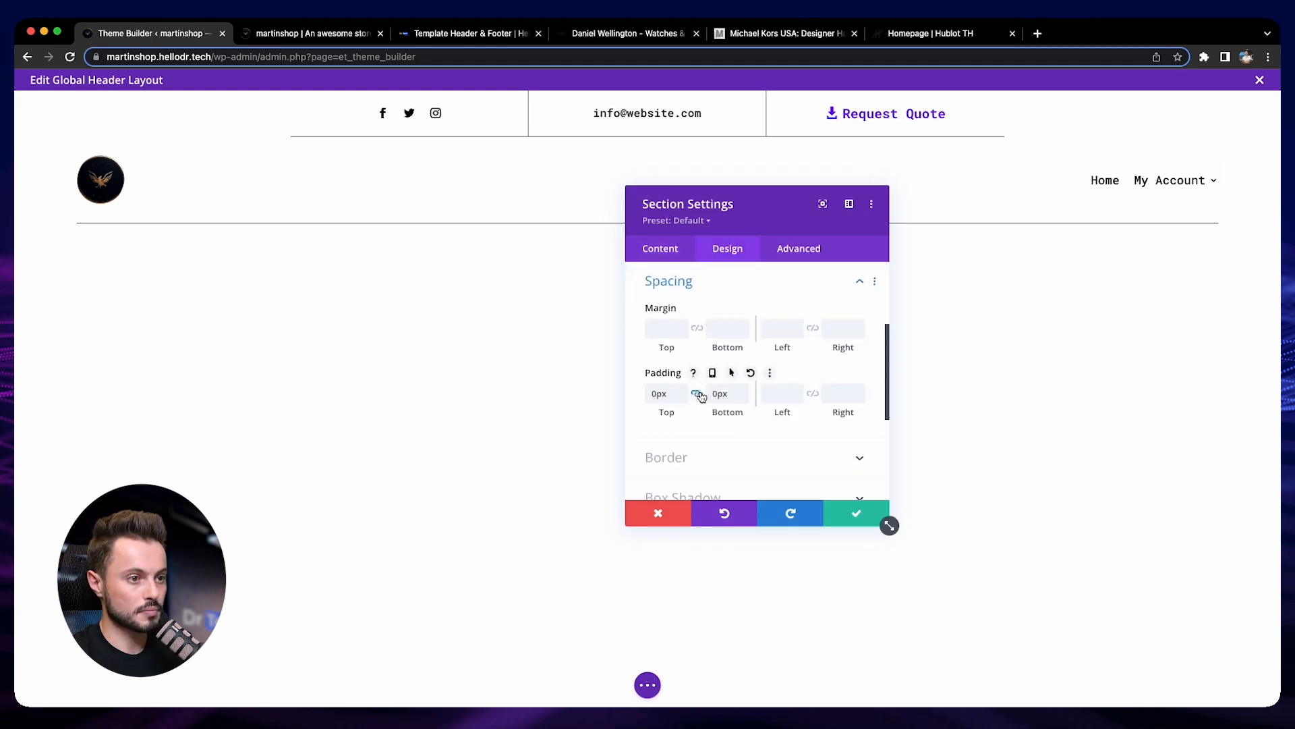
{"action": "left_click", "coordinate": [857, 514]}
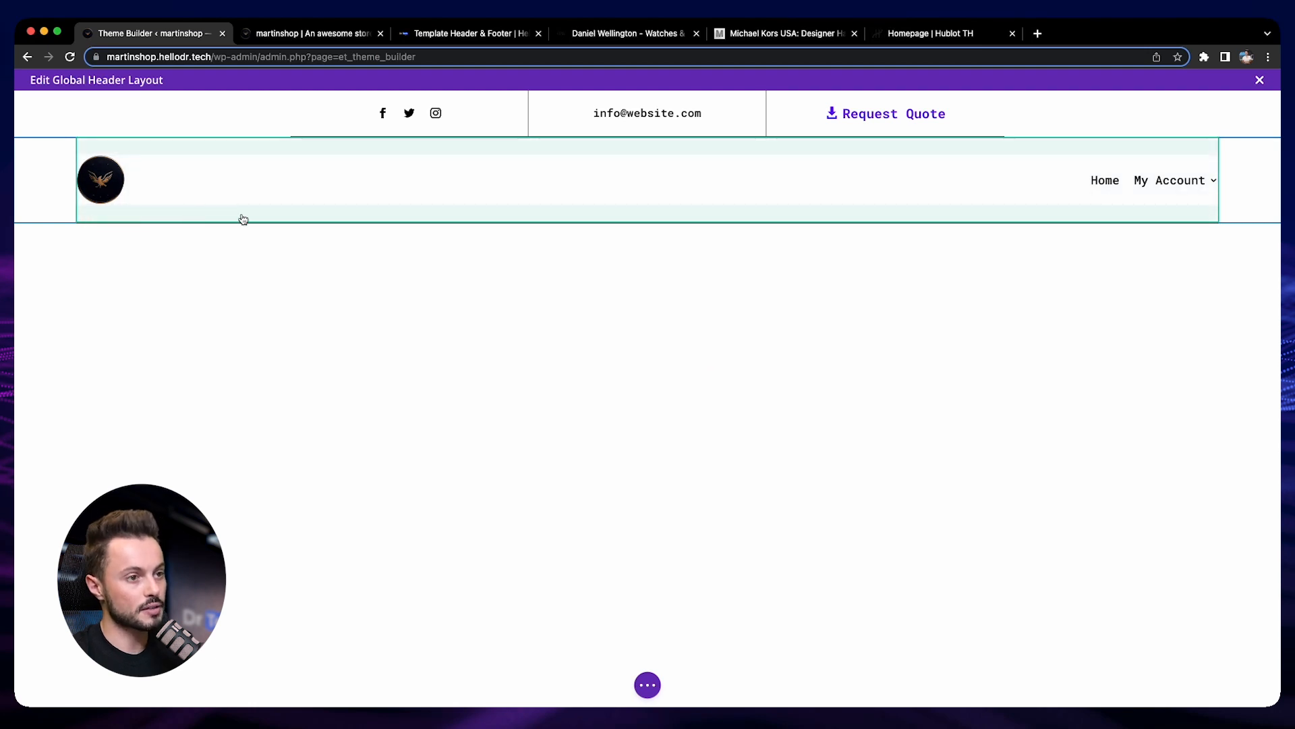
{"action": "mouse_move", "coordinate": [813, 127]}
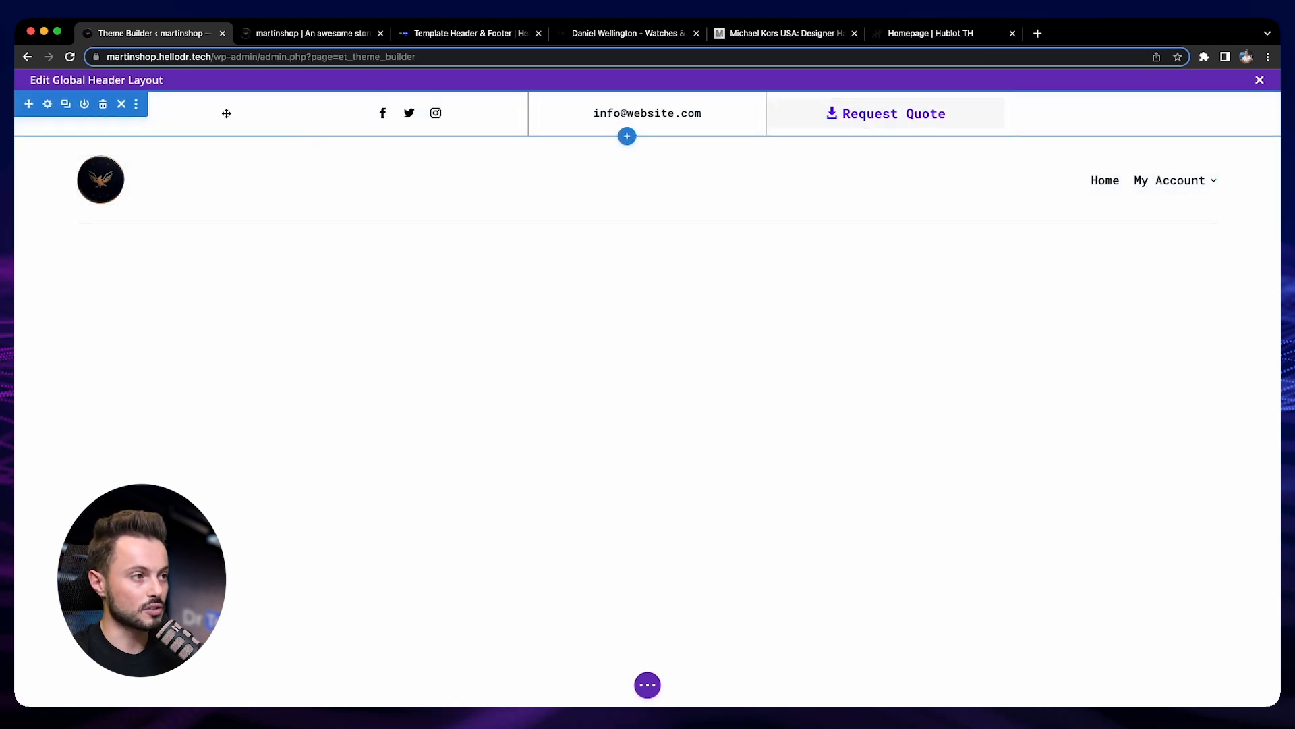
{"action": "left_click", "coordinate": [102, 106]}
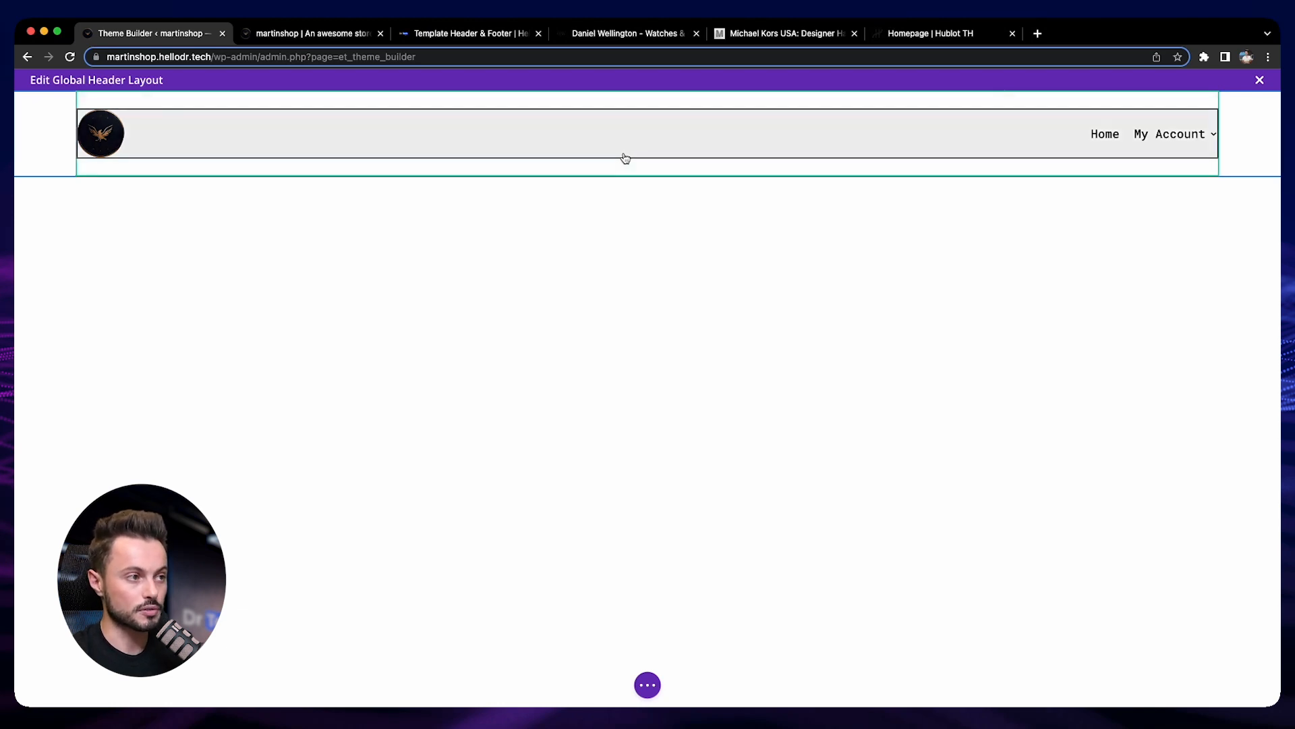
Step: Set linked top and bottom padding of 5 px on the header menu's row and apply the settings
{"action": "mouse_move", "coordinate": [249, 156]}
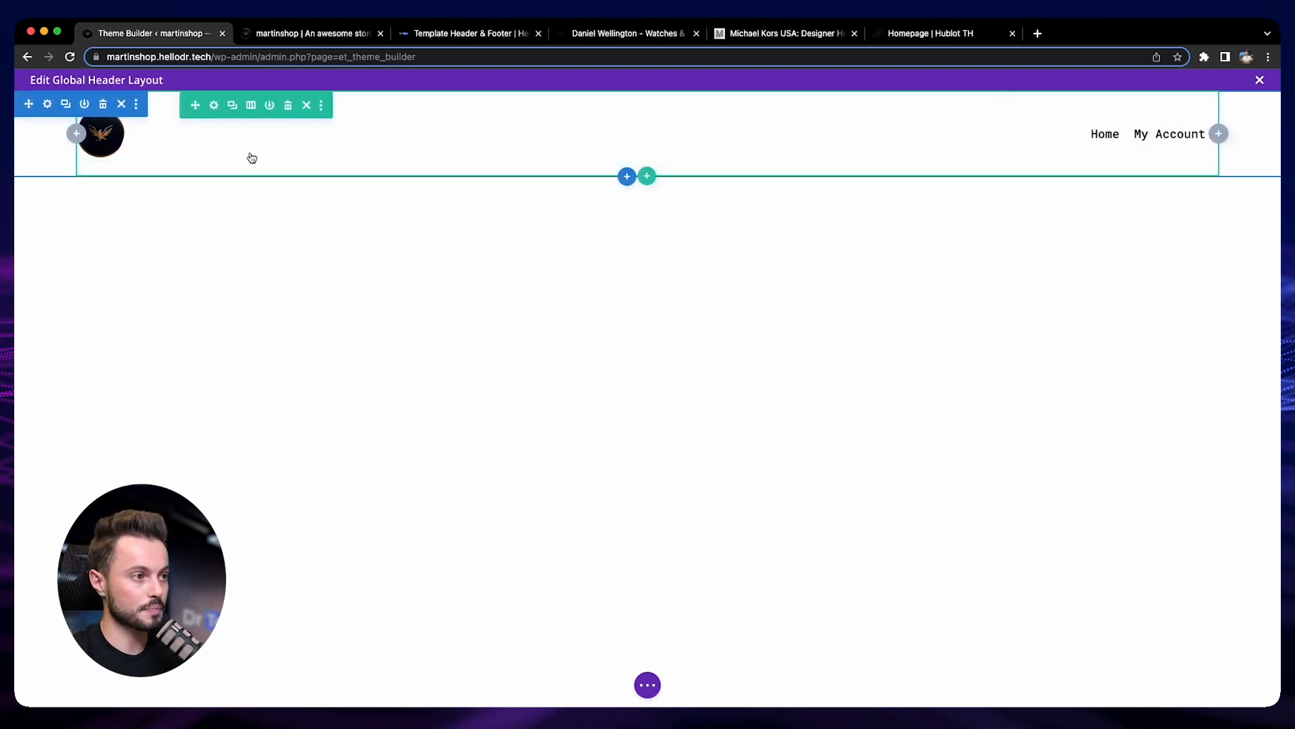
{"action": "left_click", "coordinate": [213, 103]}
{"action": "left_click", "coordinate": [720, 244]}
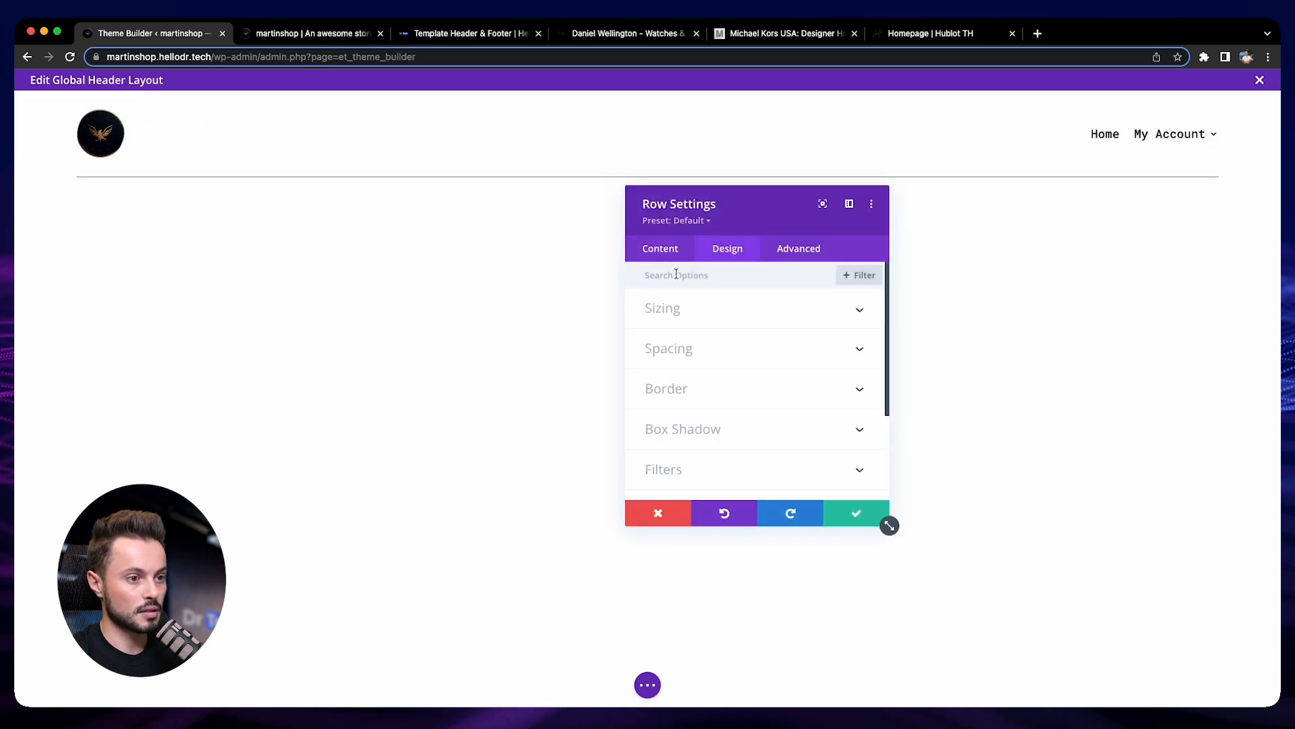
{"action": "left_click", "coordinate": [693, 349]}
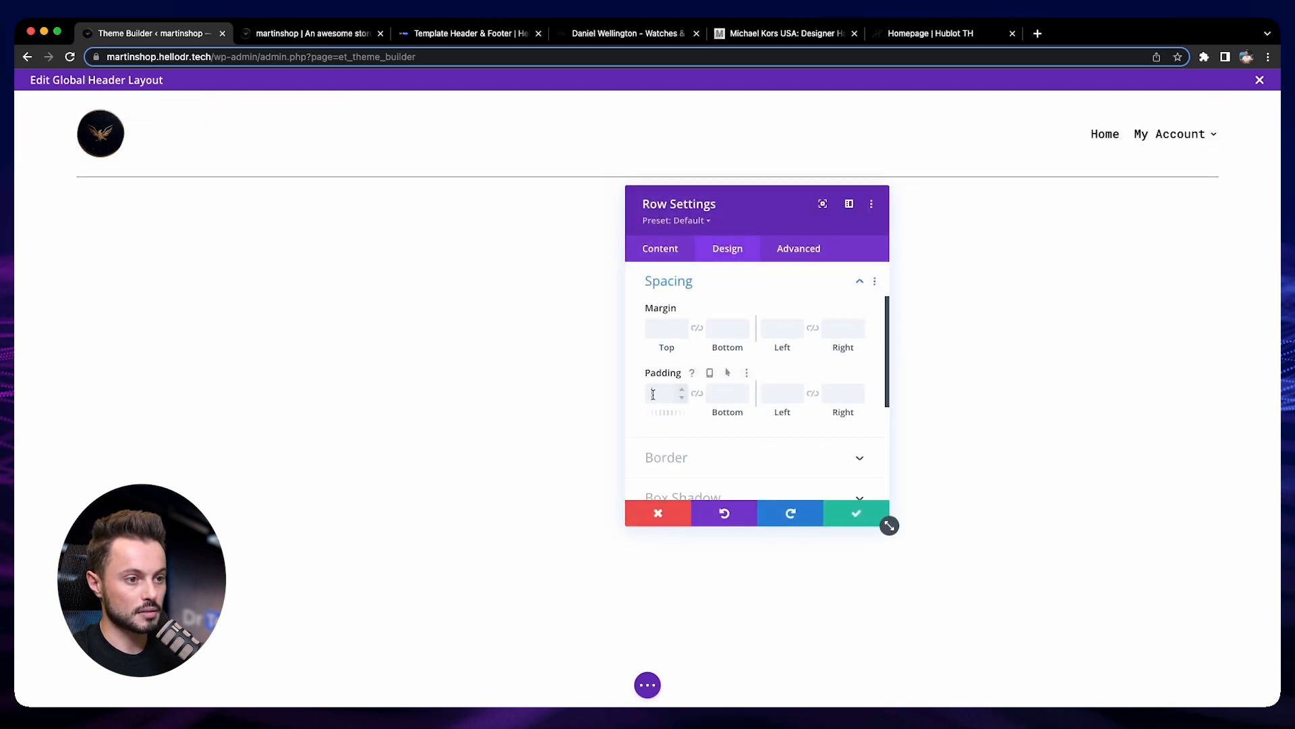
{"action": "left_click", "coordinate": [653, 394]}
{"action": "type", "text": "0"}
{"action": "left_click", "coordinate": [698, 394]}
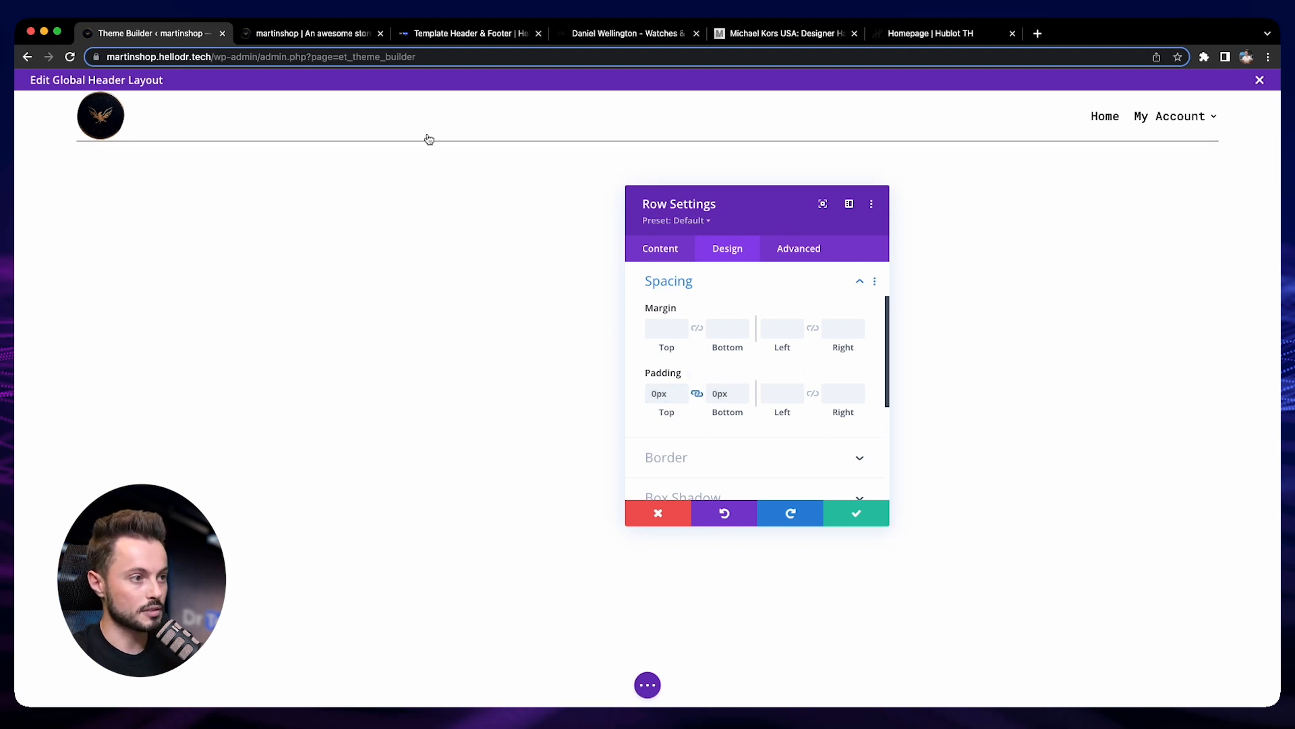
{"action": "key", "text": "Up"}
{"action": "key", "text": "Up"}
{"action": "key", "text": "Up"}
{"action": "key", "text": "Up"}
{"action": "key", "text": "Up"}
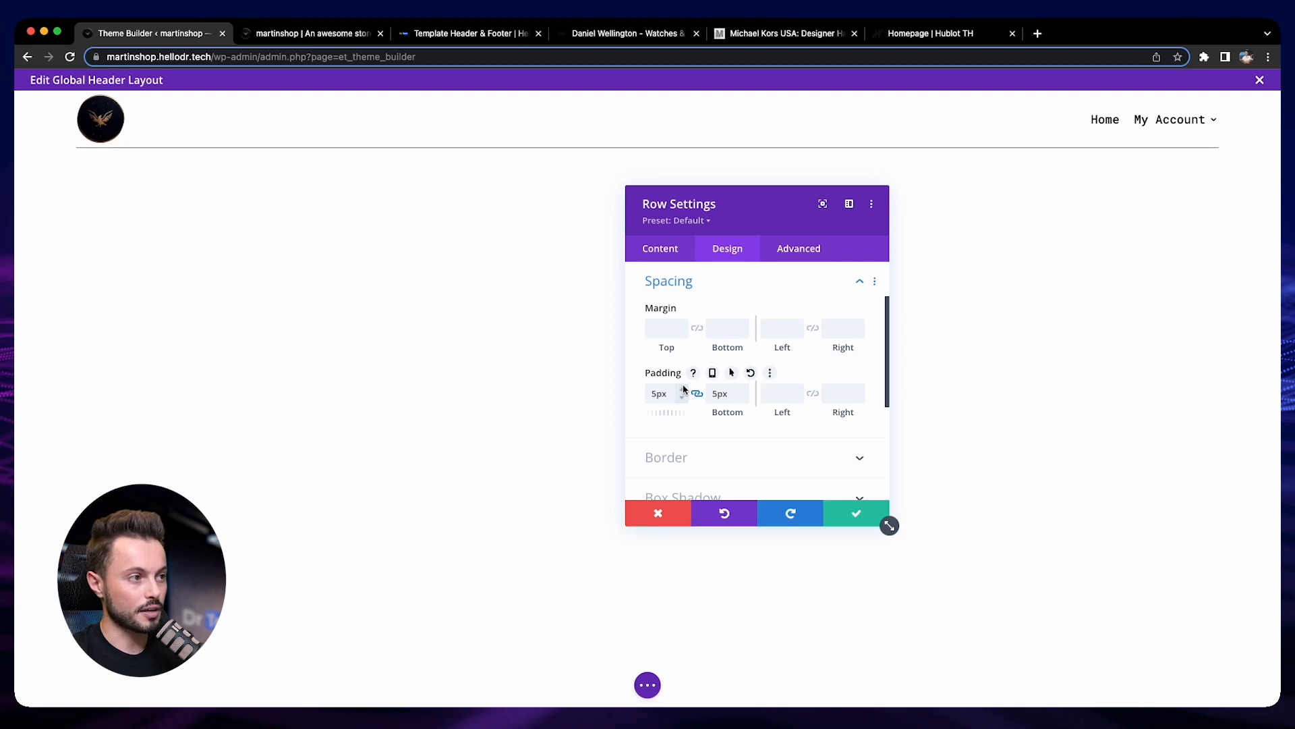
{"action": "left_click", "coordinate": [851, 513]}
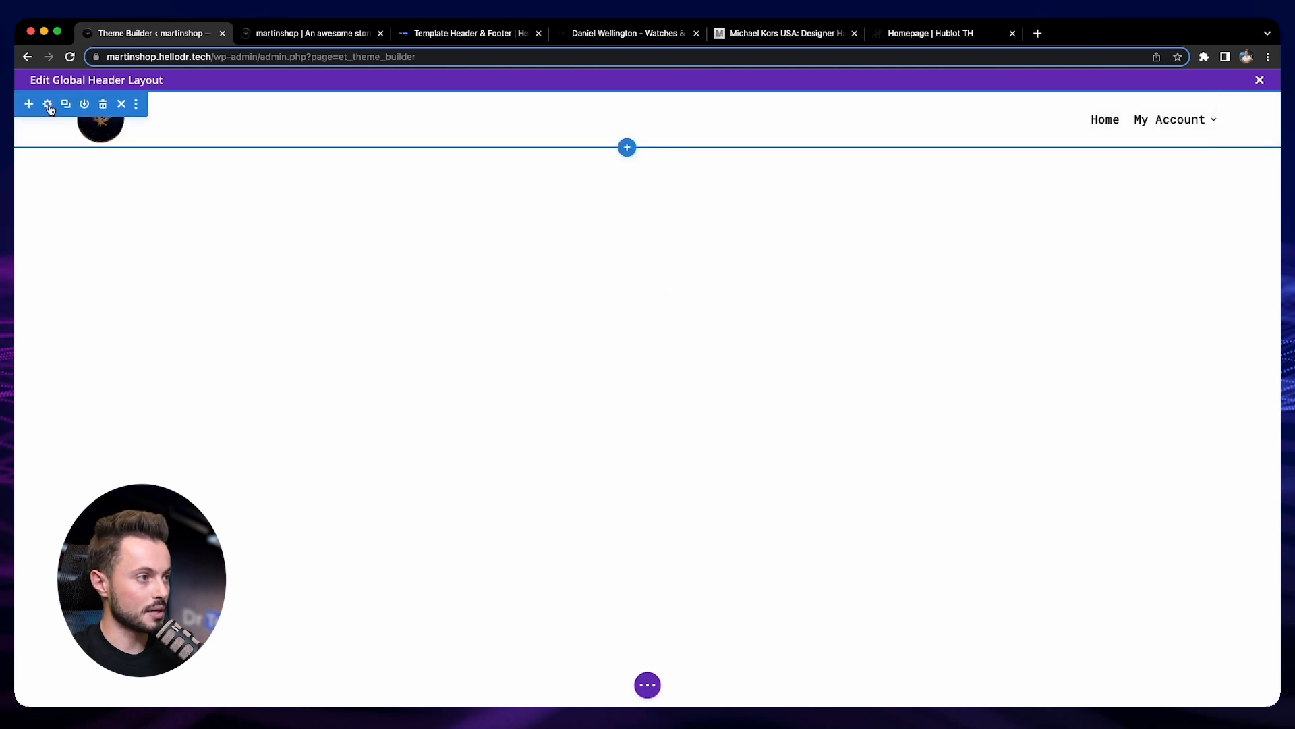
Step: Give the header section a black (#000000) background color and apply the section settings
{"action": "left_click", "coordinate": [48, 106]}
{"action": "left_click", "coordinate": [697, 362]}
{"action": "scroll", "coordinate": [711, 440], "scroll_direction": "down", "scroll_amount": 2}
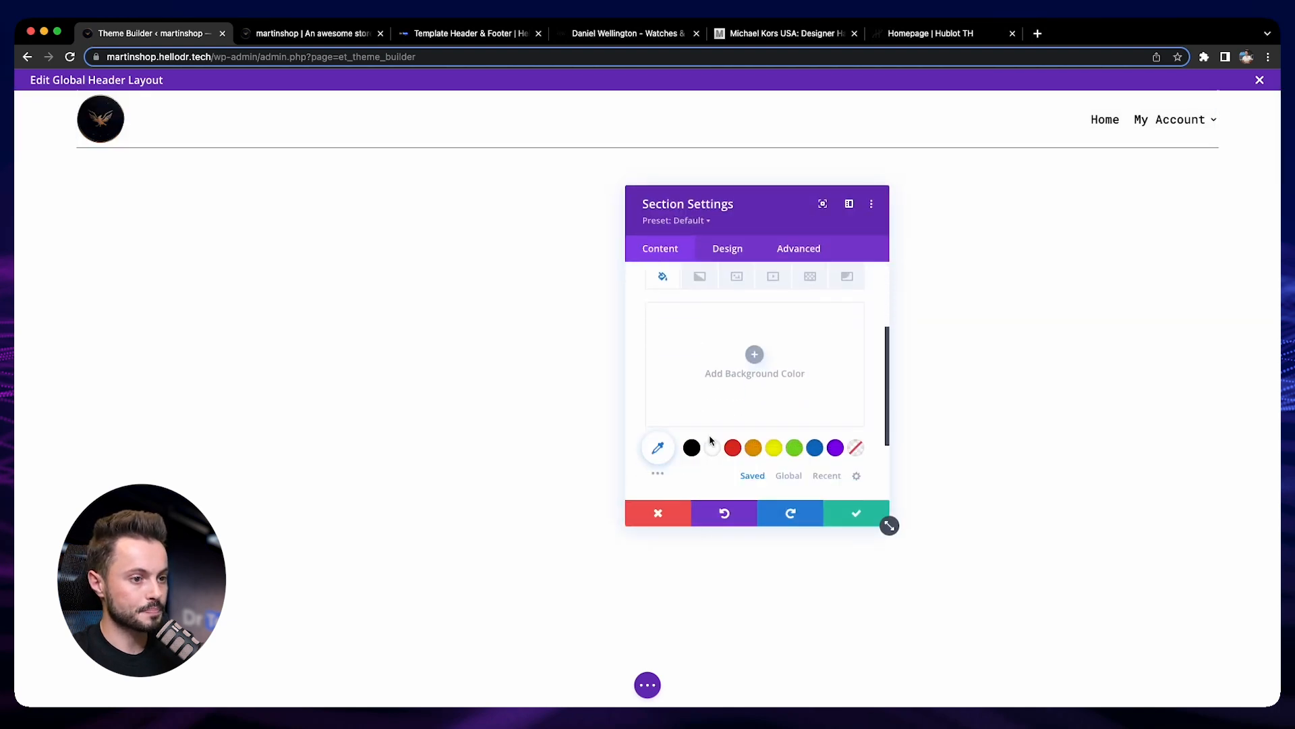
{"action": "left_click", "coordinate": [691, 442]}
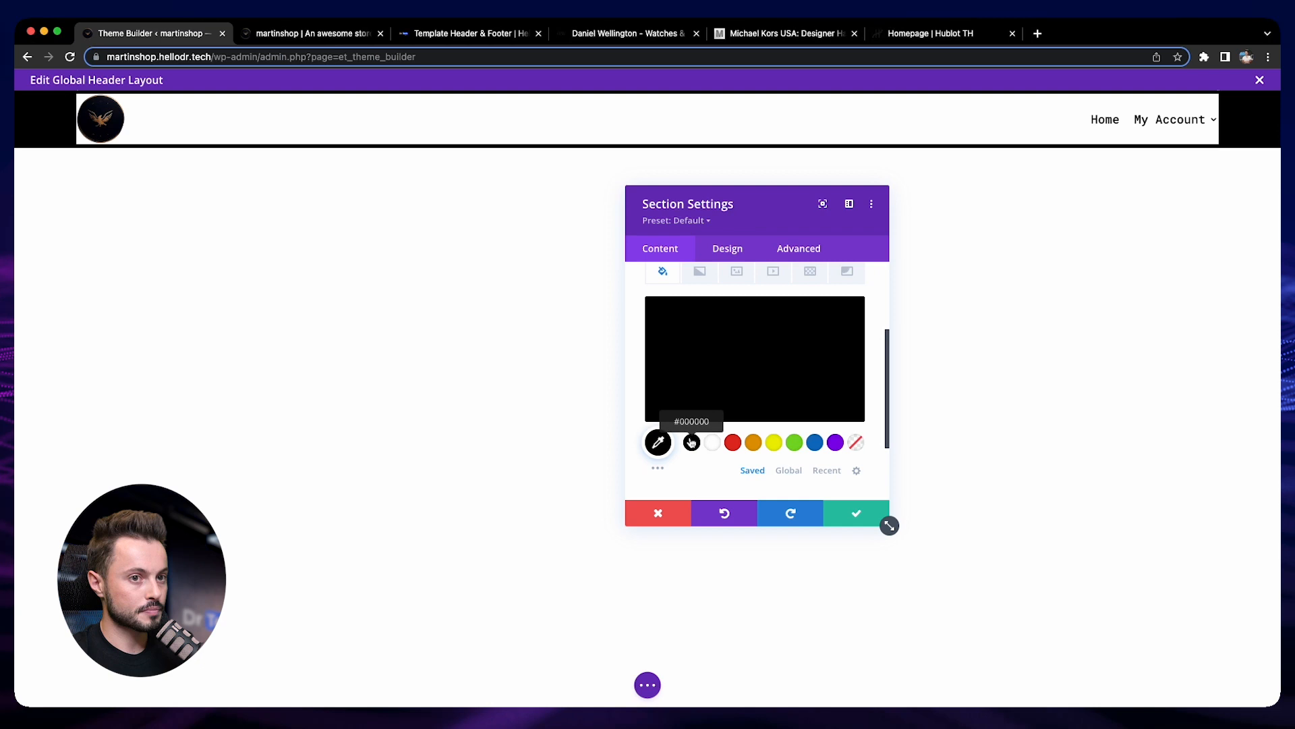
{"action": "left_click", "coordinate": [856, 515]}
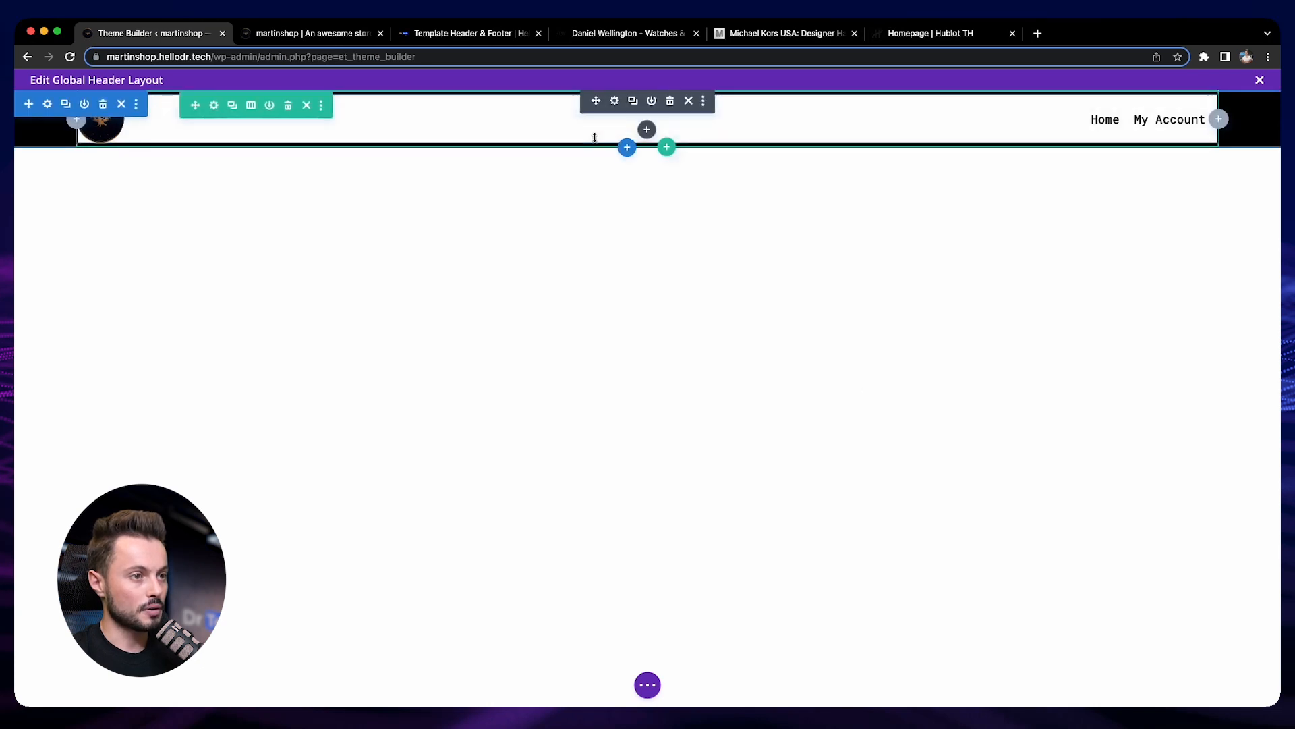
Step: Open the menu module's settings and remove its own background color
{"action": "left_click", "coordinate": [615, 101]}
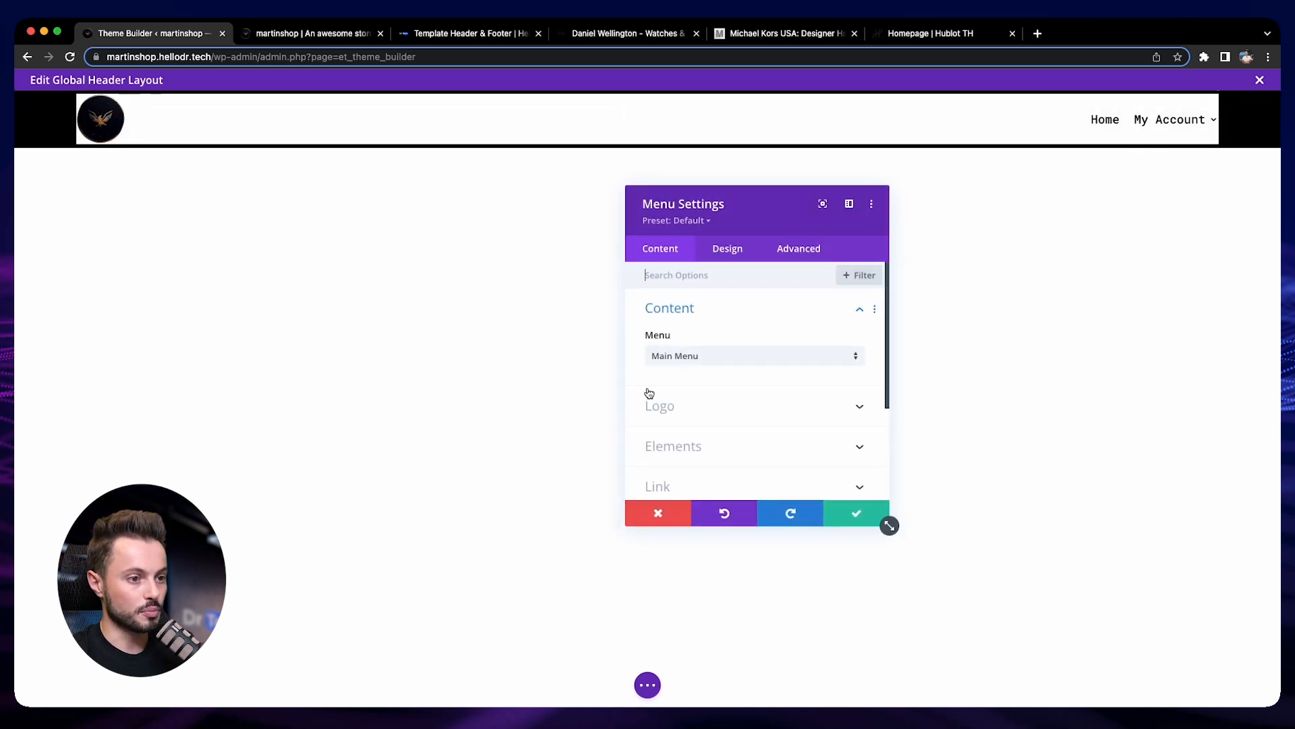
{"action": "scroll", "coordinate": [651, 419], "scroll_direction": "down", "scroll_amount": 3}
{"action": "left_click", "coordinate": [677, 436]}
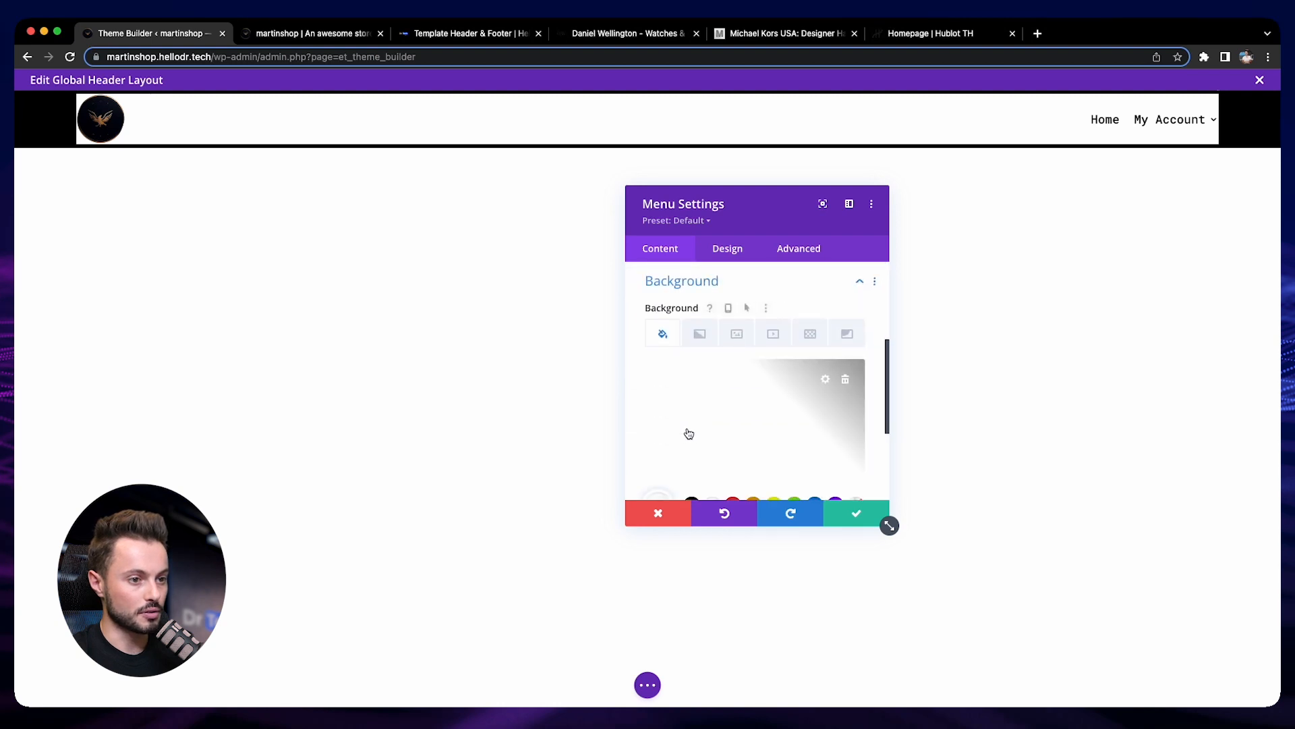
{"action": "left_click", "coordinate": [845, 382]}
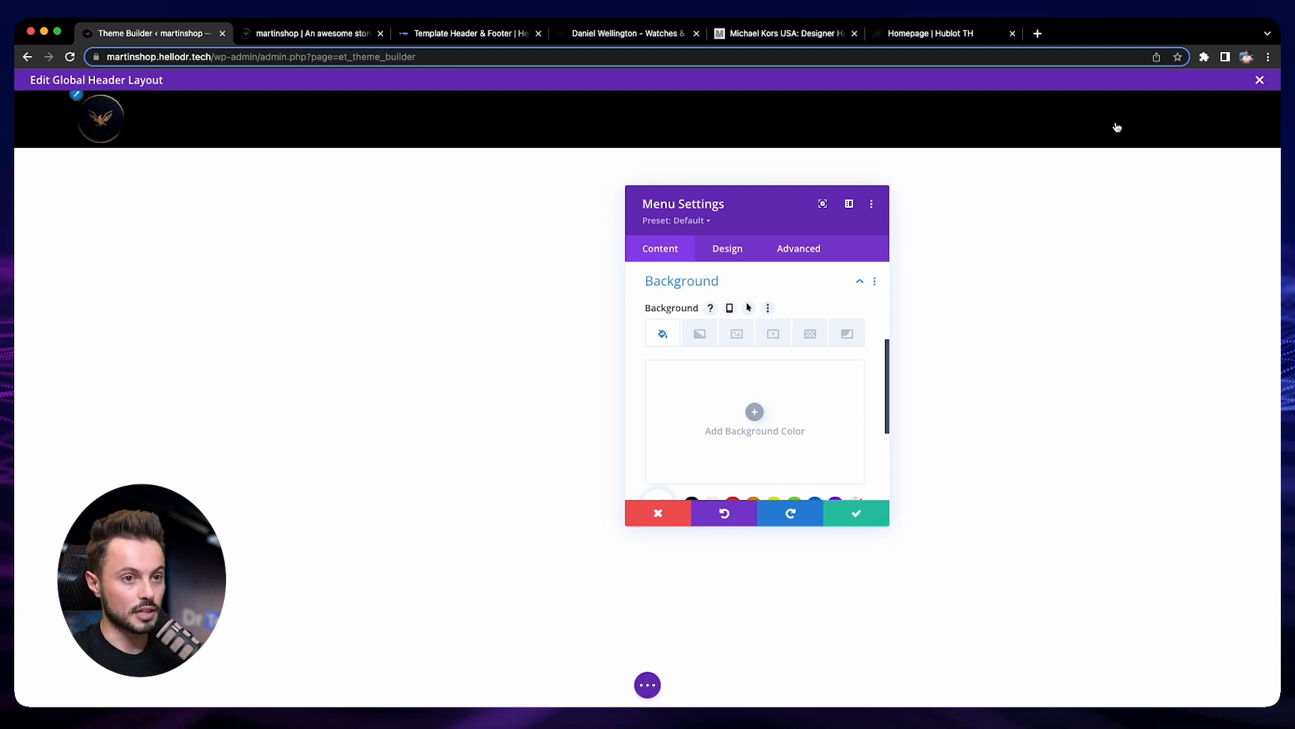
Step: Set the menu module's active link color and menu text color to white
{"action": "mouse_move", "coordinate": [1140, 128]}
{"action": "left_click", "coordinate": [729, 249]}
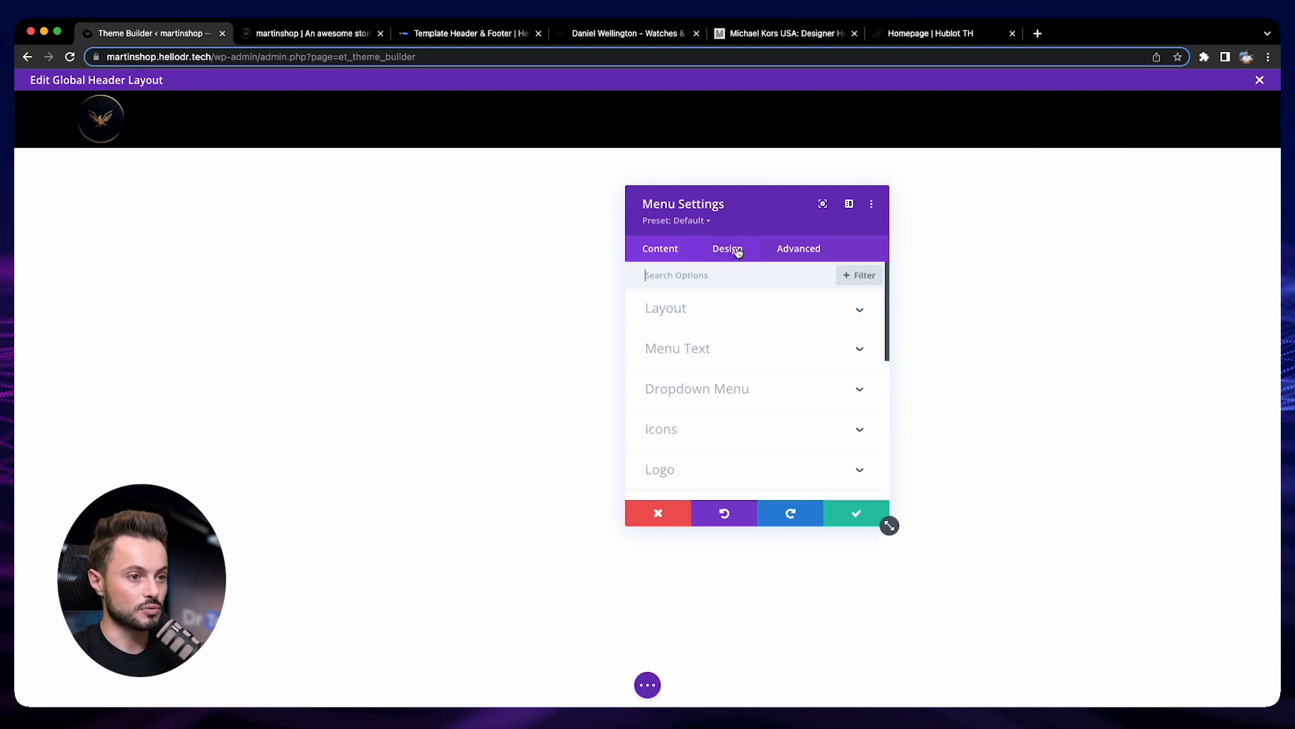
{"action": "left_click", "coordinate": [692, 351]}
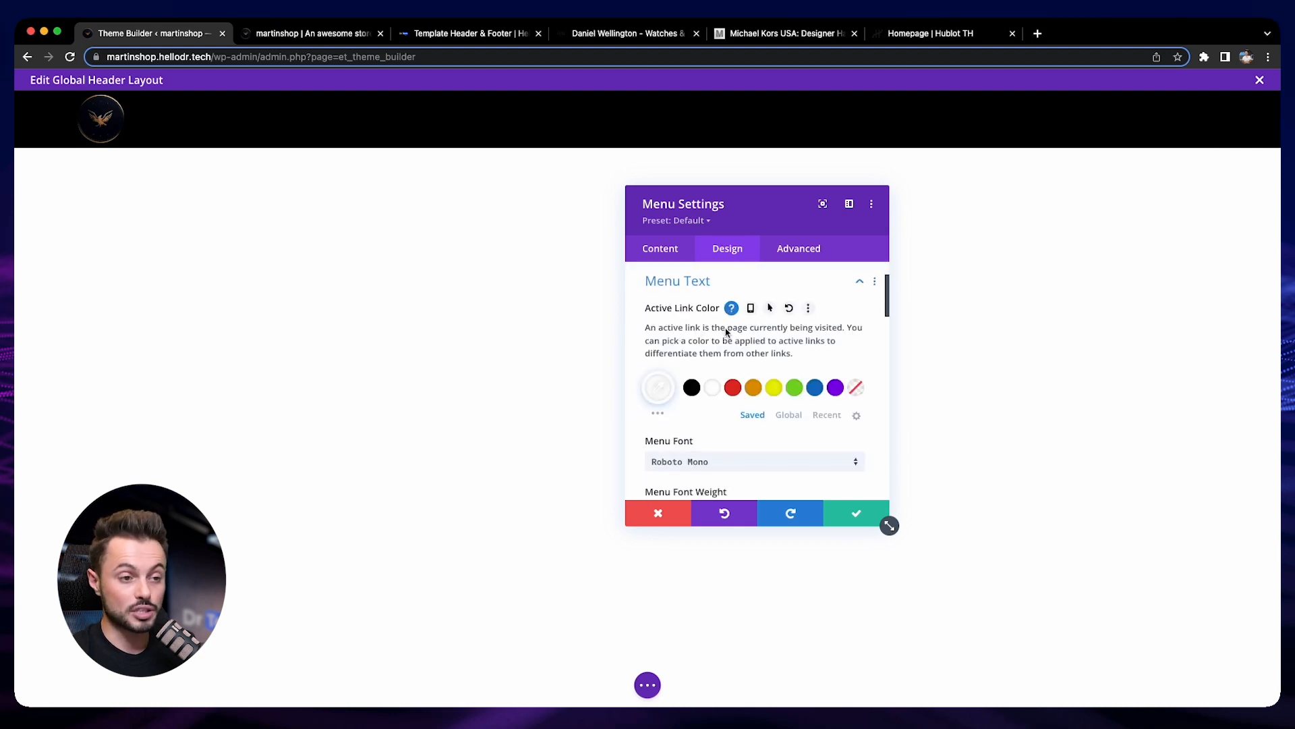
{"action": "left_click", "coordinate": [713, 392]}
{"action": "scroll", "coordinate": [715, 378], "scroll_direction": "down", "scroll_amount": 5}
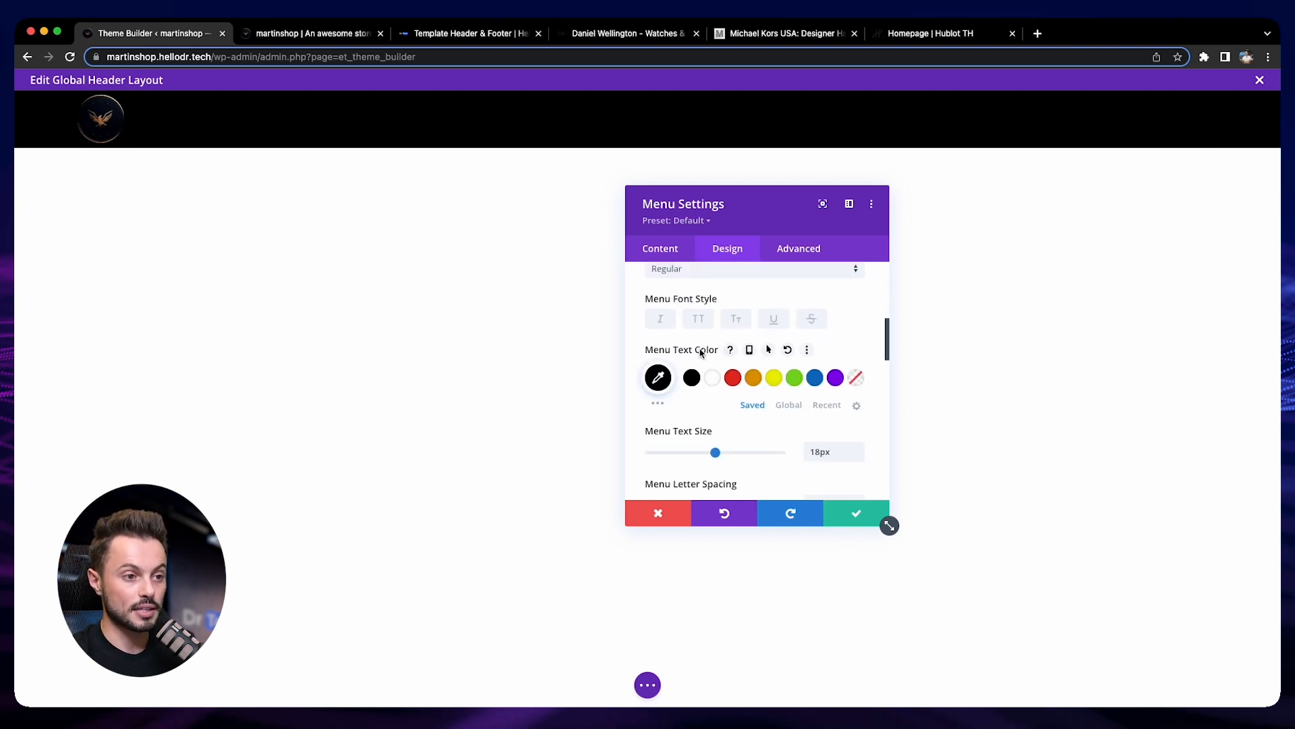
{"action": "left_click", "coordinate": [712, 378]}
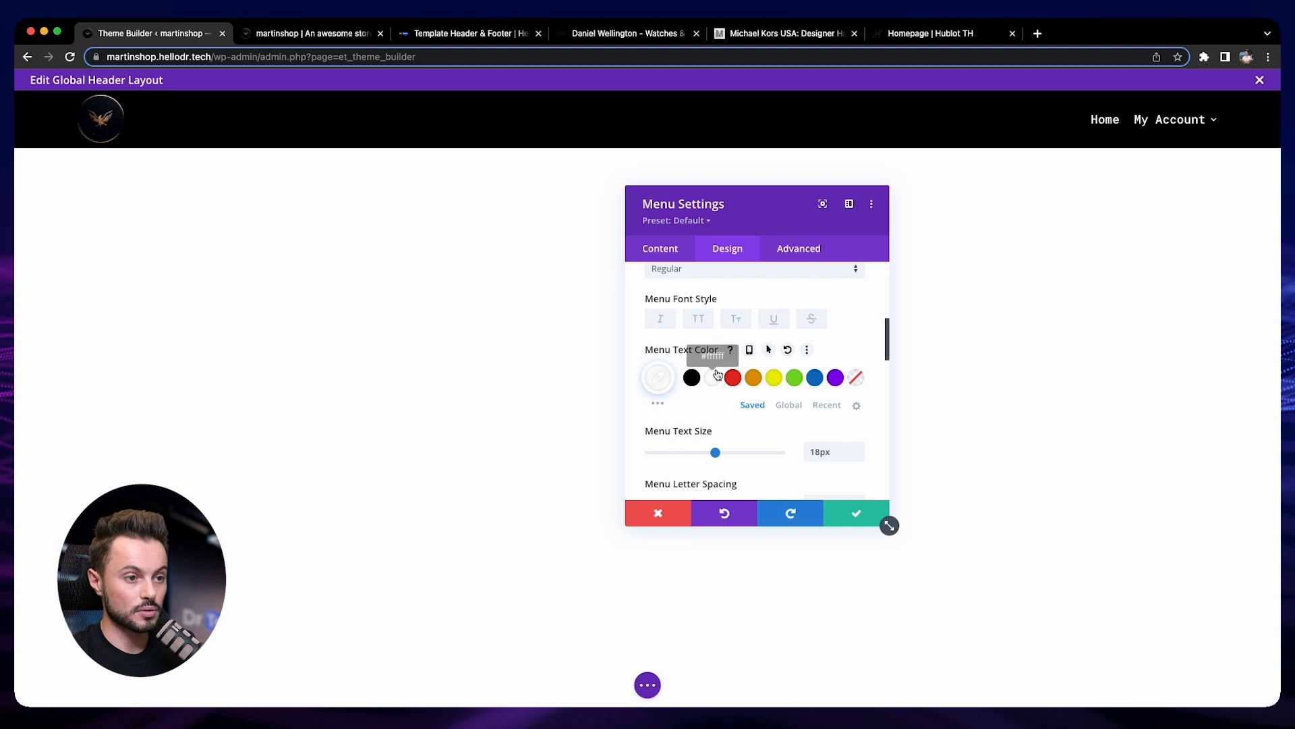
Step: Set the dropdown menu's background color to black and its line color to red
{"action": "scroll", "coordinate": [636, 355], "scroll_direction": "down", "scroll_amount": 5}
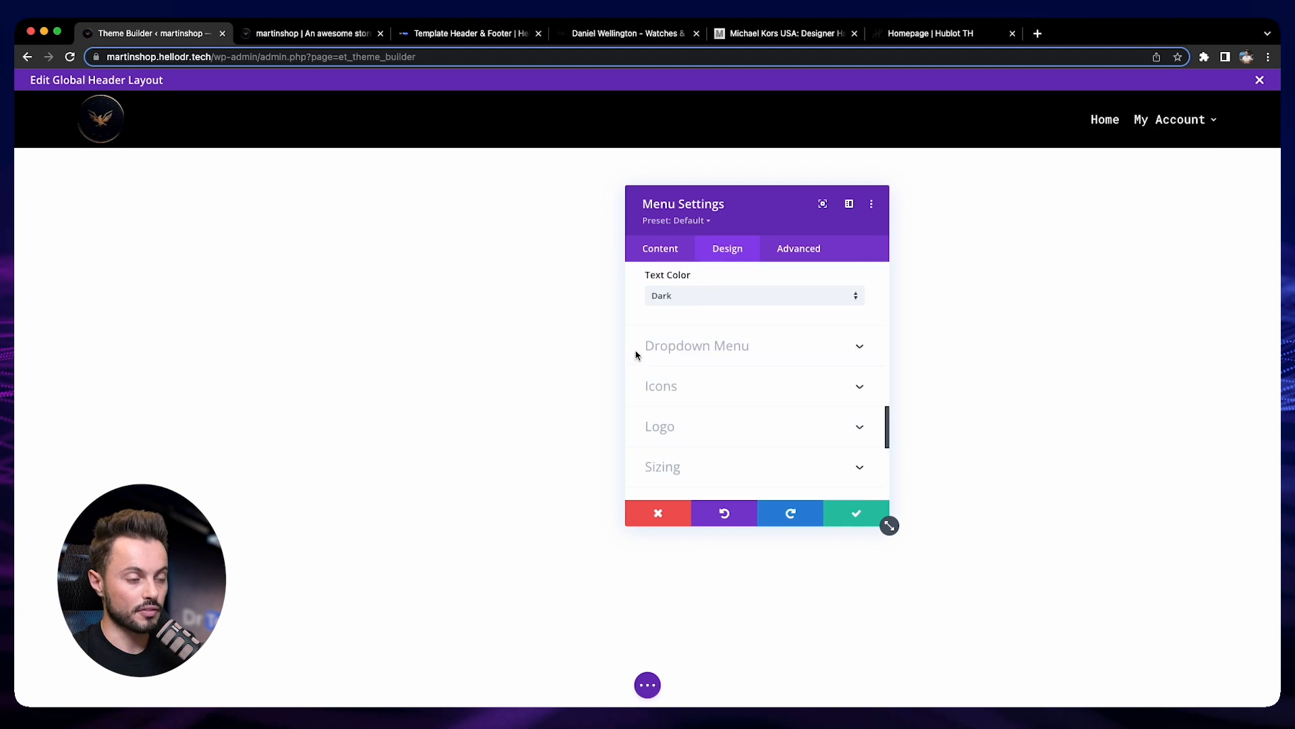
{"action": "left_click", "coordinate": [741, 356]}
{"action": "mouse_move", "coordinate": [1174, 121]}
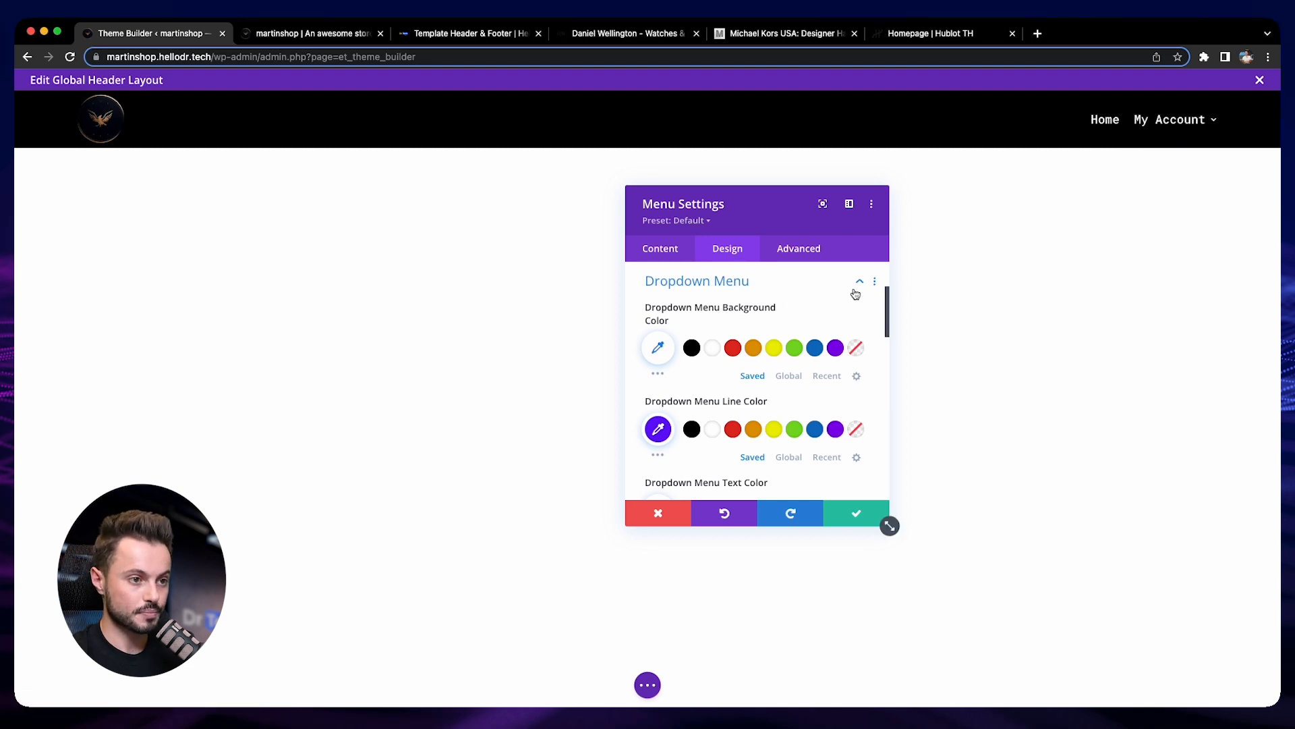
{"action": "left_click", "coordinate": [696, 346]}
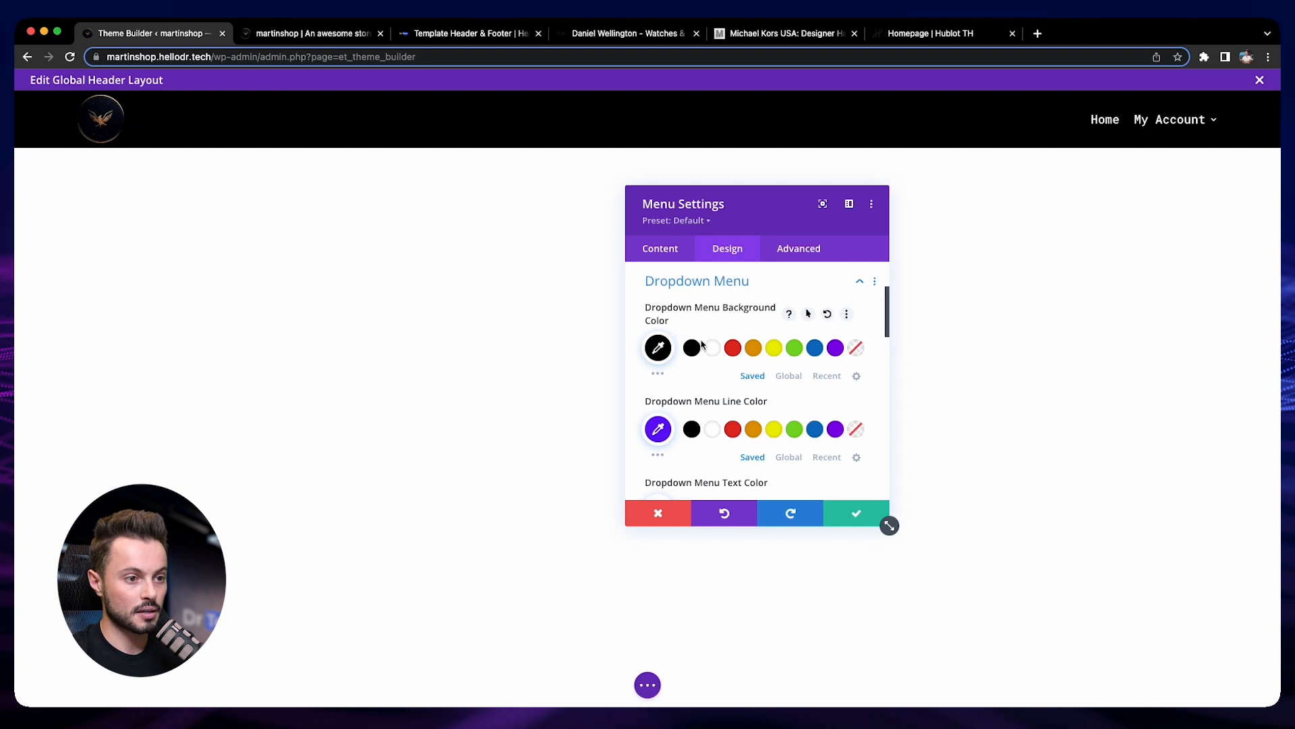
{"action": "left_click", "coordinate": [732, 429]}
{"action": "mouse_move", "coordinate": [1205, 116]}
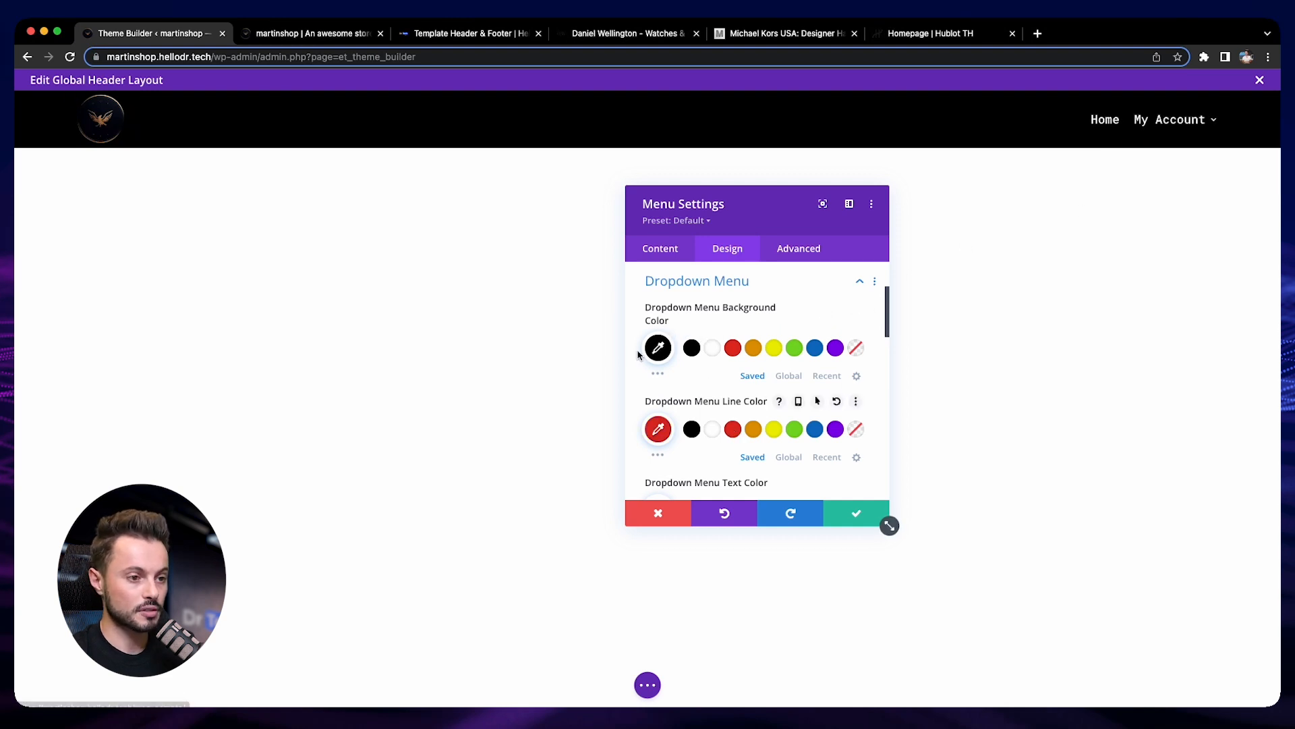
Step: Set the dropdown menu's text color and active link color to white
{"action": "scroll", "coordinate": [644, 357], "scroll_direction": "down", "scroll_amount": 3}
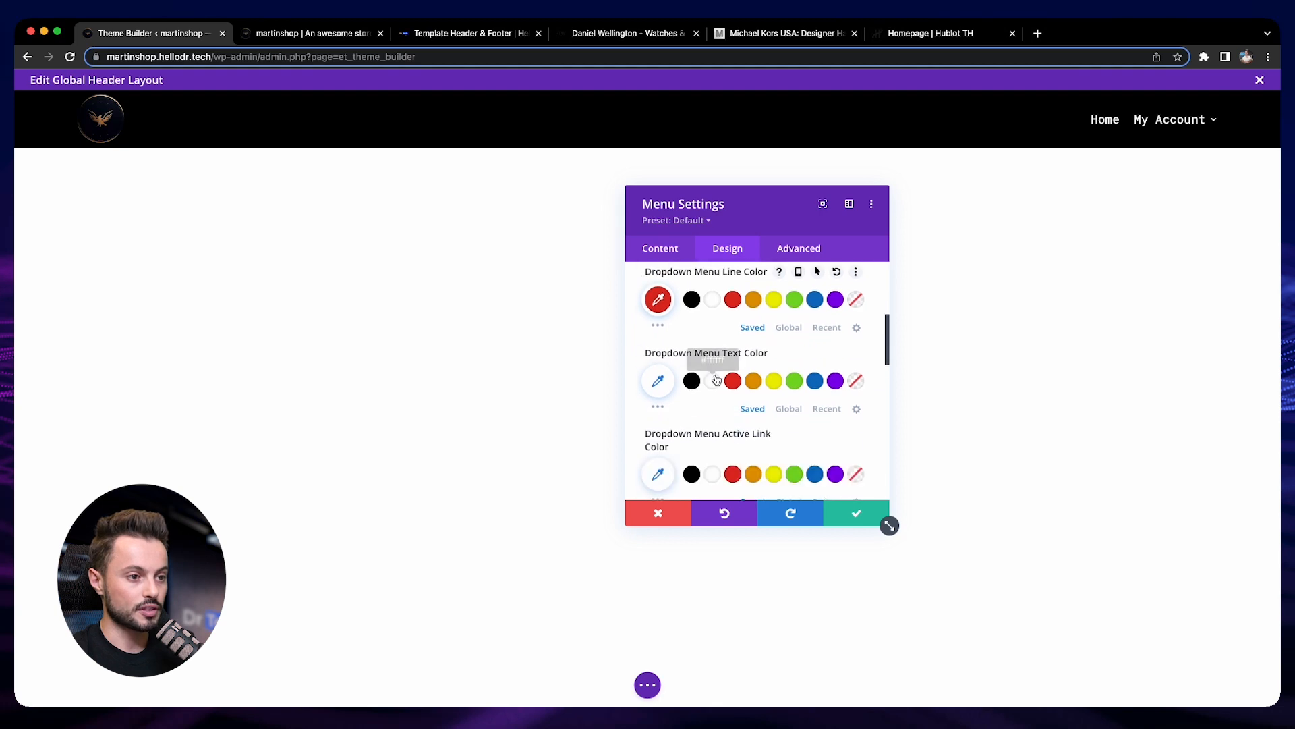
{"action": "left_click", "coordinate": [712, 380]}
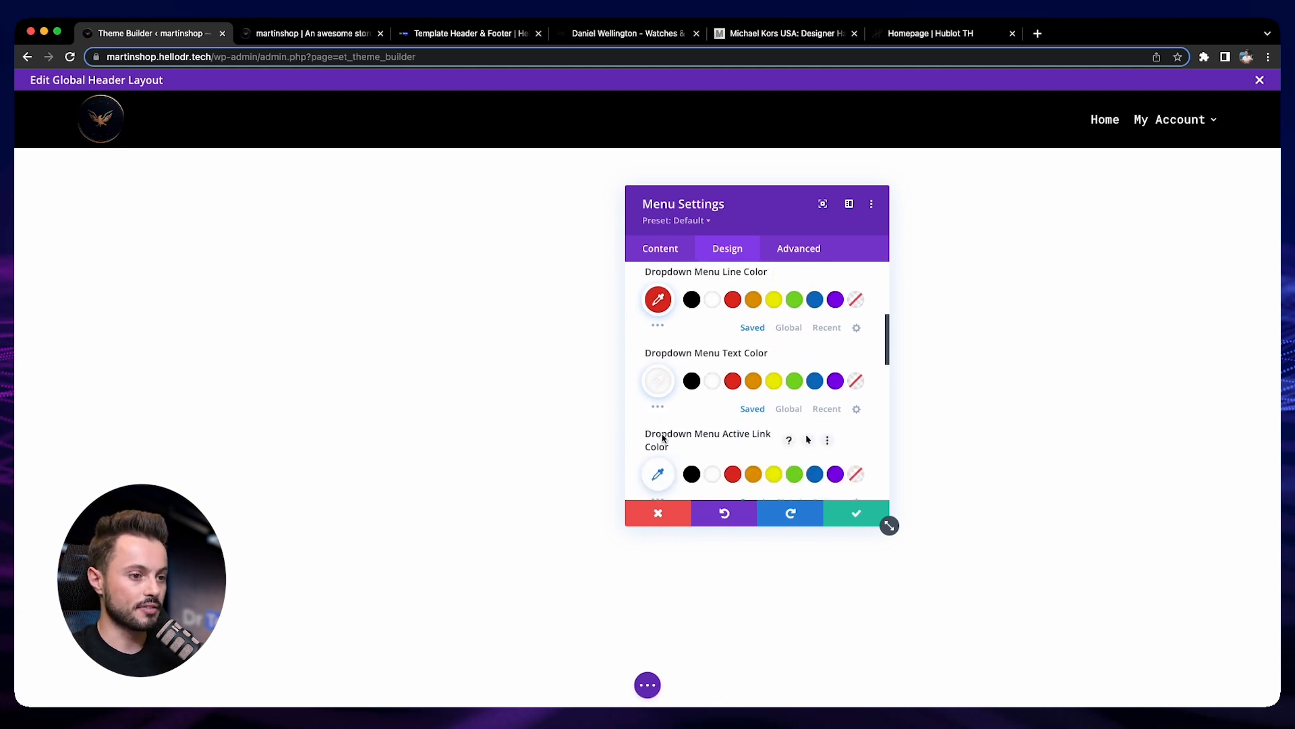
{"action": "left_click", "coordinate": [713, 474]}
{"action": "scroll", "coordinate": [681, 439], "scroll_direction": "down", "scroll_amount": 3}
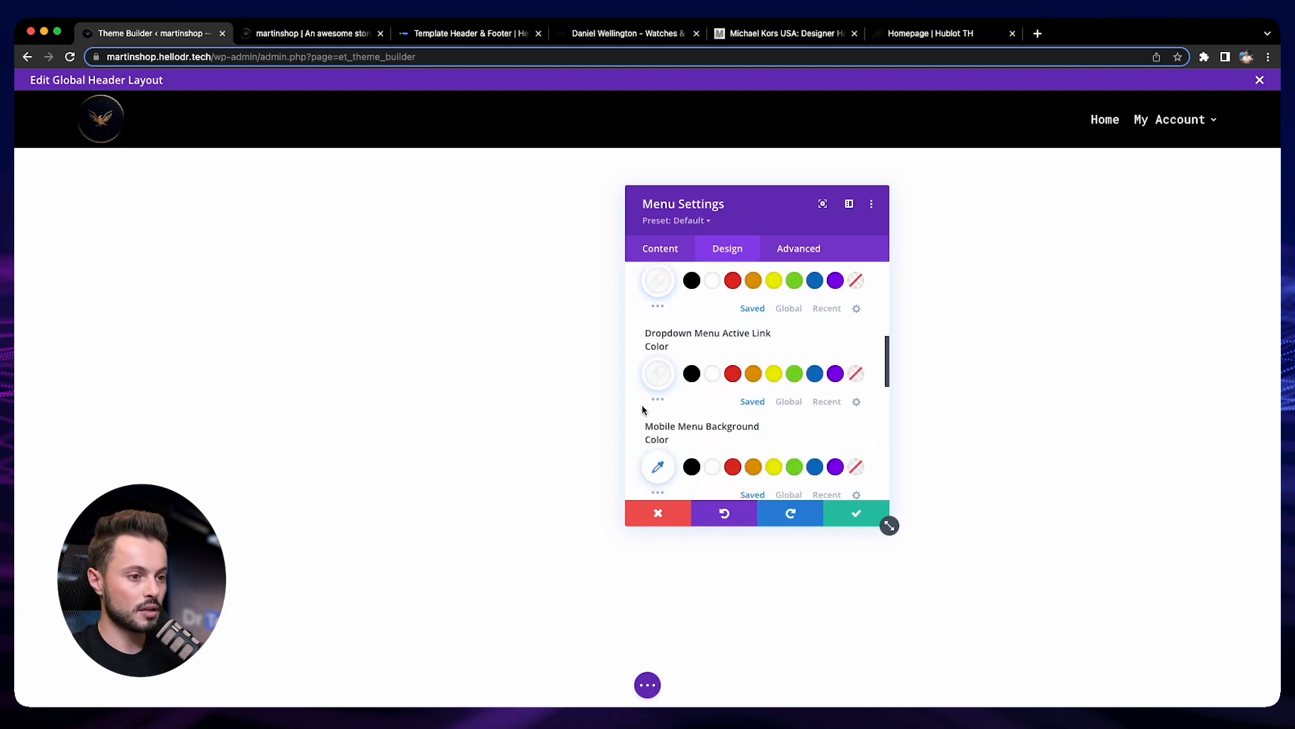
Step: Set the mobile menu's background color to black and its text color to white
{"action": "left_click", "coordinate": [692, 454]}
{"action": "scroll", "coordinate": [767, 418], "scroll_direction": "down", "scroll_amount": 2}
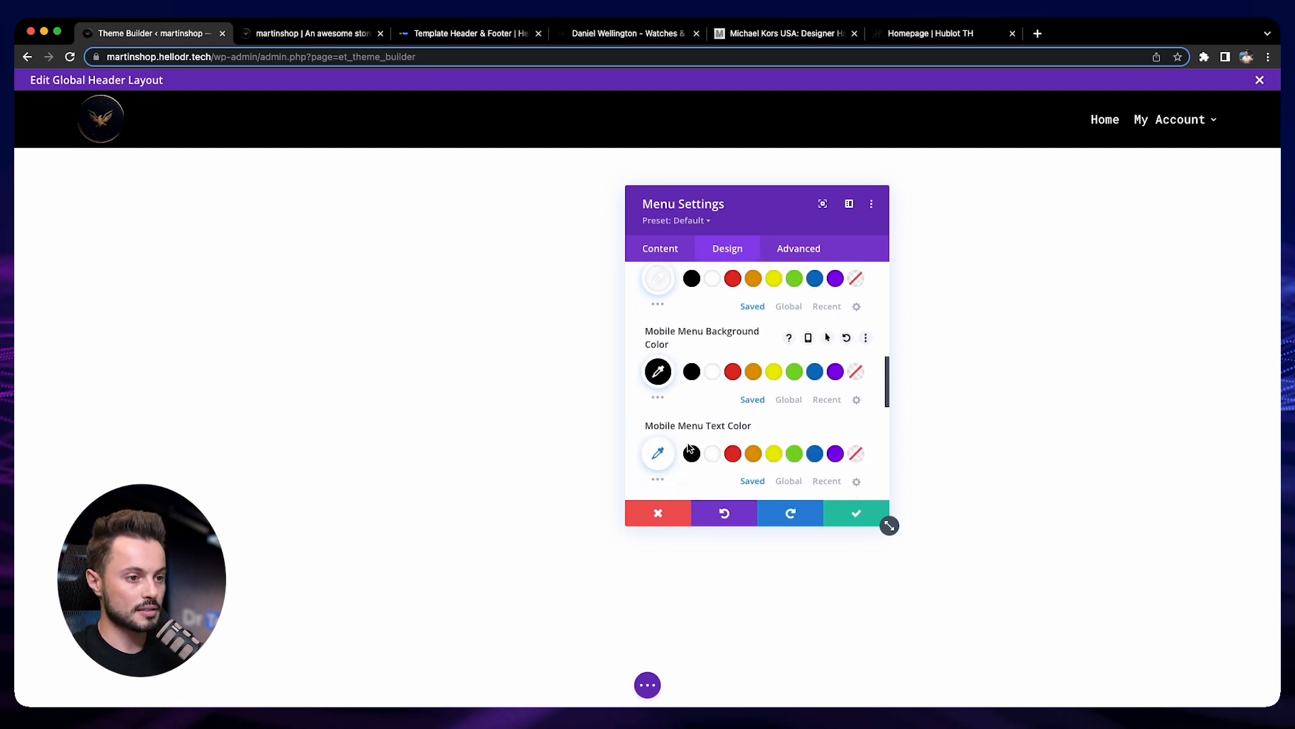
{"action": "left_click", "coordinate": [712, 454]}
{"action": "scroll", "coordinate": [644, 425], "scroll_direction": "down", "scroll_amount": 3}
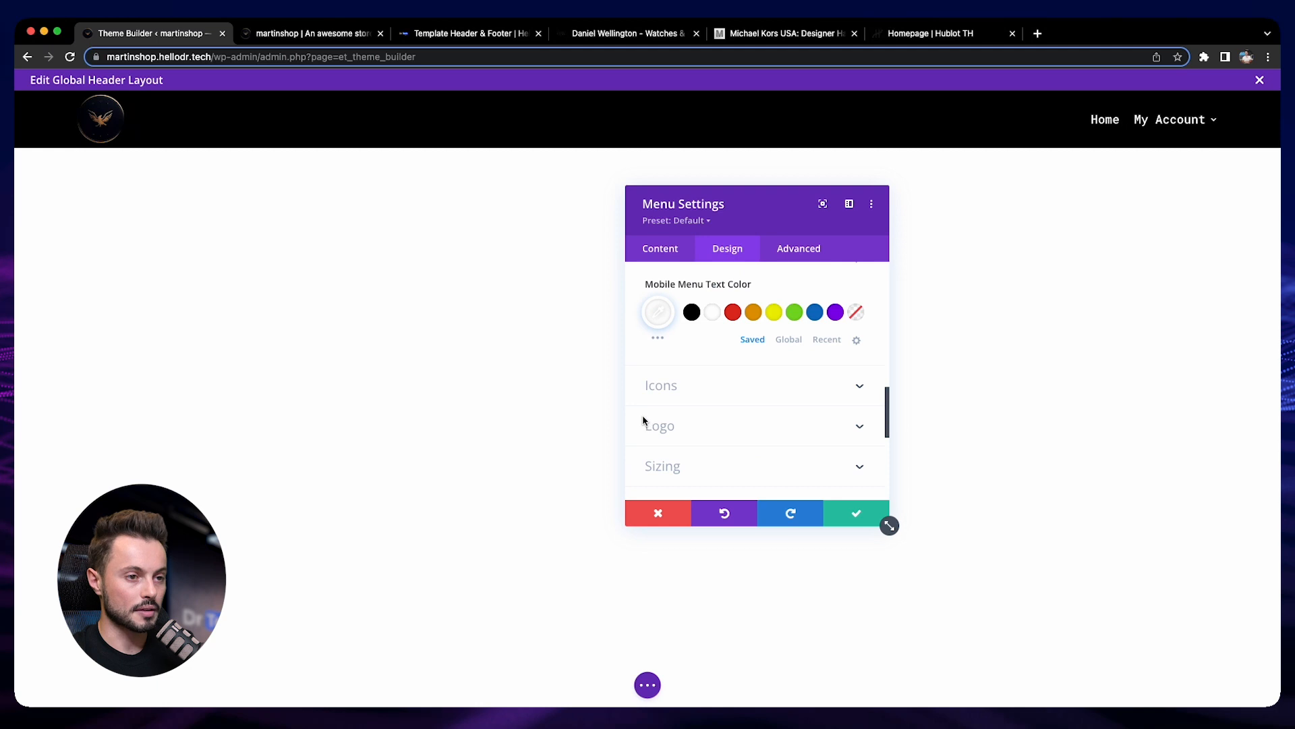
Step: Open the menu module's text design settings at the Menu Font option
{"action": "scroll", "coordinate": [645, 421], "scroll_direction": "up", "scroll_amount": 2}
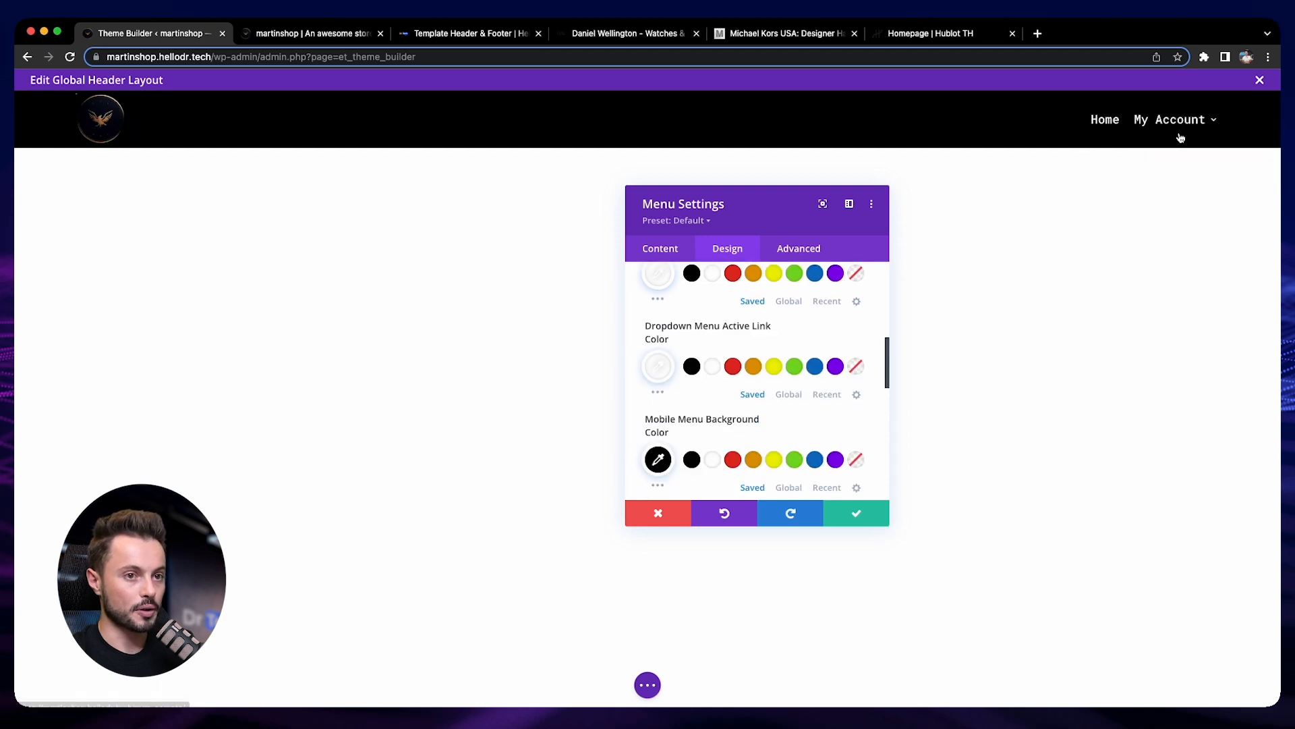
{"action": "scroll", "coordinate": [749, 391], "scroll_direction": "up", "scroll_amount": 5}
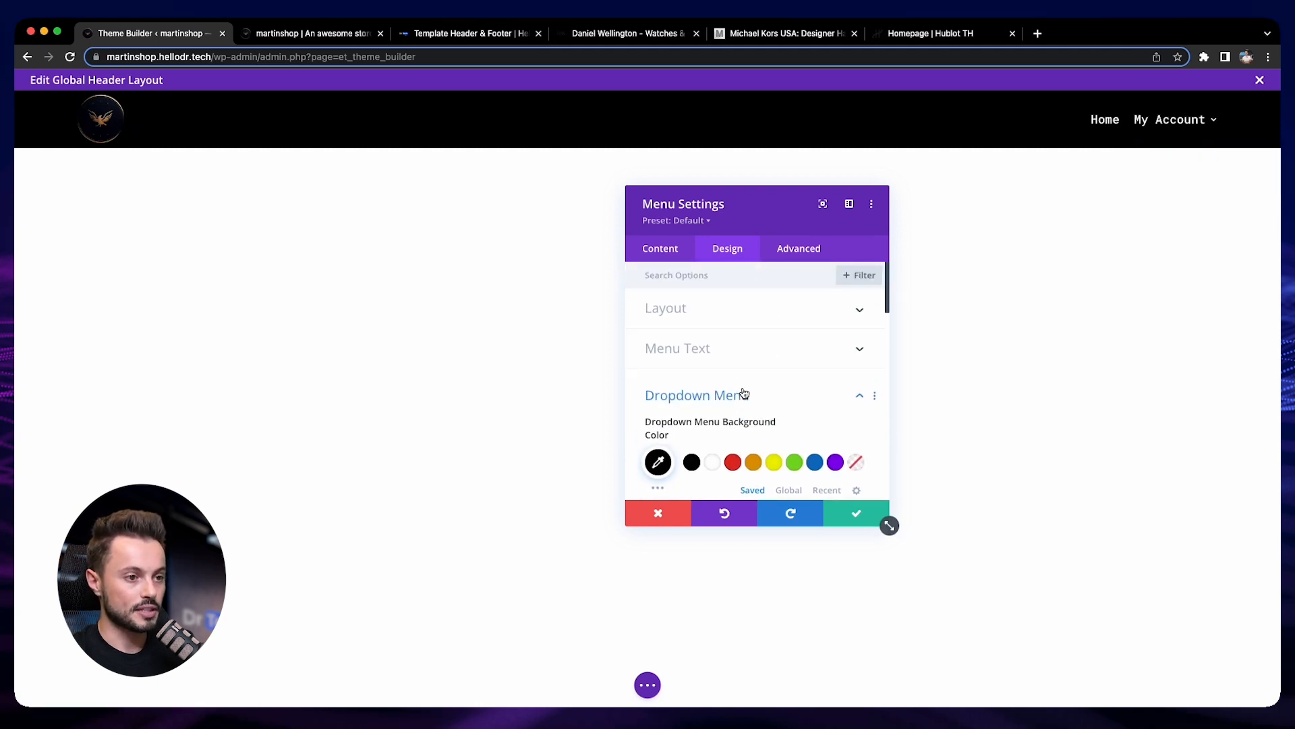
{"action": "left_click", "coordinate": [721, 359]}
{"action": "scroll", "coordinate": [711, 364], "scroll_direction": "down", "scroll_amount": 2}
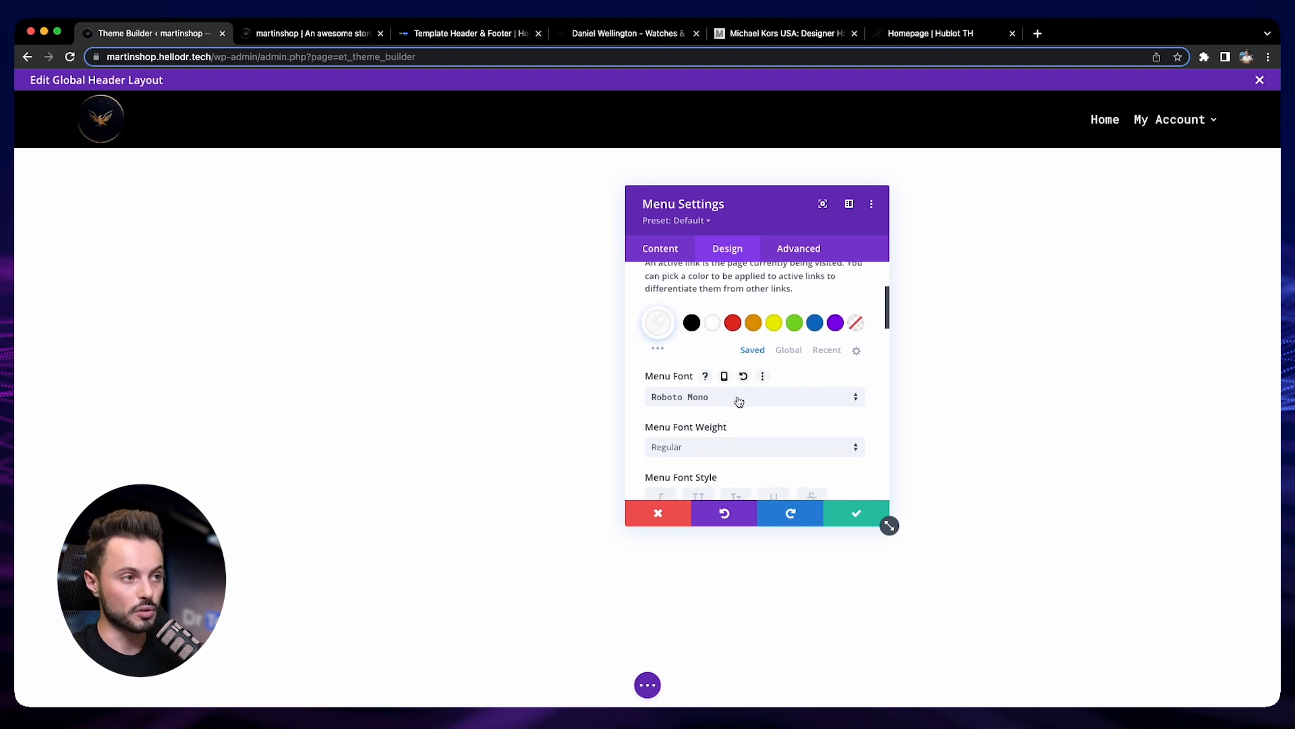
Step: Examine the homepage's banner and Latest Release section to compare their typography with the header menu
{"action": "key", "text": "ctrl+Tab"}
{"action": "scroll", "coordinate": [647, 503], "scroll_direction": "down", "scroll_amount": 3}
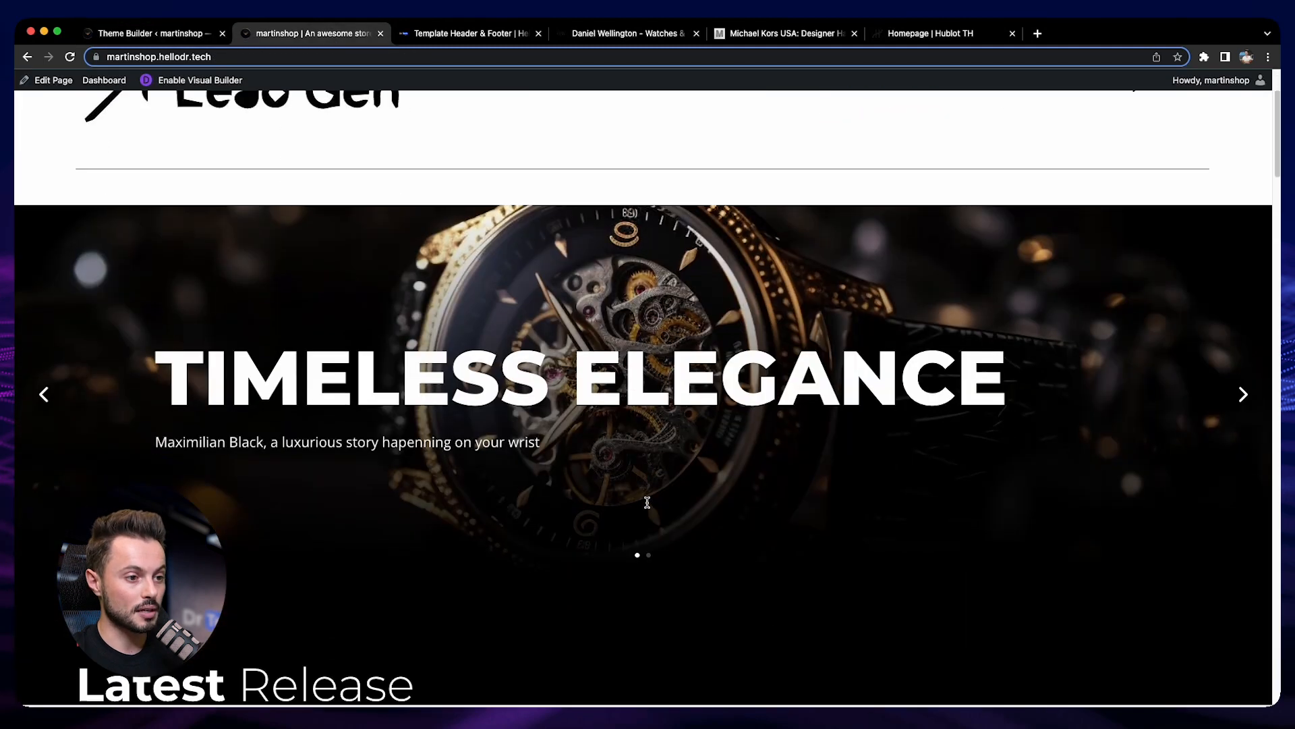
{"action": "scroll", "coordinate": [647, 502], "scroll_direction": "down", "scroll_amount": 1}
{"action": "scroll", "coordinate": [551, 458], "scroll_direction": "down", "scroll_amount": 3}
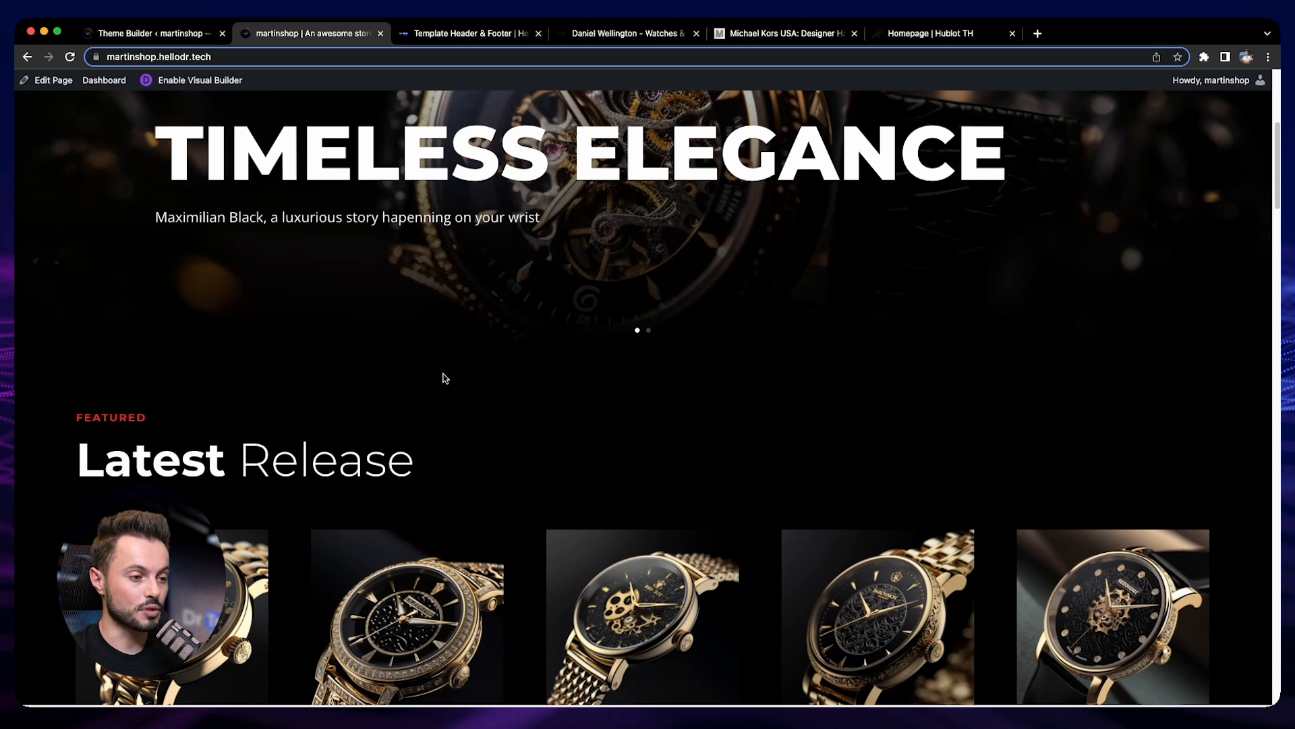
{"action": "scroll", "coordinate": [521, 601], "scroll_direction": "down", "scroll_amount": 3}
{"action": "scroll", "coordinate": [58, 344], "scroll_direction": "up", "scroll_amount": 7}
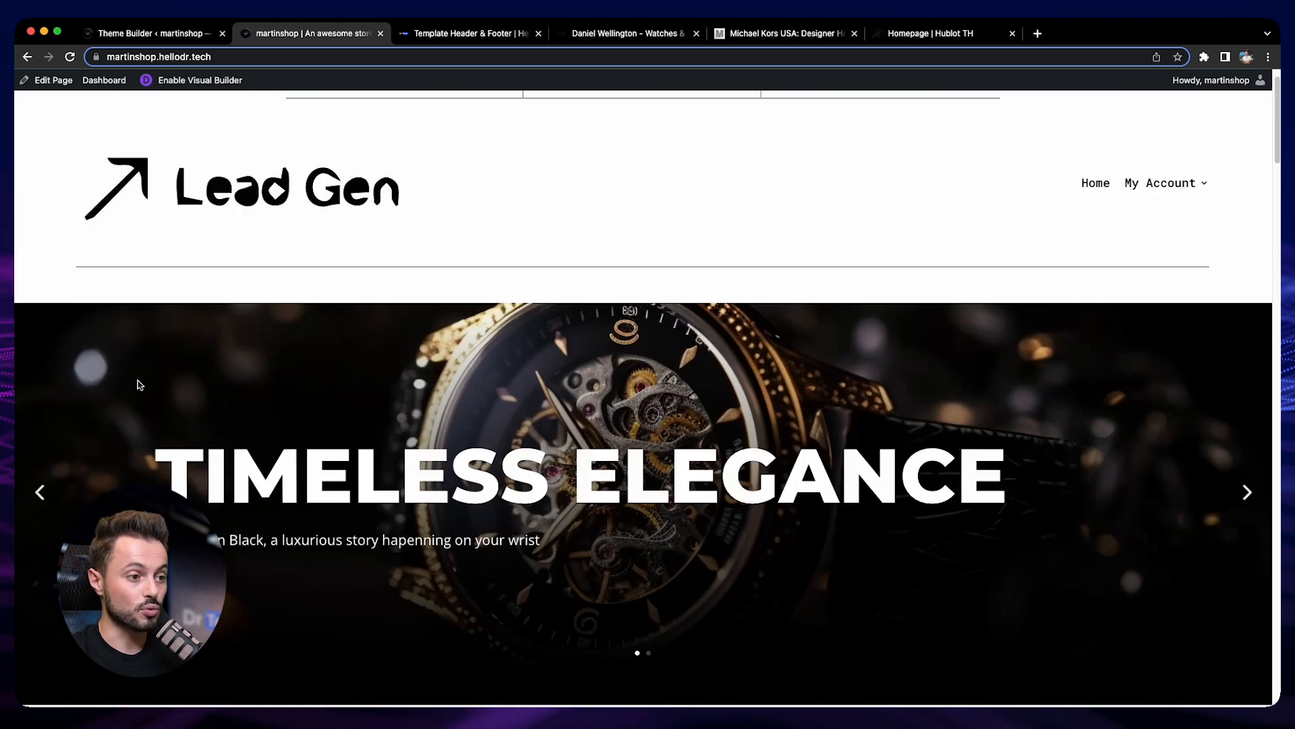
{"action": "scroll", "coordinate": [137, 383], "scroll_direction": "down", "scroll_amount": 6}
{"action": "scroll", "coordinate": [336, 404], "scroll_direction": "down", "scroll_amount": 1}
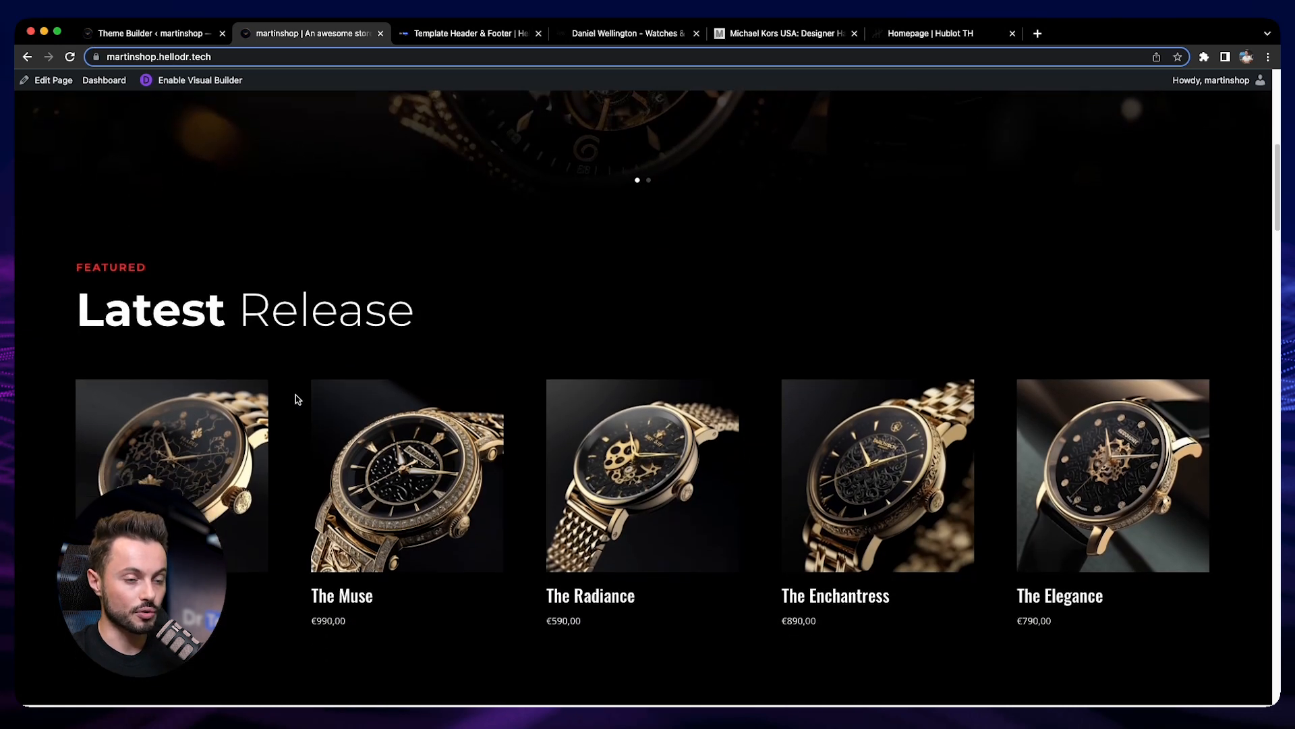
Step: Open the homepage in the Visual Builder and check the Heading 2 font of the Latest Release text module
{"action": "left_click", "coordinate": [195, 80]}
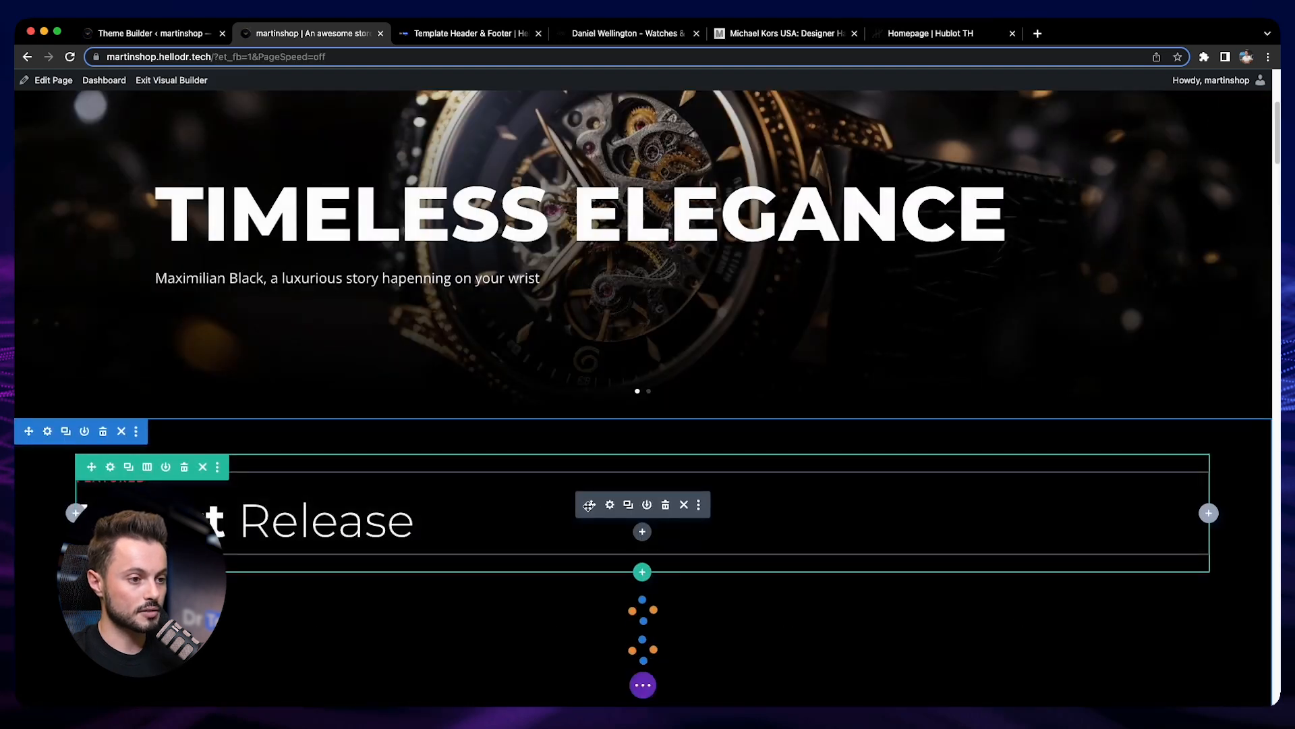
{"action": "left_click", "coordinate": [612, 505]}
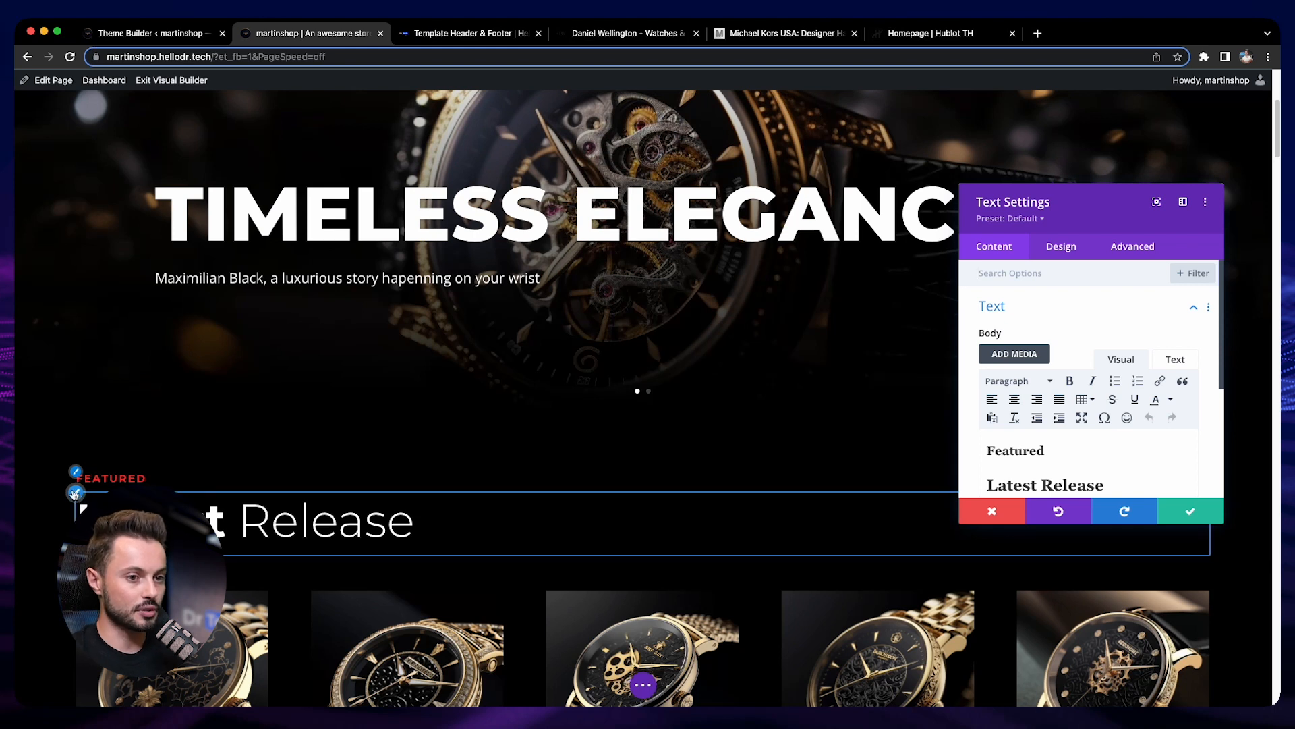
{"action": "left_click", "coordinate": [1061, 246]}
{"action": "left_click", "coordinate": [1033, 314]}
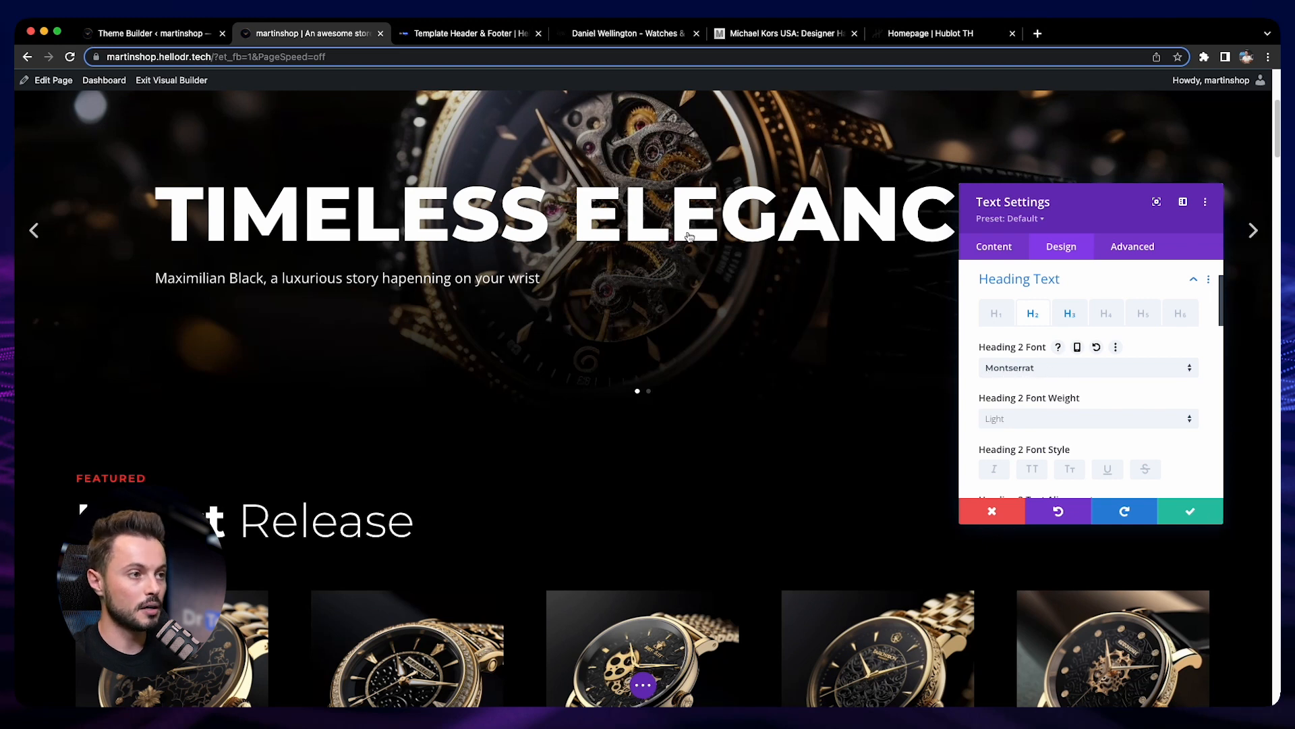
Step: Set the header menu's font to Montserrat in the Theme Builder and apply the menu module's settings
{"action": "left_click", "coordinate": [189, 37]}
{"action": "left_click", "coordinate": [735, 400]}
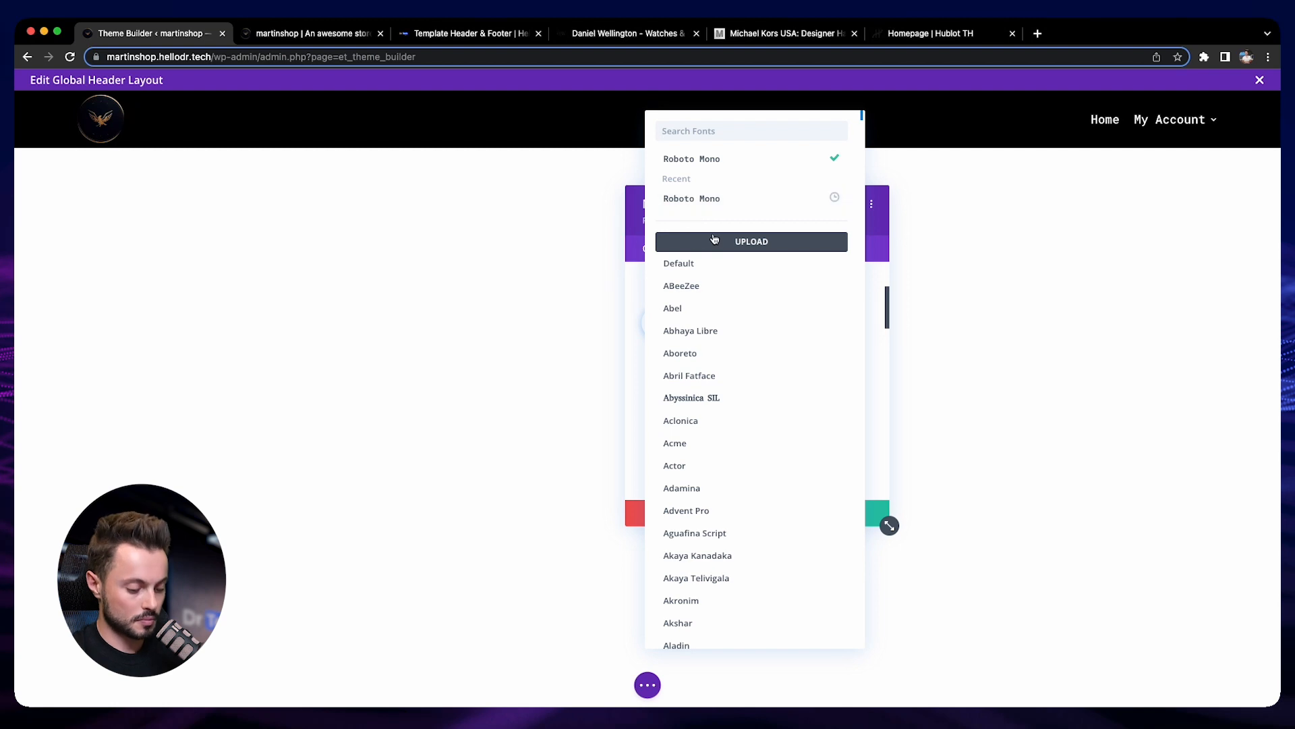
{"action": "type", "text": "mont"}
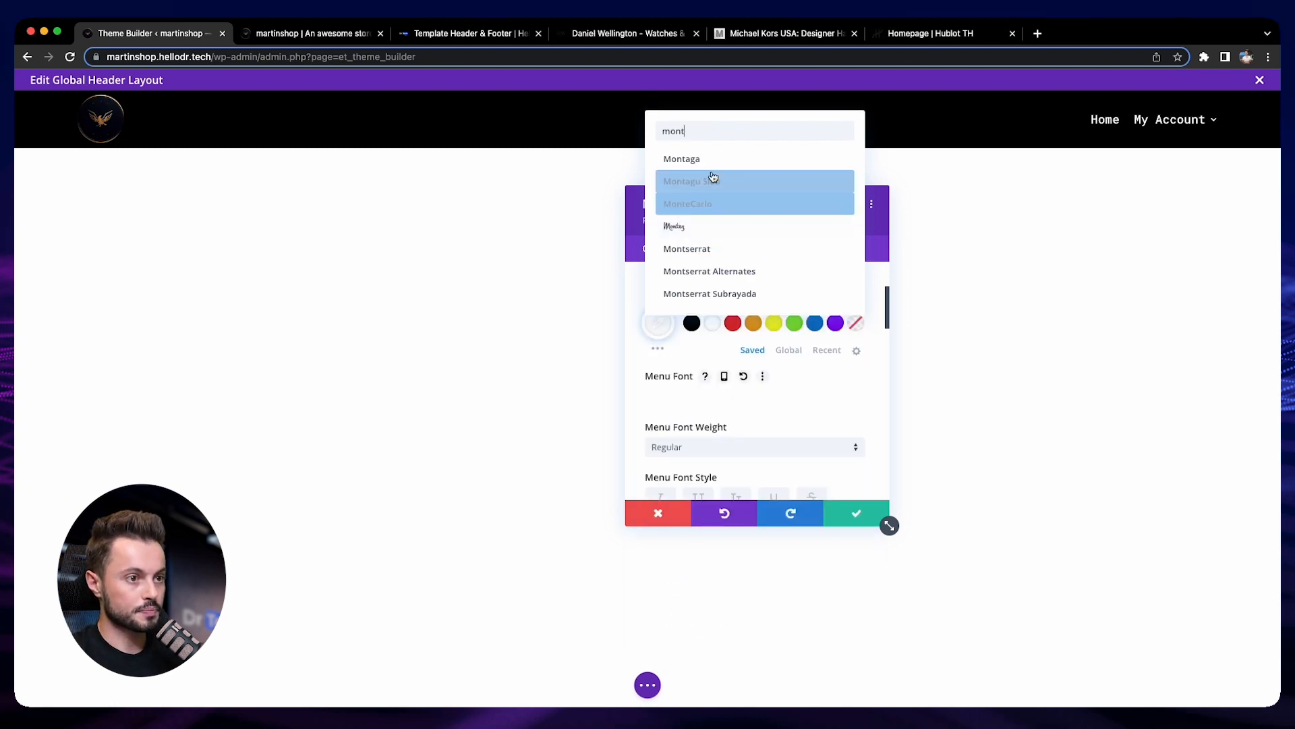
{"action": "left_click", "coordinate": [753, 249]}
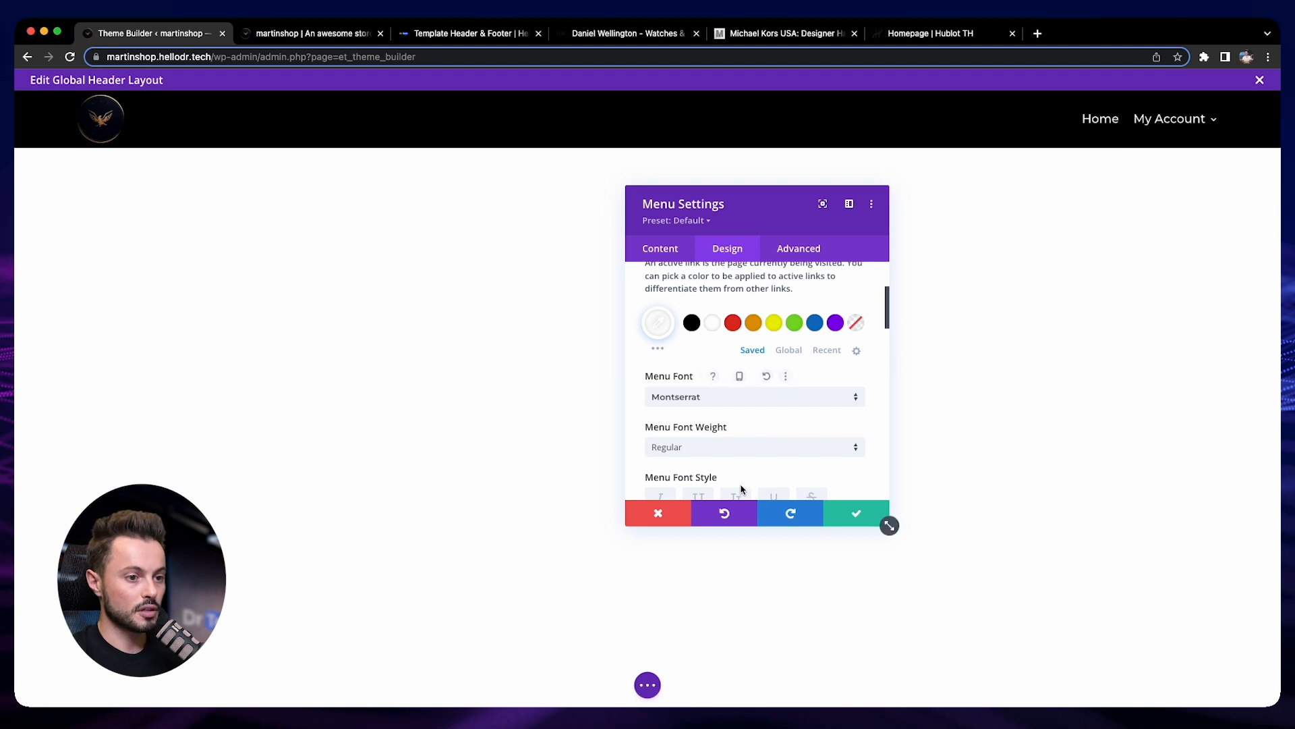
{"action": "left_click", "coordinate": [847, 516]}
Step: Exit the homepage's Visual Builder and check the customized header on the live page
{"action": "key", "text": "ctrl+Tab"}
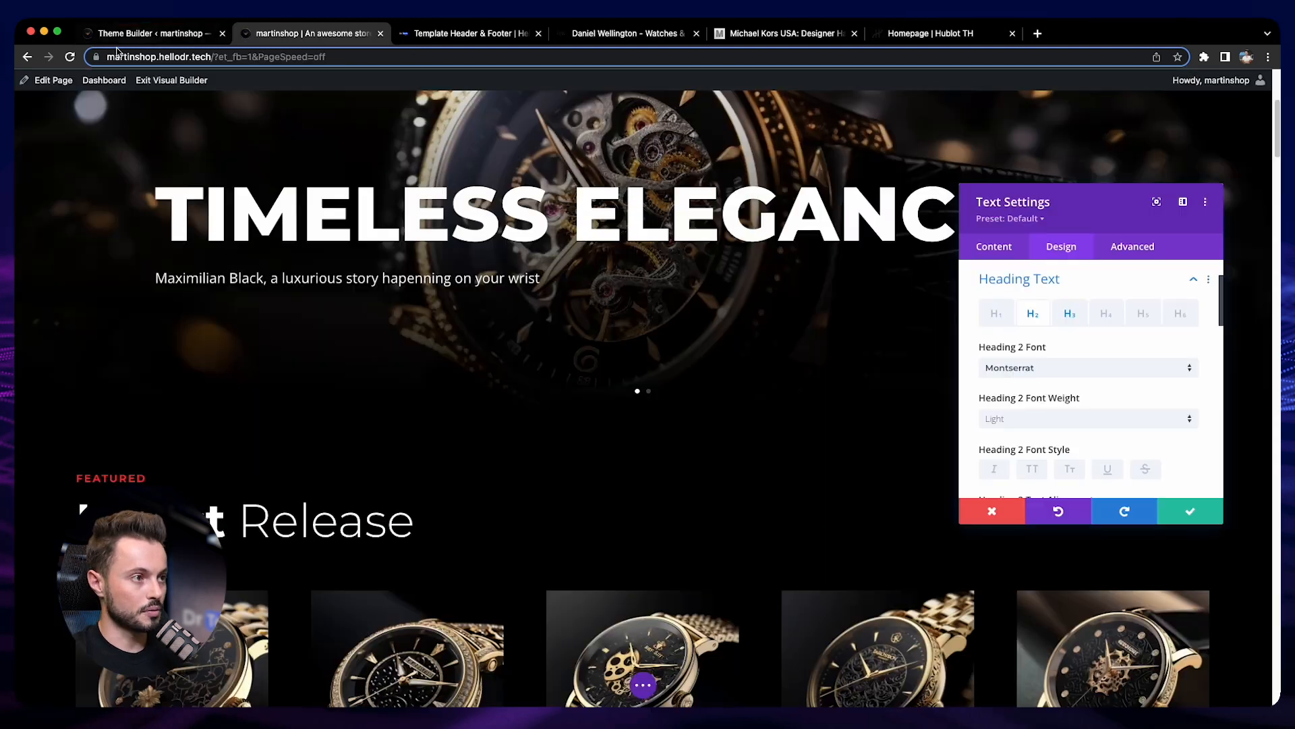
{"action": "left_click", "coordinate": [172, 80]}
{"action": "left_click", "coordinate": [578, 471]}
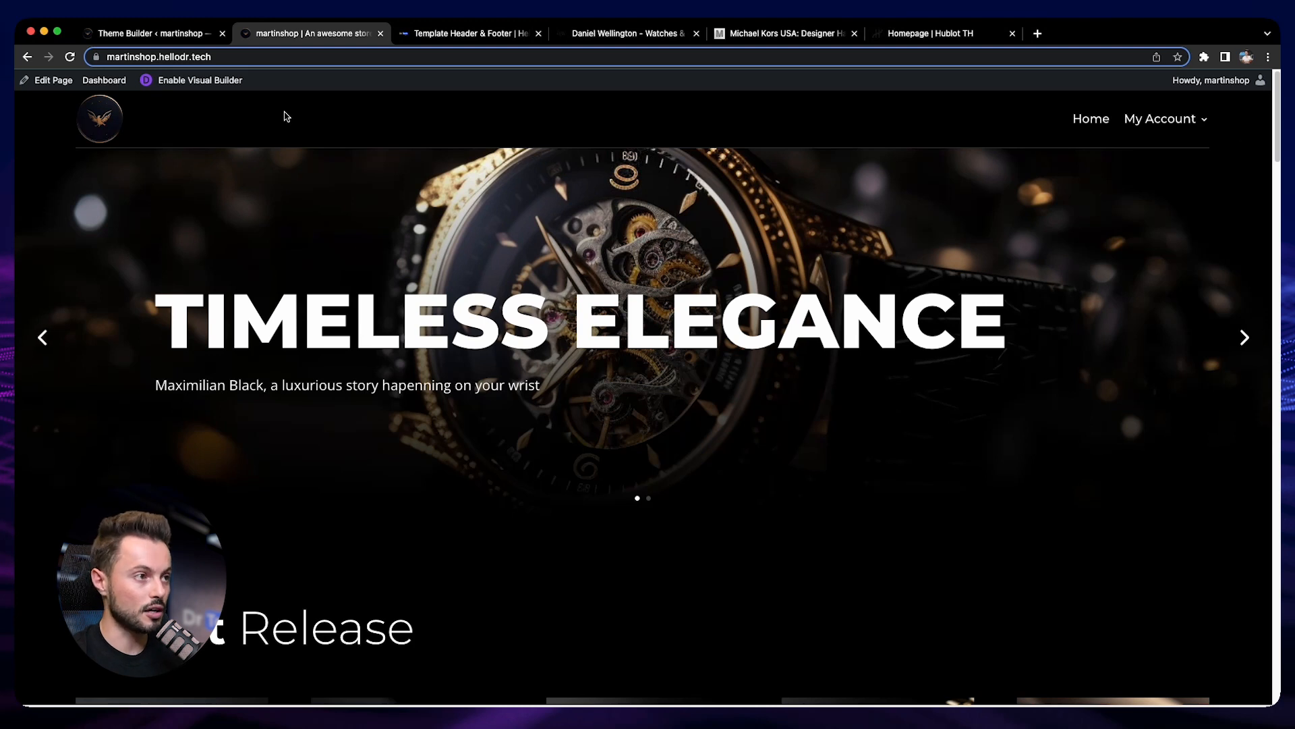
Step: Enable the shopping cart and search icons in the global header's menu module, with the cart quantity left off
{"action": "left_click", "coordinate": [149, 33]}
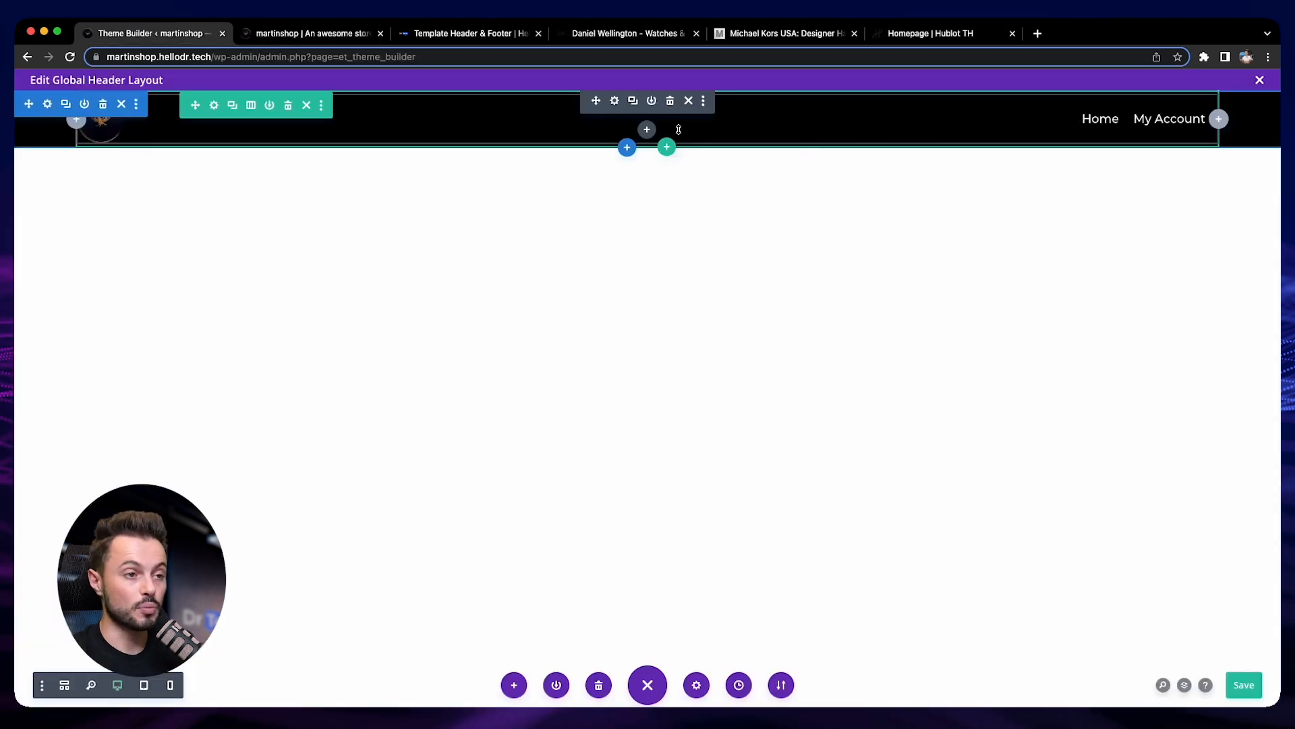
{"action": "left_click", "coordinate": [615, 101]}
{"action": "scroll", "coordinate": [686, 405], "scroll_direction": "down", "scroll_amount": 1}
{"action": "left_click", "coordinate": [750, 390]}
{"action": "scroll", "coordinate": [749, 386], "scroll_direction": "down", "scroll_amount": 2}
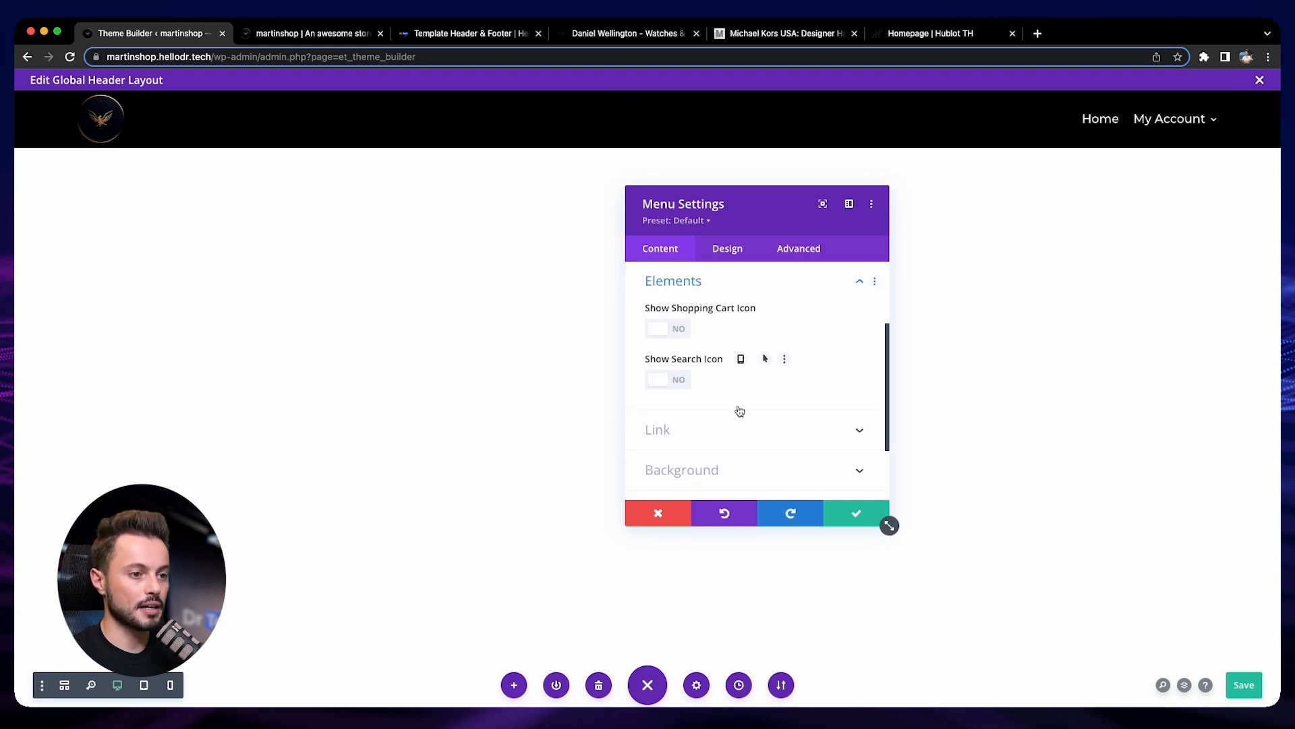
{"action": "left_click", "coordinate": [676, 331]}
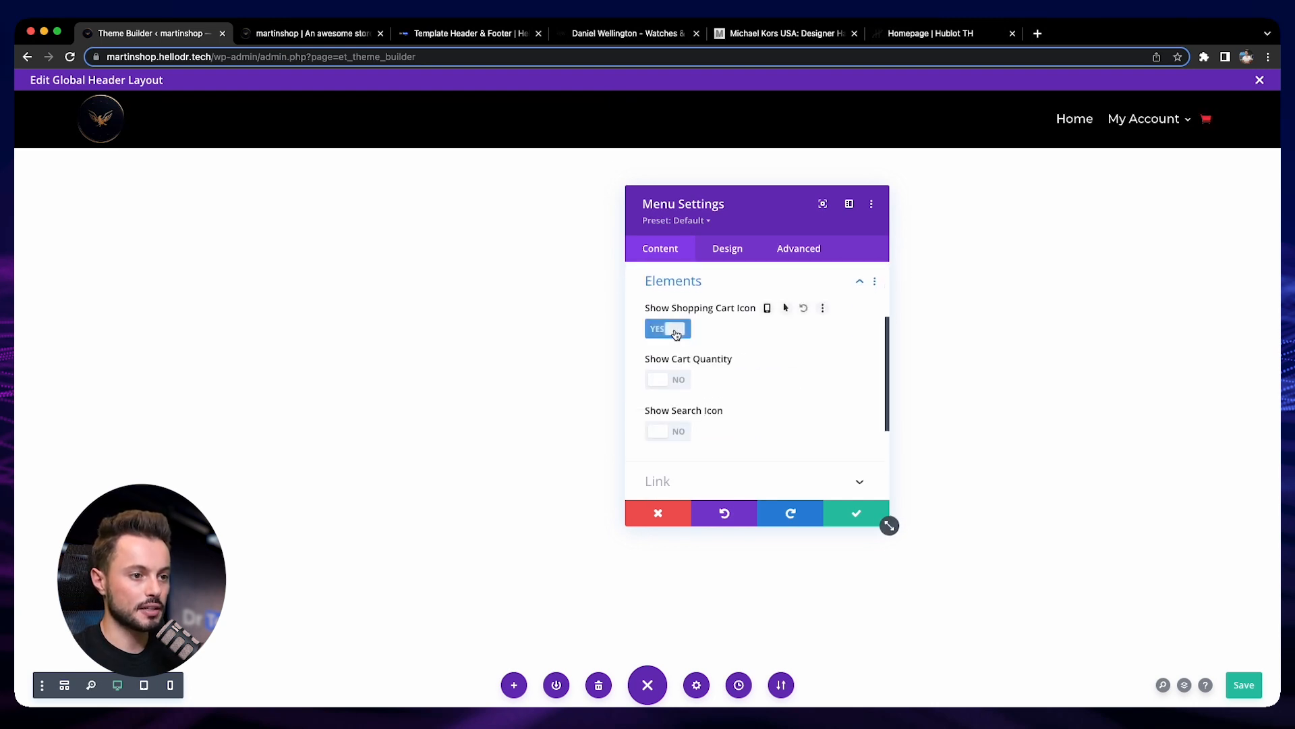
{"action": "left_click", "coordinate": [677, 432]}
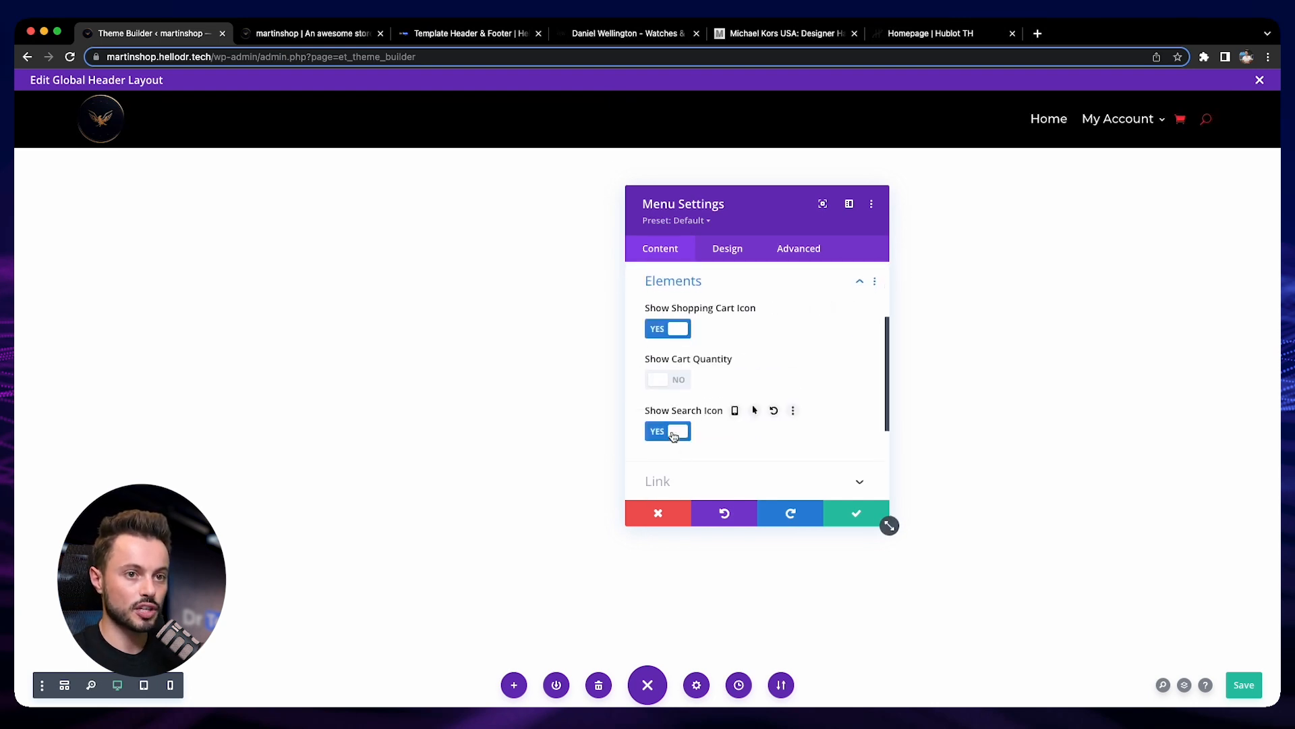
{"action": "left_click", "coordinate": [661, 379]}
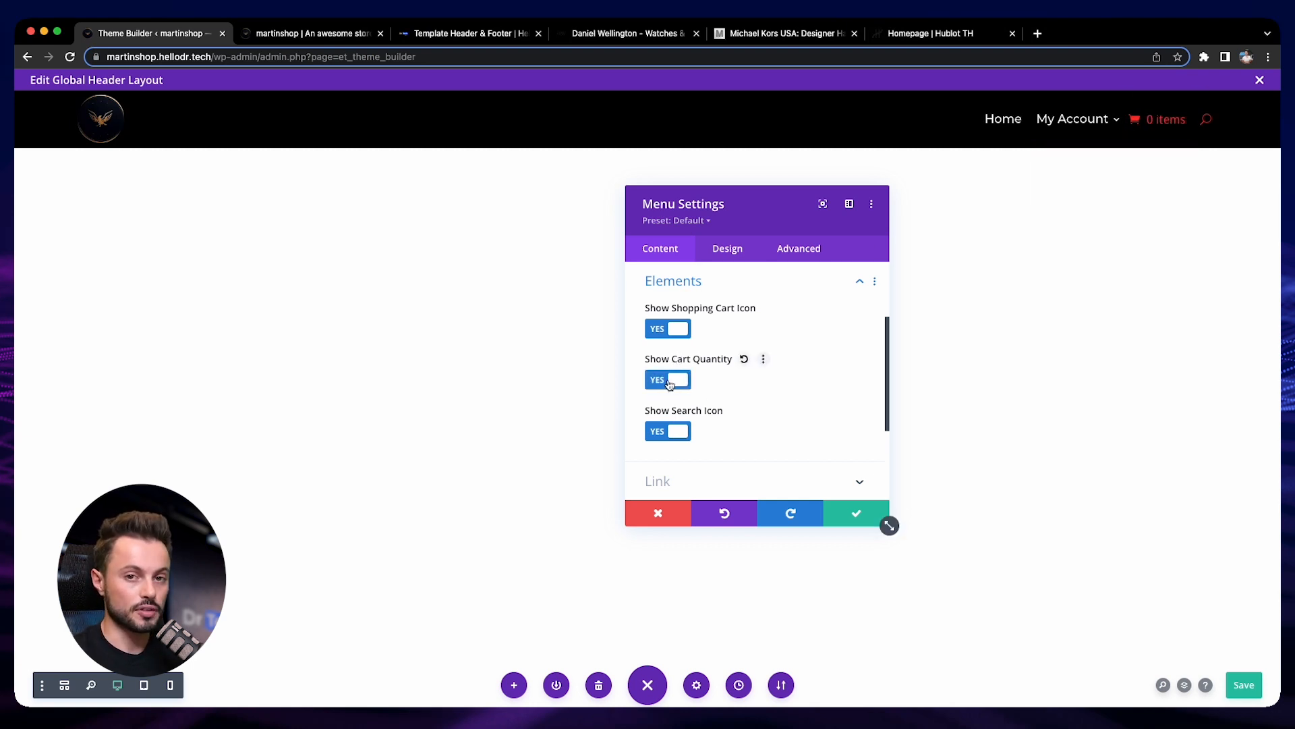
{"action": "left_click", "coordinate": [670, 383]}
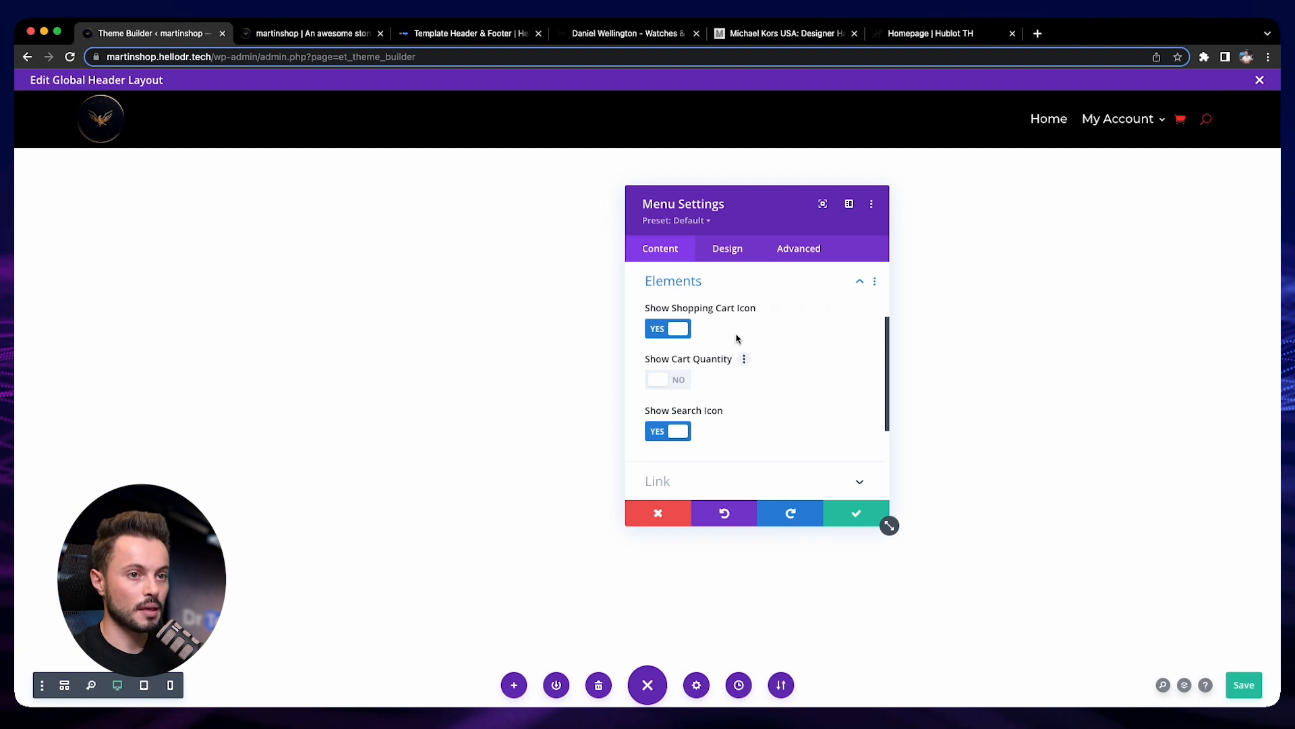
Step: Set the header's shopping cart icon and search icon colors to white (#ffffff)
{"action": "left_click", "coordinate": [1207, 122]}
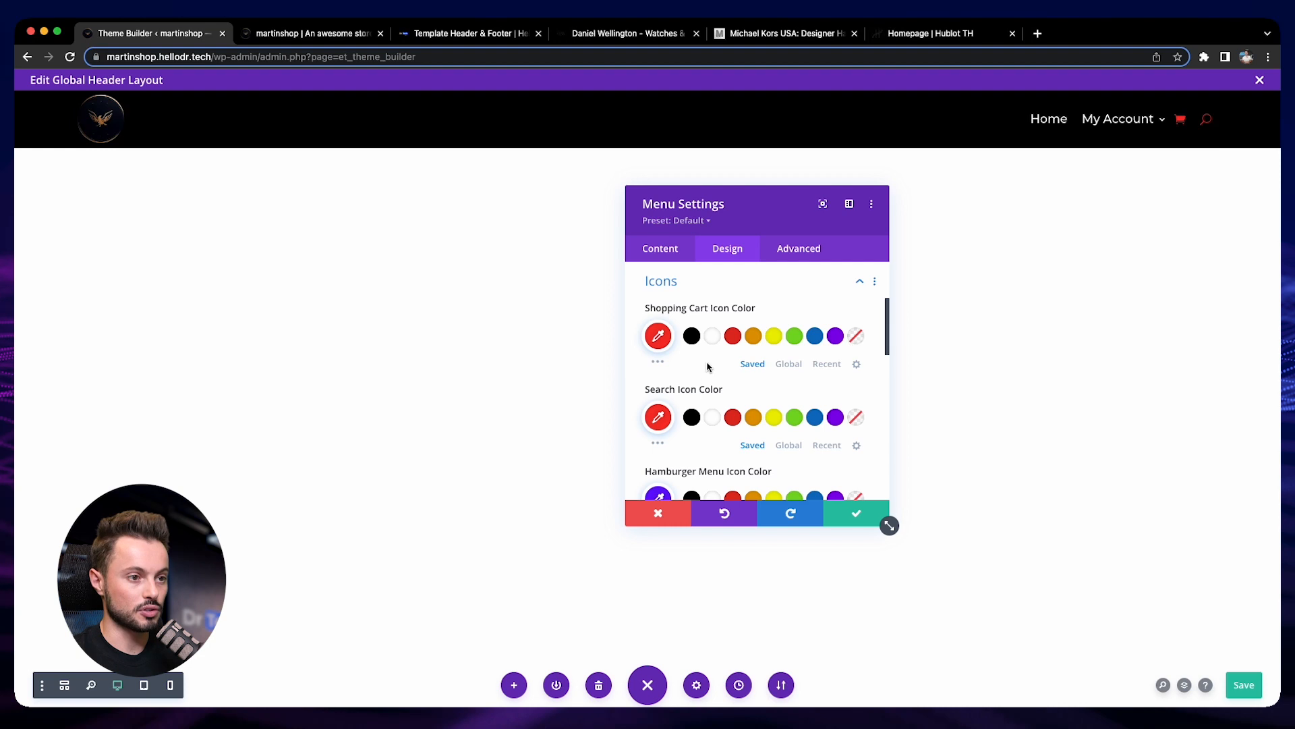
{"action": "left_click", "coordinate": [712, 336]}
{"action": "left_click", "coordinate": [712, 418]}
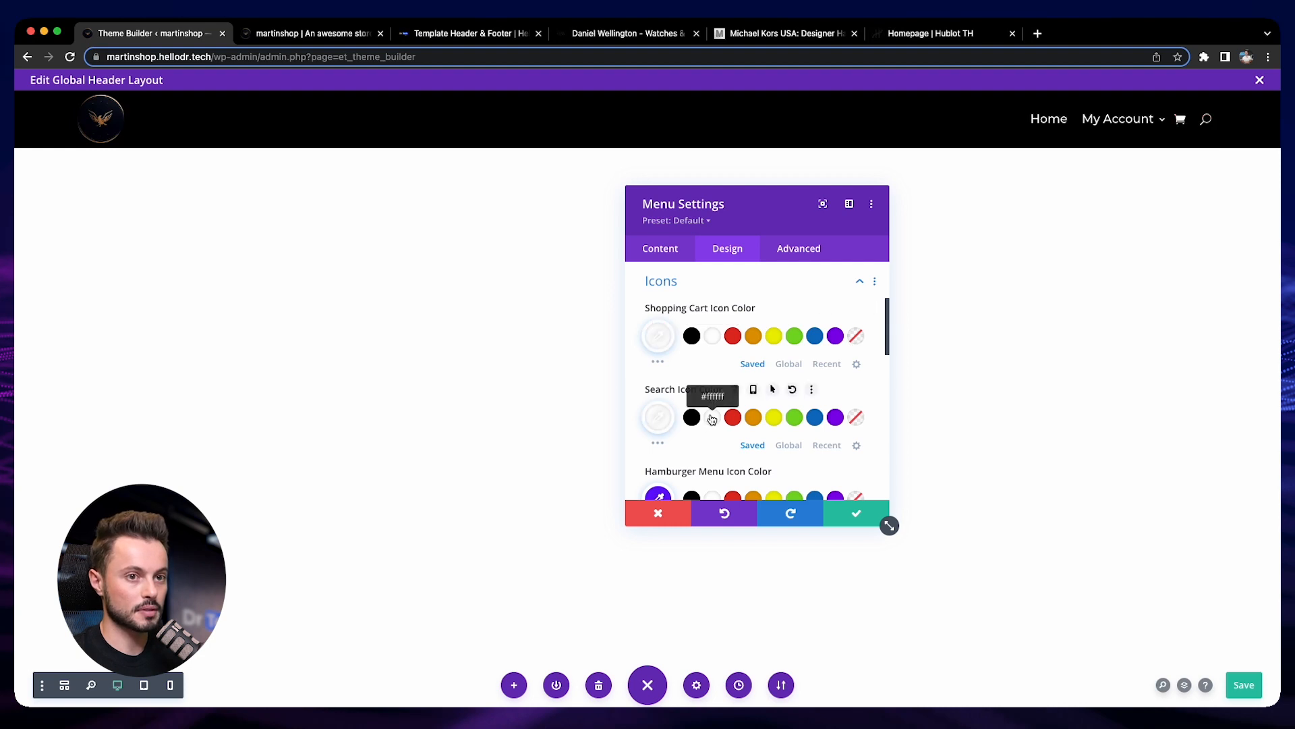
Step: Preview the header in tablet view with the menu settings window moved aside and check the hamburger menu icon's color options
{"action": "scroll", "coordinate": [762, 419], "scroll_direction": "down", "scroll_amount": 1}
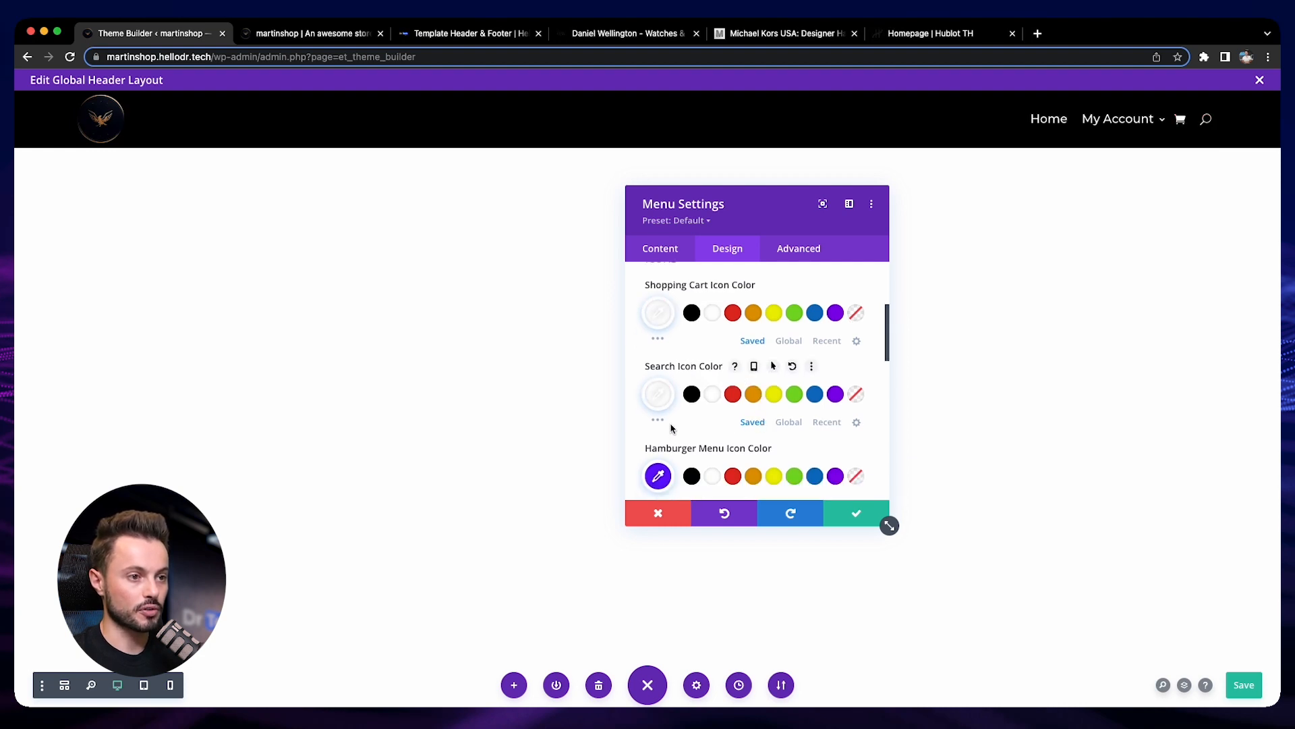
{"action": "scroll", "coordinate": [671, 428], "scroll_direction": "down", "scroll_amount": 1}
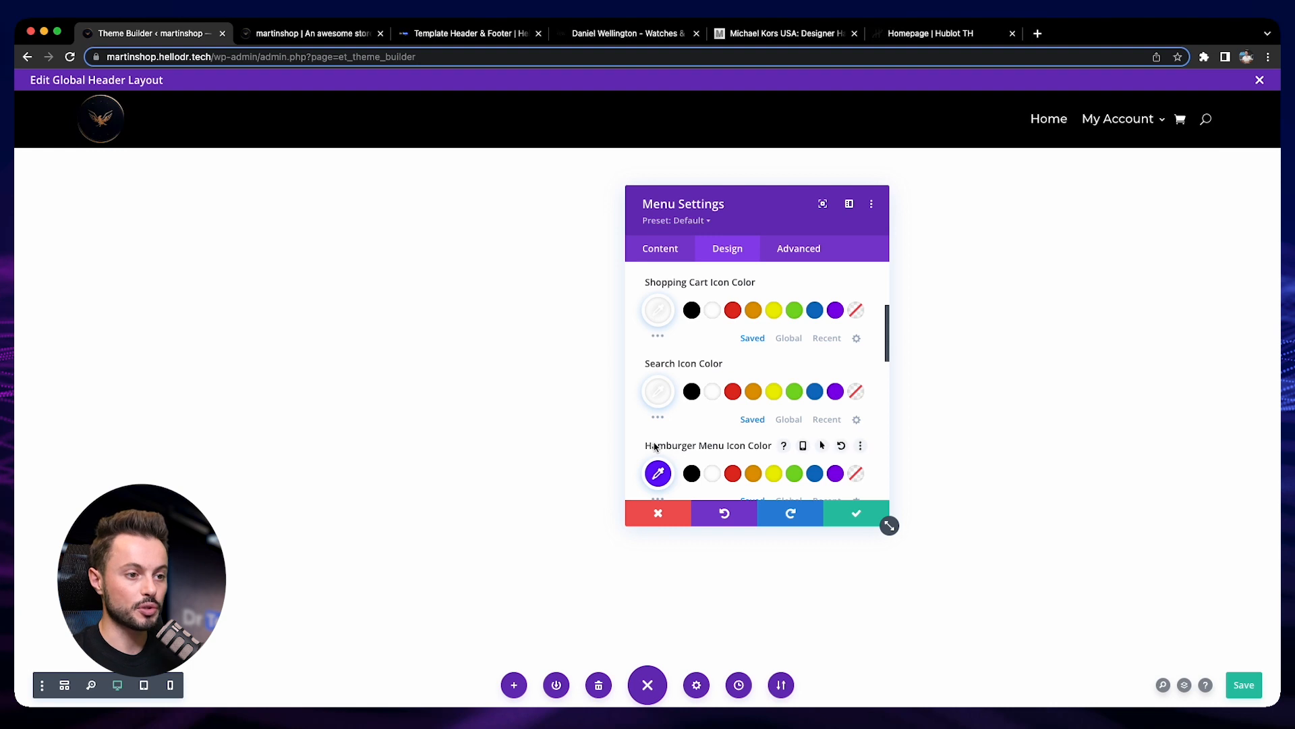
{"action": "left_click", "coordinate": [144, 693]}
{"action": "left_click_drag", "start_coordinate": [773, 210], "coordinate": [272, 268]}
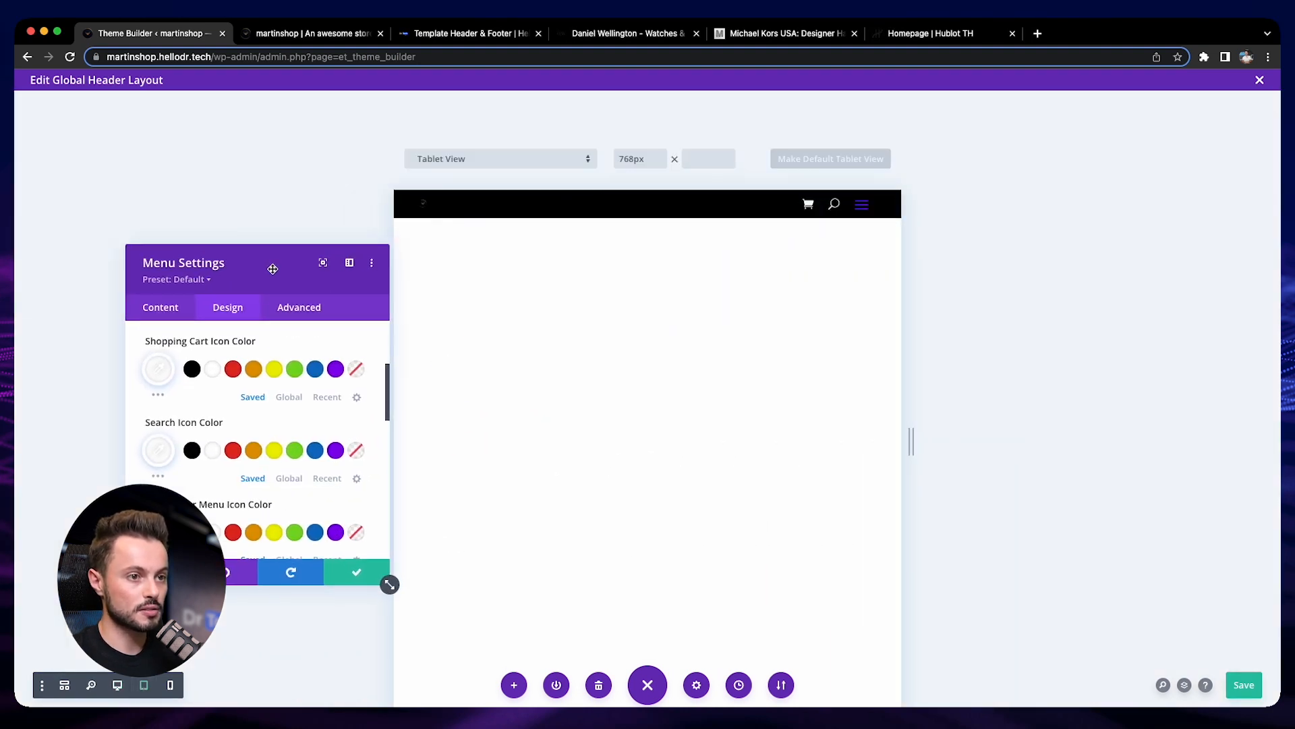
{"action": "scroll", "coordinate": [388, 579], "scroll_direction": "down", "scroll_amount": 1}
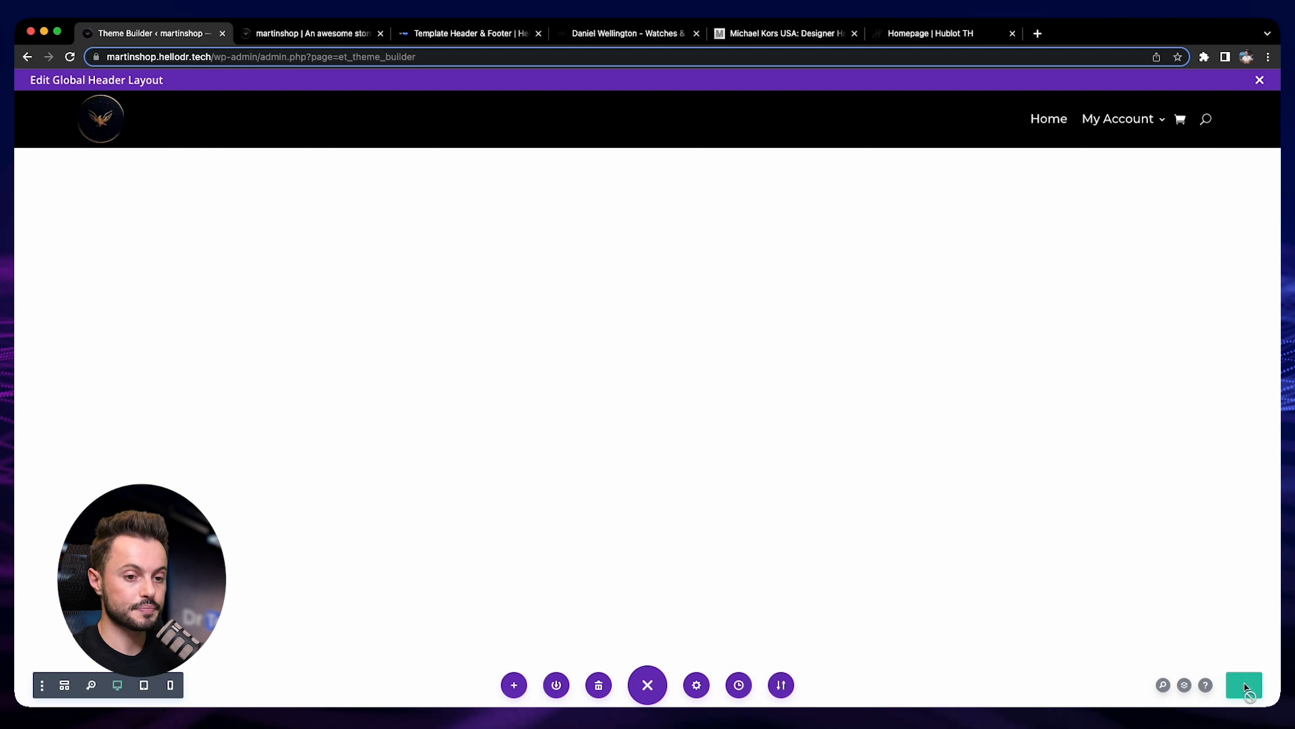
Step: Reload the live homepage and examine how the header with cart and search icons fits the page's sections
{"action": "left_click", "coordinate": [304, 34]}
{"action": "left_click", "coordinate": [69, 58]}
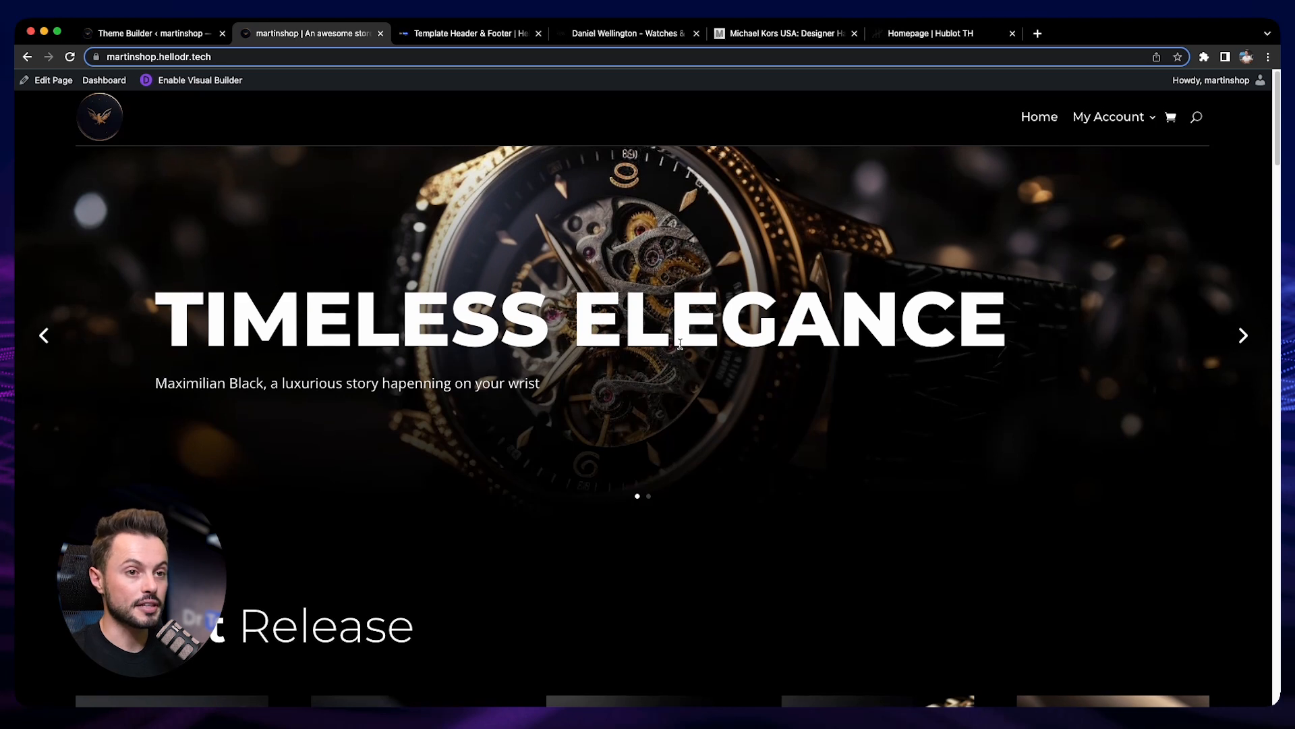
{"action": "scroll", "coordinate": [682, 337], "scroll_direction": "down", "scroll_amount": 7}
{"action": "scroll", "coordinate": [679, 347], "scroll_direction": "down", "scroll_amount": 6}
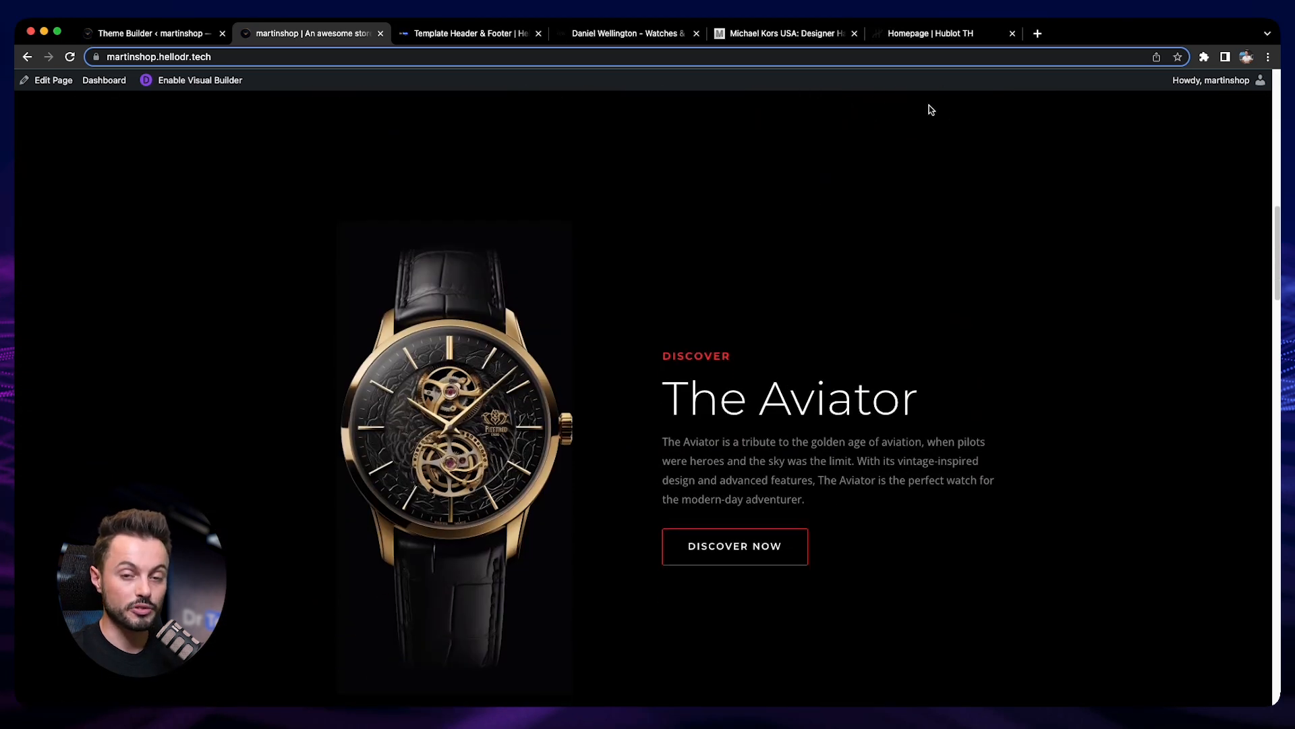
{"action": "scroll", "coordinate": [948, 386], "scroll_direction": "down", "scroll_amount": 8}
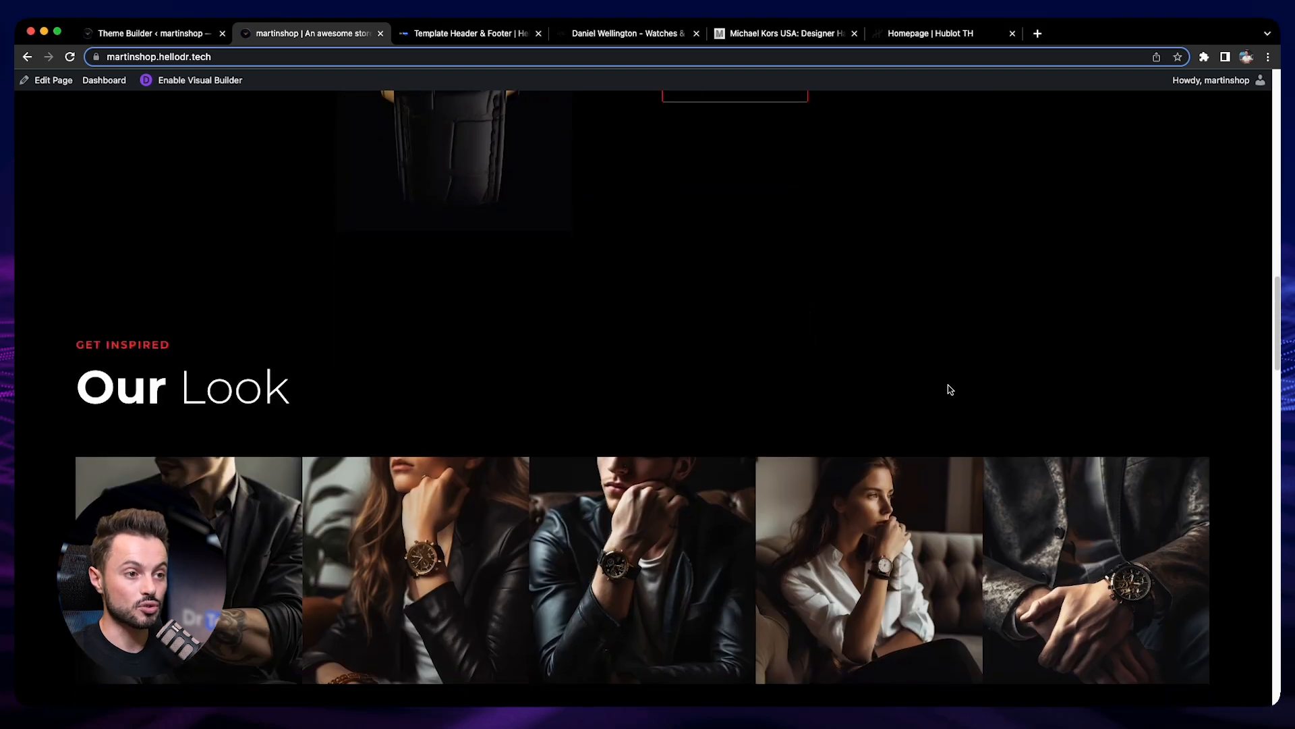
{"action": "scroll", "coordinate": [748, 293], "scroll_direction": "up", "scroll_amount": 8}
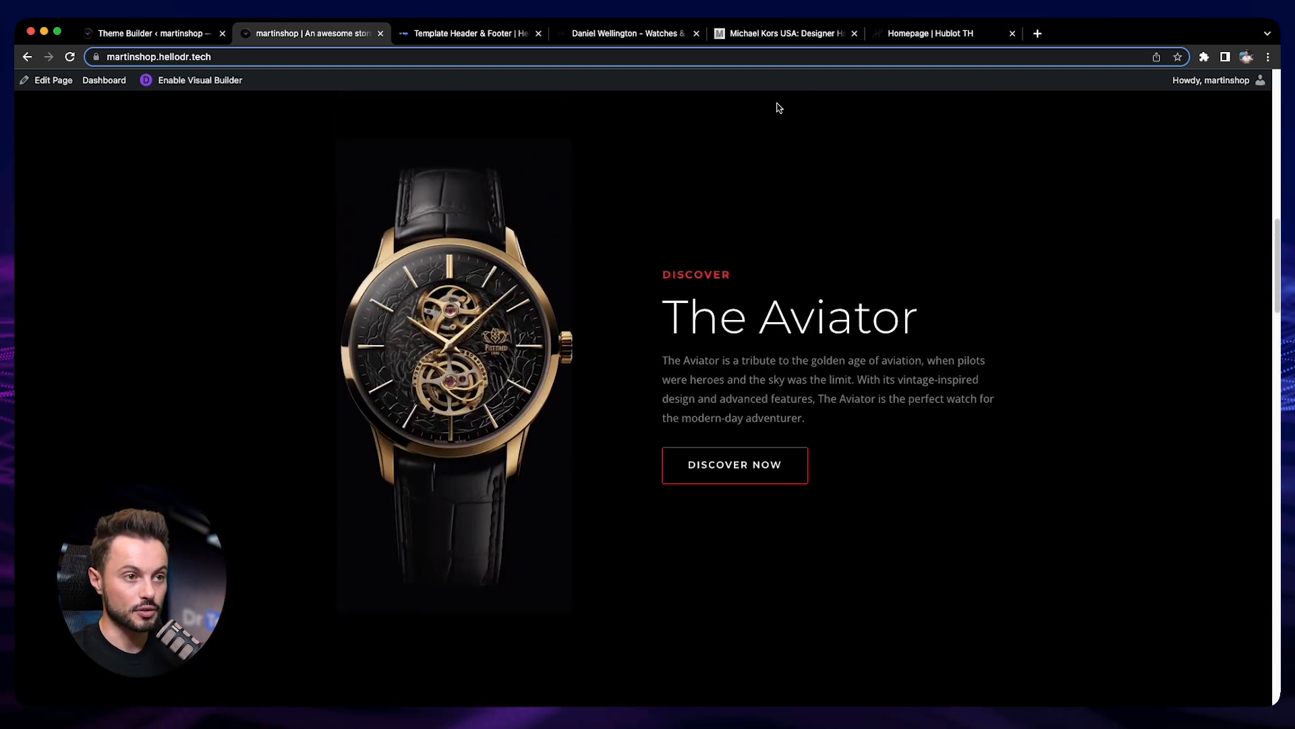
{"action": "scroll", "coordinate": [892, 355], "scroll_direction": "up", "scroll_amount": 15}
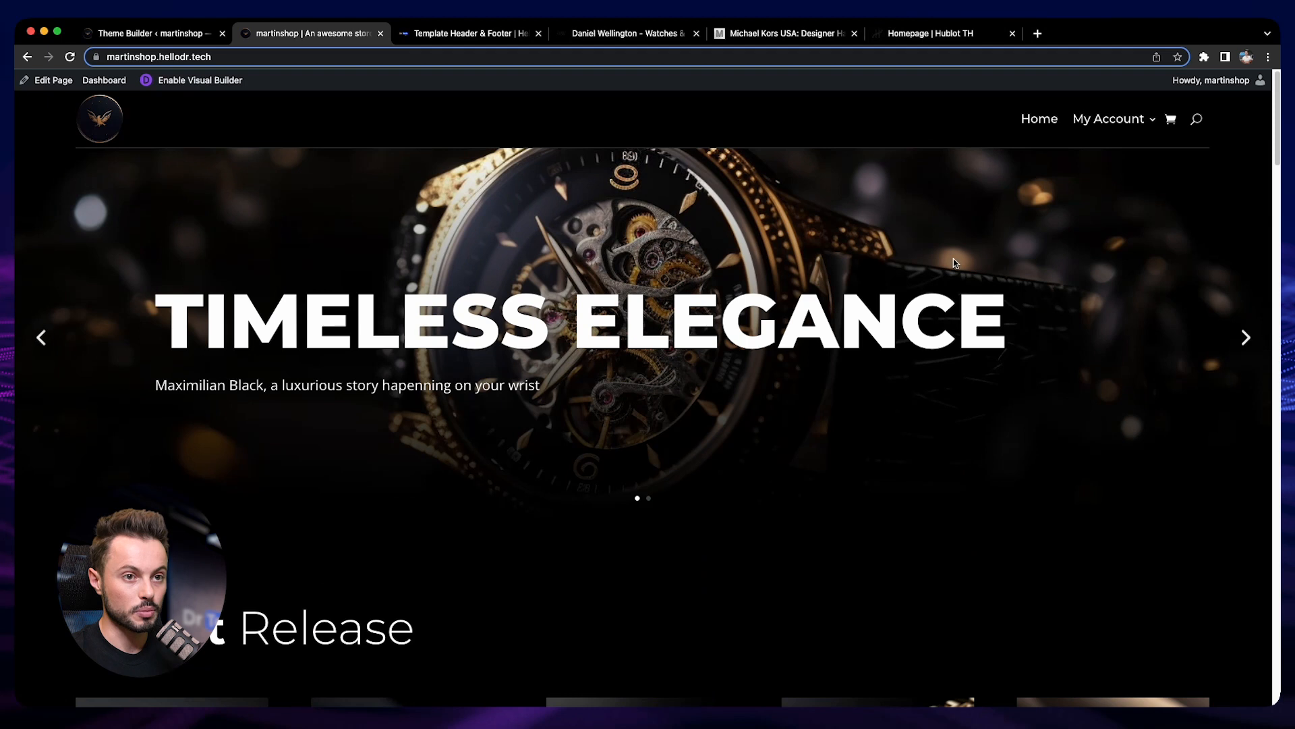
{"action": "scroll", "coordinate": [813, 355], "scroll_direction": "down", "scroll_amount": 2}
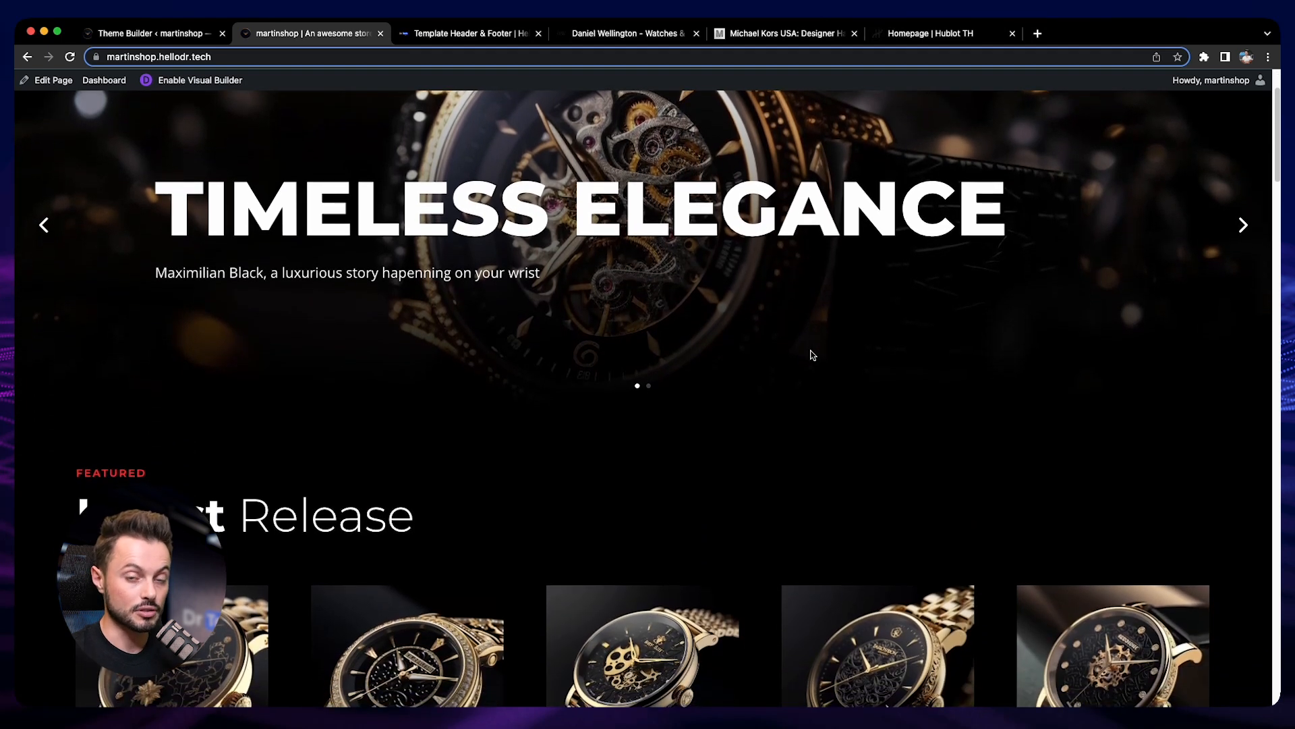
{"action": "scroll", "coordinate": [813, 354], "scroll_direction": "up", "scroll_amount": 2}
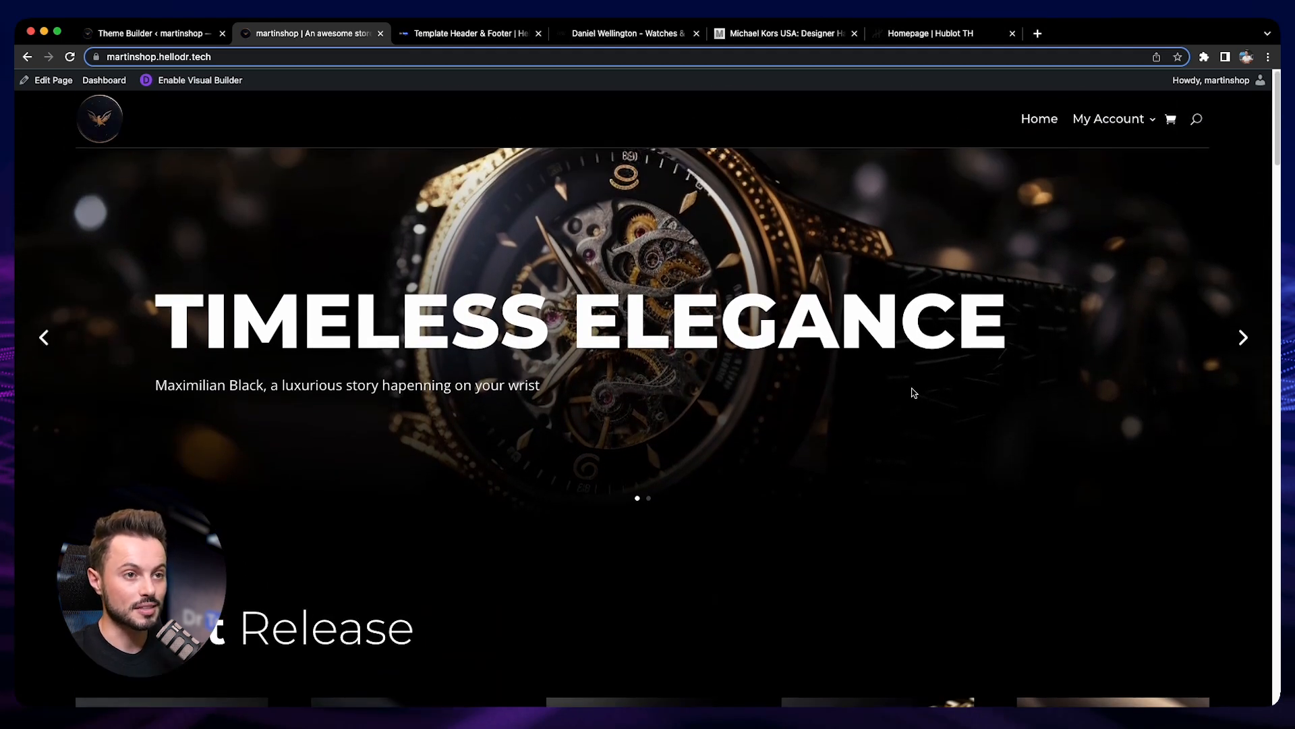
{"action": "scroll", "coordinate": [825, 370], "scroll_direction": "down", "scroll_amount": 4}
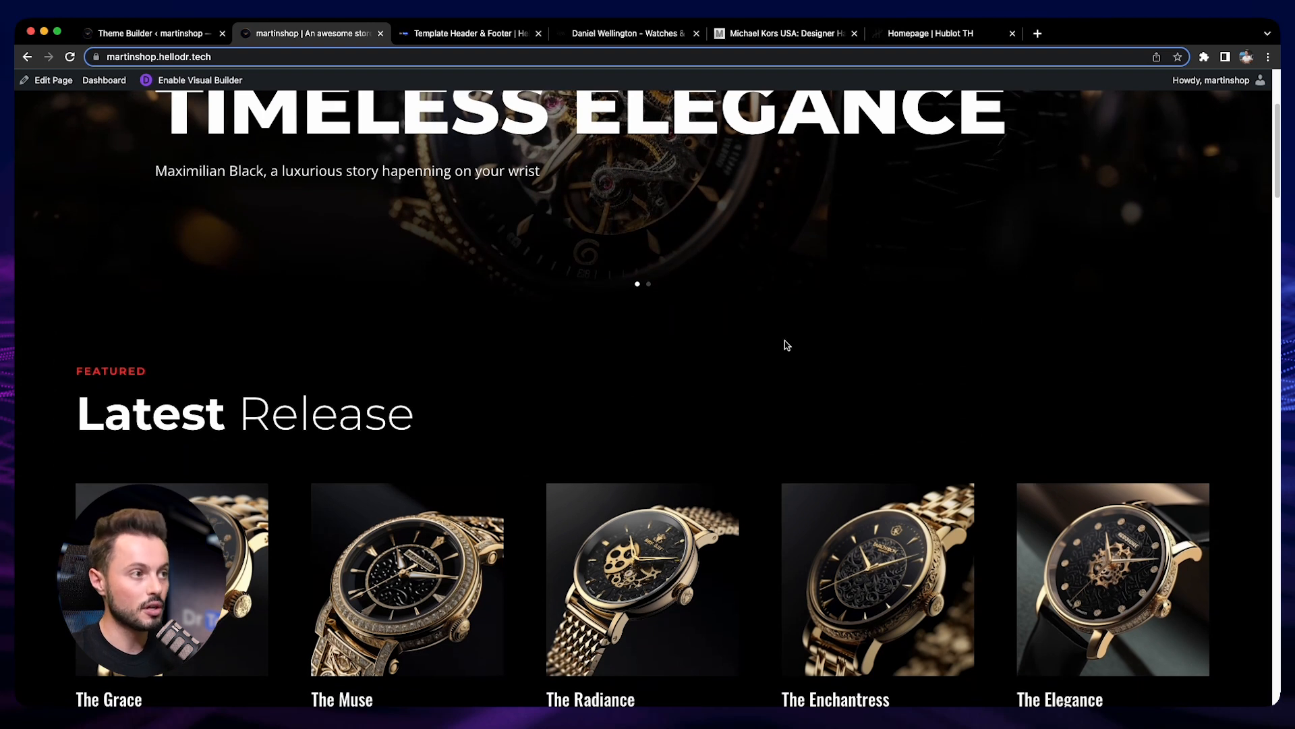
Step: Set the sticky position of the global header's section to Stick to Top in its scroll effects
{"action": "left_click", "coordinate": [140, 33]}
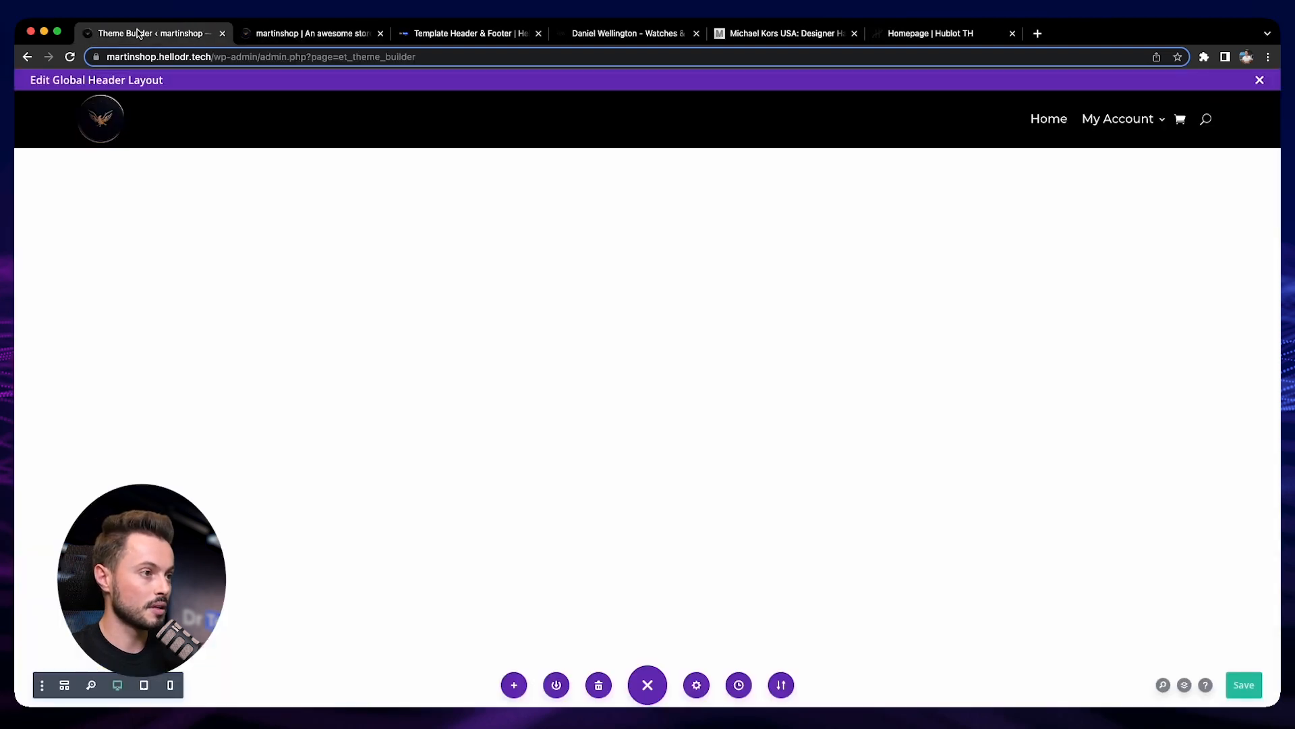
{"action": "left_click", "coordinate": [46, 103]}
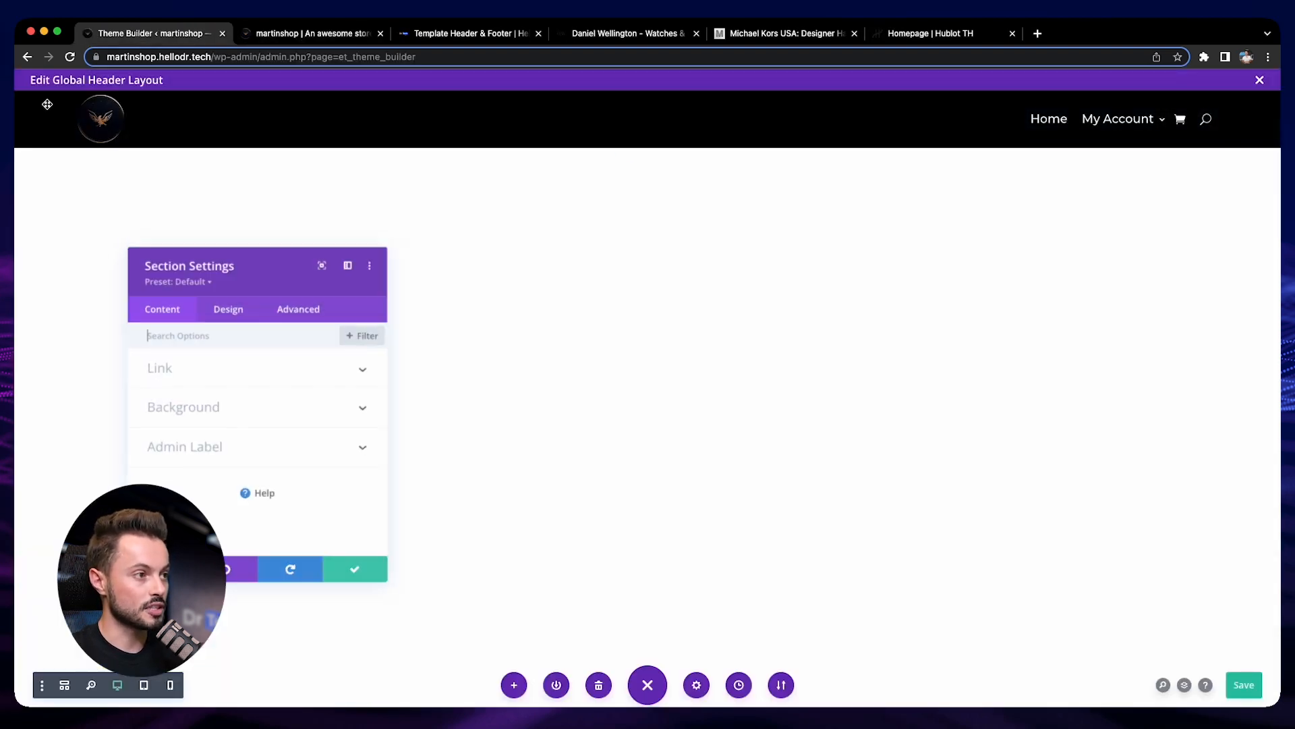
{"action": "left_click", "coordinate": [302, 307]}
{"action": "scroll", "coordinate": [270, 400], "scroll_direction": "down", "scroll_amount": 3}
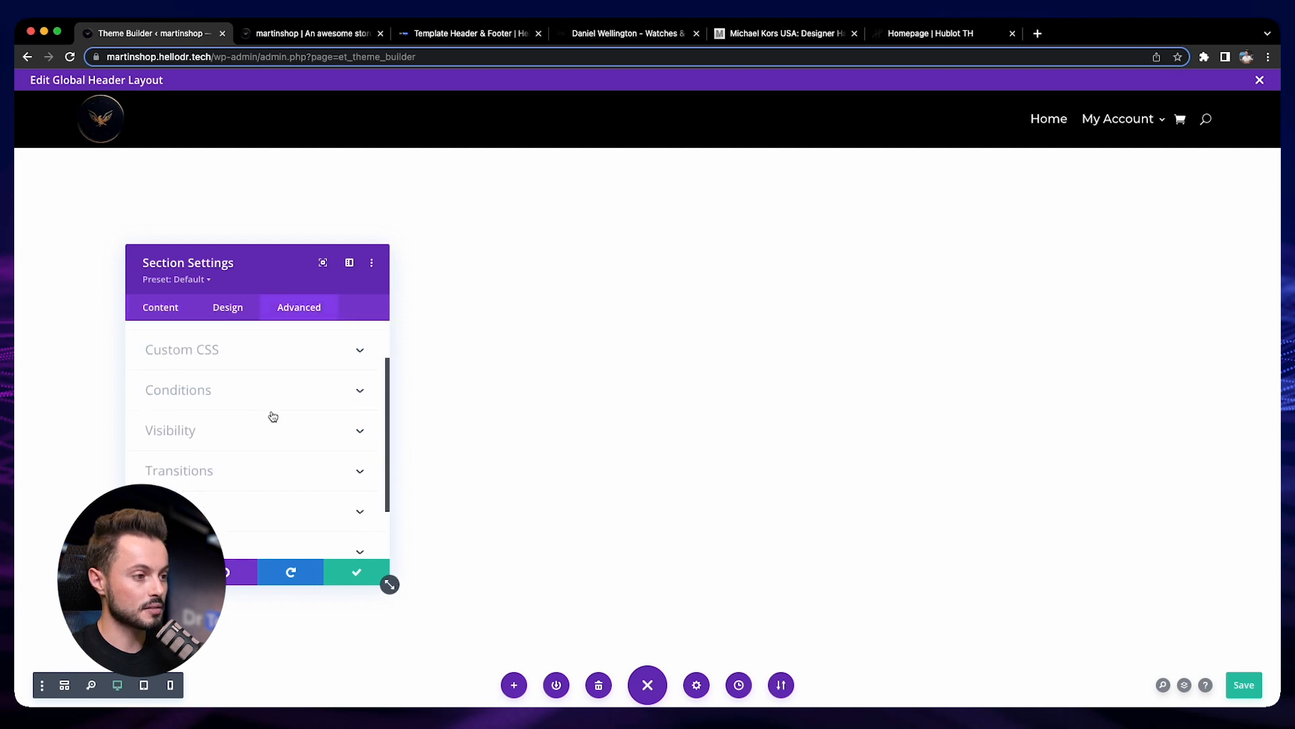
{"action": "left_click", "coordinate": [269, 497]}
{"action": "left_click", "coordinate": [185, 397]}
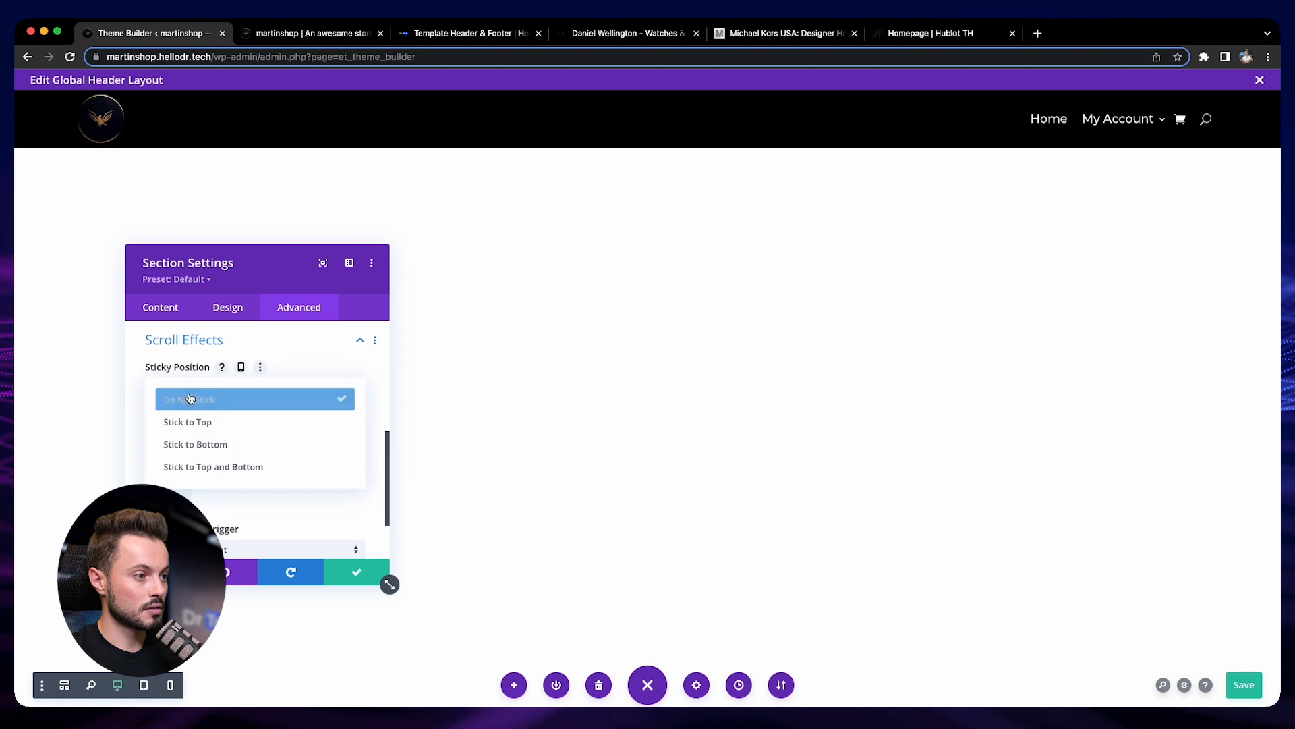
{"action": "left_click", "coordinate": [268, 424]}
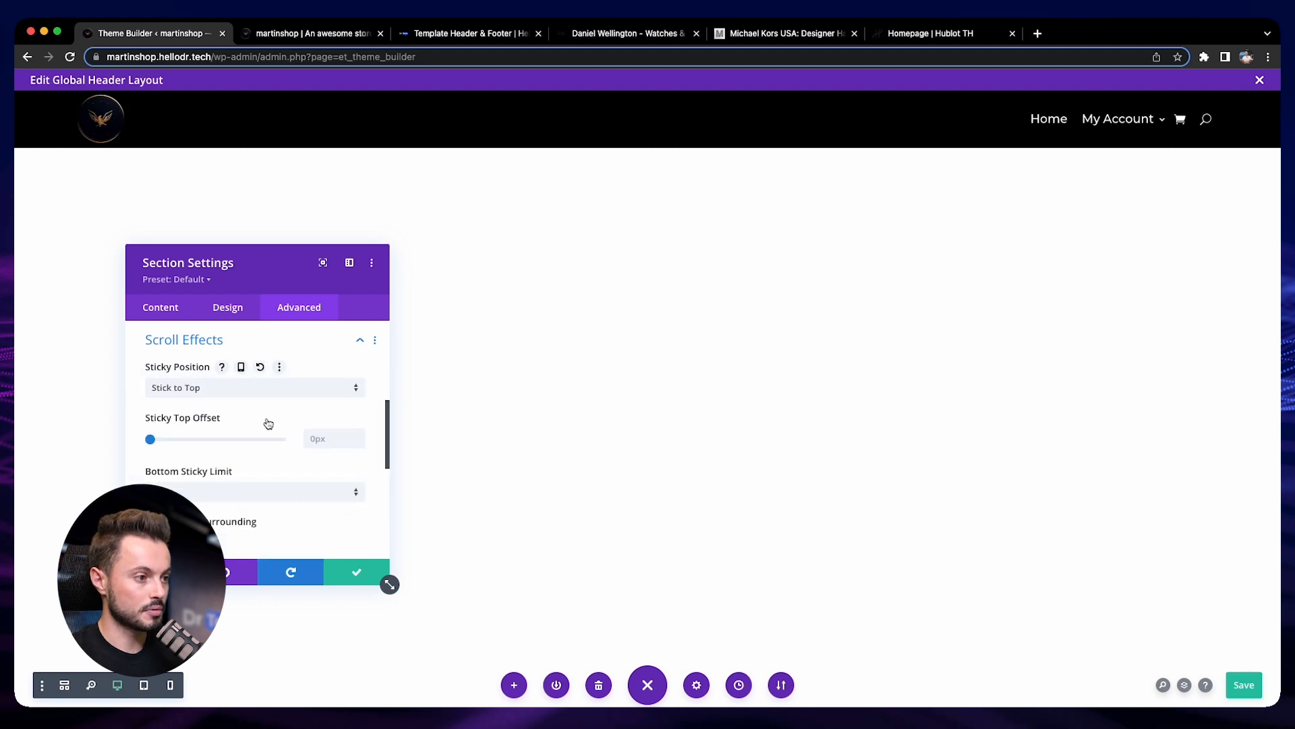
Step: Reload the live homepage and examine how the sticky header behaves over the page's sections while scrolling
{"action": "left_click", "coordinate": [303, 34]}
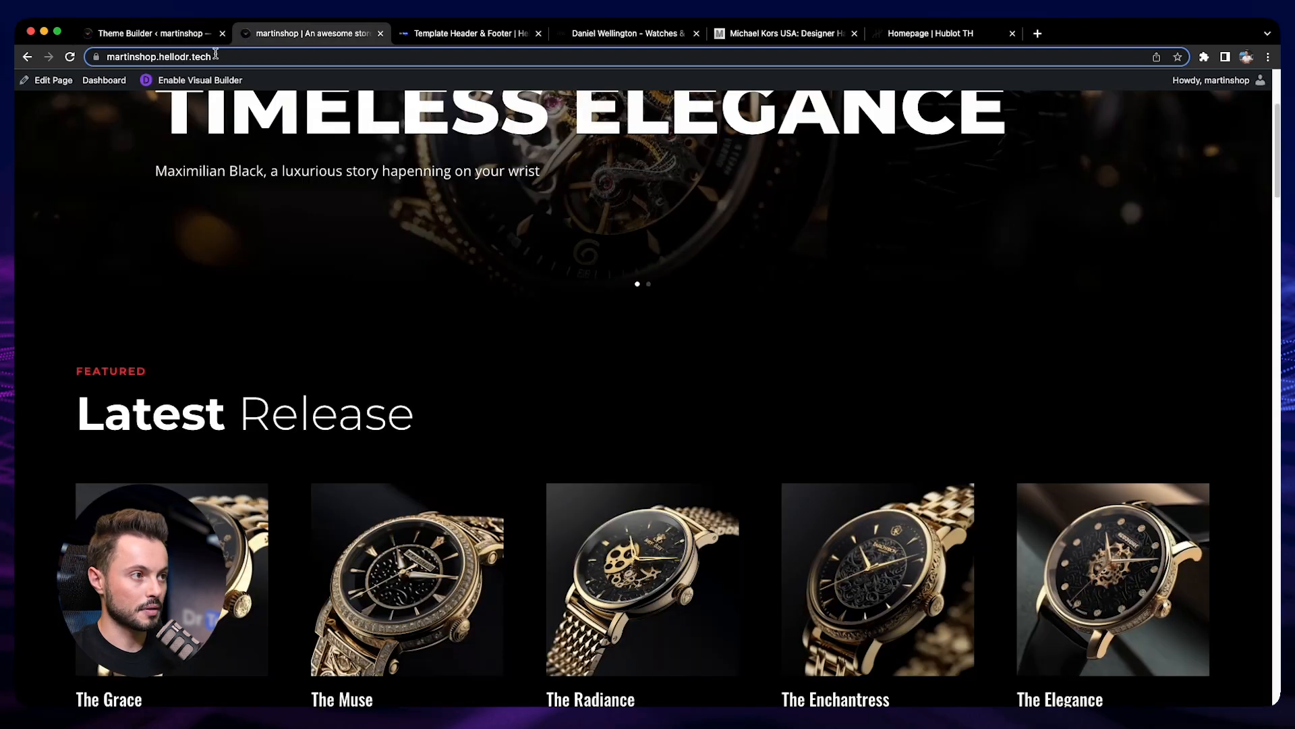
{"action": "left_click", "coordinate": [71, 58]}
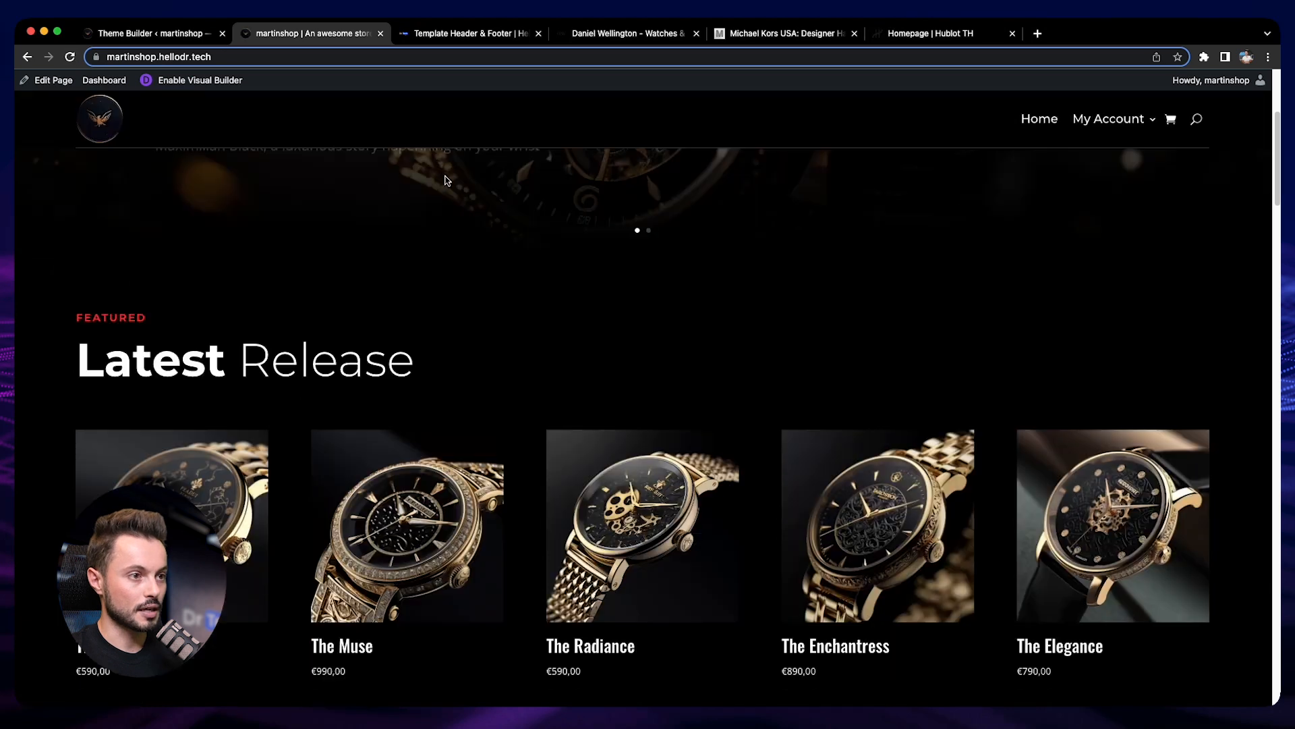
{"action": "scroll", "coordinate": [622, 252], "scroll_direction": "down", "scroll_amount": 5}
{"action": "scroll", "coordinate": [847, 413], "scroll_direction": "down", "scroll_amount": 5}
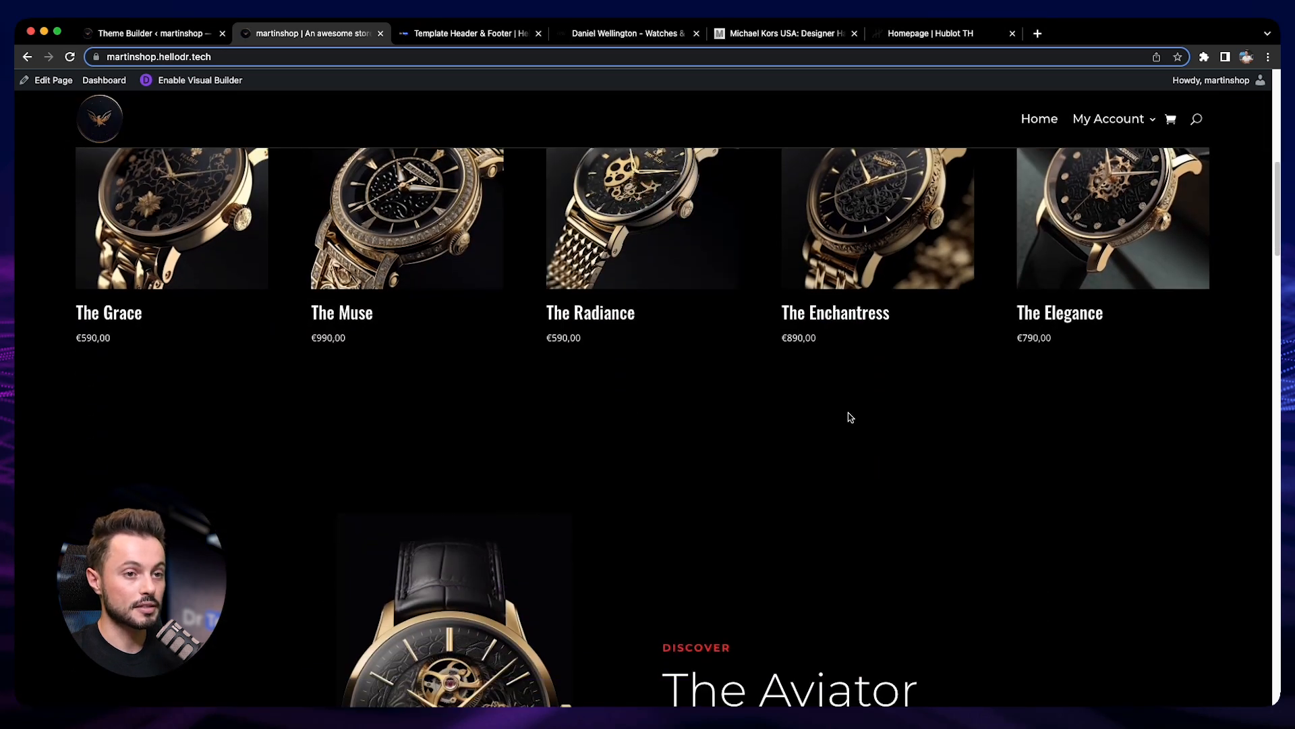
{"action": "scroll", "coordinate": [832, 399], "scroll_direction": "down", "scroll_amount": 6}
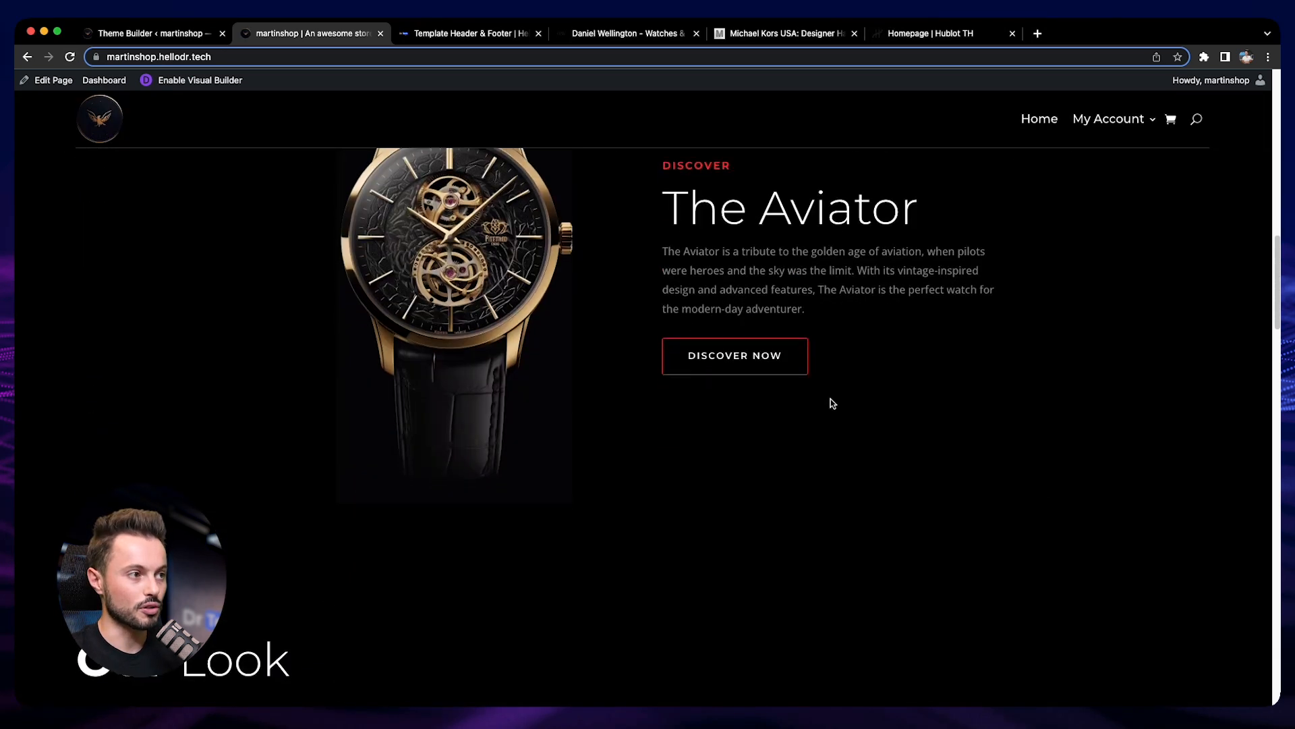
{"action": "scroll", "coordinate": [708, 353], "scroll_direction": "up", "scroll_amount": 6}
{"action": "scroll", "coordinate": [710, 347], "scroll_direction": "up", "scroll_amount": 10}
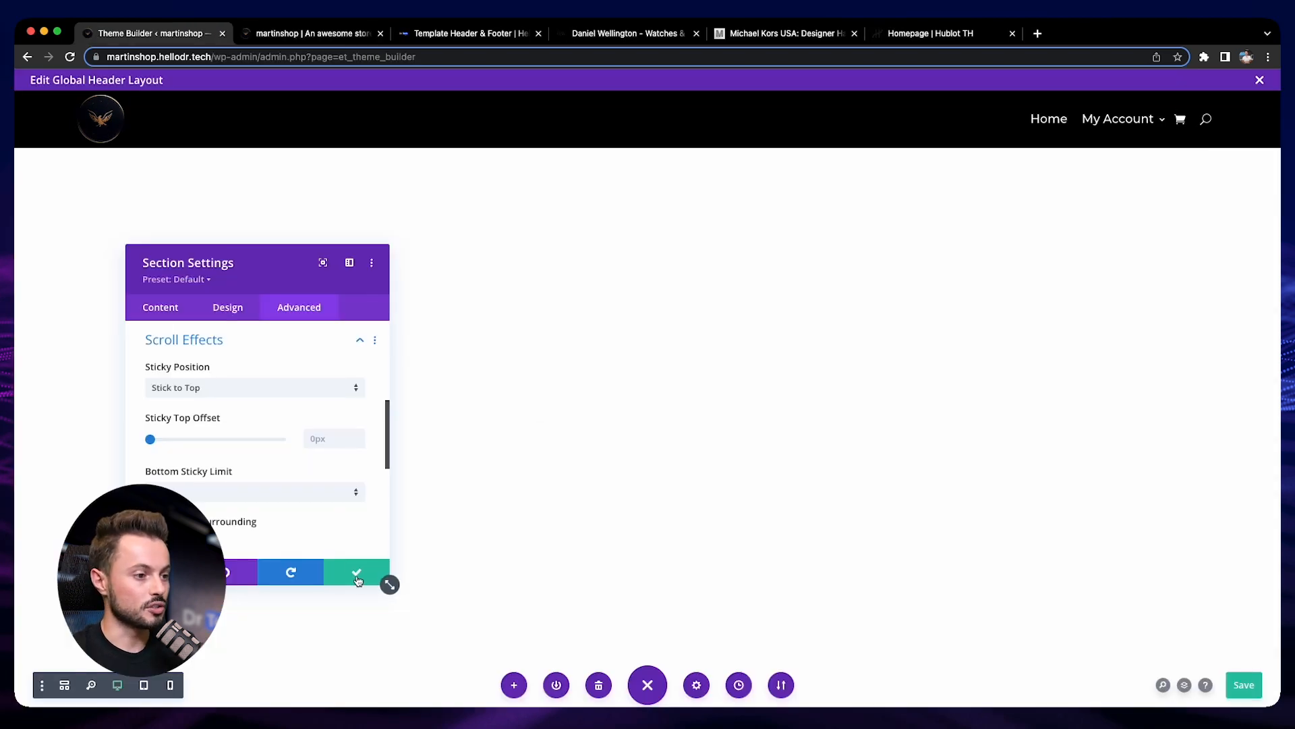
Step: Save the header section's settings and add a new section below it with a one-column row and a Text module
{"action": "left_click", "coordinate": [358, 575]}
{"action": "mouse_move", "coordinate": [590, 131]}
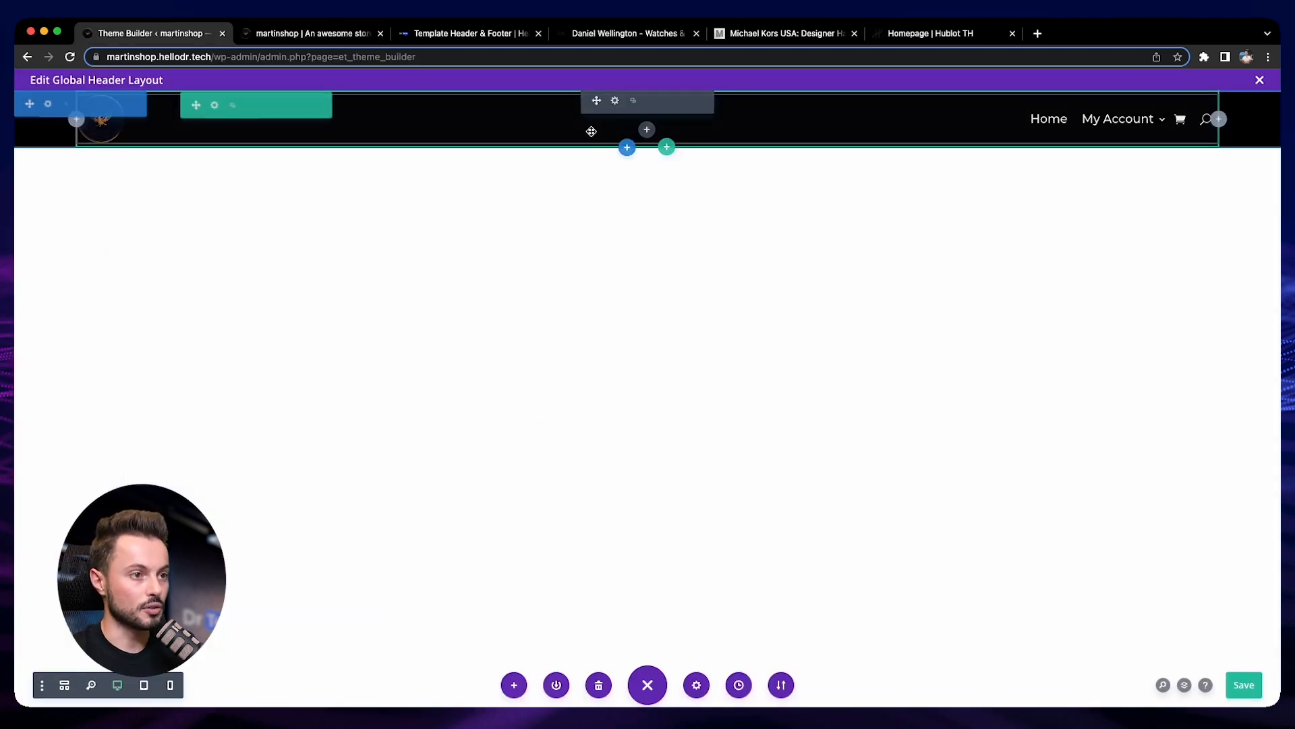
{"action": "left_click", "coordinate": [627, 149]}
{"action": "left_click", "coordinate": [546, 260]}
{"action": "left_click", "coordinate": [574, 330]}
{"action": "type", "text": "text"}
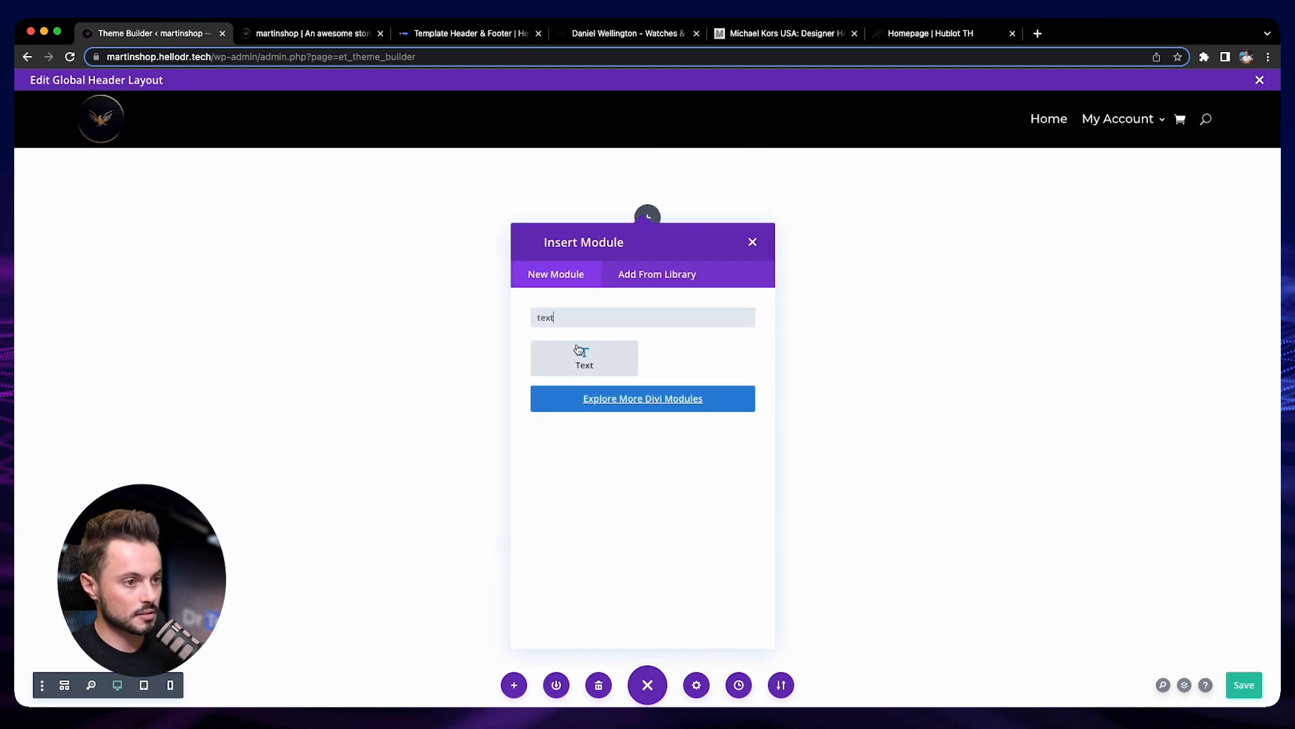
{"action": "left_click", "coordinate": [579, 350]}
Step: Replace the new text module's placeholder content with "Free Shipping for orders above 50$" and save the module
{"action": "left_click_drag", "start_coordinate": [384, 267], "coordinate": [1070, 278]}
{"action": "scroll", "coordinate": [1053, 421], "scroll_direction": "down", "scroll_amount": 2}
{"action": "triple_click", "coordinate": [1006, 473]}
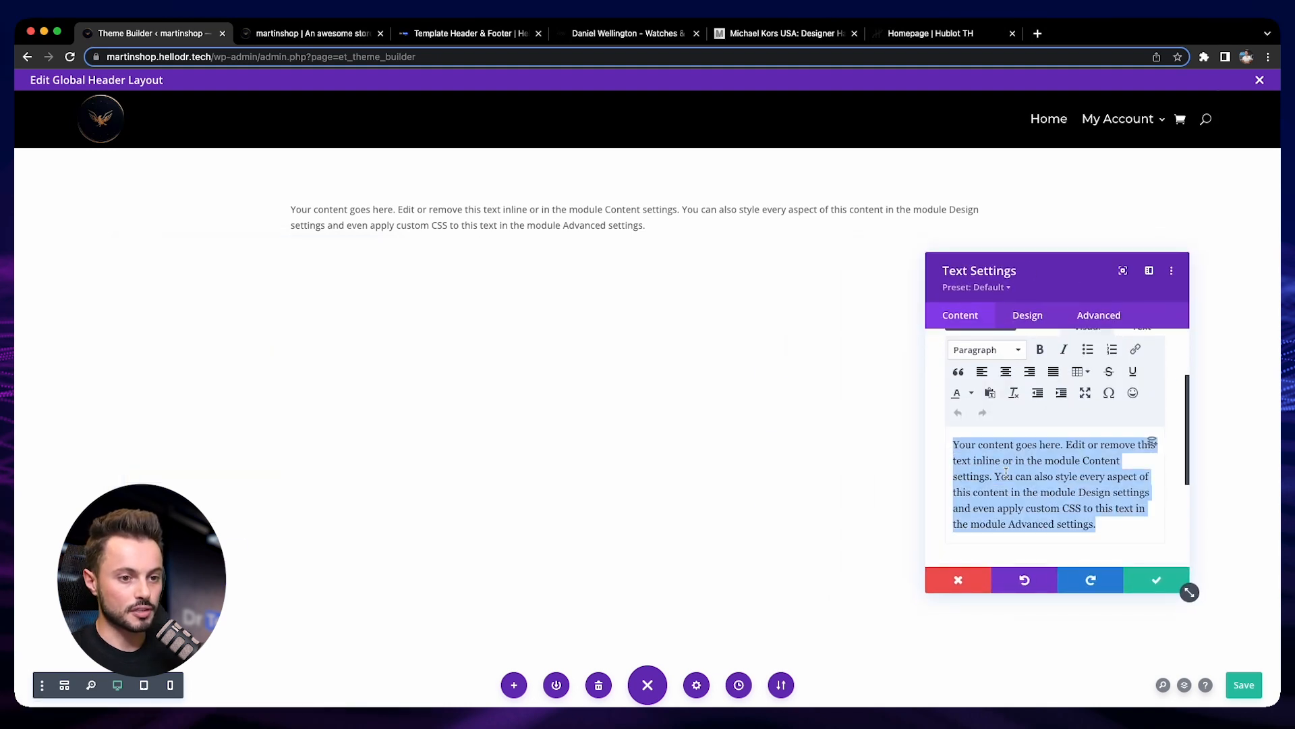
{"action": "type", "text": "Free Shipping for orders above 50$"}
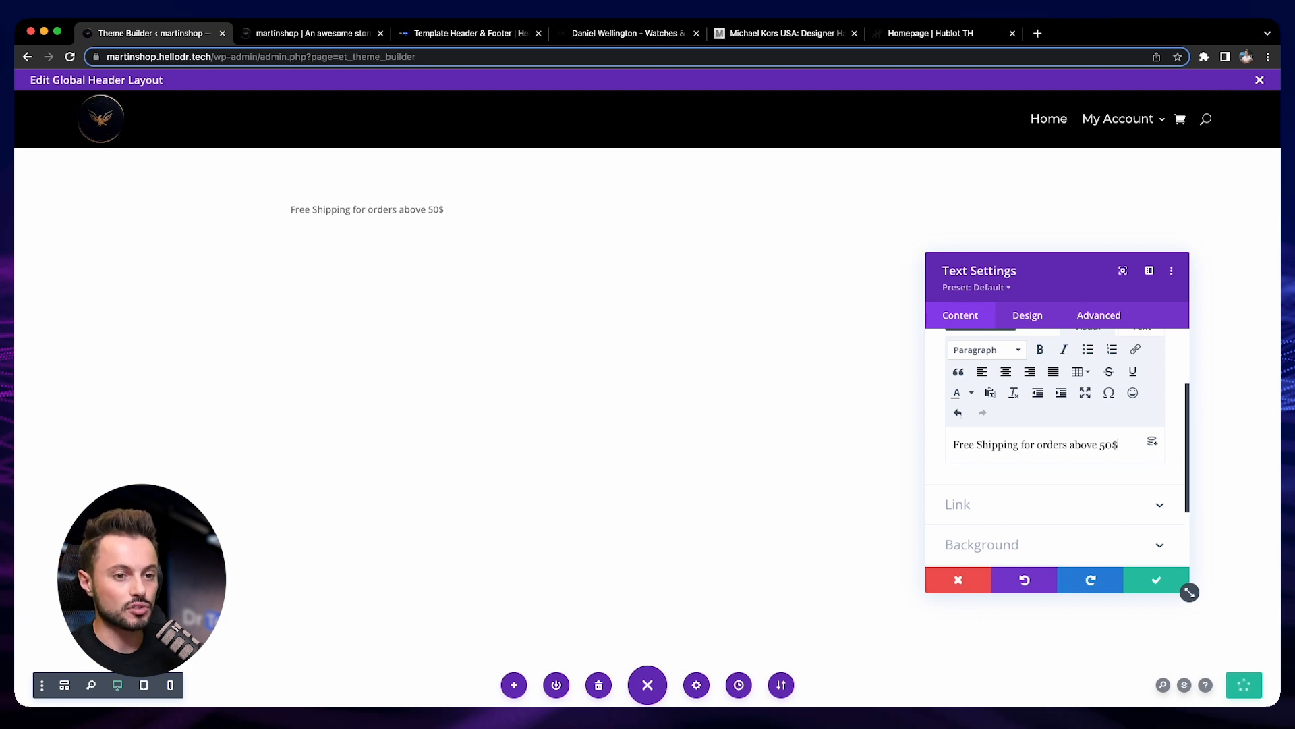
{"action": "left_click", "coordinate": [1151, 581]}
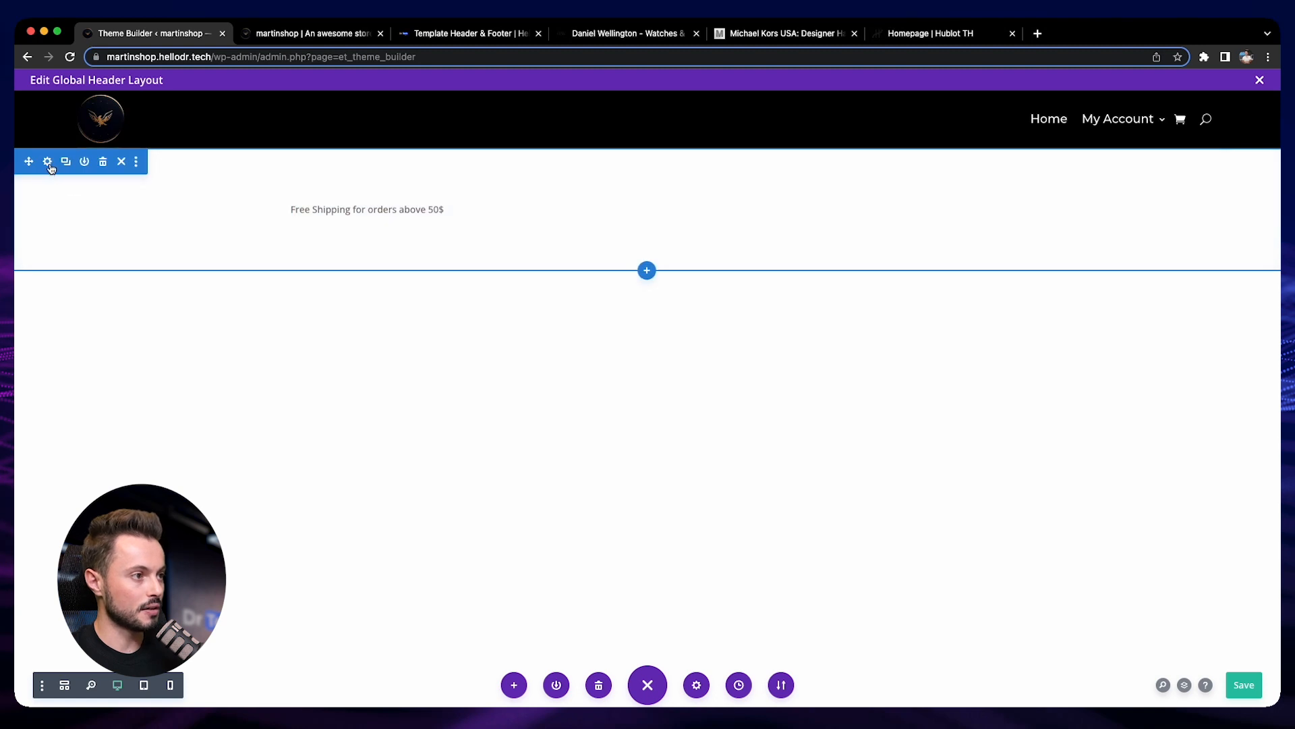
Step: Set the top and bottom padding of the free shipping section to 0px
{"action": "left_click", "coordinate": [49, 163]}
{"action": "left_click", "coordinate": [1027, 314]}
{"action": "left_click", "coordinate": [1010, 490]}
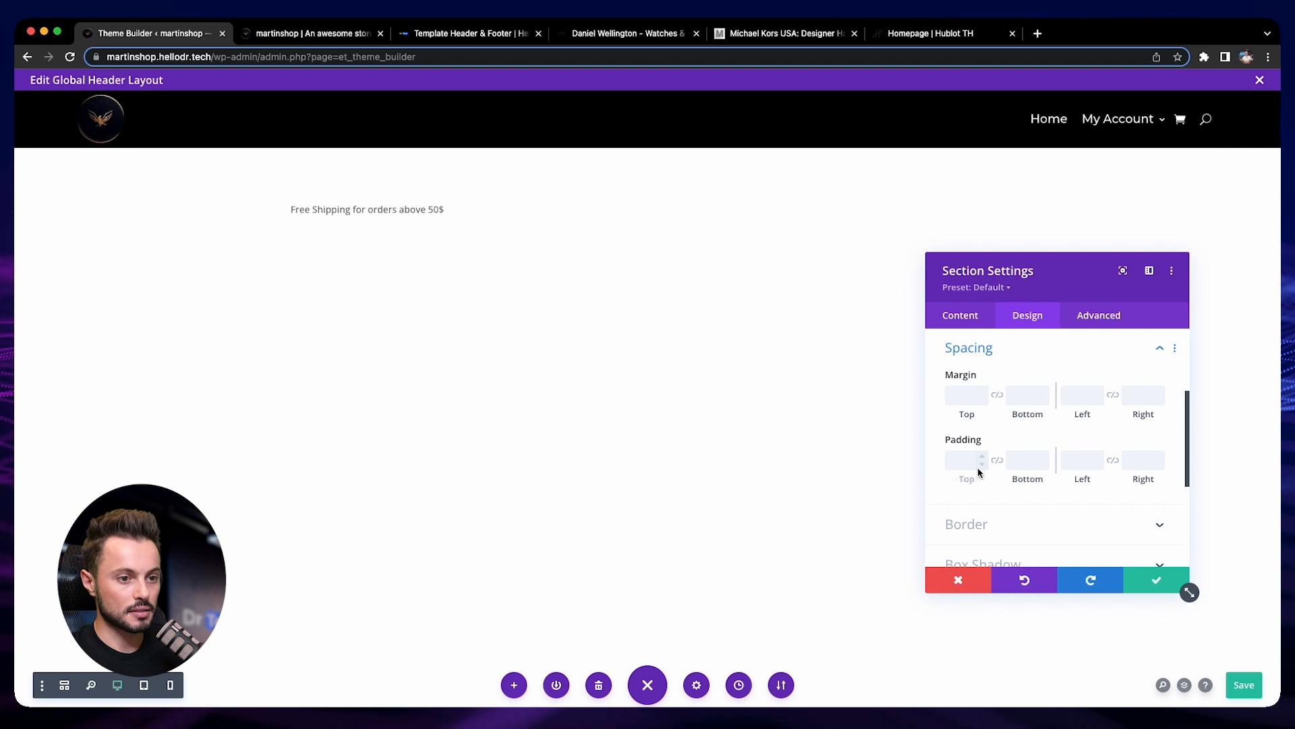
{"action": "type", "text": "0"}
{"action": "left_click", "coordinate": [997, 460]}
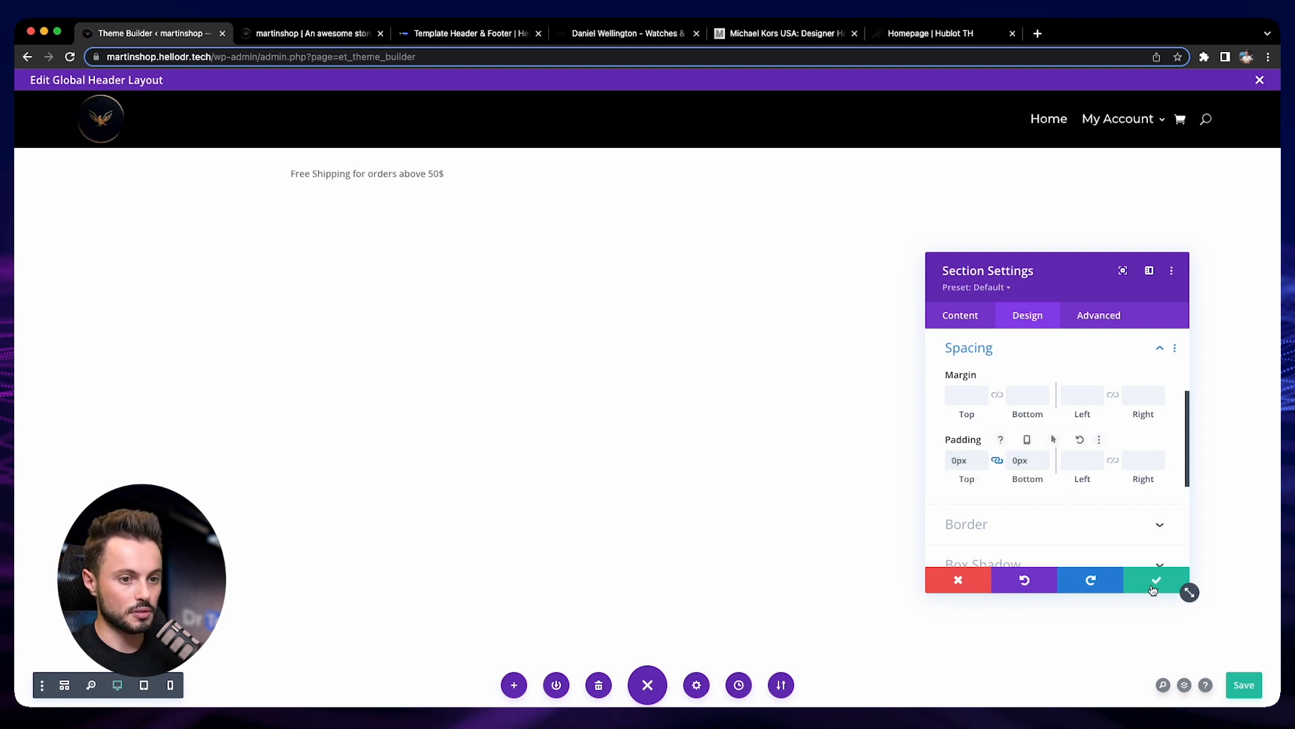
{"action": "left_click", "coordinate": [1155, 582]}
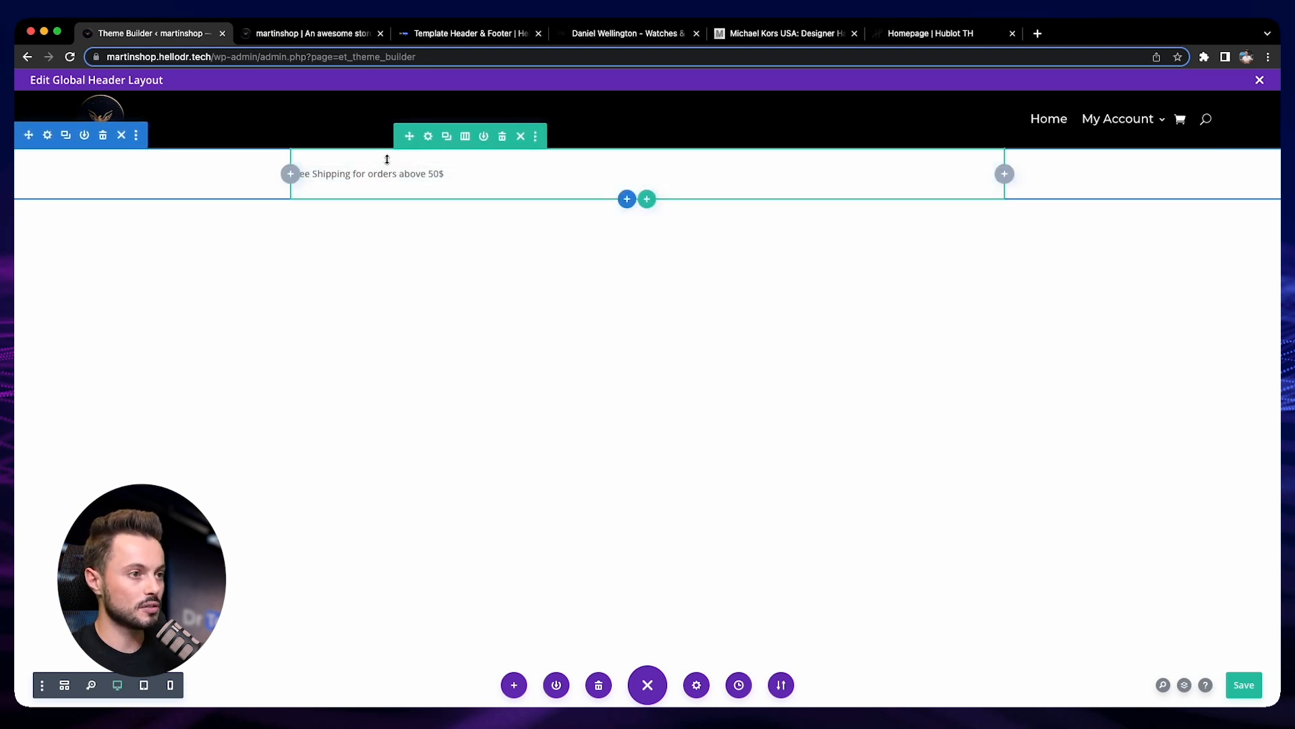
Step: Set the top and bottom padding of the free shipping text's row to 5px
{"action": "left_click", "coordinate": [433, 135]}
{"action": "left_click", "coordinate": [1027, 318]}
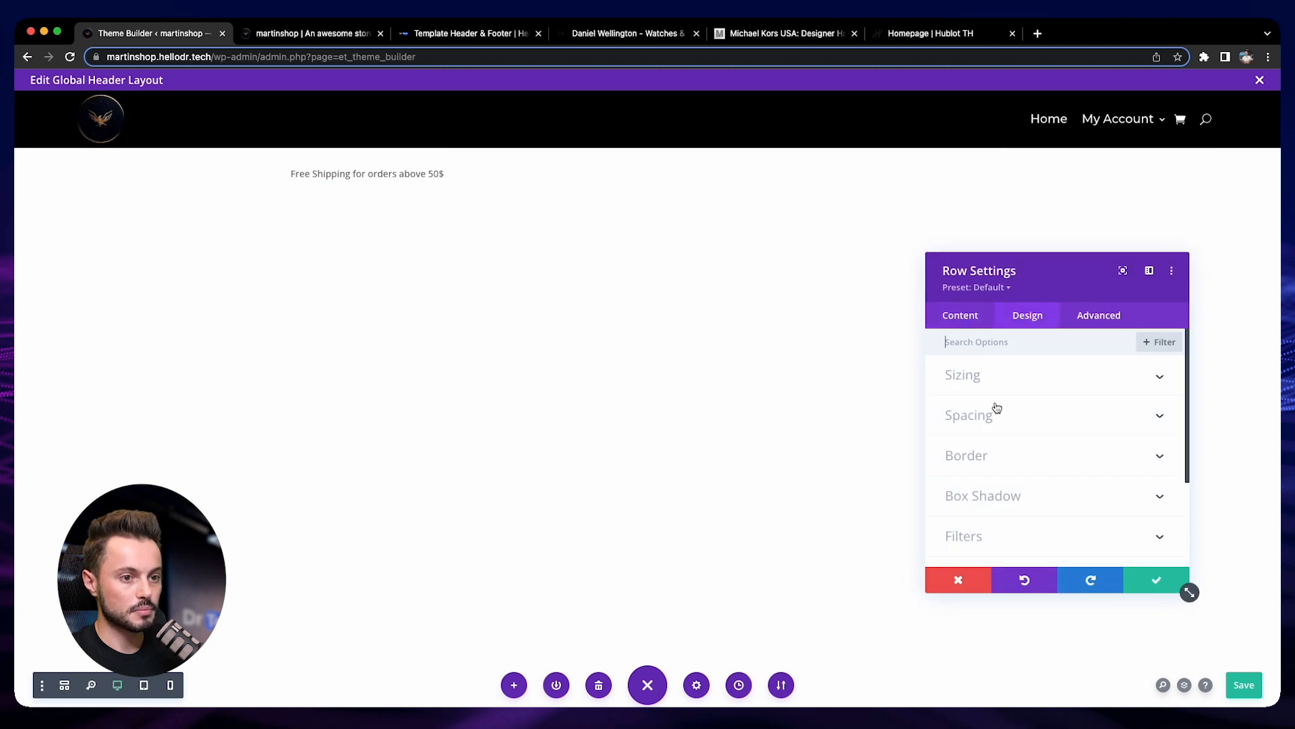
{"action": "left_click", "coordinate": [996, 415]}
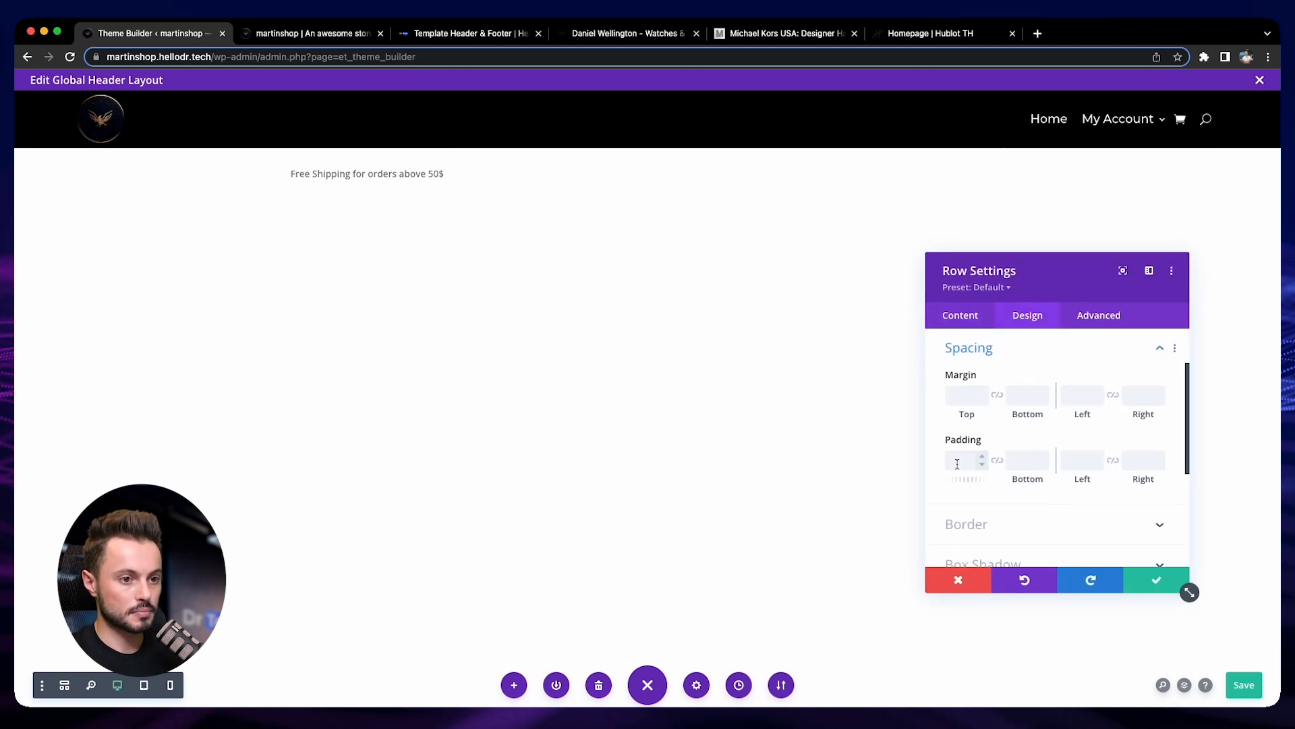
{"action": "left_click", "coordinate": [965, 459]}
{"action": "type", "text": "5px"}
{"action": "left_click", "coordinate": [997, 461]}
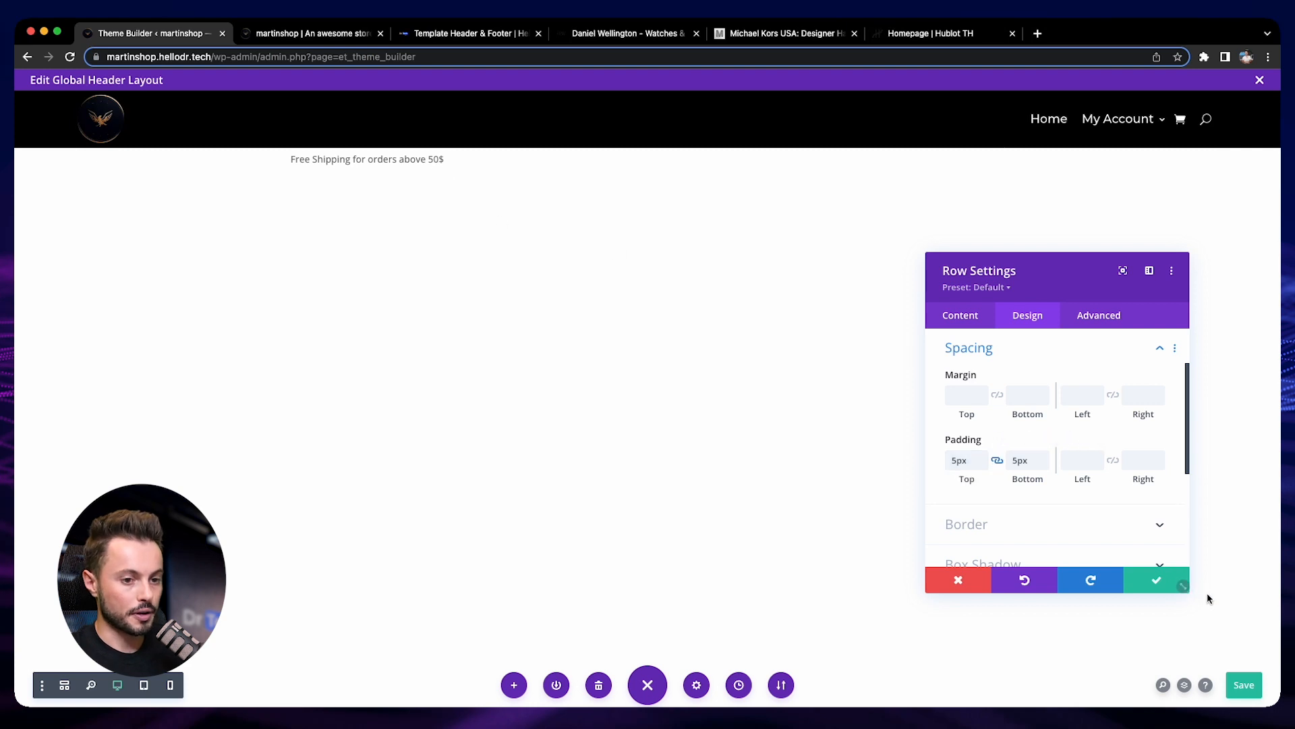
{"action": "left_click", "coordinate": [1177, 582]}
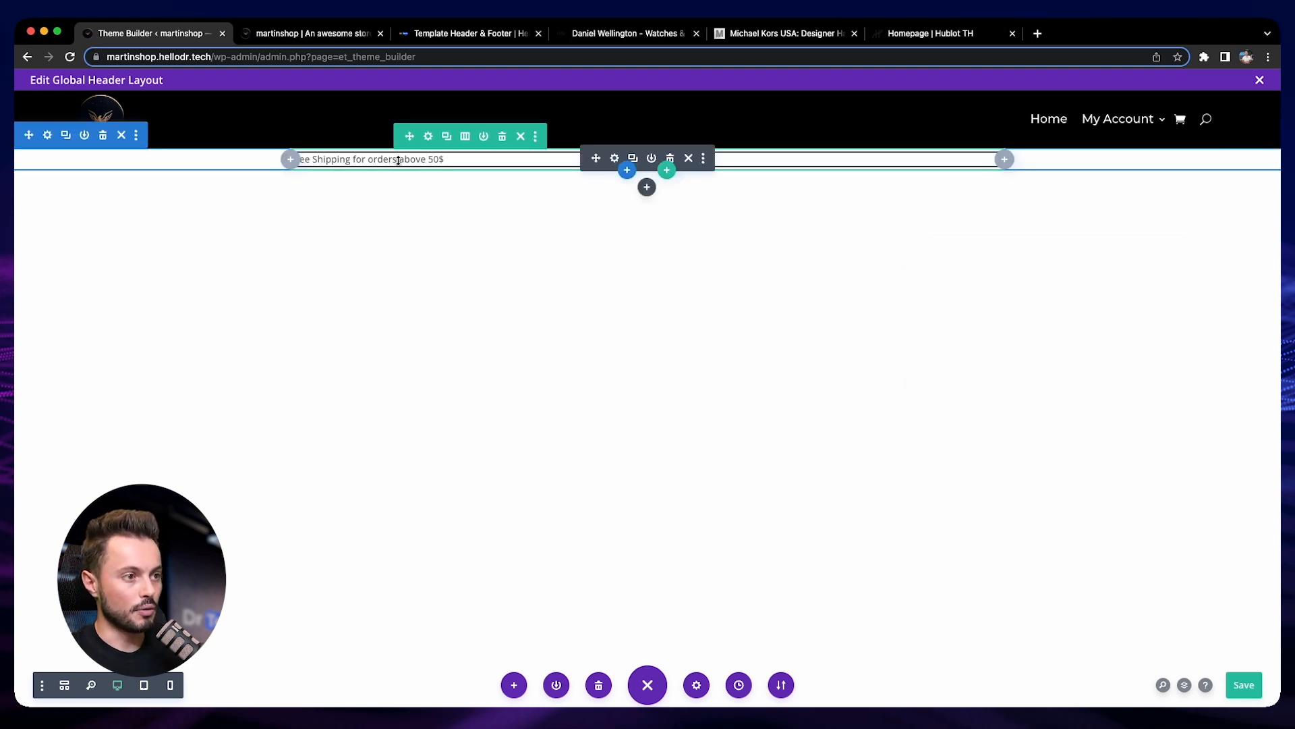
Step: Center-align the free shipping text in its module's design settings
{"action": "left_click", "coordinate": [615, 158]}
{"action": "left_click", "coordinate": [1027, 315]}
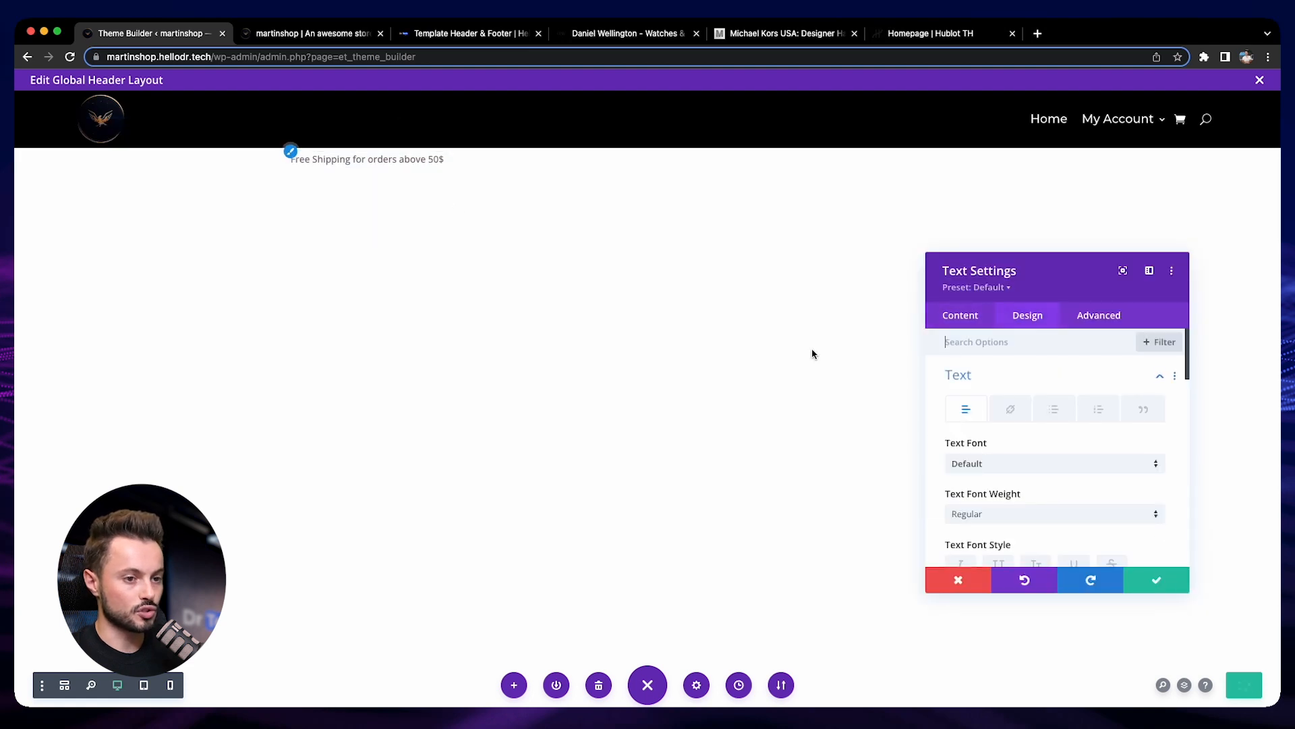
{"action": "scroll", "coordinate": [946, 483], "scroll_direction": "down", "scroll_amount": 8}
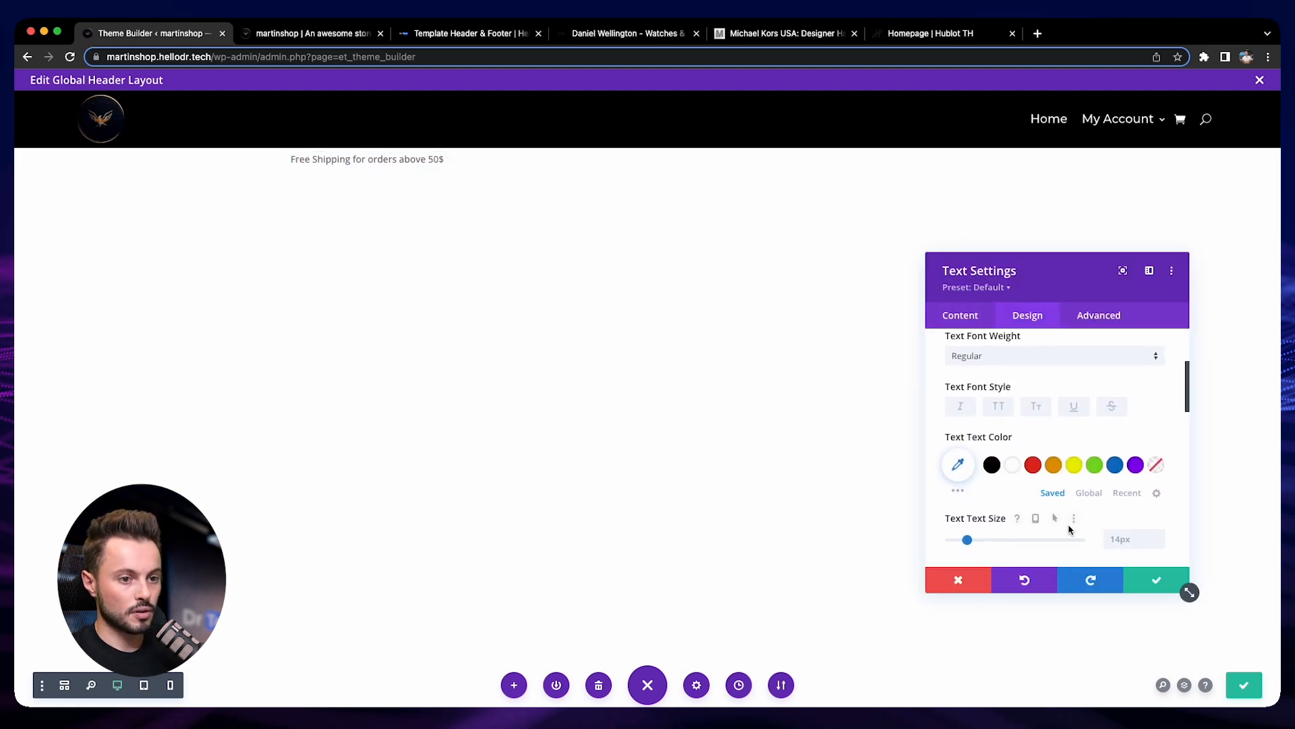
{"action": "scroll", "coordinate": [1067, 529], "scroll_direction": "down", "scroll_amount": 5}
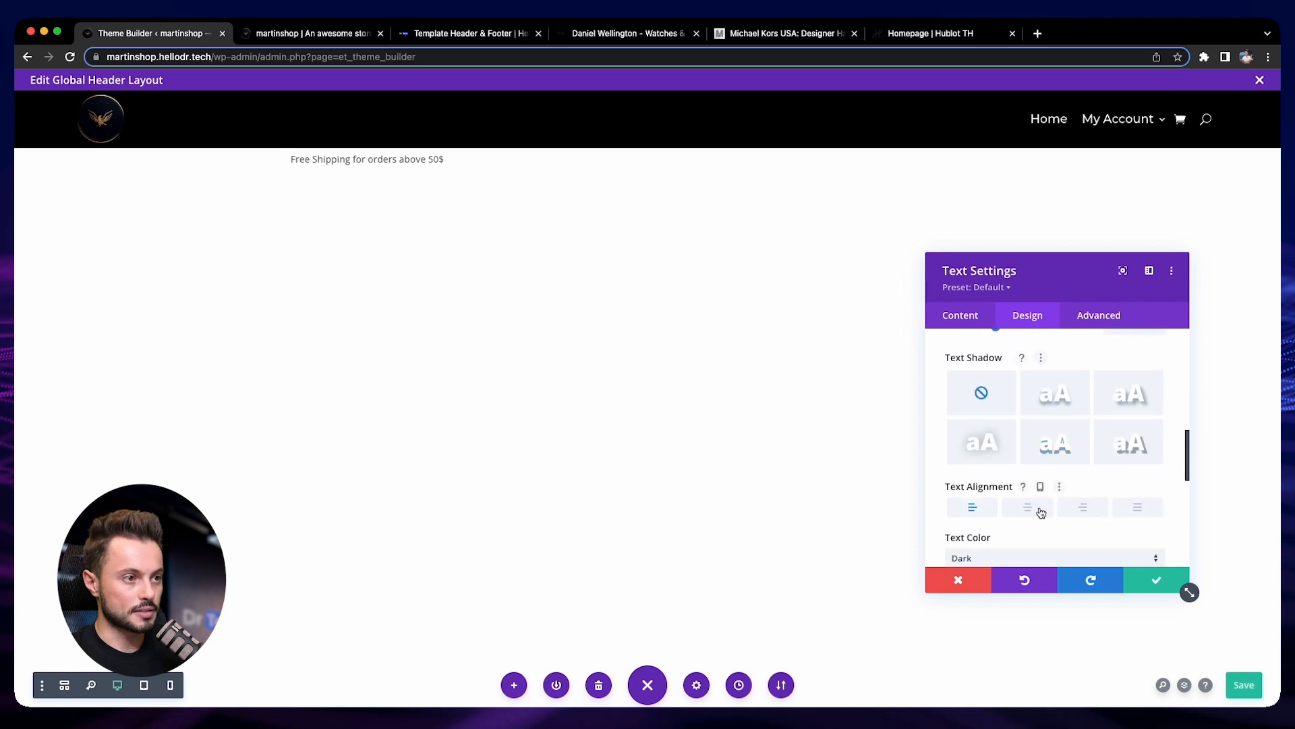
{"action": "left_click", "coordinate": [1043, 512]}
Step: Style the free shipping text as italic with a Semi Bold font weight and save the module
{"action": "scroll", "coordinate": [932, 474], "scroll_direction": "up", "scroll_amount": 5}
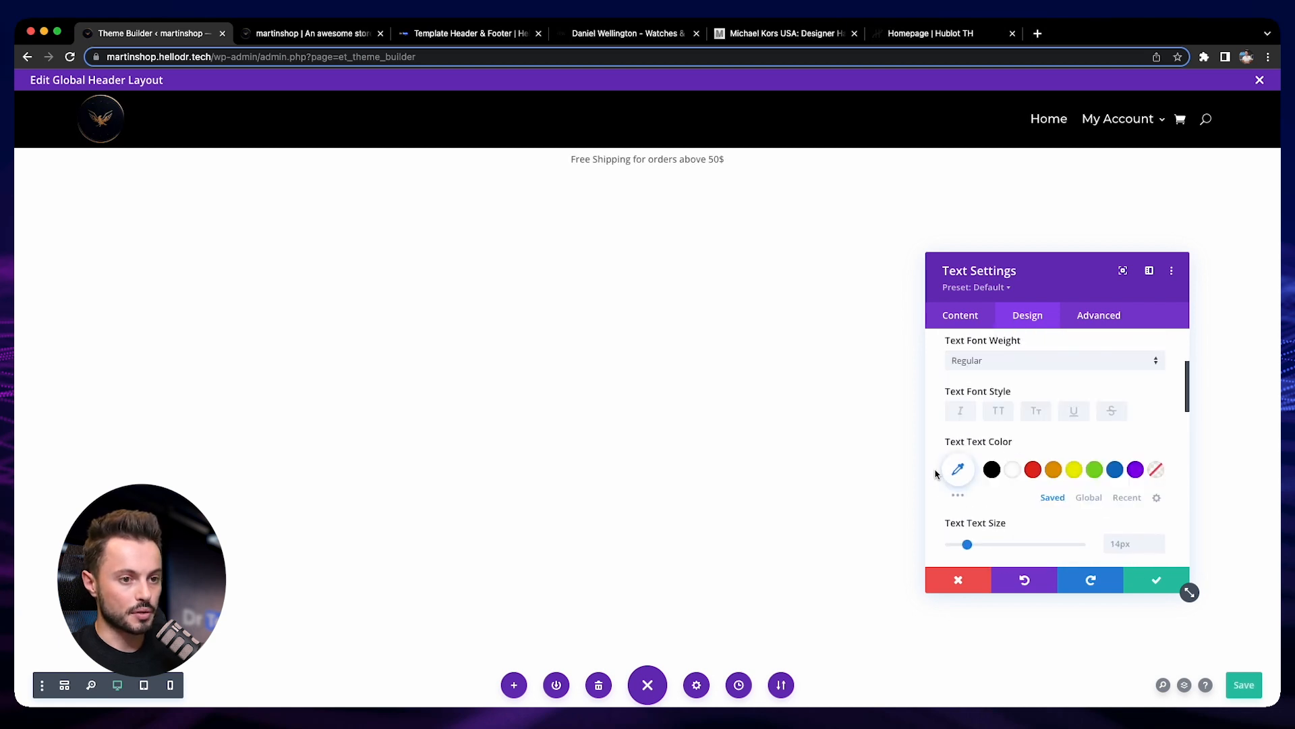
{"action": "left_click", "coordinate": [962, 411]}
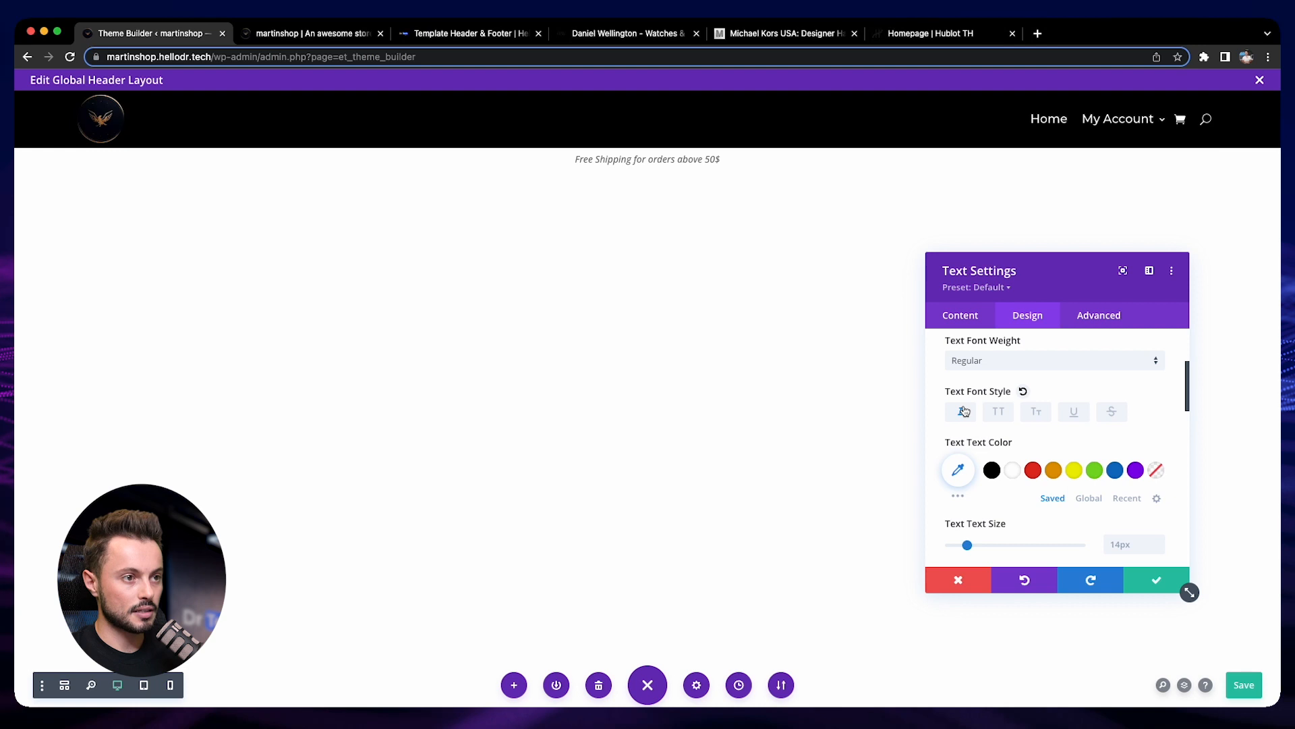
{"action": "scroll", "coordinate": [945, 397], "scroll_direction": "up", "scroll_amount": 1}
{"action": "left_click", "coordinate": [974, 379]}
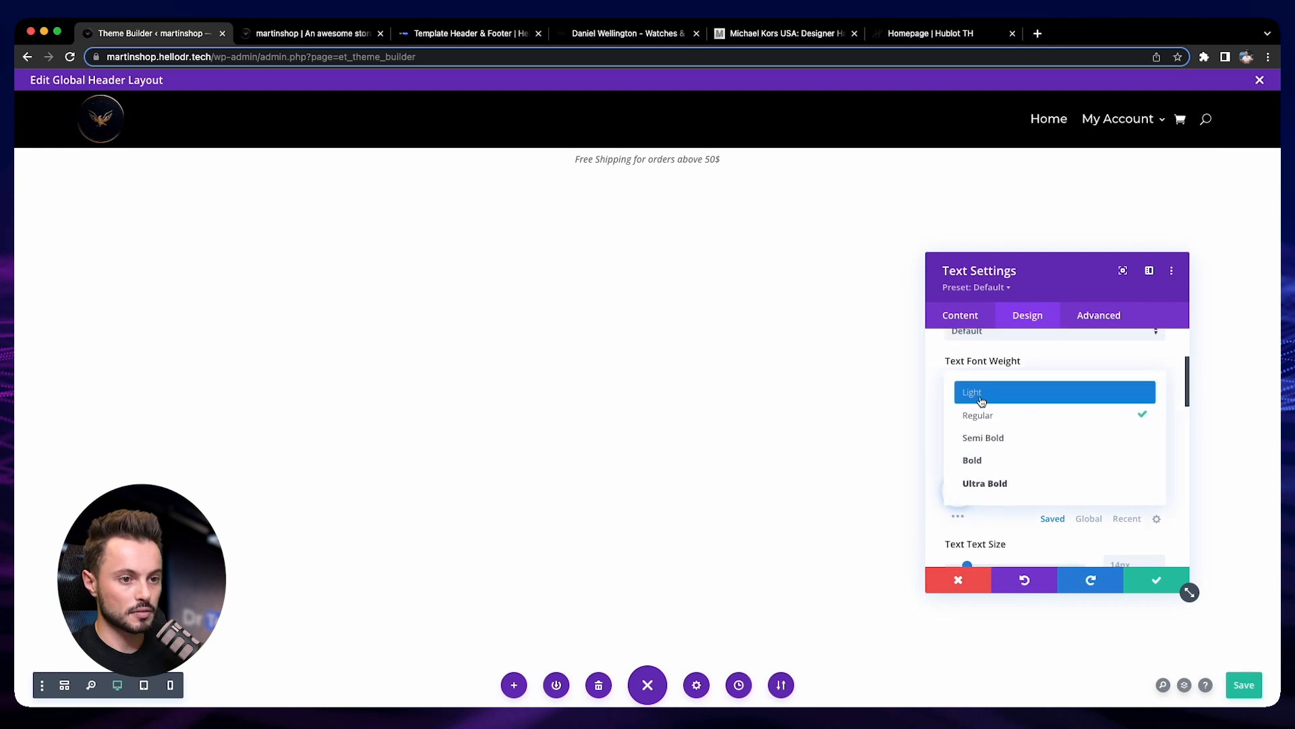
{"action": "left_click", "coordinate": [1012, 442]}
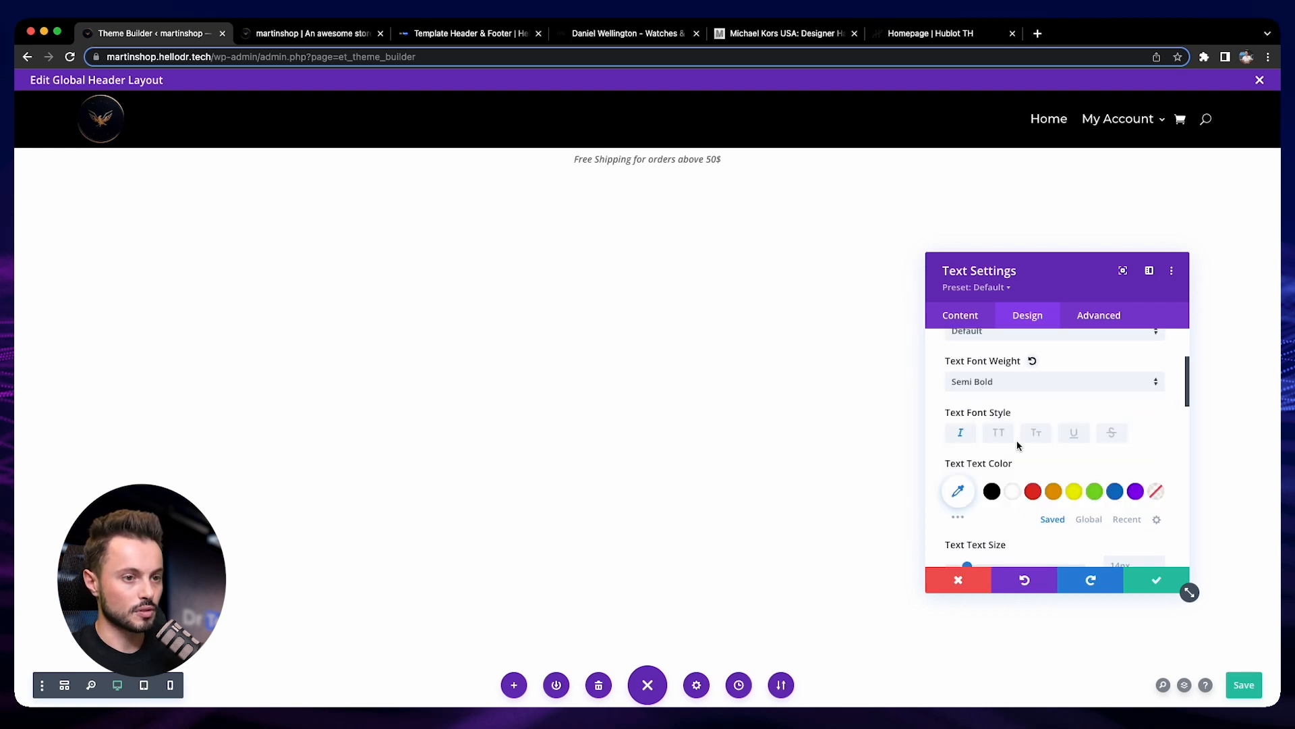
{"action": "left_click", "coordinate": [1157, 581]}
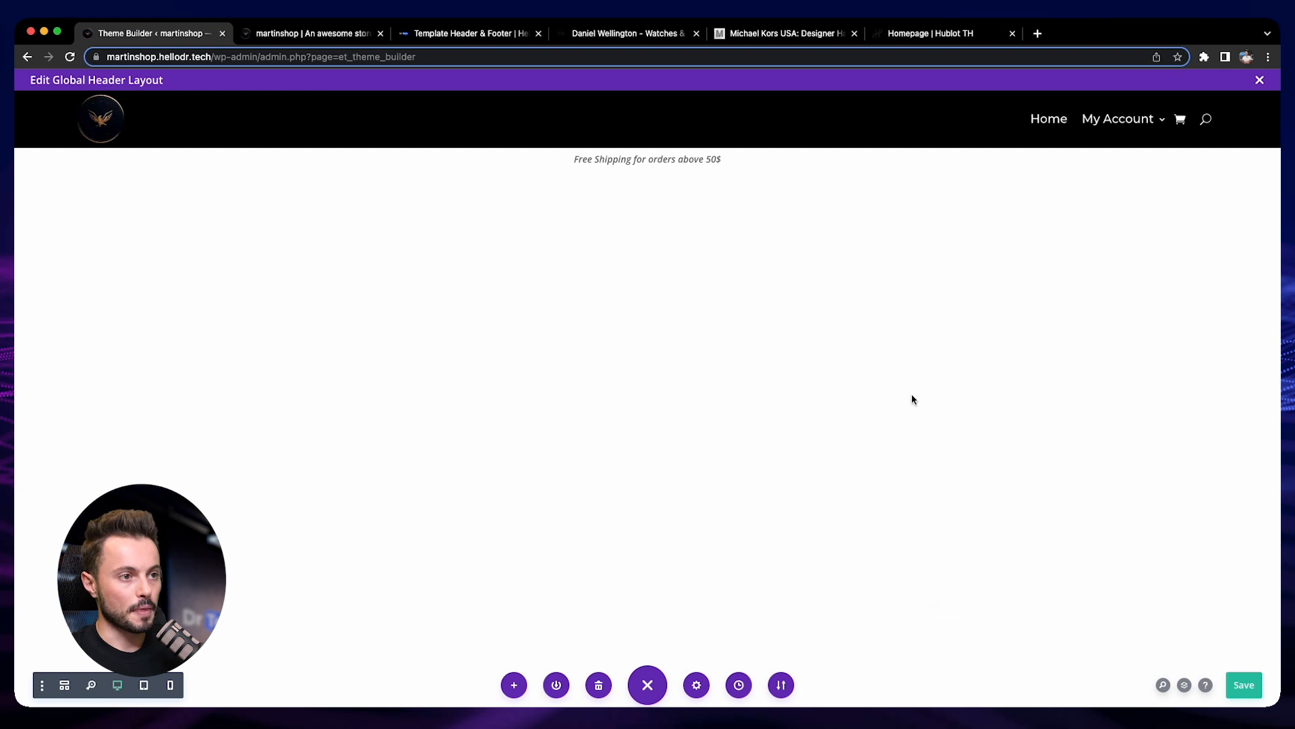
Step: Move the free shipping section above the menu section and give it a dark gray background color
{"action": "left_click_drag", "start_coordinate": [27, 135], "coordinate": [193, 100]}
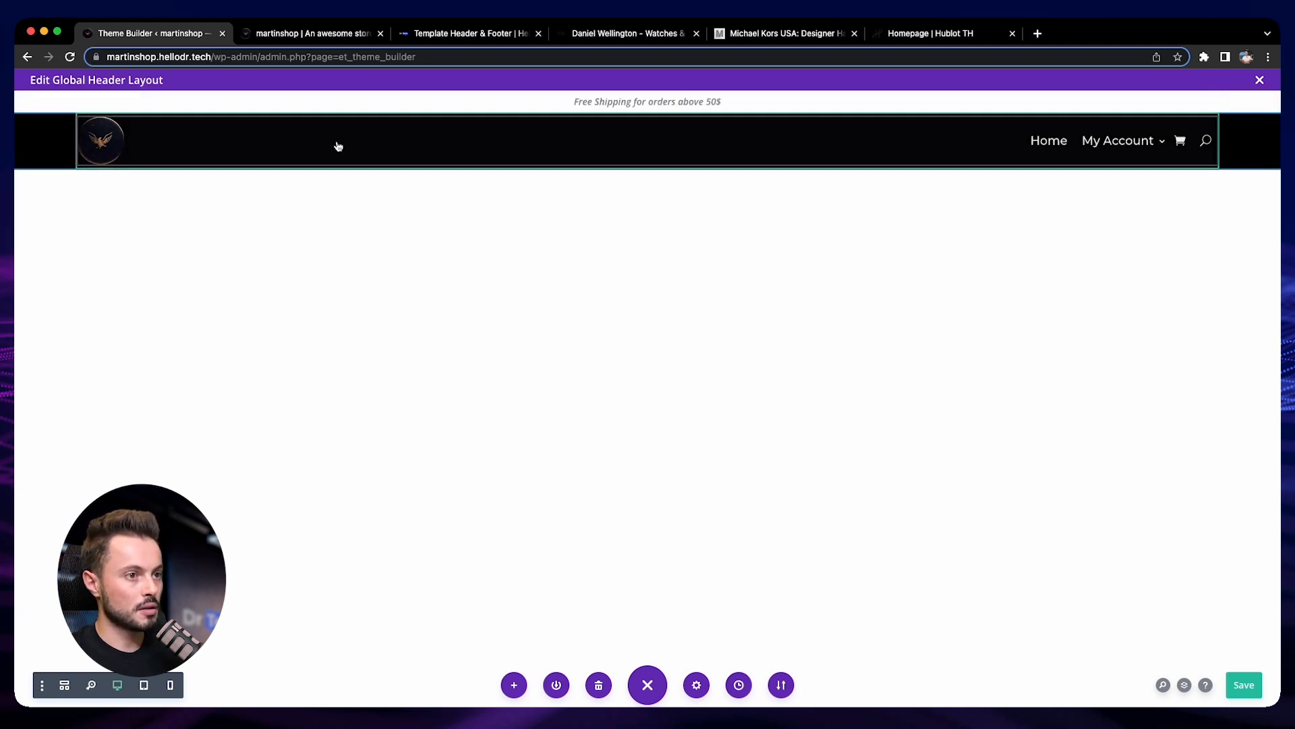
{"action": "left_click", "coordinate": [45, 102]}
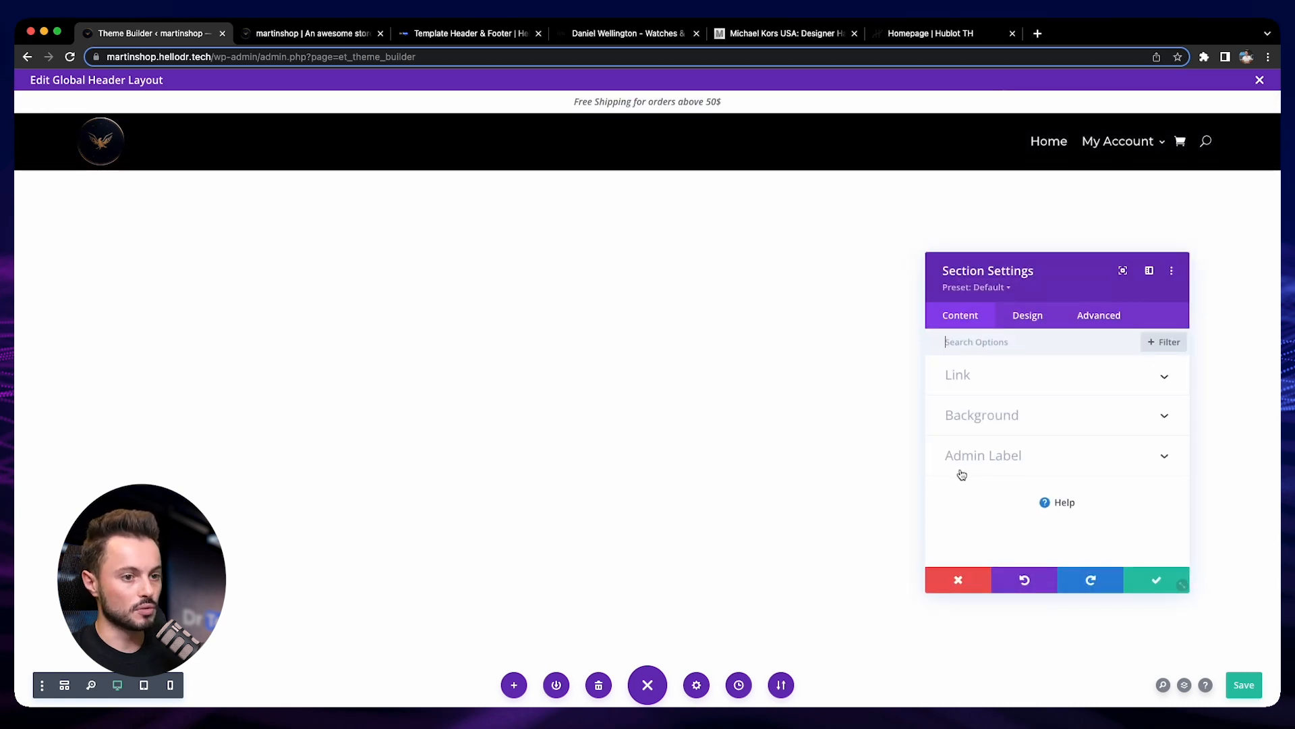
{"action": "left_click", "coordinate": [977, 417]}
{"action": "left_click", "coordinate": [992, 555]}
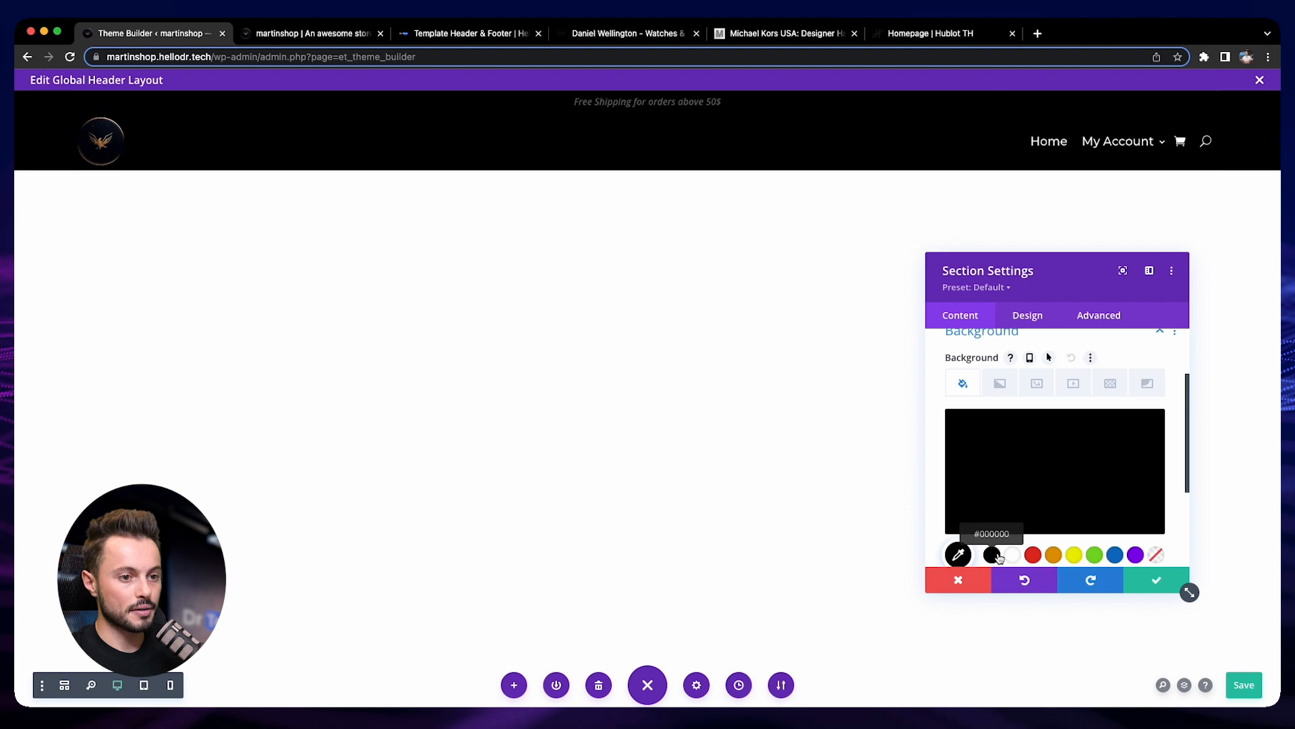
{"action": "left_click", "coordinate": [958, 461]}
{"action": "left_click", "coordinate": [949, 500]}
{"action": "mouse_move", "coordinate": [947, 500]}
{"action": "left_mouse_down"}
{"action": "mouse_move", "coordinate": [948, 517]}
{"action": "mouse_move", "coordinate": [941, 485]}
{"action": "mouse_move", "coordinate": [938, 501]}
{"action": "left_mouse_up"}
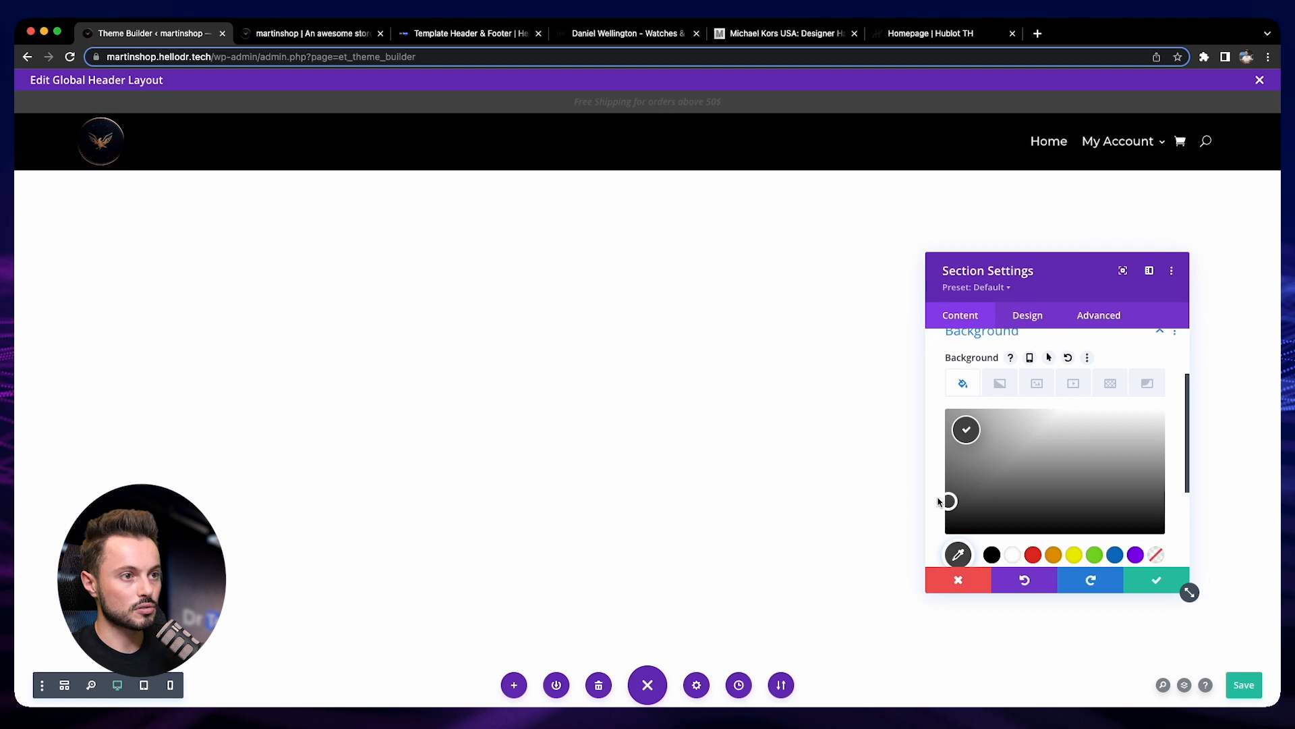
{"action": "left_click", "coordinate": [1147, 582]}
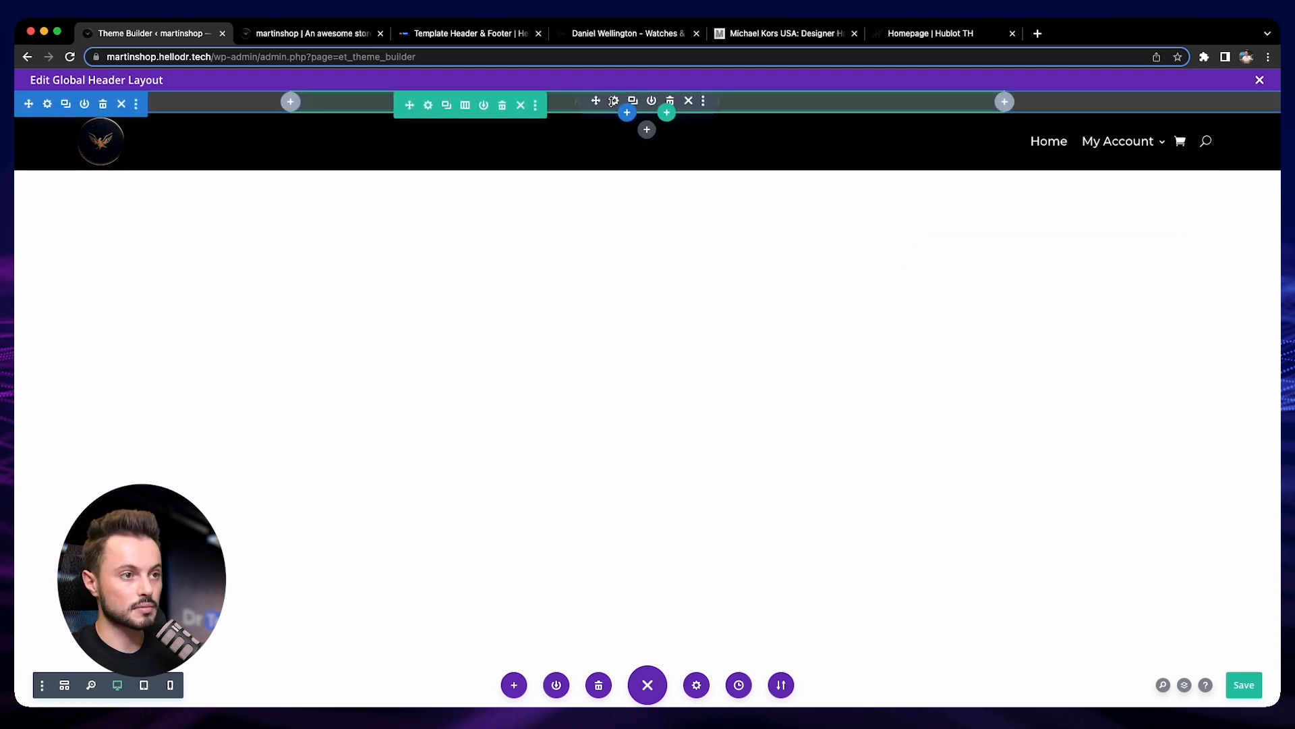
Step: Set the free shipping text's color to white and save the global header layout
{"action": "left_click", "coordinate": [612, 101]}
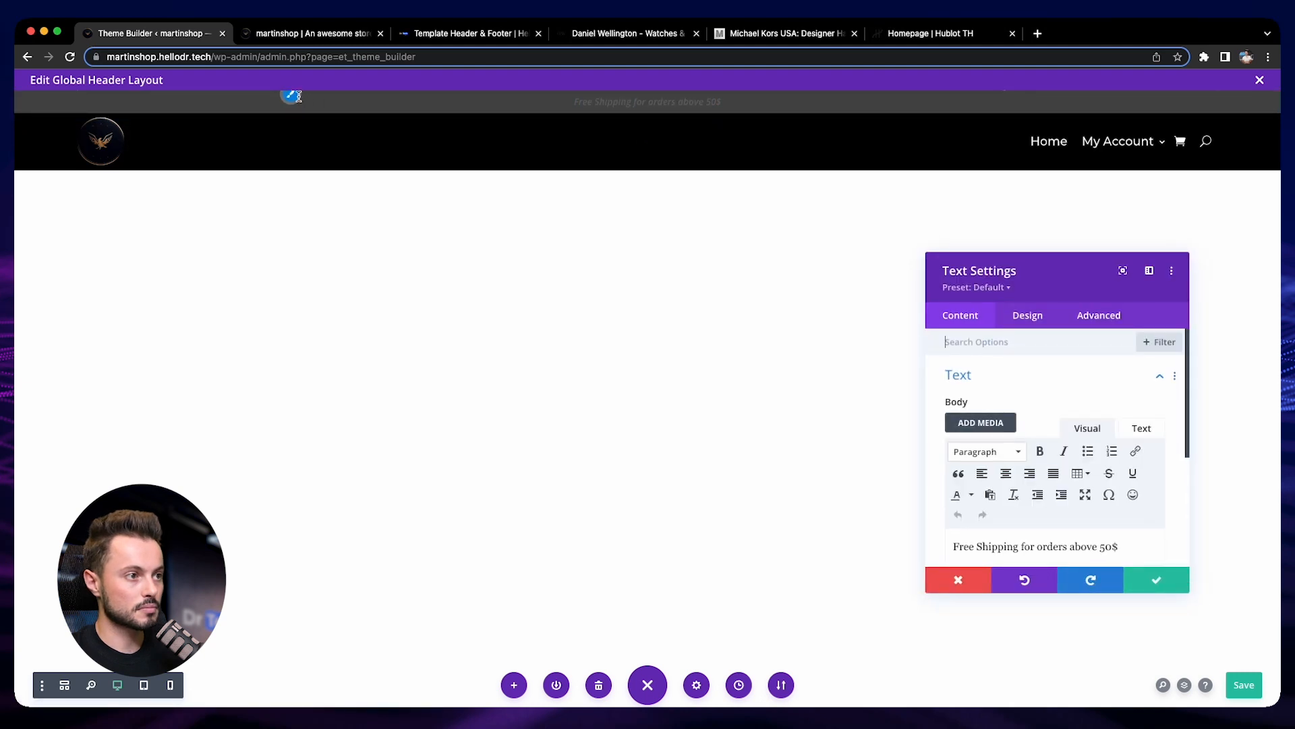
{"action": "left_click", "coordinate": [1028, 315]}
{"action": "scroll", "coordinate": [985, 500], "scroll_direction": "down", "scroll_amount": 4}
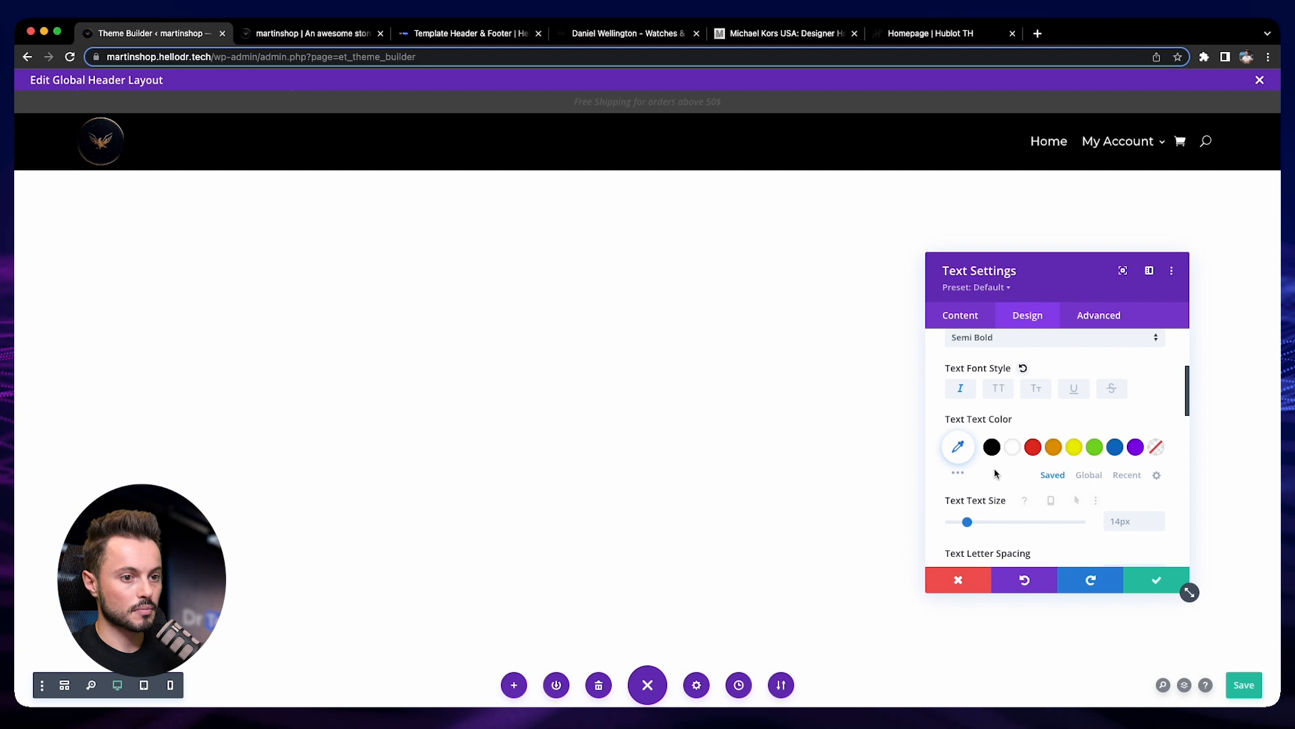
{"action": "left_click", "coordinate": [1012, 447]}
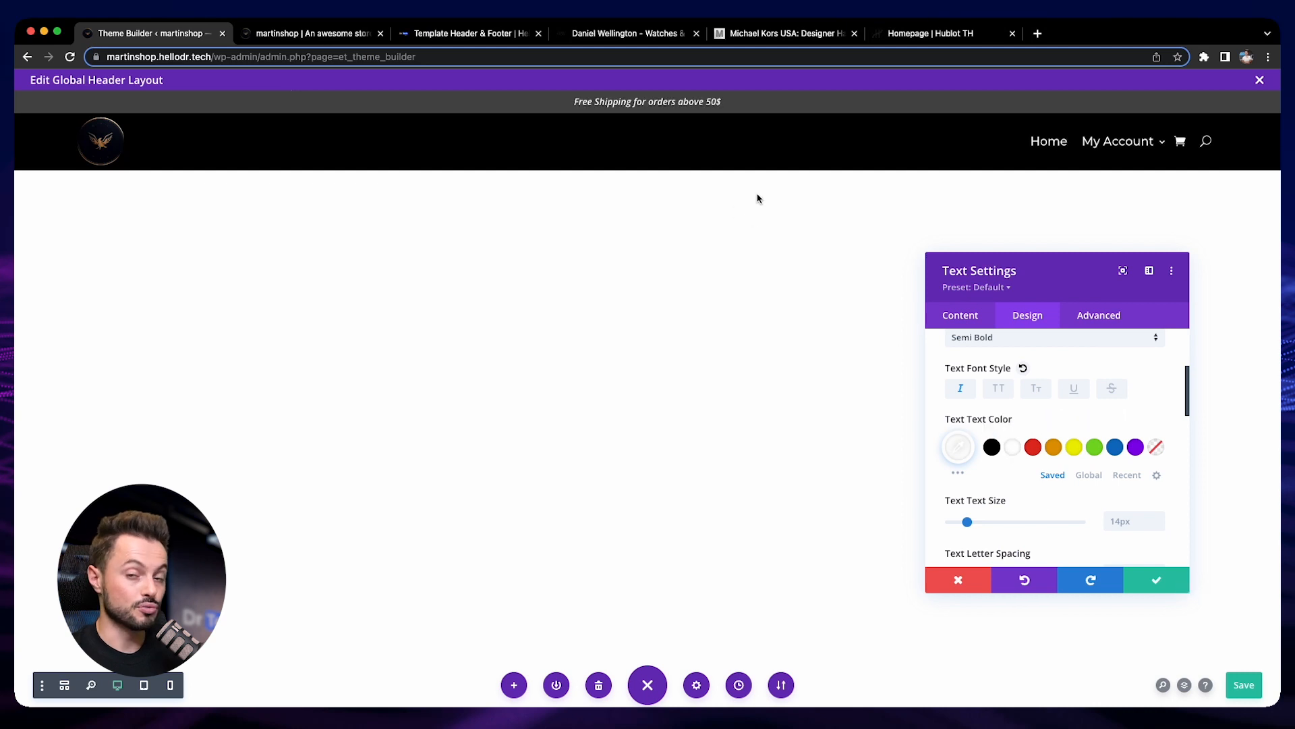
{"action": "left_click", "coordinate": [1178, 584]}
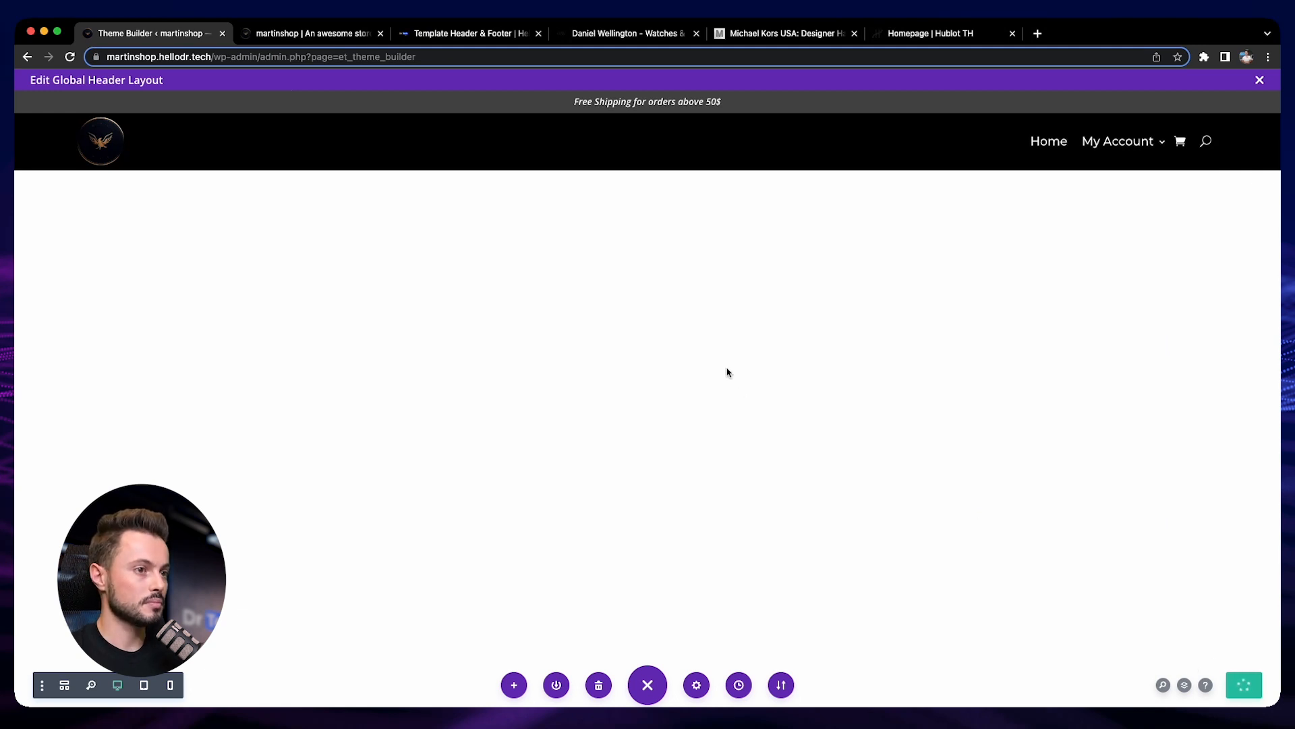
Step: Reload the live martinshop homepage and check how the free shipping bar and header behave down the page
{"action": "left_click", "coordinate": [307, 33]}
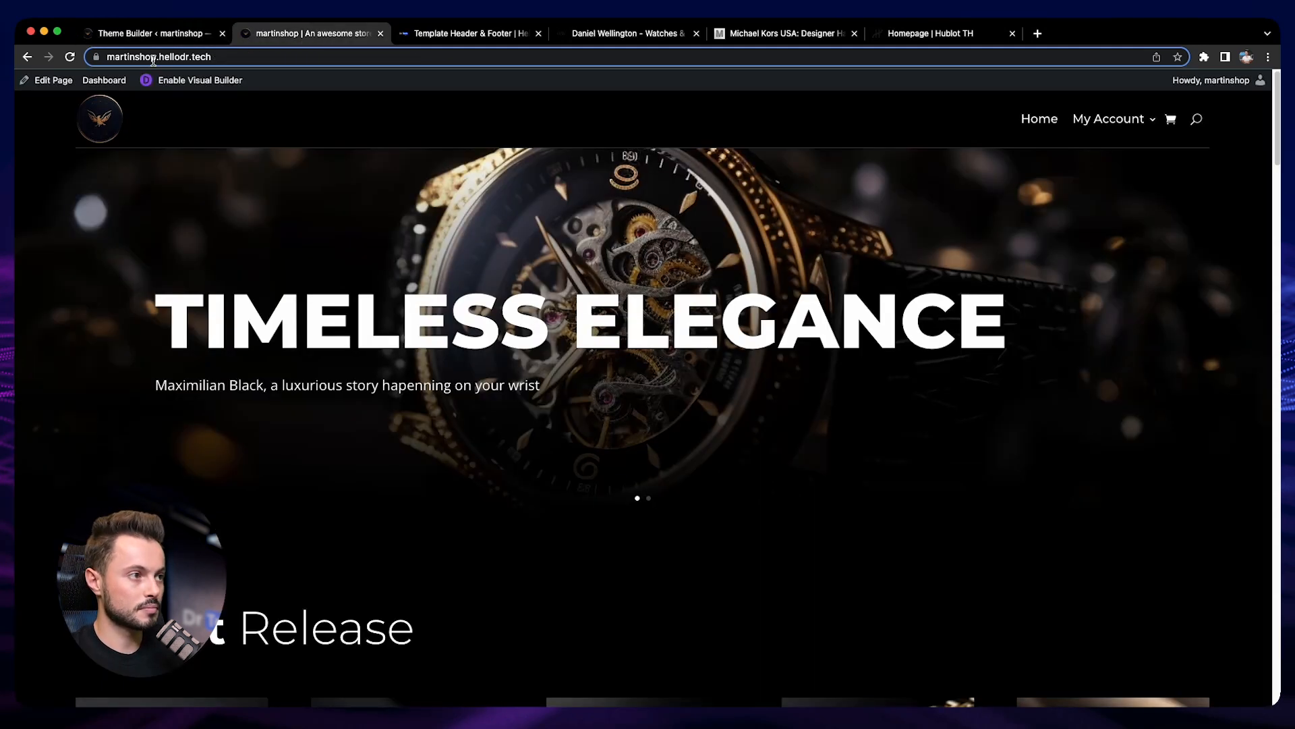
{"action": "left_click", "coordinate": [70, 57]}
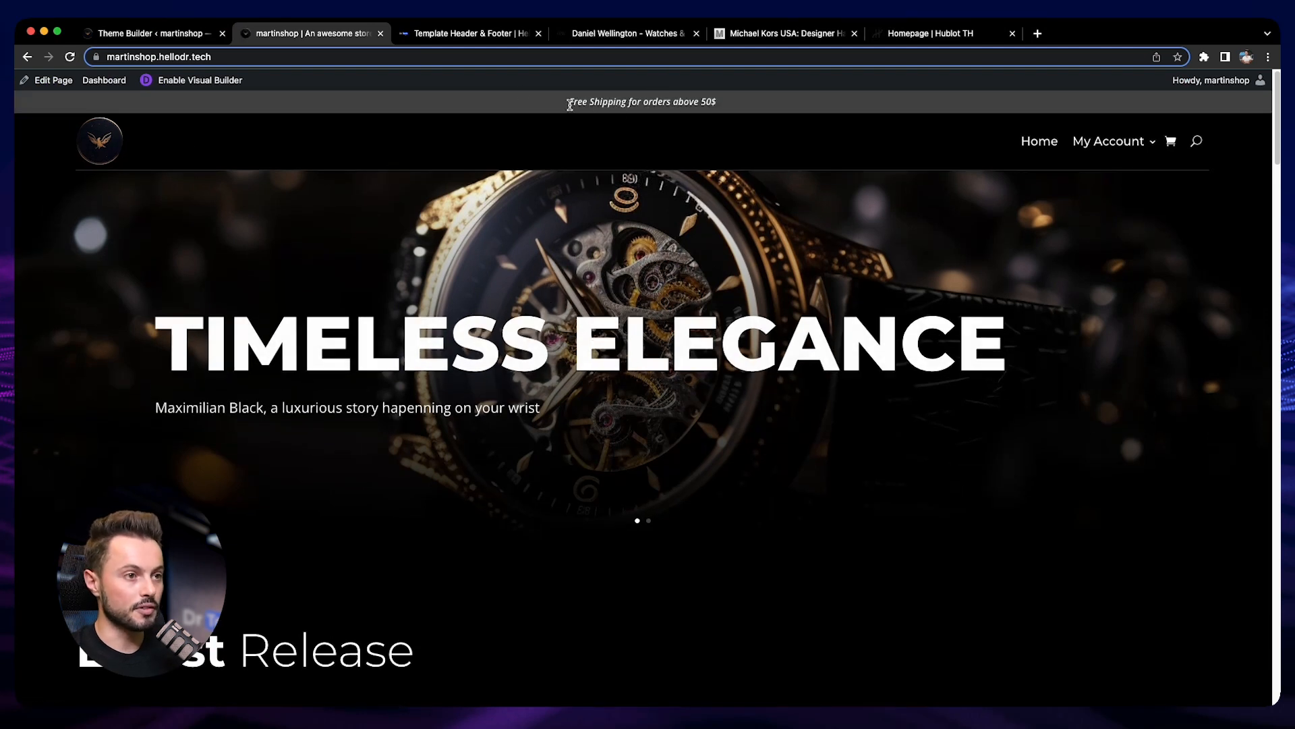
{"action": "scroll", "coordinate": [695, 322], "scroll_direction": "down", "scroll_amount": 5}
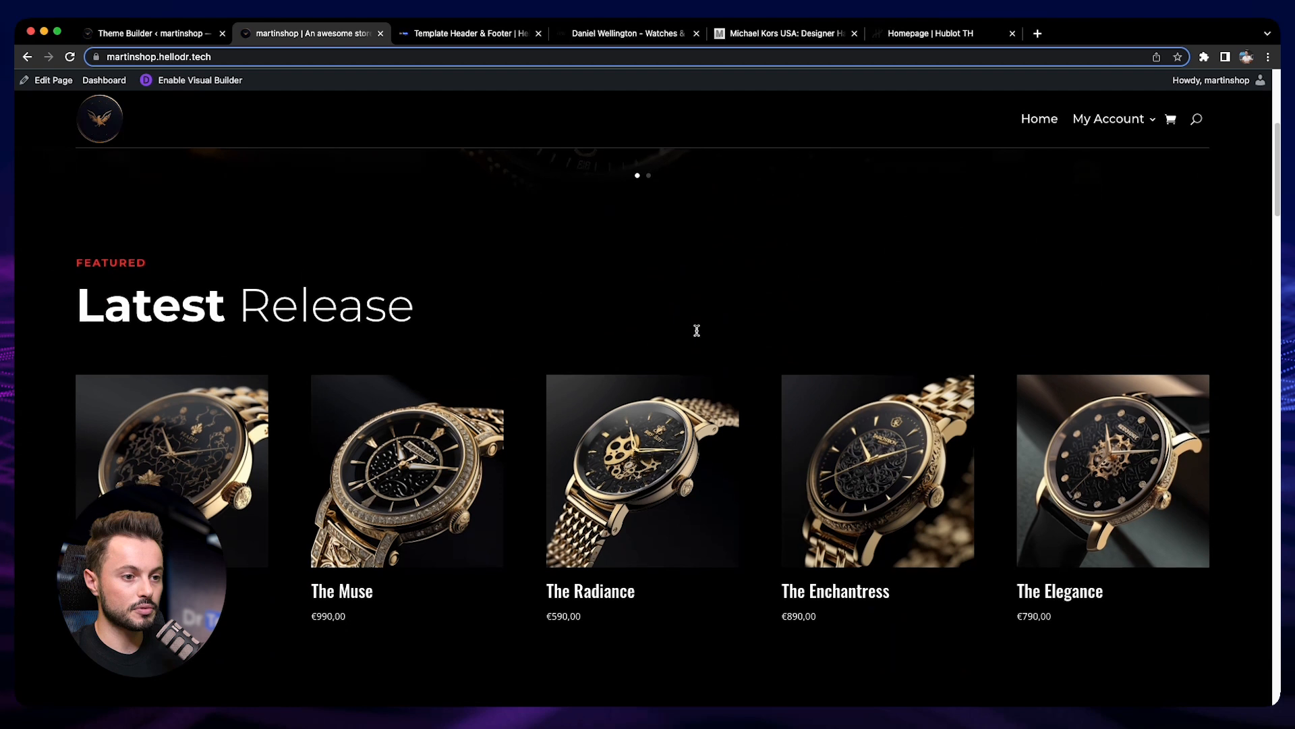
{"action": "scroll", "coordinate": [697, 331], "scroll_direction": "up", "scroll_amount": 5}
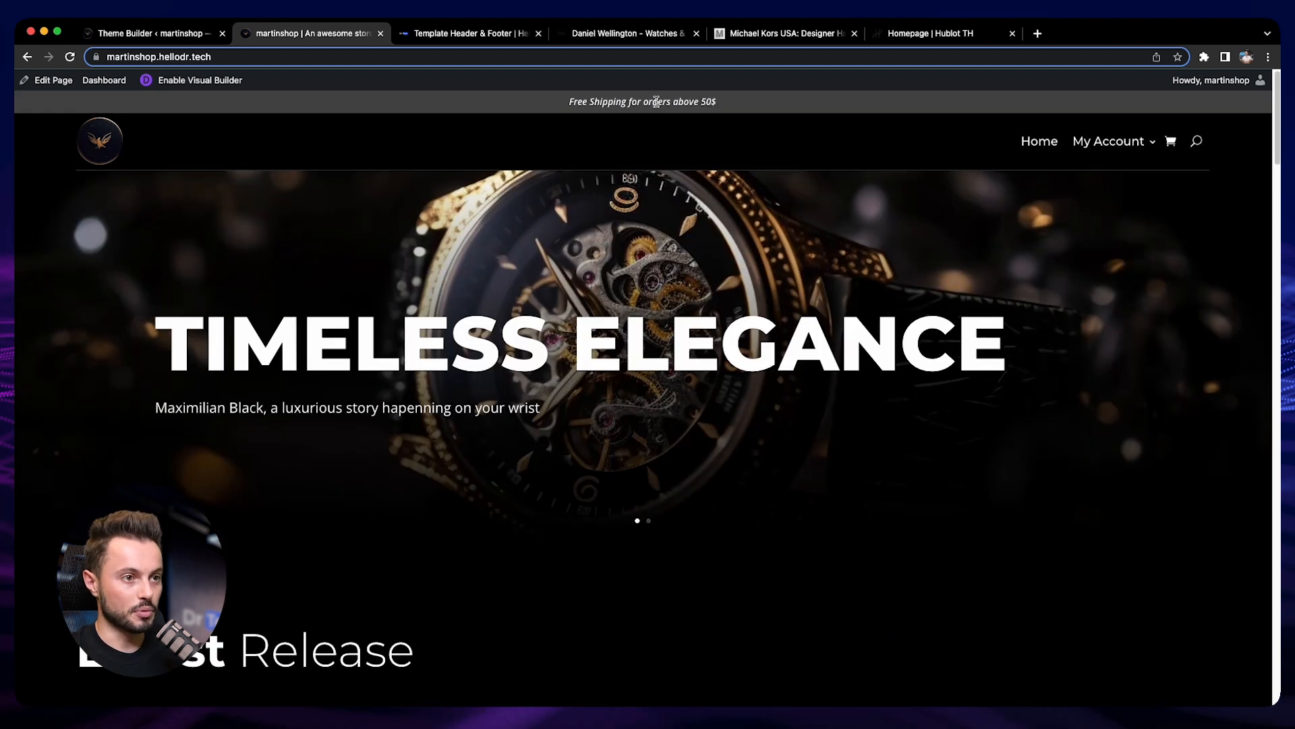
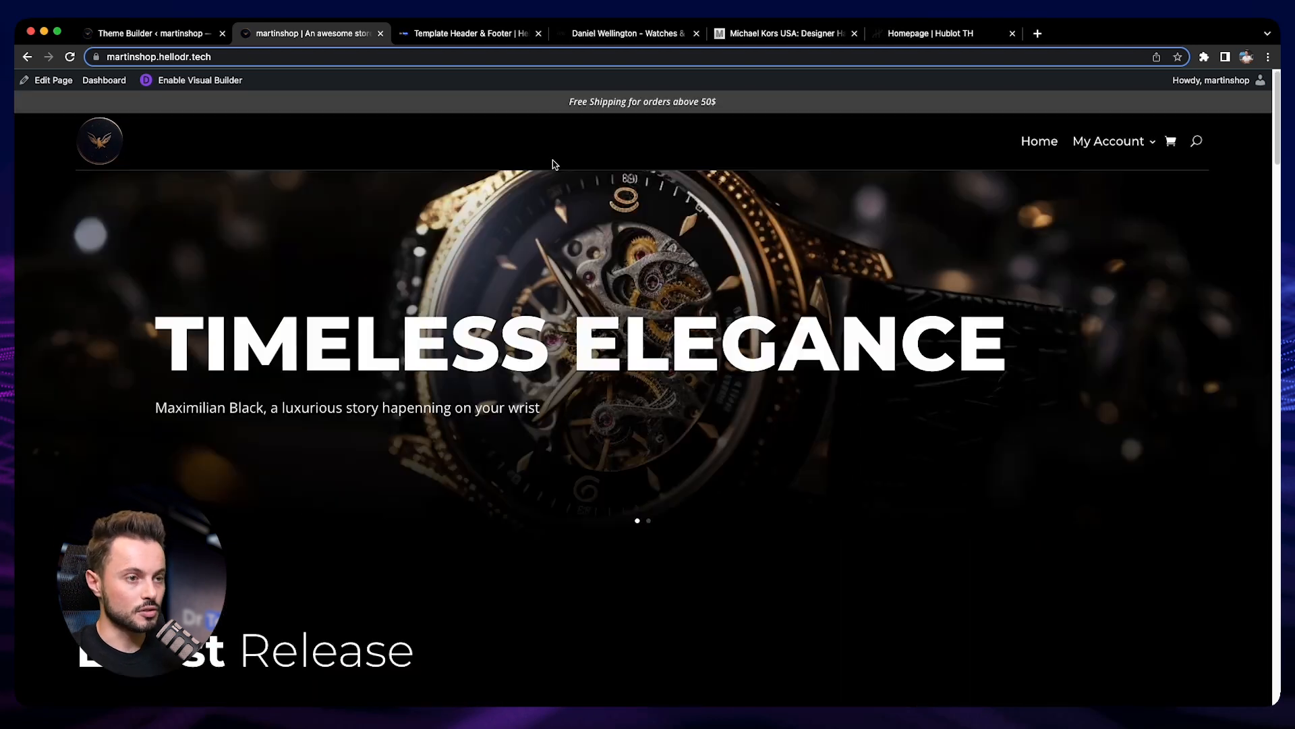
Step: Return to the global header layout and open the background color options of the free shipping section
{"action": "left_click", "coordinate": [162, 33]}
{"action": "left_click", "coordinate": [46, 105]}
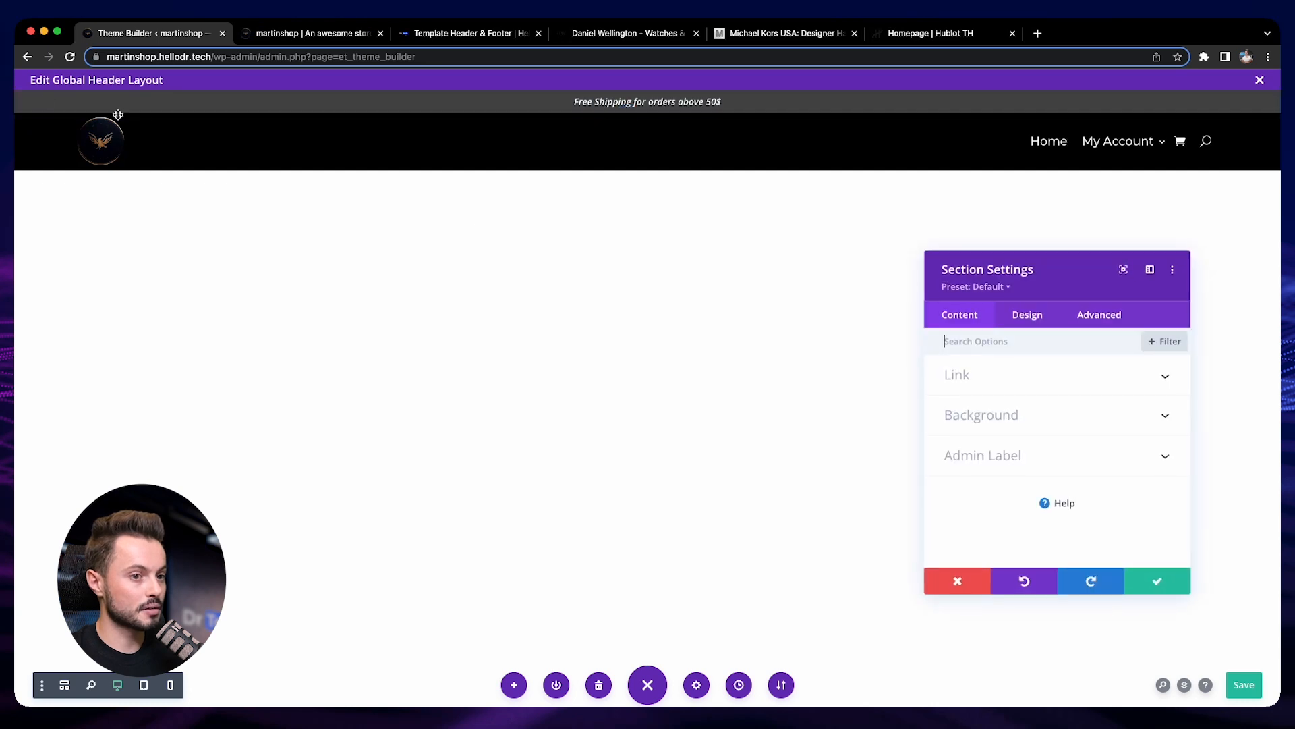
{"action": "left_click", "coordinate": [964, 413]}
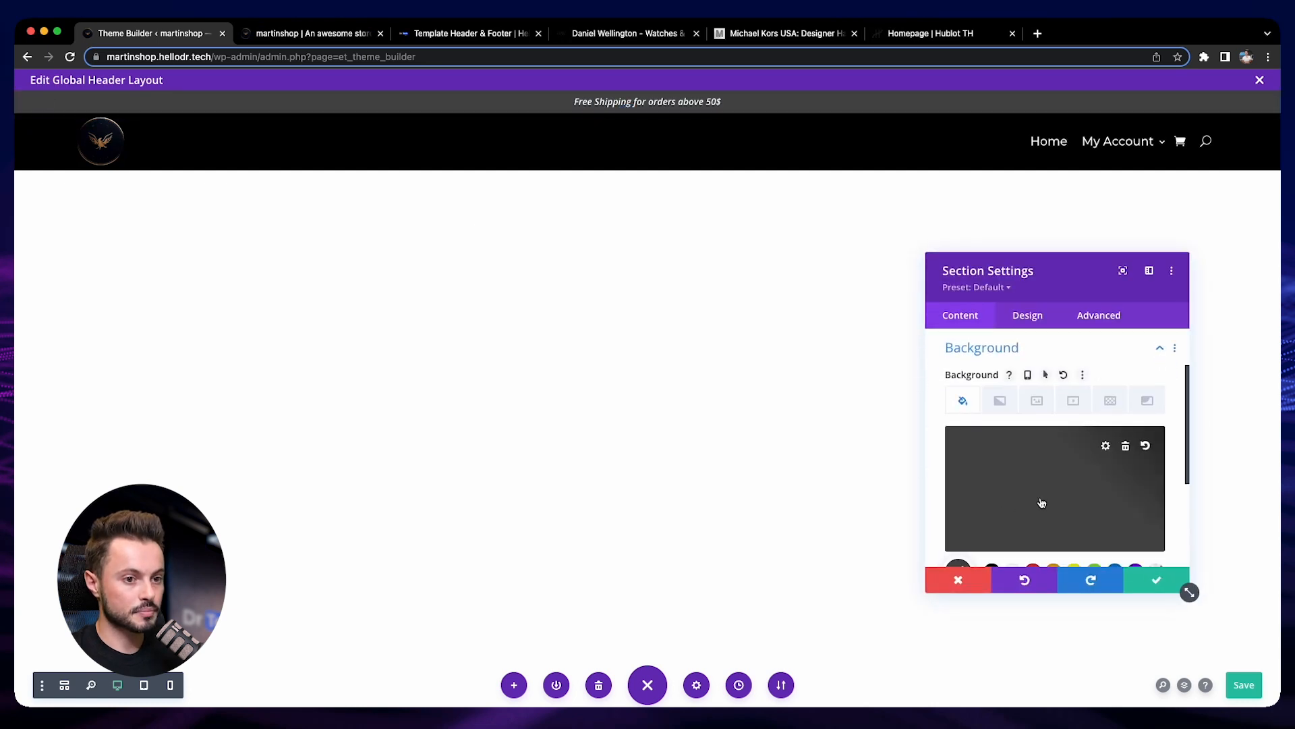
Step: Replace the top bar section's grey background with solid black
{"action": "left_click", "coordinate": [1125, 446]}
{"action": "scroll", "coordinate": [965, 546], "scroll_direction": "down", "scroll_amount": 1}
{"action": "left_click", "coordinate": [989, 544]}
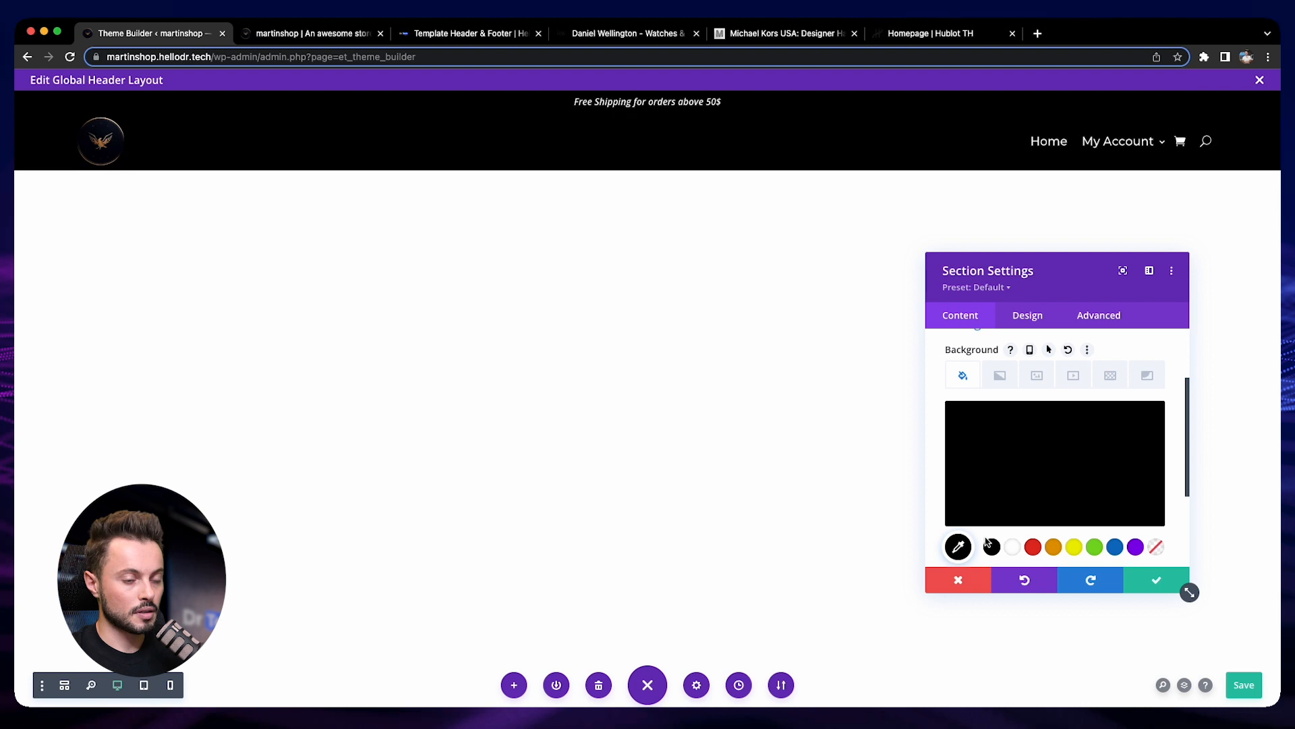
Step: Give the top bar section a white bottom border 1px wide and save the global header layout
{"action": "left_click", "coordinate": [1028, 315]}
{"action": "scroll", "coordinate": [972, 398], "scroll_direction": "up", "scroll_amount": 2}
{"action": "scroll", "coordinate": [954, 432], "scroll_direction": "down", "scroll_amount": 4}
{"action": "left_click", "coordinate": [1100, 415]}
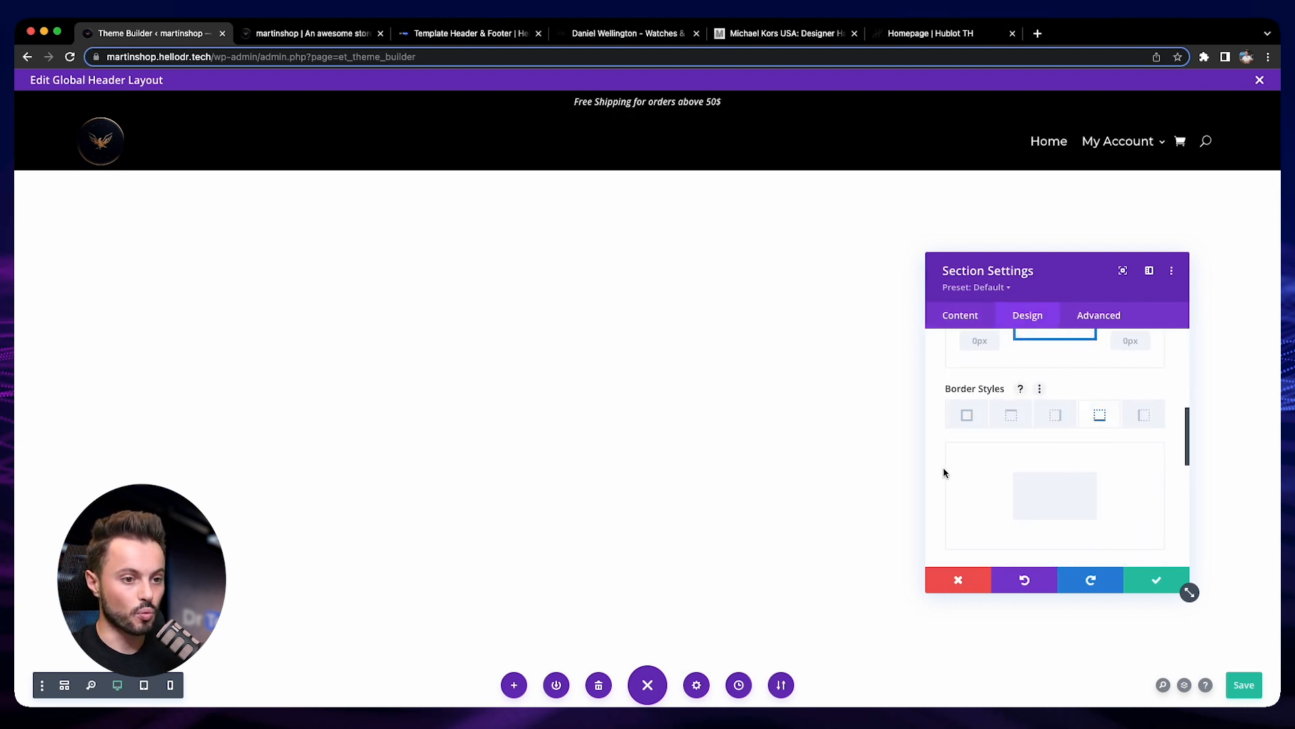
{"action": "scroll", "coordinate": [943, 472], "scroll_direction": "down", "scroll_amount": 2}
{"action": "left_click", "coordinate": [1162, 487]}
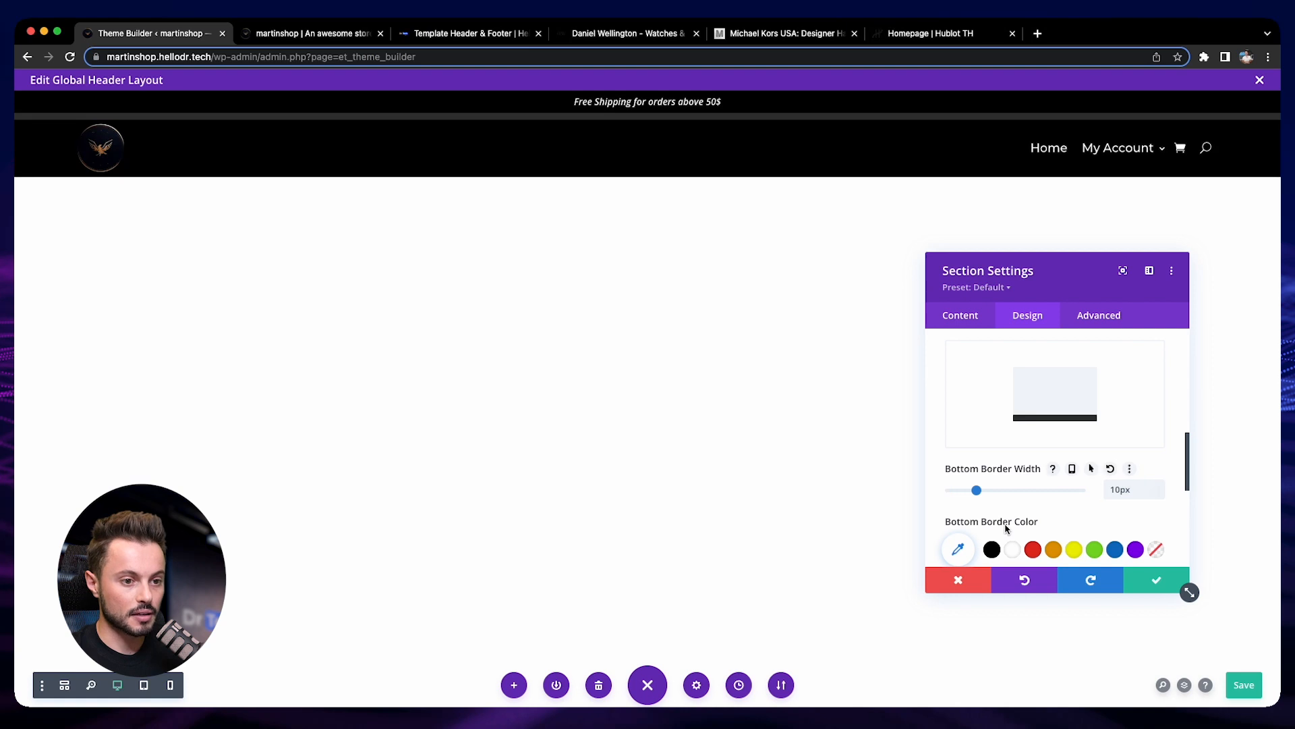
{"action": "left_click", "coordinate": [1014, 550]}
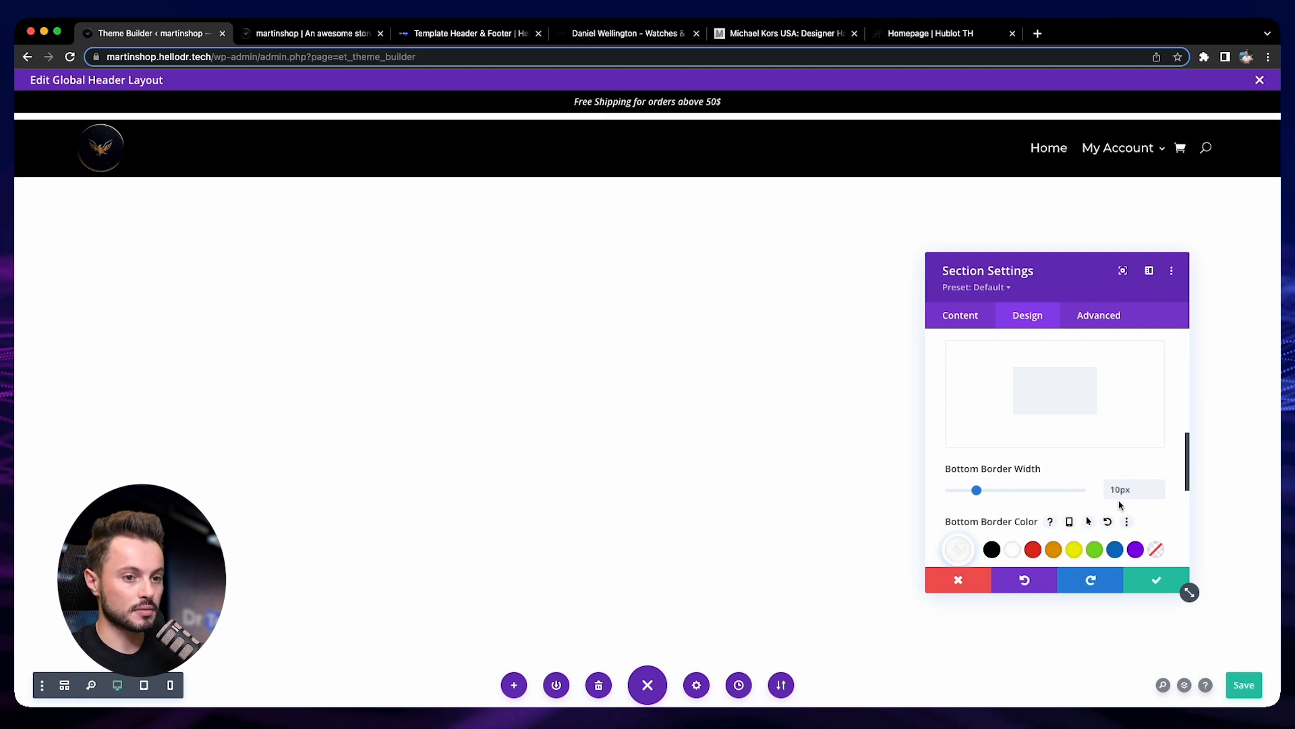
{"action": "left_click_drag", "start_coordinate": [965, 493], "coordinate": [950, 493]}
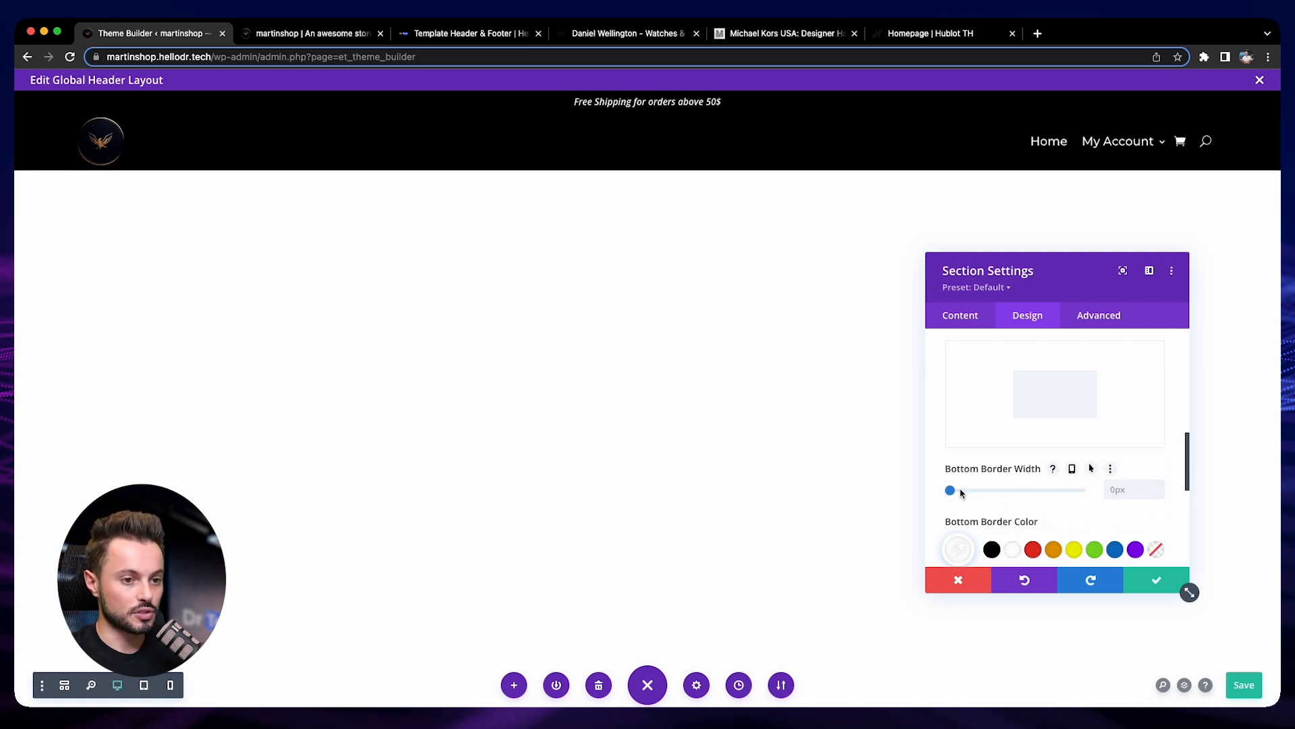
{"action": "type", "text": "1px"}
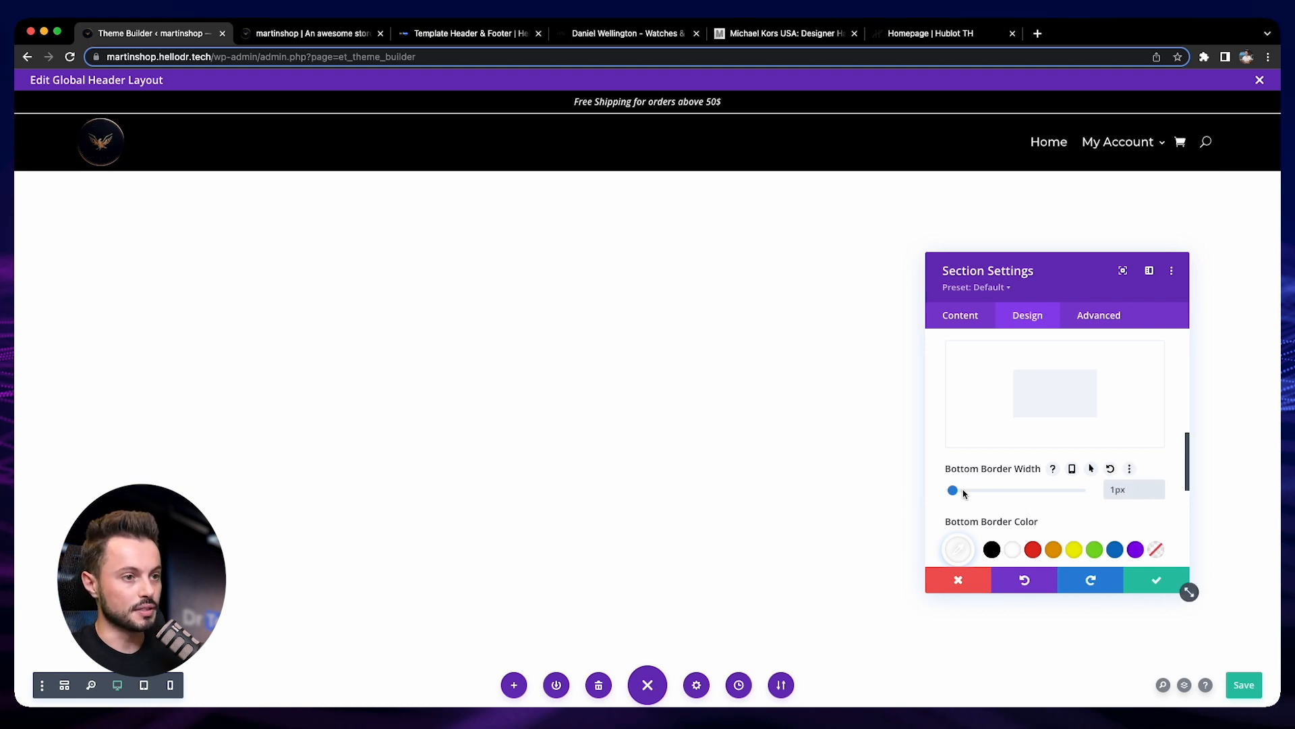
{"action": "left_click", "coordinate": [1257, 688]}
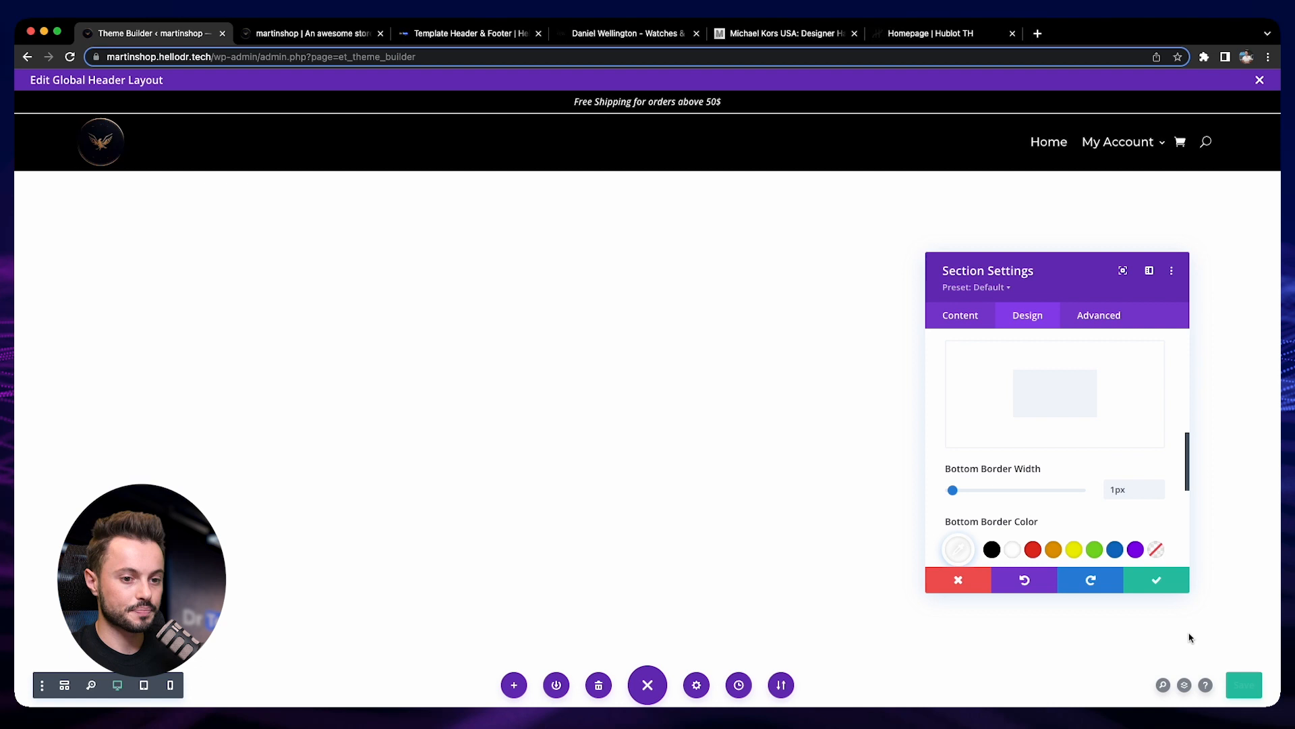
Step: On the live store's home page, open the Watch for Women and Watch for Men links in new tabs
{"action": "left_click", "coordinate": [309, 33]}
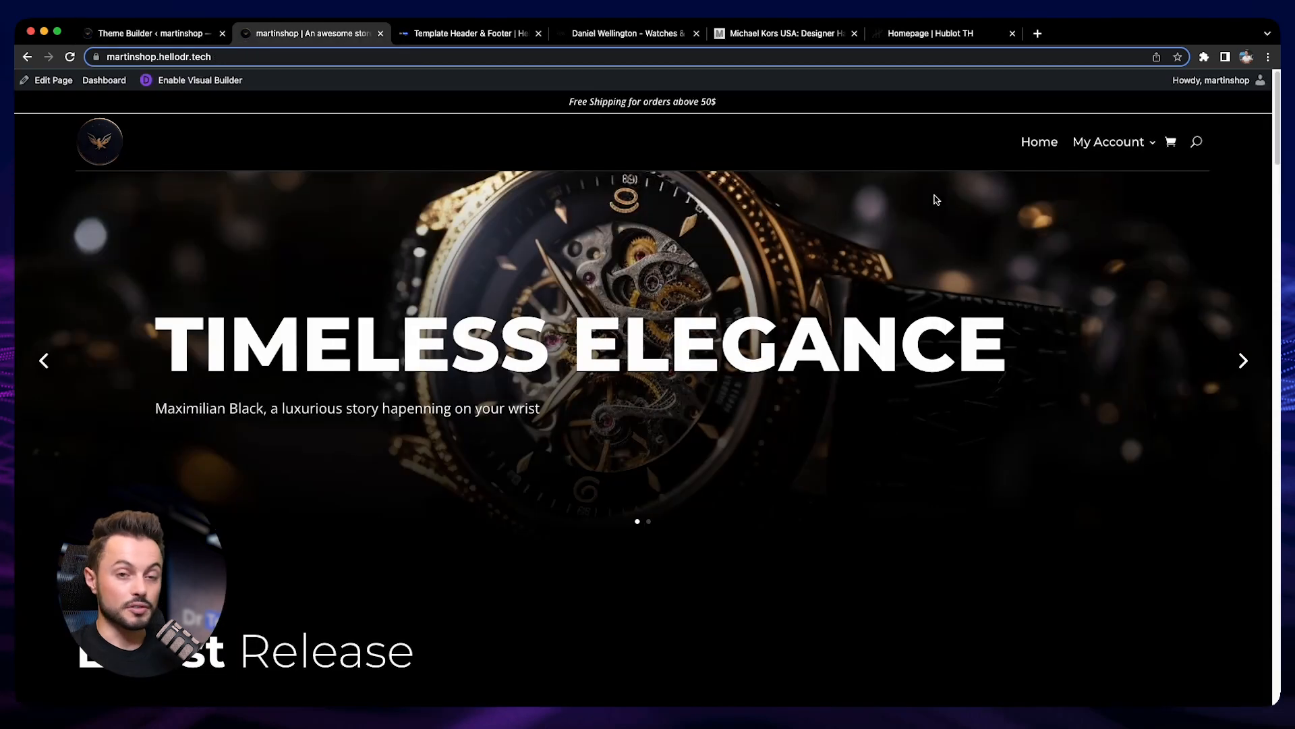
{"action": "key", "text": "super+Return"}
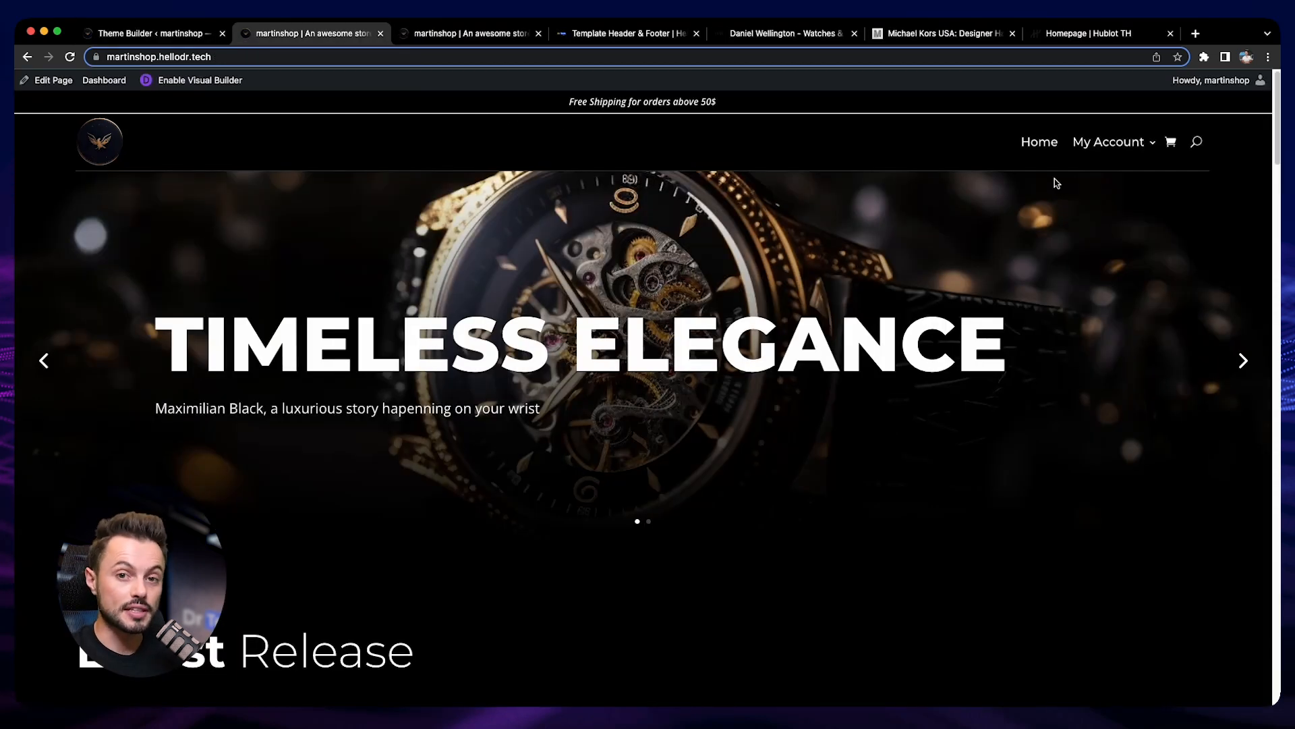
{"action": "mouse_move", "coordinate": [1061, 135]}
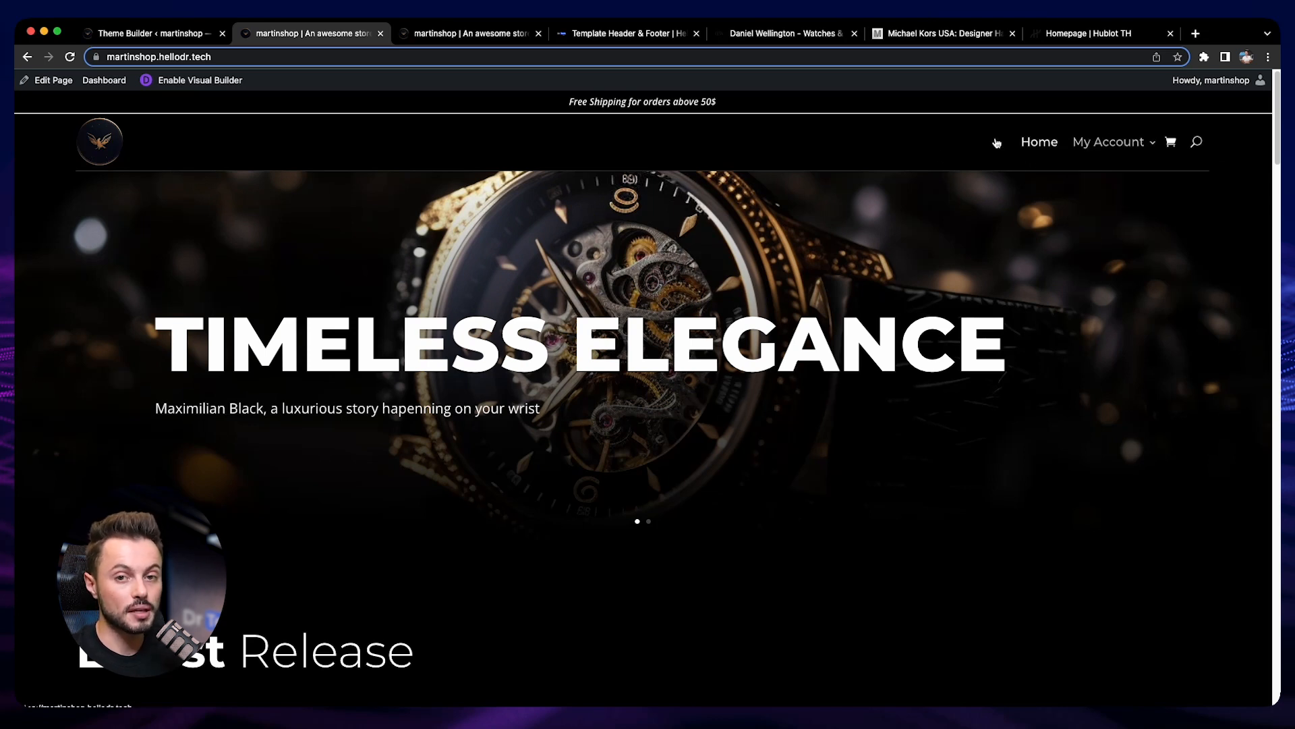
{"action": "scroll", "coordinate": [799, 391], "scroll_direction": "down", "scroll_amount": 15}
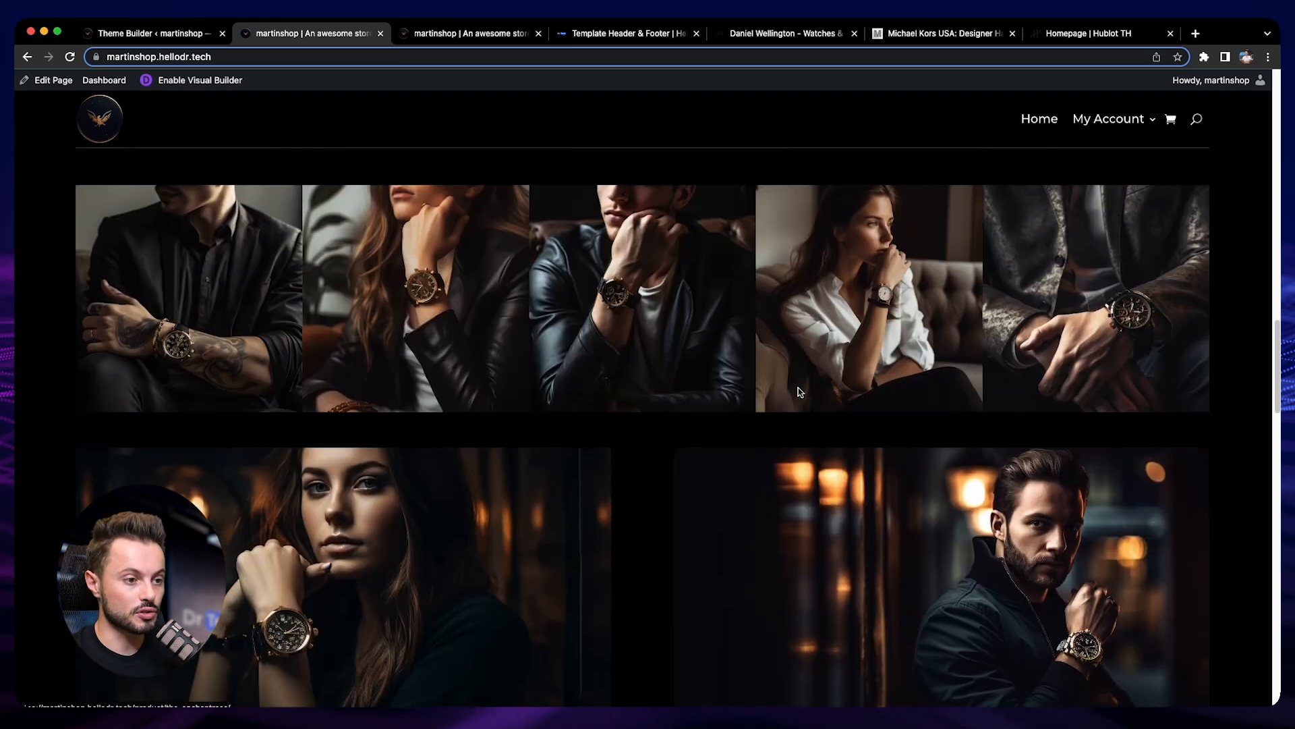
{"action": "scroll", "coordinate": [798, 391], "scroll_direction": "down", "scroll_amount": 10}
{"action": "scroll", "coordinate": [796, 386], "scroll_direction": "up", "scroll_amount": 5}
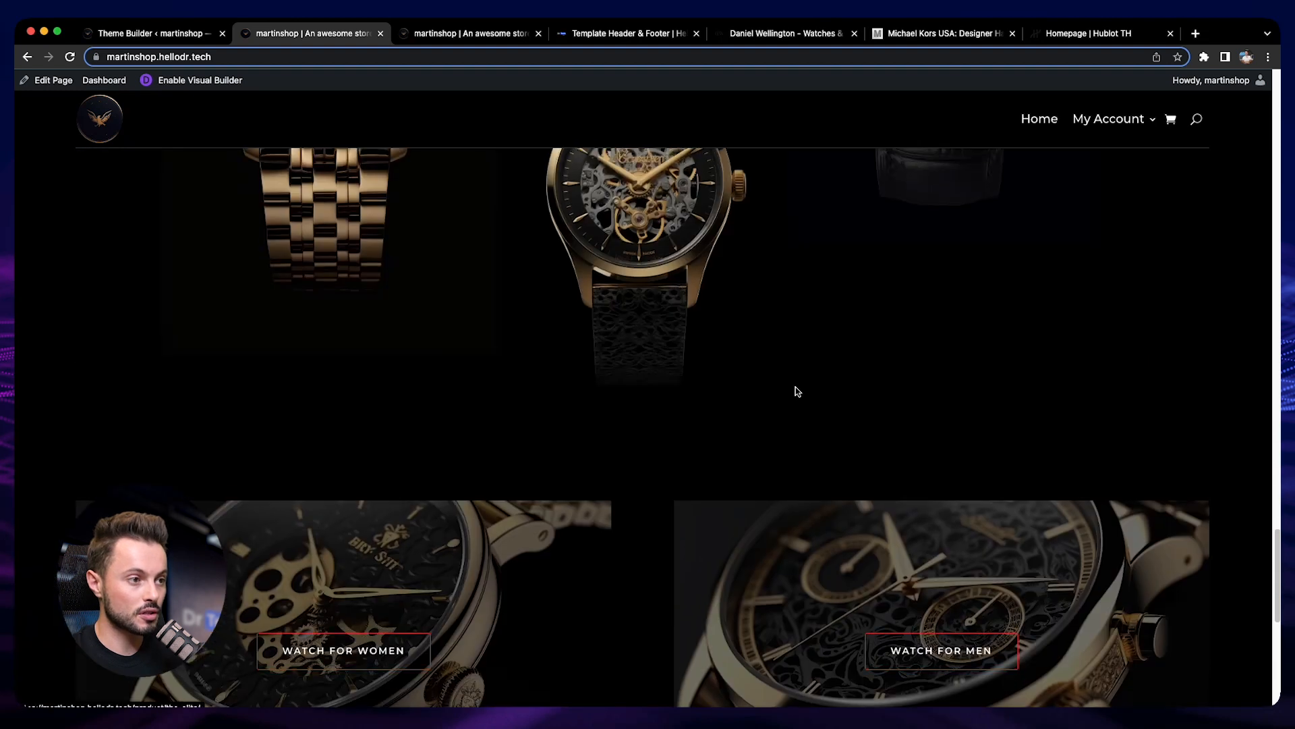
{"action": "scroll", "coordinate": [785, 389], "scroll_direction": "down", "scroll_amount": 1}
{"action": "right_click", "coordinate": [407, 604]}
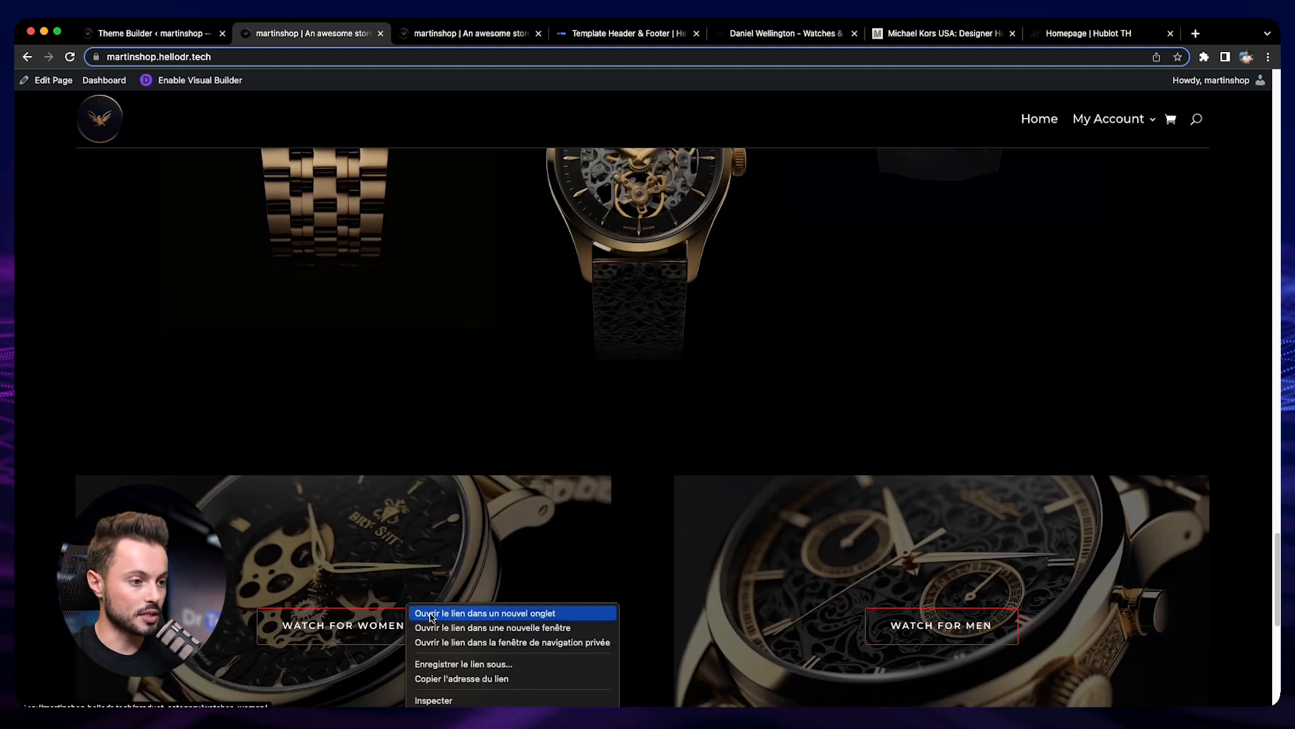
{"action": "left_click", "coordinate": [433, 617]}
{"action": "right_click", "coordinate": [875, 604]}
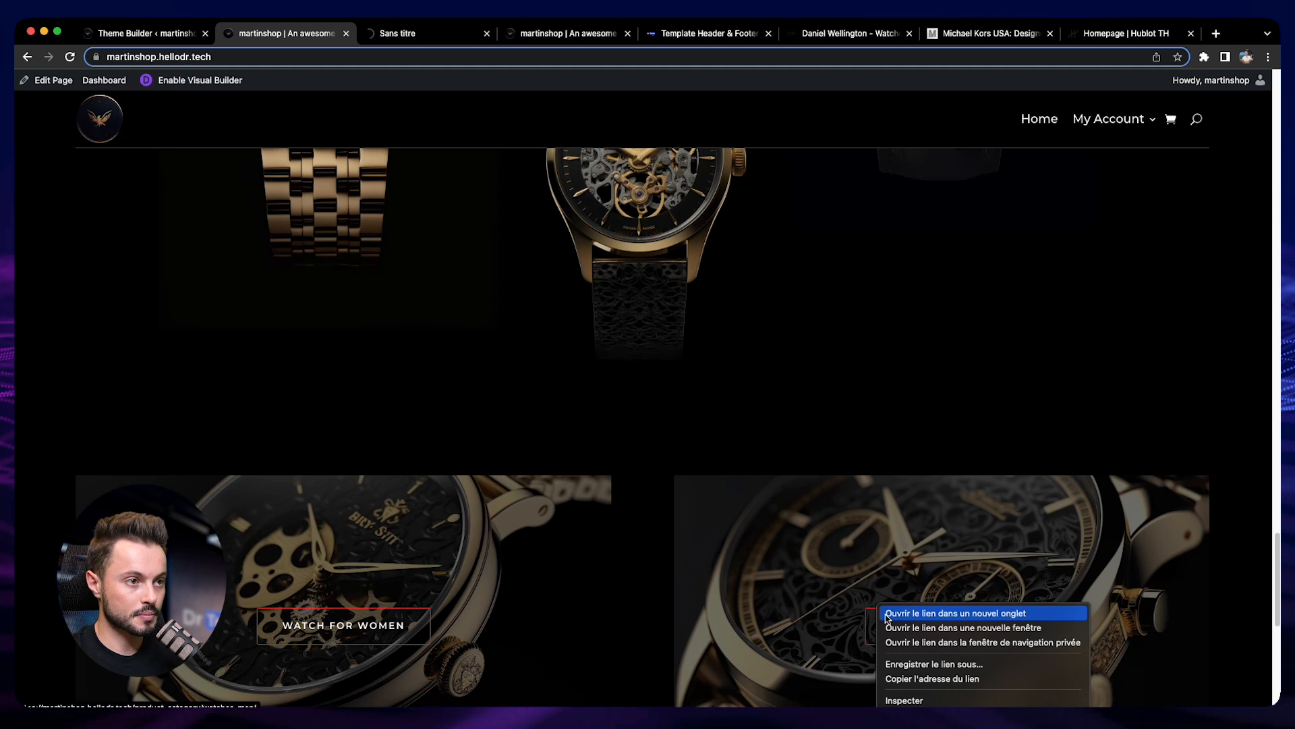
{"action": "left_click", "coordinate": [886, 616]}
{"action": "scroll", "coordinate": [504, 307], "scroll_direction": "down", "scroll_amount": 1}
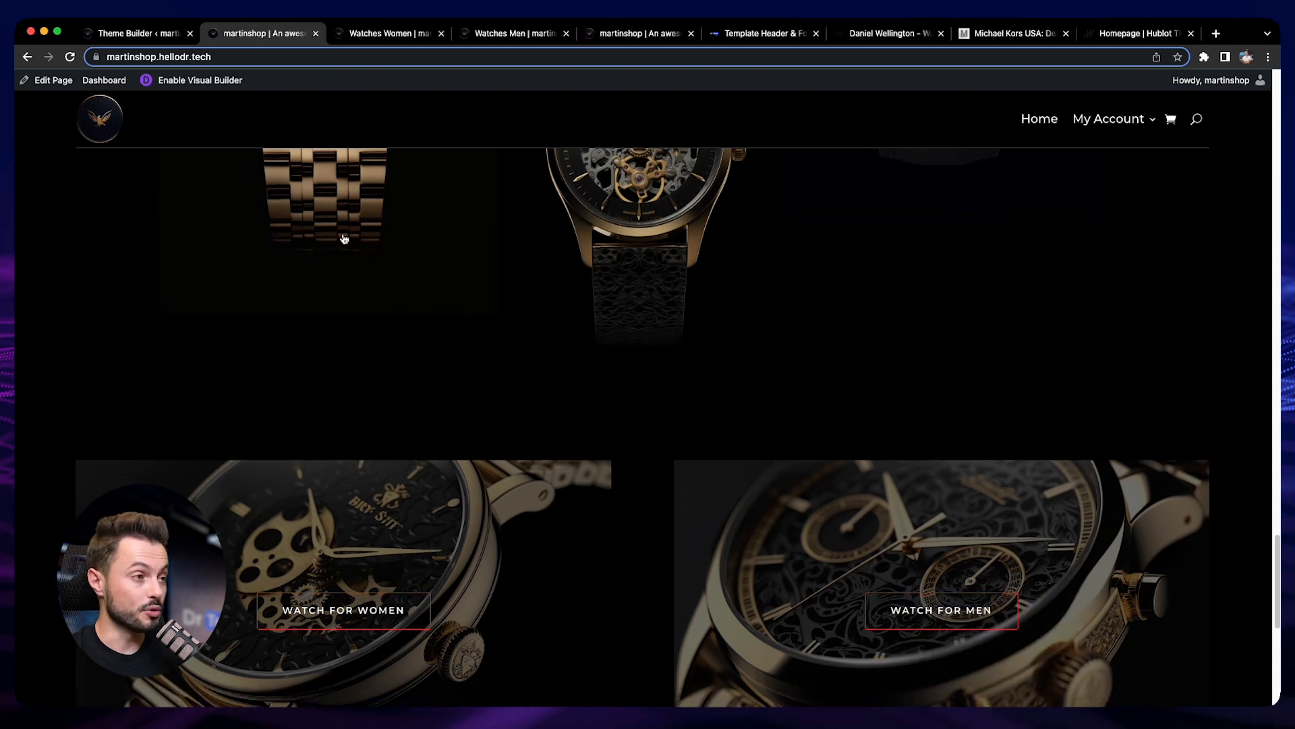
Step: Exit the global header layout editor in the Theme Builder and open the store's menu management page
{"action": "left_click", "coordinate": [152, 39]}
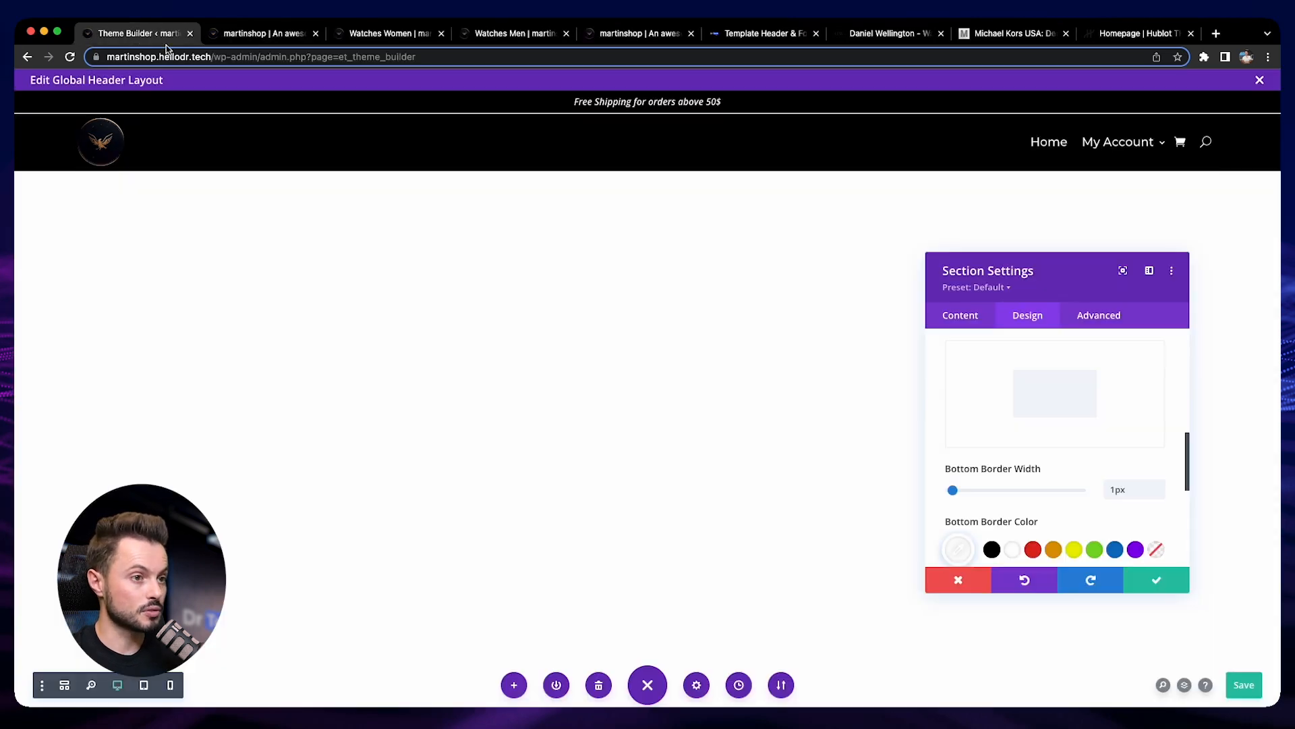
{"action": "left_click", "coordinate": [1260, 79]}
{"action": "mouse_move", "coordinate": [93, 269]}
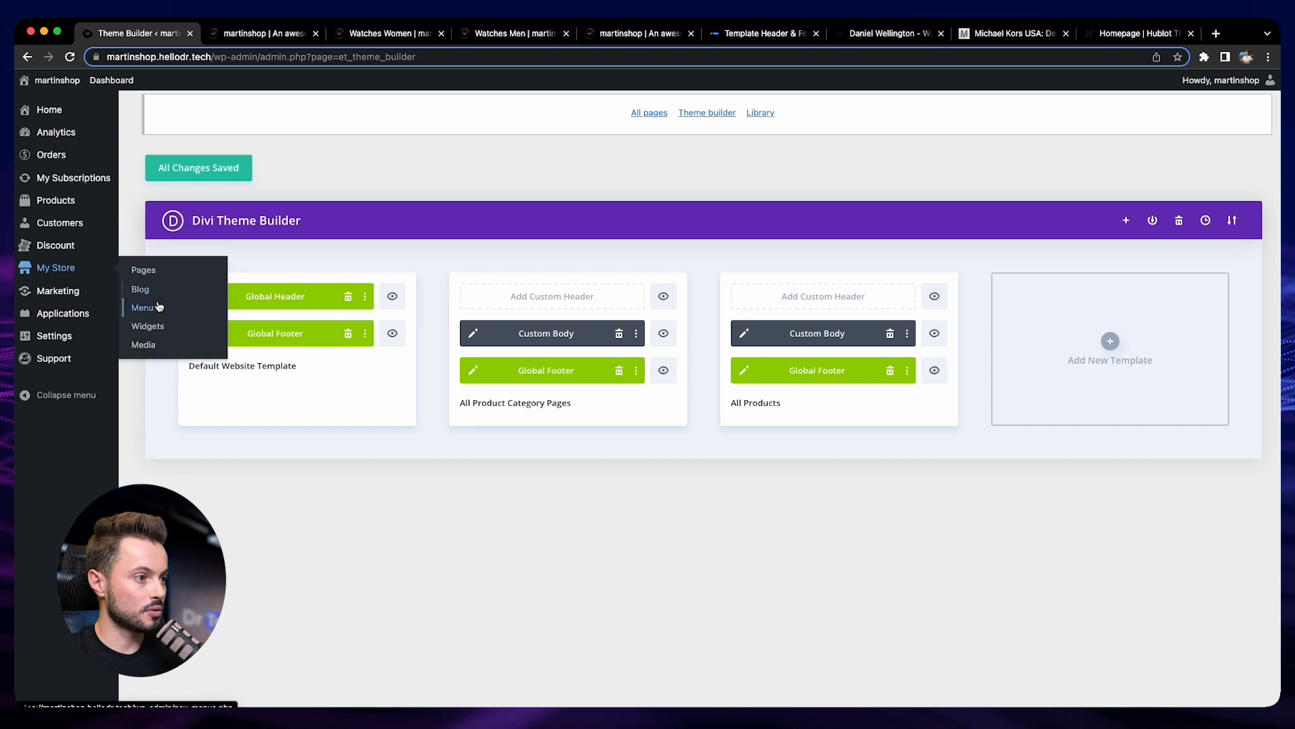
{"action": "left_click", "coordinate": [156, 305]}
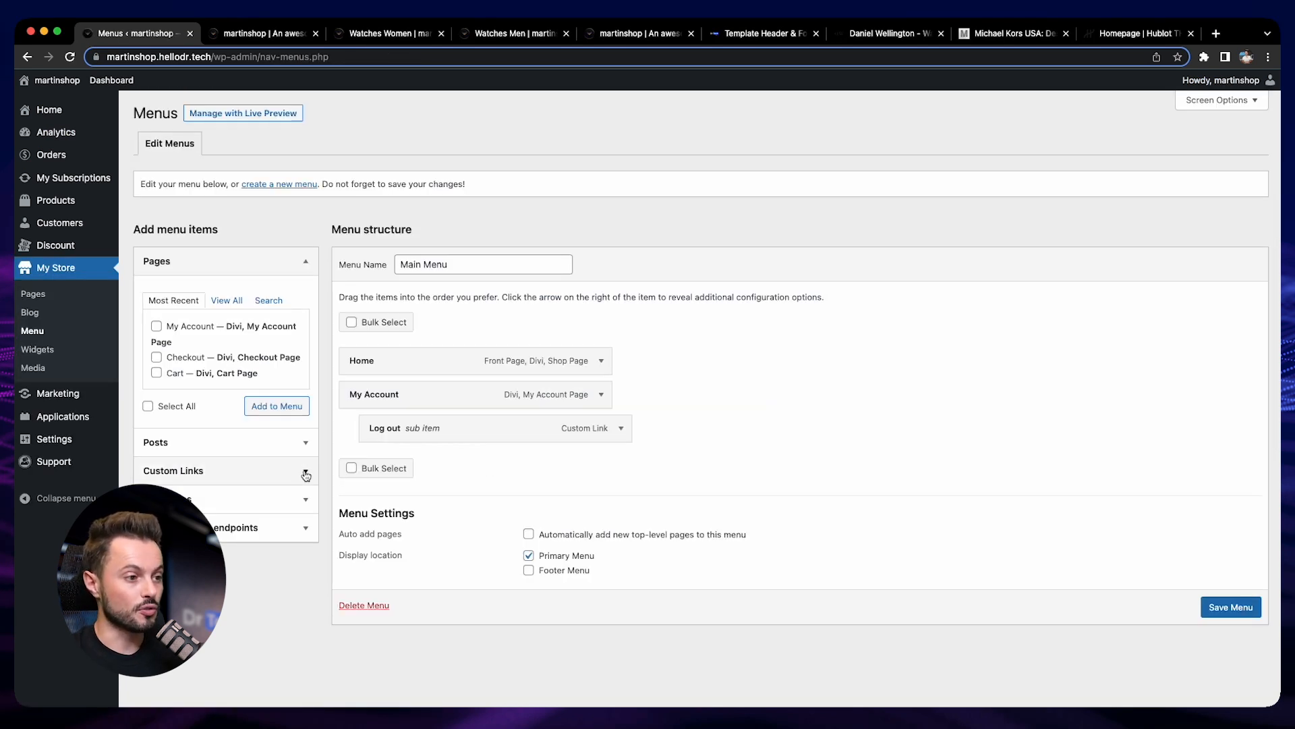
Step: Using the Michael Kors site's navigation as reference, add a custom link "Our Watches" with URL # to the Main Menu
{"action": "left_click", "coordinate": [235, 473]}
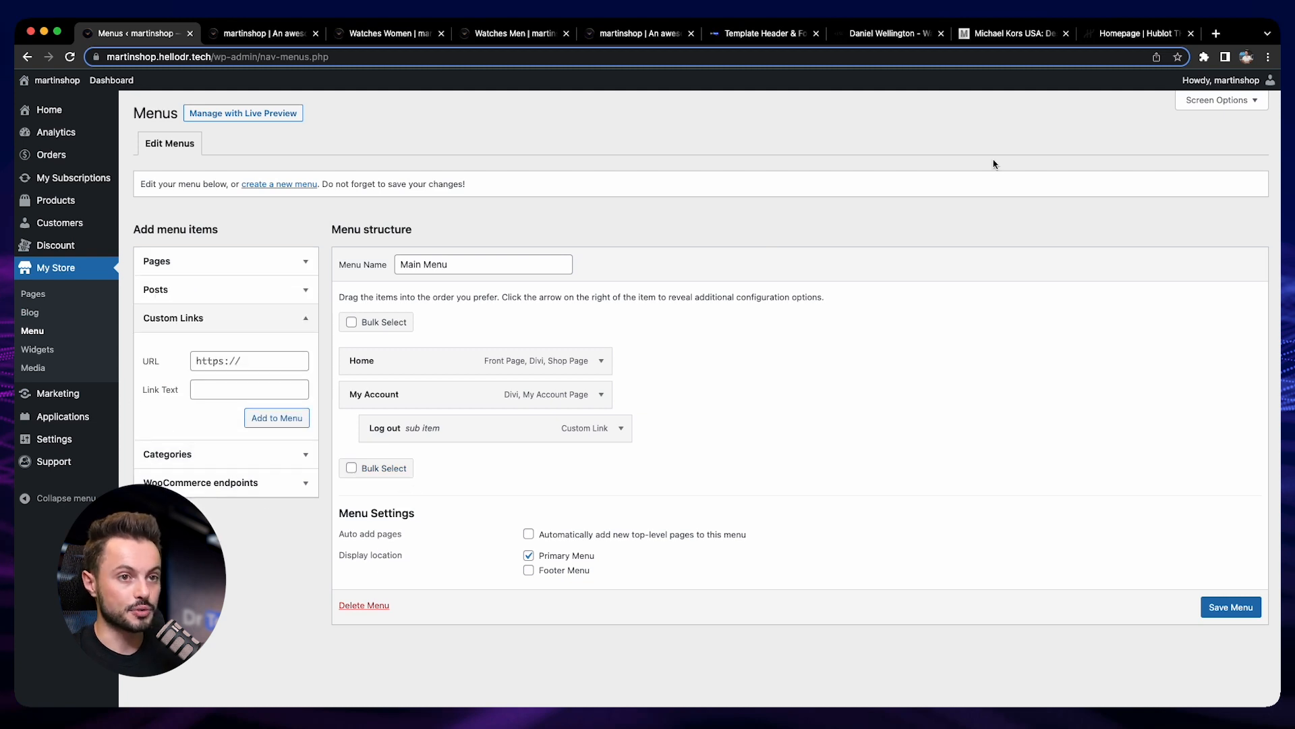
{"action": "left_click", "coordinate": [1015, 33]}
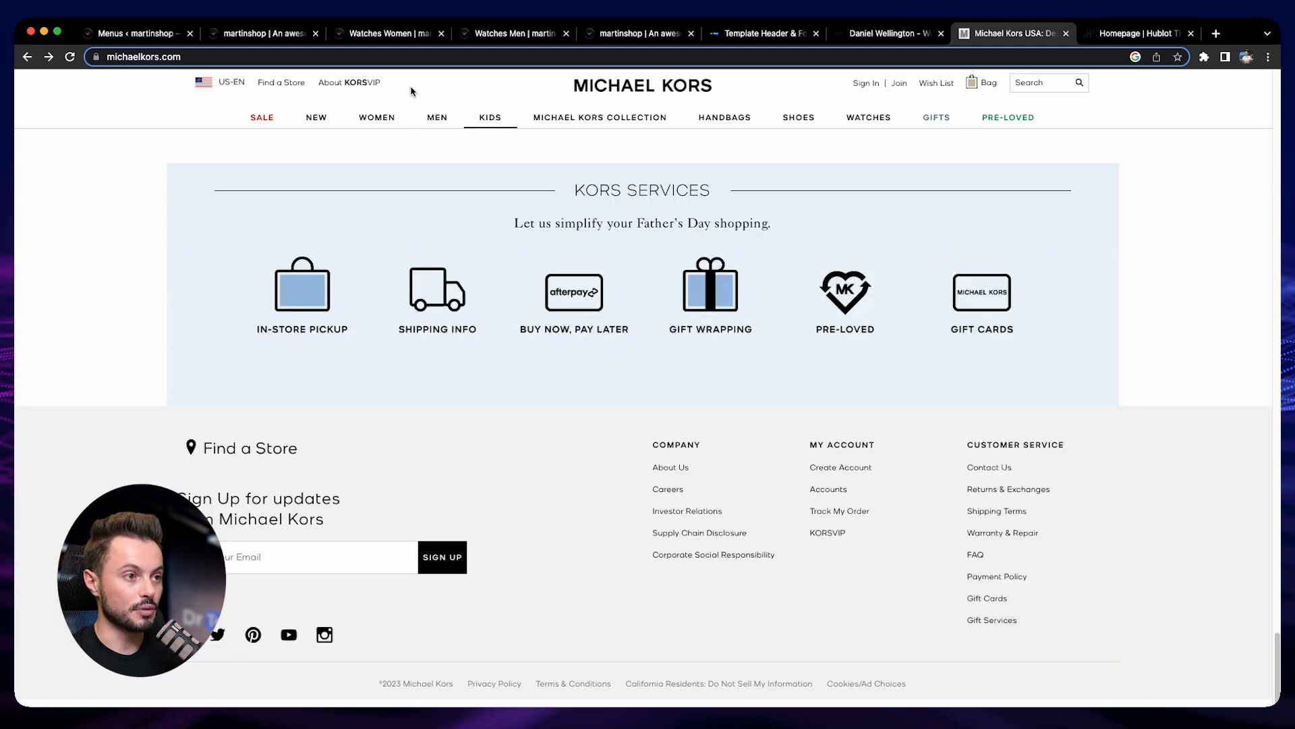
{"action": "mouse_move", "coordinate": [433, 116]}
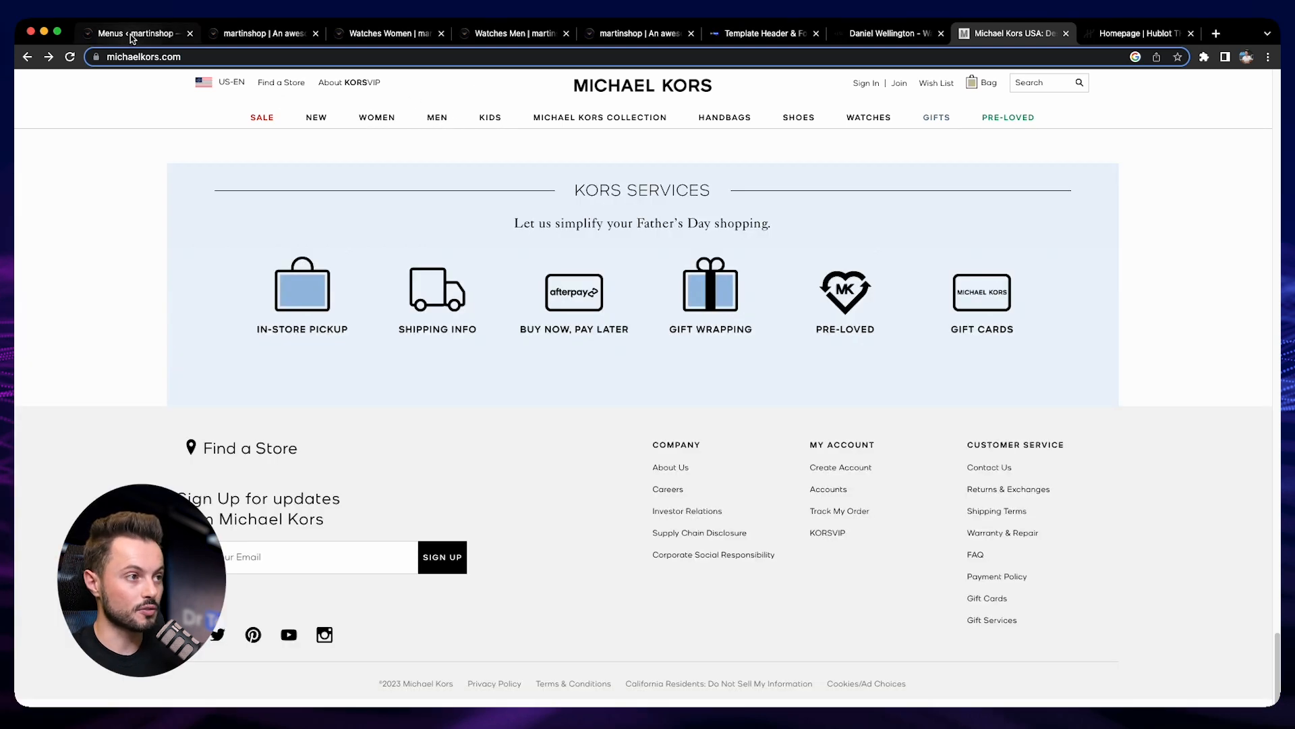
{"action": "left_click", "coordinate": [131, 35]}
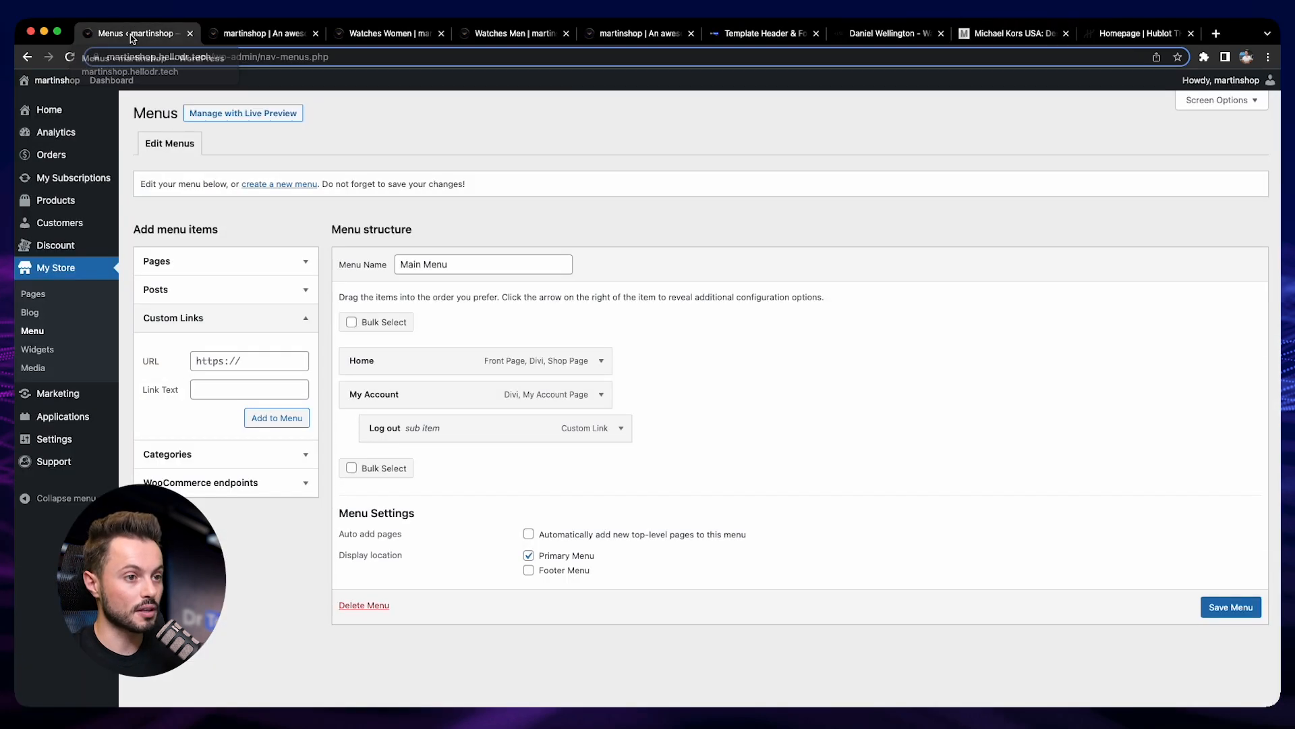
{"action": "left_click", "coordinate": [233, 389]}
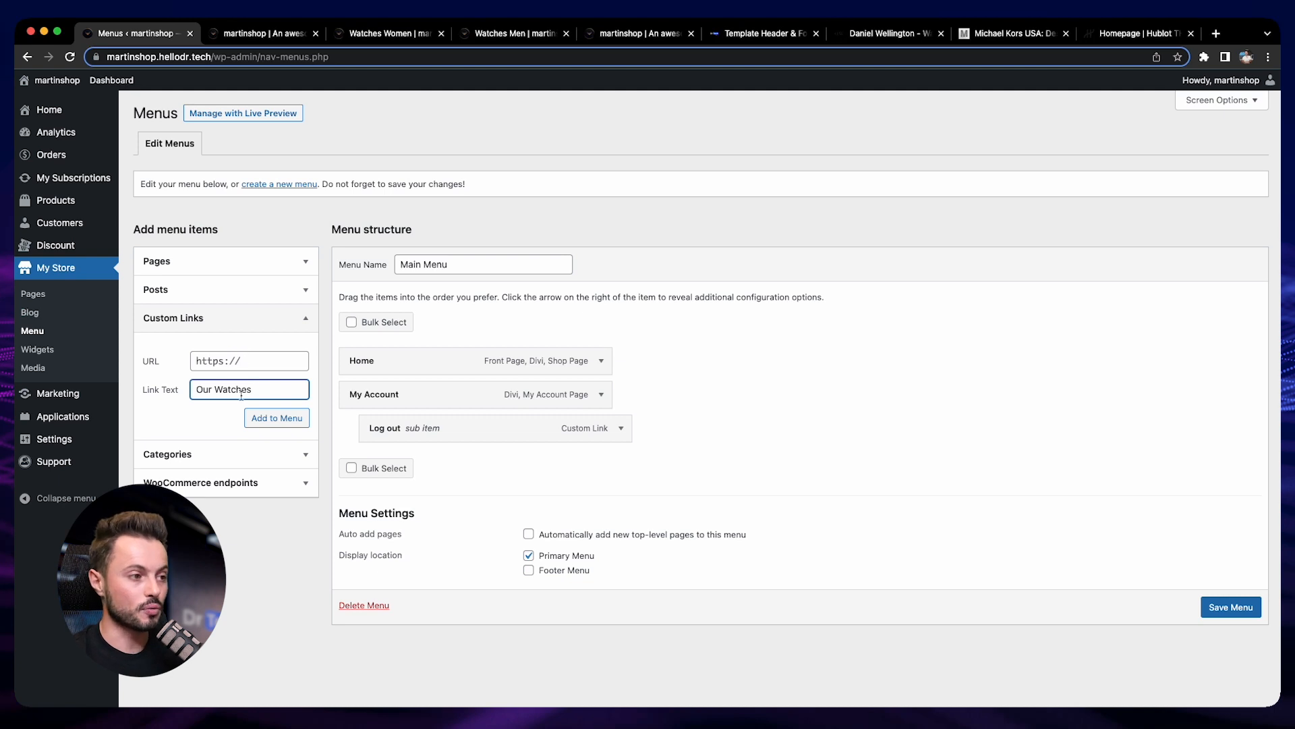
{"action": "left_click", "coordinate": [214, 364]}
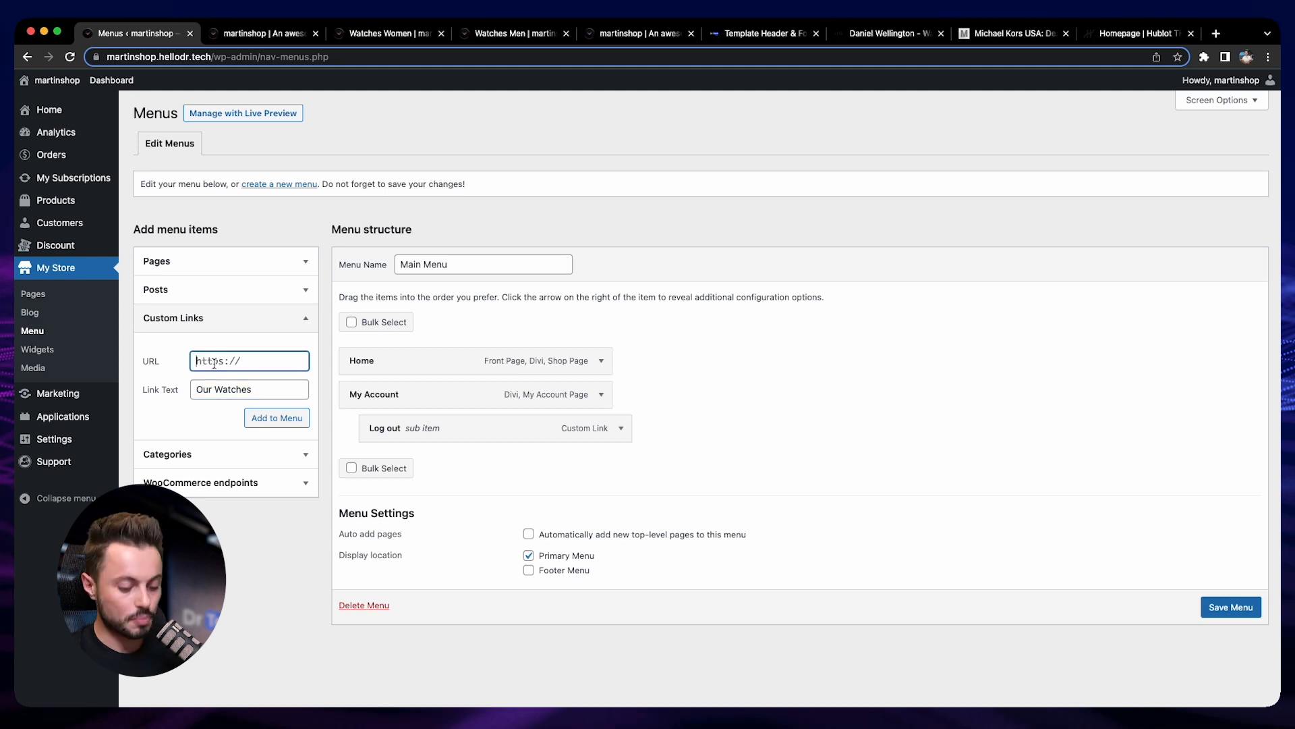
{"action": "type", "text": "#"}
{"action": "key", "text": "Return"}
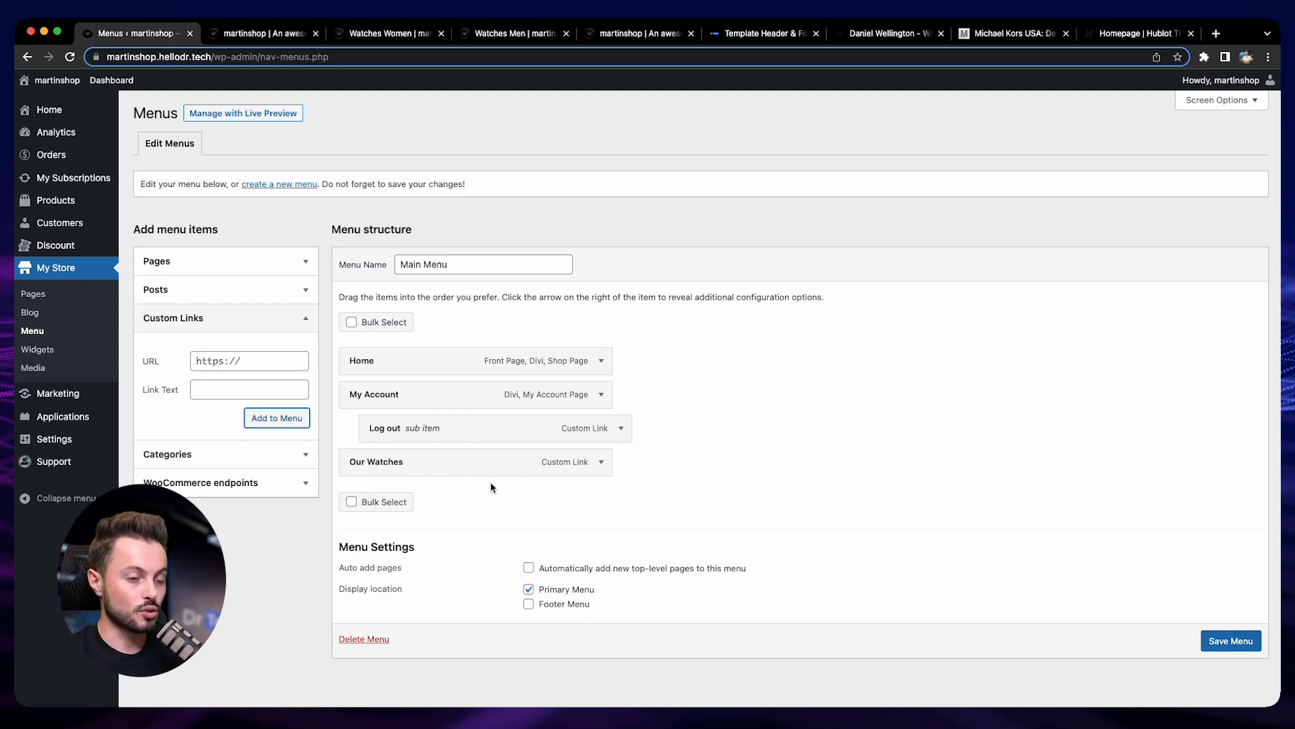
{"action": "left_click", "coordinate": [602, 464]}
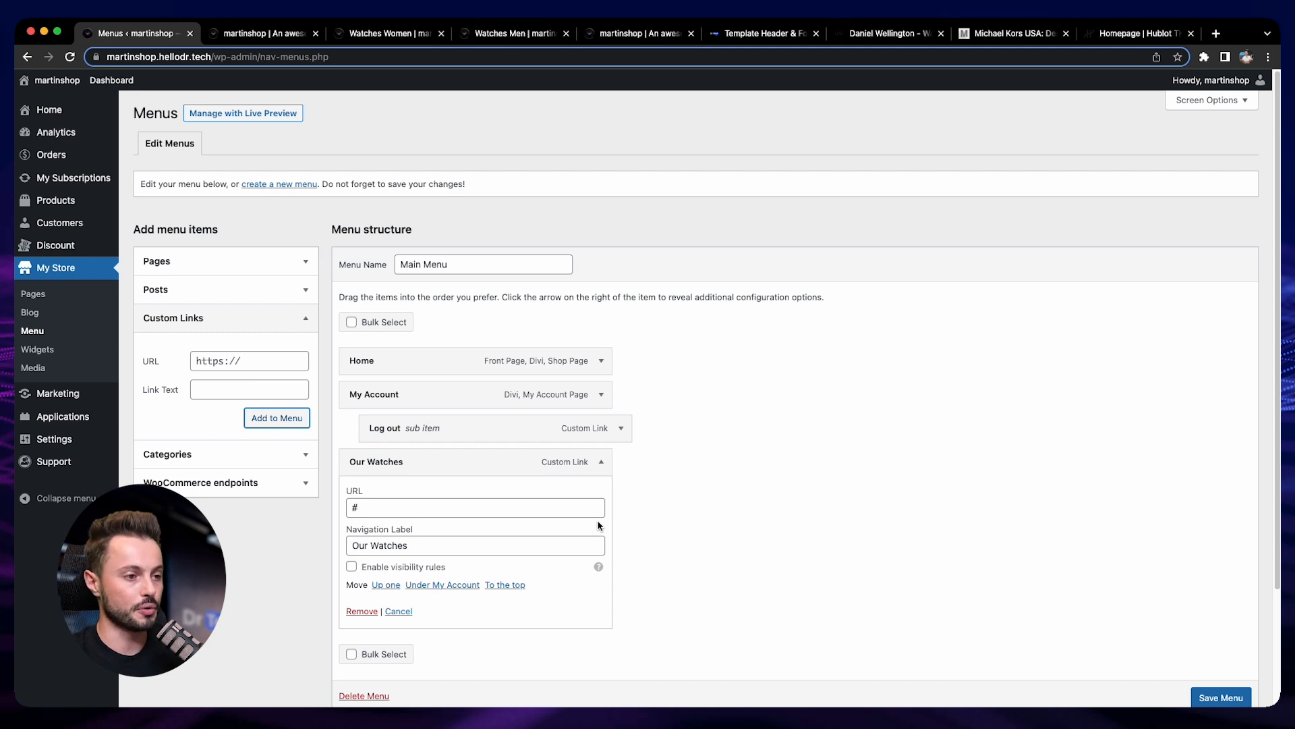
{"action": "left_click", "coordinate": [601, 461]}
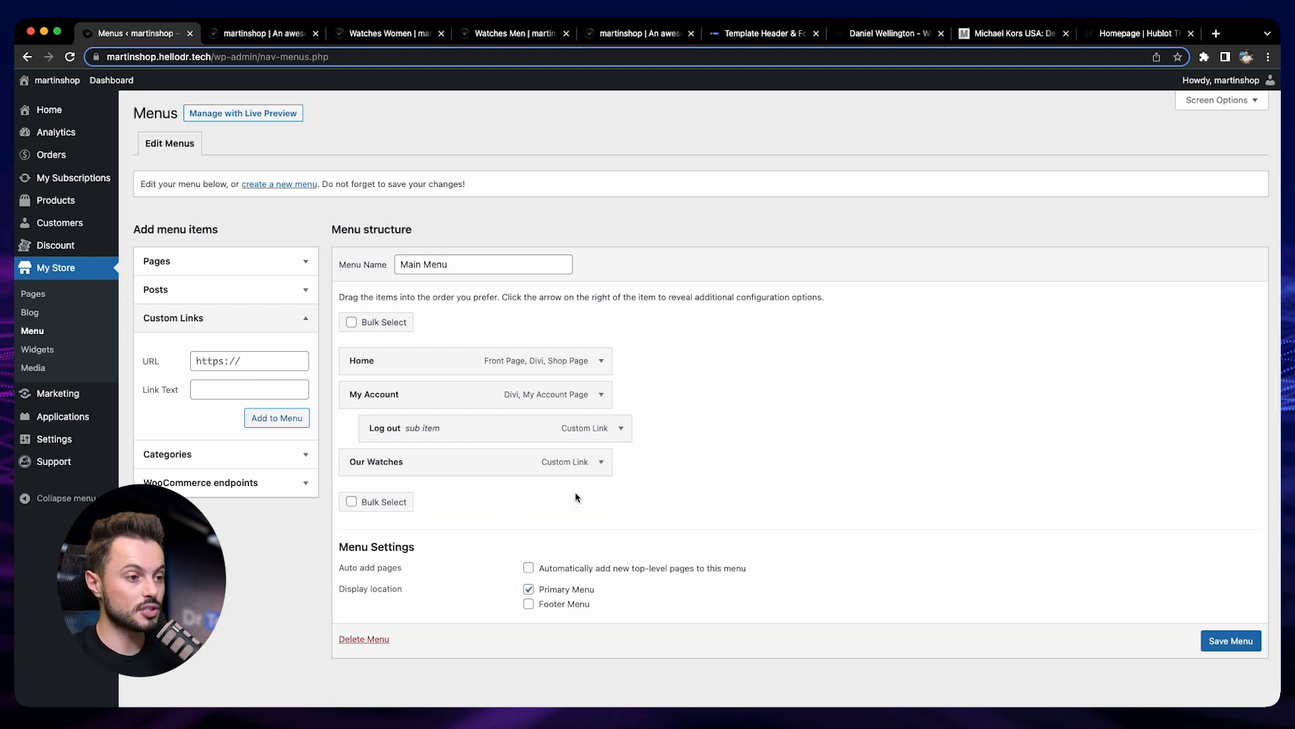
Step: Add a custom link "For Women" to the Main Menu, using the address of the Watches Women category page
{"action": "left_click", "coordinate": [399, 34]}
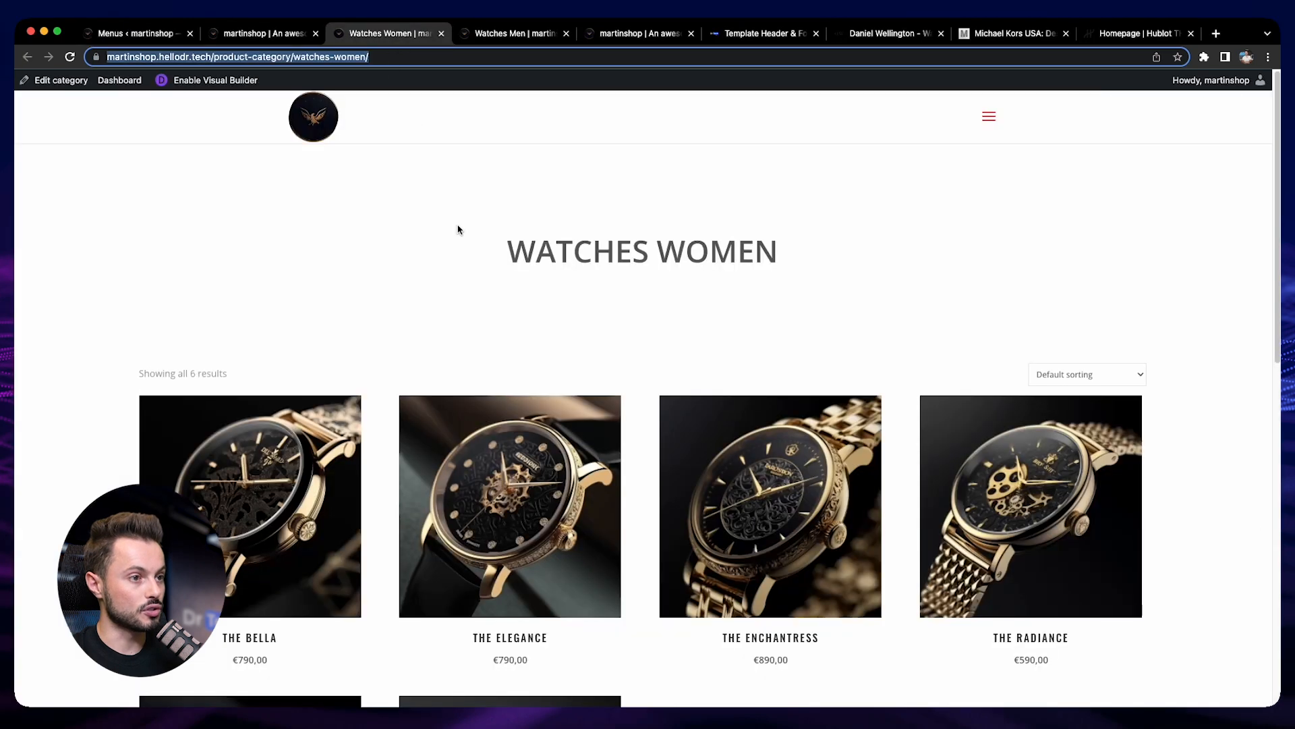
{"action": "left_click", "coordinate": [405, 57]}
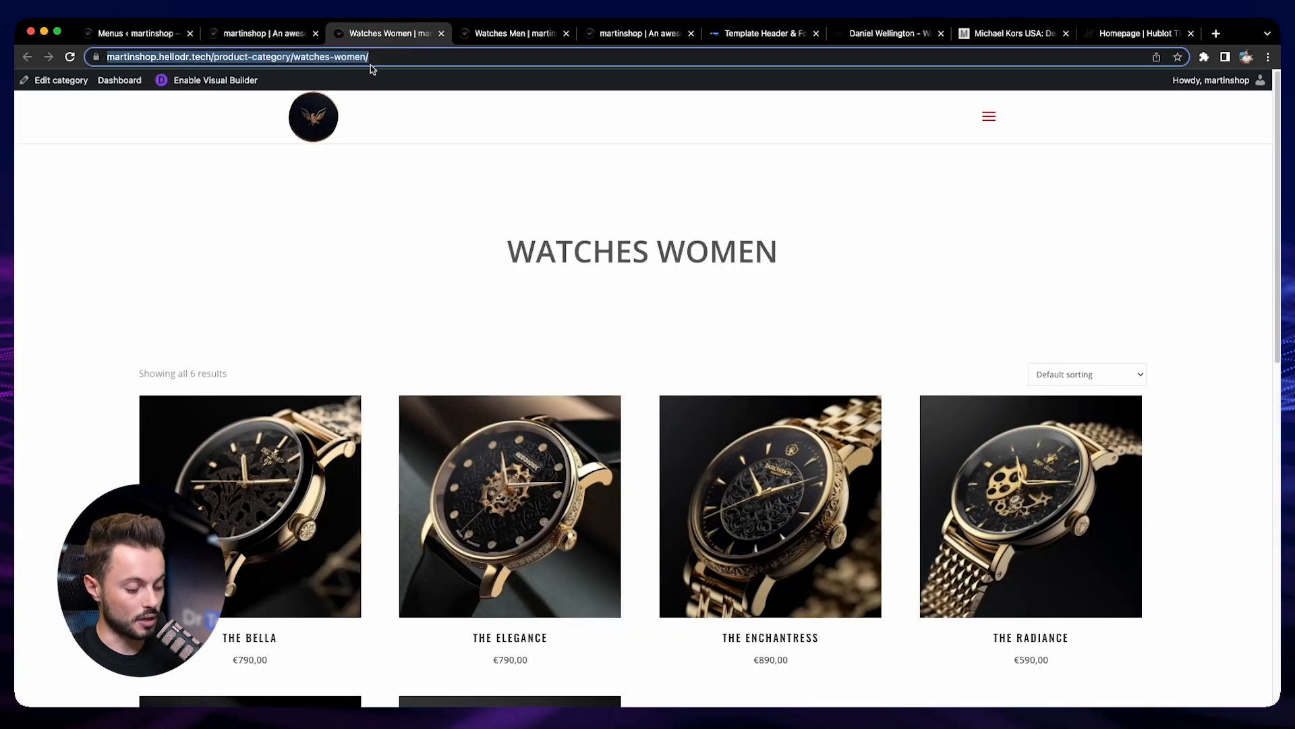
{"action": "left_click", "coordinate": [135, 33]}
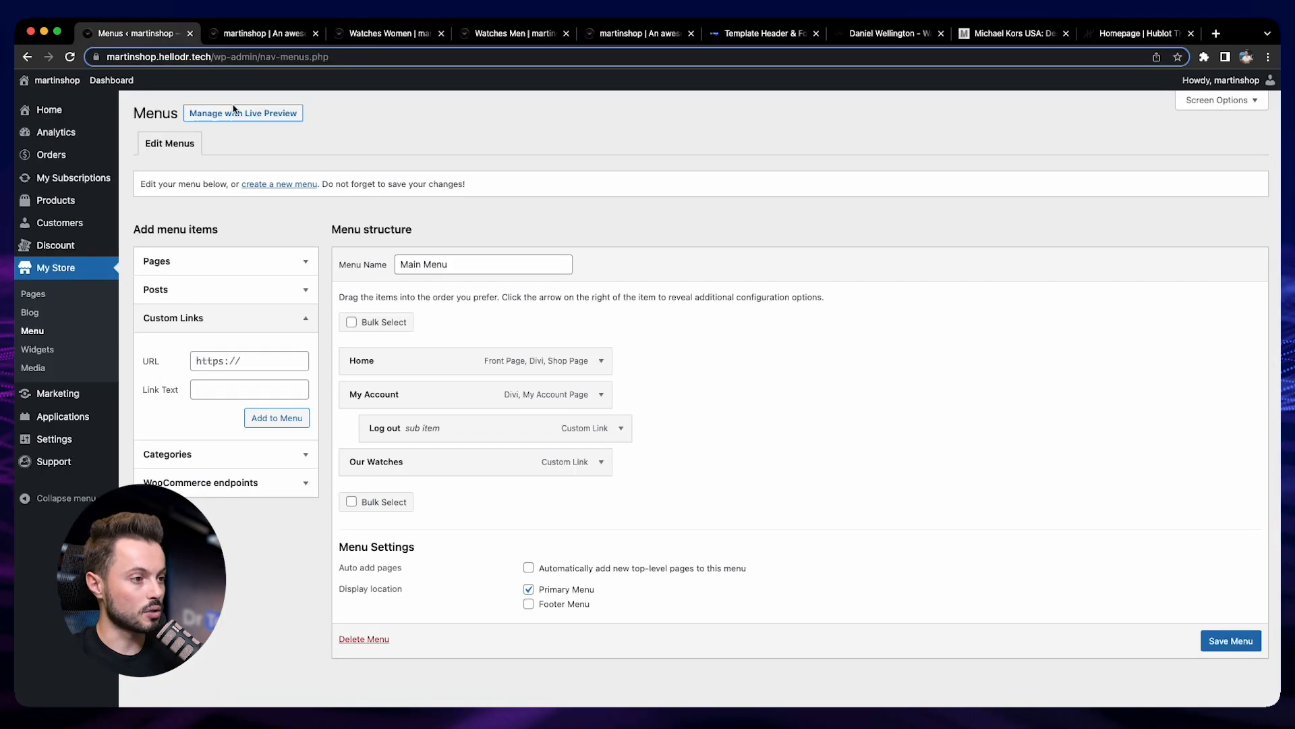
{"action": "left_click", "coordinate": [214, 359]}
{"action": "key", "text": "cmd+v"}
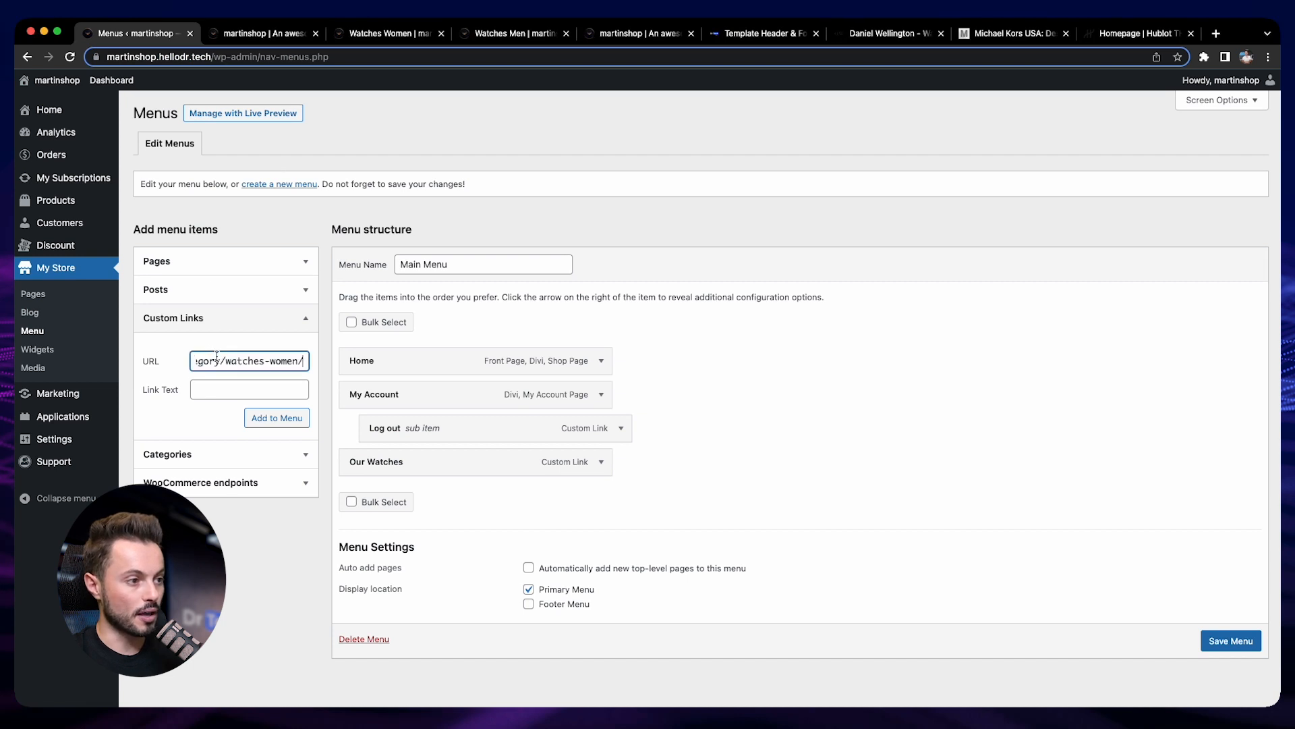
{"action": "left_click", "coordinate": [216, 385]}
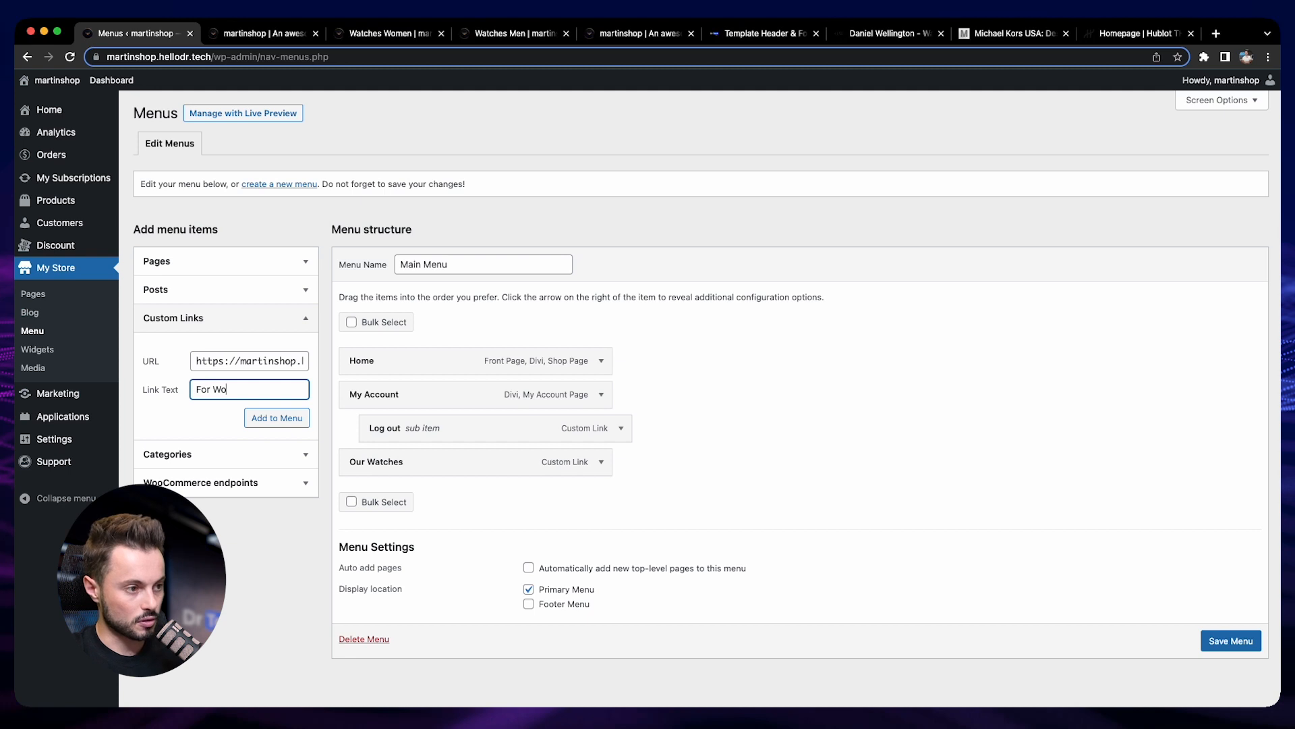
{"action": "left_click", "coordinate": [262, 417]}
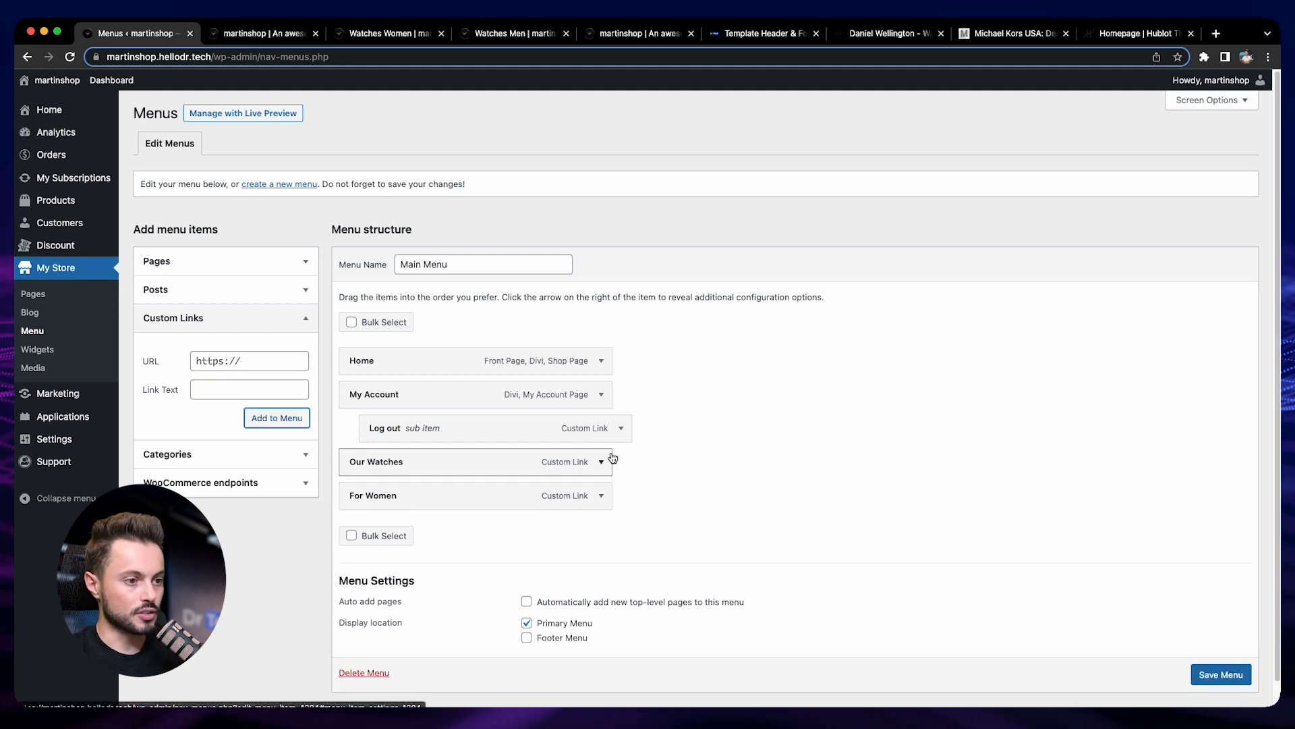
Step: Add a custom link "For Men" to the Main Menu, using the address of the Watches Men category page
{"action": "left_click", "coordinate": [533, 34]}
{"action": "left_click", "coordinate": [520, 58]}
{"action": "left_click", "coordinate": [565, 129]}
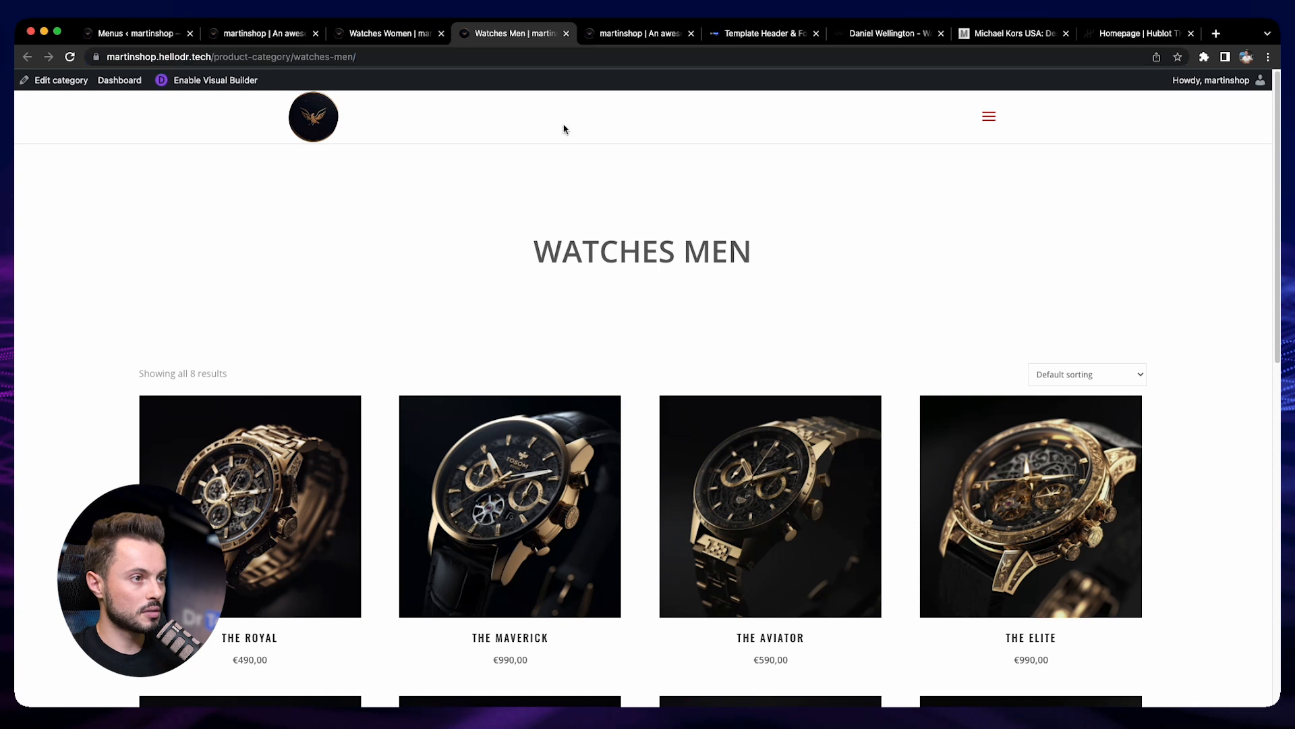
{"action": "left_click", "coordinate": [473, 50]}
{"action": "key", "text": "super+c"}
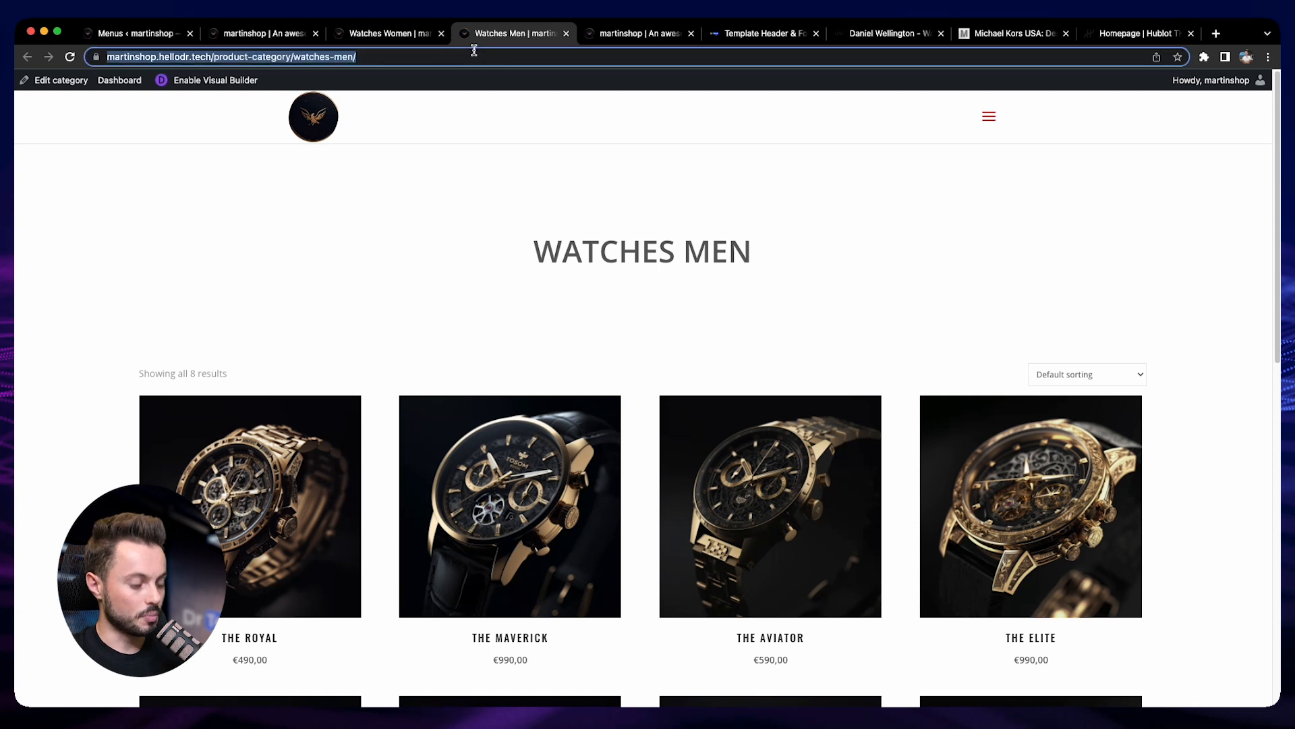
{"action": "left_click", "coordinate": [138, 33]}
{"action": "left_click", "coordinate": [259, 362]}
{"action": "key", "text": "super+v"}
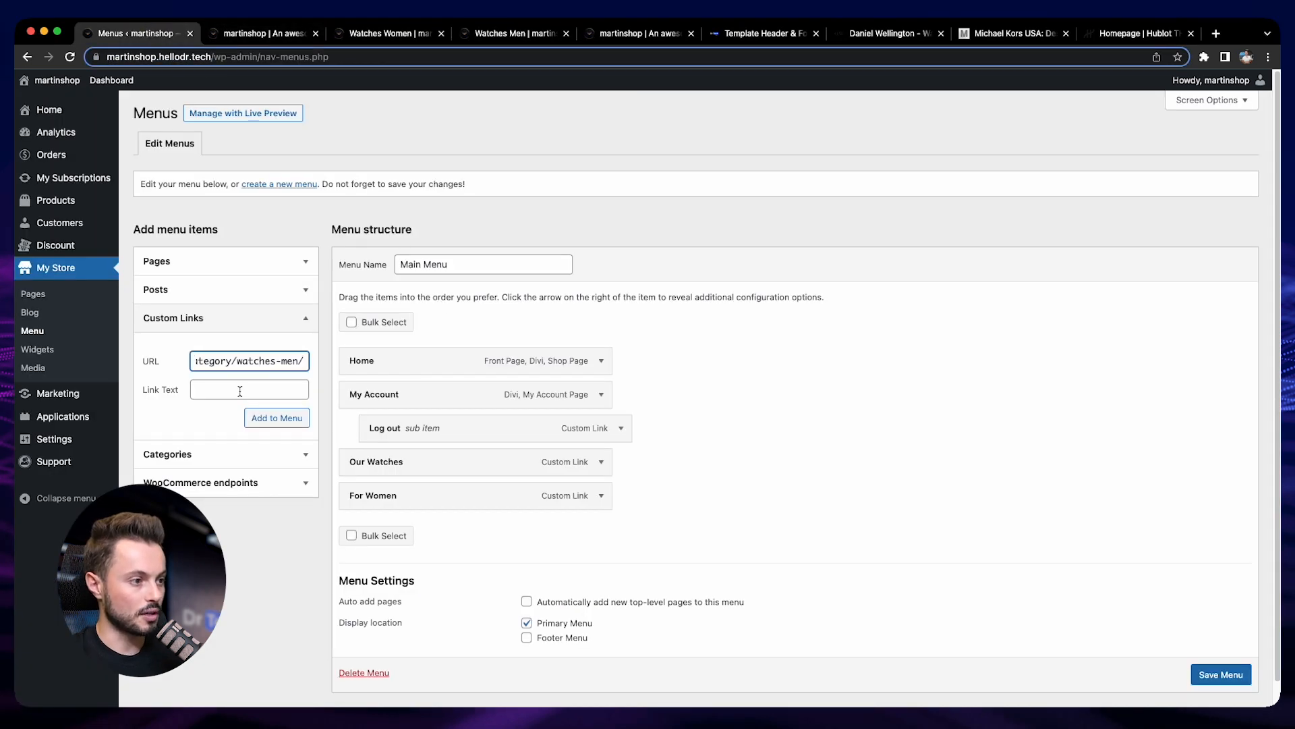
{"action": "left_click", "coordinate": [240, 389]}
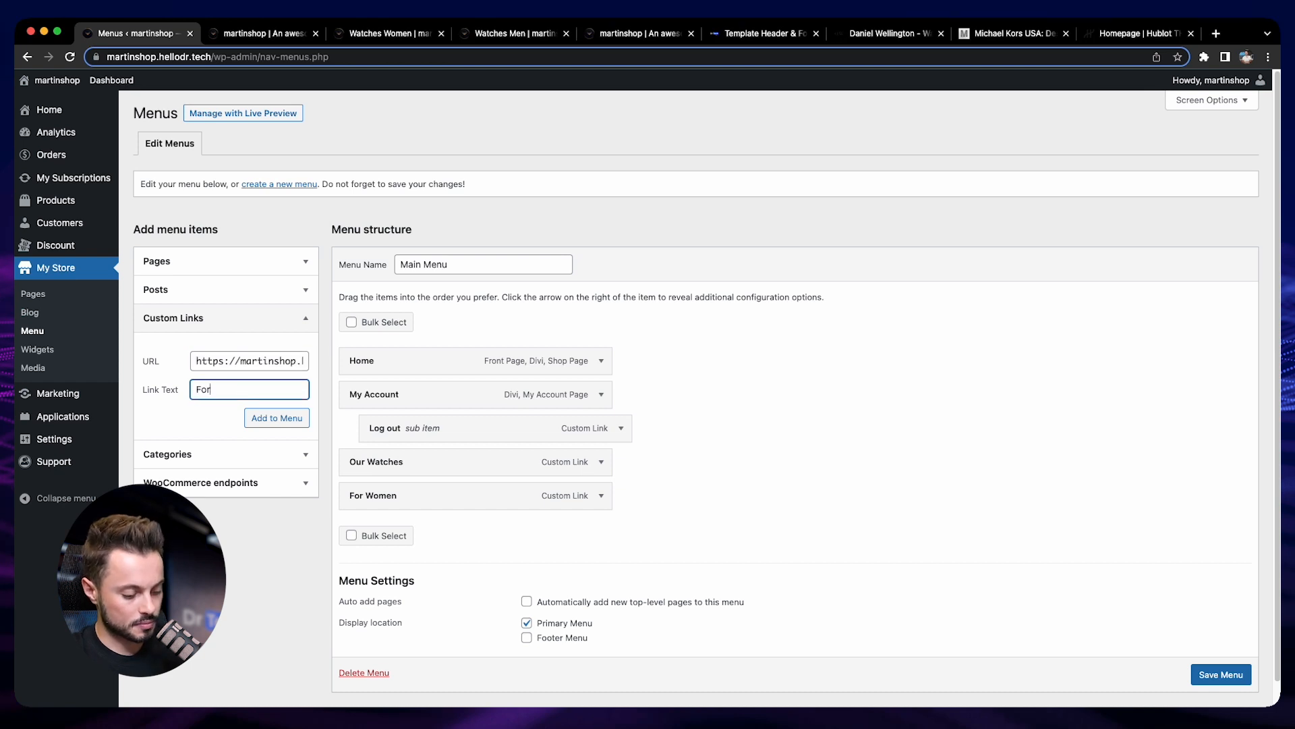
{"action": "left_click", "coordinate": [279, 418]}
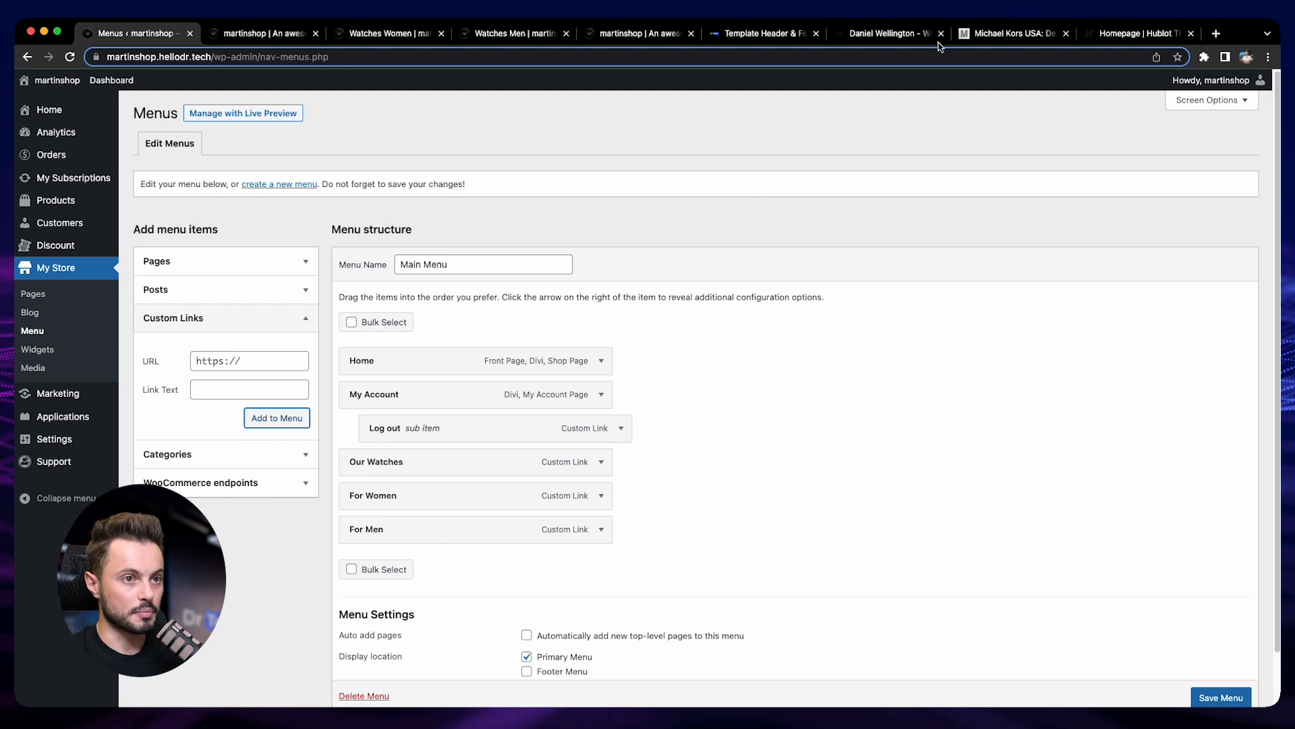
Step: After consulting the Michael Kors navigation, nest For Women and For Men as sub items of Our Watches and save the menu
{"action": "left_click", "coordinate": [983, 37]}
{"action": "mouse_move", "coordinate": [720, 126]}
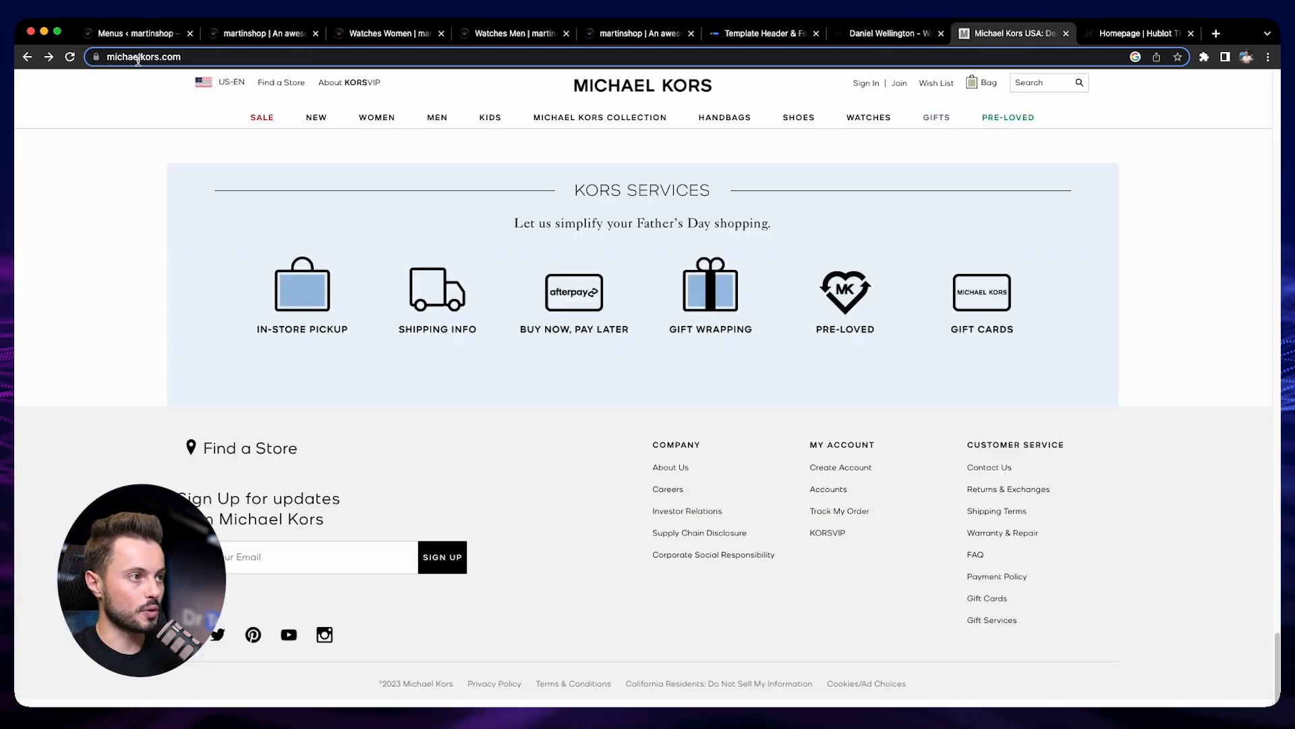
{"action": "left_click", "coordinate": [129, 35]}
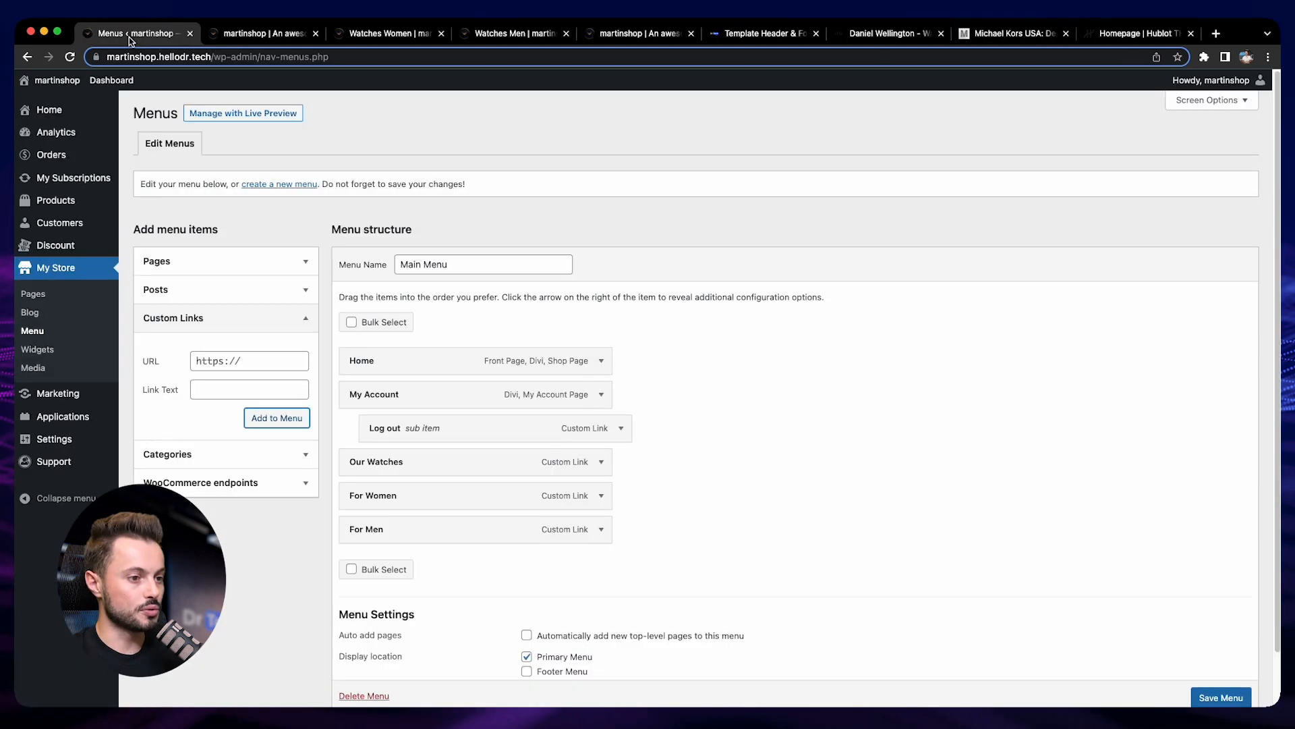
{"action": "mouse_move", "coordinate": [354, 496]}
{"action": "left_mouse_down"}
{"action": "mouse_move", "coordinate": [358, 466]}
{"action": "mouse_move", "coordinate": [382, 493]}
{"action": "mouse_move", "coordinate": [371, 495]}
{"action": "left_mouse_up"}
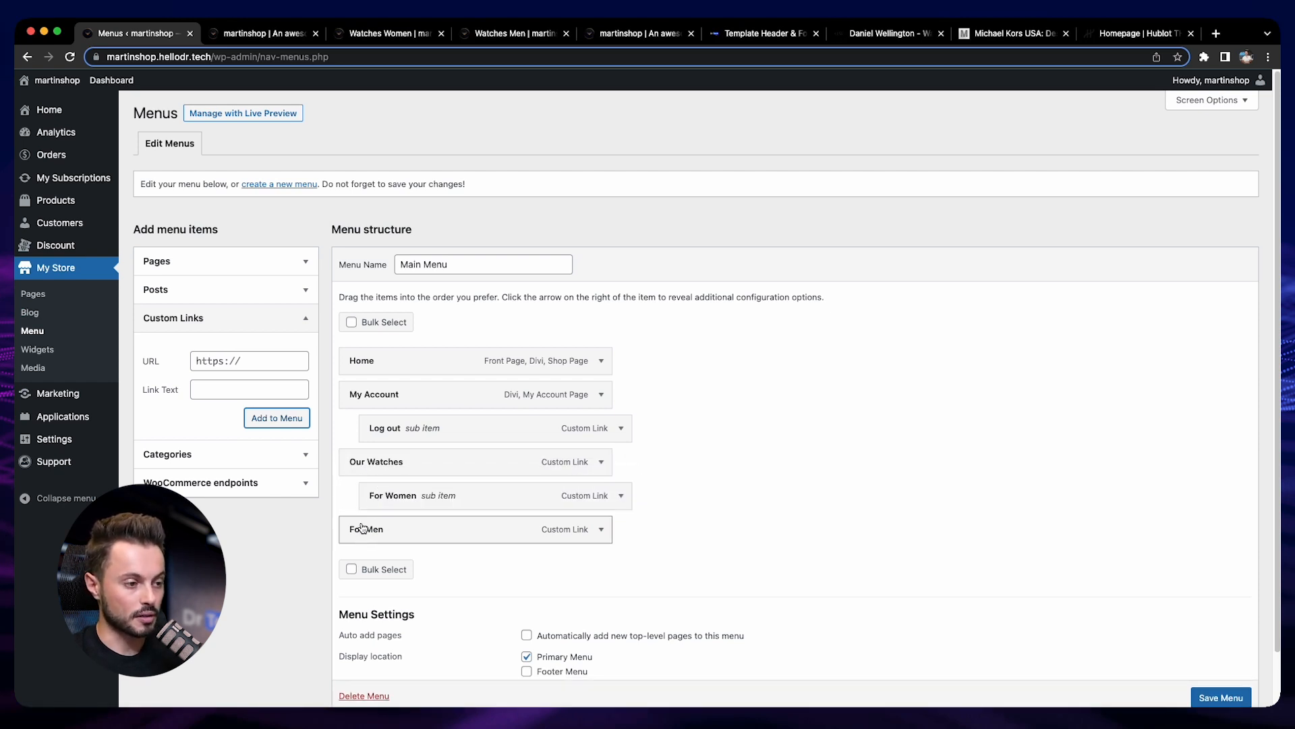
{"action": "left_click_drag", "start_coordinate": [367, 535], "coordinate": [386, 530]}
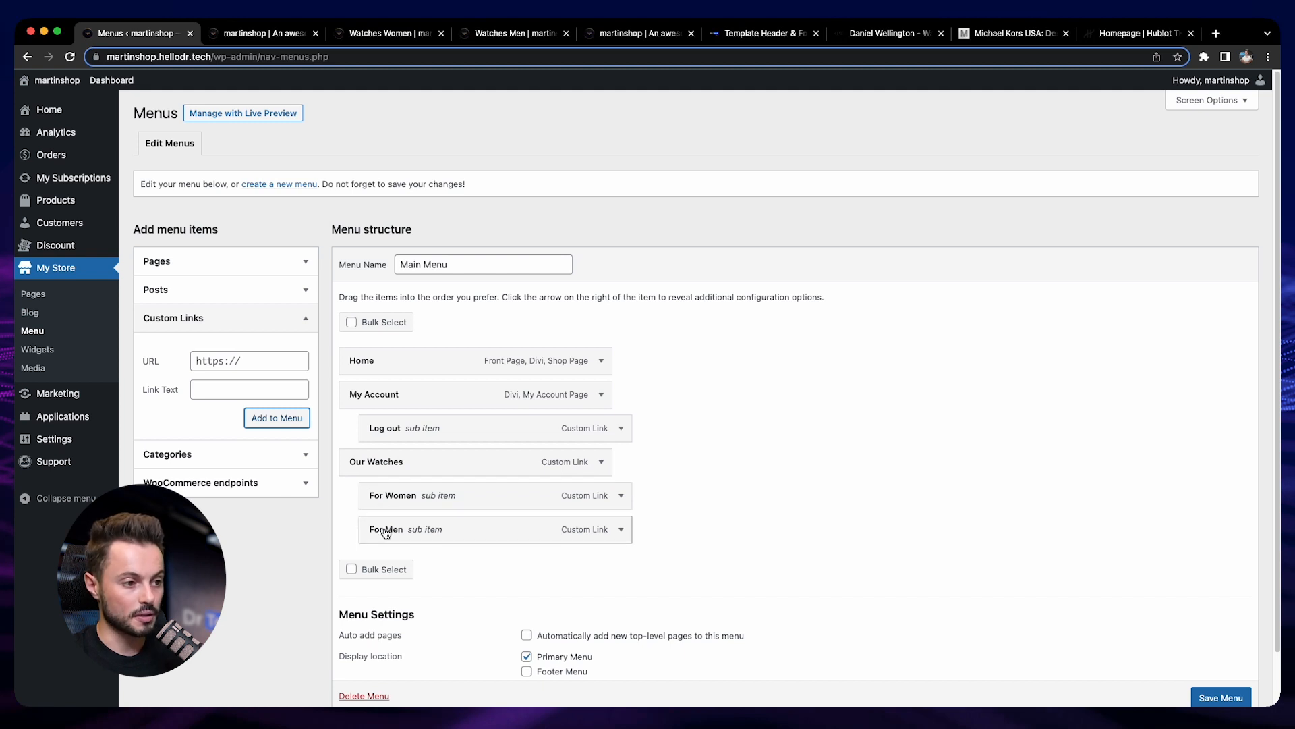
{"action": "left_click_drag", "start_coordinate": [381, 532], "coordinate": [408, 533]}
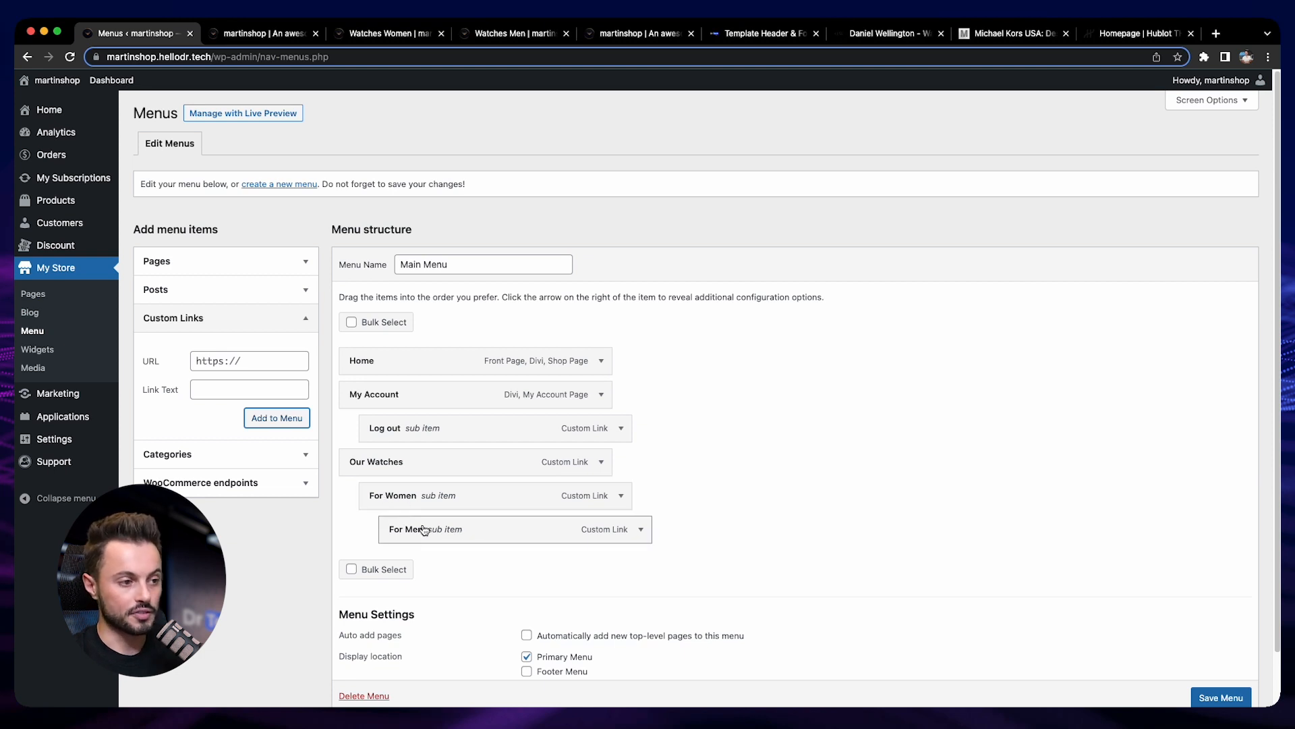
{"action": "left_click_drag", "start_coordinate": [459, 532], "coordinate": [443, 533]}
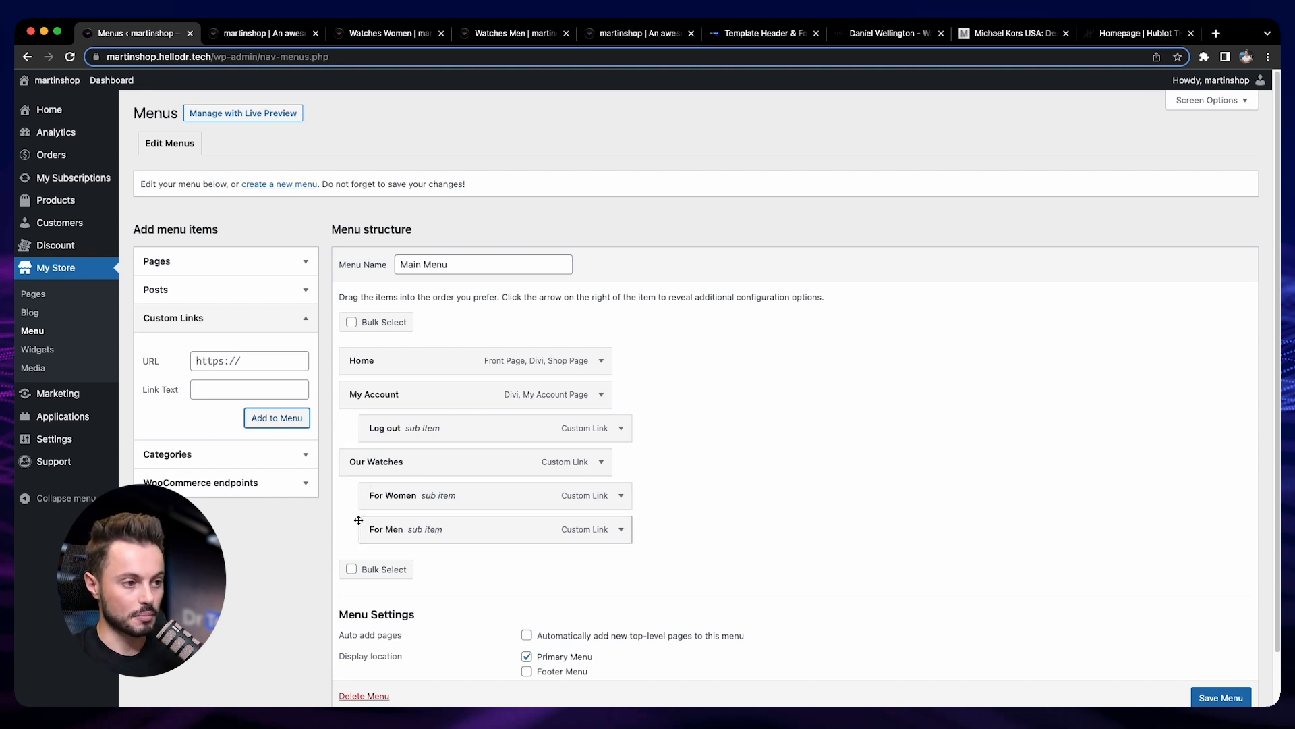
{"action": "scroll", "coordinate": [1222, 698], "scroll_direction": "down", "scroll_amount": 1}
Step: Reload the live store's home page and check the Our Watches submenu in the header
{"action": "left_click", "coordinate": [250, 33]}
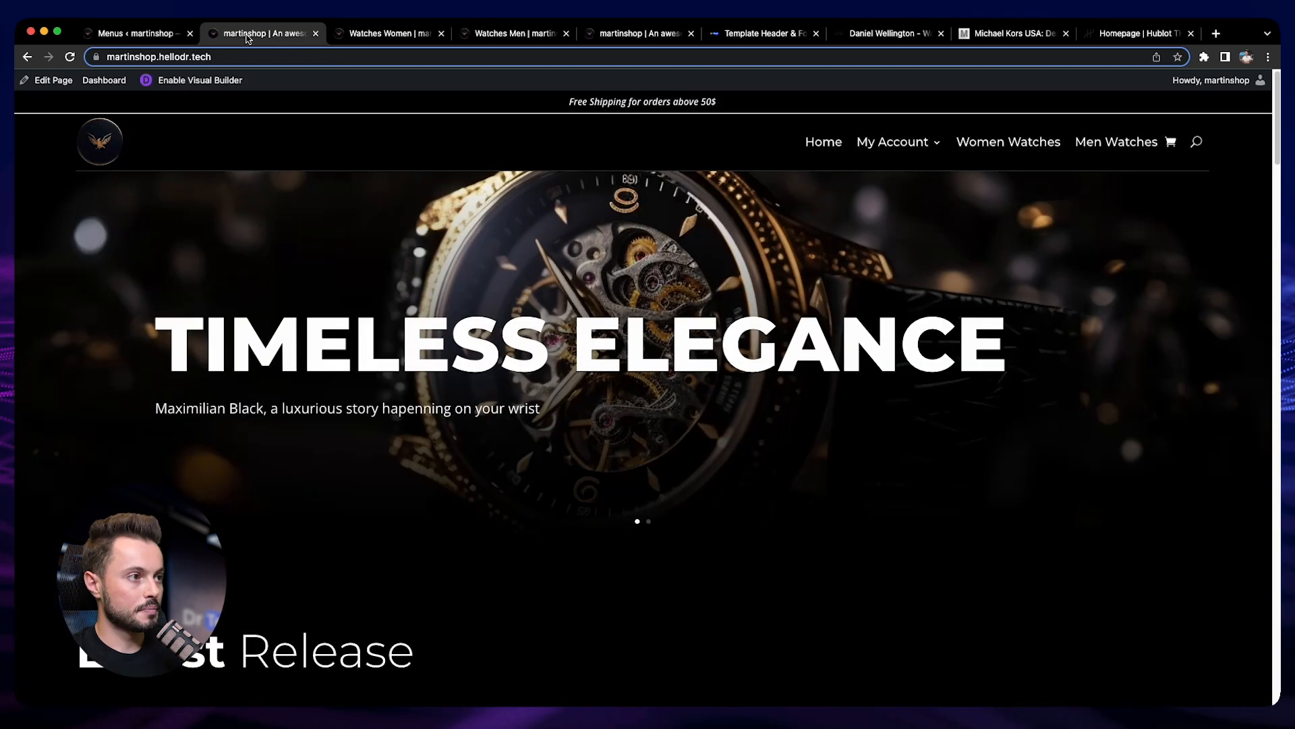
{"action": "left_click", "coordinate": [71, 57]}
{"action": "mouse_move", "coordinate": [1107, 142]}
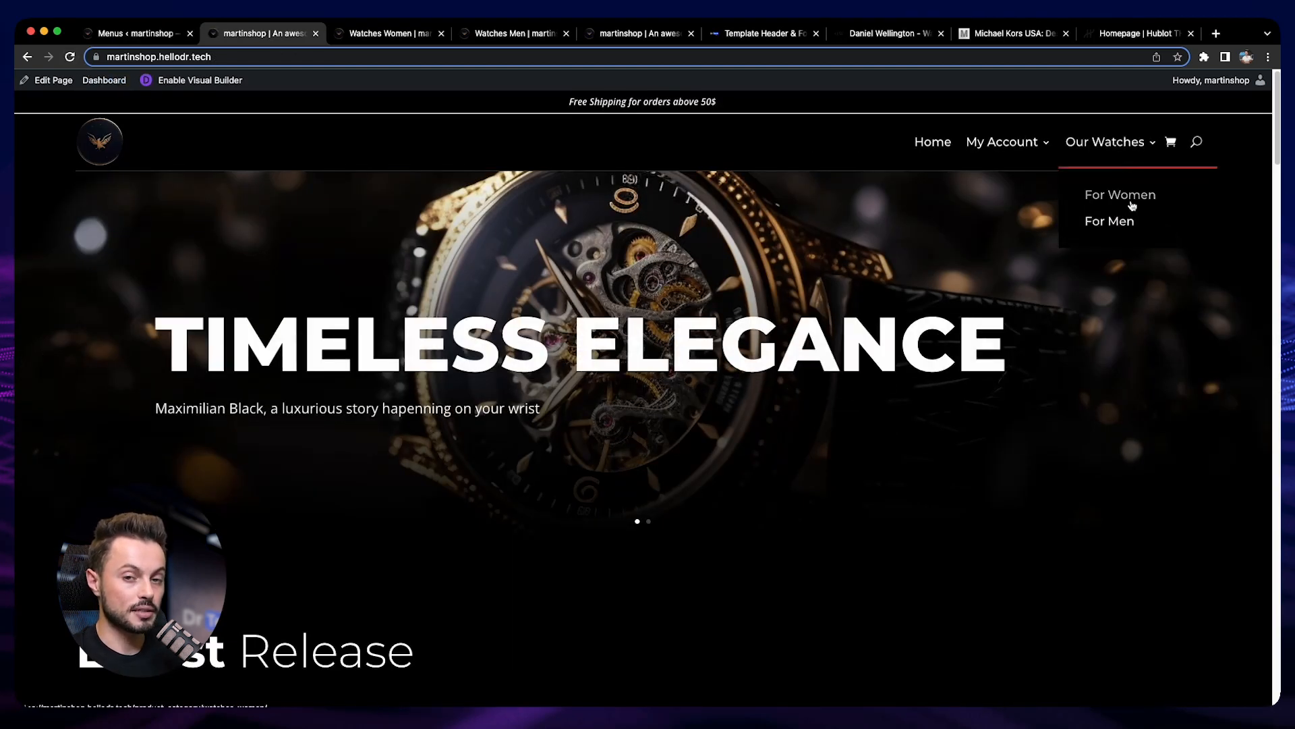
Step: Move My Account with its Log out sub item below the Our Watches group, save the menu and check the order on the live store
{"action": "left_click", "coordinate": [135, 33]}
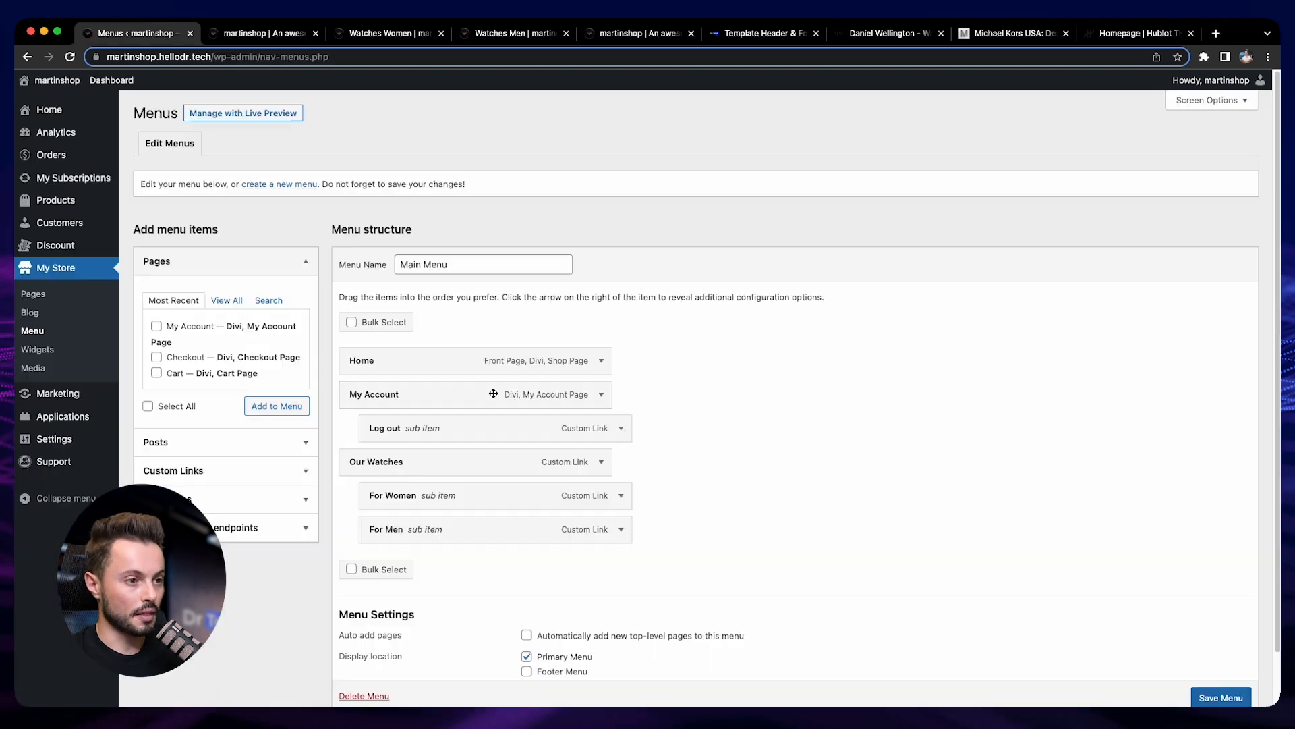
{"action": "left_click_drag", "start_coordinate": [364, 395], "coordinate": [360, 514]}
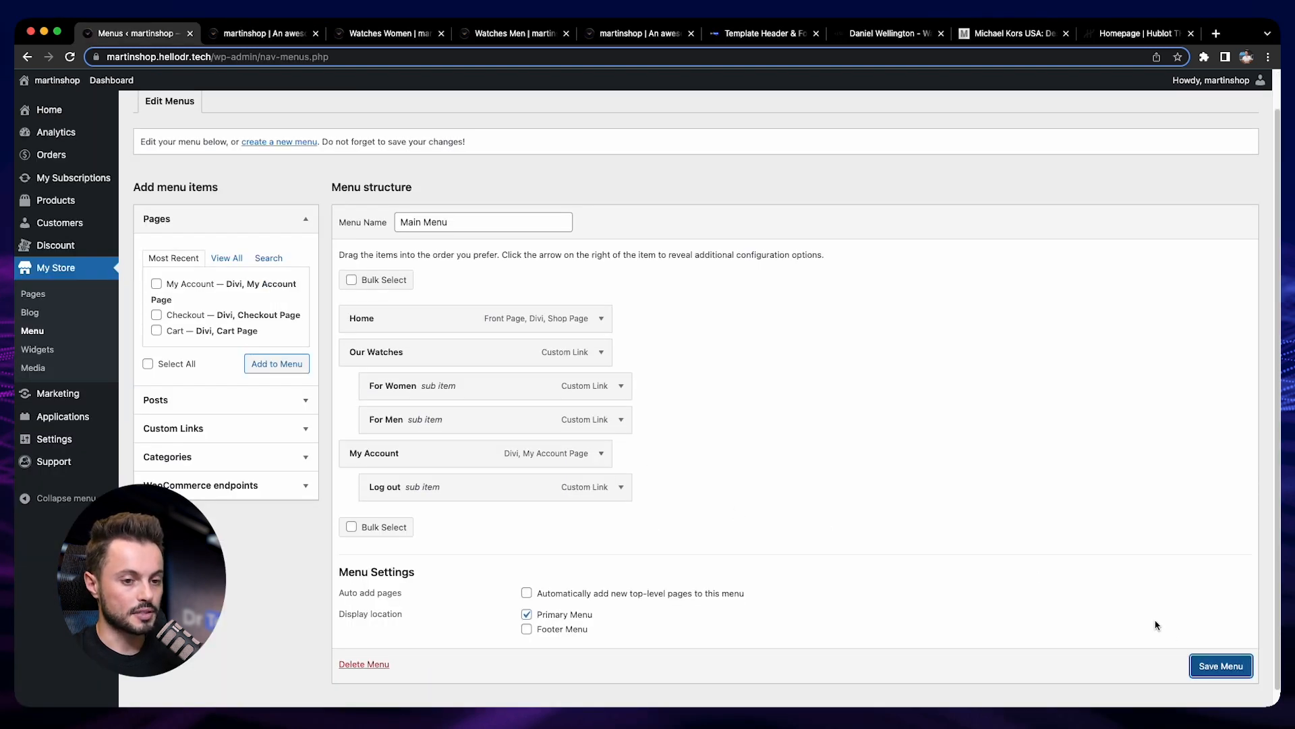
{"action": "left_click", "coordinate": [264, 33]}
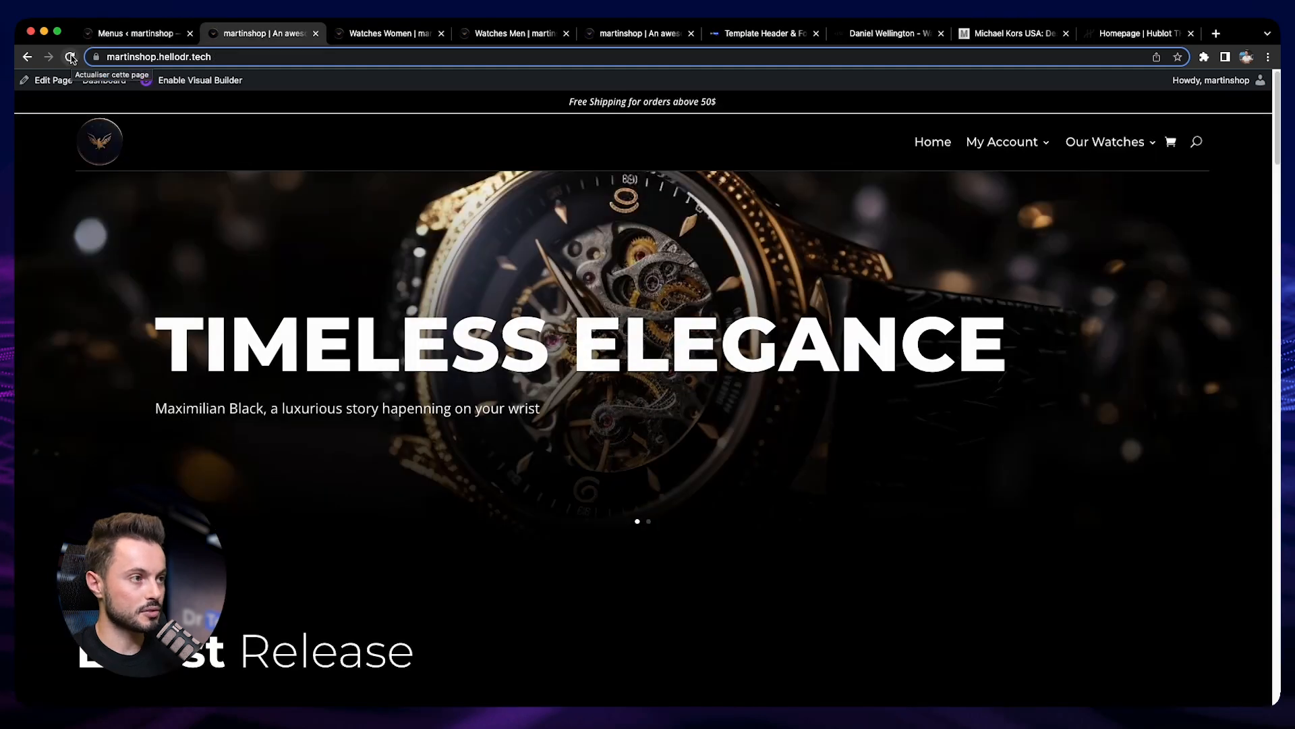
{"action": "left_click", "coordinate": [70, 57]}
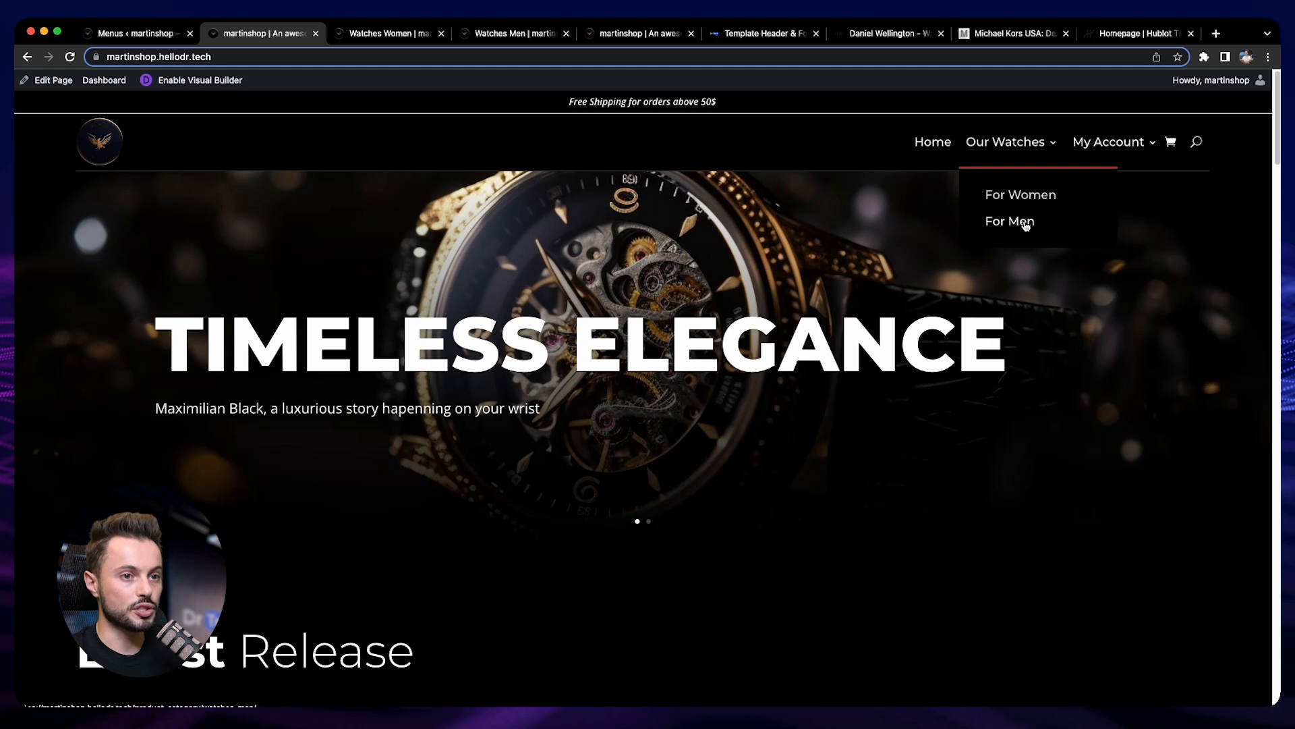
{"action": "mouse_move", "coordinate": [1121, 148]}
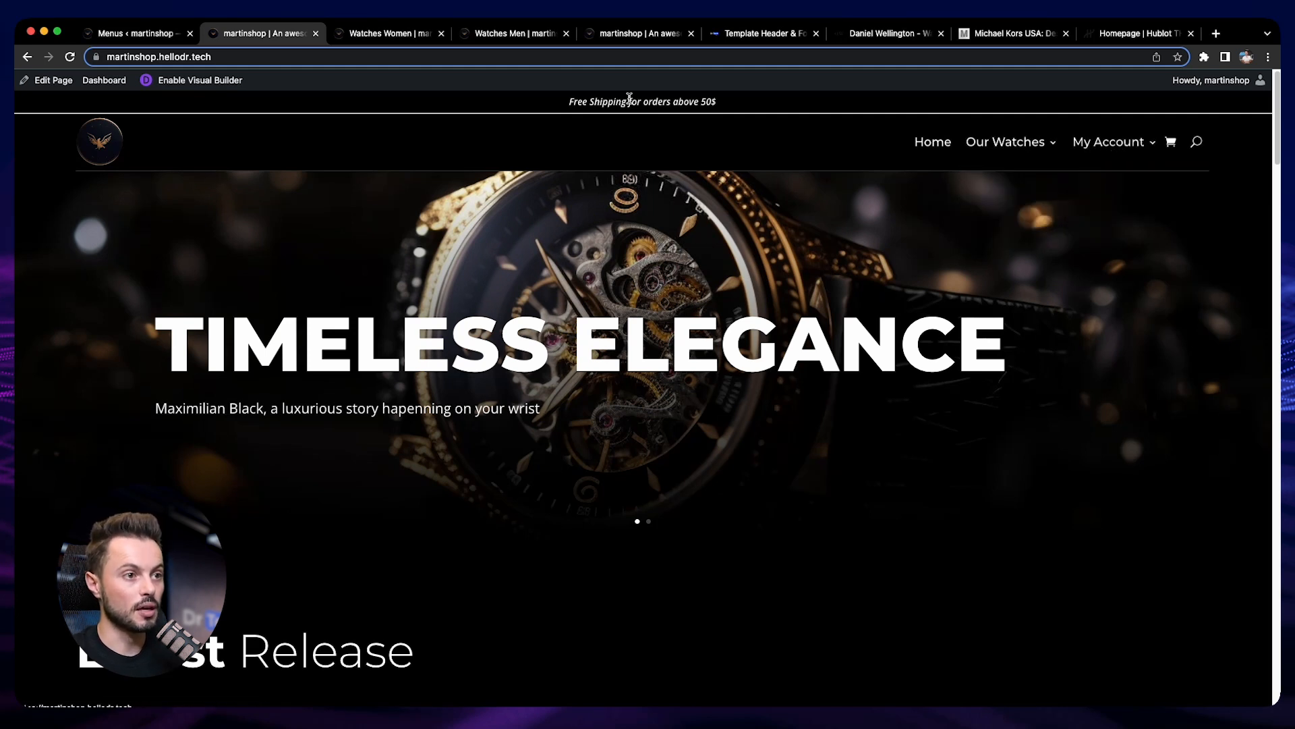
Step: Review the live home page from the header navigation and product sections down to the footer
{"action": "scroll", "coordinate": [586, 291], "scroll_direction": "down", "scroll_amount": 10}
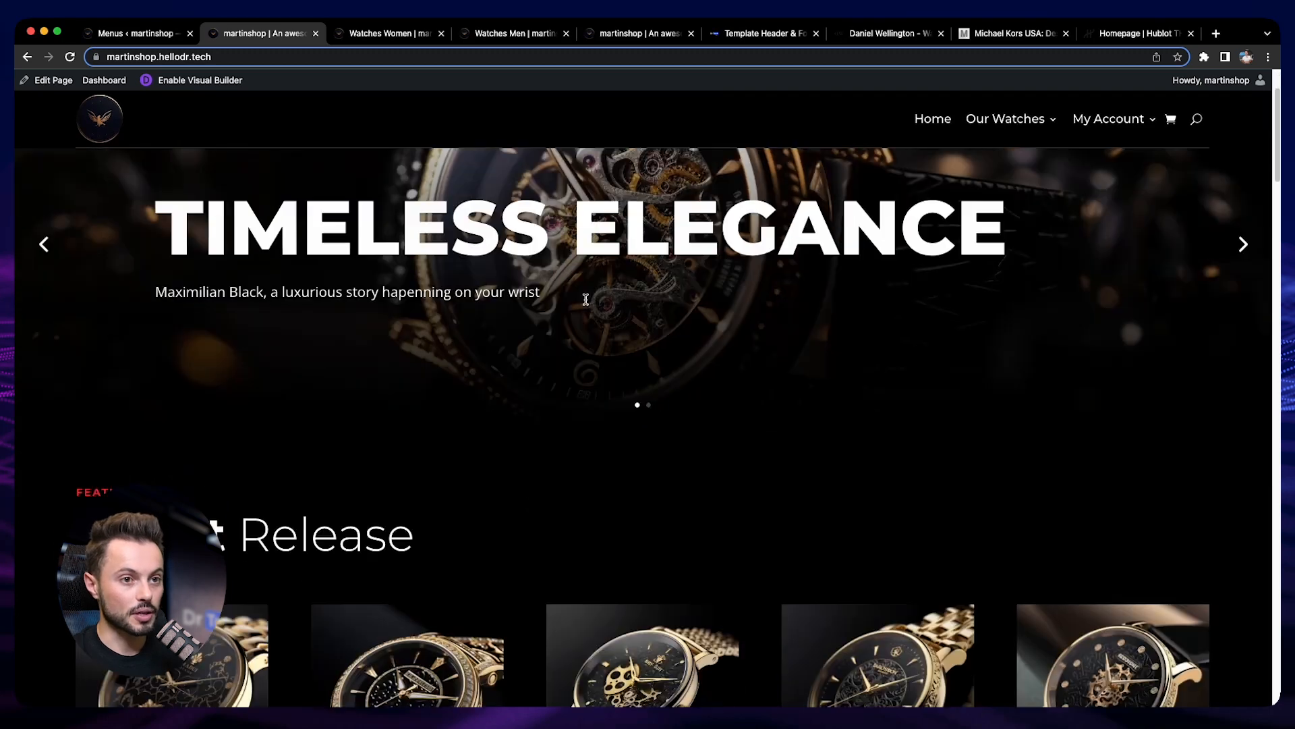
{"action": "scroll", "coordinate": [621, 270], "scroll_direction": "up", "scroll_amount": 5}
{"action": "scroll", "coordinate": [620, 270], "scroll_direction": "down", "scroll_amount": 4}
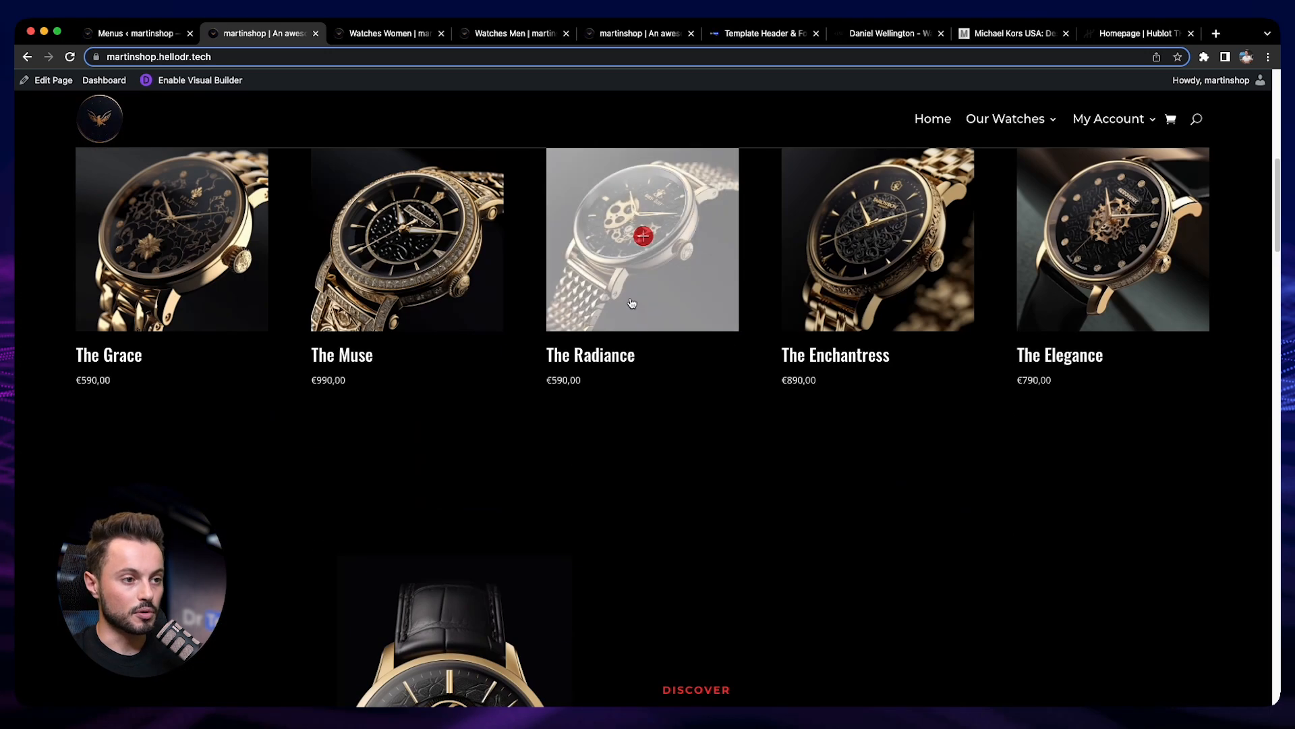
{"action": "scroll", "coordinate": [761, 362], "scroll_direction": "up", "scroll_amount": 5}
{"action": "scroll", "coordinate": [761, 361], "scroll_direction": "up", "scroll_amount": 4}
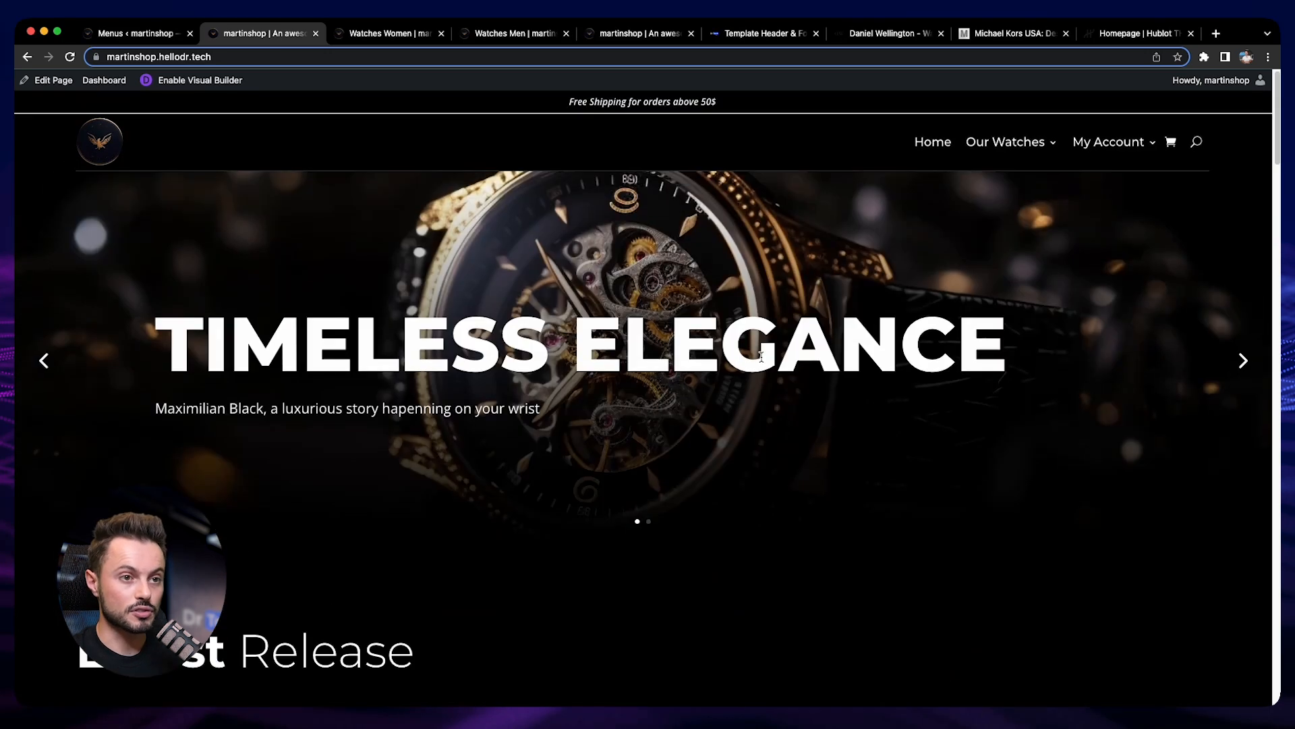
{"action": "mouse_move", "coordinate": [1009, 142]}
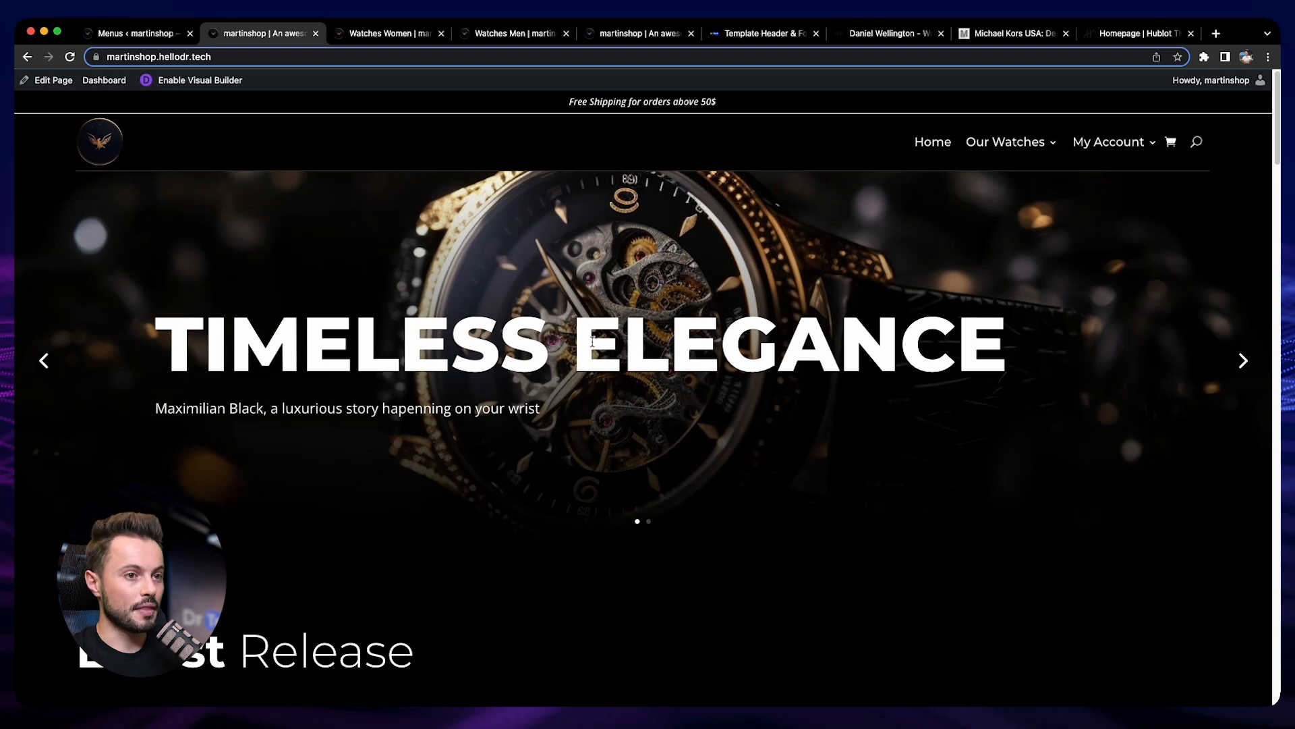
{"action": "scroll", "coordinate": [593, 344], "scroll_direction": "down", "scroll_amount": 20}
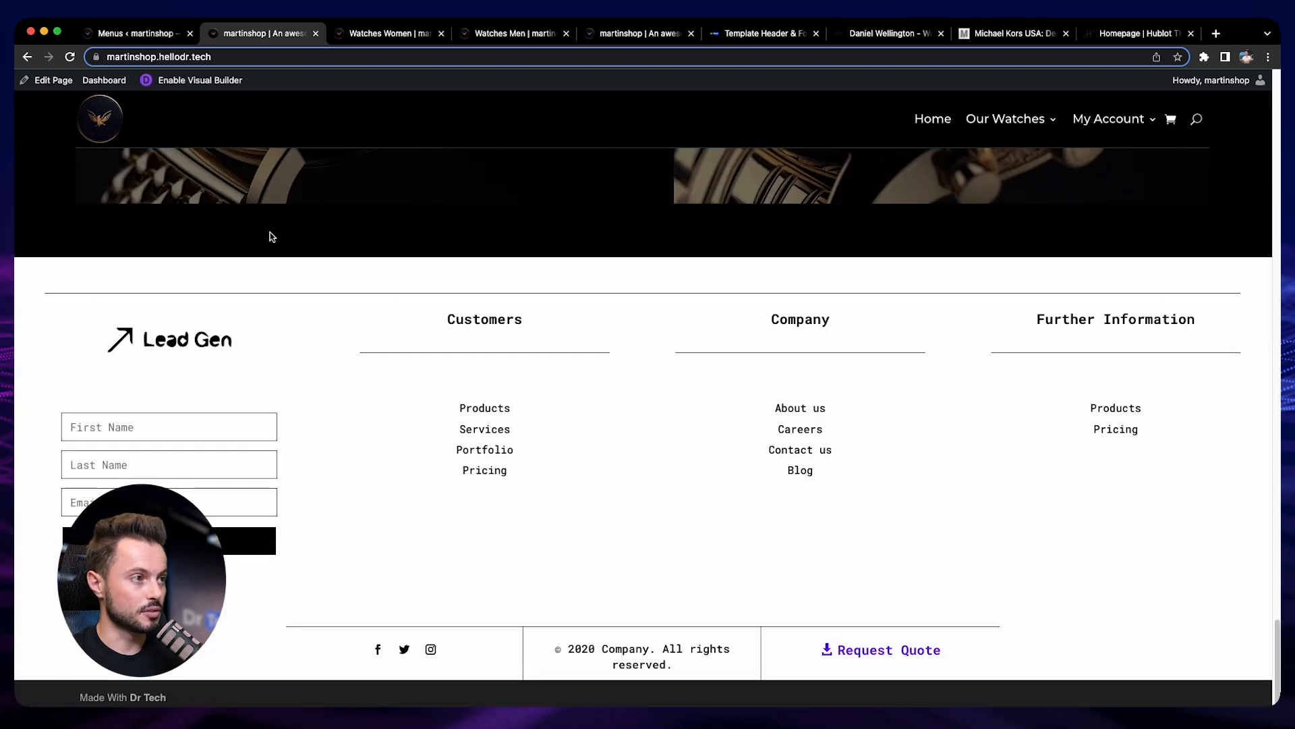
Step: In the Theme Builder's global footer layout, delete the Request Quote button and change the lowest row to two equal columns
{"action": "left_click", "coordinate": [133, 33]}
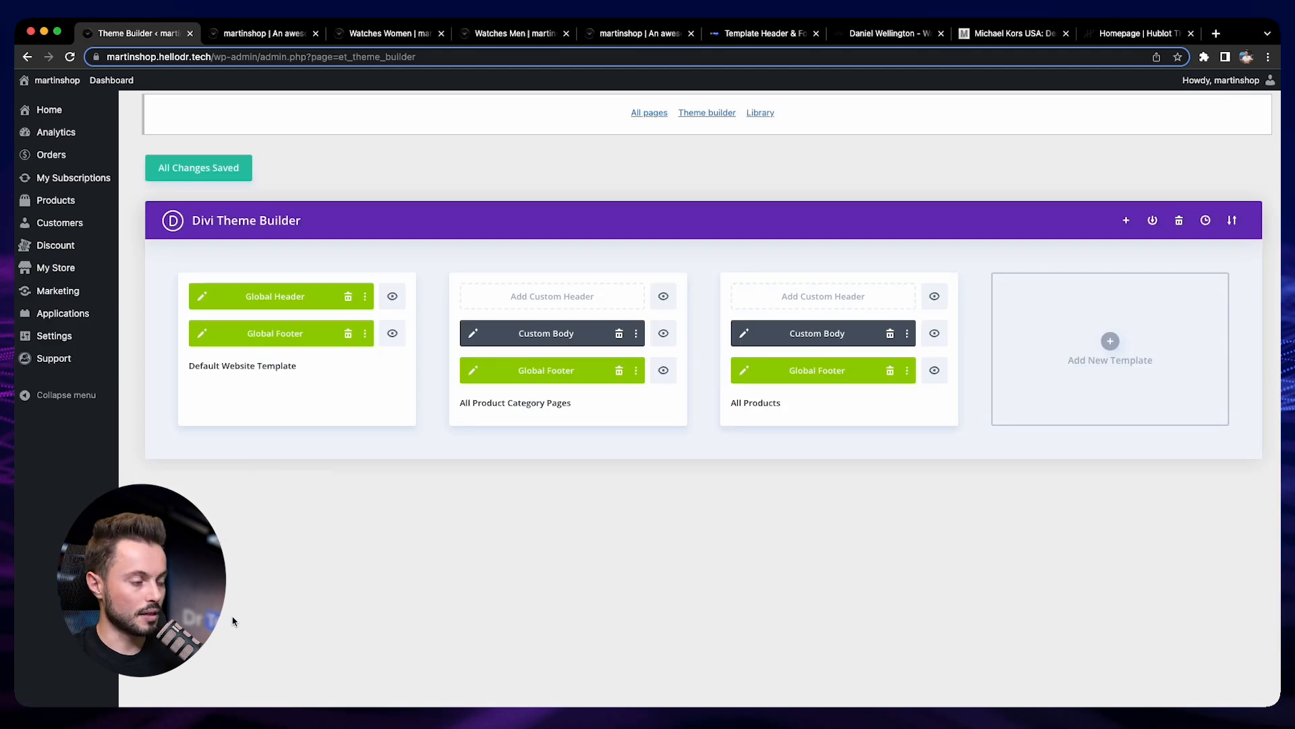
{"action": "left_click", "coordinate": [201, 333]}
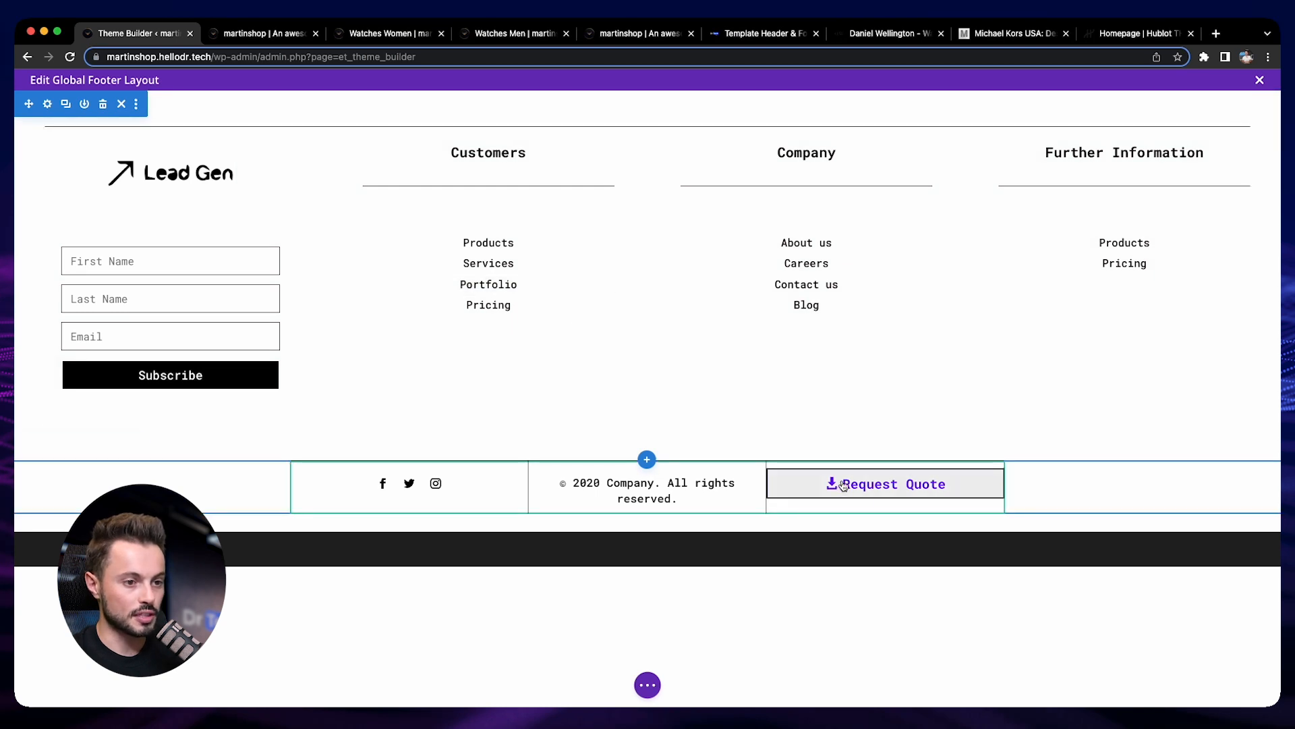
{"action": "left_click", "coordinate": [905, 478]}
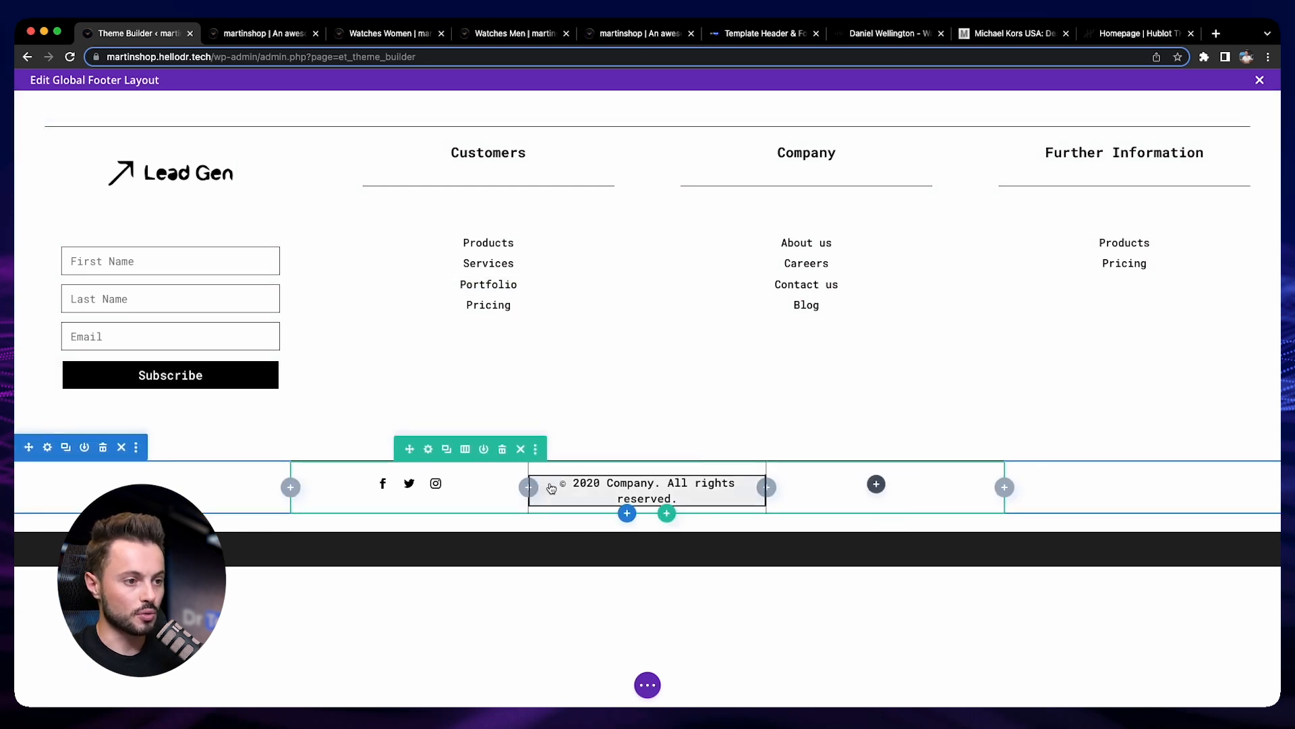
{"action": "left_click", "coordinate": [464, 448]}
{"action": "left_click", "coordinate": [460, 198]}
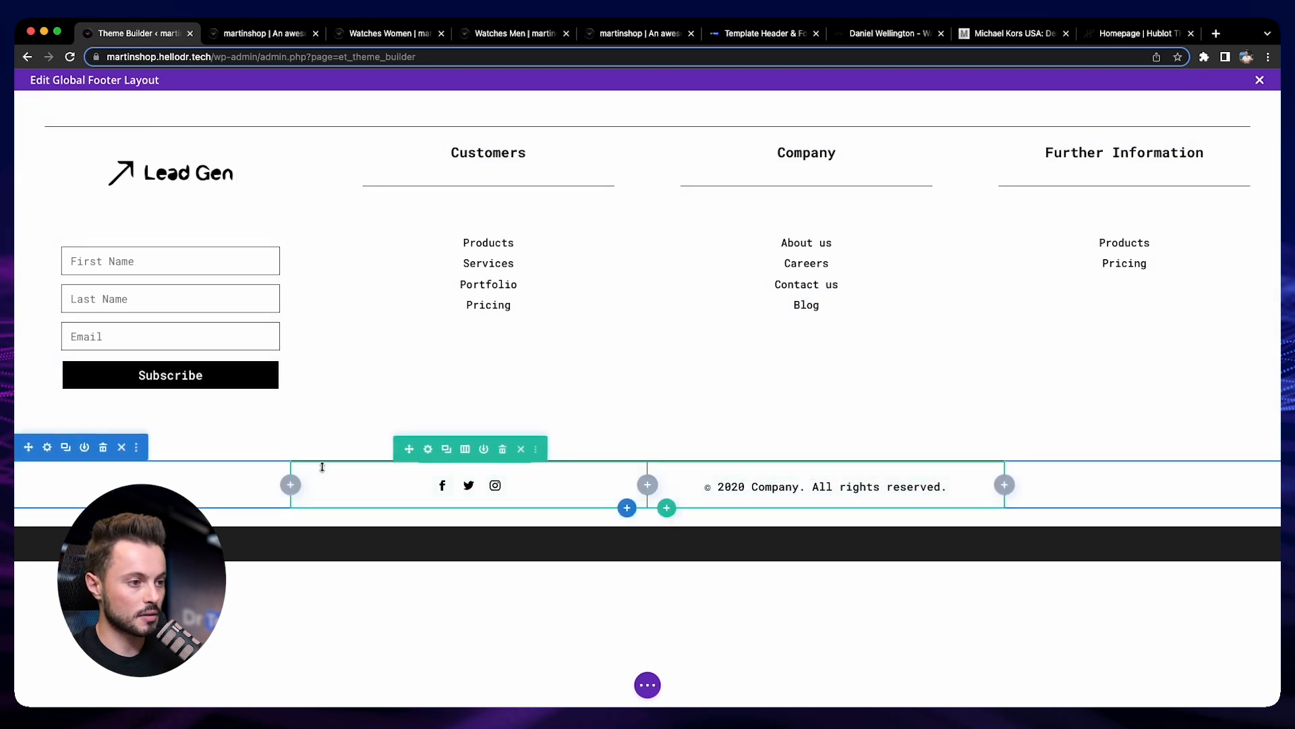
Step: Set the right border width of the copyright column in the footer's lowest row to 0px and save the row settings
{"action": "left_click", "coordinate": [428, 448]}
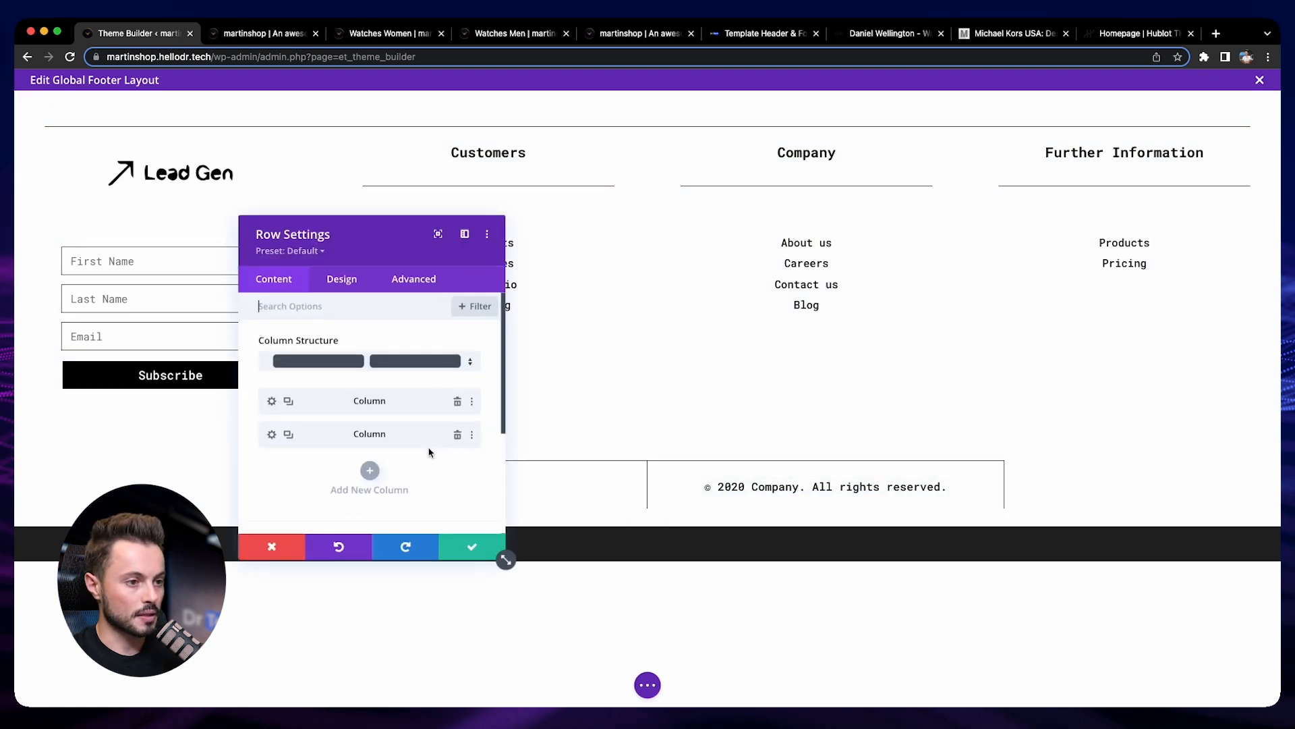
{"action": "left_click", "coordinate": [274, 434]}
{"action": "left_click", "coordinate": [342, 280]}
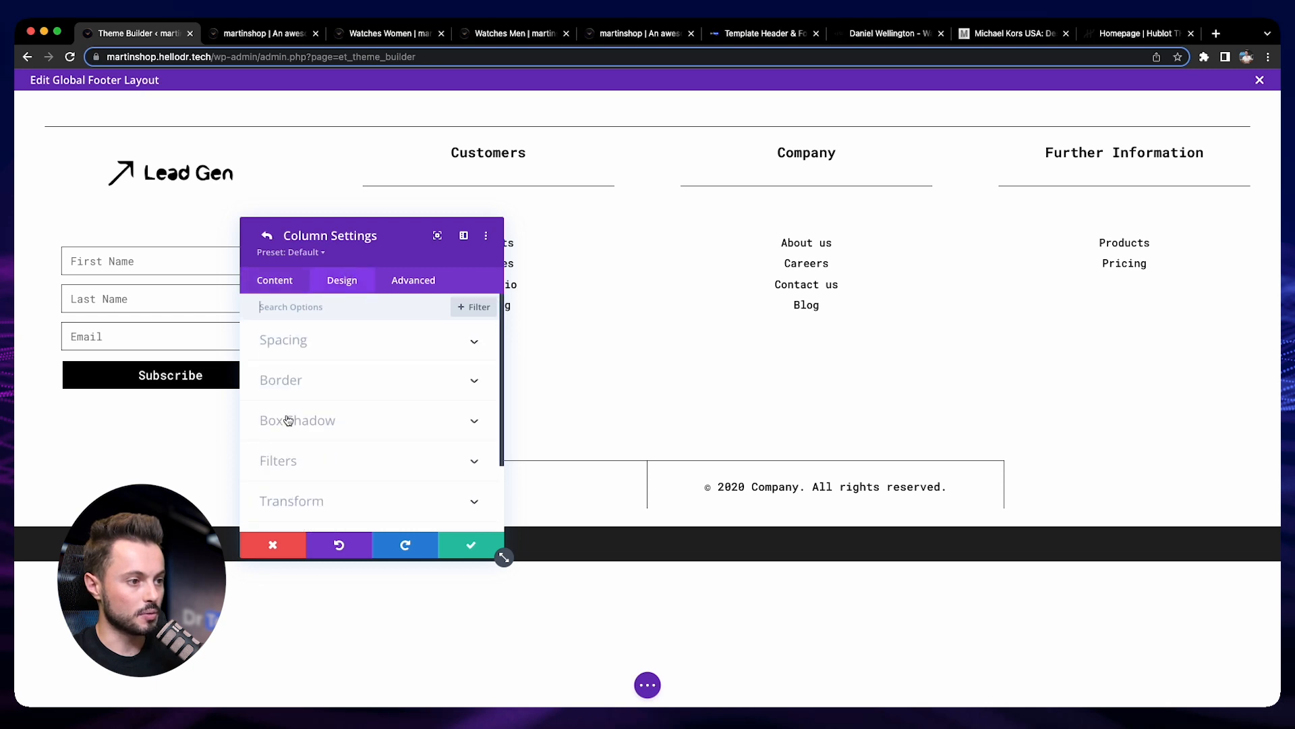
{"action": "scroll", "coordinate": [290, 412], "scroll_direction": "down", "scroll_amount": 2}
{"action": "scroll", "coordinate": [297, 392], "scroll_direction": "up", "scroll_amount": 2}
{"action": "left_click", "coordinate": [307, 348]}
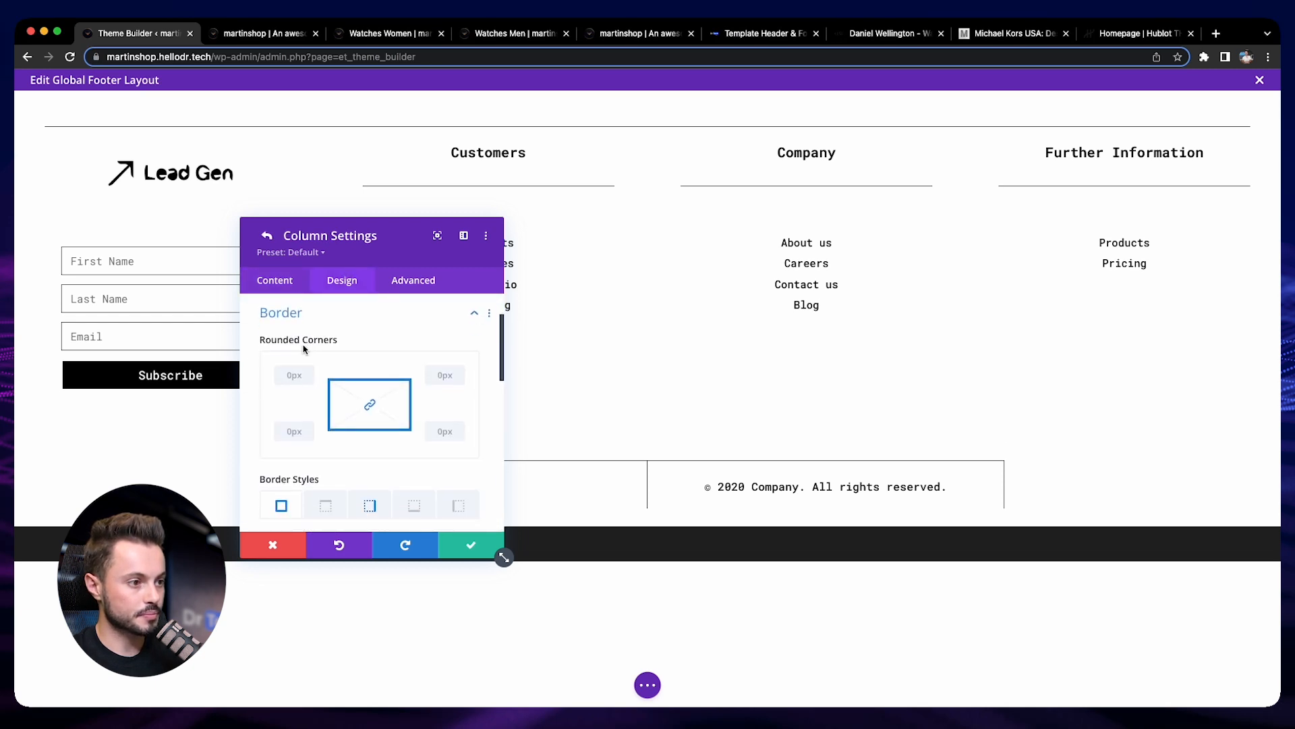
{"action": "left_click", "coordinate": [370, 506]}
{"action": "scroll", "coordinate": [247, 481], "scroll_direction": "down", "scroll_amount": 2}
{"action": "scroll", "coordinate": [247, 480], "scroll_direction": "down", "scroll_amount": 2}
{"action": "left_click", "coordinate": [472, 518]}
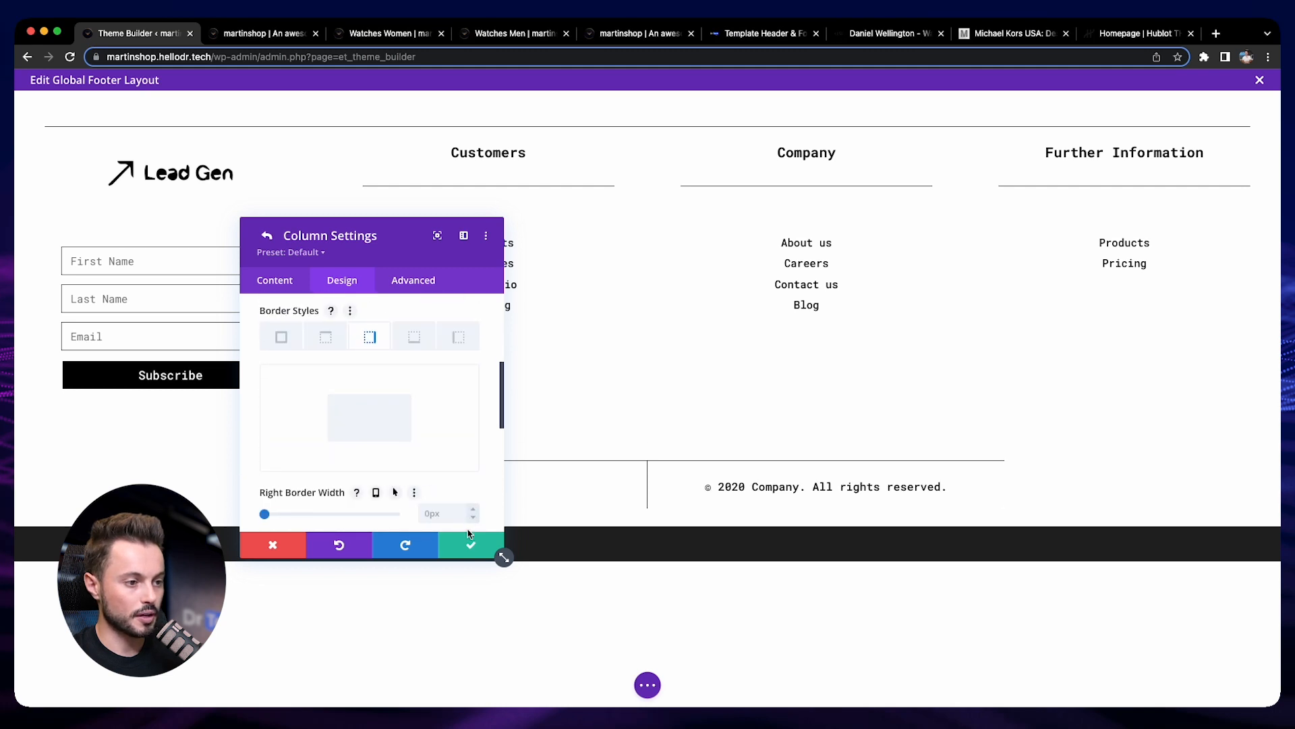
{"action": "scroll", "coordinate": [479, 514], "scroll_direction": "down", "scroll_amount": 1}
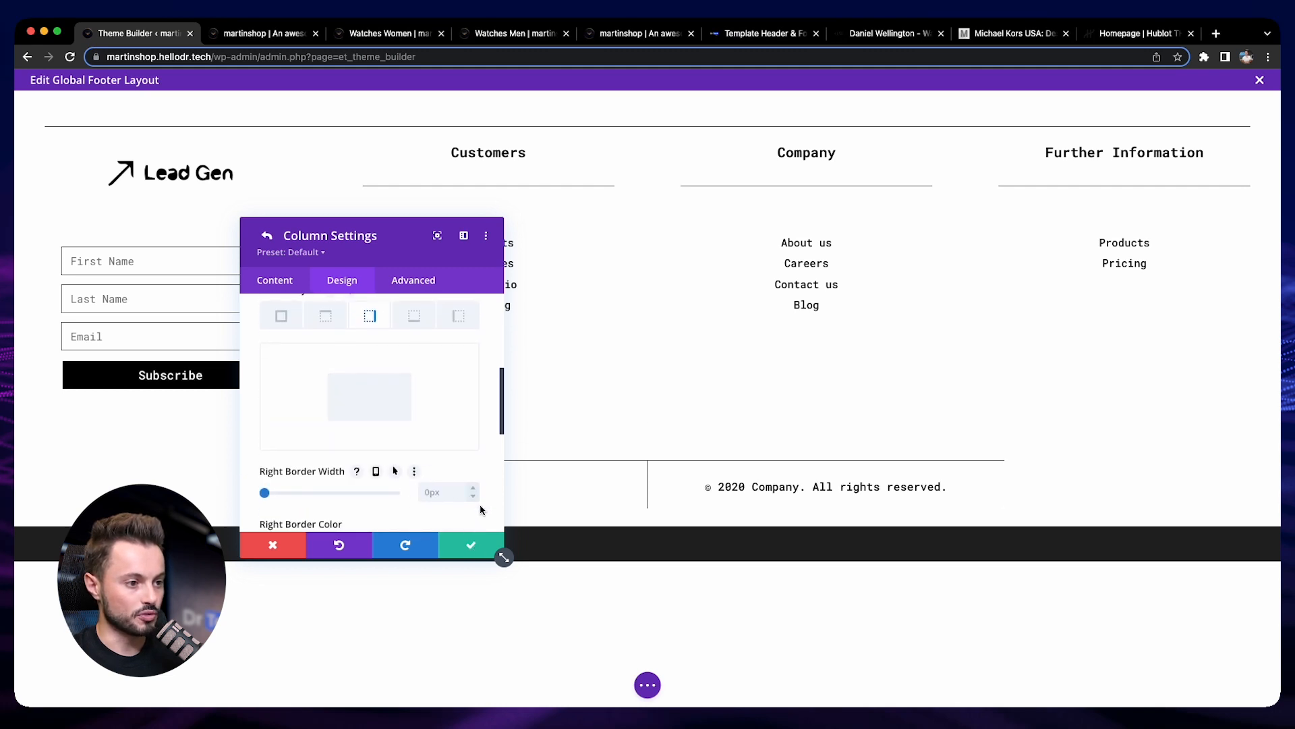
{"action": "left_click", "coordinate": [473, 544]}
{"action": "left_click", "coordinate": [475, 544]}
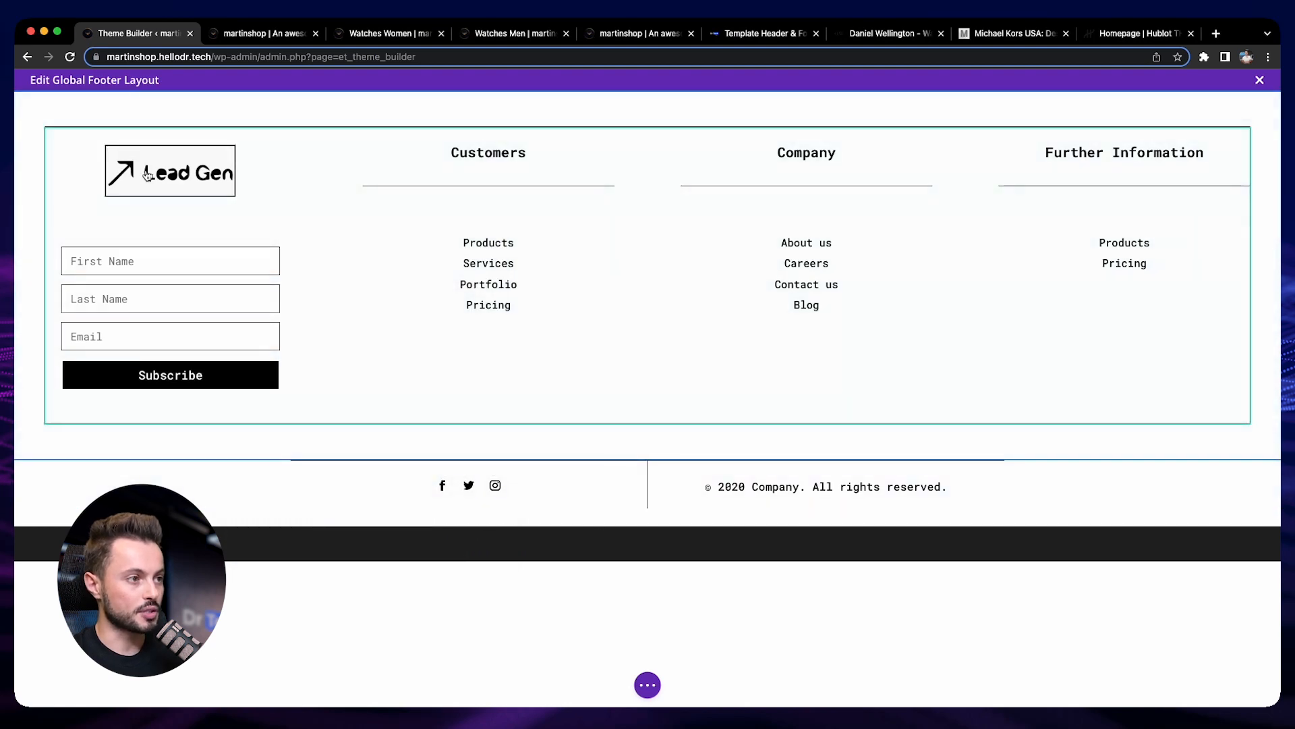
Step: Replace the Lead Gen logo in the footer's first column with the round golden bird logo from the media library
{"action": "mouse_move", "coordinate": [152, 175]}
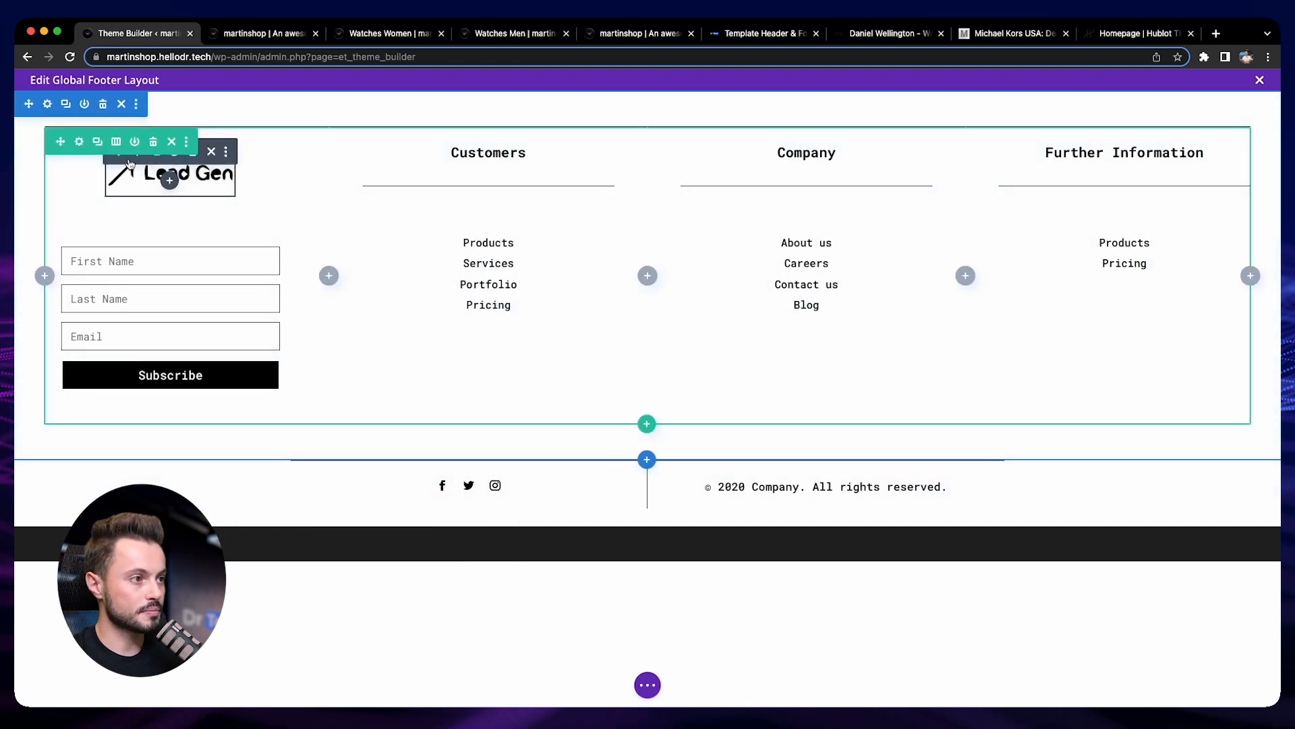
{"action": "left_click", "coordinate": [135, 155]}
{"action": "left_click", "coordinate": [358, 456]}
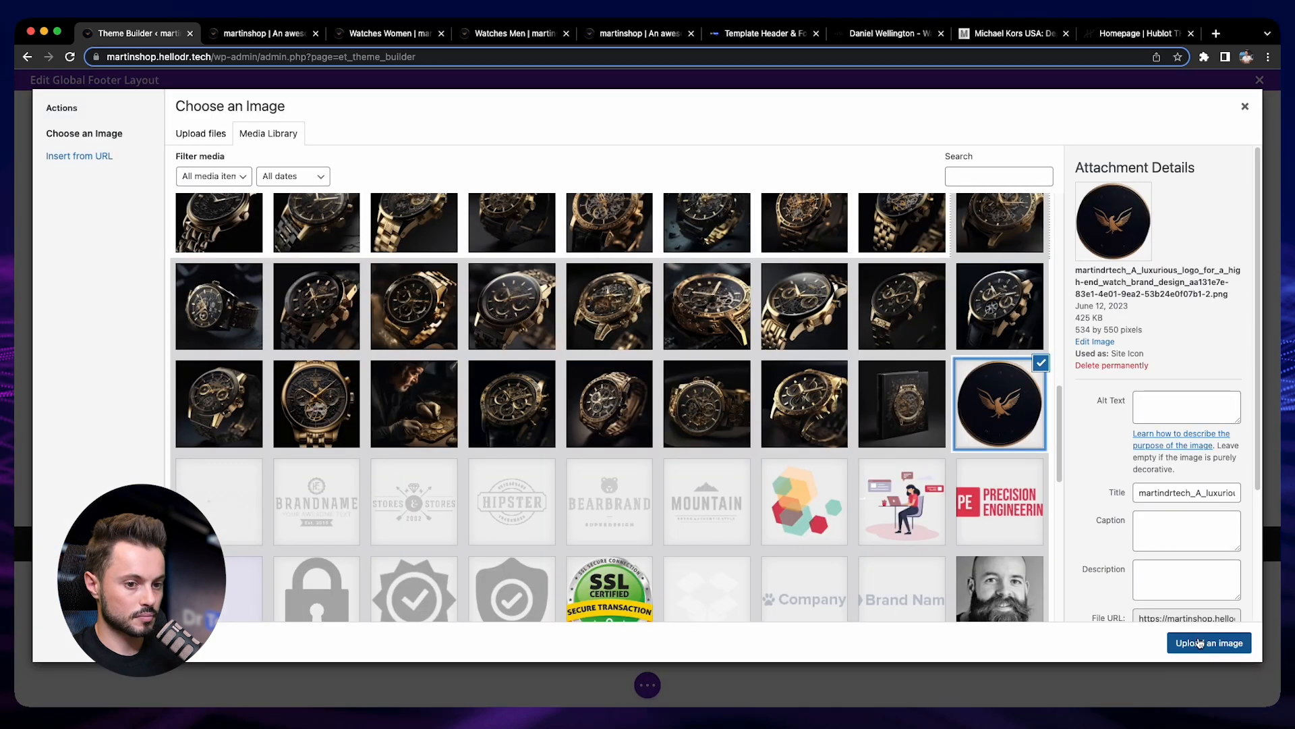
{"action": "left_click", "coordinate": [1198, 641]}
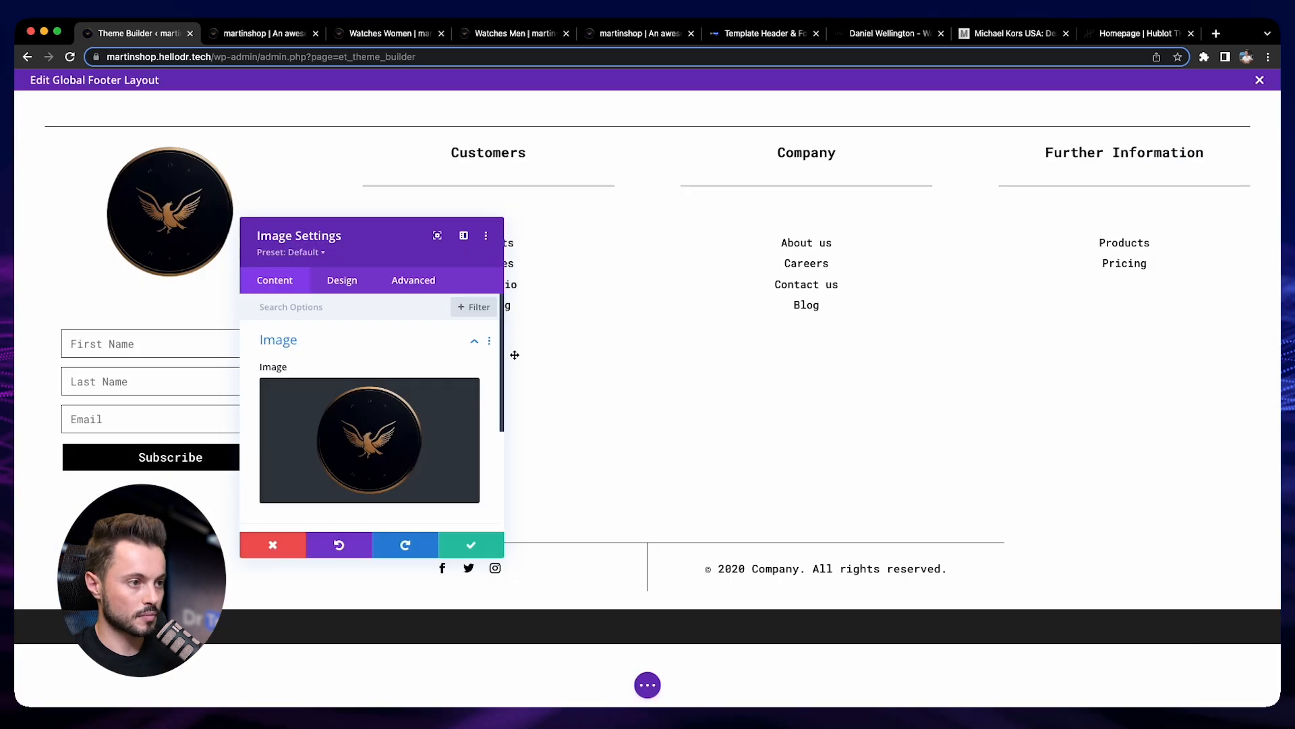
Step: Set the footer logo's width to 30% and save the image settings
{"action": "left_click_drag", "start_coordinate": [504, 555], "coordinate": [787, 555]}
{"action": "left_click", "coordinate": [635, 287]}
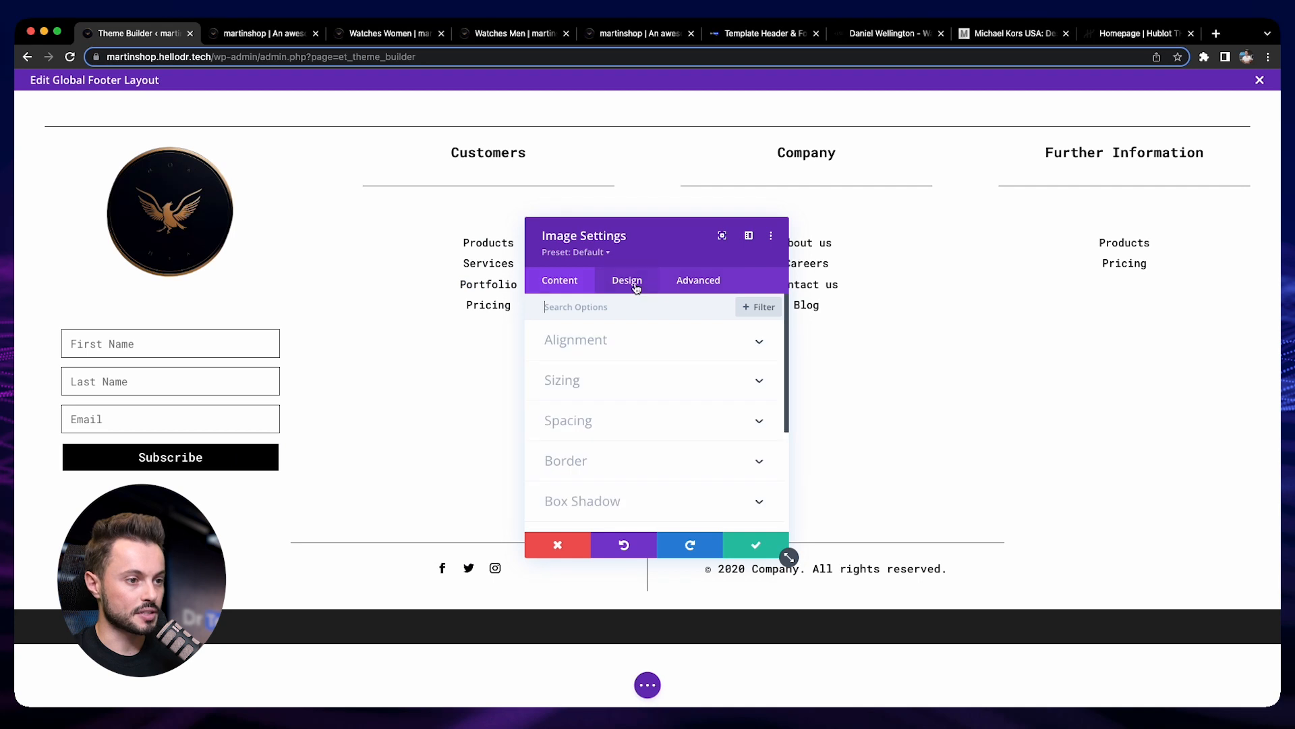
{"action": "left_click", "coordinate": [586, 376]}
{"action": "left_click_drag", "start_coordinate": [617, 414], "coordinate": [589, 413]}
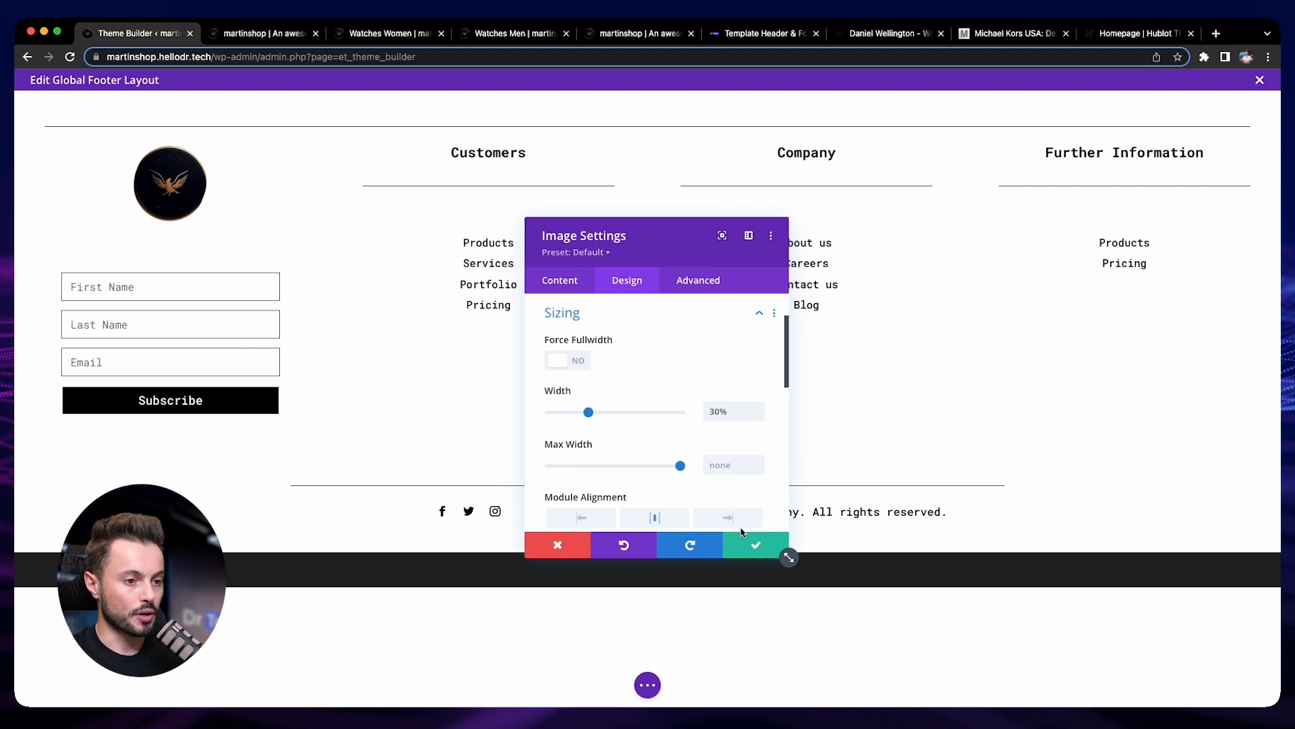
{"action": "left_click", "coordinate": [754, 544]}
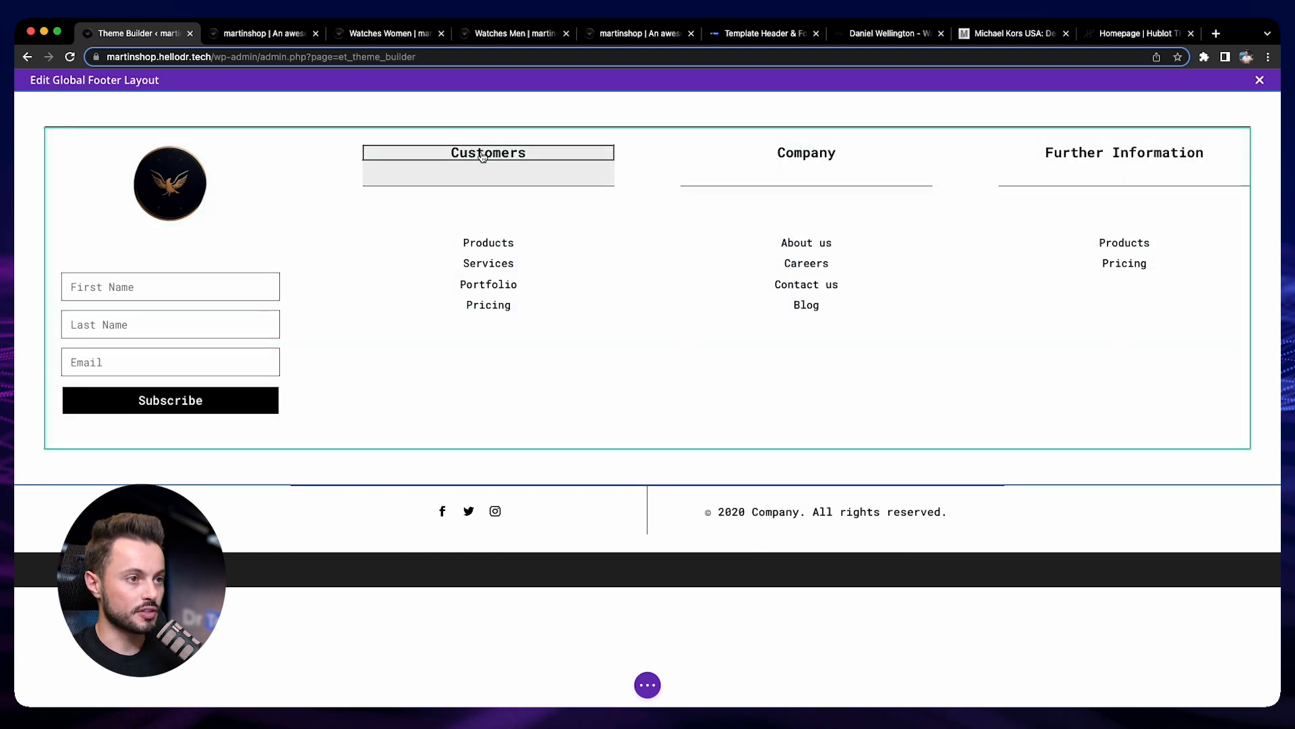
Step: Change the Customers column heading to "Our Watches" and save the text settings
{"action": "left_click", "coordinate": [461, 154]}
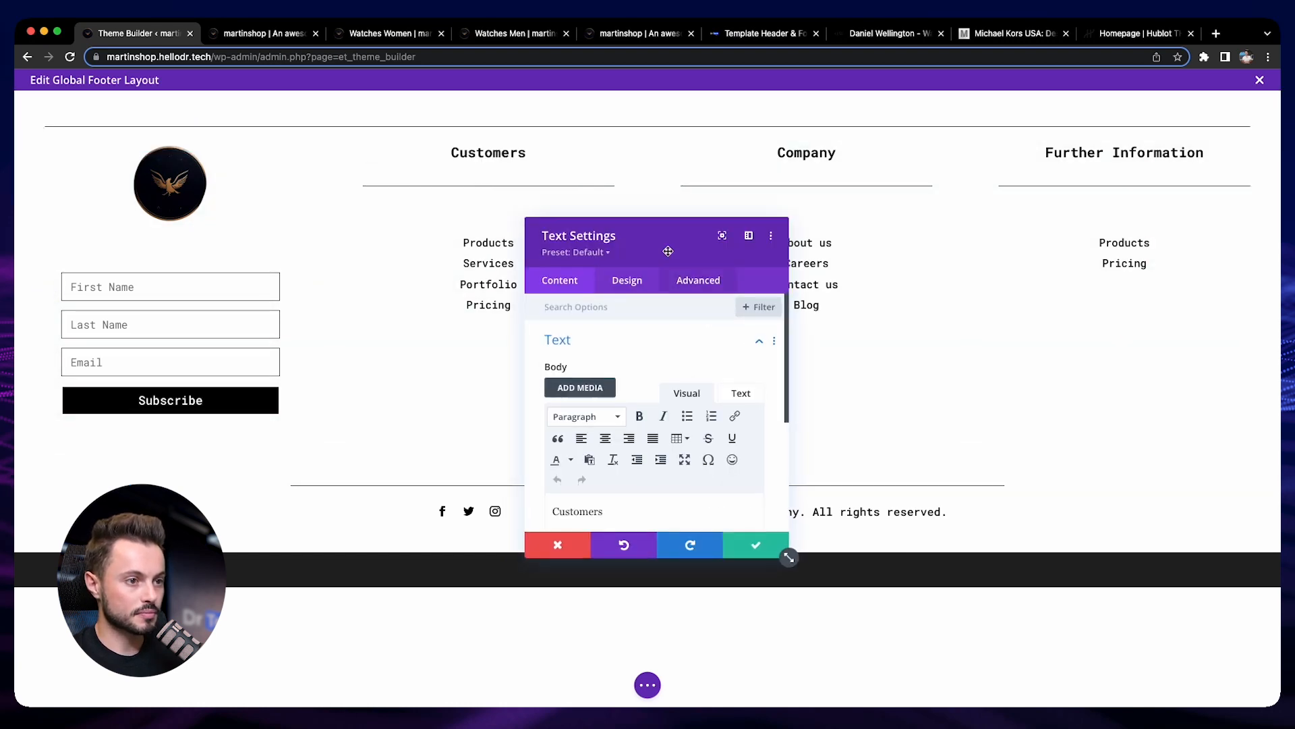
{"action": "left_click_drag", "start_coordinate": [668, 251], "coordinate": [830, 253]}
{"action": "scroll", "coordinate": [771, 439], "scroll_direction": "down", "scroll_amount": 3}
{"action": "left_click_drag", "start_coordinate": [767, 413], "coordinate": [698, 385]}
{"action": "type", "text": "Our Watches"}
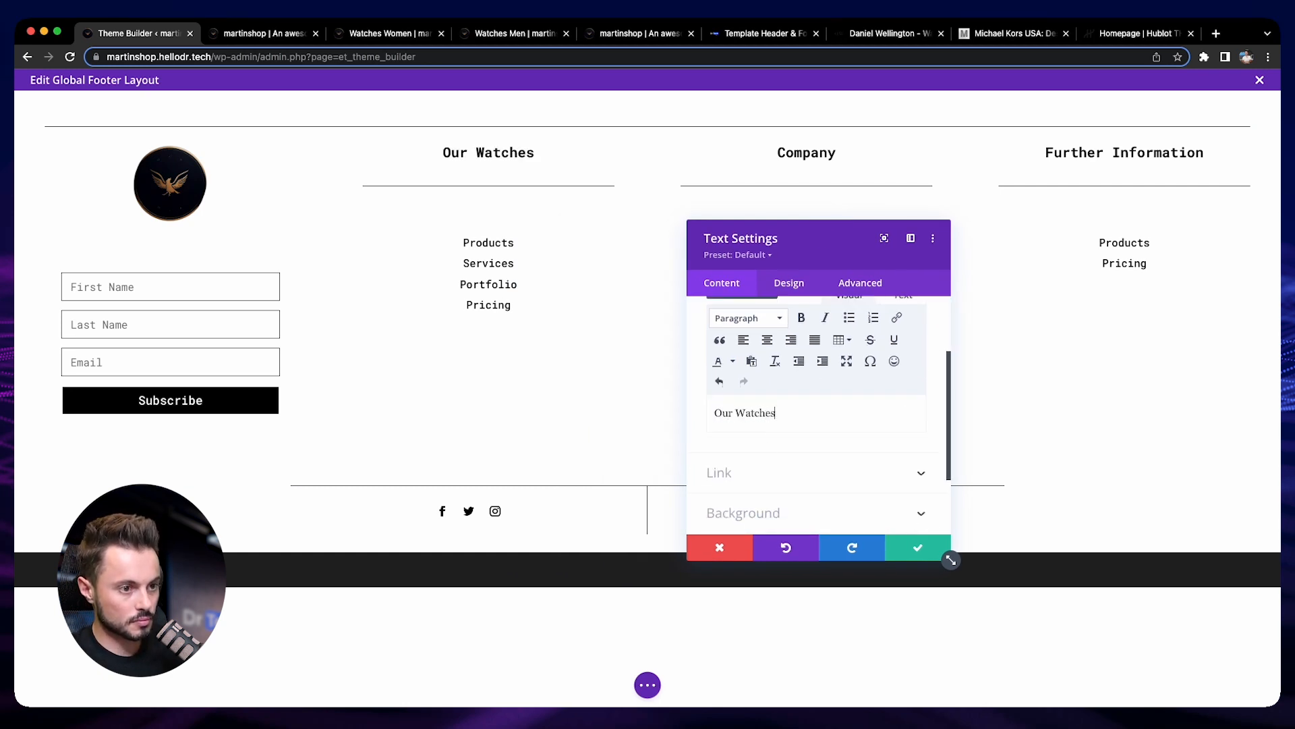
{"action": "left_click", "coordinate": [904, 550]}
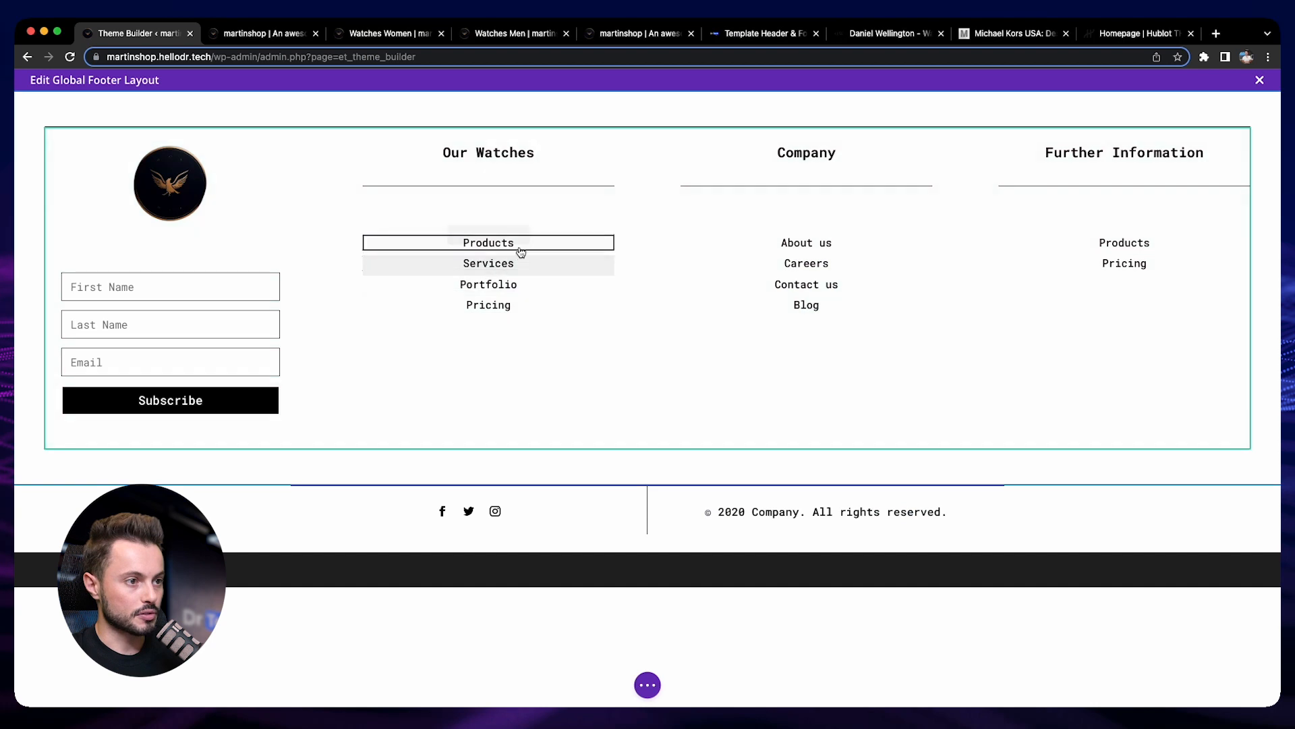
Step: Replace the Products entry under the Our Watches heading with the text "Watches For Women"
{"action": "mouse_move", "coordinate": [516, 253]}
{"action": "left_click", "coordinate": [456, 241]}
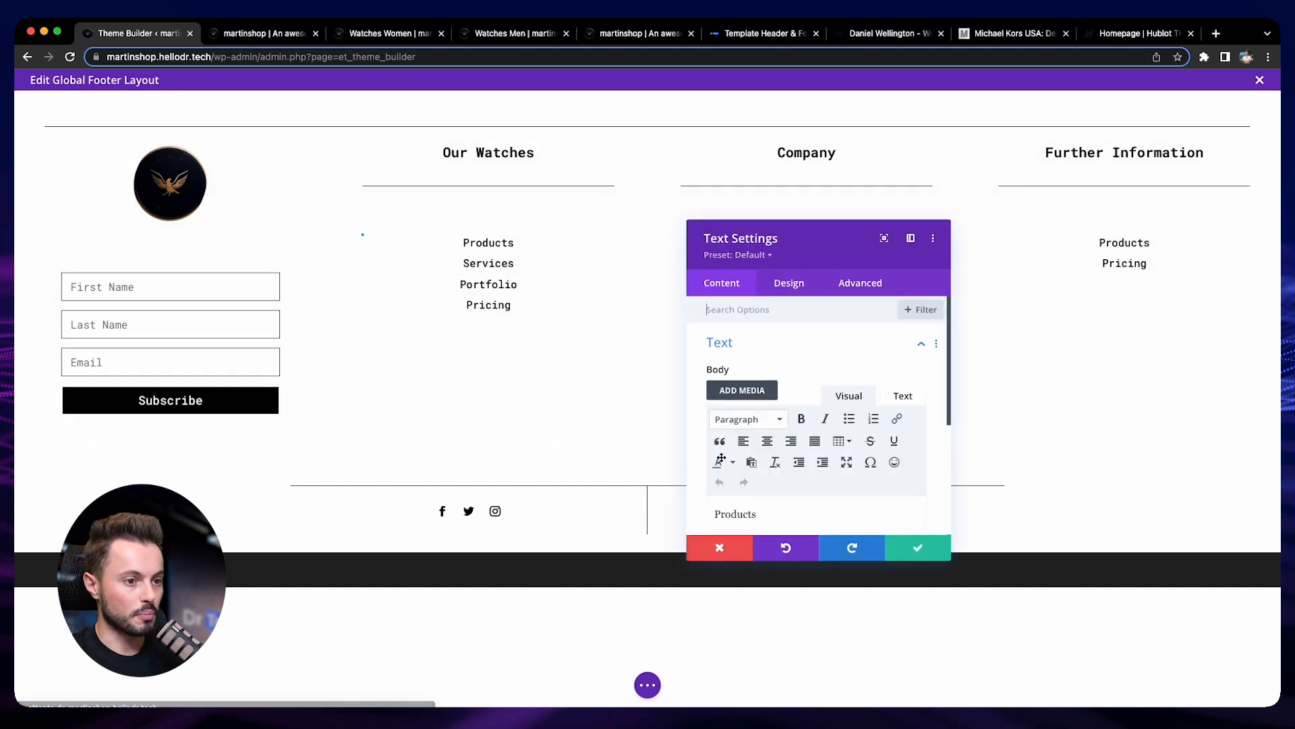
{"action": "left_click_drag", "start_coordinate": [769, 512], "coordinate": [695, 511]}
{"action": "type", "text": "Wa"}
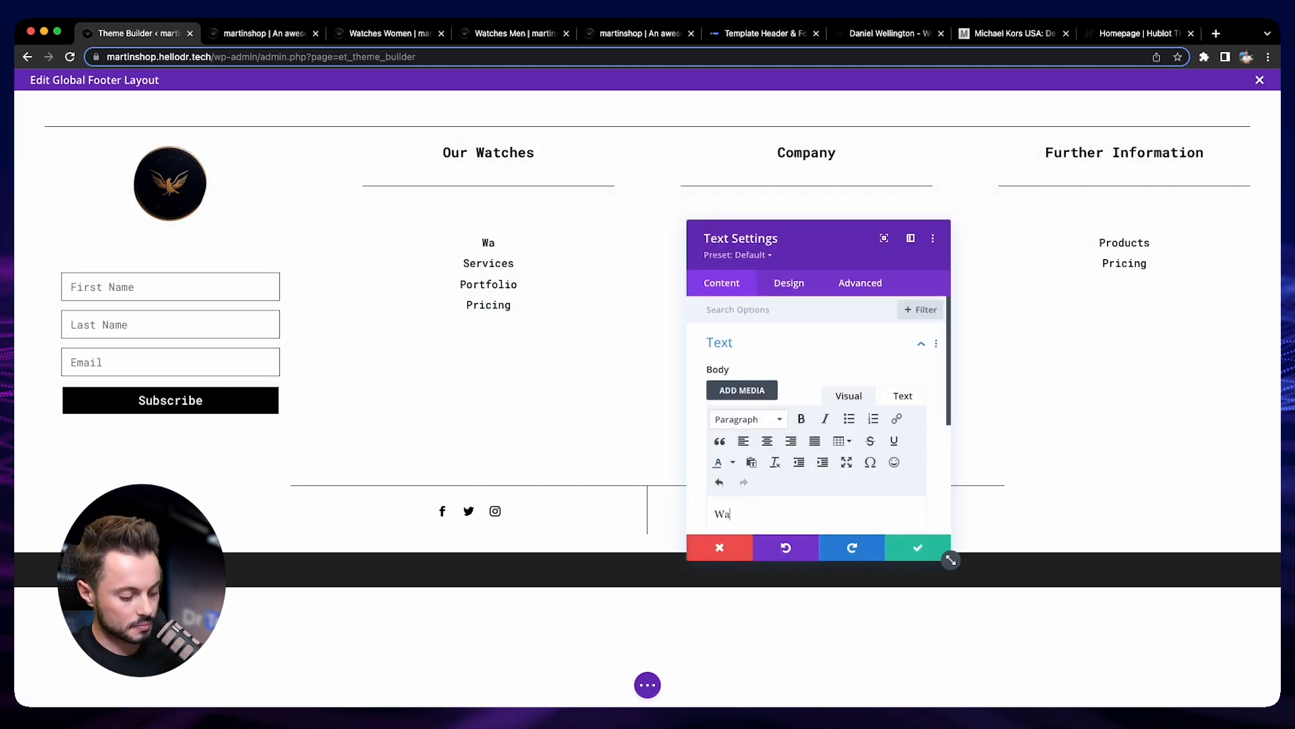
{"action": "type", "text": "tches For Women"}
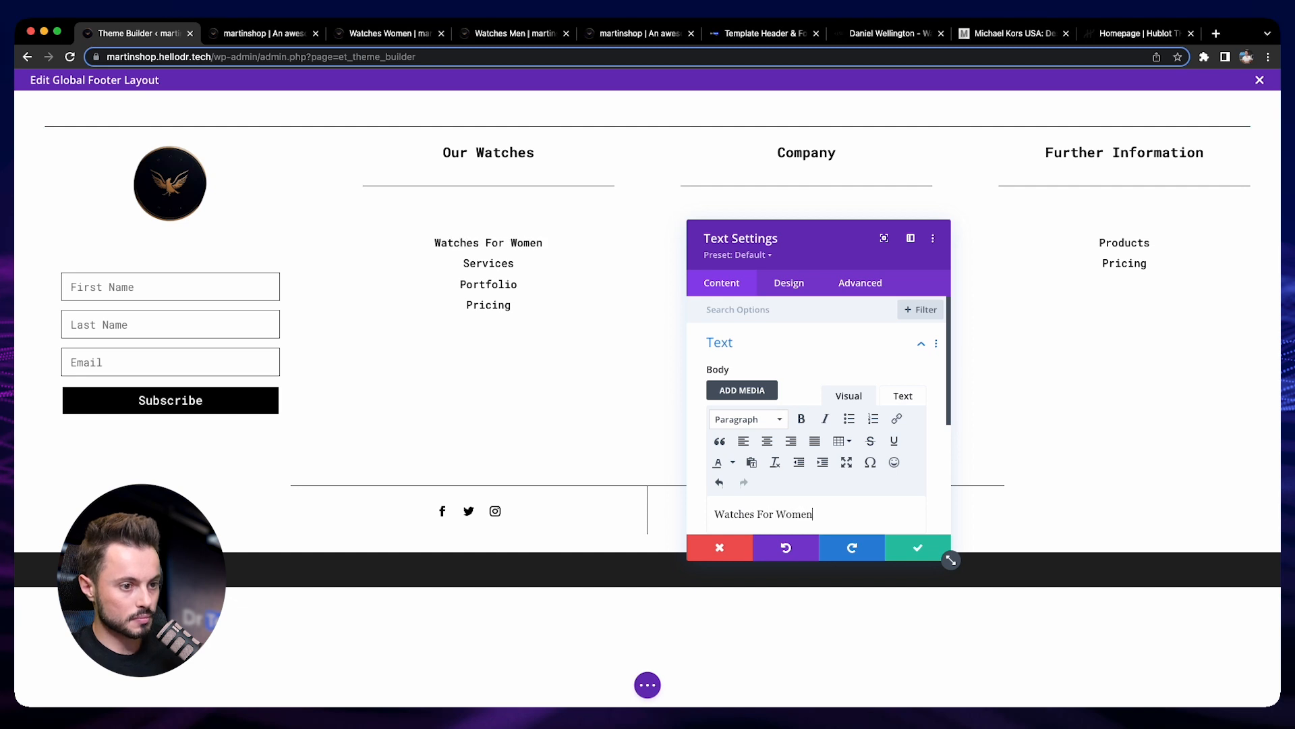
{"action": "scroll", "coordinate": [729, 472], "scroll_direction": "down", "scroll_amount": 2}
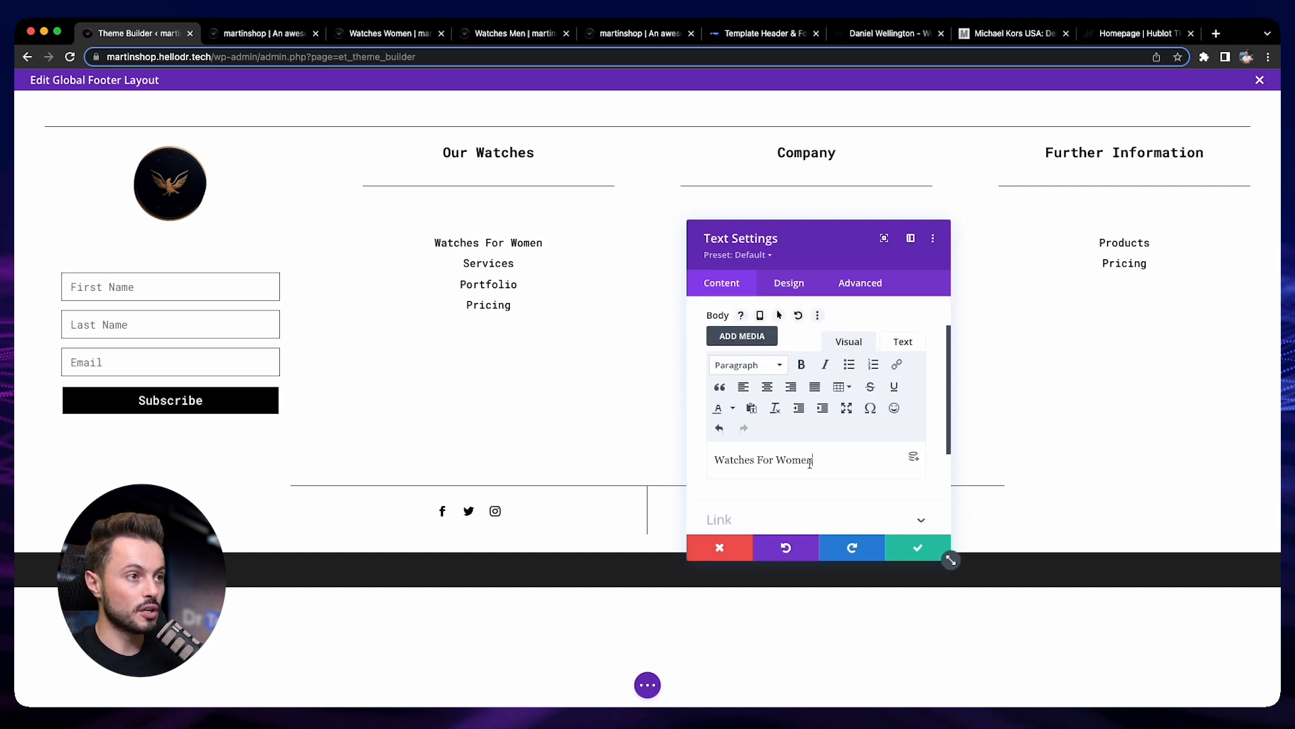
Step: Link the Watches For Women text to the copied product-category/watches-women/ page address and save the text settings
{"action": "left_click", "coordinate": [389, 35]}
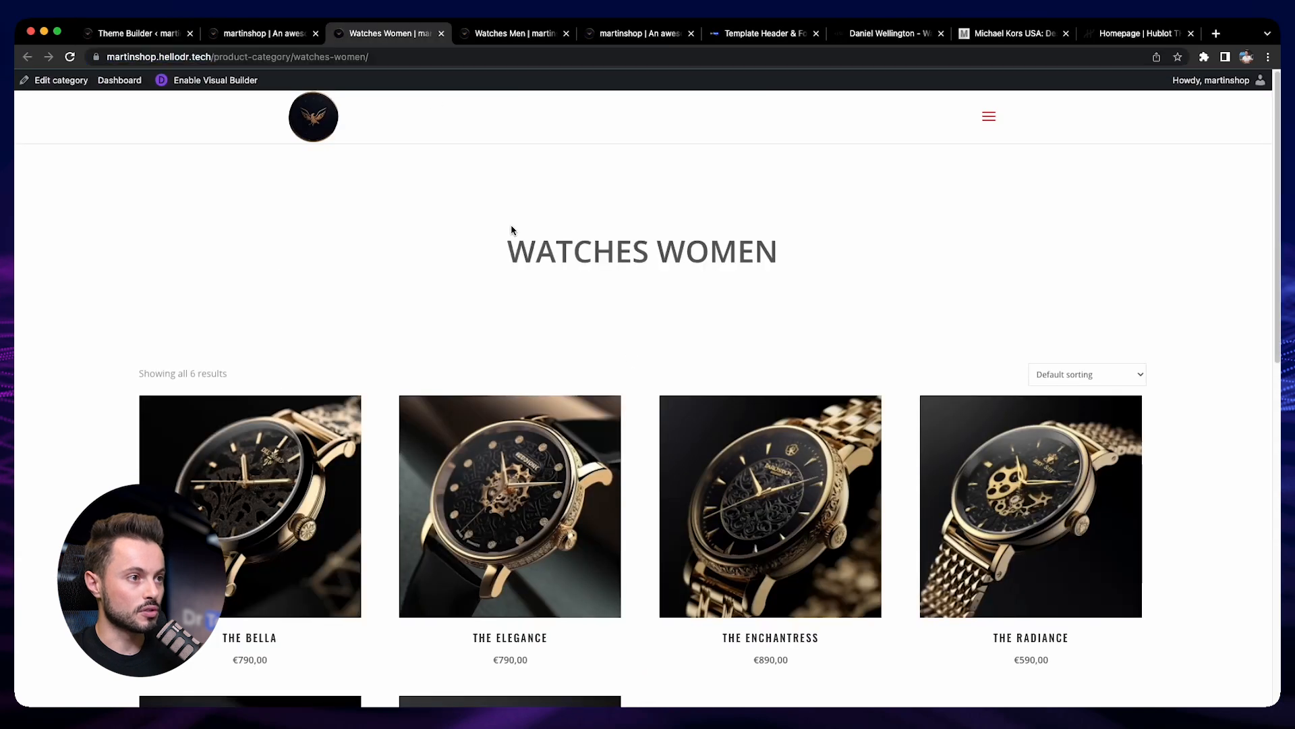
{"action": "left_click", "coordinate": [402, 57]}
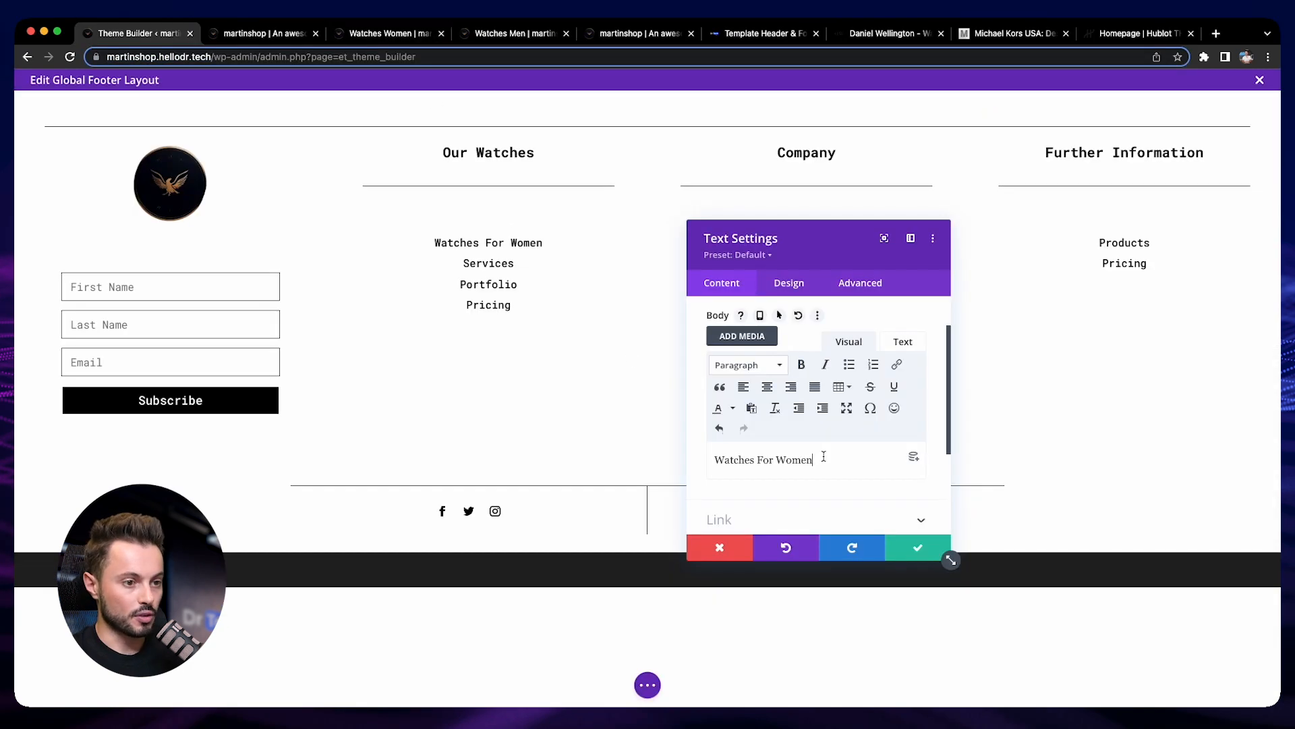
{"action": "left_click_drag", "start_coordinate": [823, 455], "coordinate": [711, 449]}
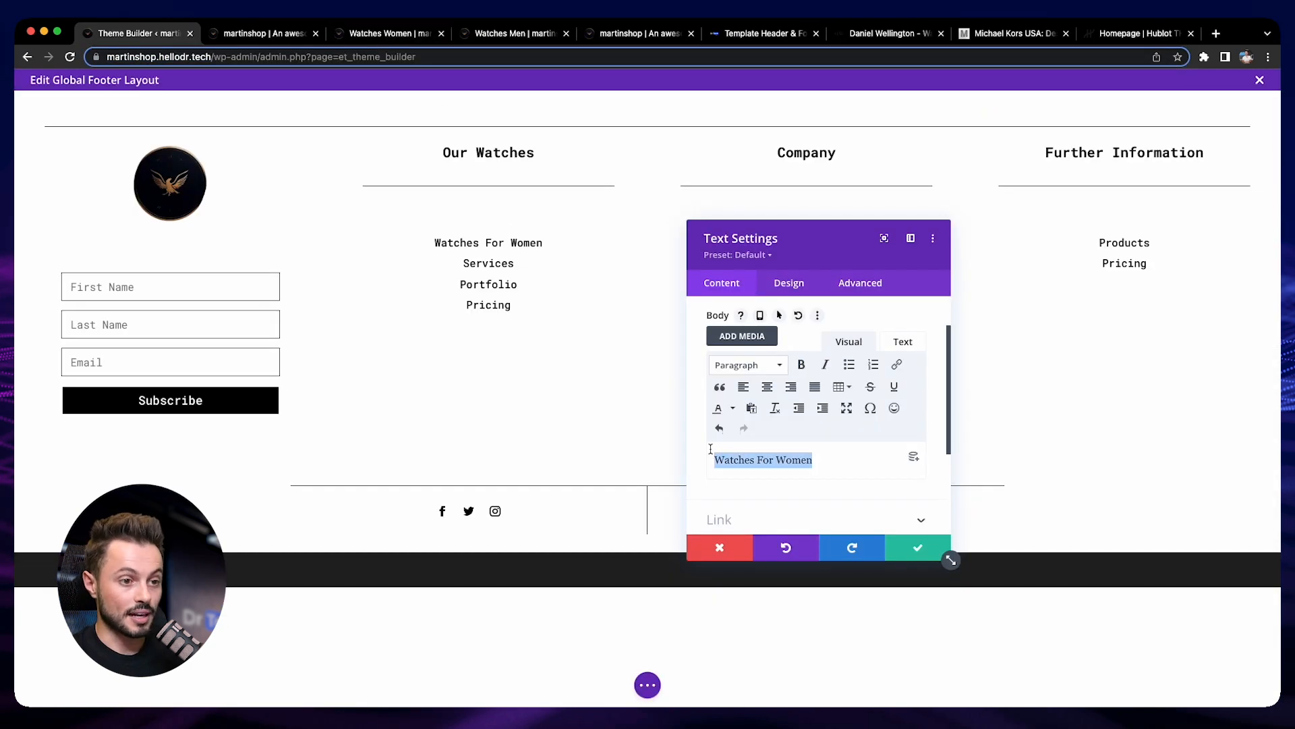
{"action": "left_click", "coordinate": [898, 366]}
{"action": "left_click", "coordinate": [617, 349]}
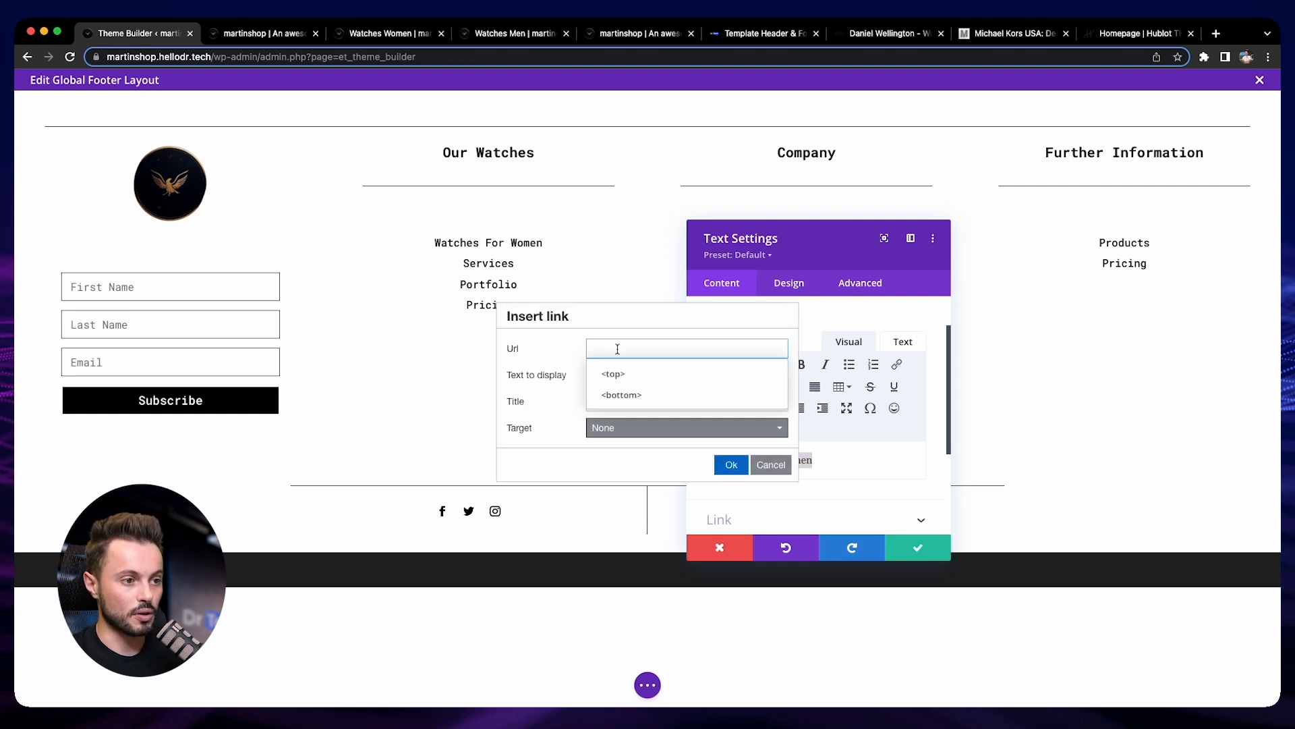
{"action": "key", "text": "super+v"}
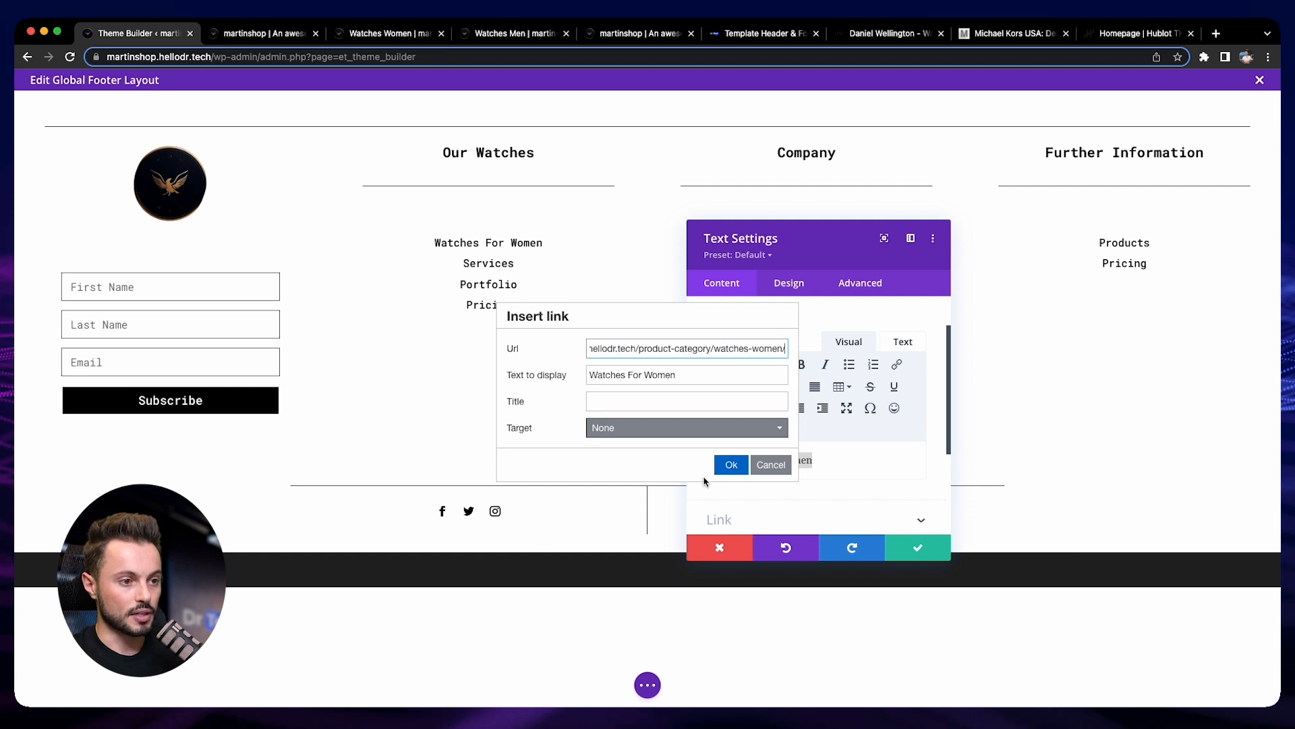
{"action": "left_click", "coordinate": [732, 464]}
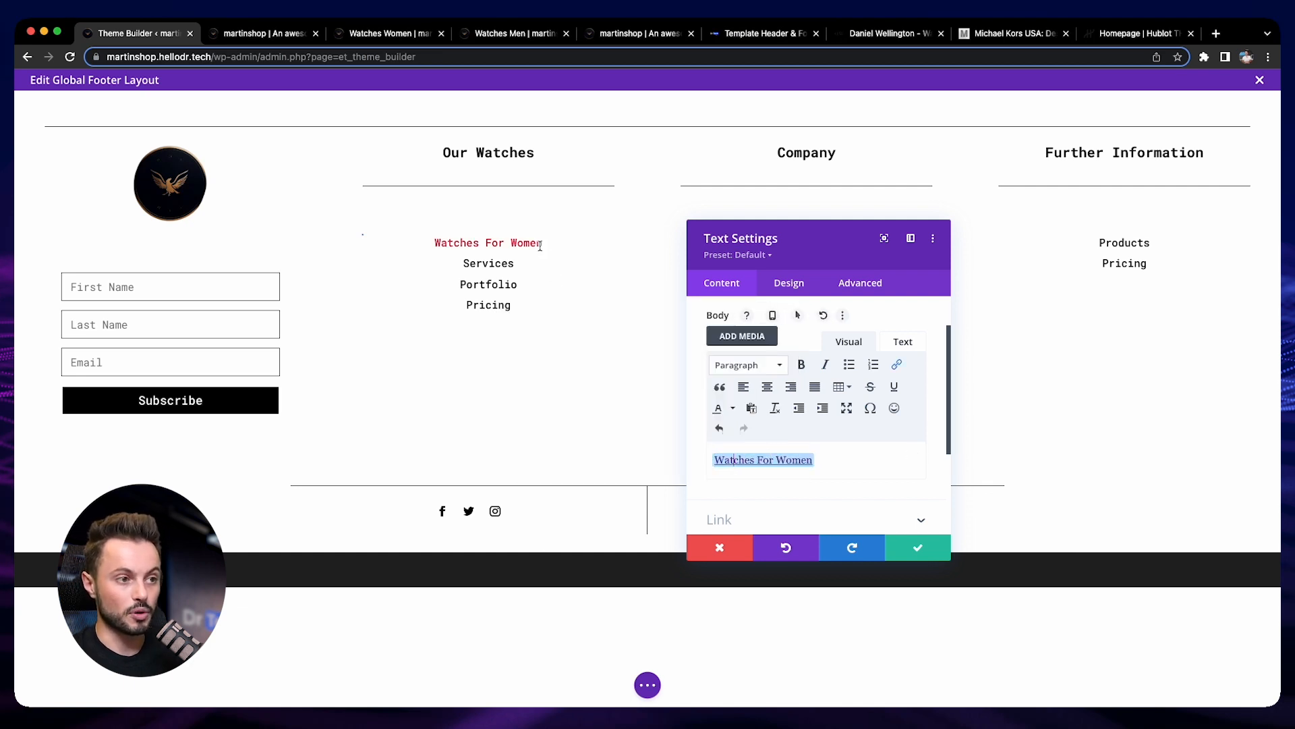
{"action": "left_click", "coordinate": [917, 547]}
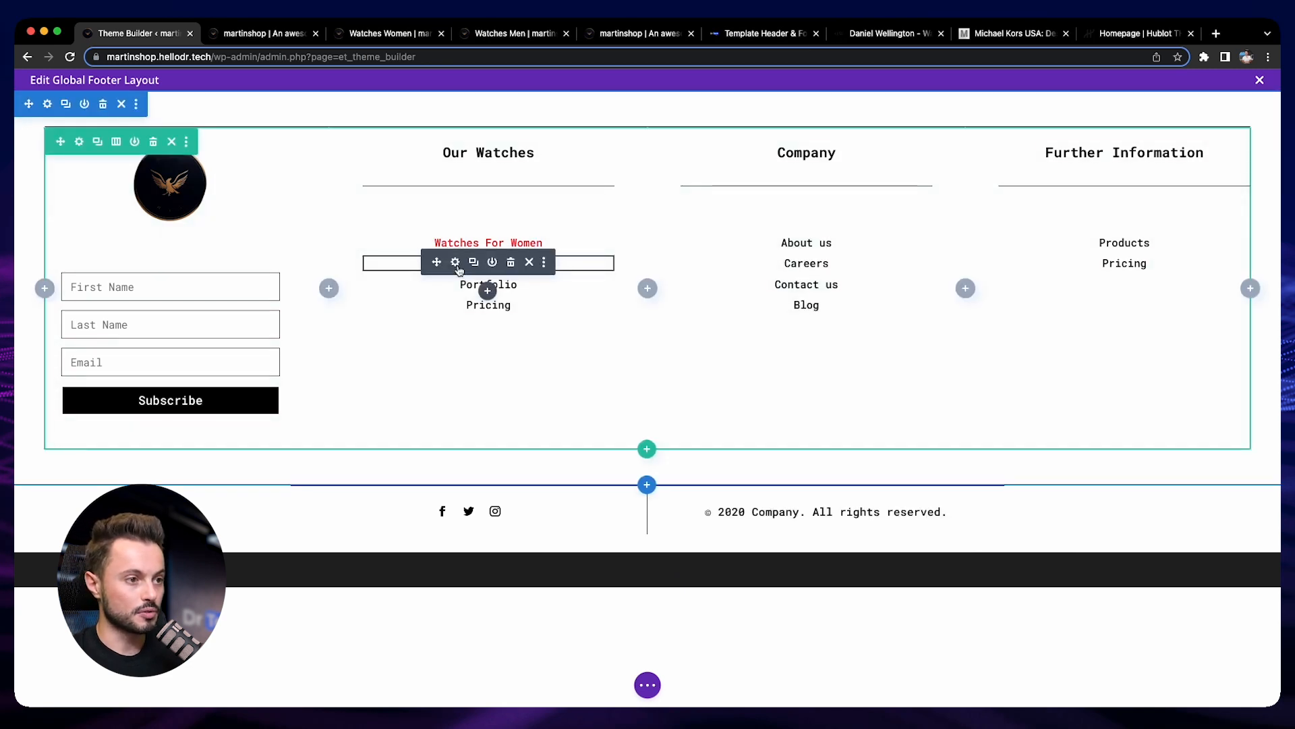
Step: Replace the Services entry in the Our Watches column with the text "Watches for Men"
{"action": "left_click", "coordinate": [456, 264]}
{"action": "left_click_drag", "start_coordinate": [791, 519], "coordinate": [670, 495]}
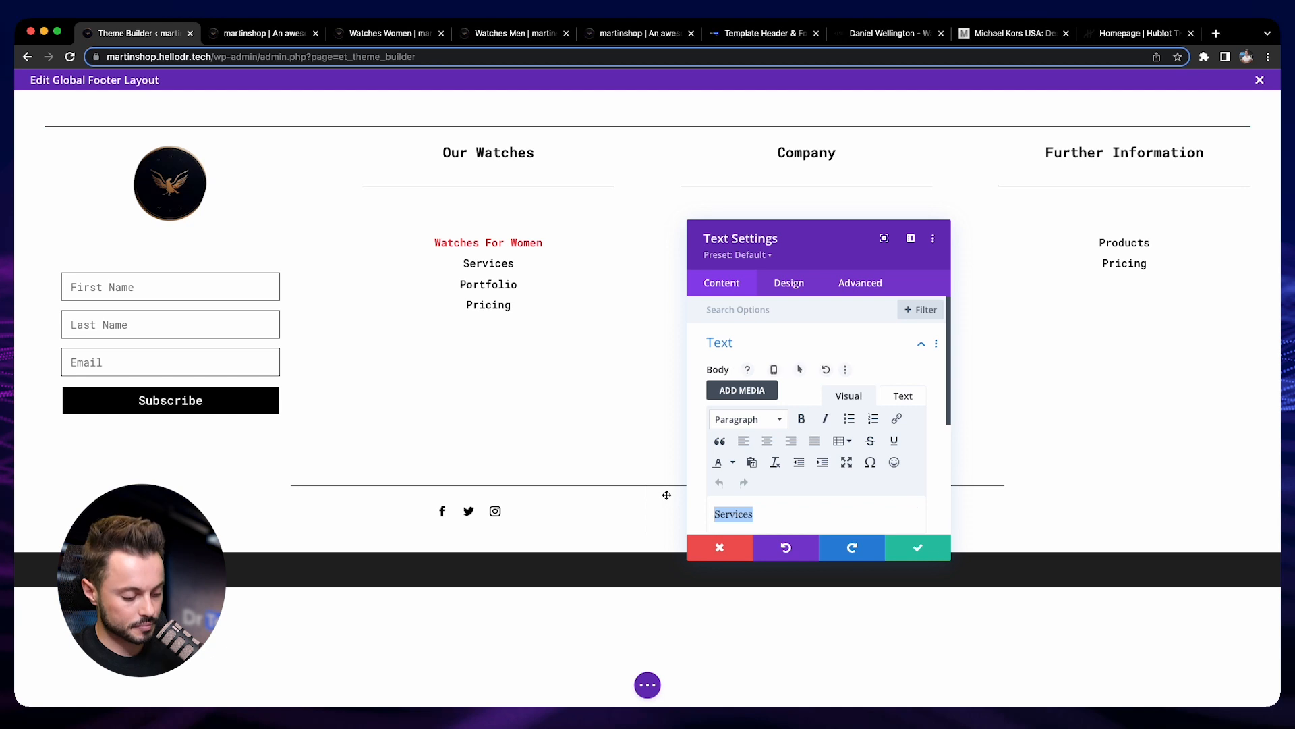
{"action": "type", "text": "Watches for Men"}
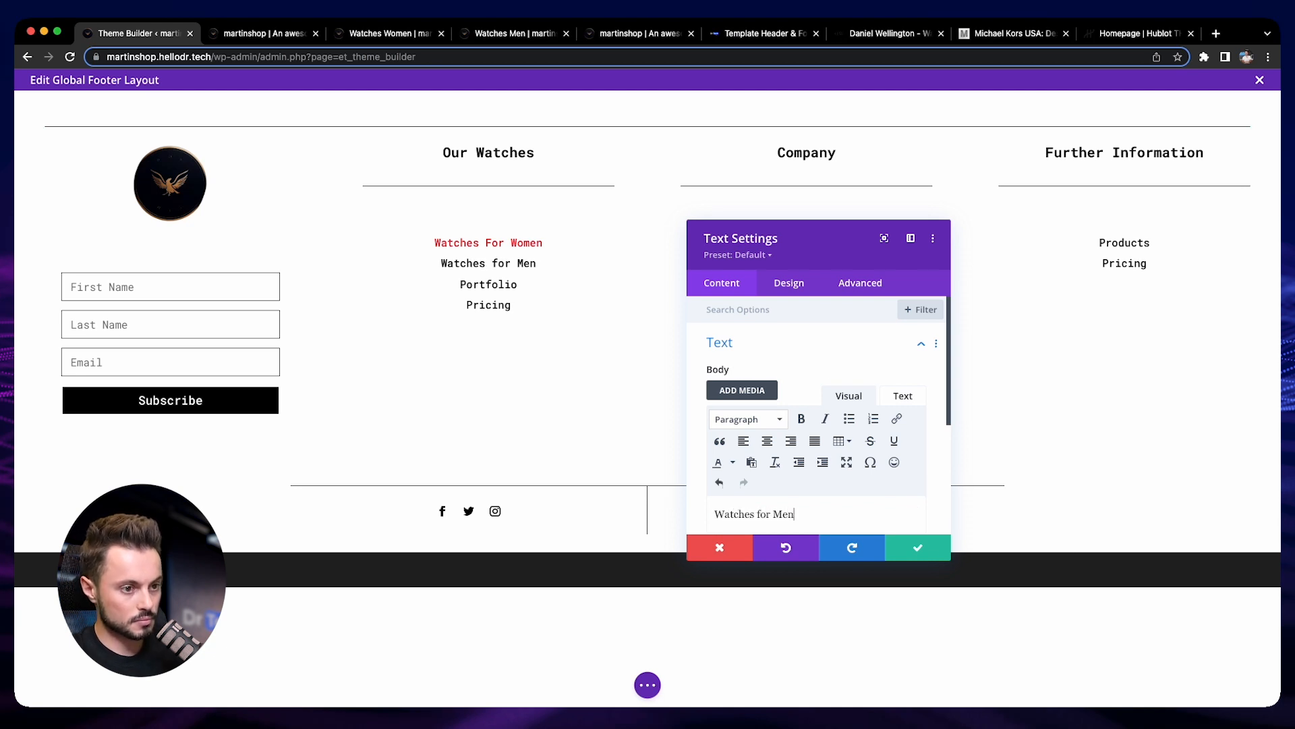
{"action": "left_click", "coordinate": [491, 35]}
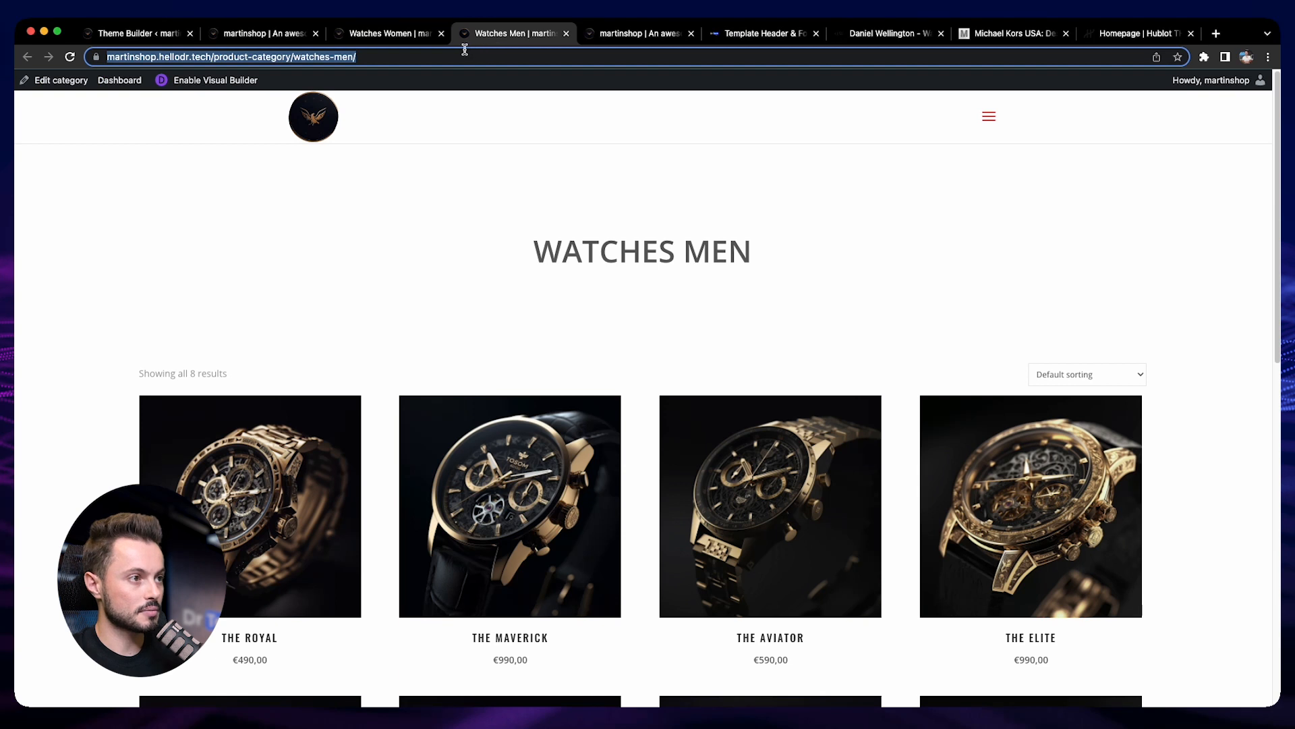
{"action": "left_click", "coordinate": [135, 33]}
{"action": "left_click_drag", "start_coordinate": [921, 519], "coordinate": [713, 516]}
{"action": "left_click", "coordinate": [896, 419]}
{"action": "type", "text": "https://martinshop.hellodr.tech/product-category/watches-men/"}
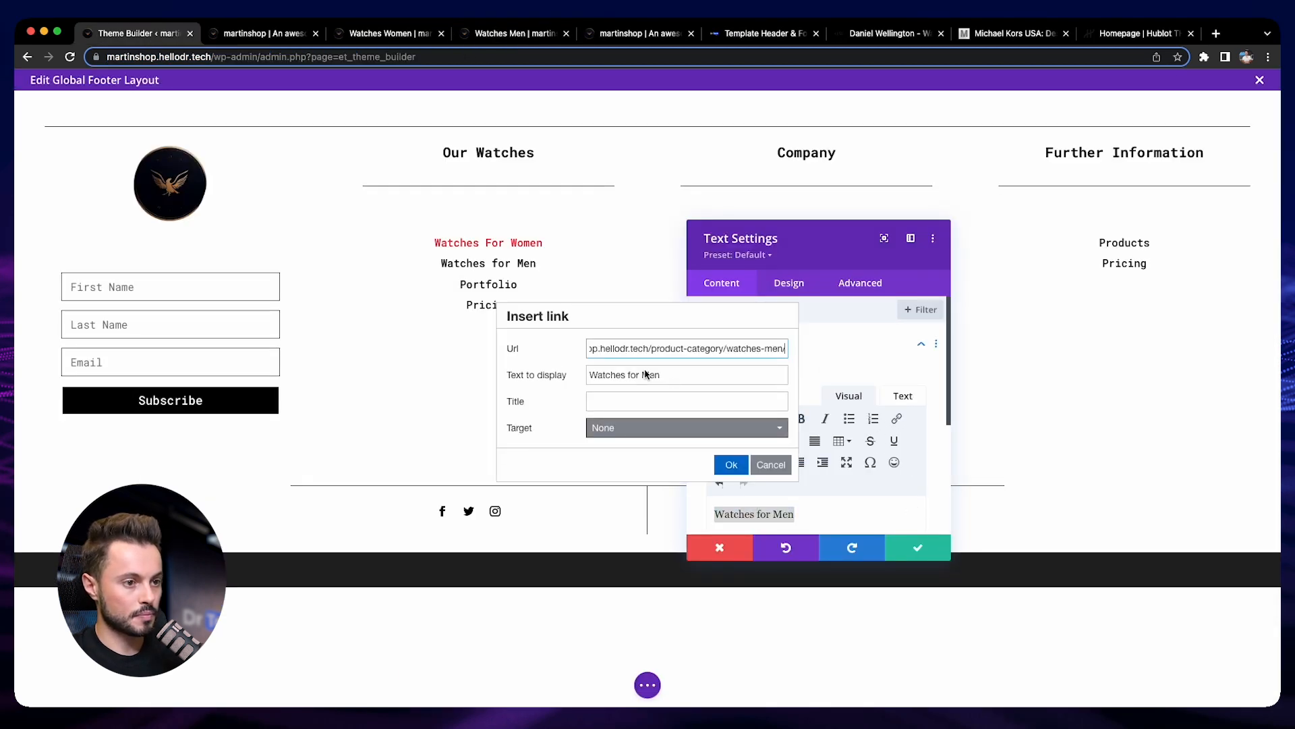
{"action": "left_click", "coordinate": [730, 464]}
{"action": "scroll", "coordinate": [691, 463], "scroll_direction": "down", "scroll_amount": 1}
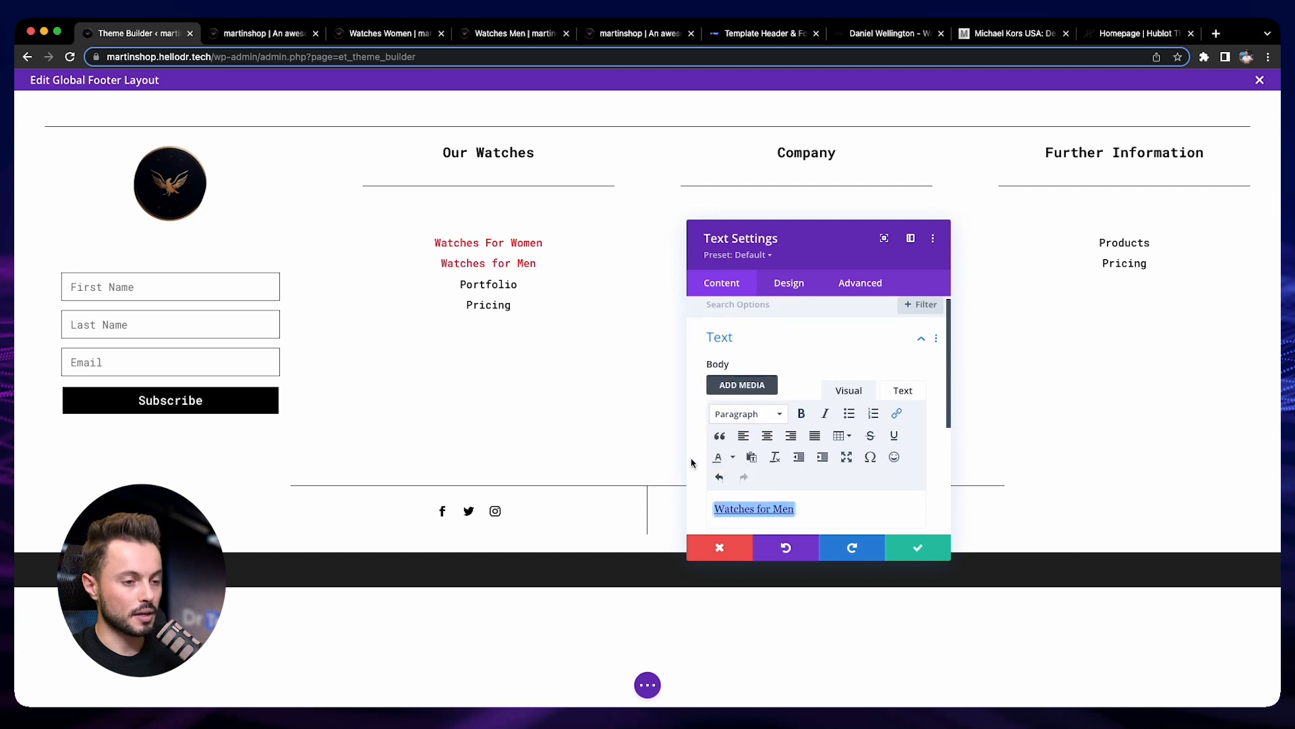
{"action": "left_click", "coordinate": [916, 541]}
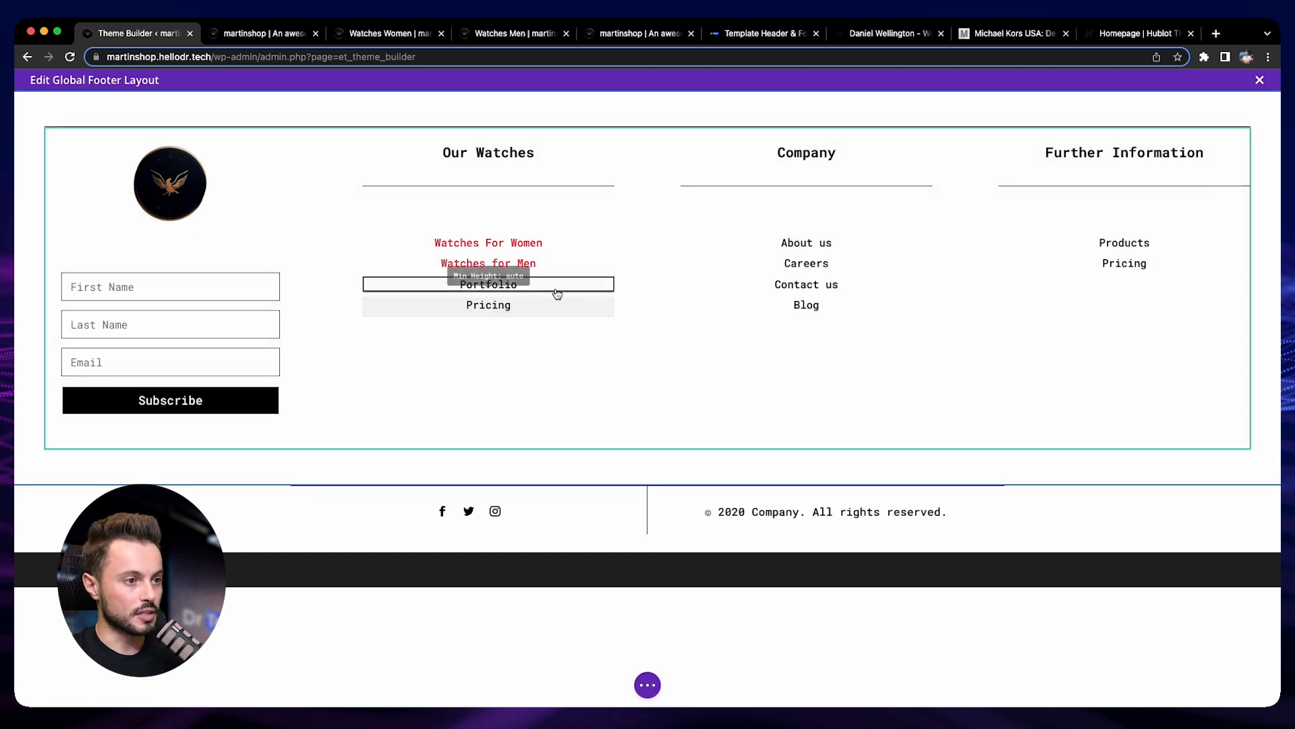
Step: Delete the Portfolio and Pricing entries under Our Watches, the Careers entry under Company, and everything in the Further Information column
{"action": "left_click", "coordinate": [512, 284]}
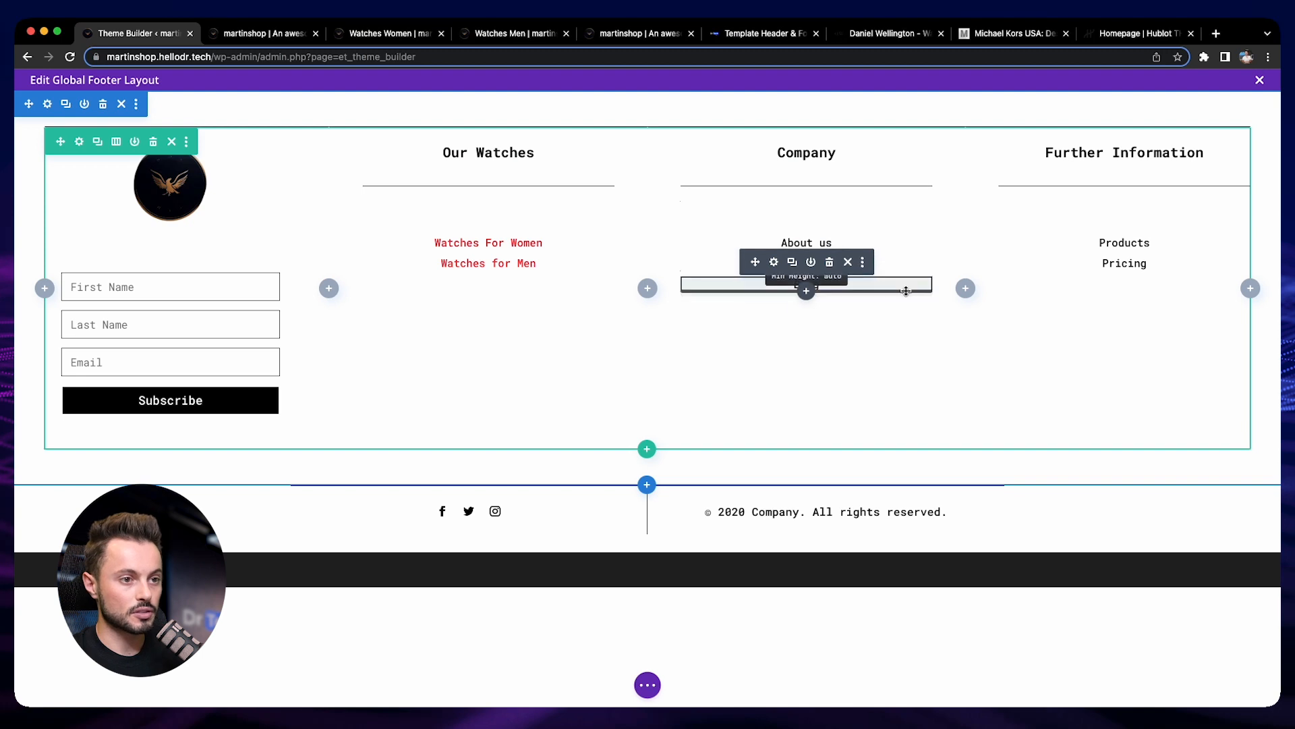
{"action": "left_click", "coordinate": [830, 263]}
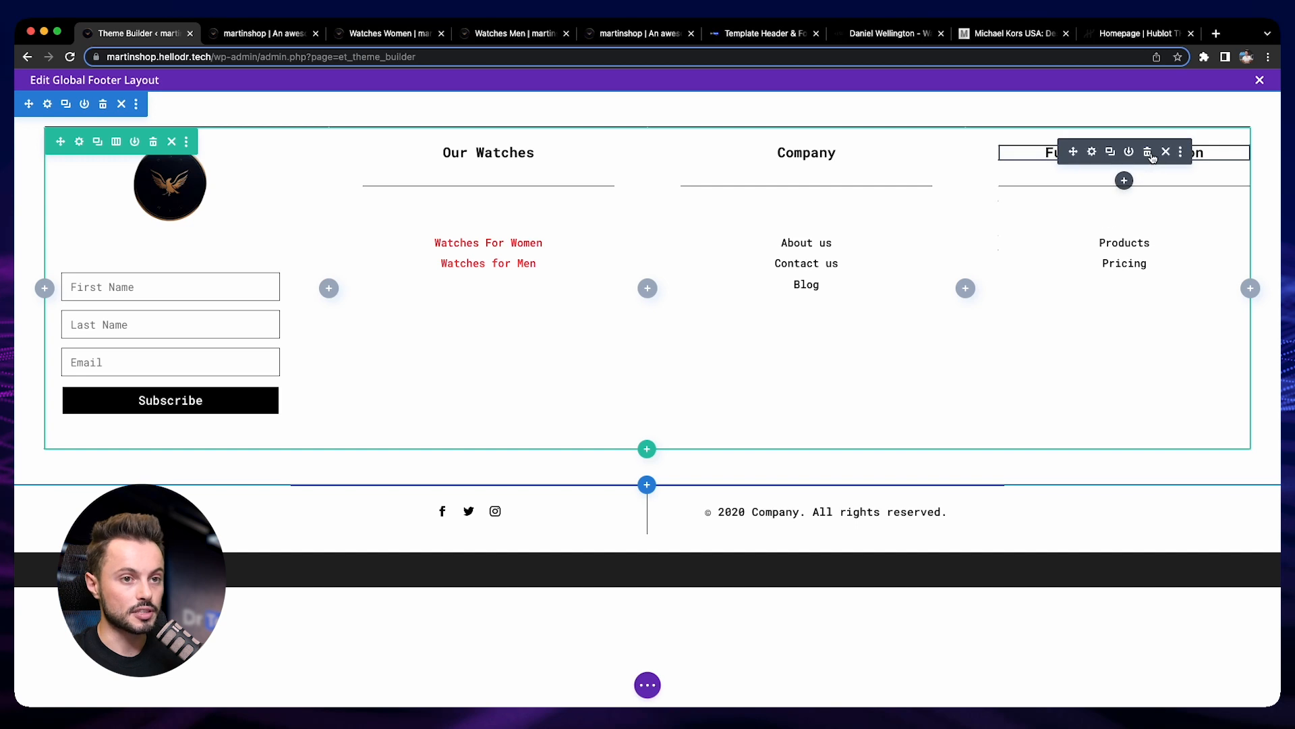
{"action": "left_click", "coordinate": [1149, 154]}
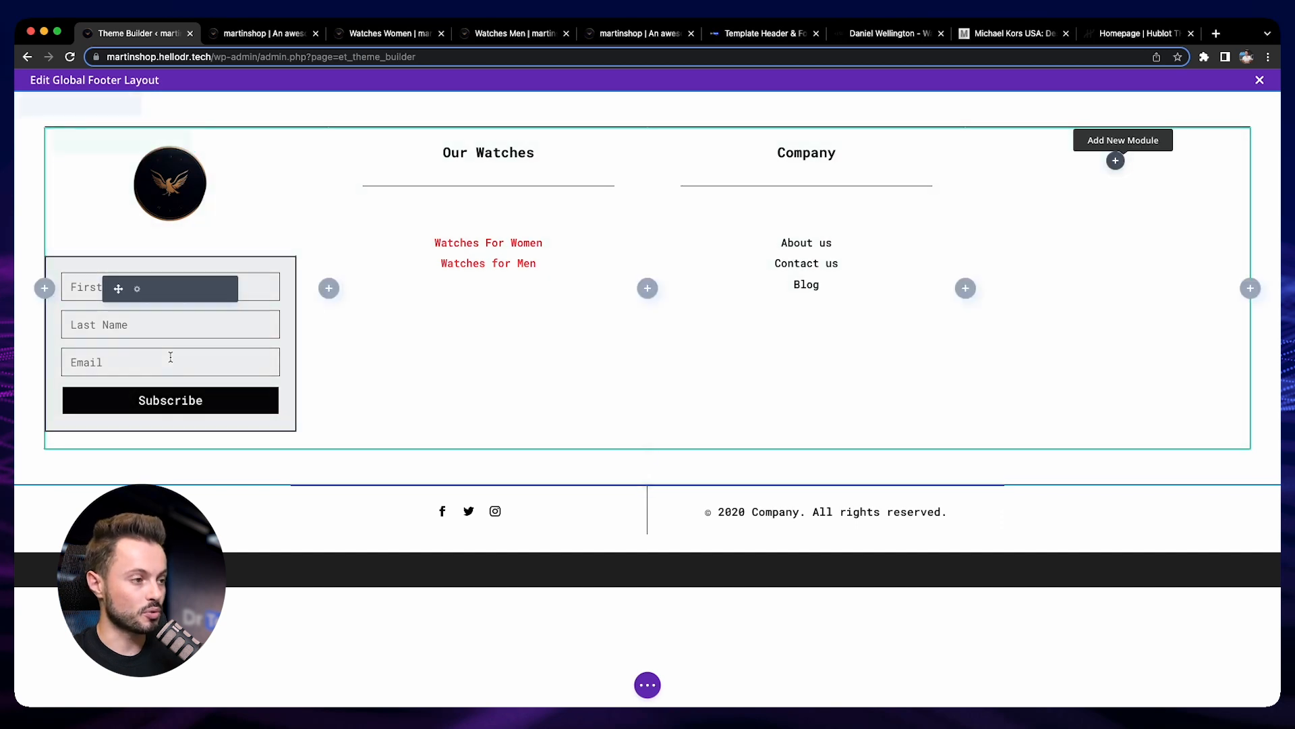
Step: Move the subscribe form into the empty fourth column and remove the dividers below the Our Watches and Company headings
{"action": "left_click_drag", "start_coordinate": [120, 289], "coordinate": [1079, 162]}
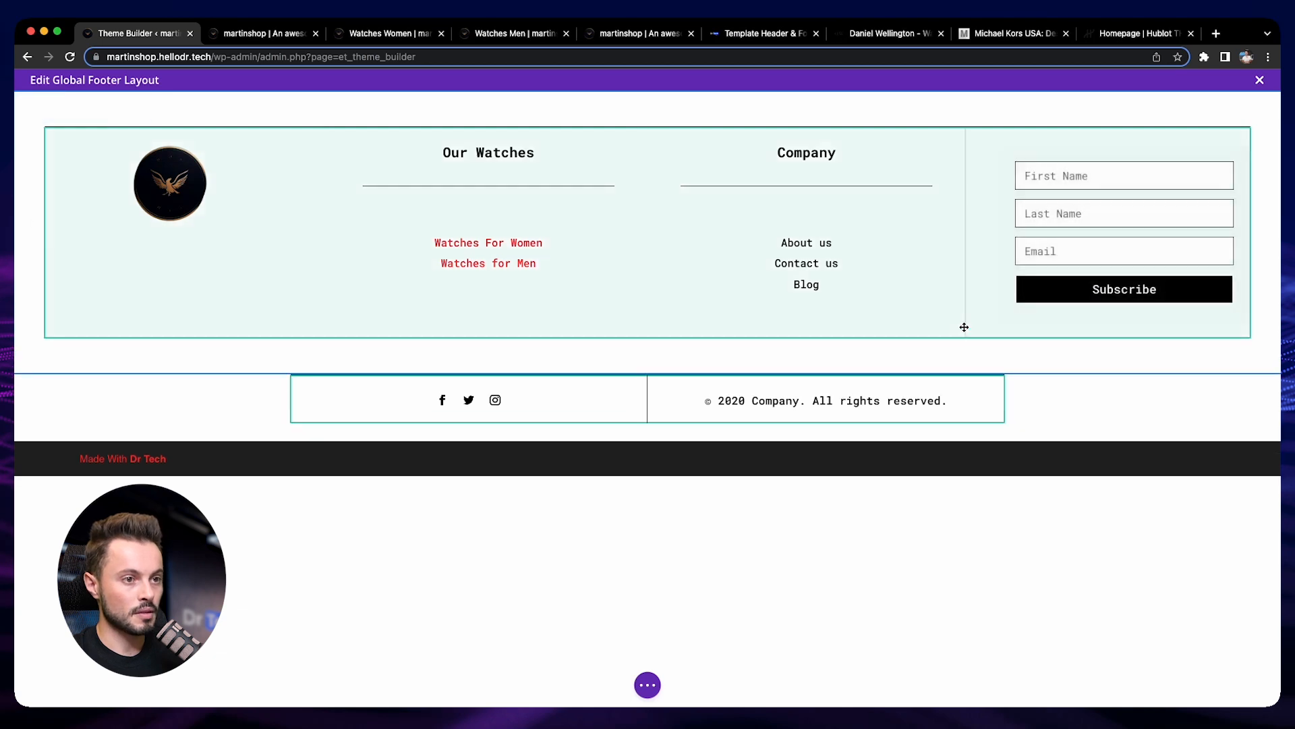
{"action": "left_click_drag", "start_coordinate": [498, 200], "coordinate": [759, 195]}
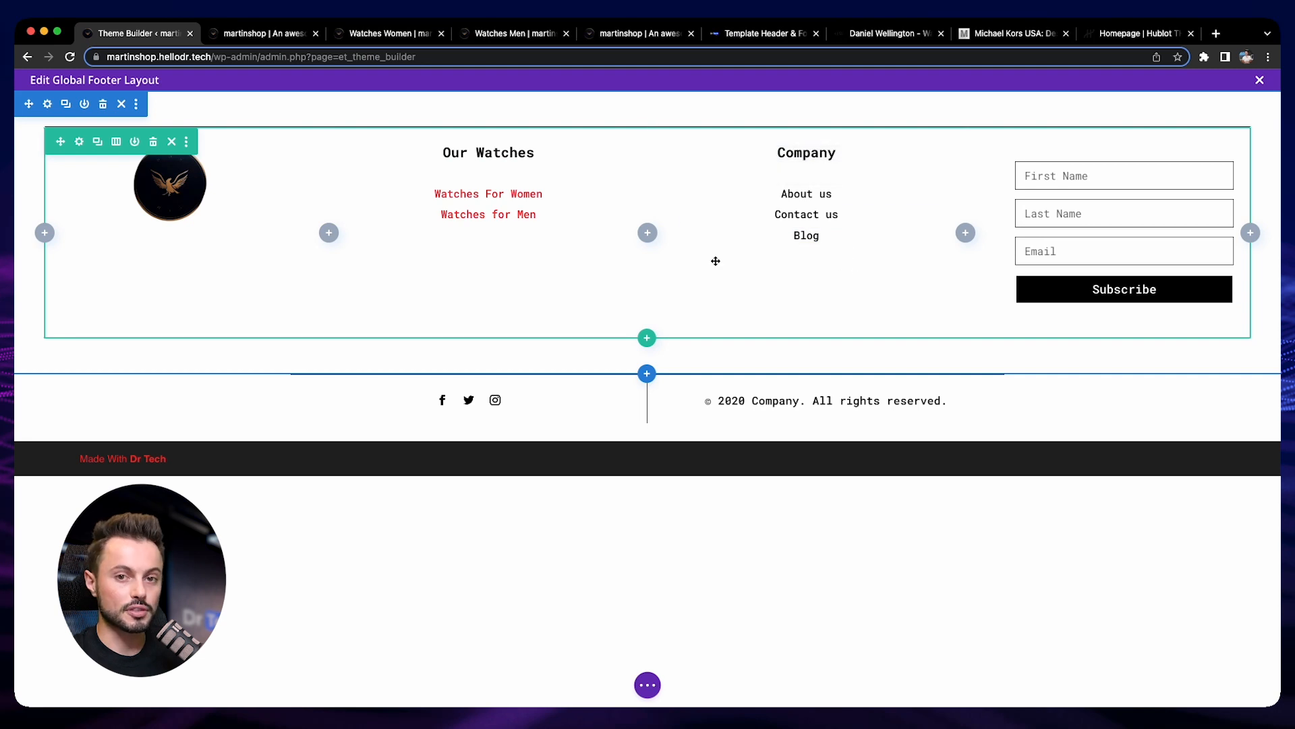
Step: Set the text alignment of the Our Watches heading to left
{"action": "left_click", "coordinate": [493, 158]}
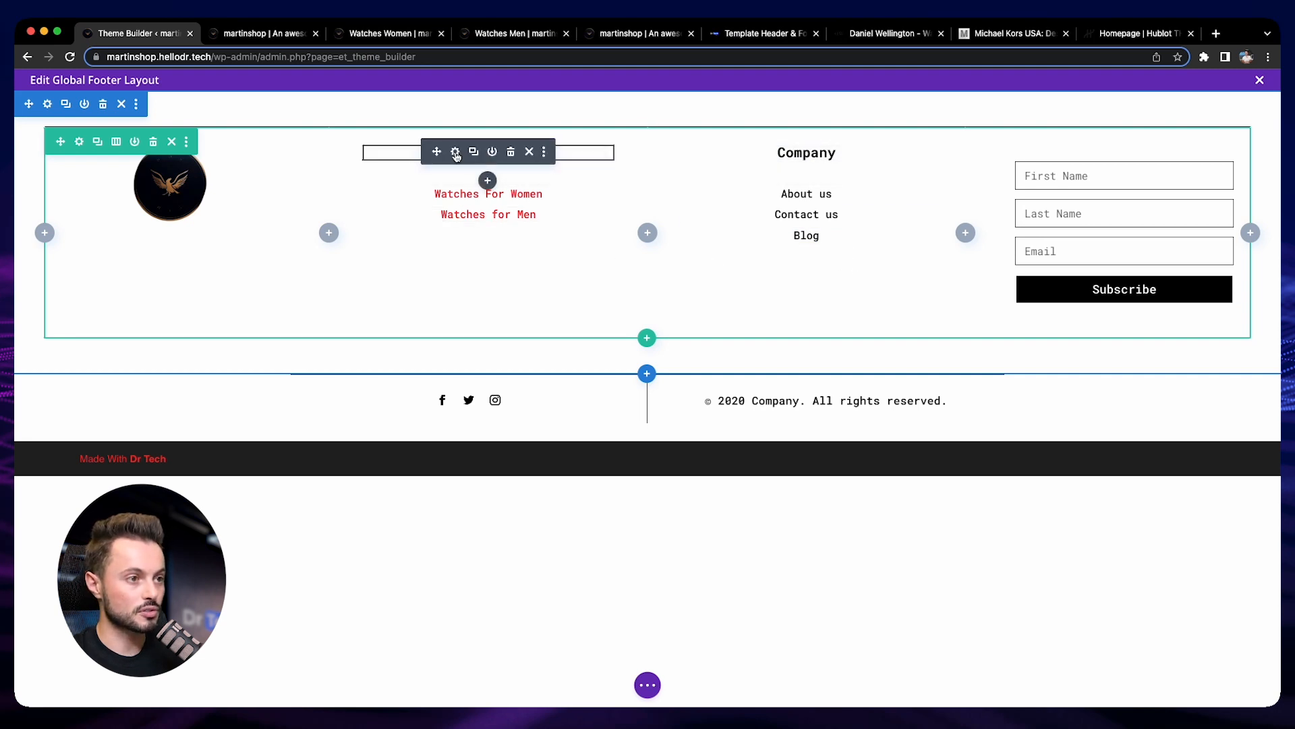
{"action": "left_click", "coordinate": [456, 152]}
{"action": "left_click", "coordinate": [788, 282]}
{"action": "left_click", "coordinate": [720, 342]}
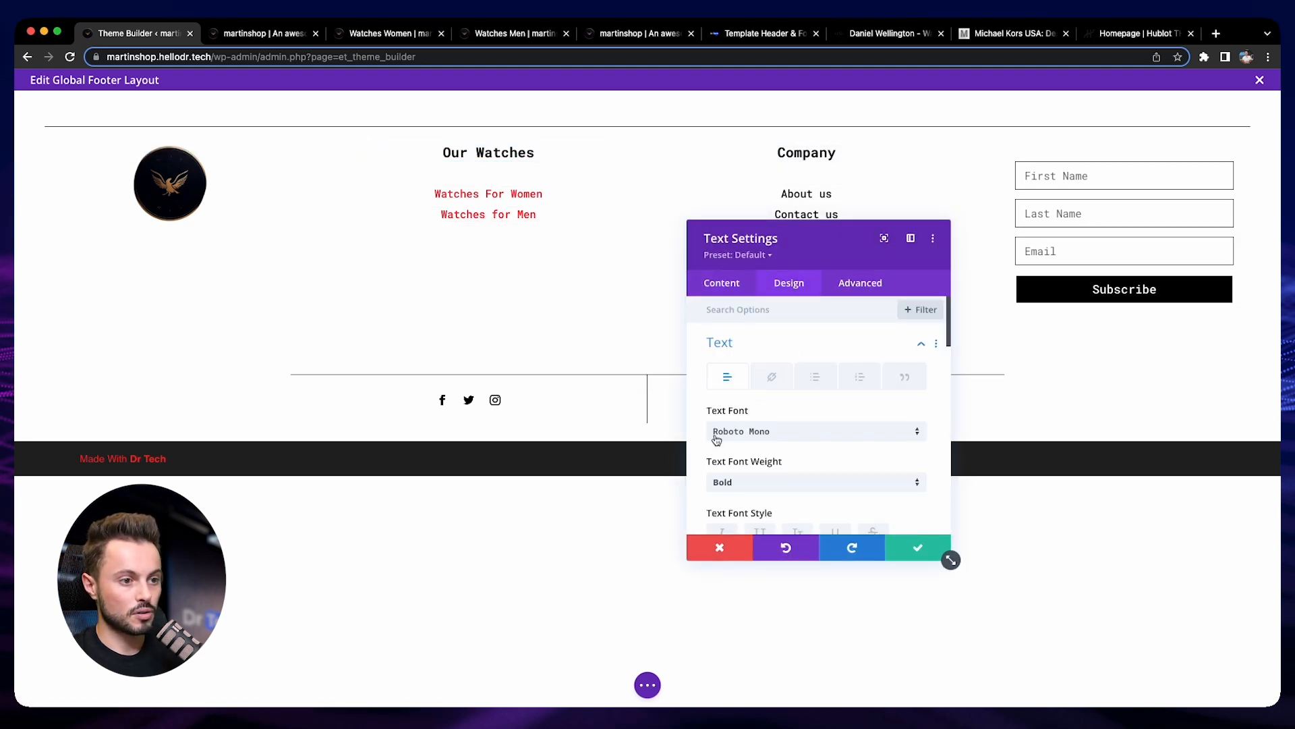
{"action": "scroll", "coordinate": [700, 442], "scroll_direction": "down", "scroll_amount": 10}
{"action": "scroll", "coordinate": [700, 442], "scroll_direction": "down", "scroll_amount": 5}
{"action": "left_click", "coordinate": [738, 434]}
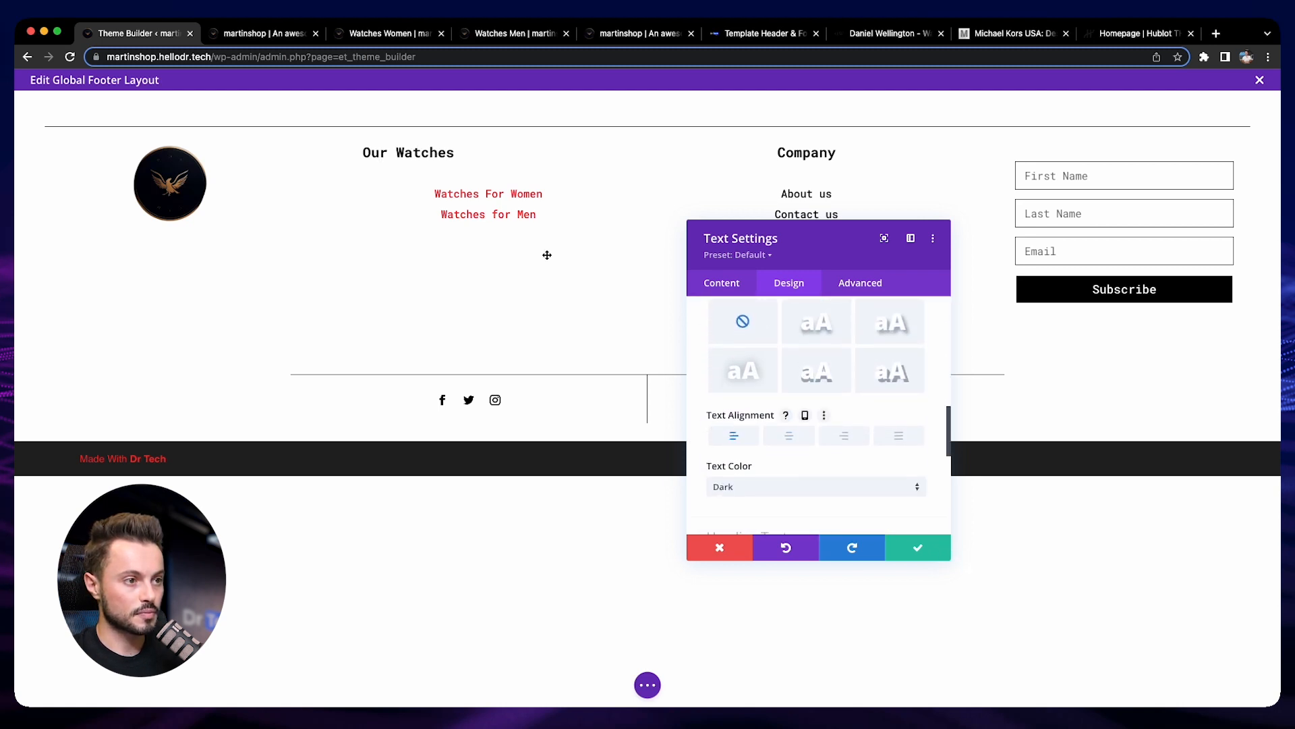
Step: Copy the Our Watches heading's text alignment, save its settings, and paste the alignment onto the Watches For Women and Watches for Men texts
{"action": "right_click", "coordinate": [760, 419]}
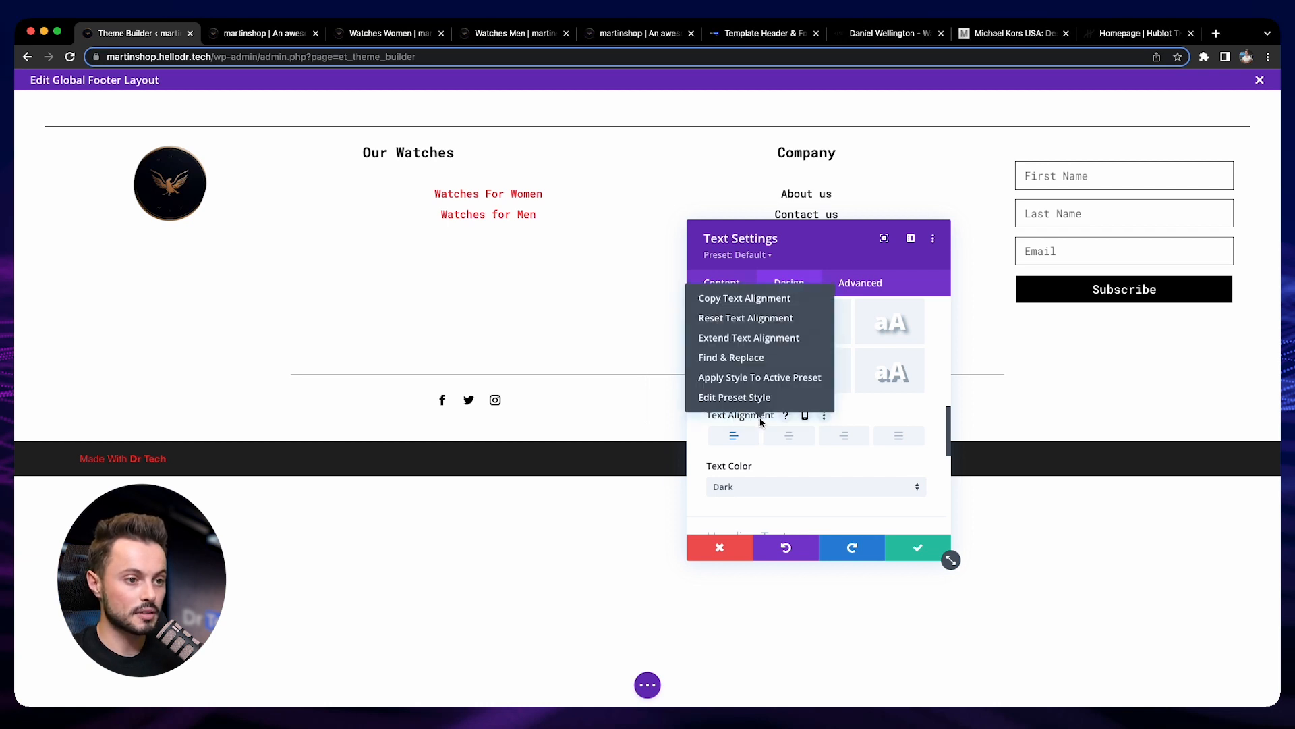
{"action": "left_click", "coordinate": [749, 303]}
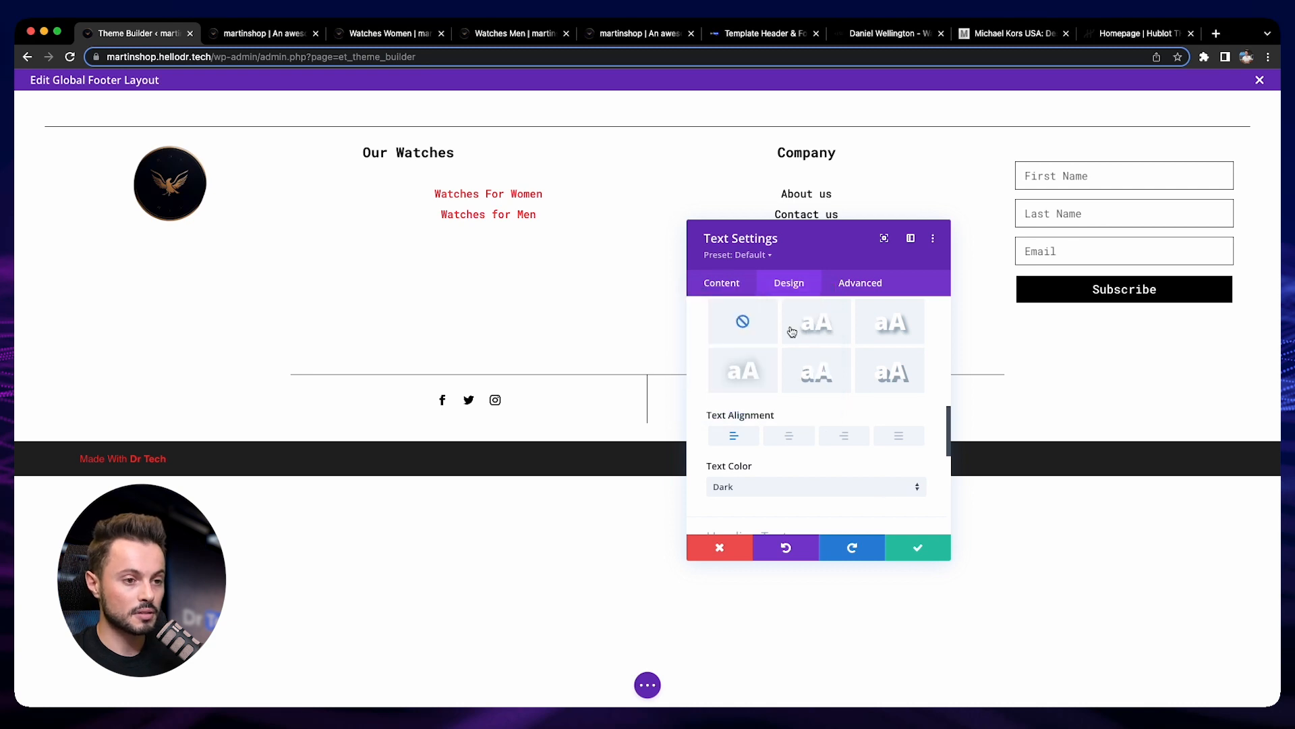
{"action": "left_click", "coordinate": [916, 542]}
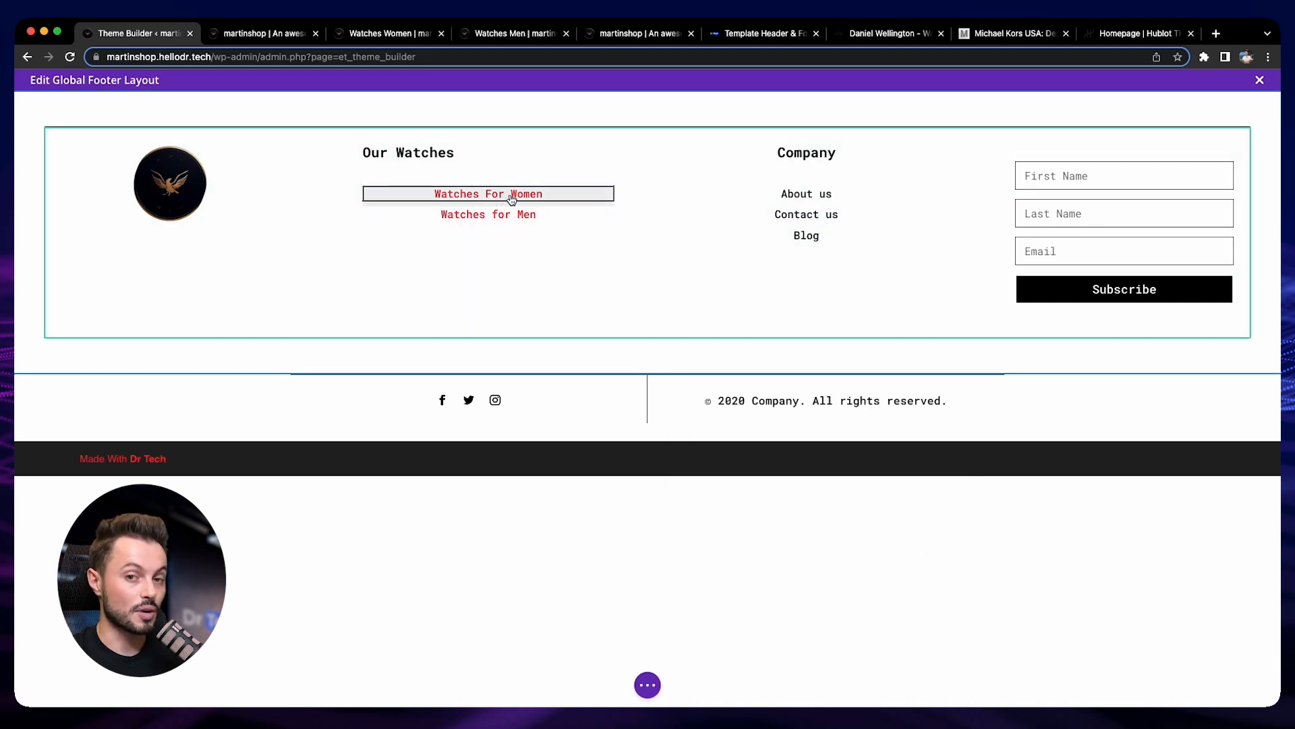
{"action": "right_click", "coordinate": [512, 200]}
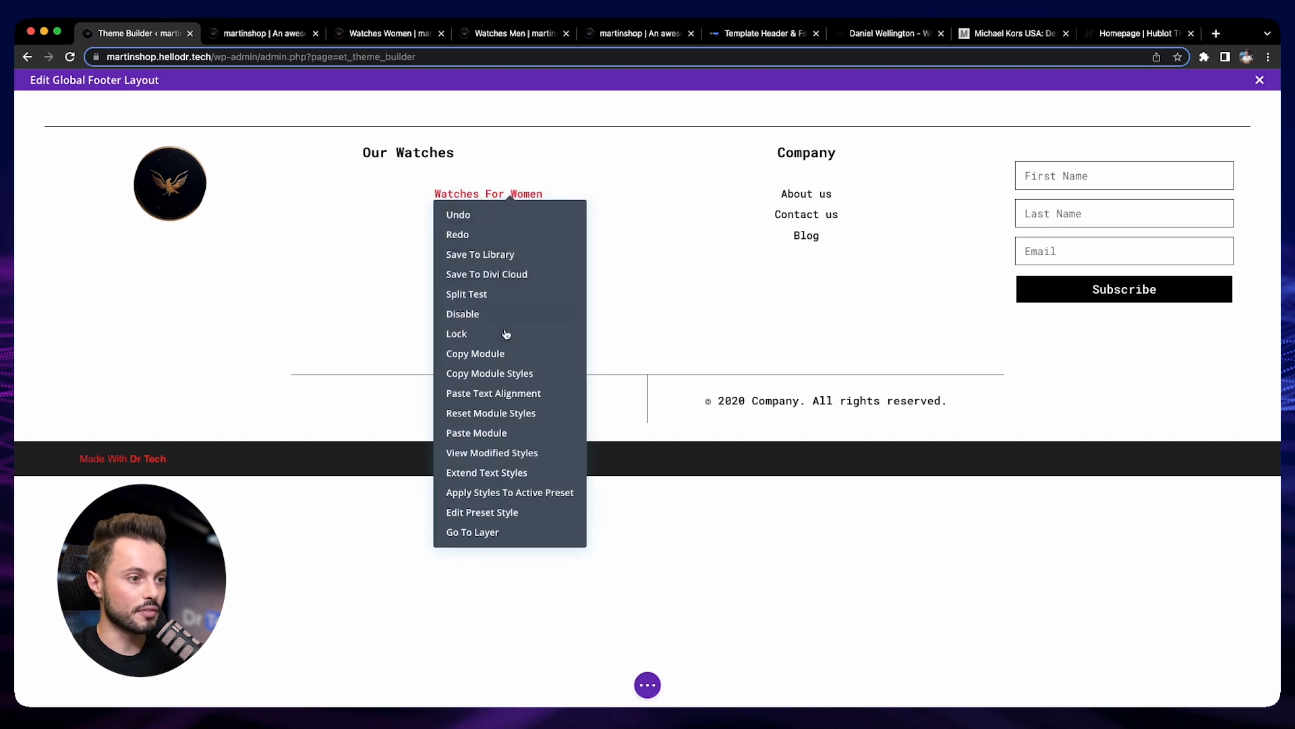
{"action": "left_click", "coordinate": [535, 400]}
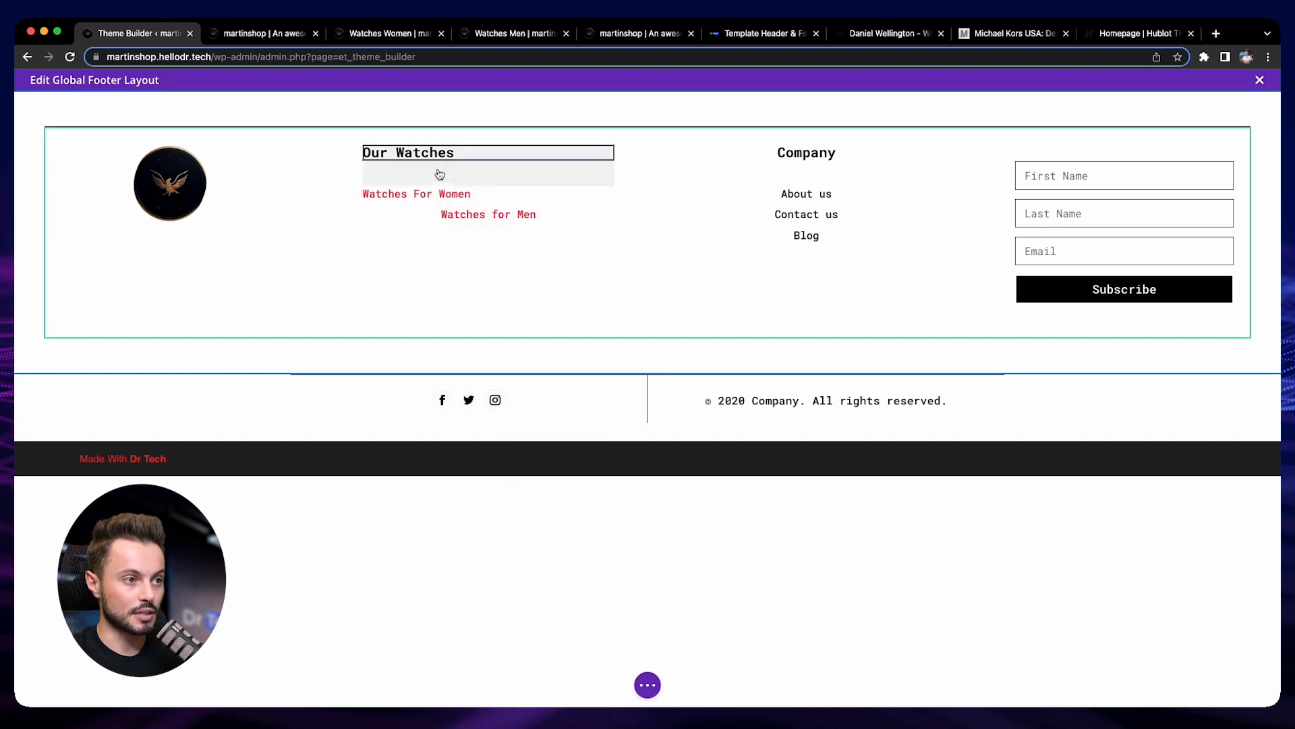
{"action": "right_click", "coordinate": [498, 214]}
{"action": "left_click", "coordinate": [503, 420]}
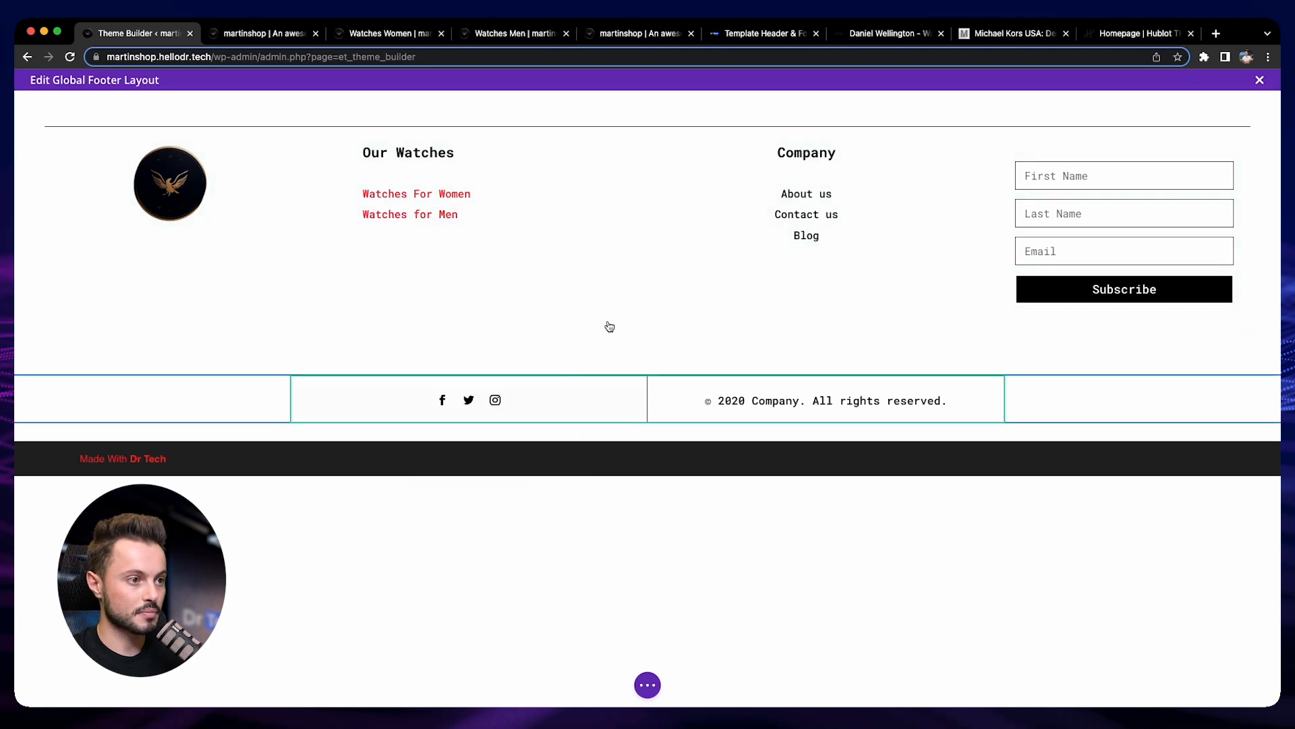
Step: Paste the copied text alignment onto the Company heading and its About us, Contact us and Blog entries
{"action": "right_click", "coordinate": [792, 151]}
{"action": "left_click", "coordinate": [783, 350]}
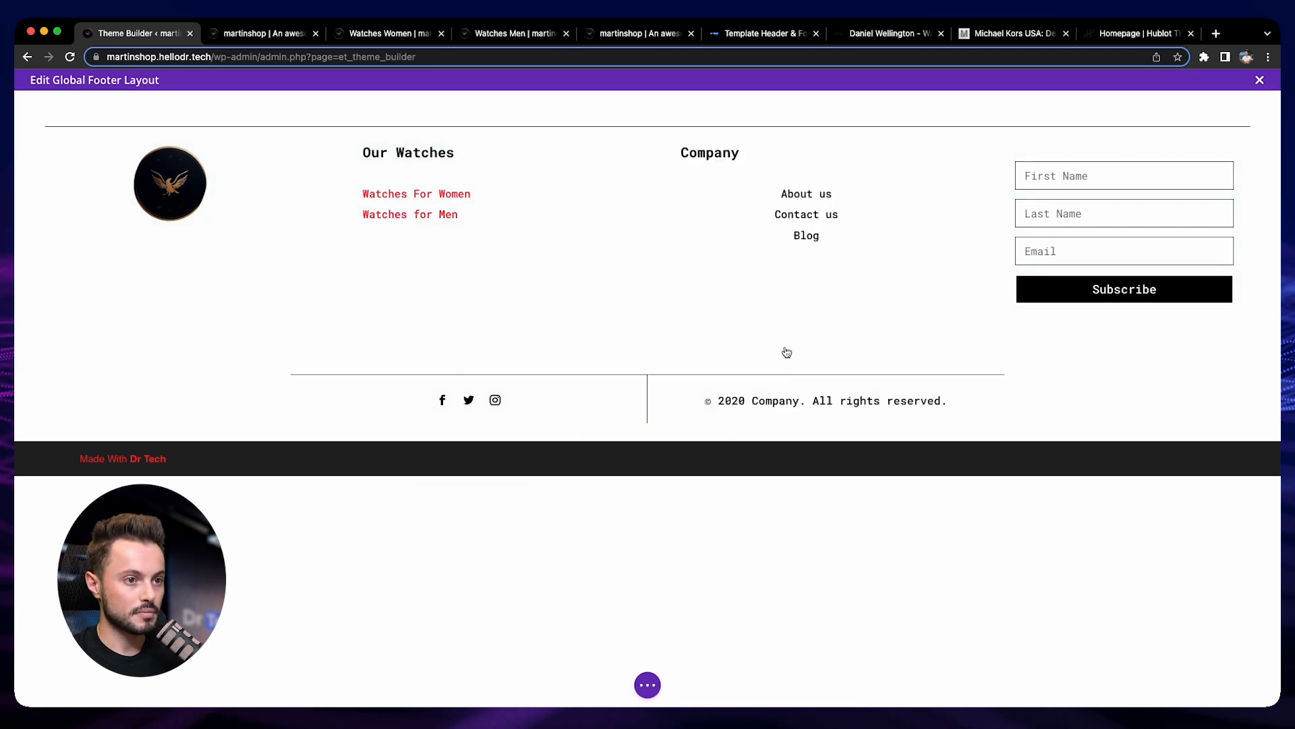
{"action": "right_click", "coordinate": [809, 193]}
{"action": "left_click", "coordinate": [807, 391]}
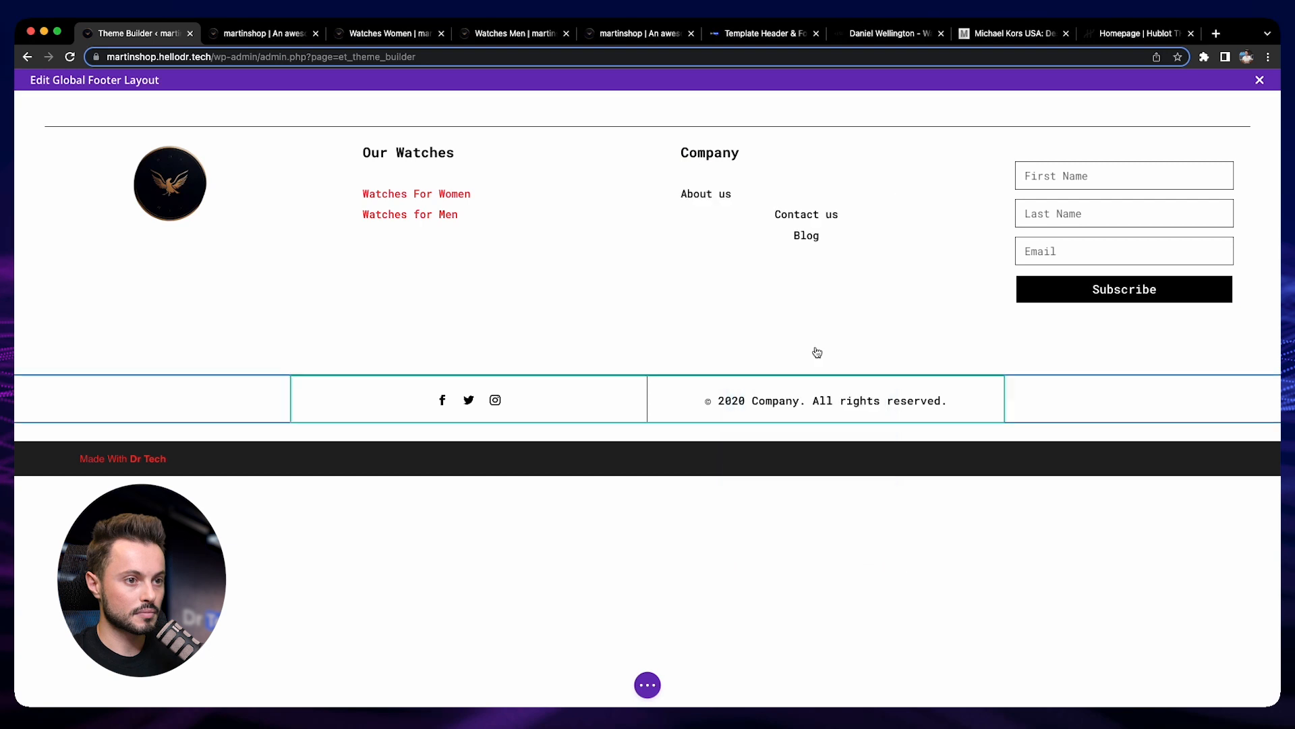
{"action": "right_click", "coordinate": [813, 213]}
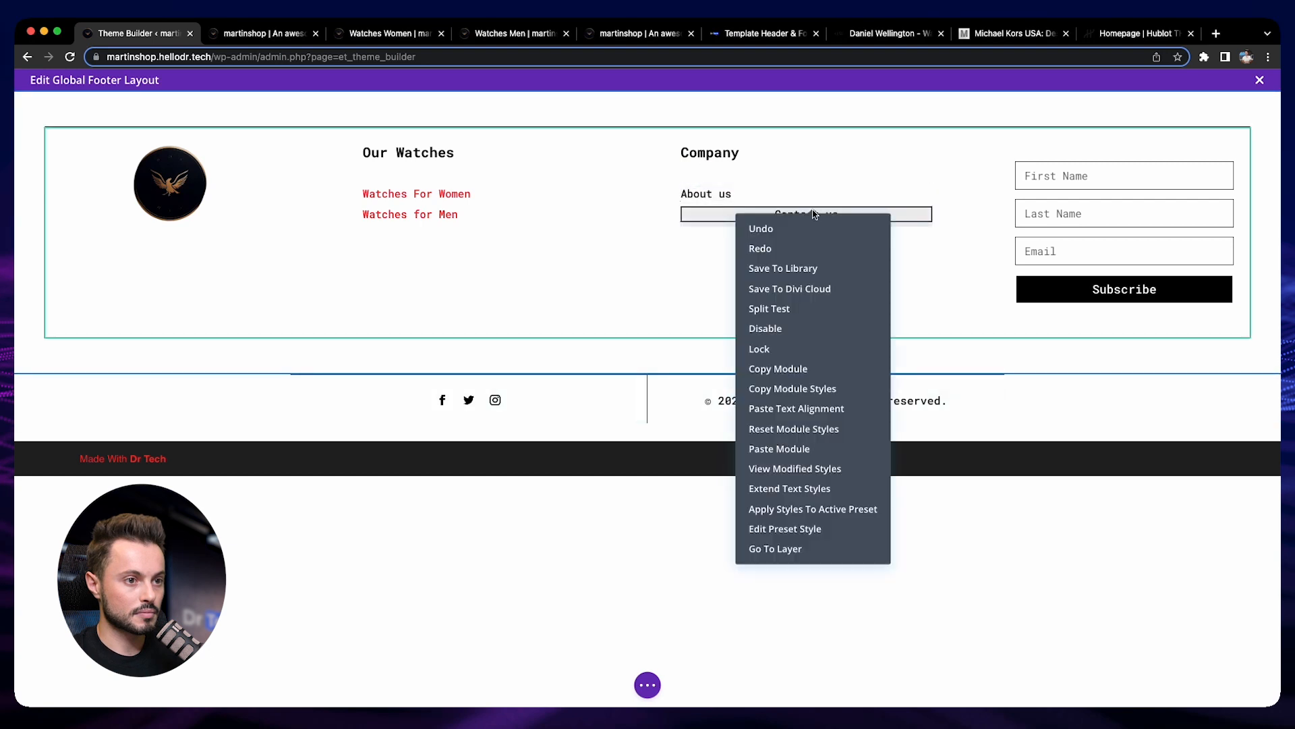
{"action": "left_click", "coordinate": [795, 409]}
{"action": "right_click", "coordinate": [804, 236]}
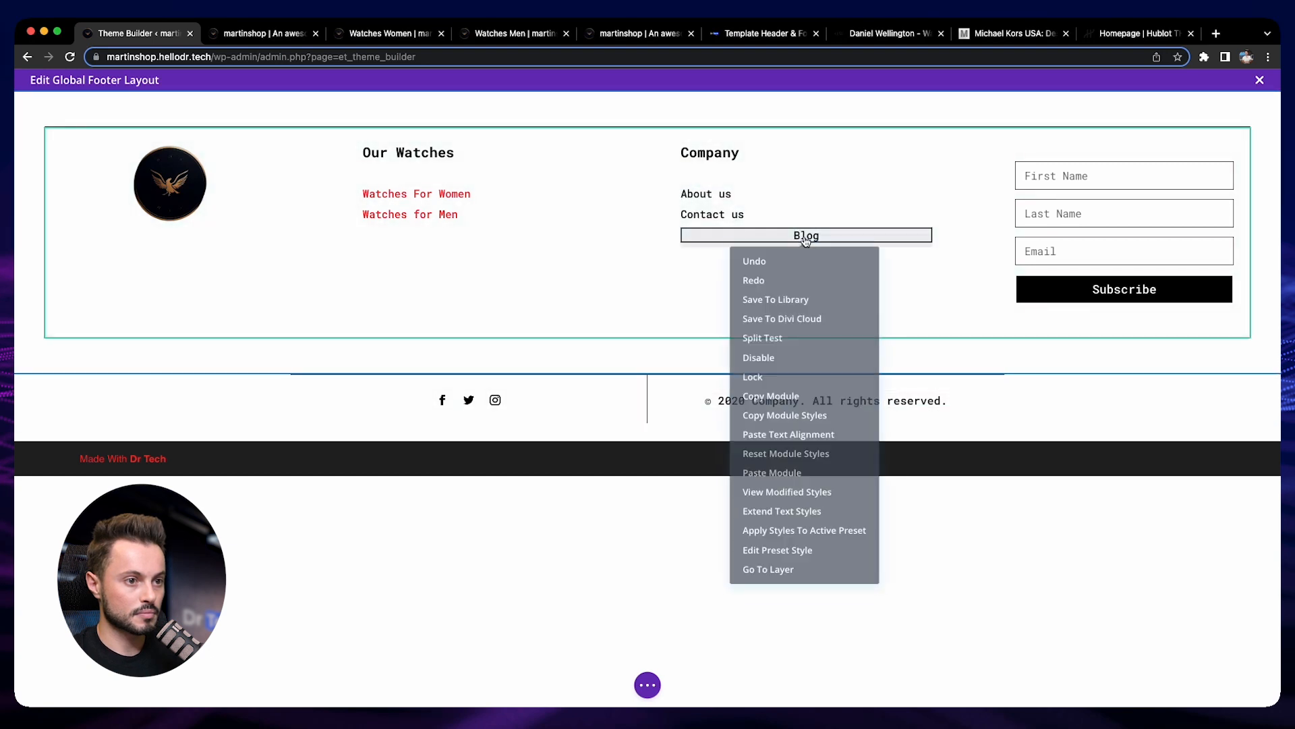
{"action": "left_click", "coordinate": [801, 434]}
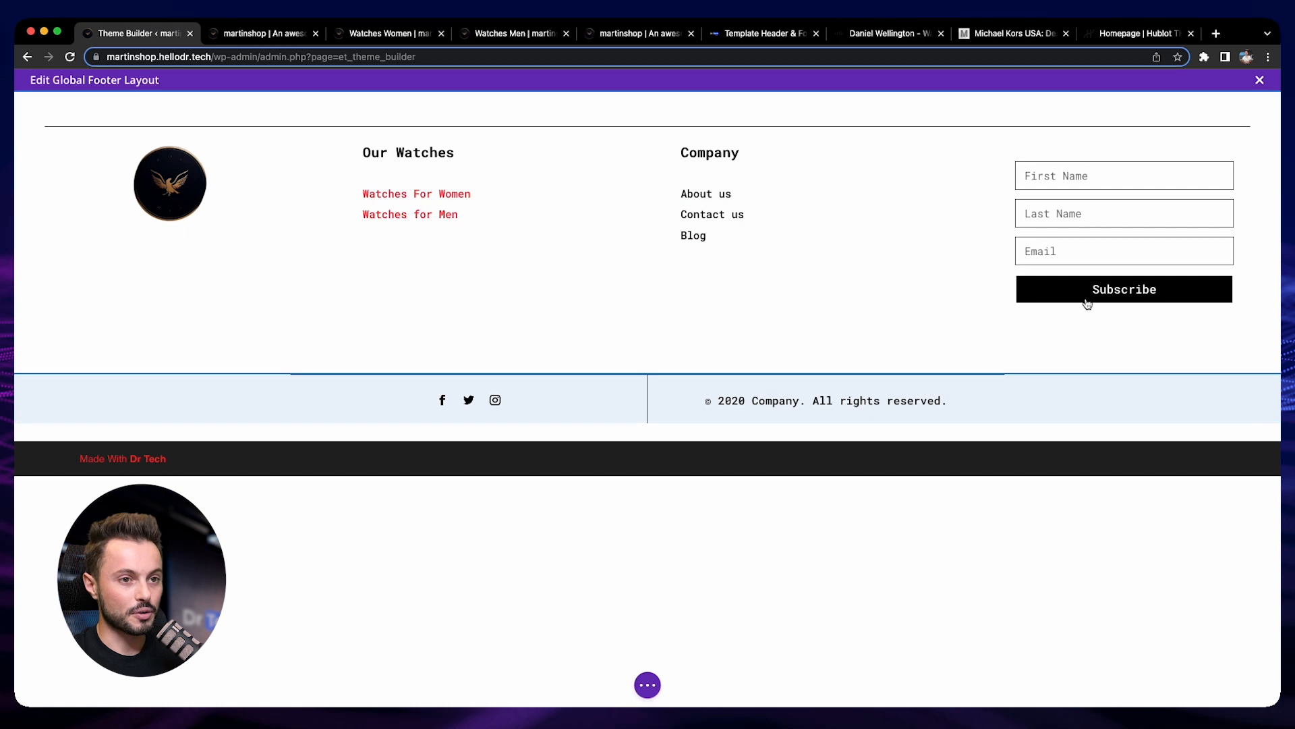
Step: Give the footer section with the logo and link columns a black background and save the section settings
{"action": "left_click", "coordinate": [51, 112]}
{"action": "left_click", "coordinate": [743, 383]}
{"action": "scroll", "coordinate": [743, 407], "scroll_direction": "down", "scroll_amount": 4}
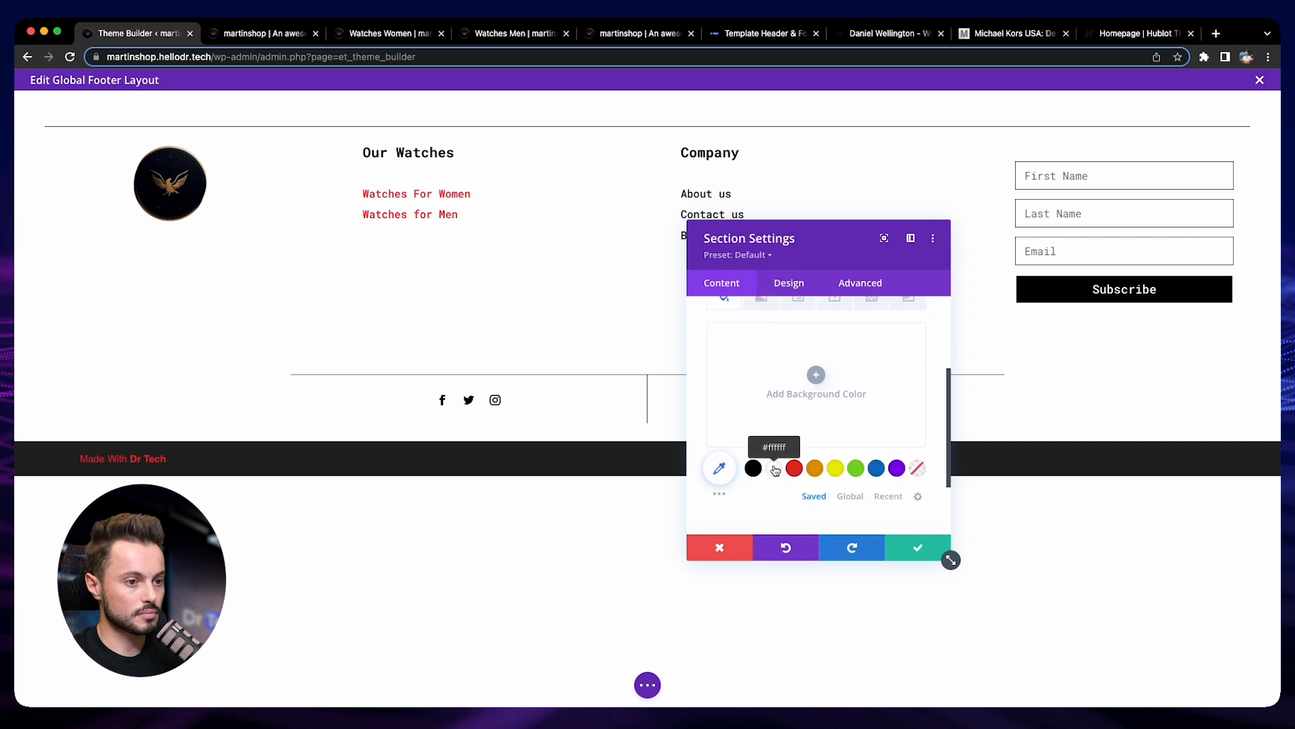
{"action": "left_click", "coordinate": [753, 468]}
{"action": "left_click", "coordinate": [907, 541]}
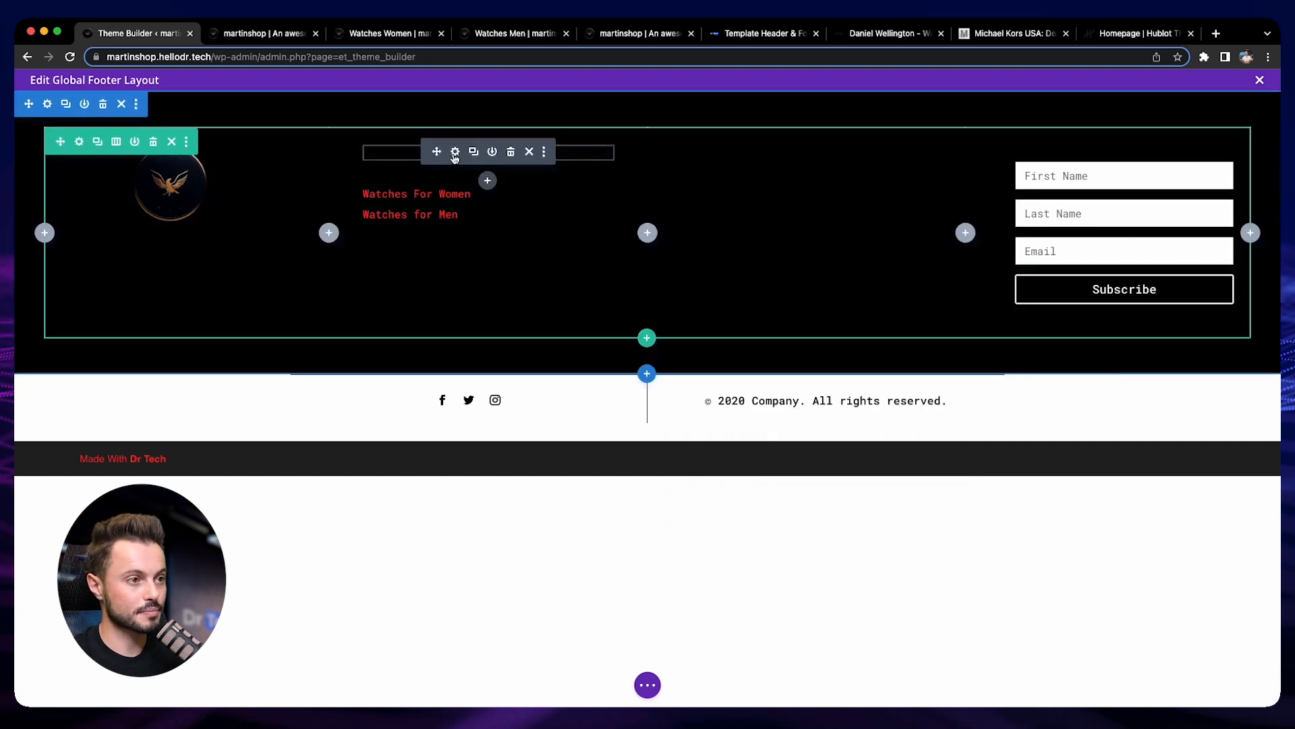
Step: Set the Our Watches heading's text color to white and its font to Montserrat, and save the text settings
{"action": "left_click", "coordinate": [456, 158]}
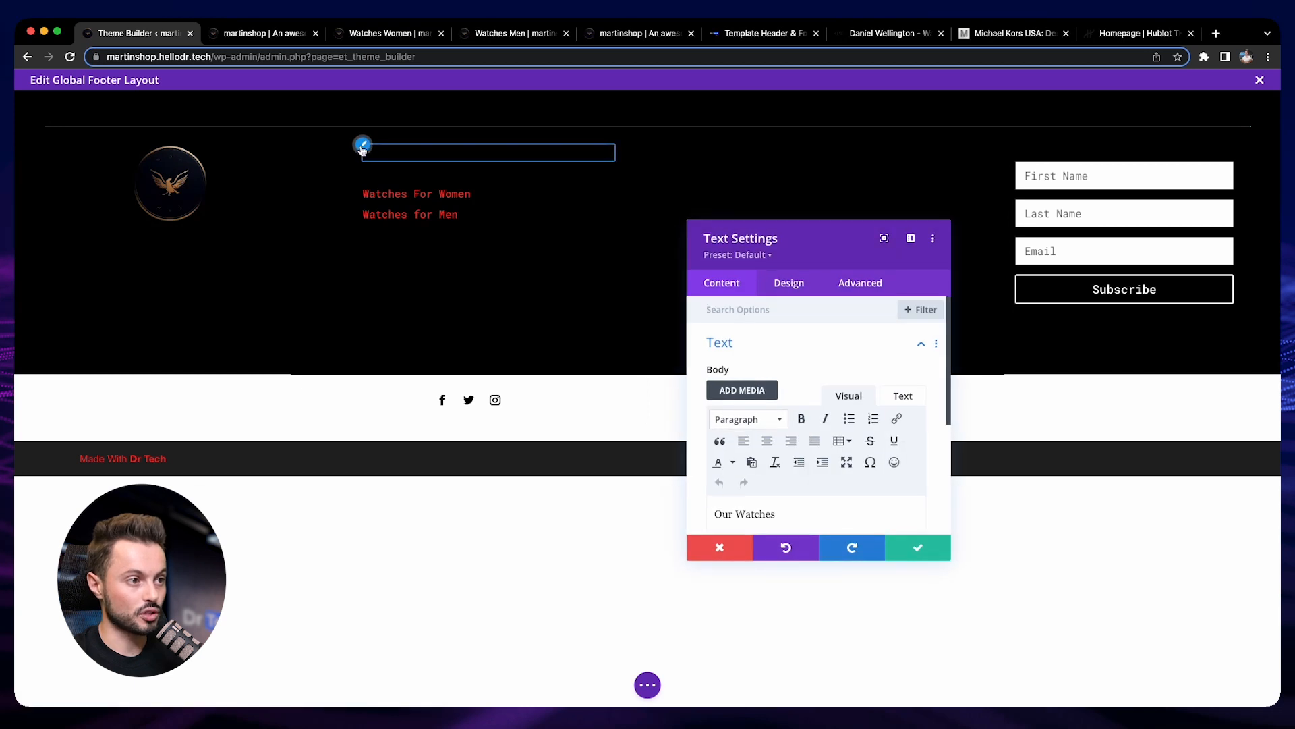
{"action": "left_click", "coordinate": [789, 282]}
{"action": "scroll", "coordinate": [776, 439], "scroll_direction": "down", "scroll_amount": 3}
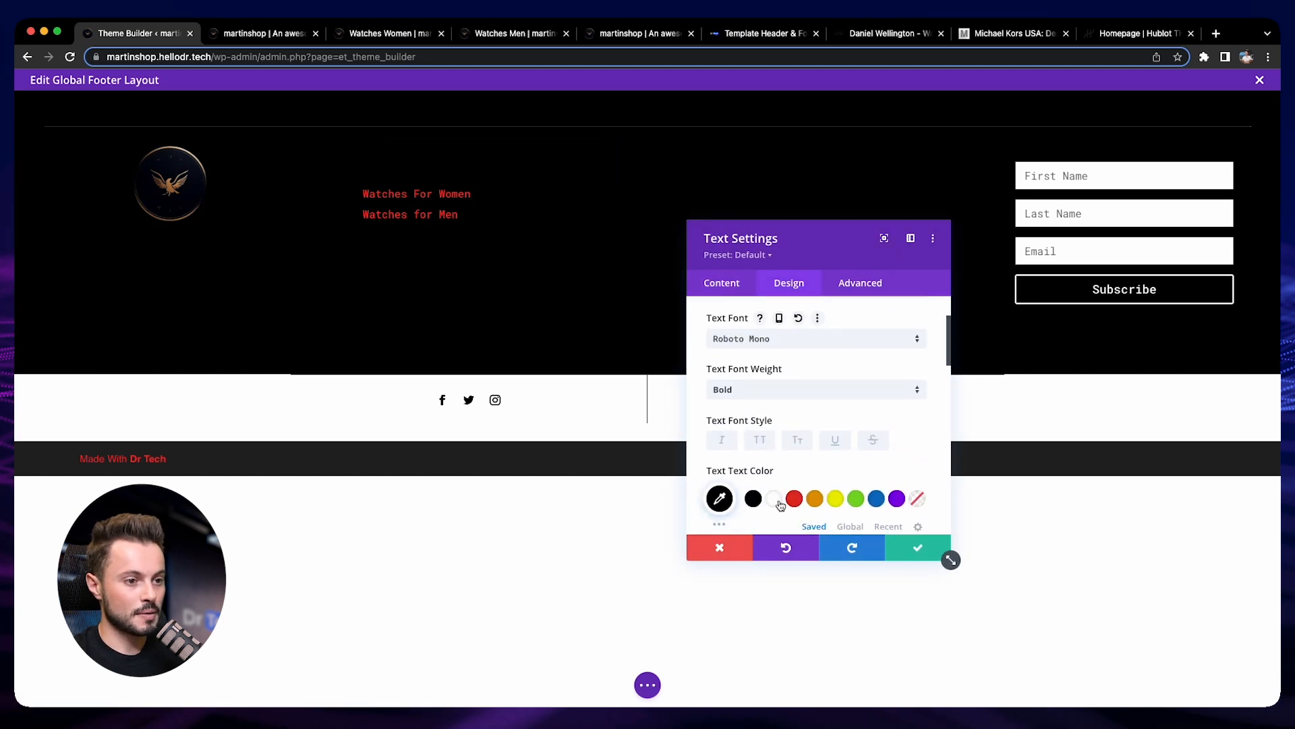
{"action": "left_click", "coordinate": [774, 499]}
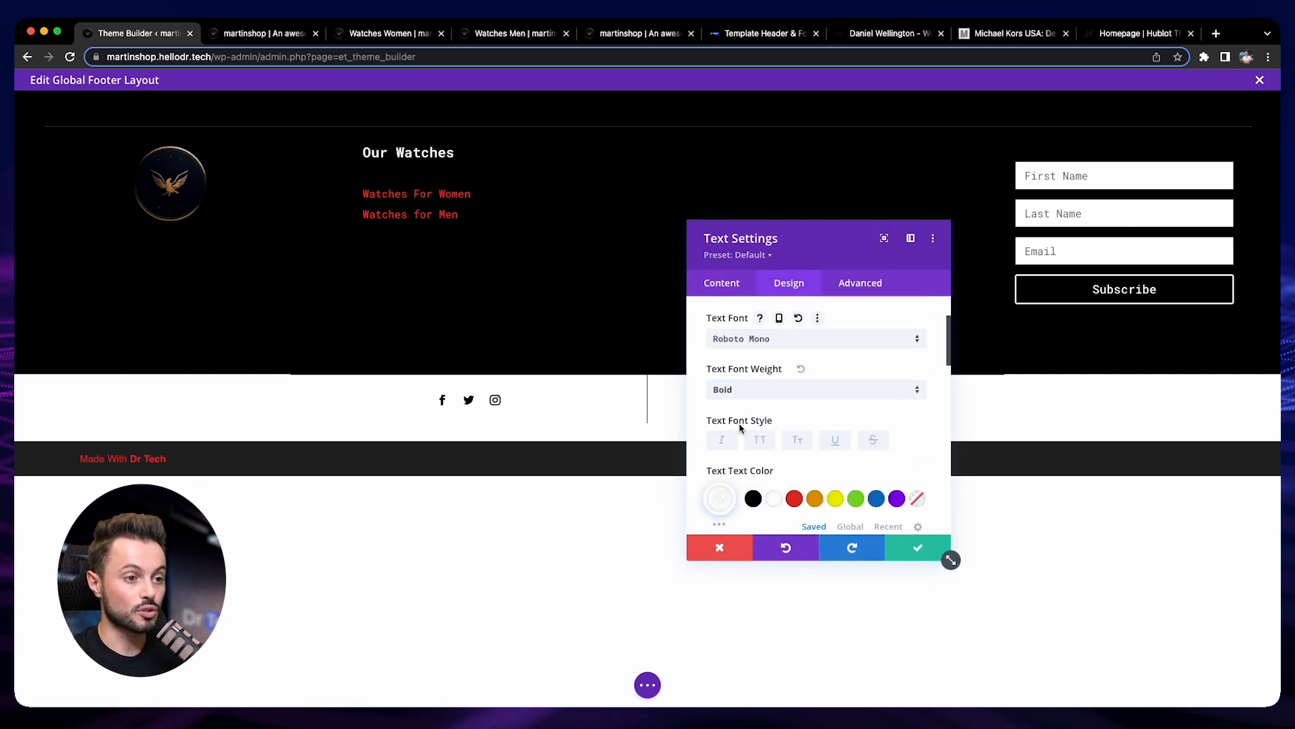
{"action": "left_click", "coordinate": [764, 338]}
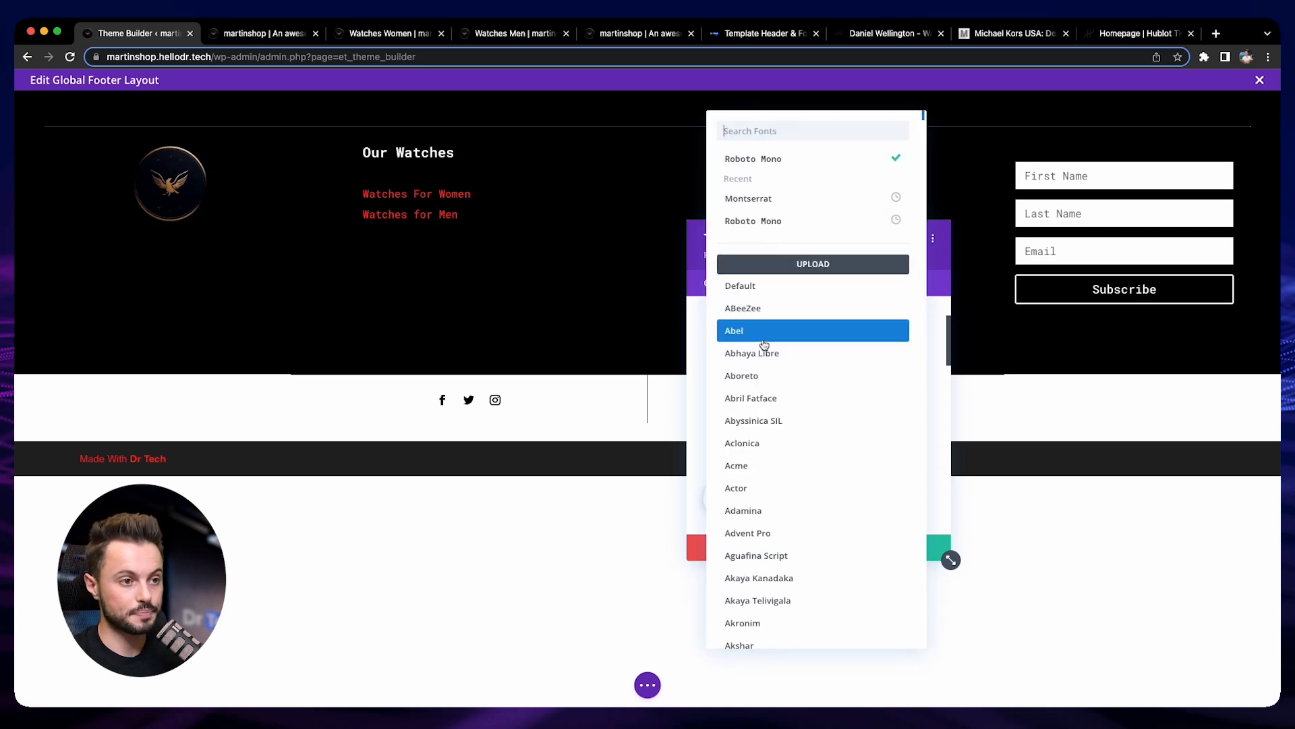
{"action": "left_click", "coordinate": [748, 201]}
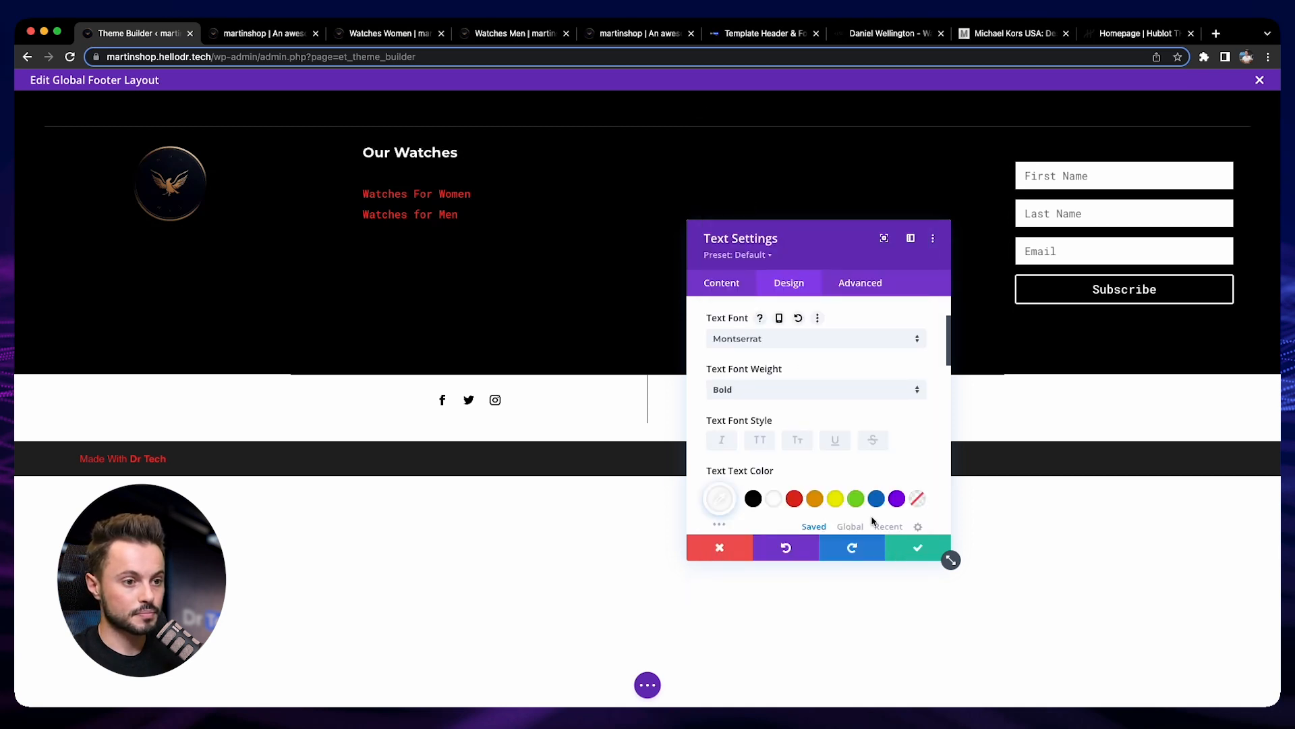
{"action": "left_click", "coordinate": [916, 546]}
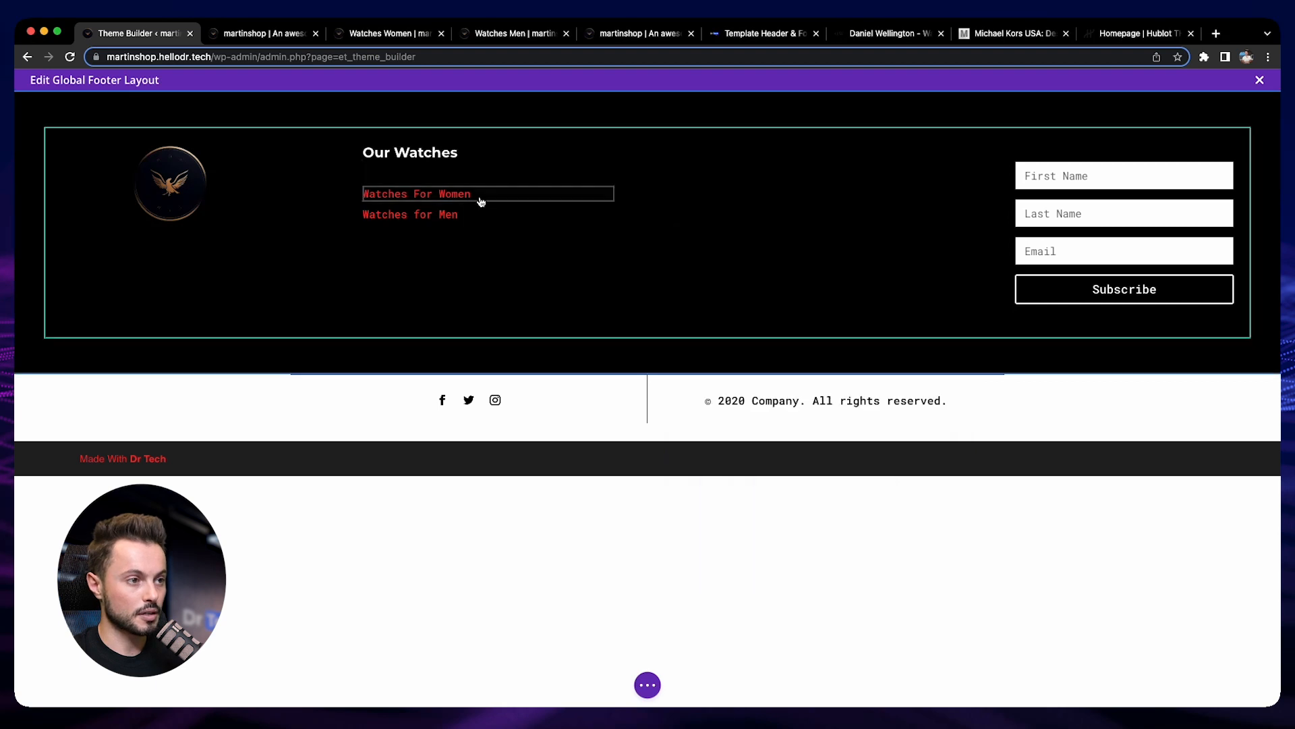
{"action": "left_click", "coordinate": [456, 193]}
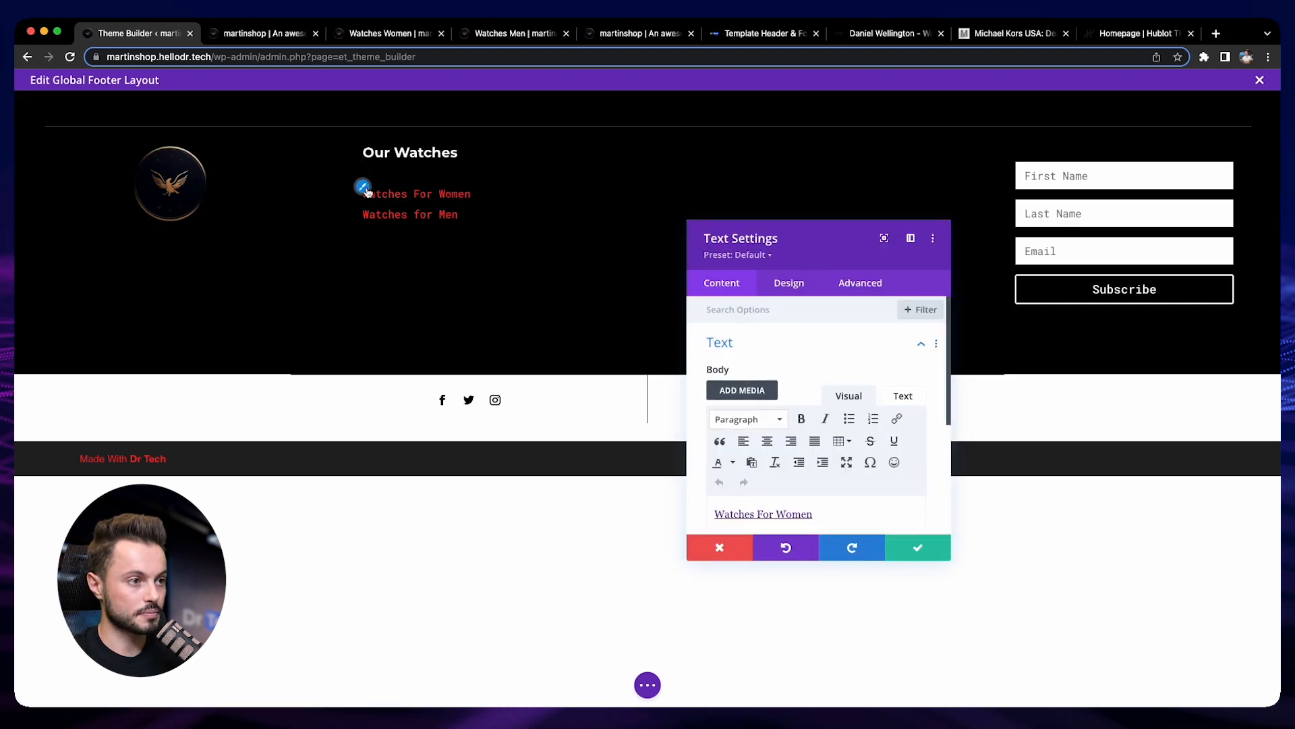
{"action": "left_click", "coordinate": [788, 283]}
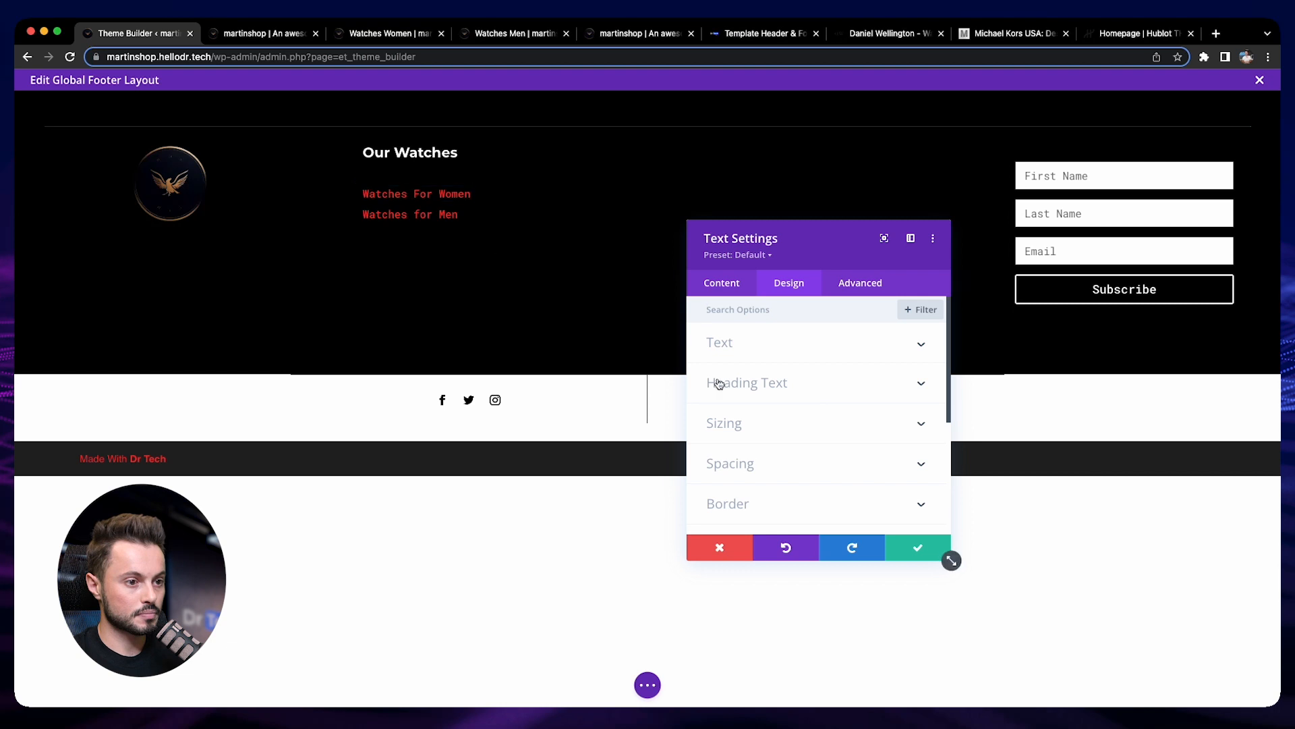
{"action": "left_click", "coordinate": [729, 348]}
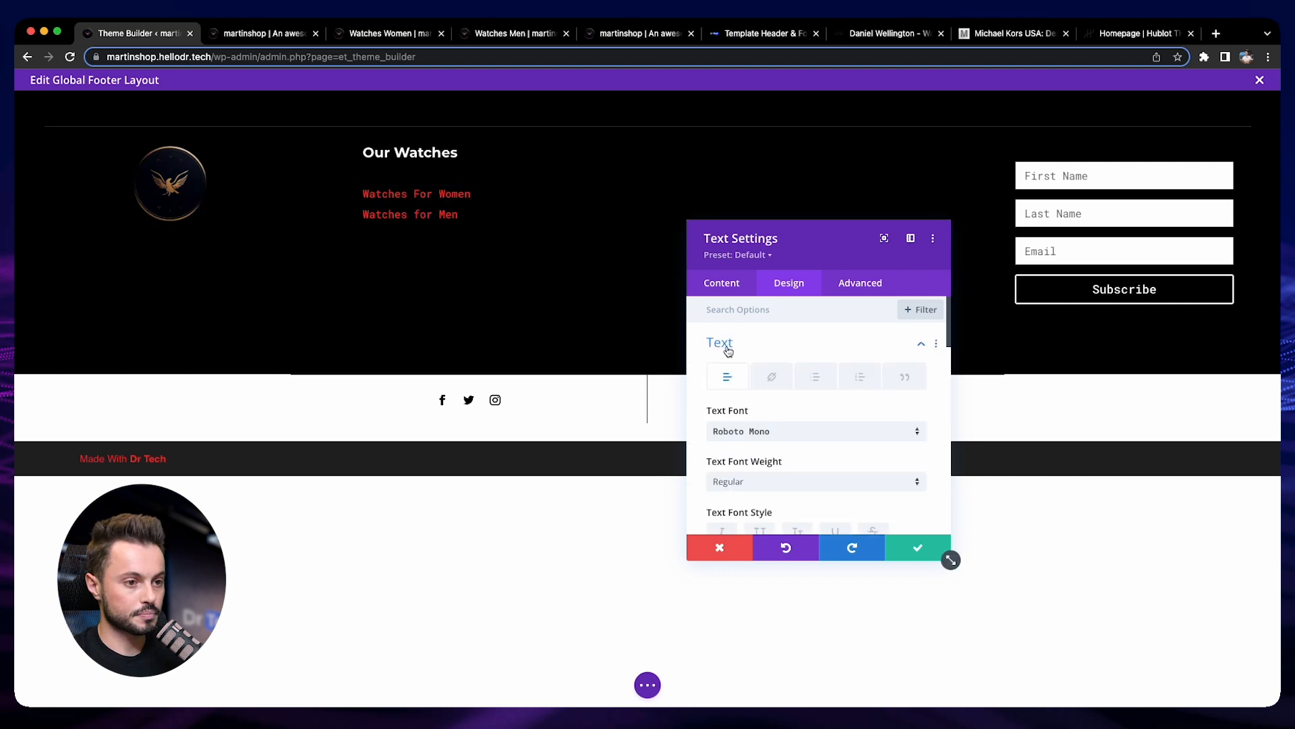
{"action": "left_click", "coordinate": [735, 432]}
{"action": "left_click", "coordinate": [809, 197]}
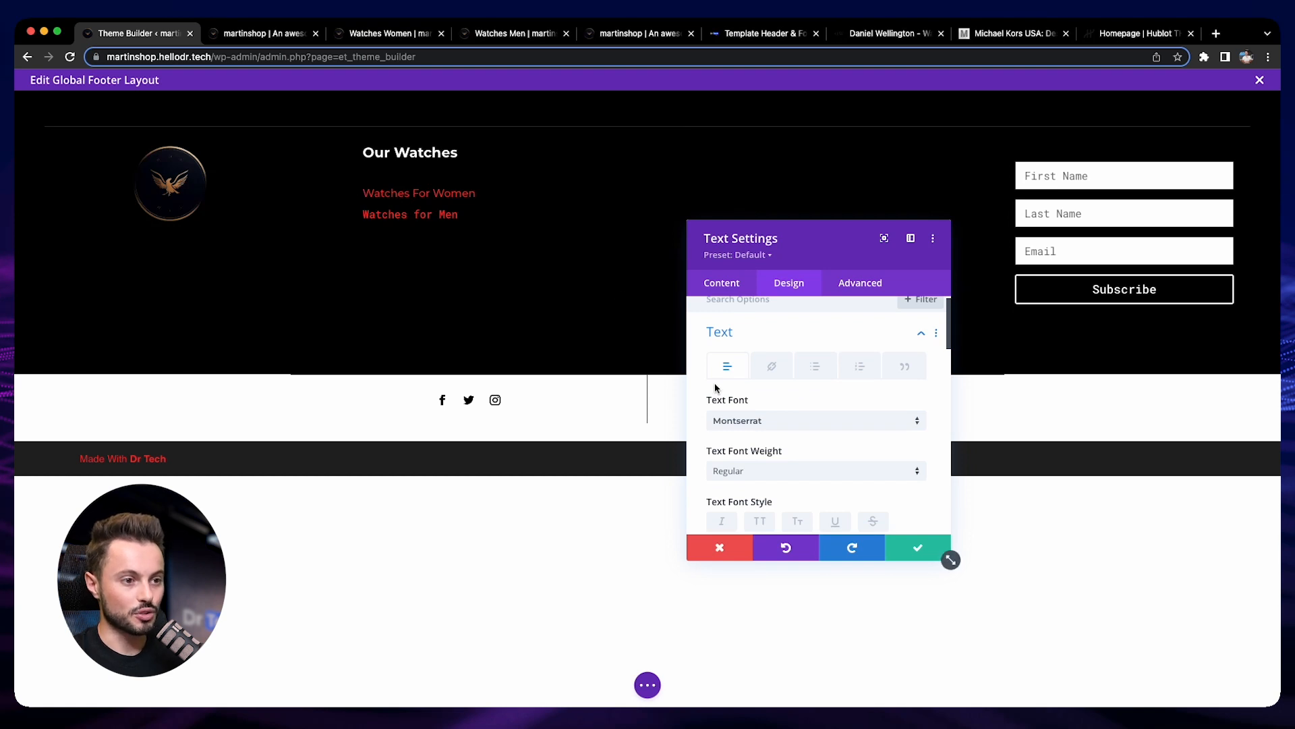
{"action": "left_click", "coordinate": [775, 373]}
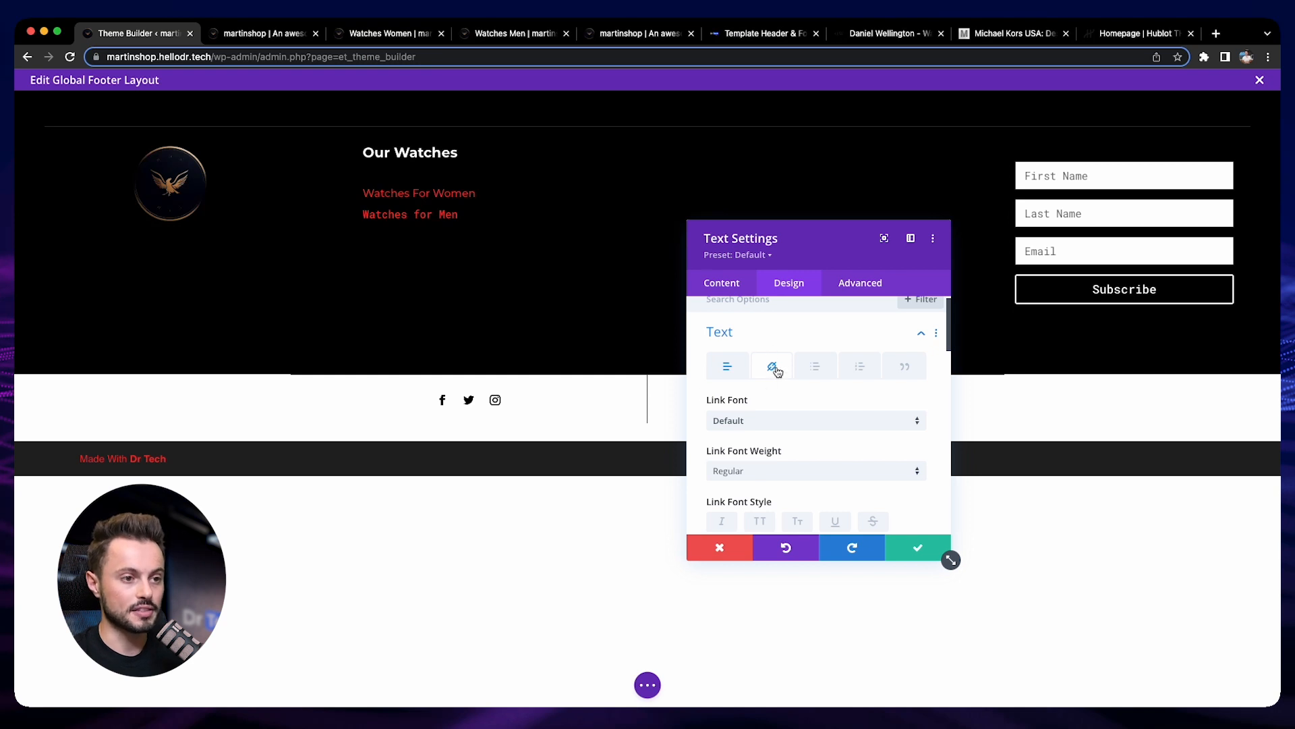
{"action": "scroll", "coordinate": [742, 384], "scroll_direction": "down", "scroll_amount": 5}
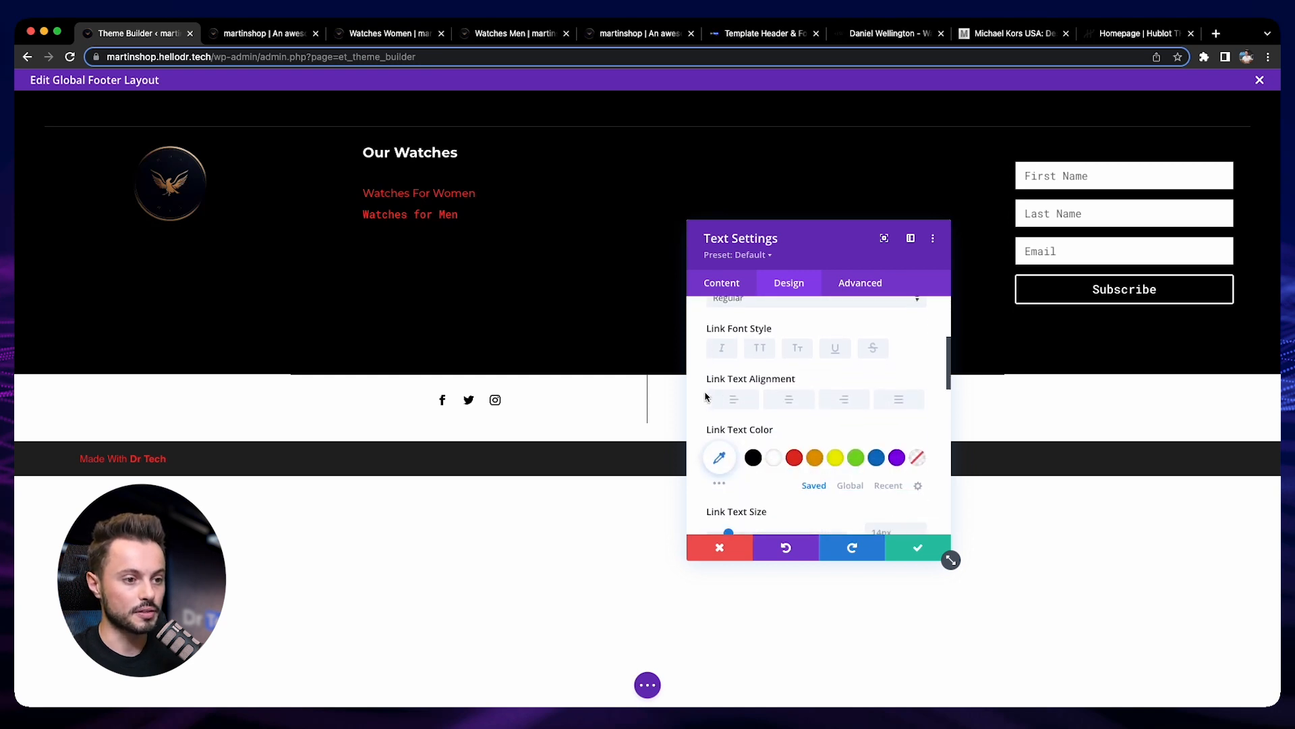
{"action": "left_click", "coordinate": [779, 447]}
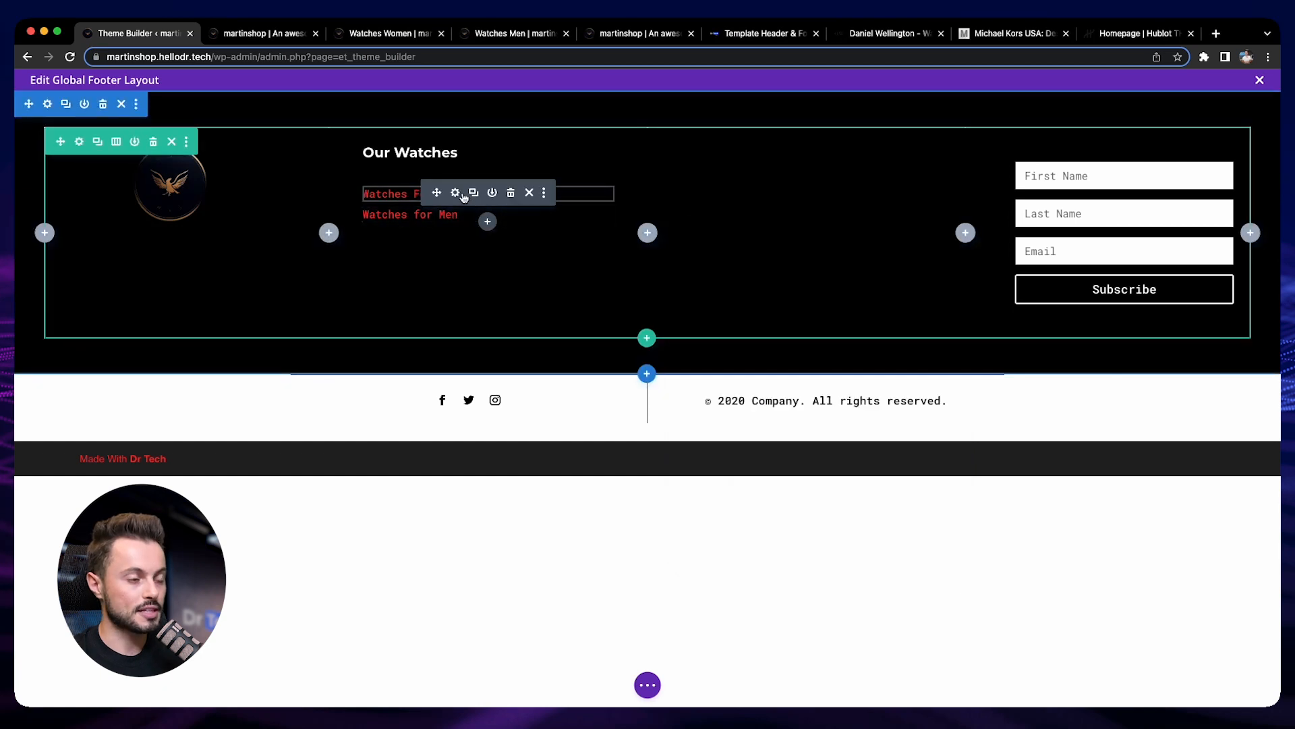
Step: Set the Watches For Women text's link font to Montserrat and its link color to white (#ffffff)
{"action": "left_click", "coordinate": [463, 195]}
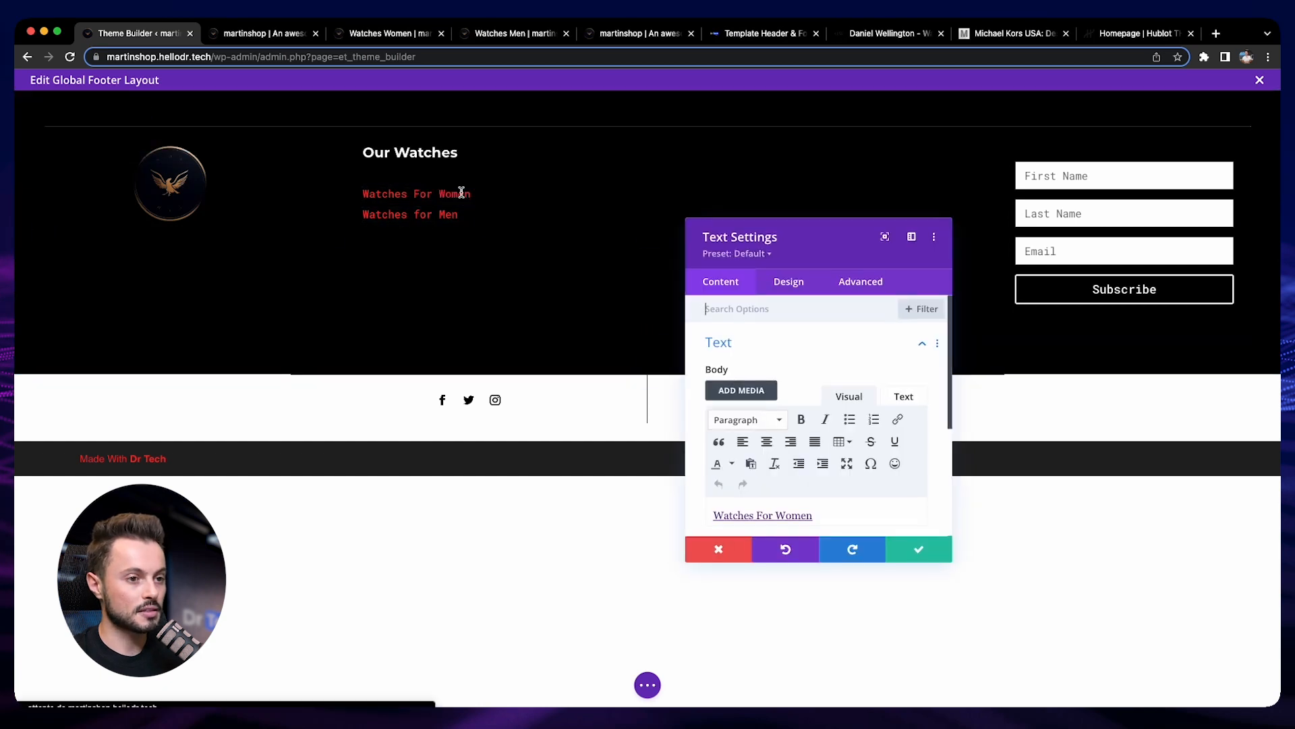
{"action": "left_click", "coordinate": [792, 283]}
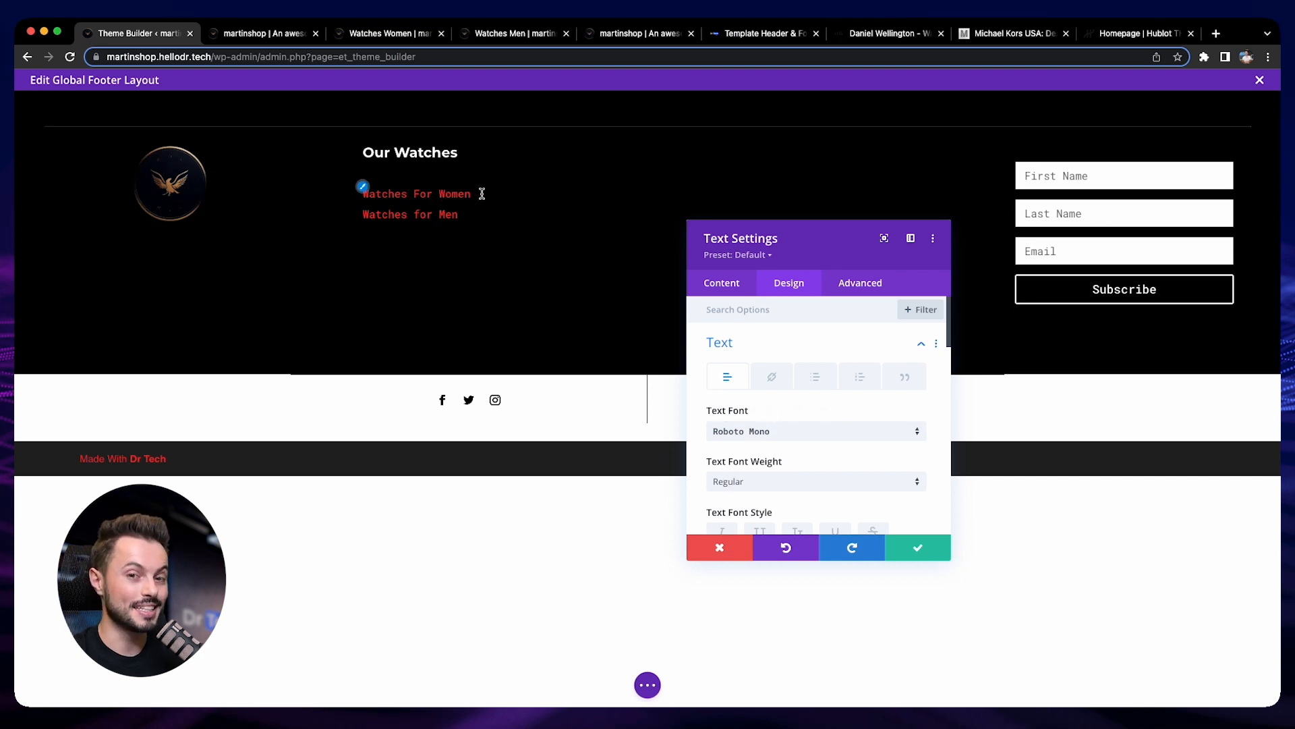
{"action": "left_click", "coordinate": [772, 384]}
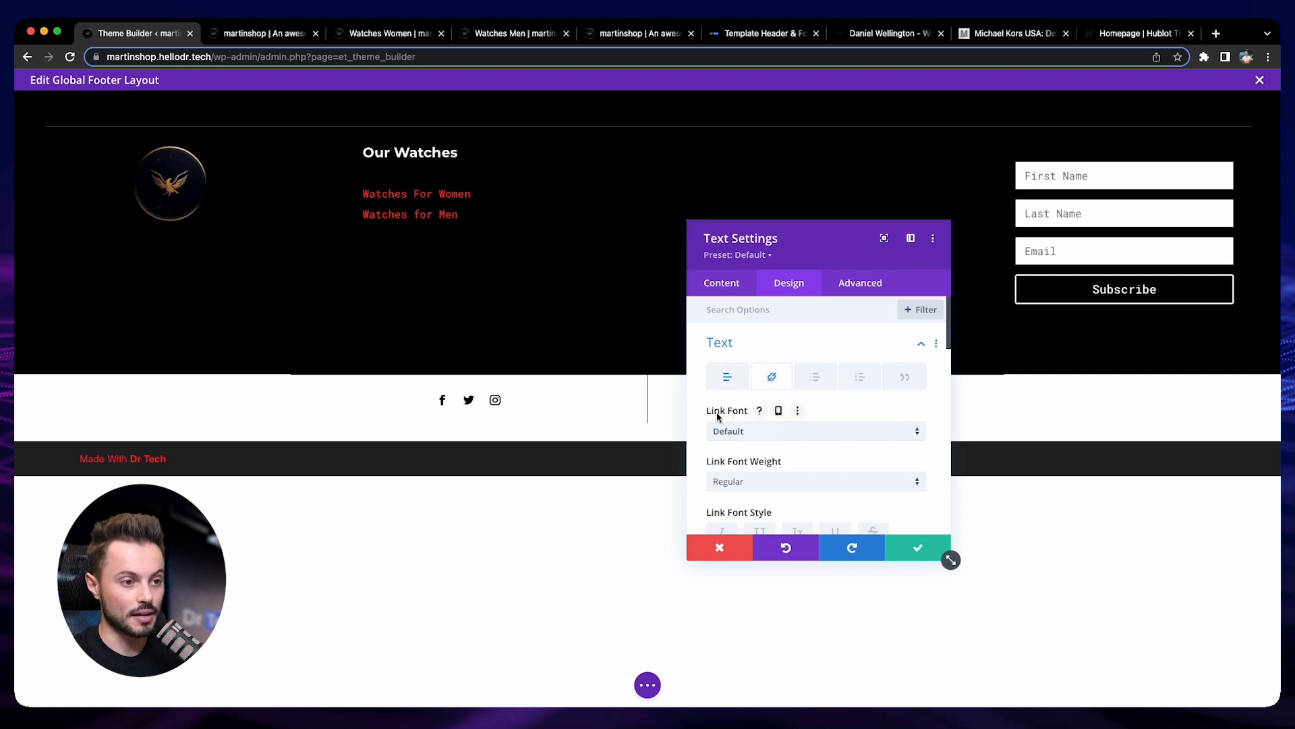
{"action": "left_click", "coordinate": [750, 437]}
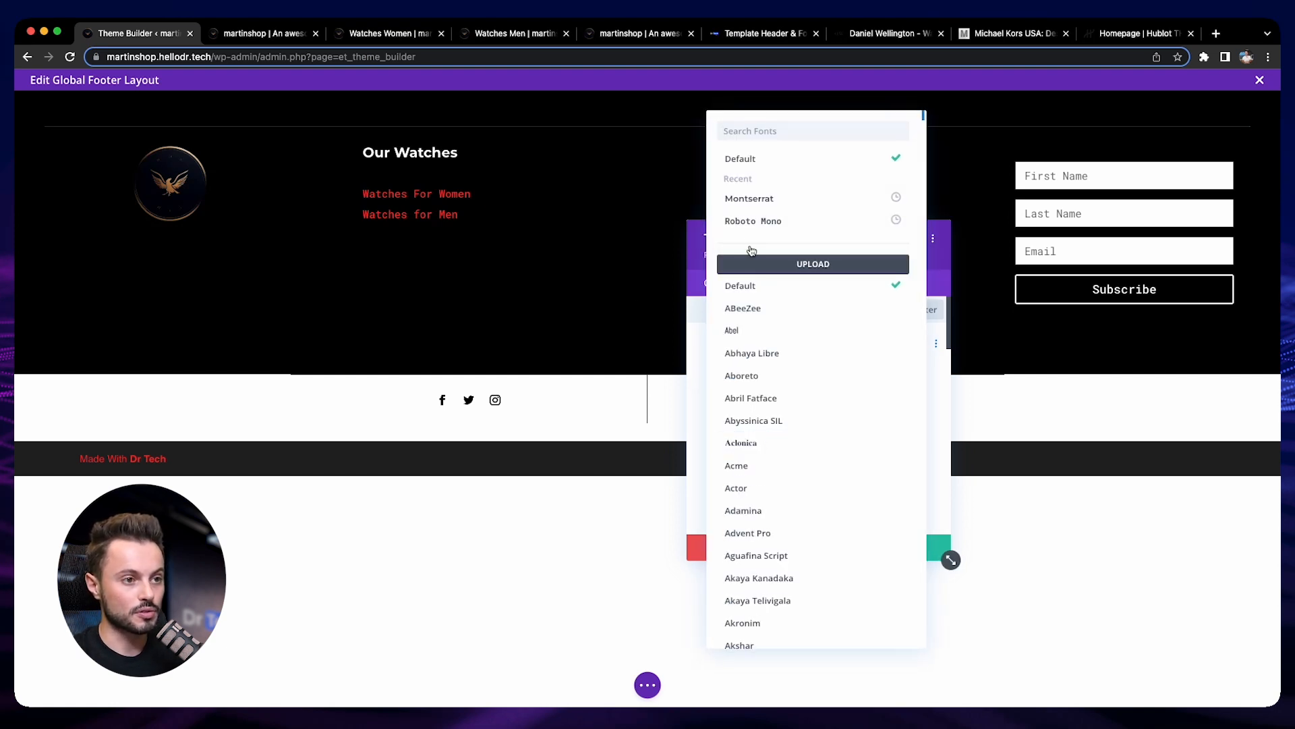
{"action": "left_click", "coordinate": [756, 194]}
{"action": "scroll", "coordinate": [707, 457], "scroll_direction": "down", "scroll_amount": 4}
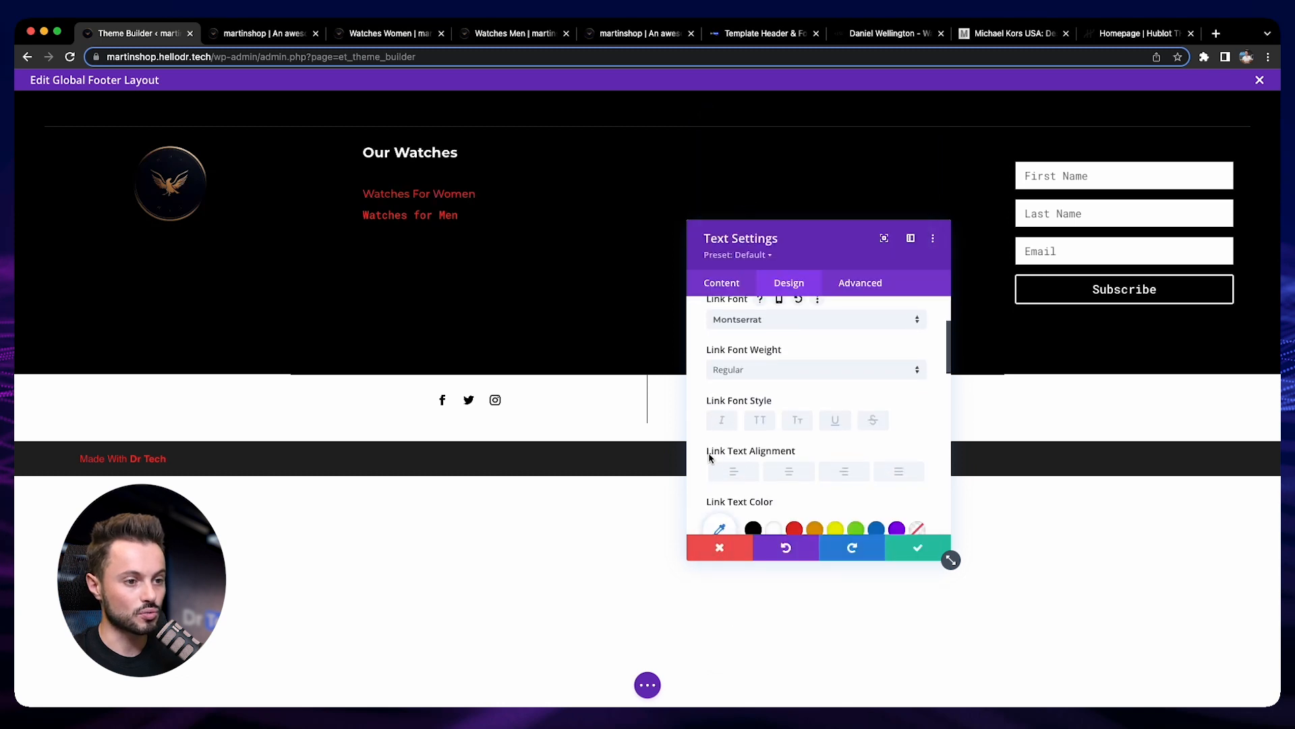
{"action": "left_click", "coordinate": [774, 507]}
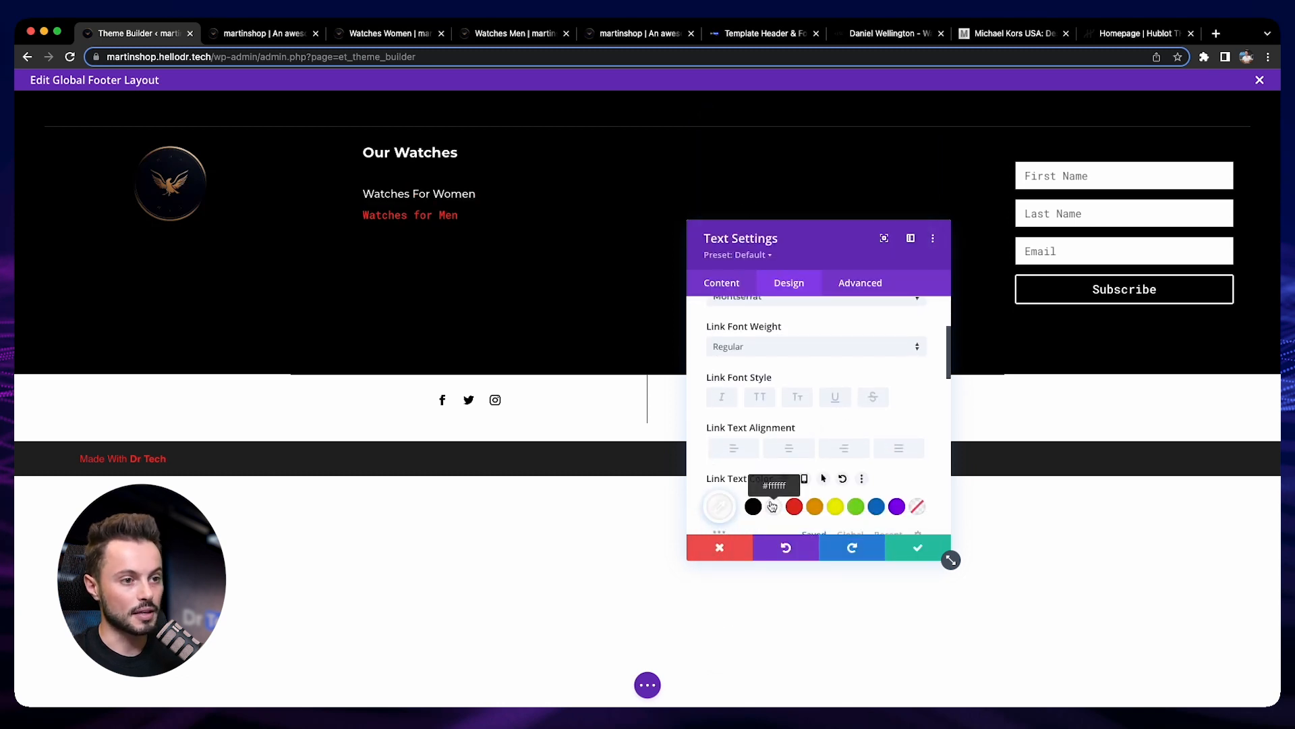
Step: Copy the Watches For Women text styles, save its settings, and paste the styles onto Watches for Men
{"action": "scroll", "coordinate": [797, 493], "scroll_direction": "up", "scroll_amount": 3}
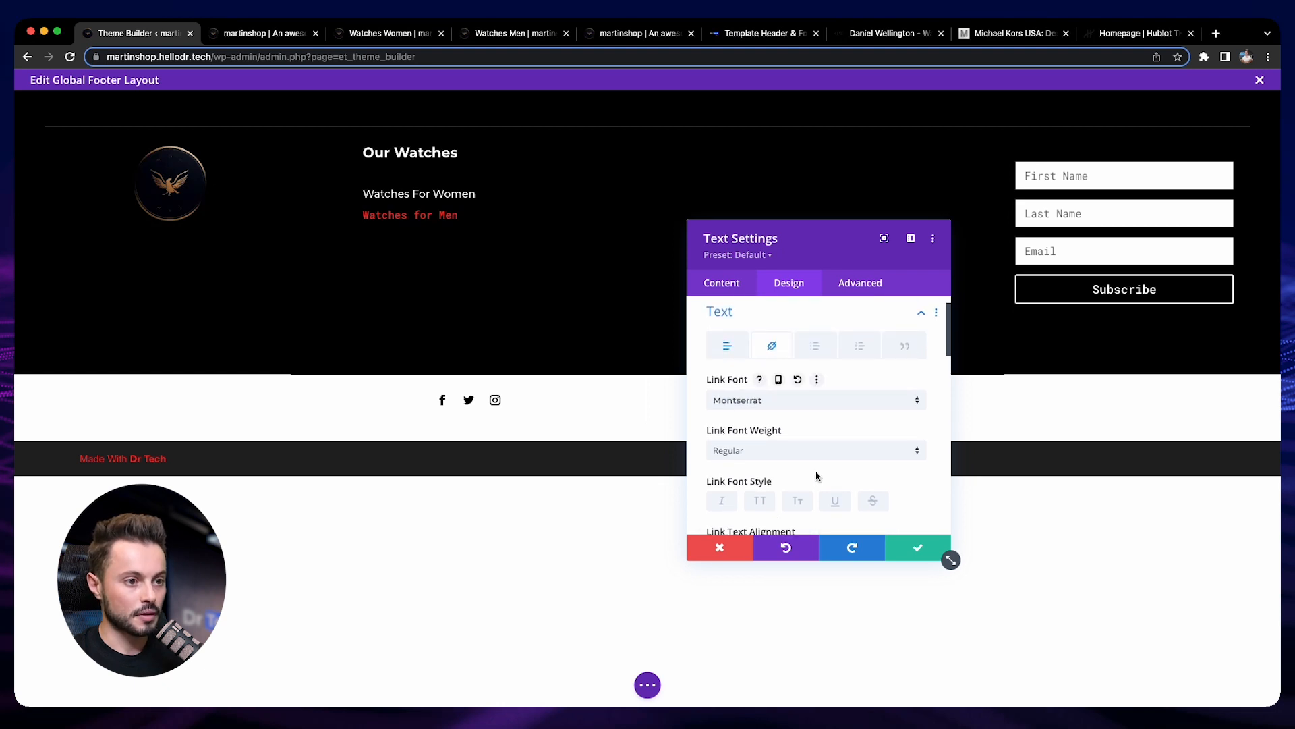
{"action": "right_click", "coordinate": [759, 333]}
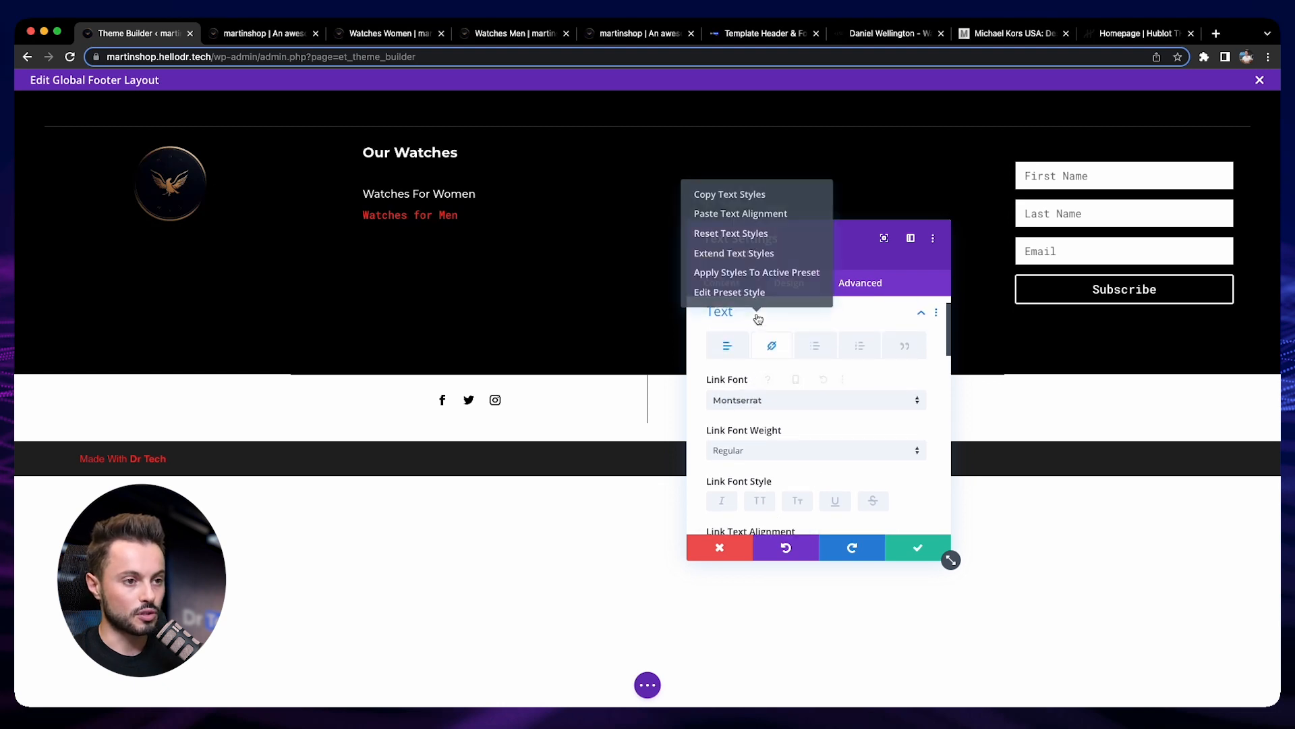
{"action": "left_click", "coordinate": [731, 193]}
{"action": "left_click", "coordinate": [904, 549]}
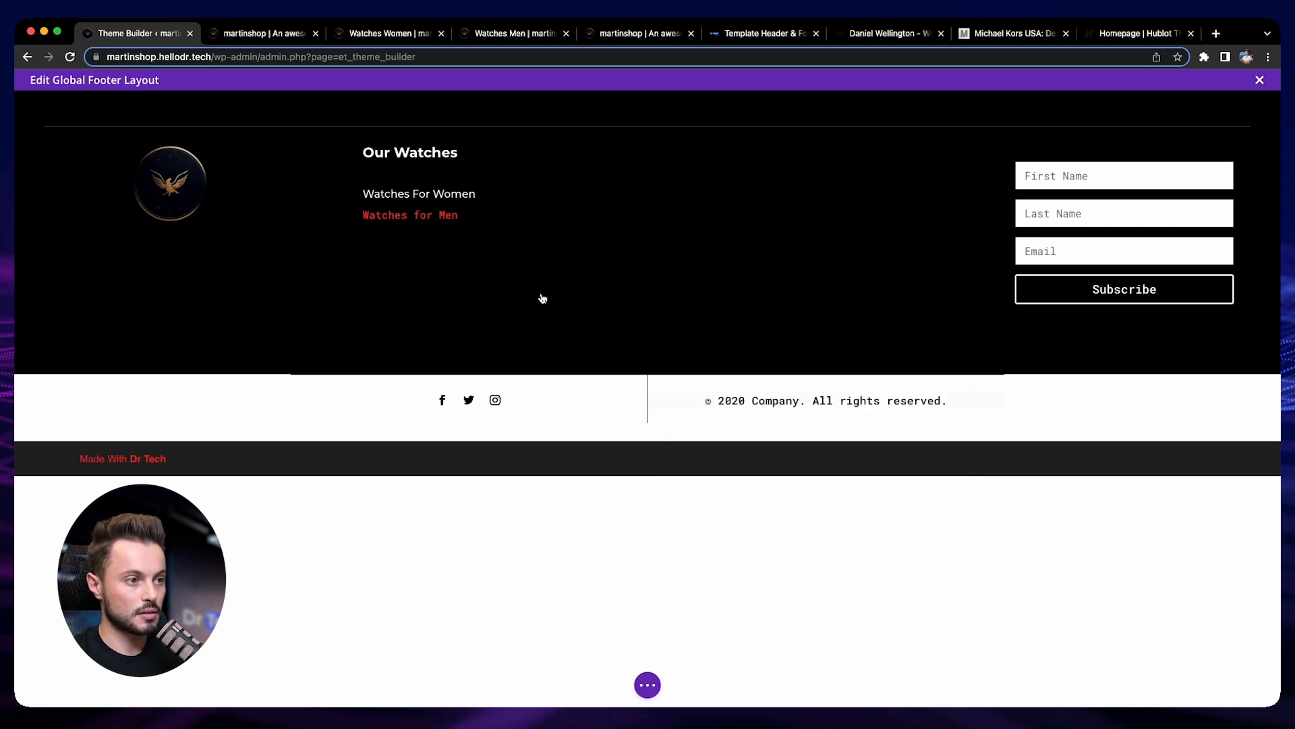
{"action": "right_click", "coordinate": [432, 217]}
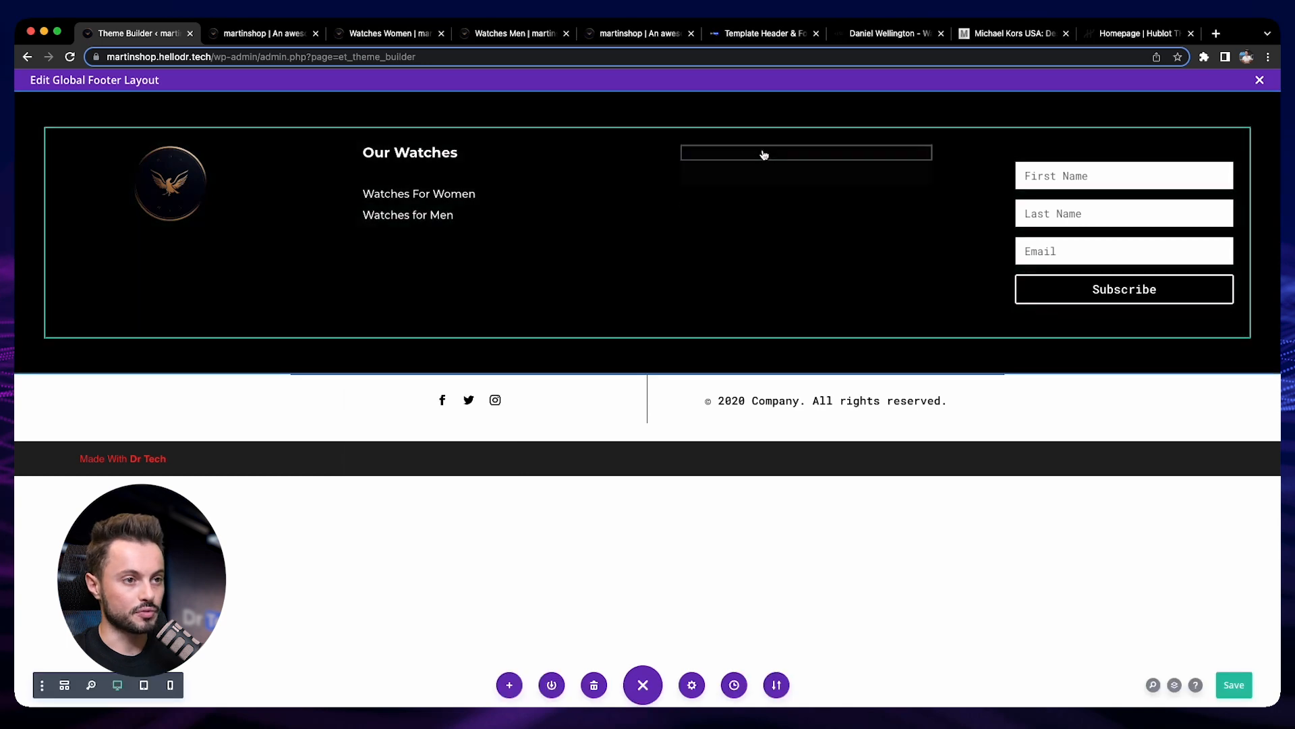
Step: Set the Company heading's text font to Montserrat and its text color to white, and close its settings
{"action": "mouse_move", "coordinate": [763, 155]}
{"action": "left_click", "coordinate": [773, 152]}
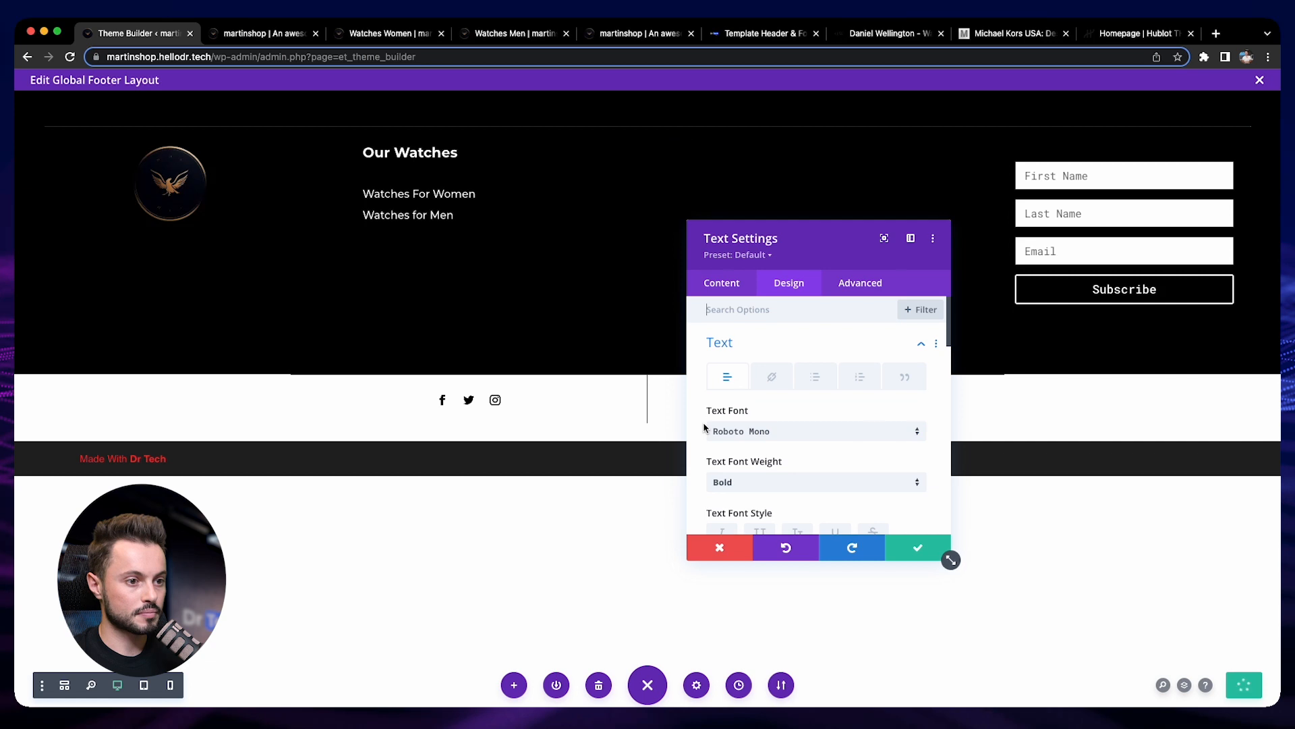
{"action": "left_click", "coordinate": [719, 419]}
{"action": "left_click", "coordinate": [749, 198]}
{"action": "scroll", "coordinate": [742, 465], "scroll_direction": "down", "scroll_amount": 4}
{"action": "left_click", "coordinate": [774, 426]}
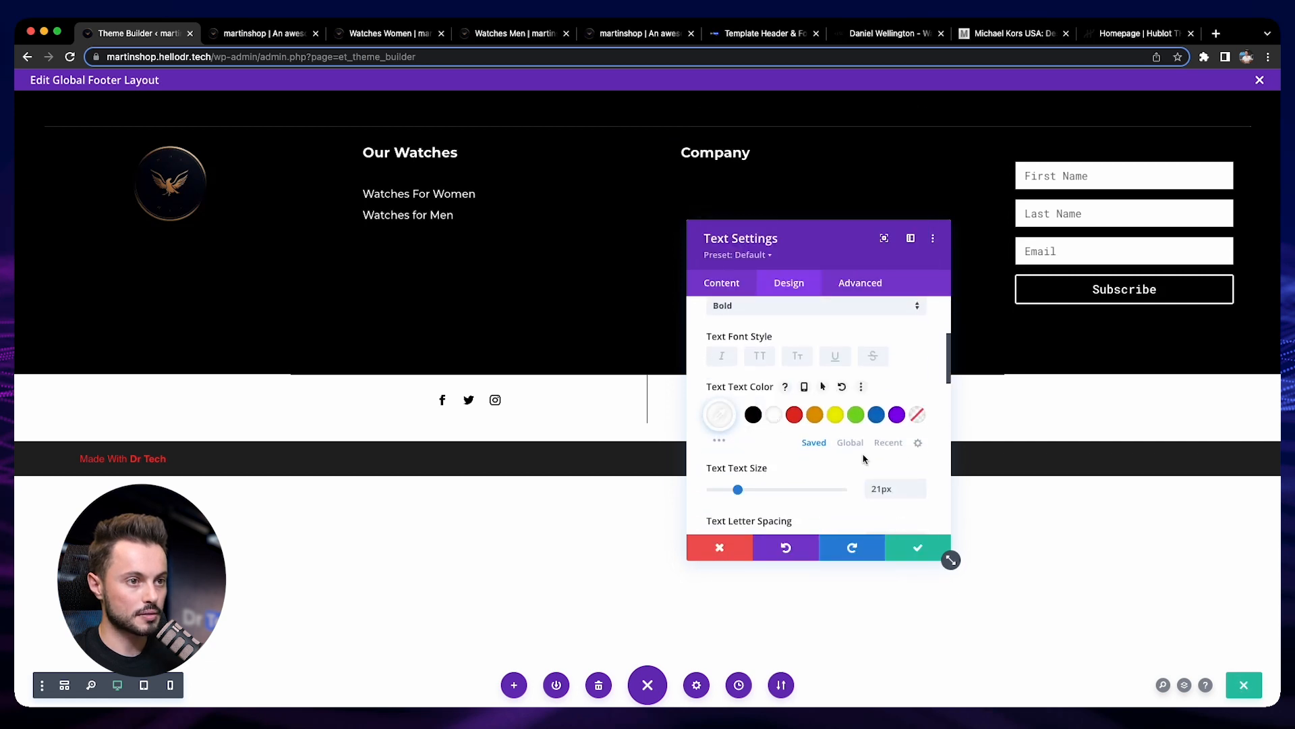
{"action": "key", "text": "Escape"}
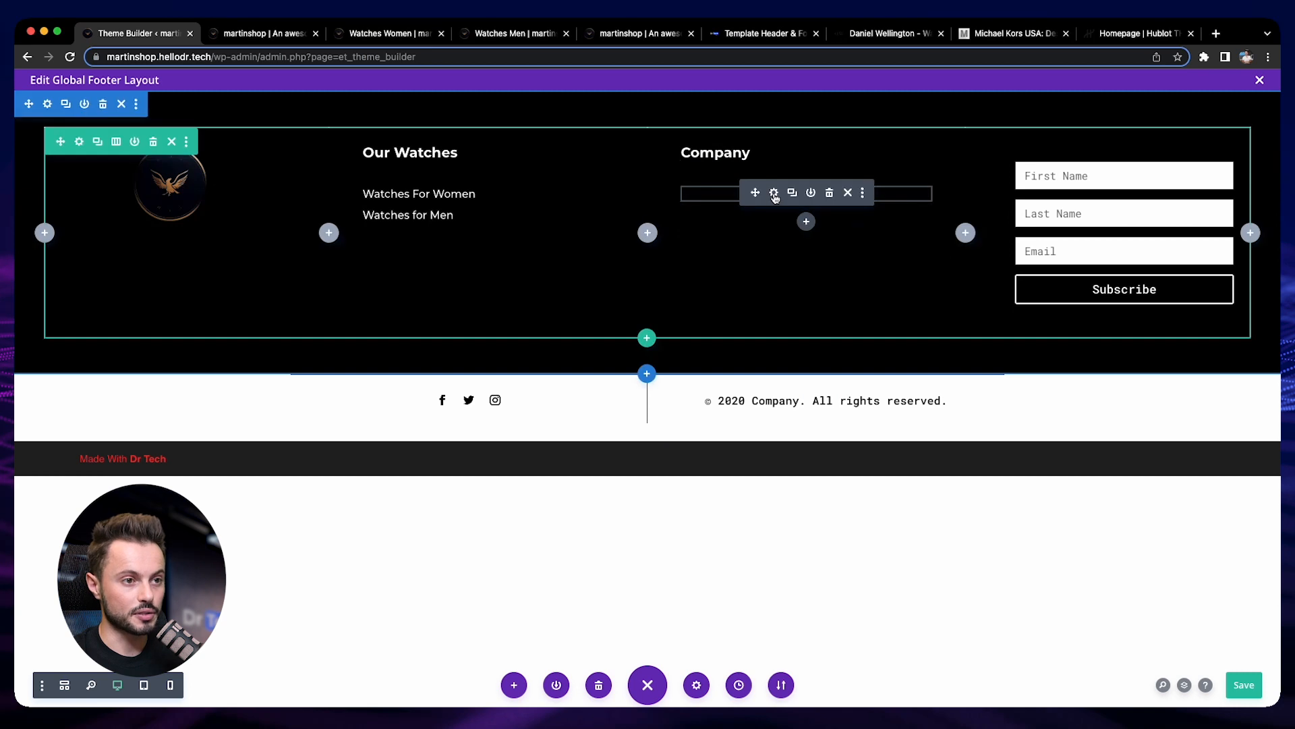
Step: Set the About us entry's text font to Montserrat and its text color to white
{"action": "left_click", "coordinate": [773, 195]}
{"action": "left_click", "coordinate": [780, 284]}
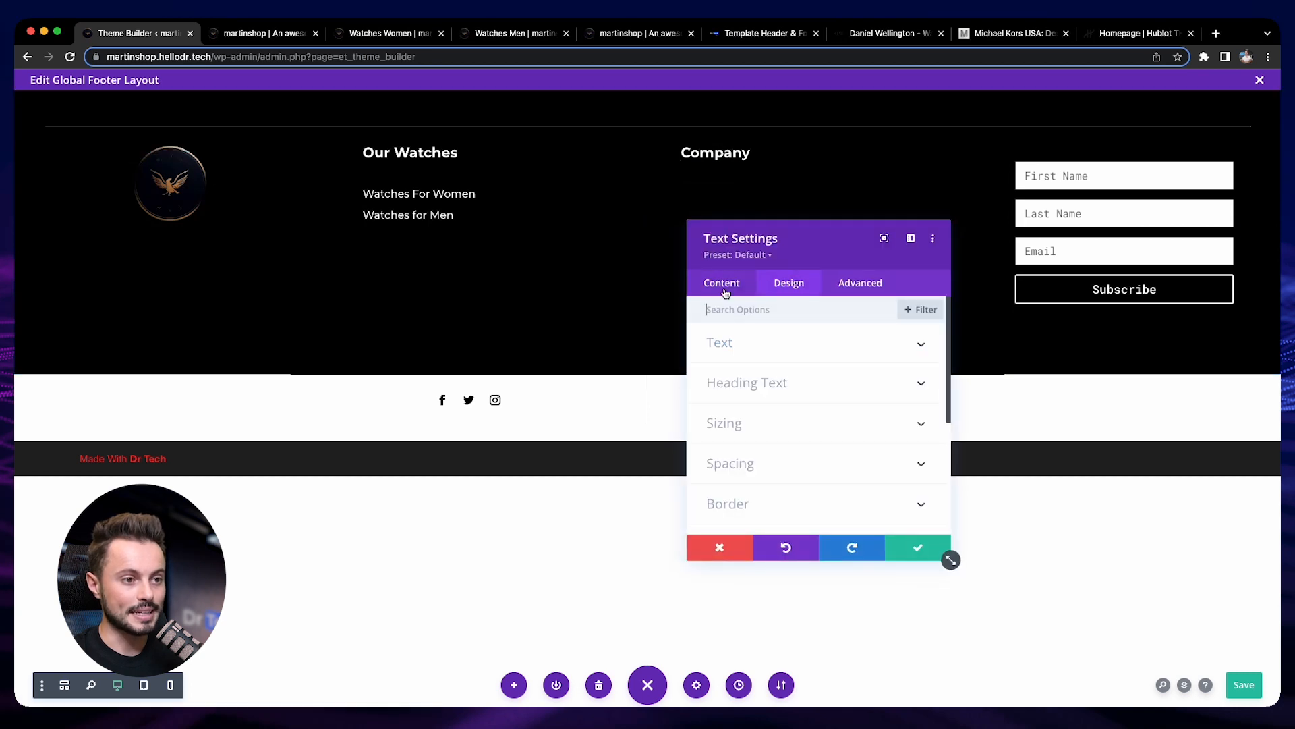
{"action": "left_click", "coordinate": [720, 343]}
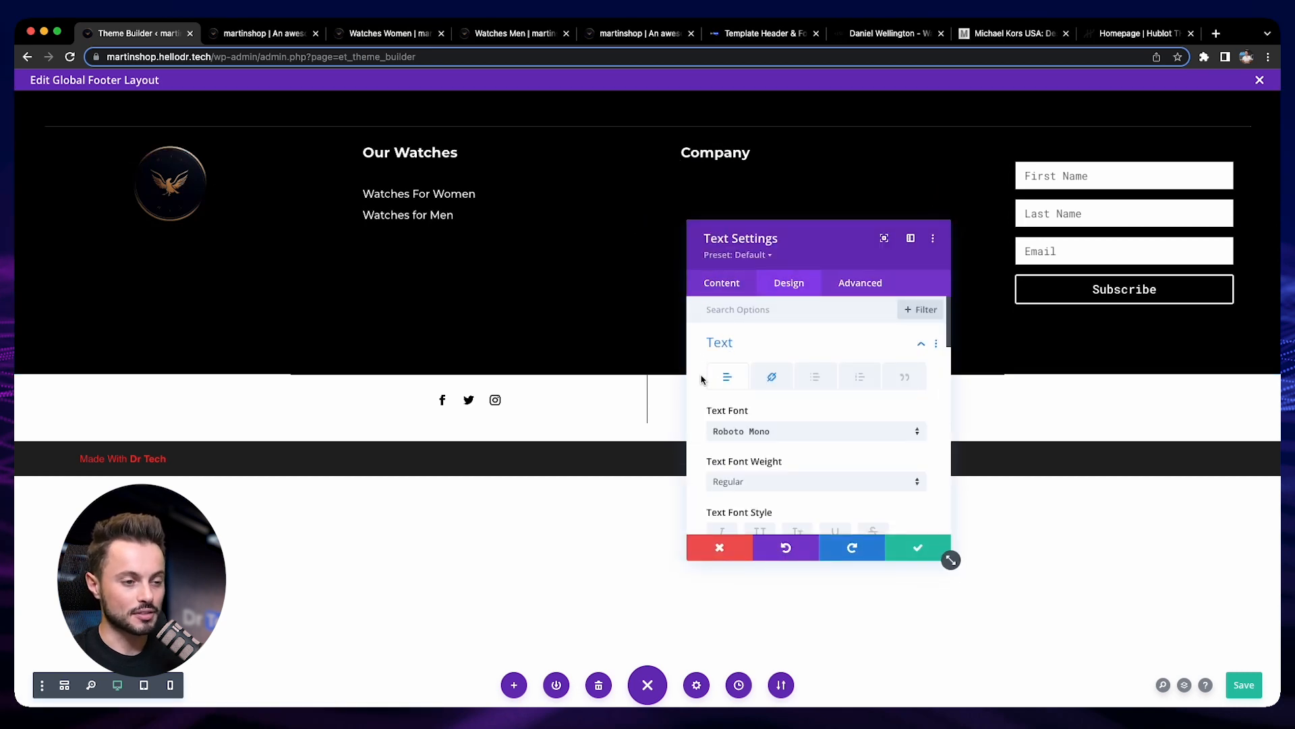
{"action": "left_click", "coordinate": [735, 432]}
{"action": "left_click", "coordinate": [776, 194]}
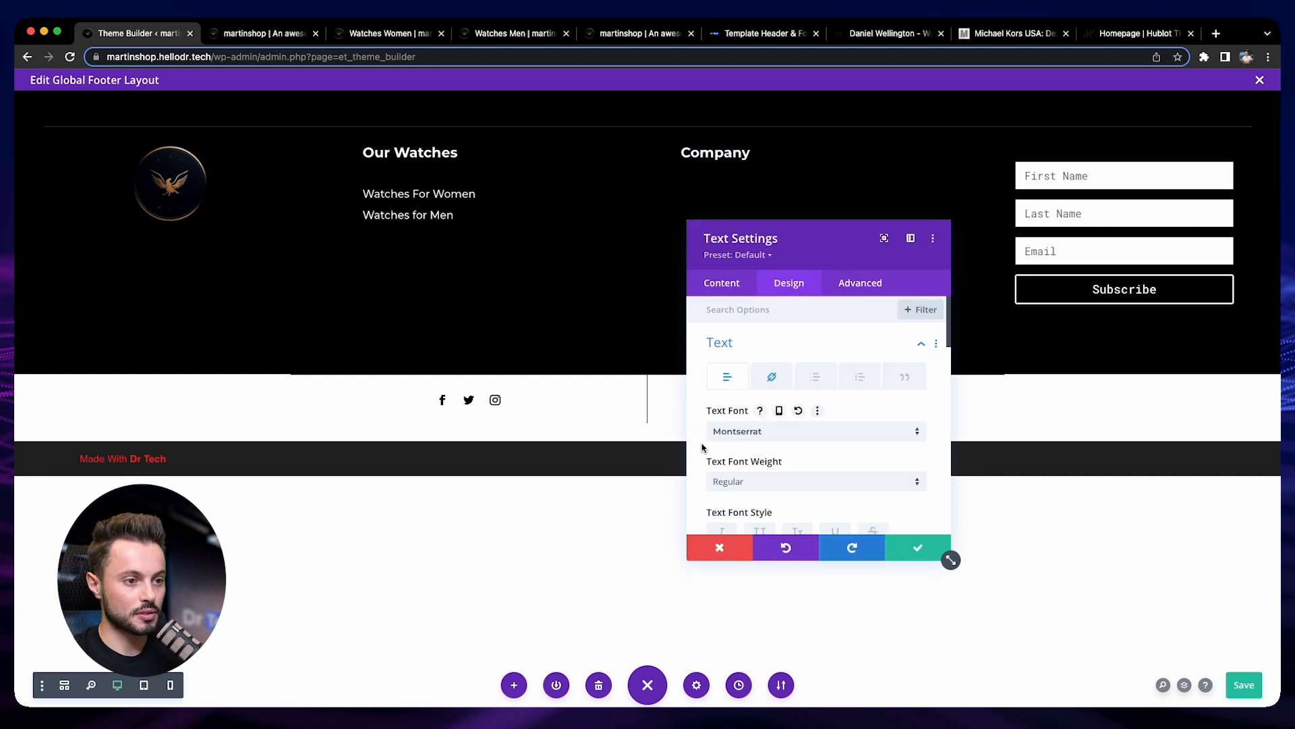
{"action": "scroll", "coordinate": [703, 448], "scroll_direction": "down", "scroll_amount": 3}
{"action": "left_click", "coordinate": [774, 500]}
Step: Set the About us entry's link font to Montserrat and its link text color to white (#ffffff)
{"action": "scroll", "coordinate": [742, 438], "scroll_direction": "up", "scroll_amount": 2}
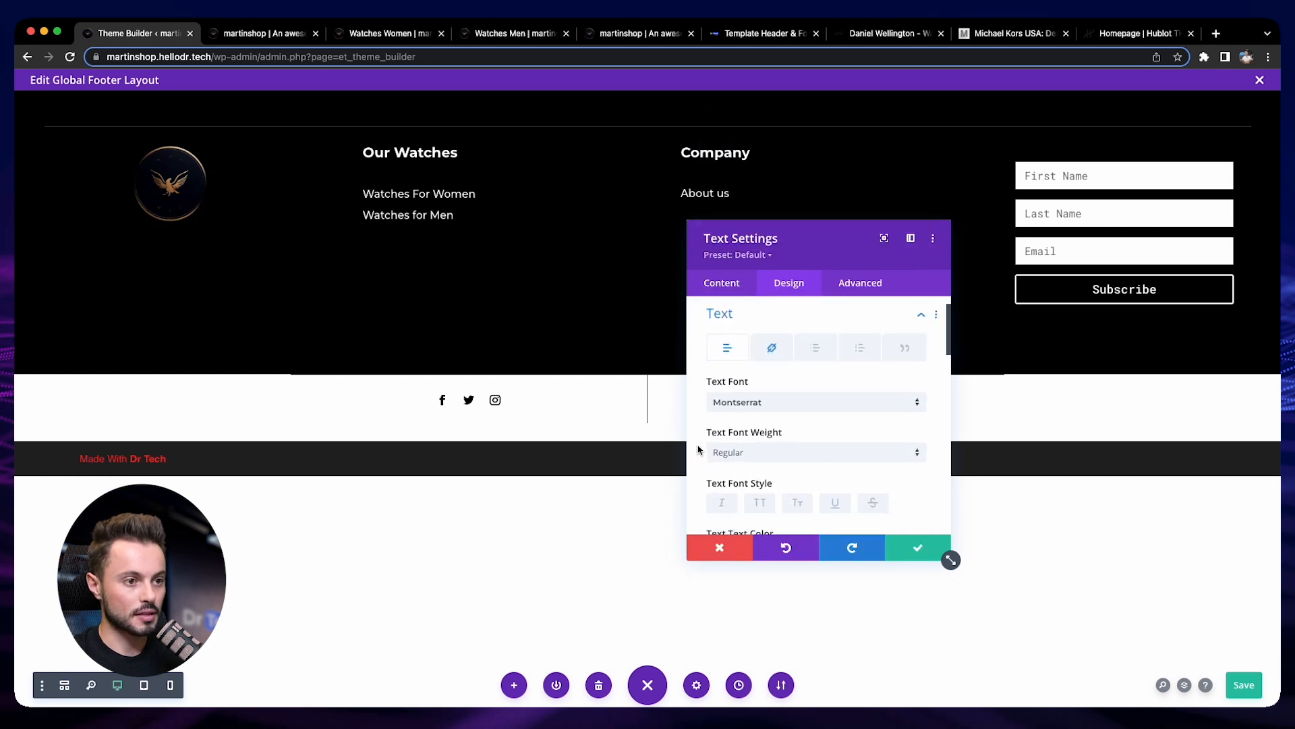
{"action": "left_click", "coordinate": [773, 378]}
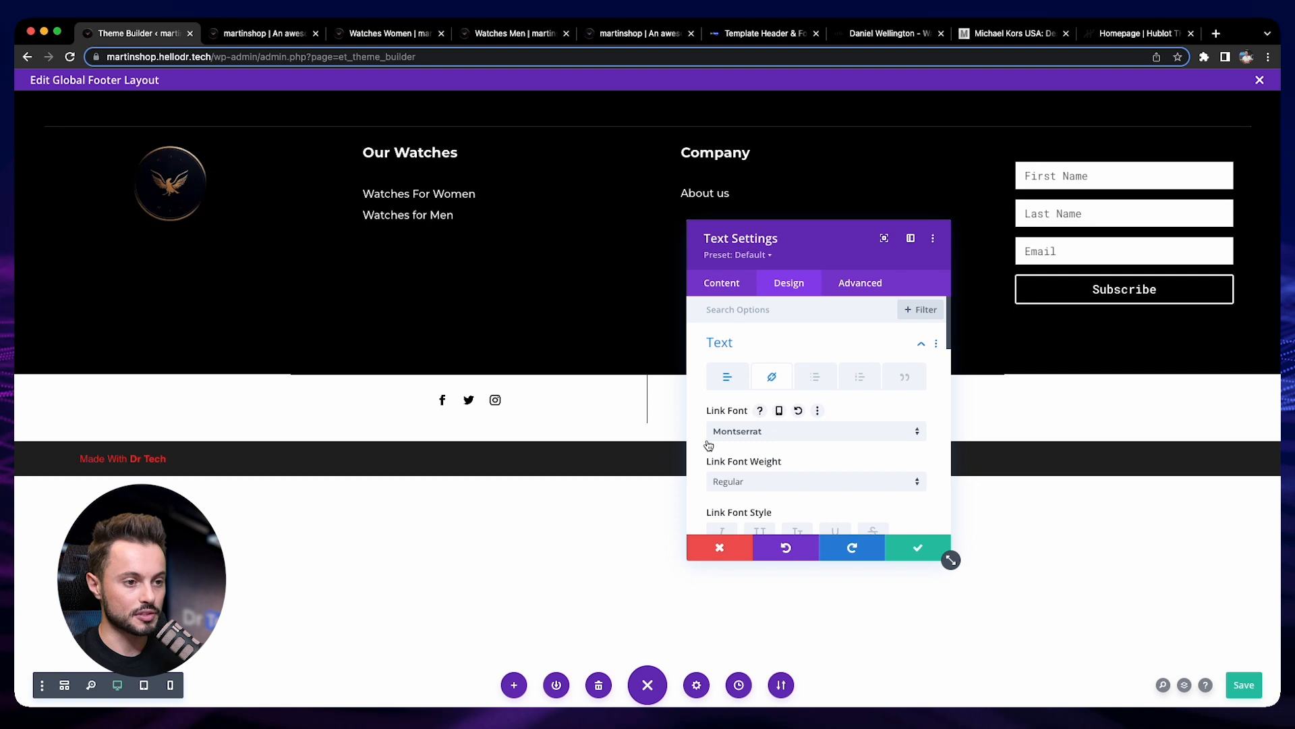
{"action": "scroll", "coordinate": [708, 446], "scroll_direction": "down", "scroll_amount": 3}
{"action": "left_click", "coordinate": [773, 385]}
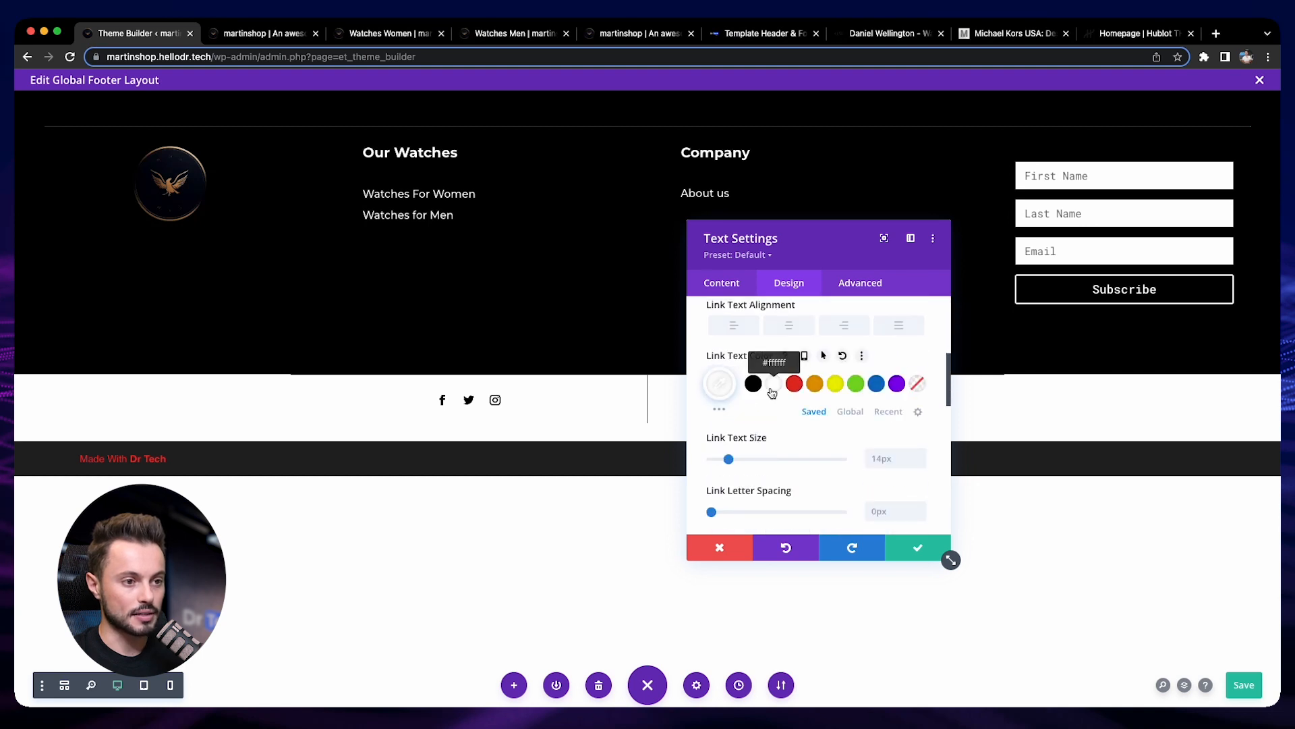
Step: Copy the About us text styles, save its settings, and paste the styles onto Contact us and Blog
{"action": "scroll", "coordinate": [717, 386], "scroll_direction": "up", "scroll_amount": 5}
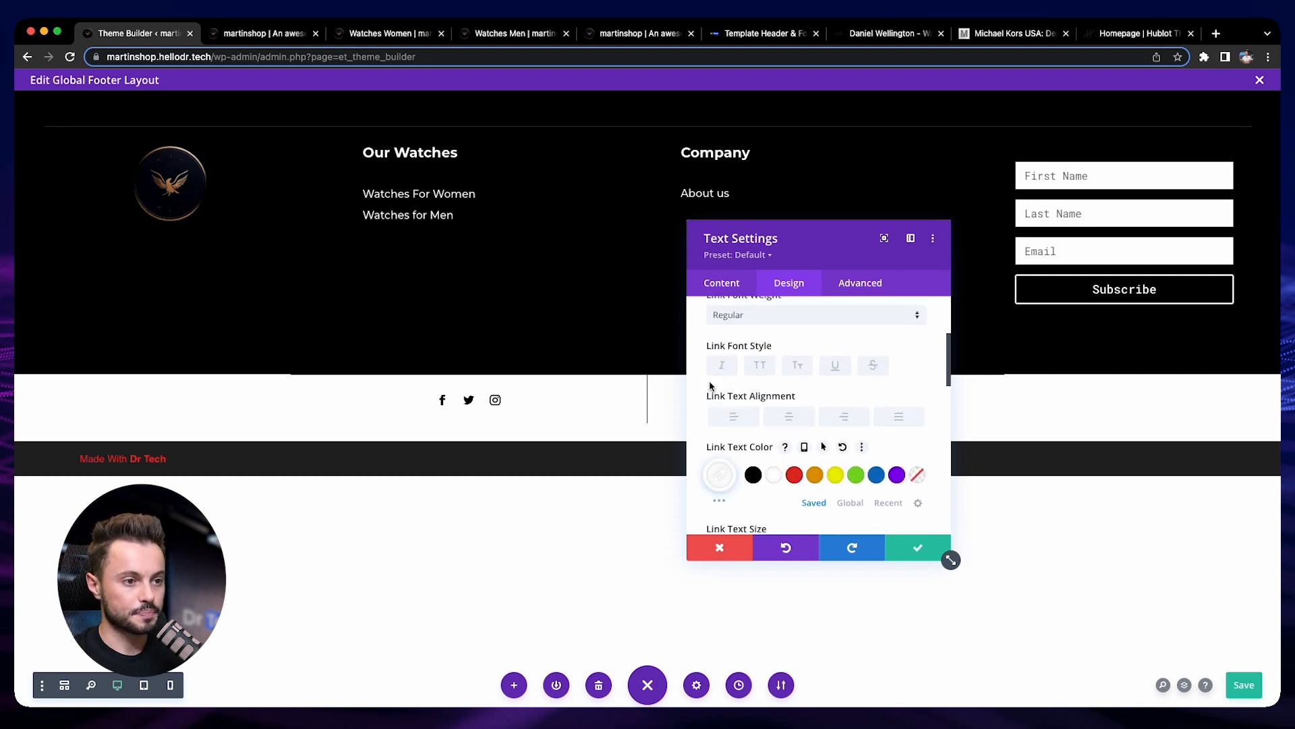
{"action": "right_click", "coordinate": [720, 340]}
{"action": "left_click", "coordinate": [687, 246]}
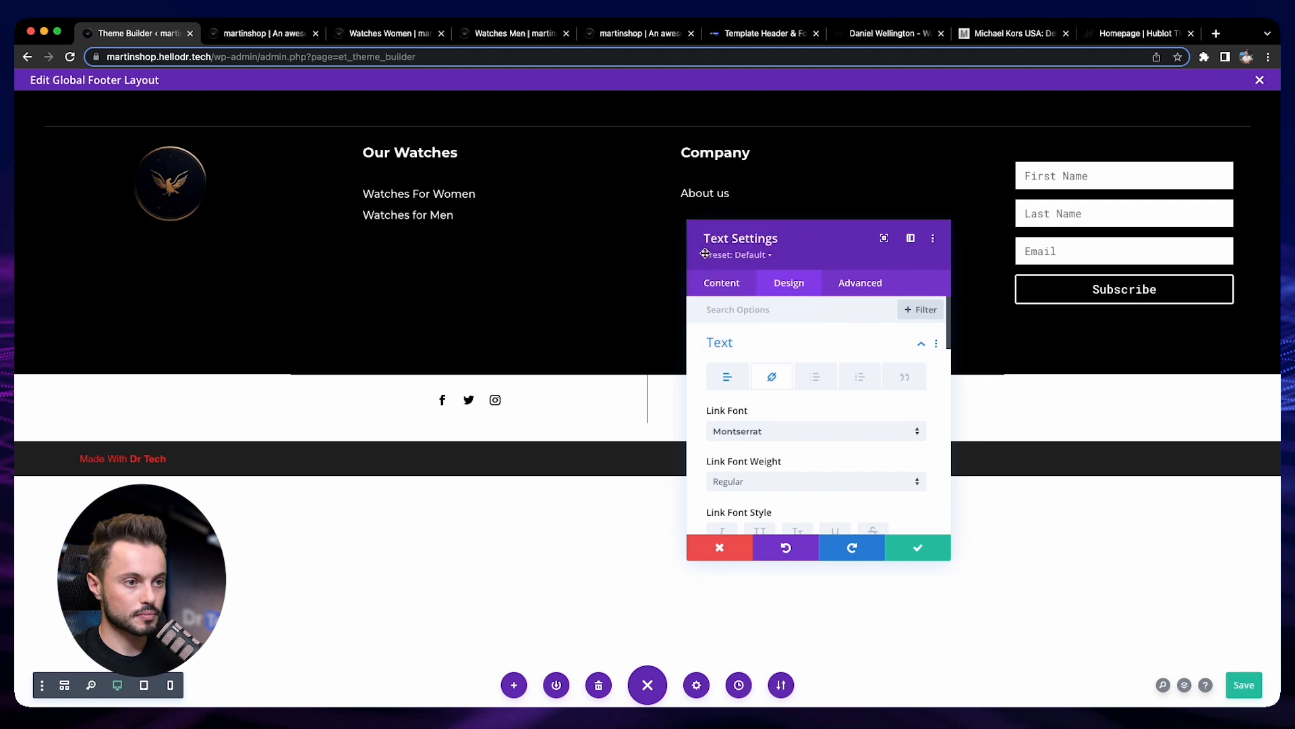
{"action": "left_click", "coordinate": [914, 545]}
{"action": "right_click", "coordinate": [755, 222]}
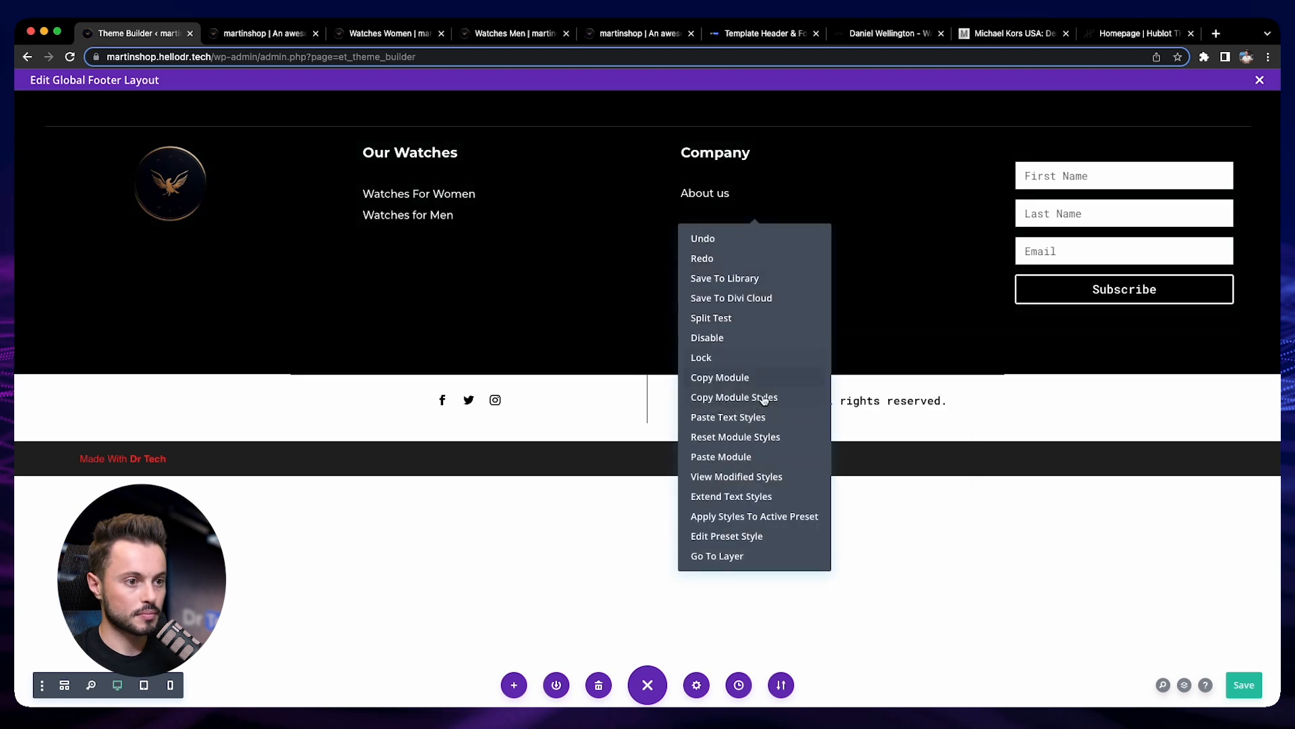
{"action": "left_click", "coordinate": [776, 417]}
{"action": "right_click", "coordinate": [745, 237]}
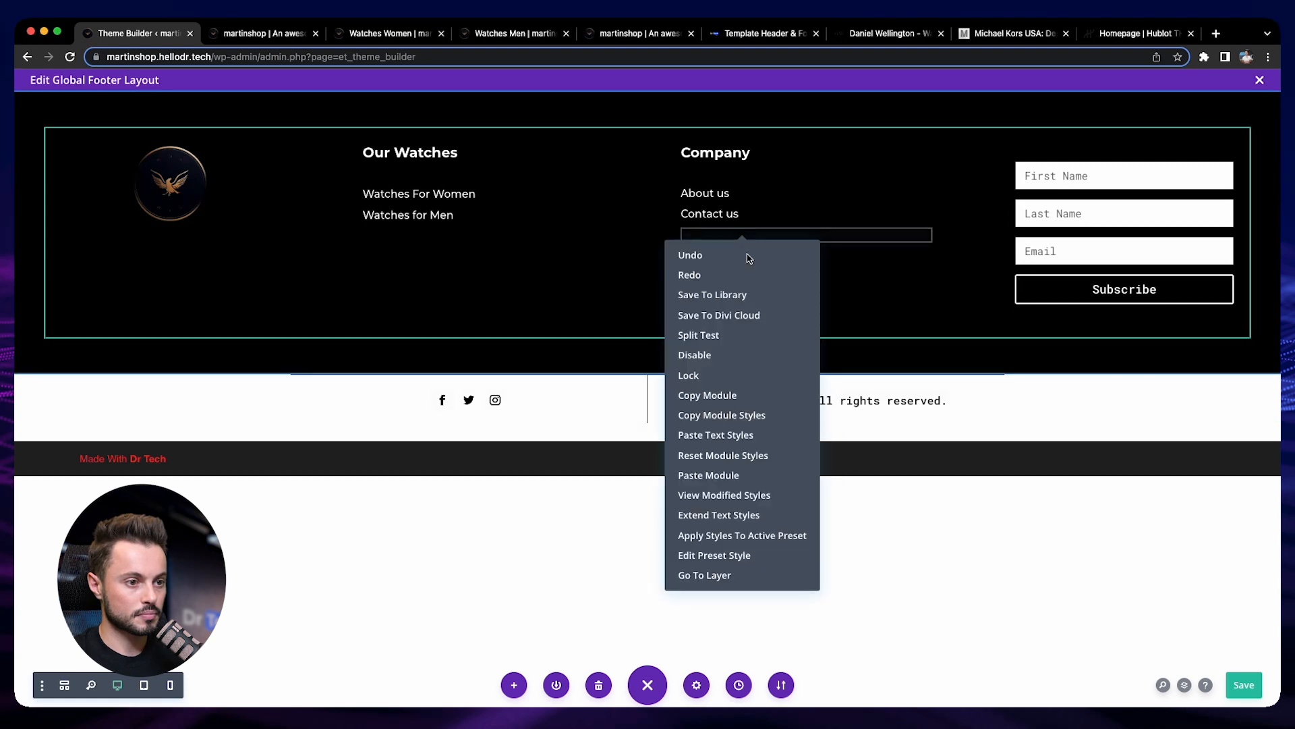
{"action": "left_click", "coordinate": [771, 437]}
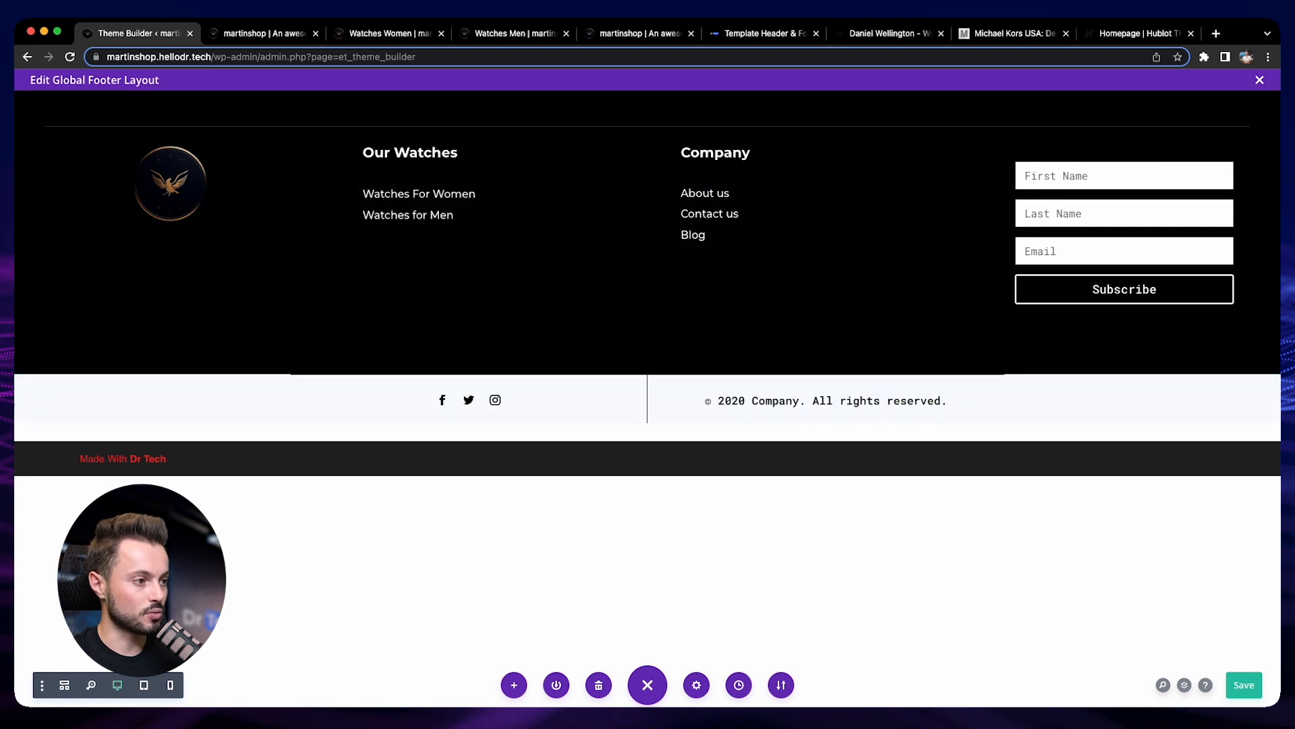
Step: Give the footer section with the social icons and copyright line a black background and save the section settings
{"action": "left_click", "coordinate": [51, 370]}
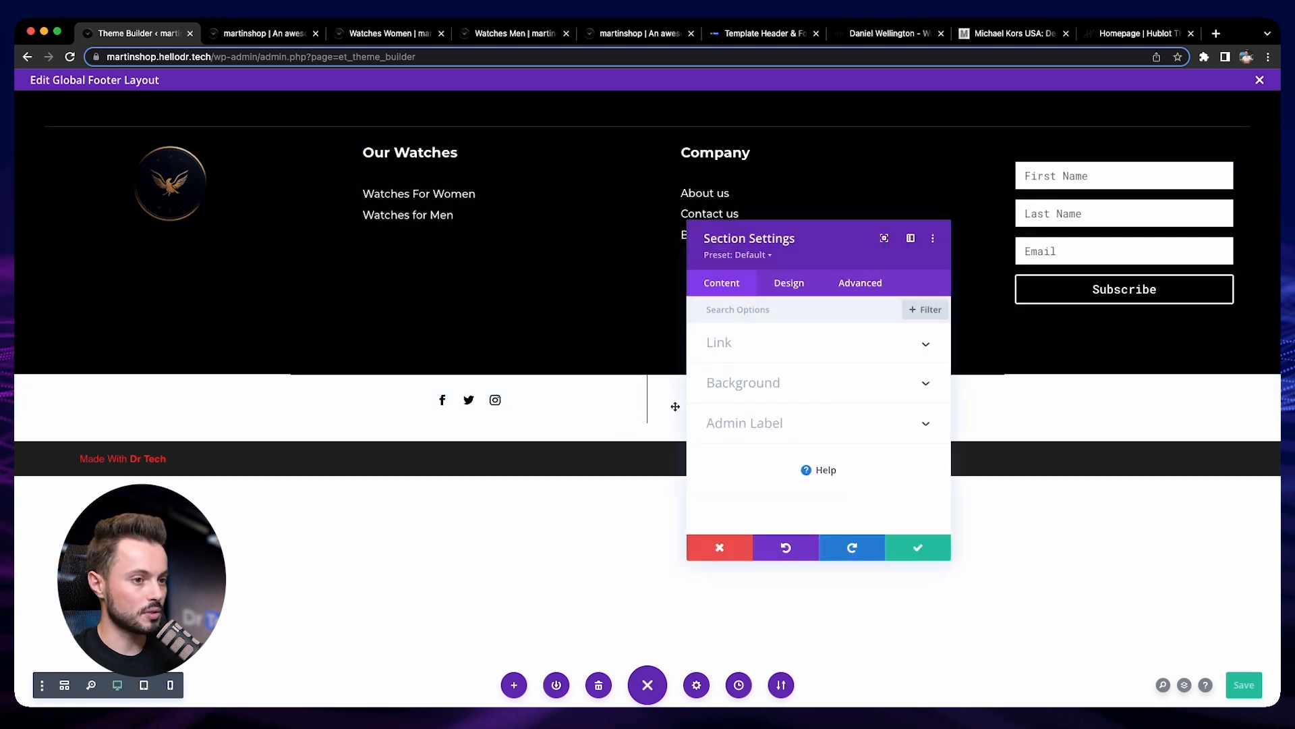
{"action": "left_click", "coordinate": [732, 382]}
{"action": "left_click", "coordinate": [754, 517]}
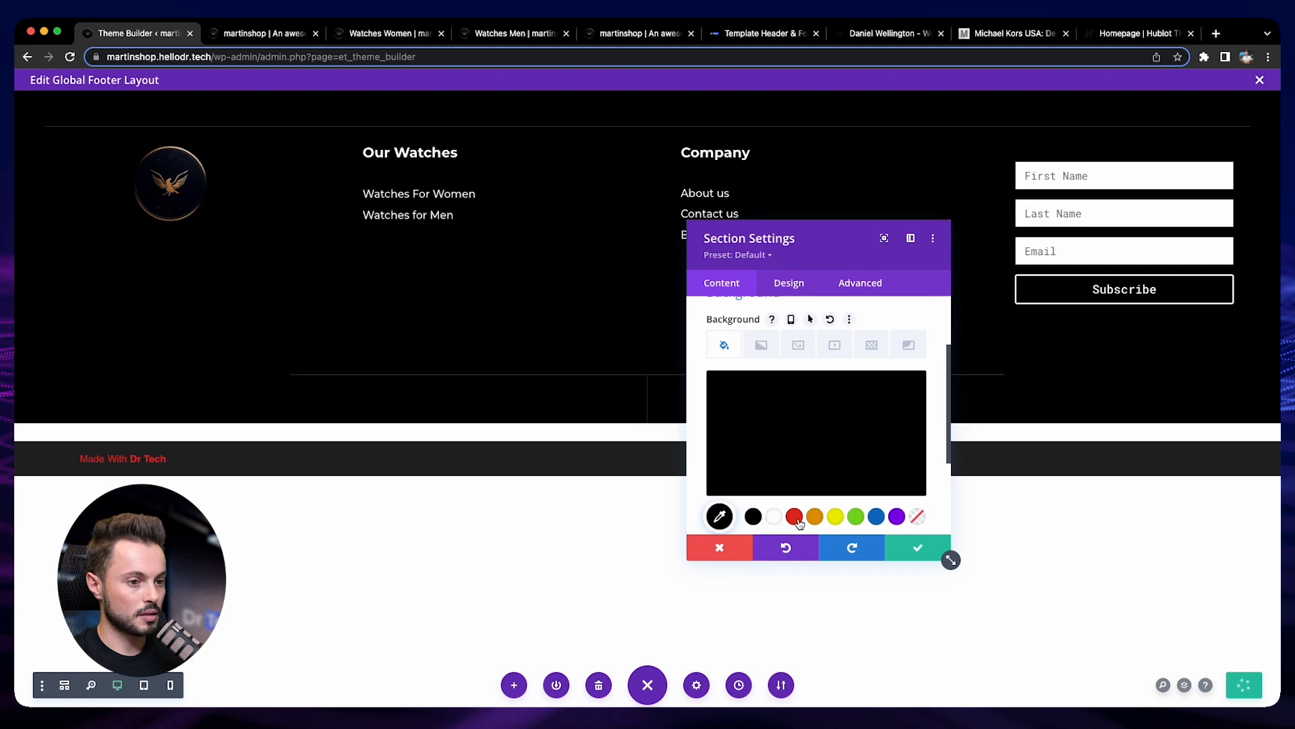
{"action": "left_click", "coordinate": [917, 548]}
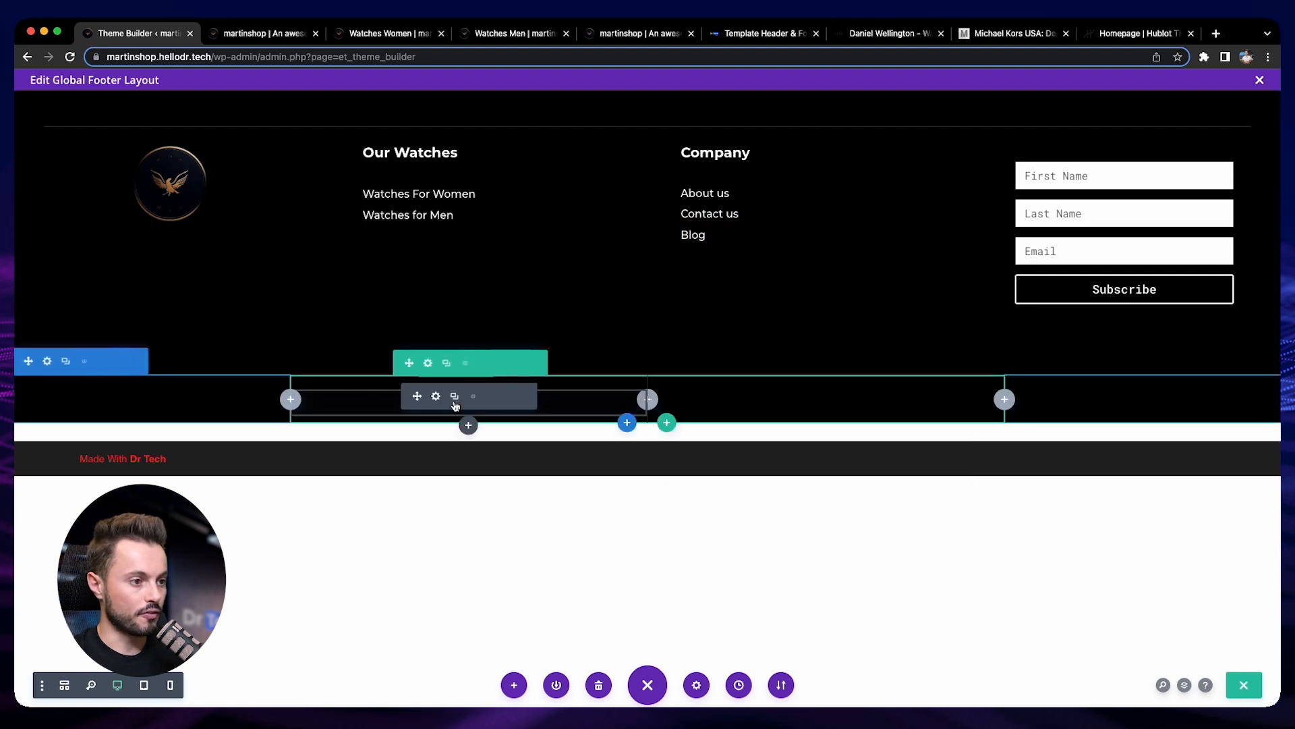
Step: Review the homepage's design for reference and give the Facebook network in the footer's social media module a black background (#000000)
{"action": "left_click", "coordinate": [437, 398]}
{"action": "key", "text": "ctrl+Tab"}
{"action": "scroll", "coordinate": [420, 562], "scroll_direction": "up", "scroll_amount": 10}
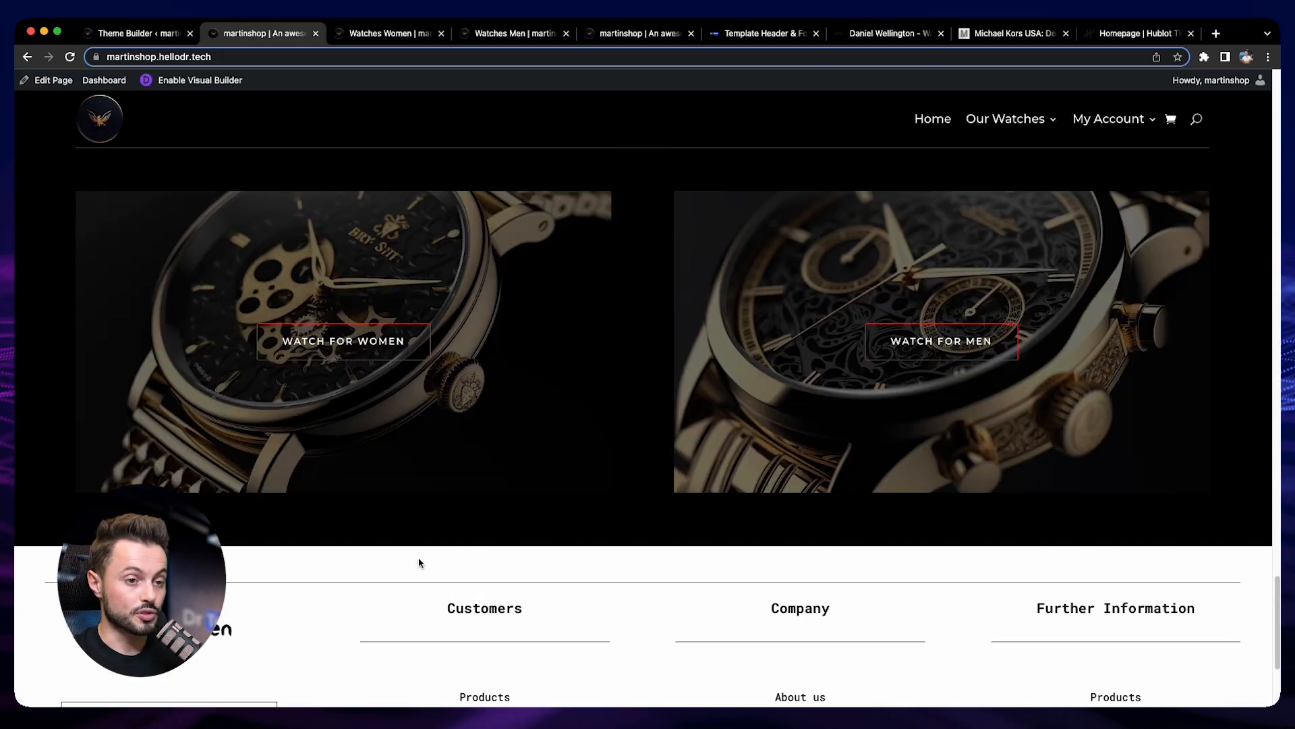
{"action": "scroll", "coordinate": [419, 562], "scroll_direction": "up", "scroll_amount": 15}
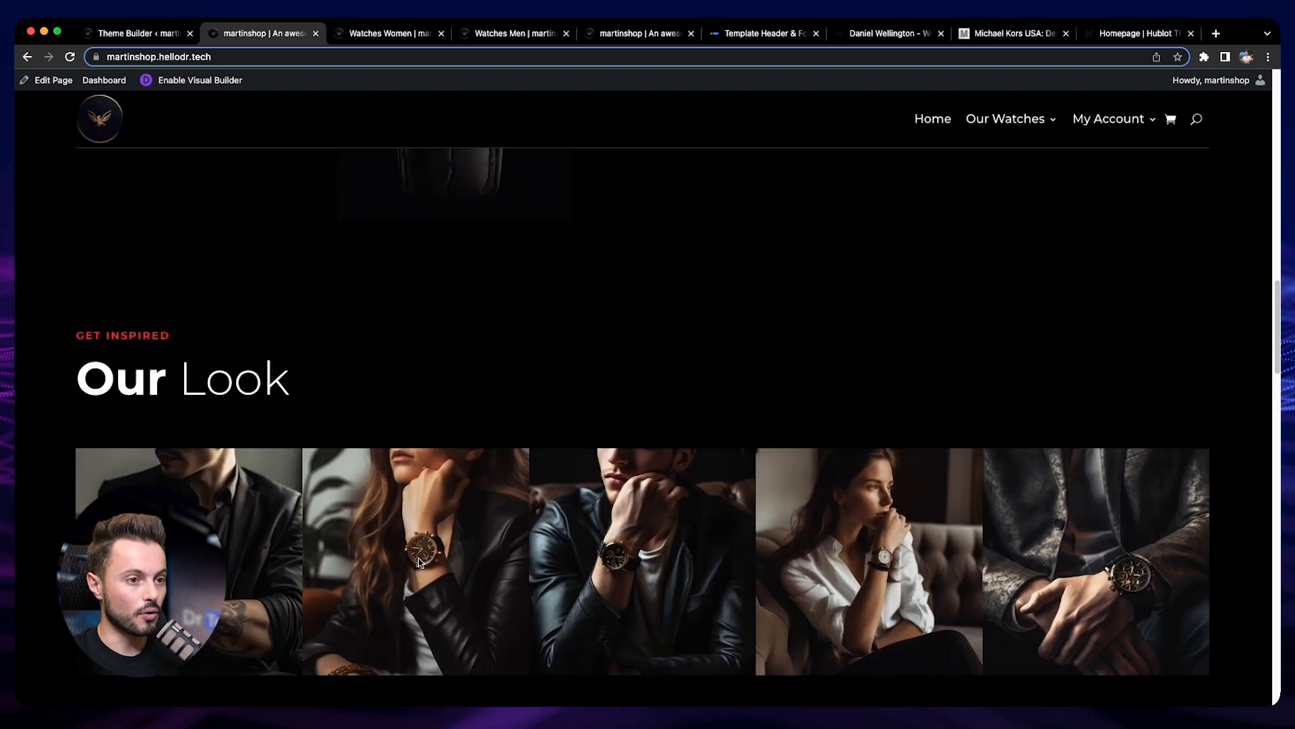
{"action": "scroll", "coordinate": [420, 562], "scroll_direction": "up", "scroll_amount": 2}
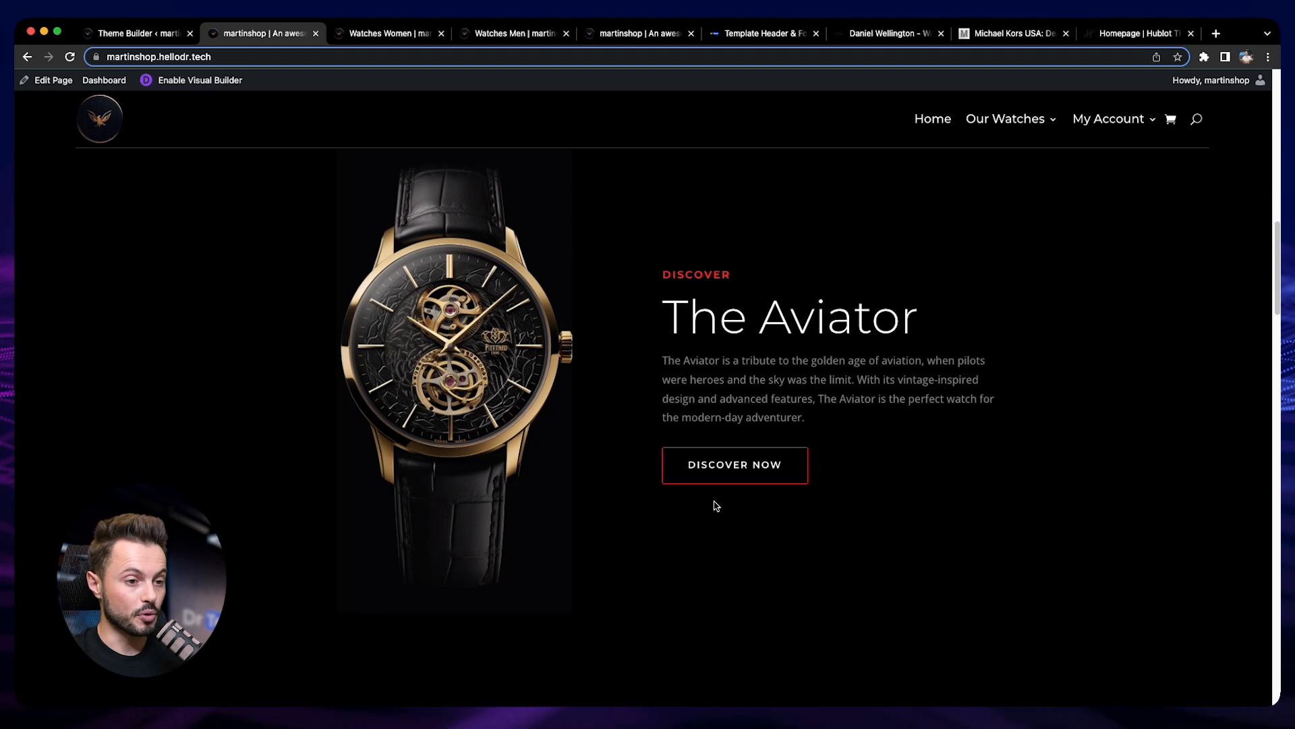
{"action": "key", "text": "ctrl+shift+Tab"}
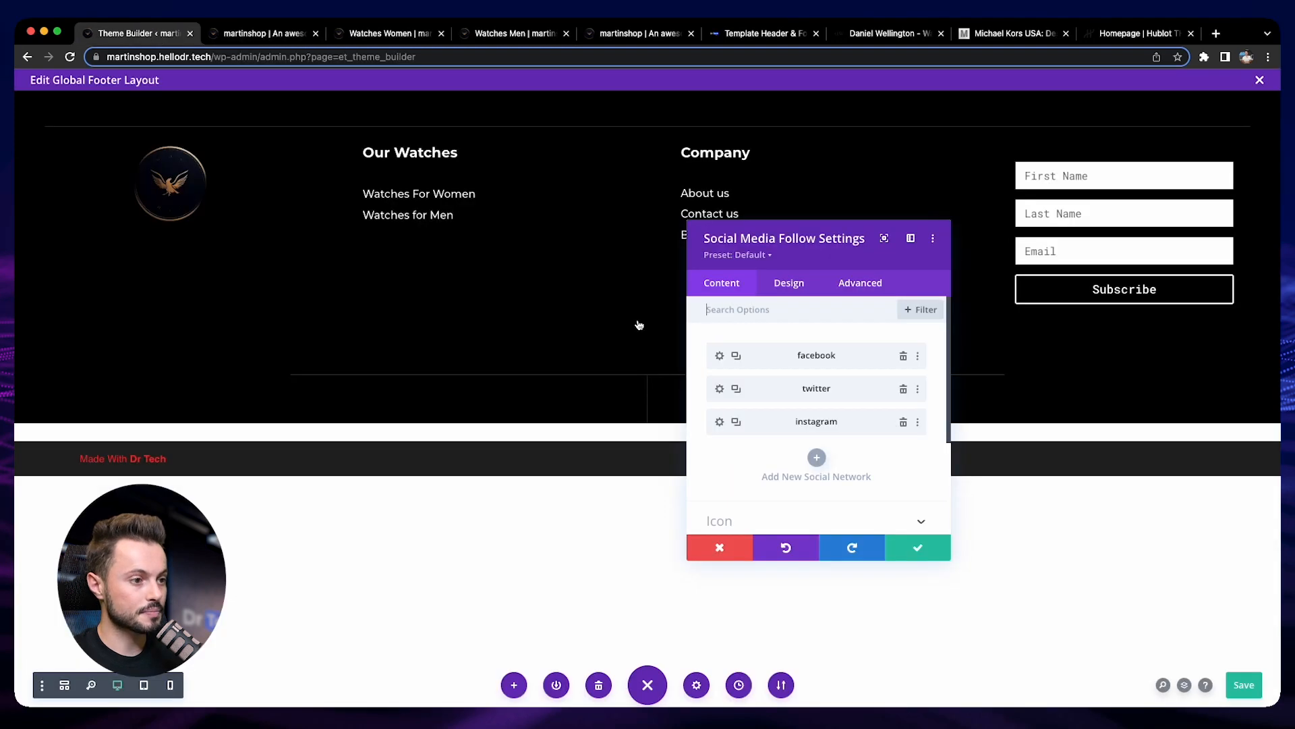
{"action": "left_click", "coordinate": [720, 355]}
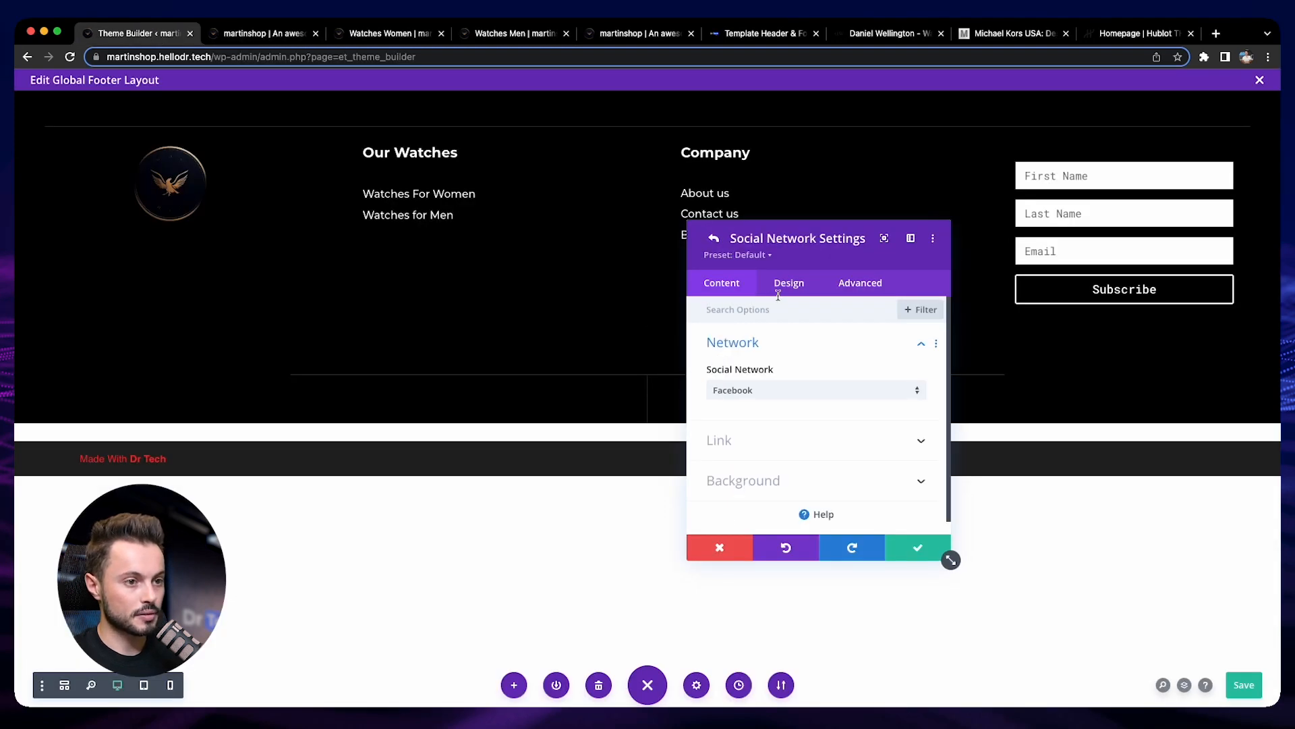
{"action": "left_click", "coordinate": [783, 490]}
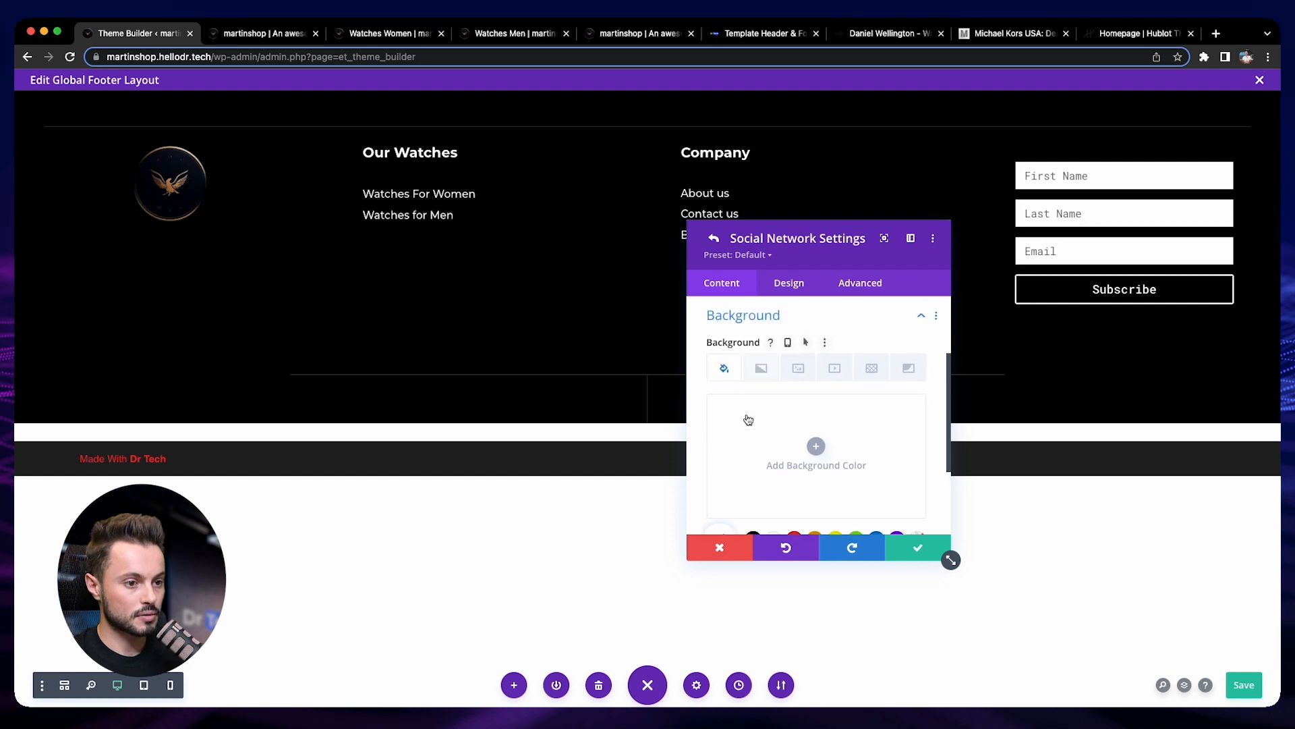
{"action": "left_click", "coordinate": [753, 521]}
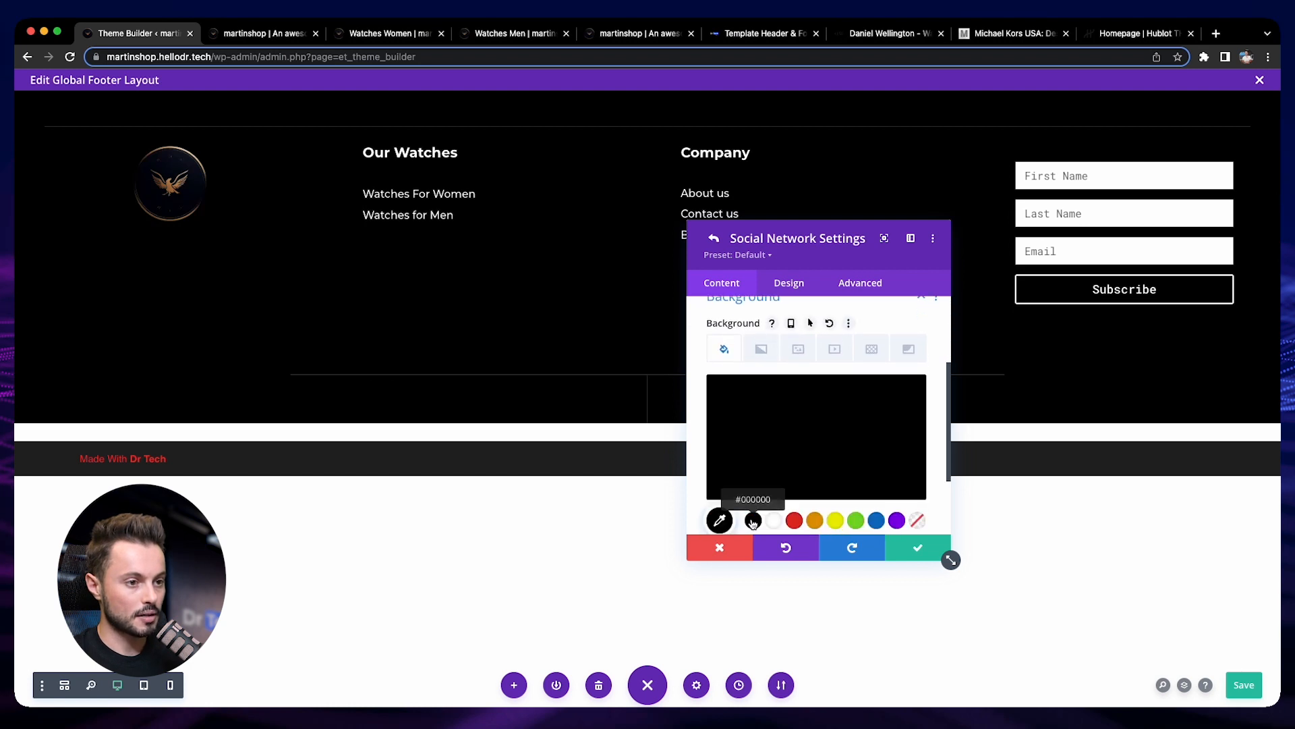
Step: Set the Facebook network's icon color to white (#FFFFFF)
{"action": "left_click", "coordinate": [788, 283]}
{"action": "left_click", "coordinate": [771, 342]}
{"action": "left_click", "coordinate": [775, 399]}
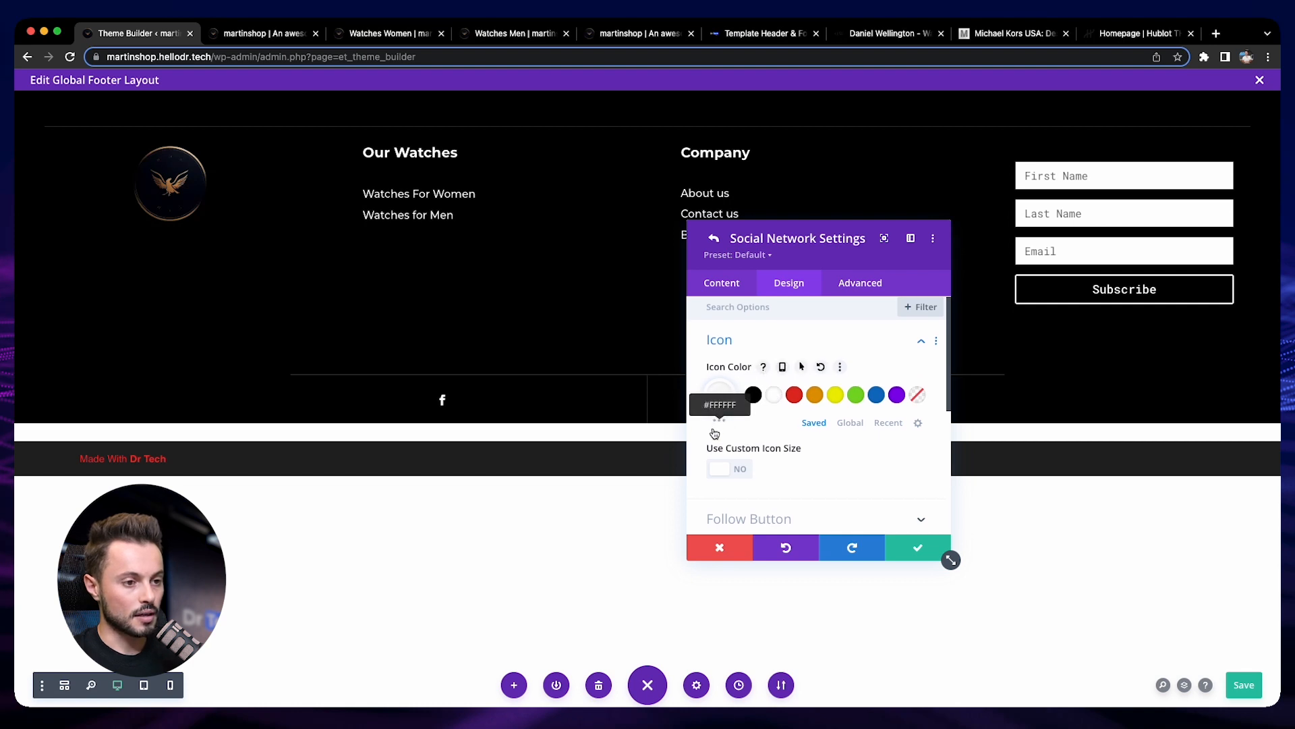
Step: Give the Facebook icon a 2px red (#e02b20) border, compare it with the homepage, and return to the social network list
{"action": "scroll", "coordinate": [712, 432], "scroll_direction": "down", "scroll_amount": 5}
{"action": "scroll", "coordinate": [725, 415], "scroll_direction": "up", "scroll_amount": 2}
{"action": "left_click", "coordinate": [756, 425]}
{"action": "scroll", "coordinate": [809, 446], "scroll_direction": "down", "scroll_amount": 5}
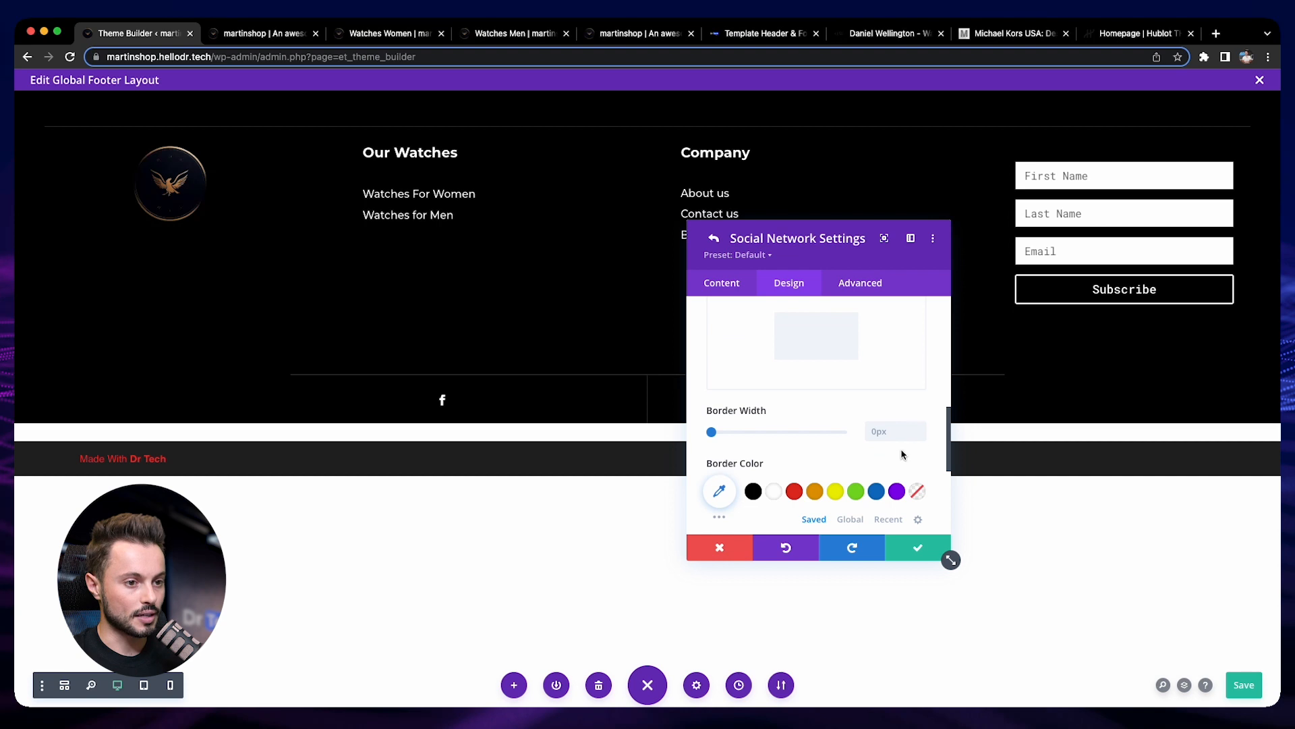
{"action": "left_click", "coordinate": [922, 429]}
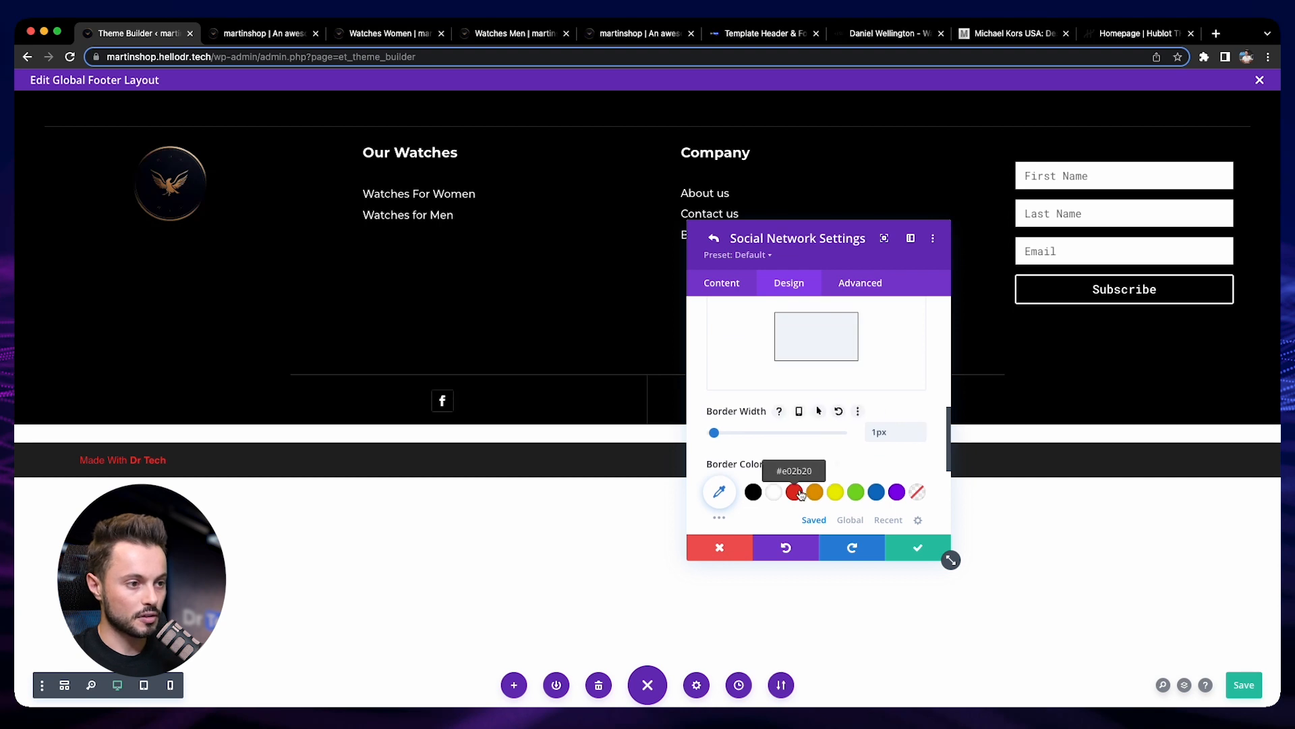
{"action": "left_click", "coordinate": [794, 492]}
{"action": "left_click", "coordinate": [922, 429]}
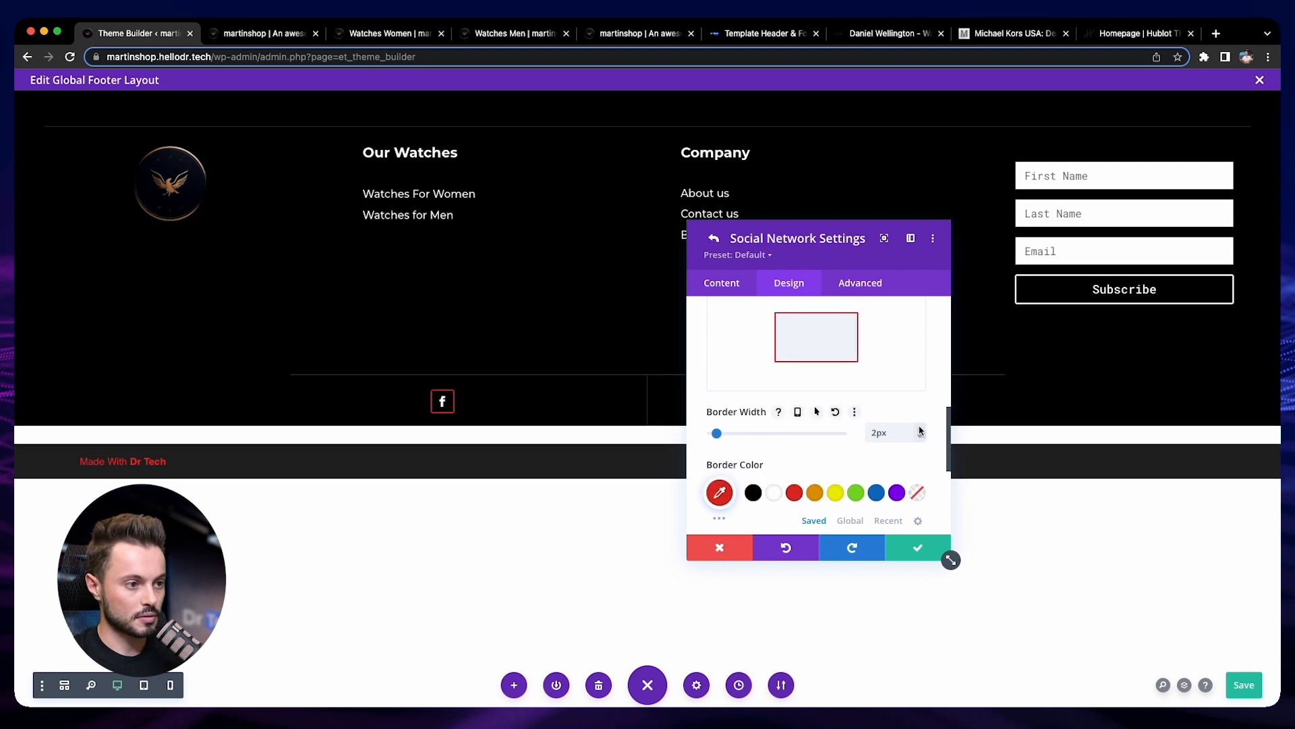
{"action": "left_click", "coordinate": [266, 33]}
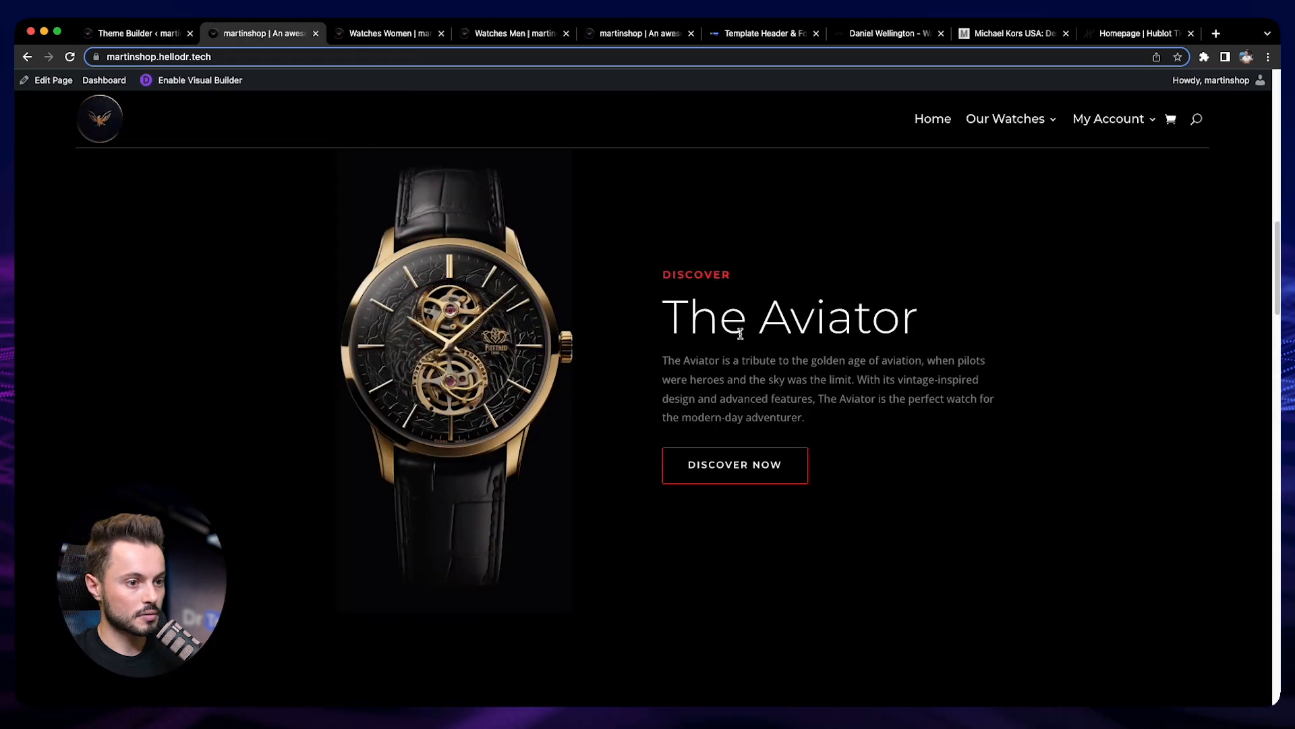
{"action": "left_click", "coordinate": [161, 33]}
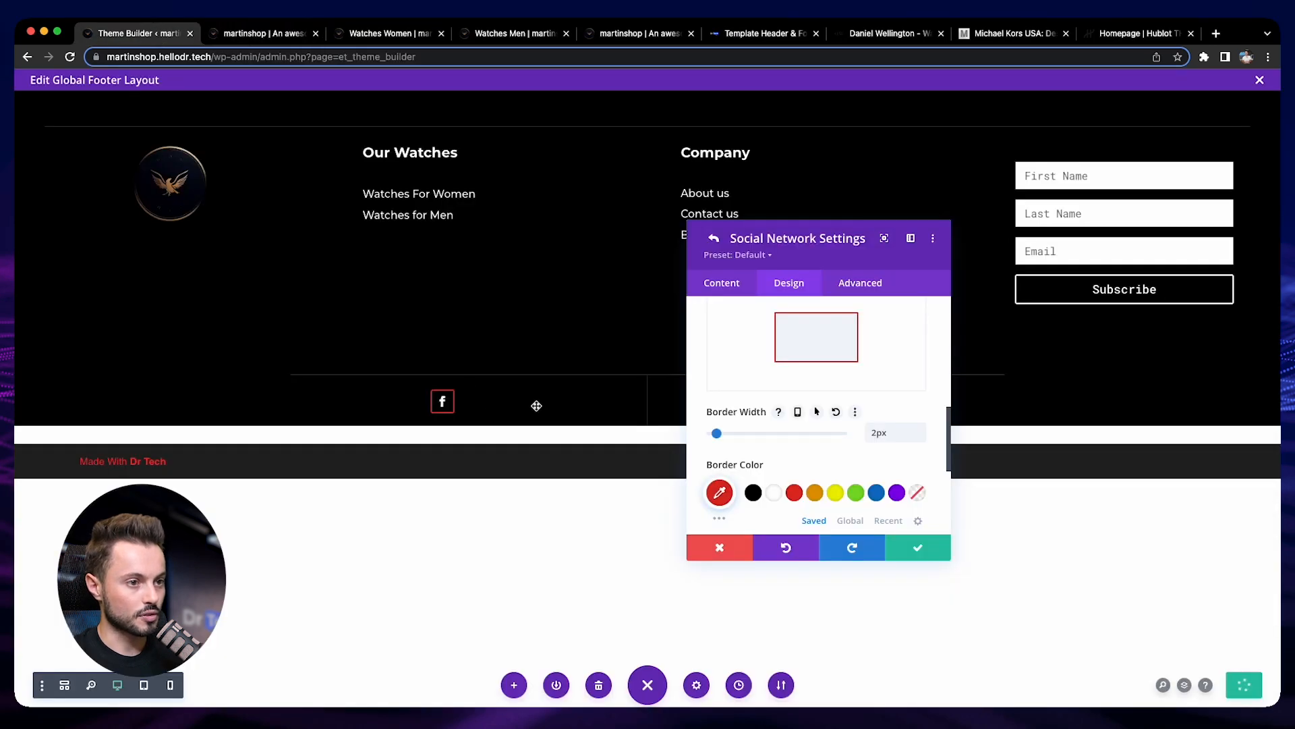
{"action": "scroll", "coordinate": [830, 405], "scroll_direction": "up", "scroll_amount": 2}
{"action": "left_click", "coordinate": [712, 238]}
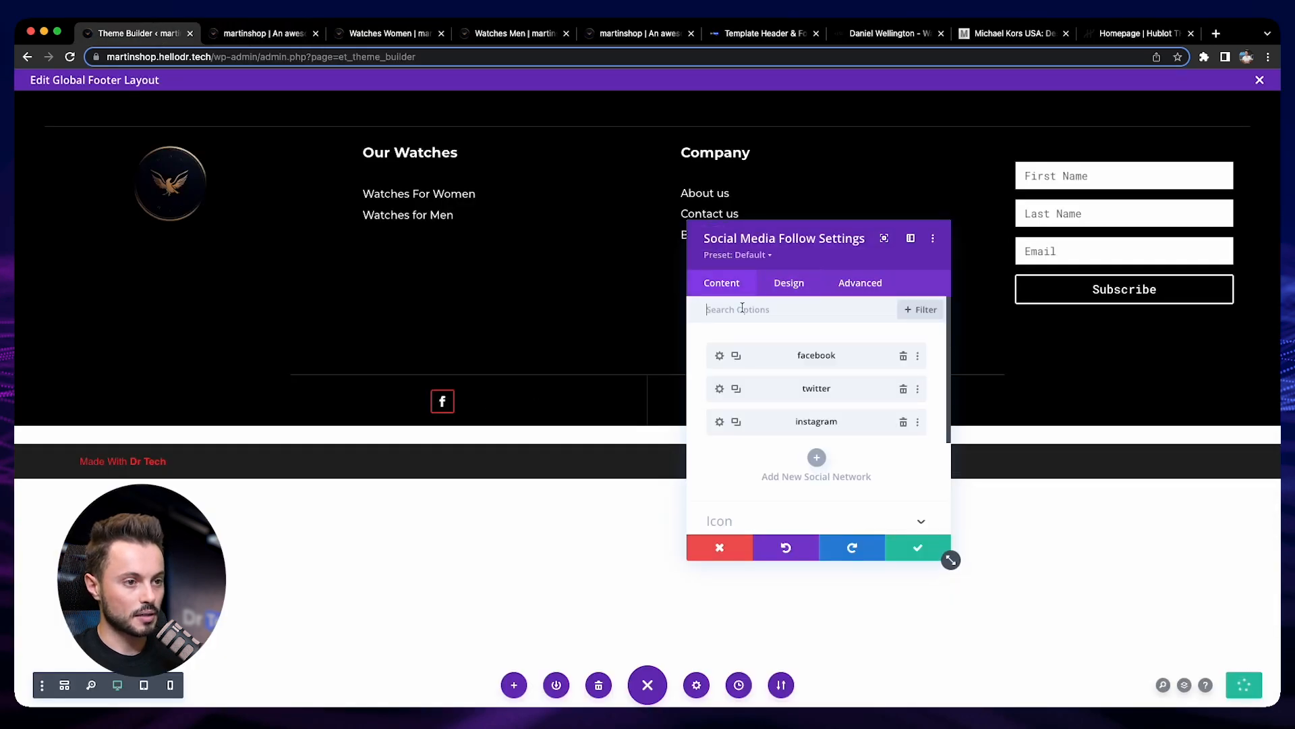
Step: Copy the Facebook network's item styles onto the Twitter and Instagram networks and save the social media module's settings
{"action": "right_click", "coordinate": [803, 358]}
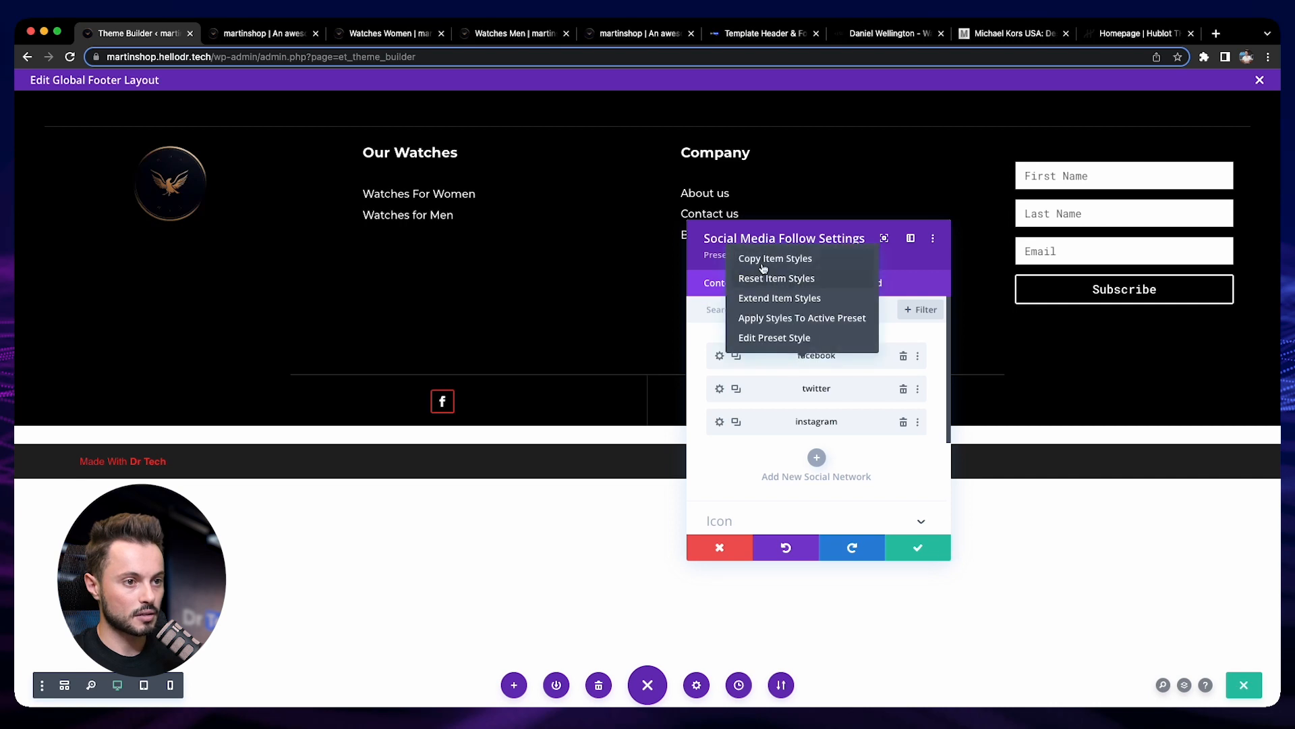
{"action": "right_click", "coordinate": [830, 396]}
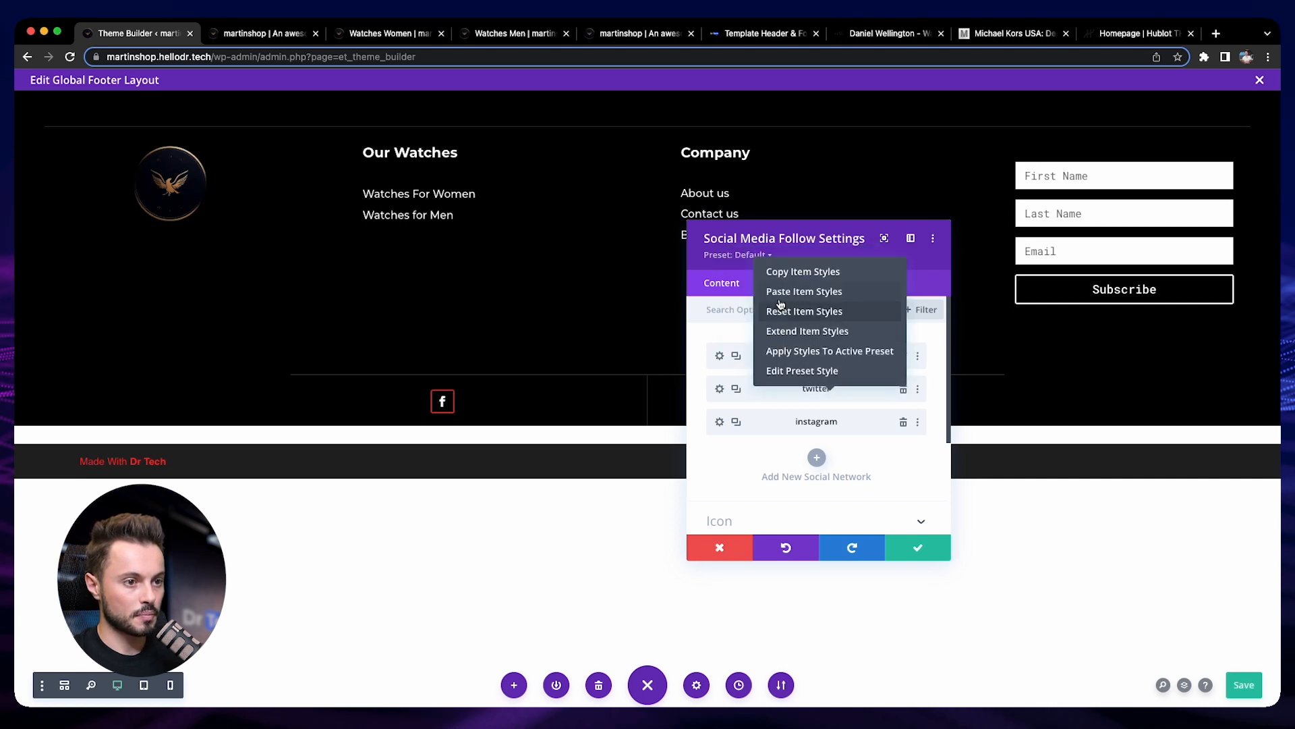
{"action": "left_click", "coordinate": [809, 289]}
{"action": "right_click", "coordinate": [835, 432]}
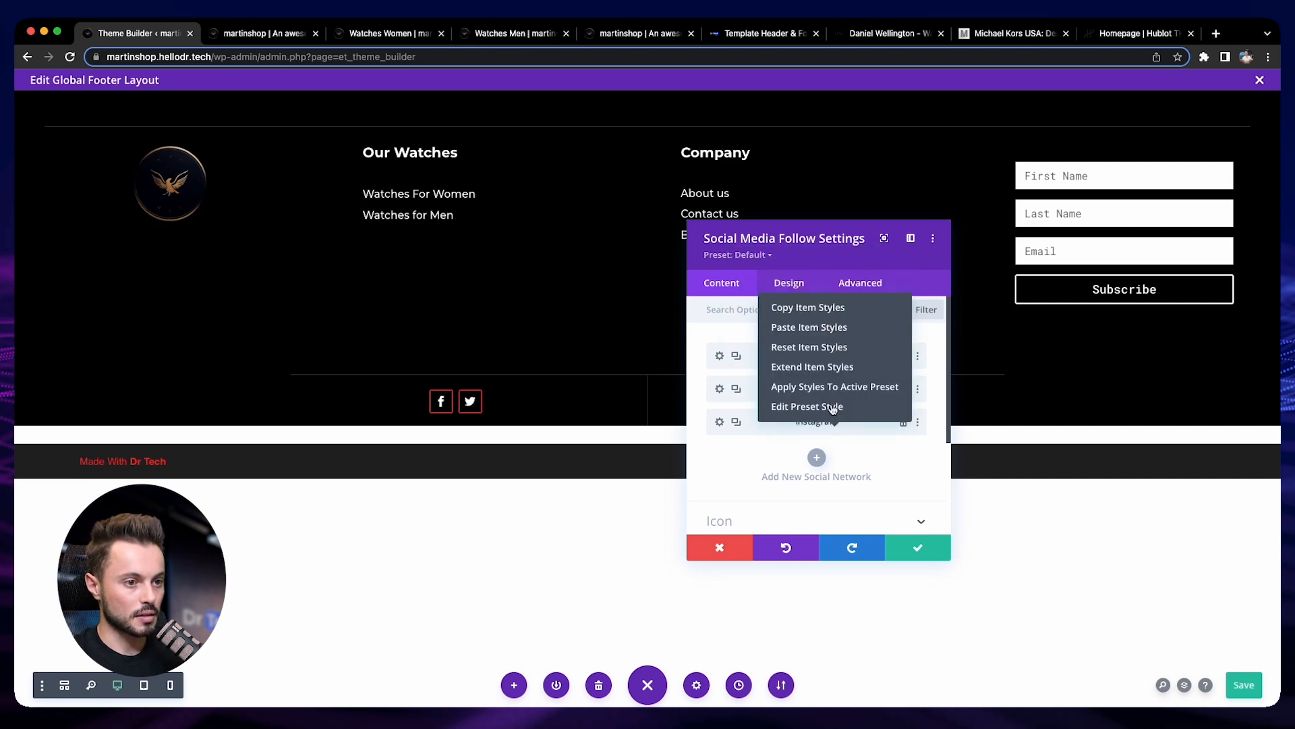
{"action": "left_click", "coordinate": [810, 330]}
{"action": "left_click_drag", "start_coordinate": [826, 234], "coordinate": [252, 209]}
{"action": "left_click", "coordinate": [373, 532]}
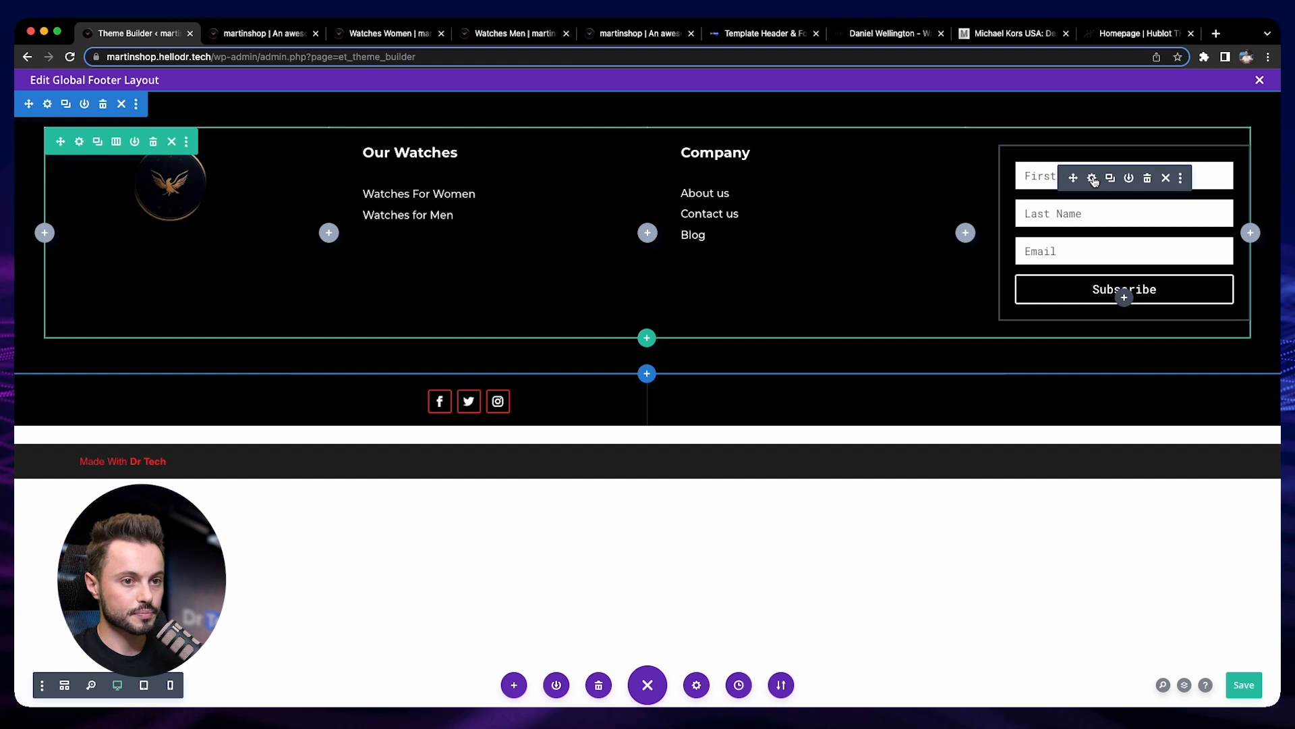
Step: Set the Subscribe button's border color to red in the email opt-in module's design and save the module
{"action": "left_click", "coordinate": [1093, 178]}
{"action": "left_click", "coordinate": [217, 260]}
{"action": "scroll", "coordinate": [169, 392], "scroll_direction": "down", "scroll_amount": 2}
{"action": "scroll", "coordinate": [177, 395], "scroll_direction": "up", "scroll_amount": 1}
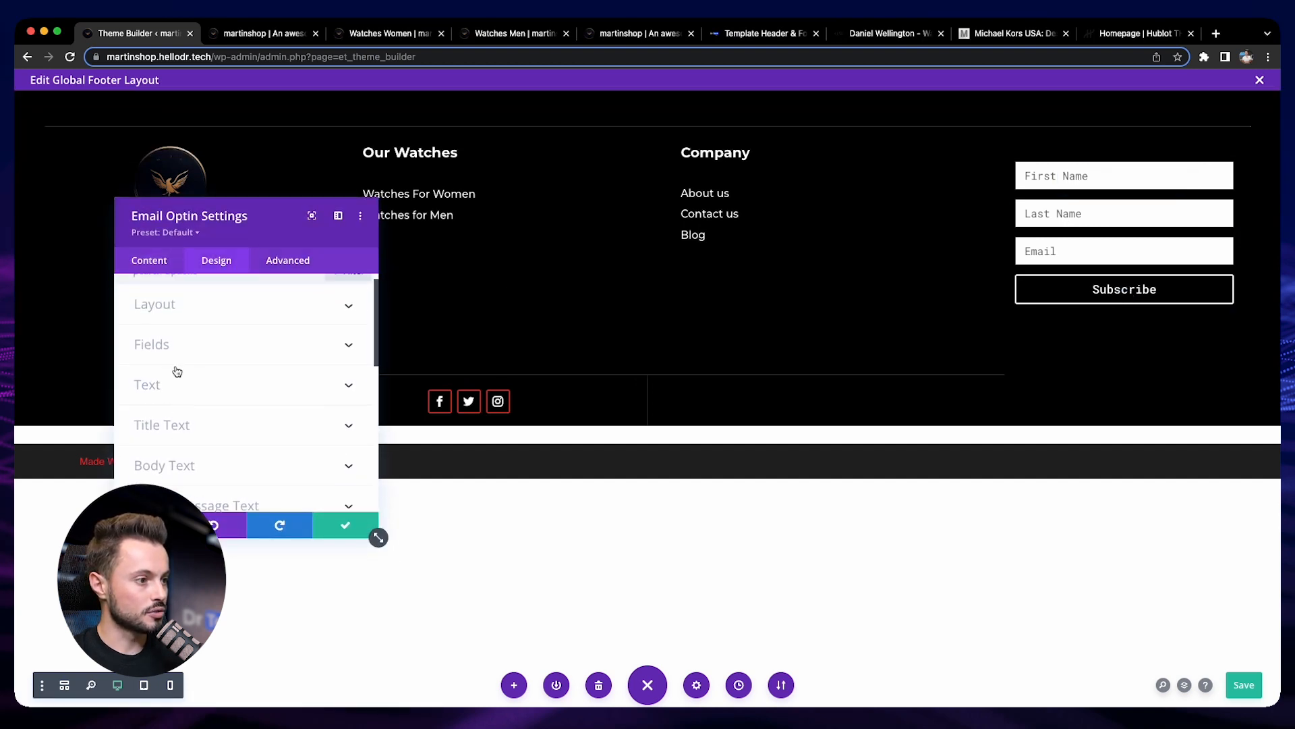
{"action": "scroll", "coordinate": [178, 375], "scroll_direction": "down", "scroll_amount": 2}
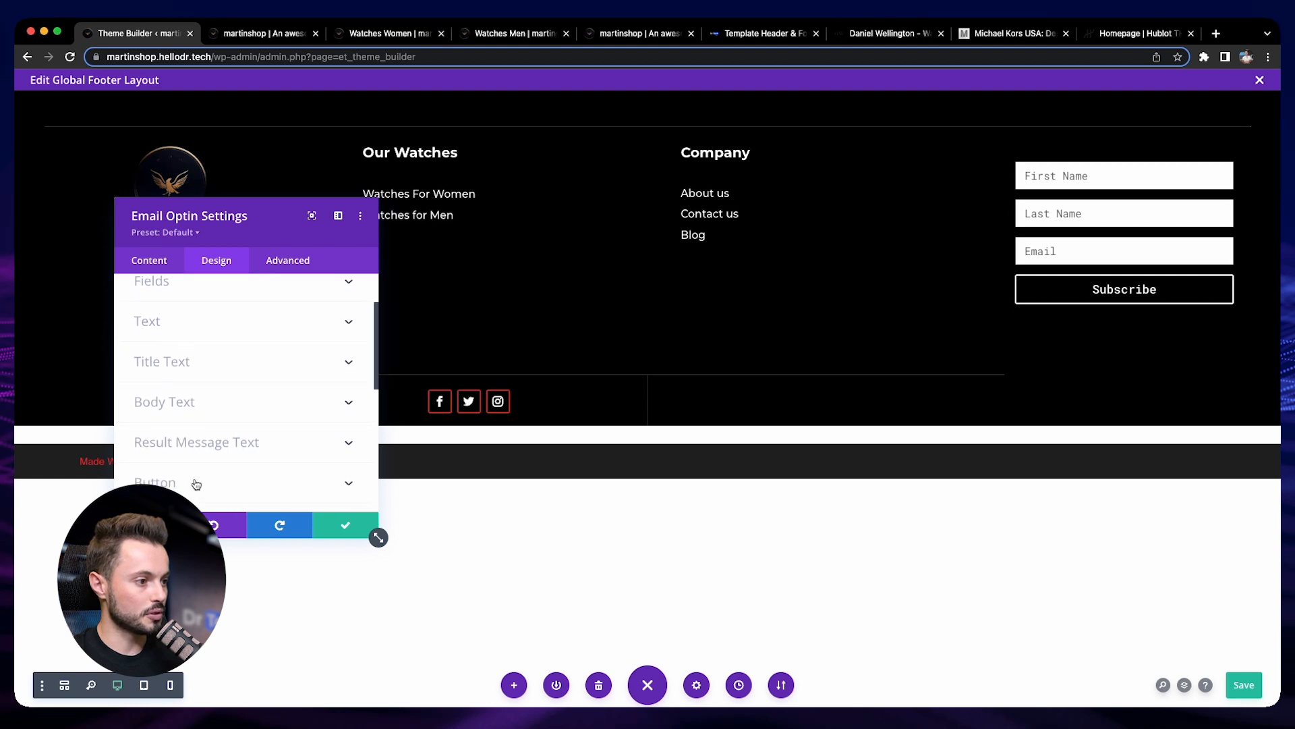
{"action": "left_click", "coordinate": [195, 484]}
{"action": "scroll", "coordinate": [135, 424], "scroll_direction": "down", "scroll_amount": 3}
{"action": "scroll", "coordinate": [138, 424], "scroll_direction": "down", "scroll_amount": 2}
{"action": "scroll", "coordinate": [247, 473], "scroll_direction": "down", "scroll_amount": 1}
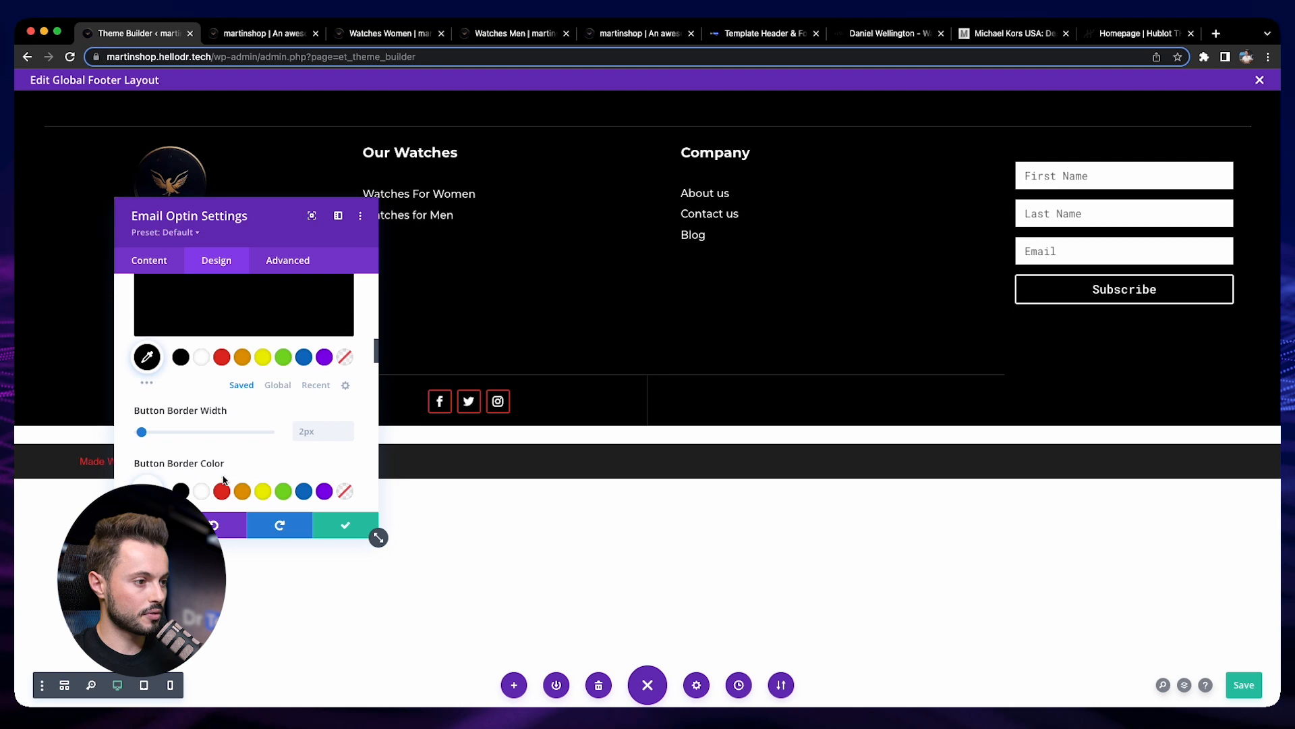
{"action": "left_click", "coordinate": [222, 490]}
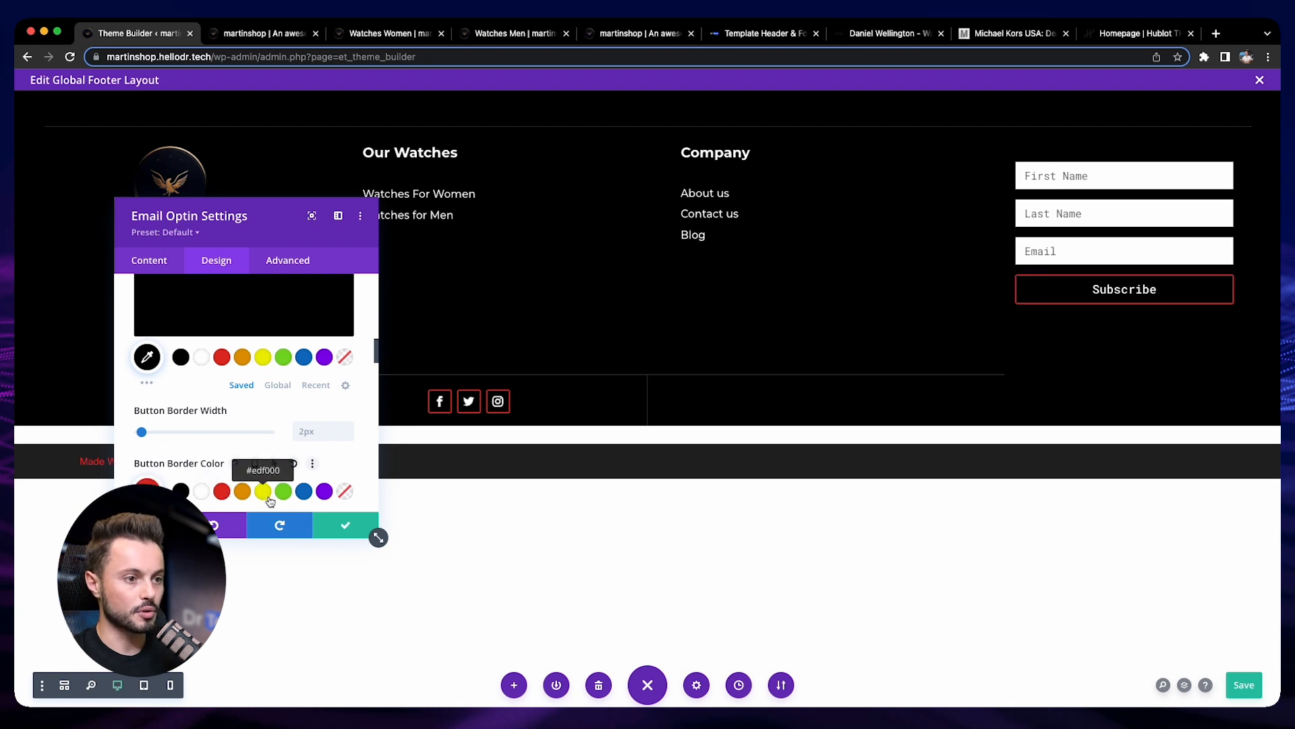
{"action": "left_click", "coordinate": [341, 525]}
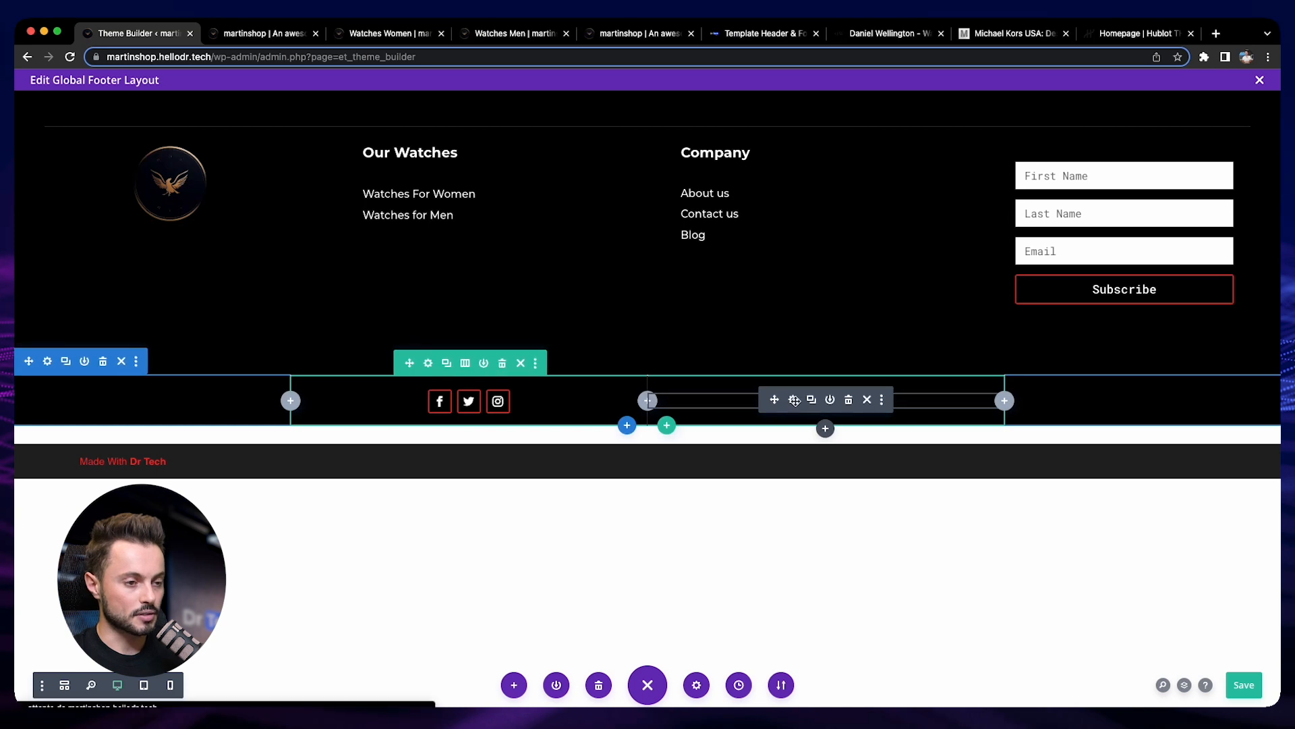
Step: Make the footer's copyright text white, set its font to Montserrat, and save the text settings
{"action": "left_click", "coordinate": [794, 400]}
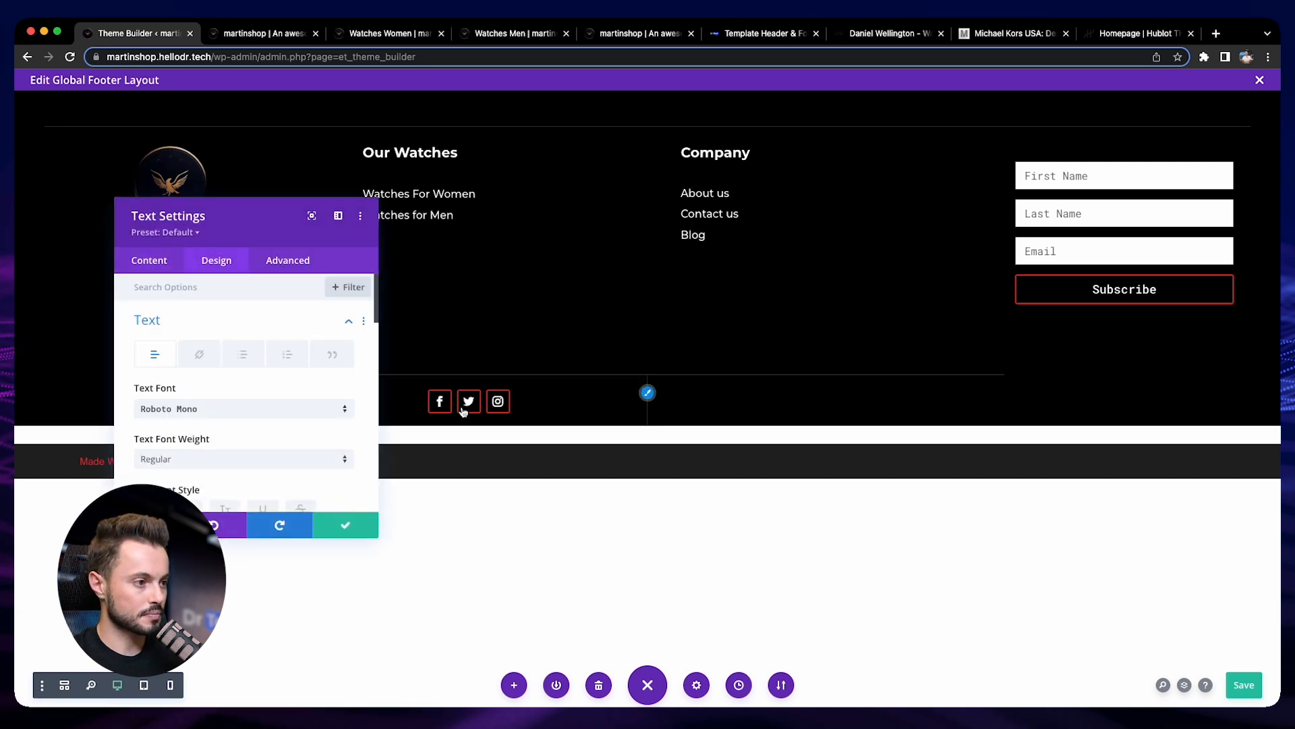
{"action": "scroll", "coordinate": [155, 426], "scroll_direction": "down", "scroll_amount": 3}
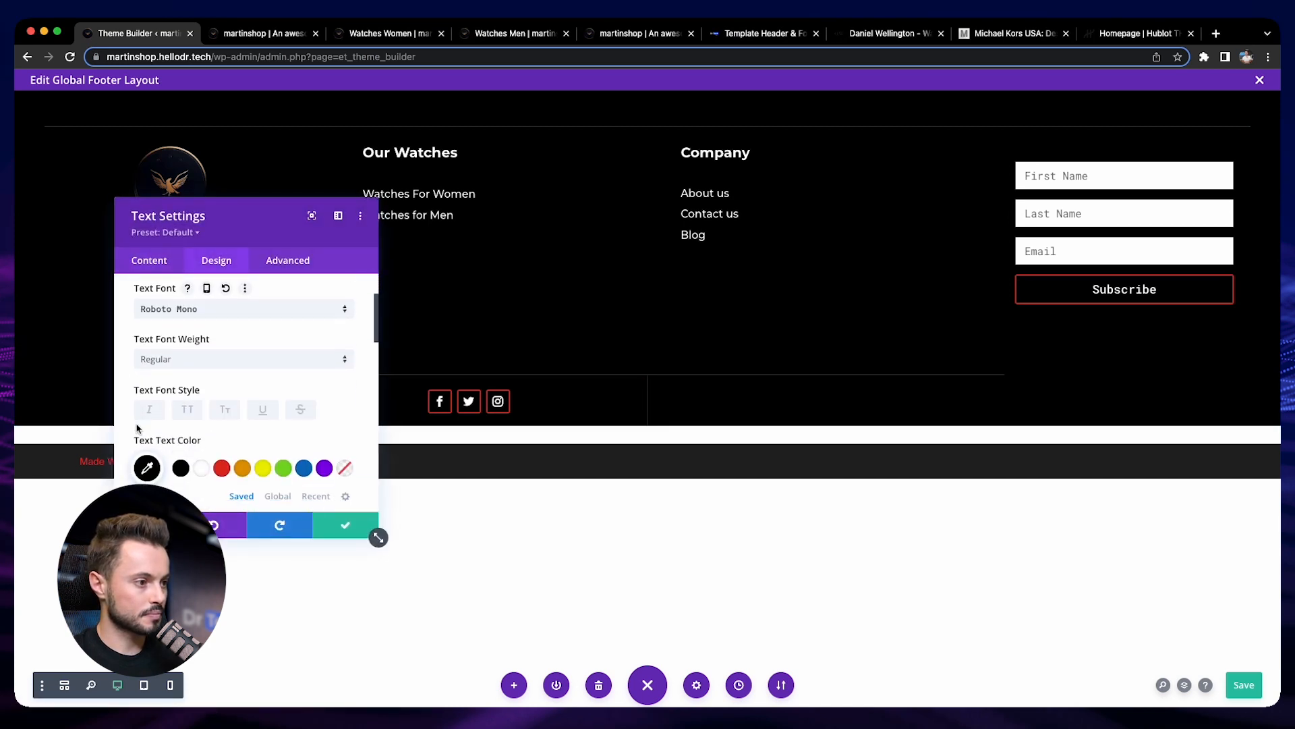
{"action": "left_click", "coordinate": [202, 465]}
{"action": "left_click", "coordinate": [201, 308]}
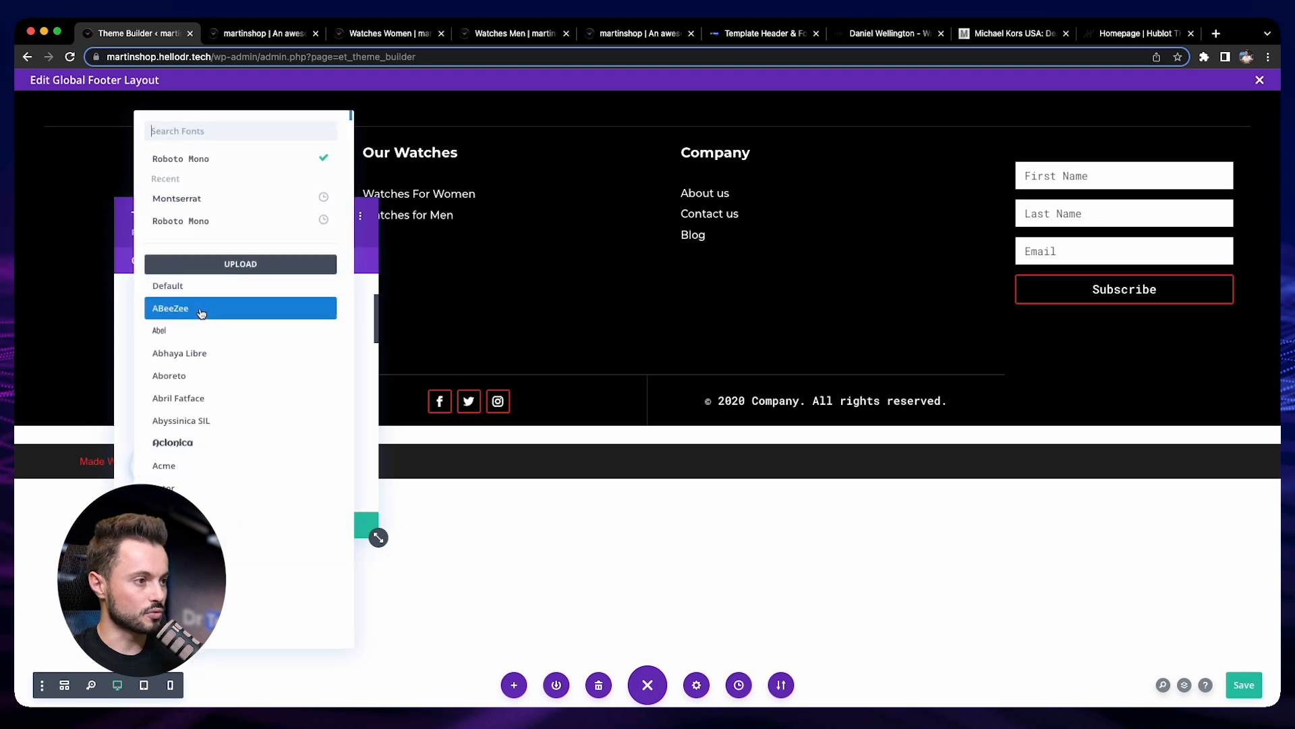
{"action": "left_click", "coordinate": [182, 198]}
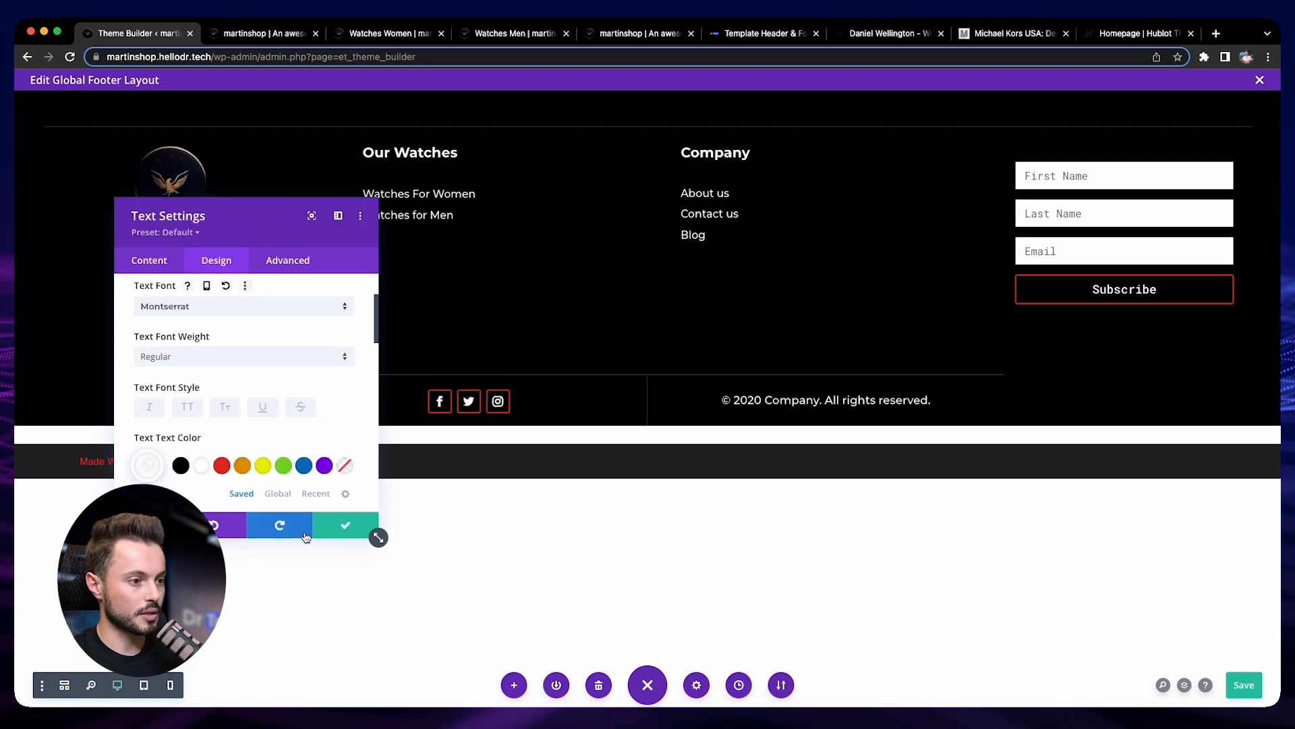
{"action": "left_click", "coordinate": [343, 526]}
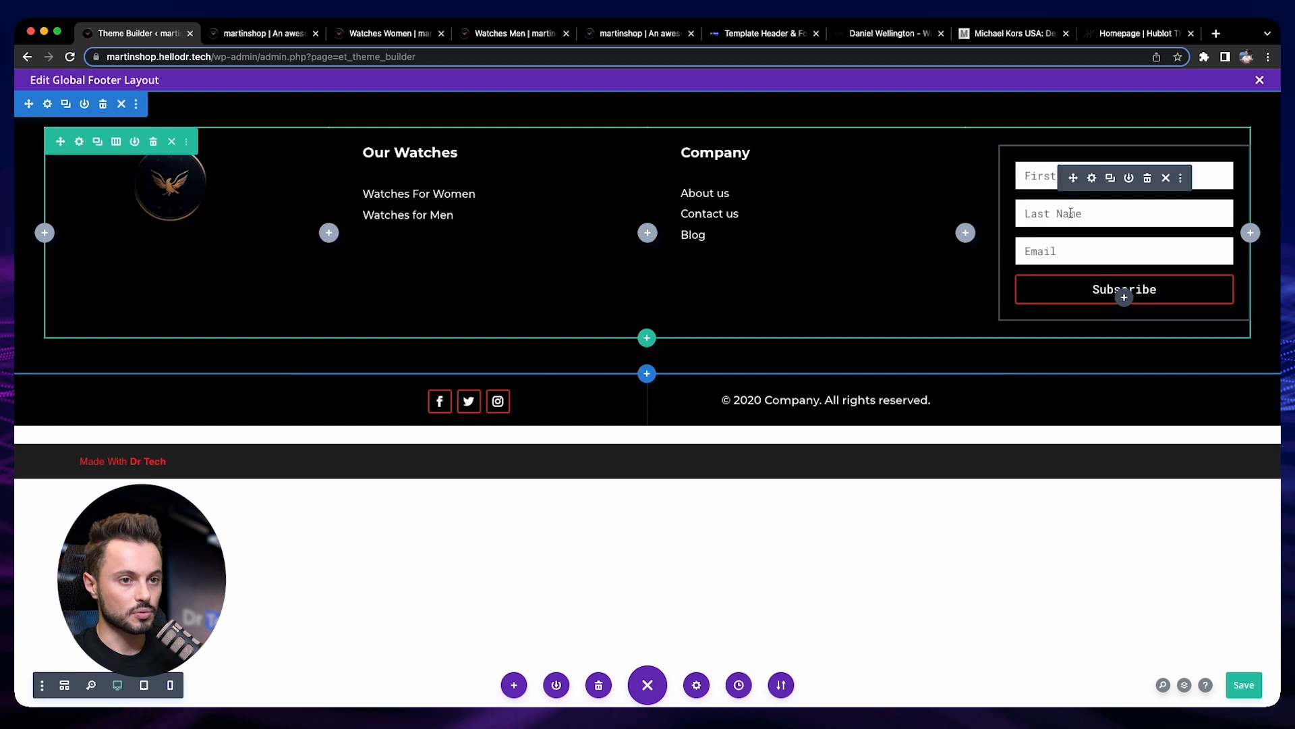
Step: Set the font of the email opt-in form's input fields to Montserrat
{"action": "left_click", "coordinate": [1092, 178]}
{"action": "left_click", "coordinate": [217, 260]}
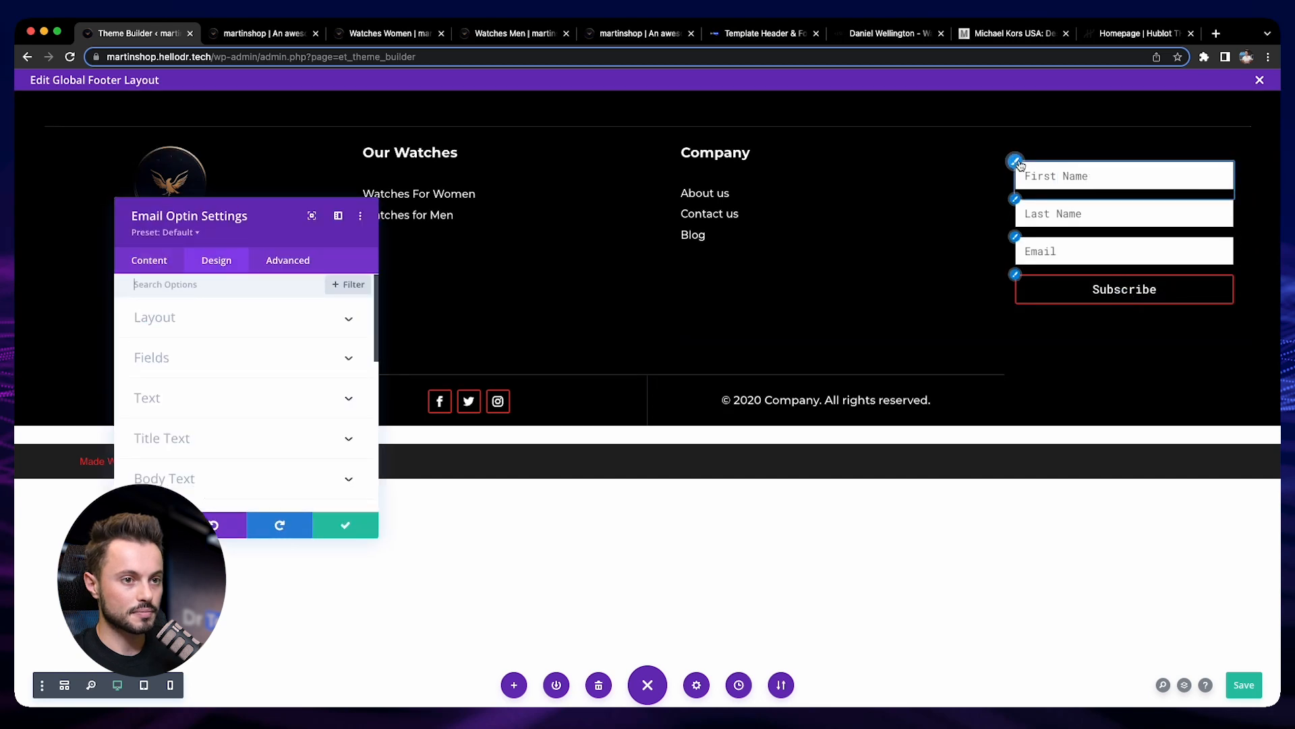
{"action": "left_click", "coordinate": [155, 292]}
{"action": "scroll", "coordinate": [155, 379], "scroll_direction": "down", "scroll_amount": 5}
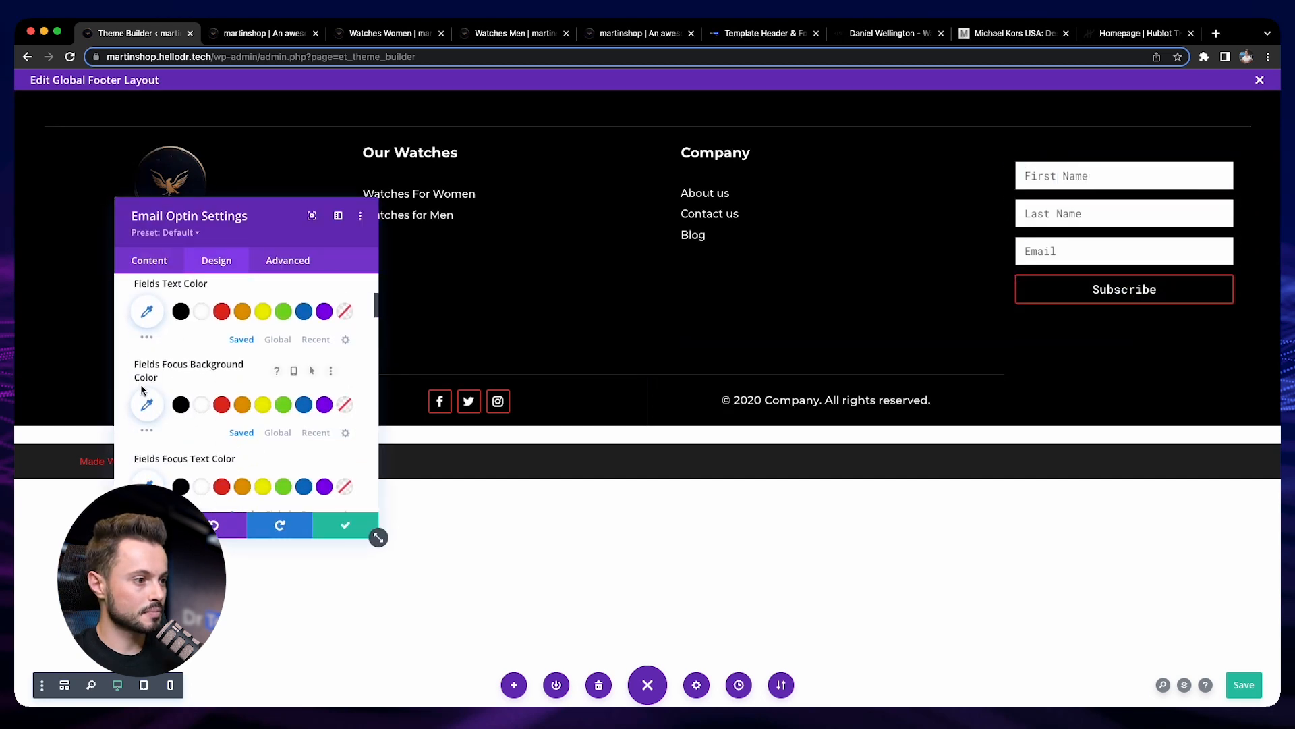
{"action": "scroll", "coordinate": [145, 395], "scroll_direction": "down", "scroll_amount": 5}
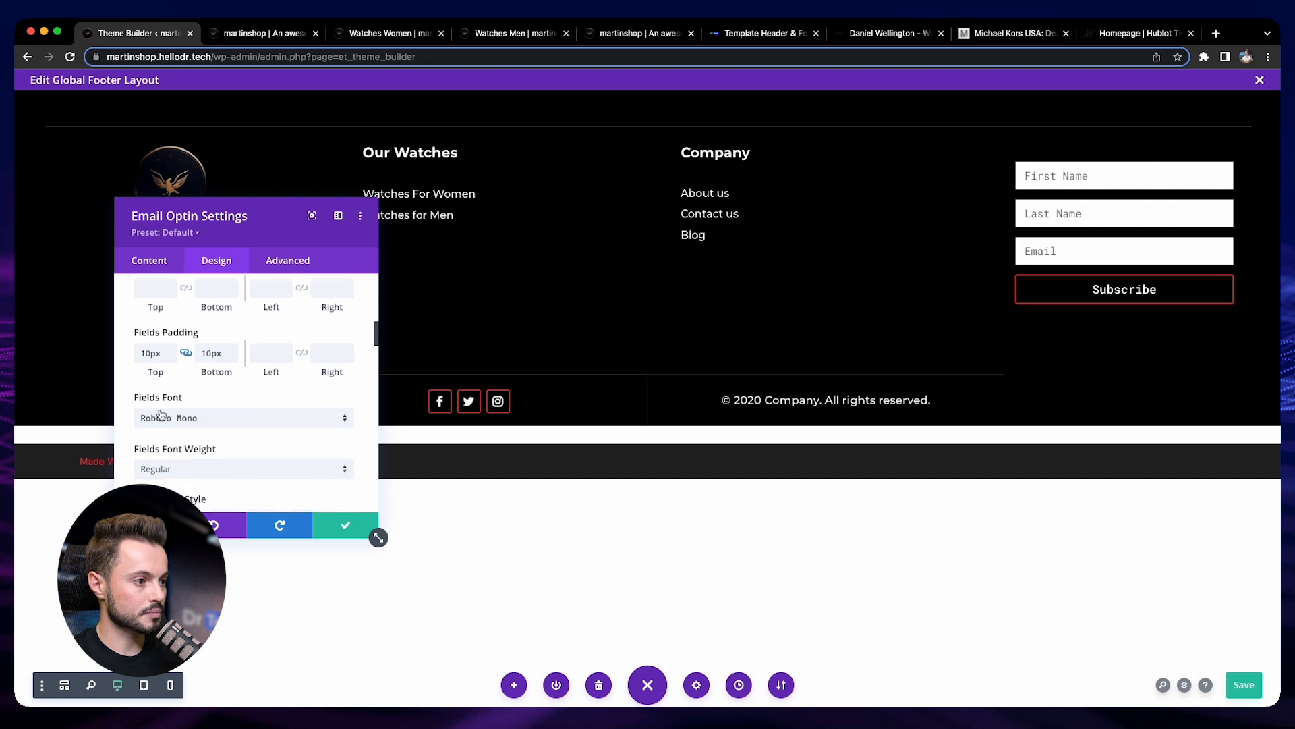
{"action": "left_click", "coordinate": [166, 417]}
{"action": "left_click", "coordinate": [199, 196]}
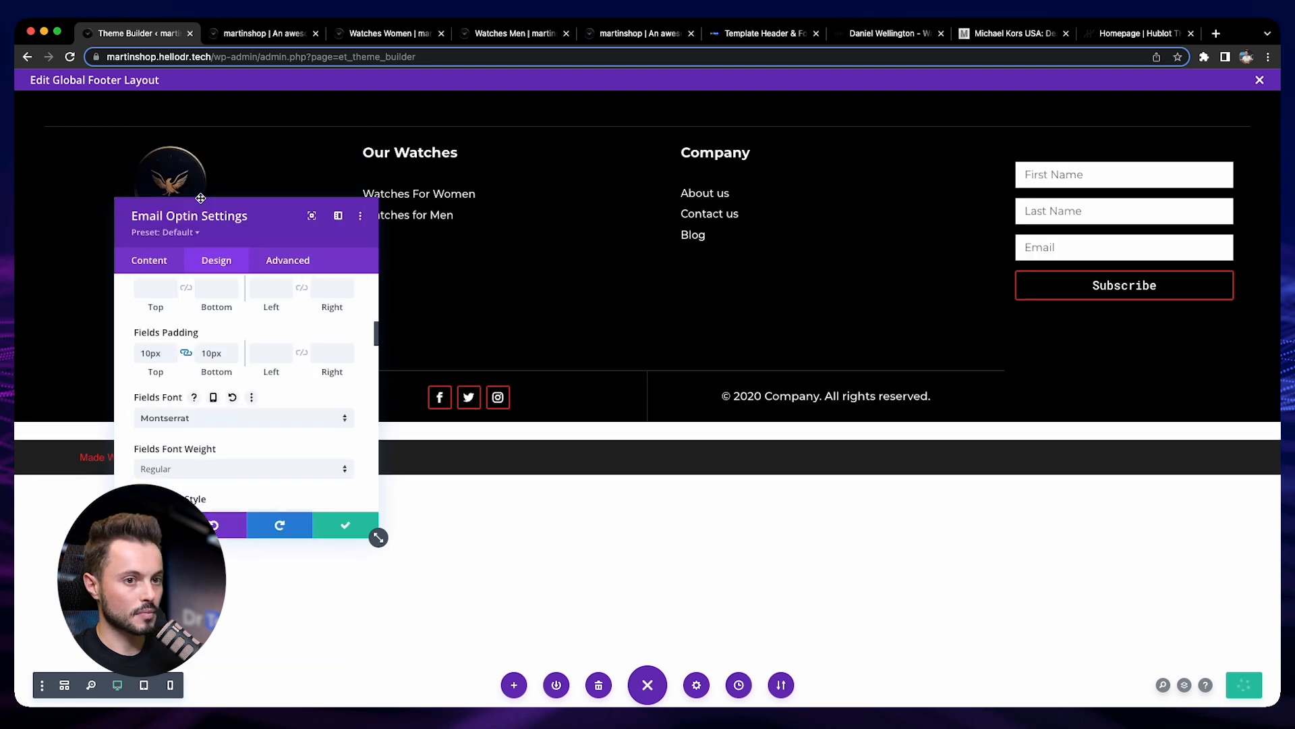
Step: Set the Subscribe button's font to Montserrat and save the email opt-in module's settings
{"action": "left_click", "coordinate": [1015, 273]}
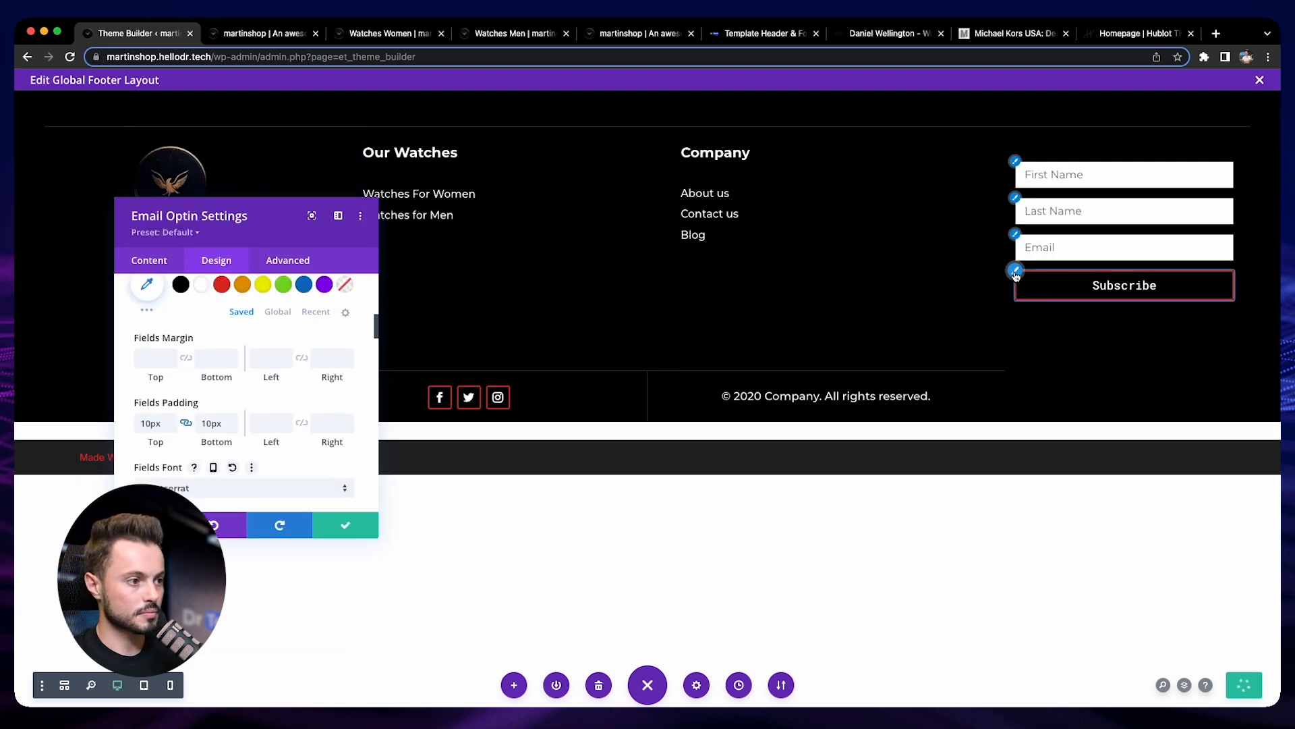
{"action": "scroll", "coordinate": [138, 418], "scroll_direction": "down", "scroll_amount": 5}
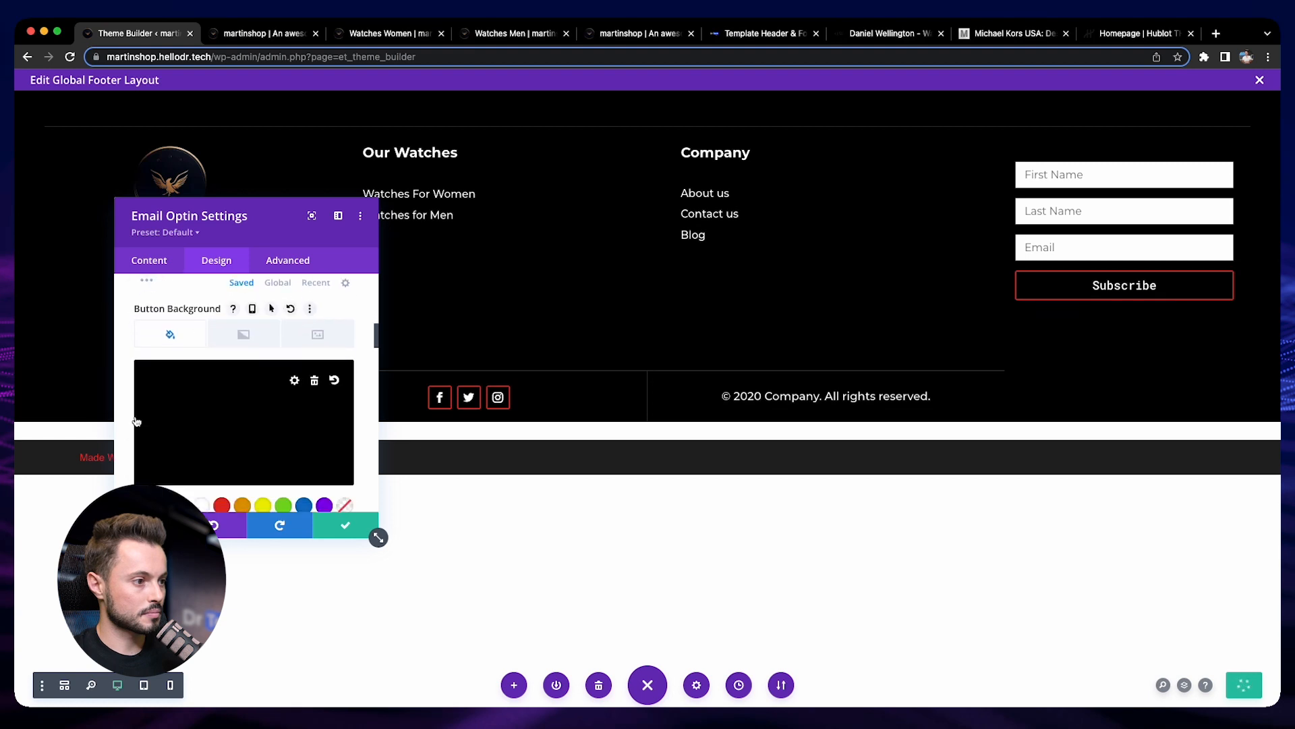
{"action": "scroll", "coordinate": [138, 422], "scroll_direction": "down", "scroll_amount": 8}
{"action": "left_click", "coordinate": [162, 430]}
{"action": "left_click", "coordinate": [203, 196]}
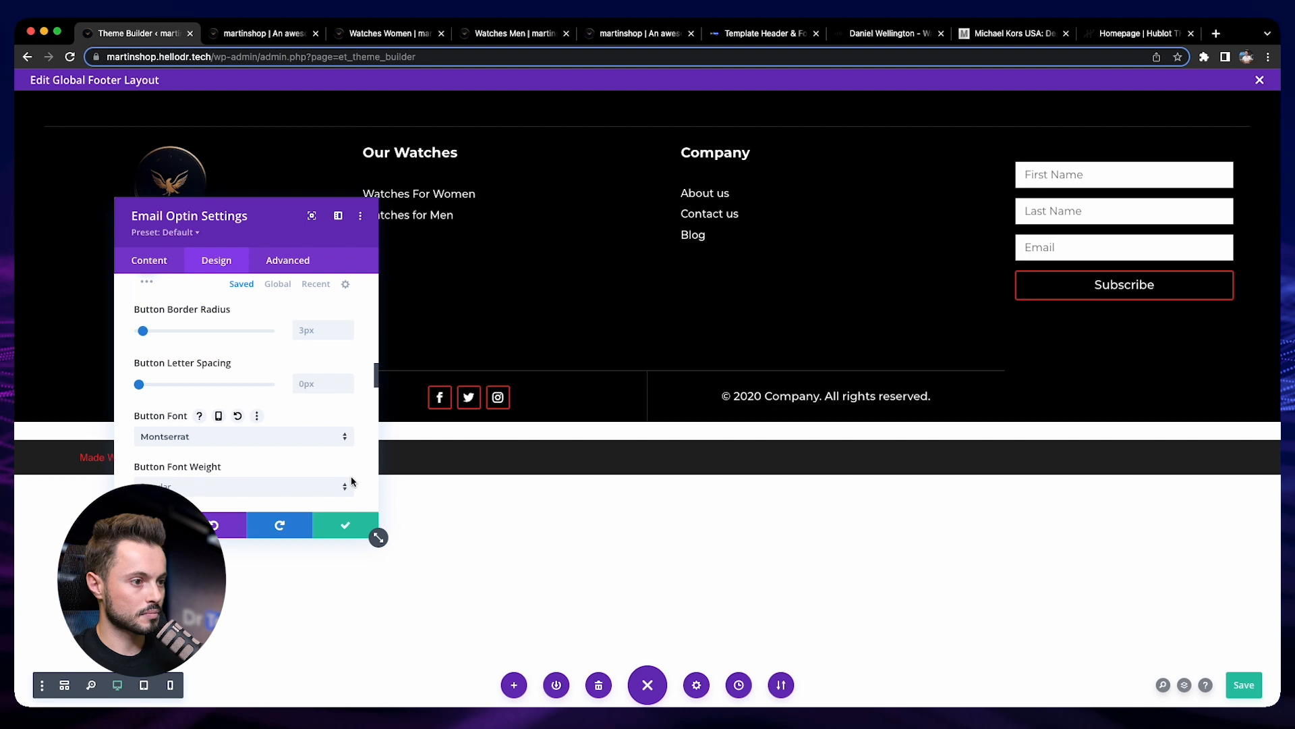
{"action": "left_click", "coordinate": [336, 526]}
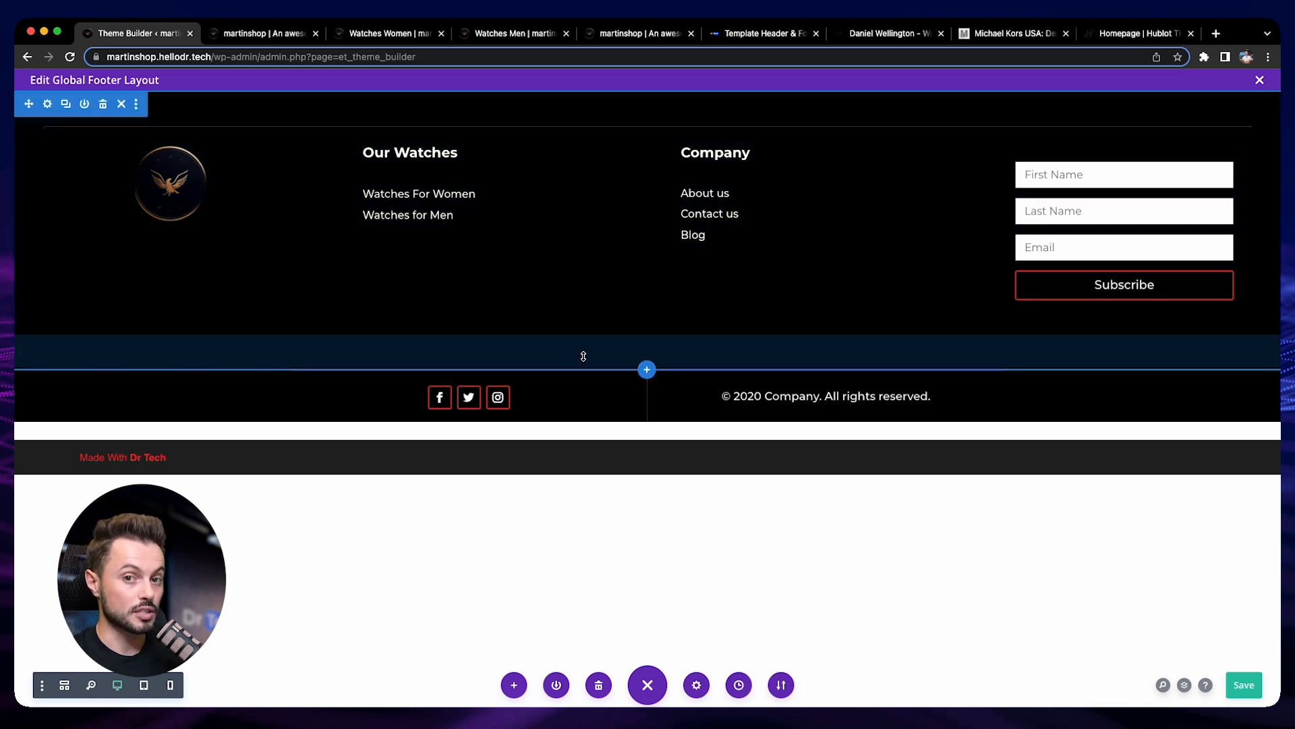
Step: Set the bottom padding of the footer section with the logo and link columns to 0px and save the section settings
{"action": "left_click", "coordinate": [47, 103]}
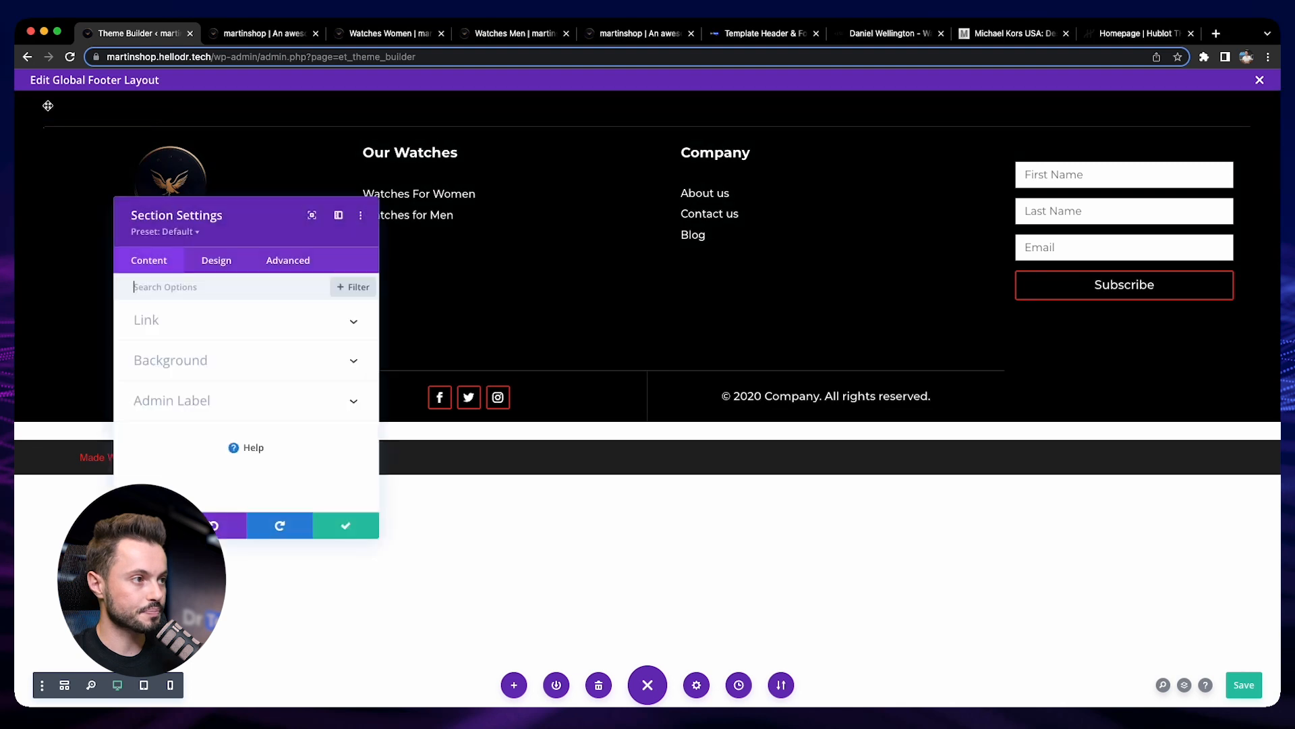
{"action": "left_click", "coordinate": [206, 258]}
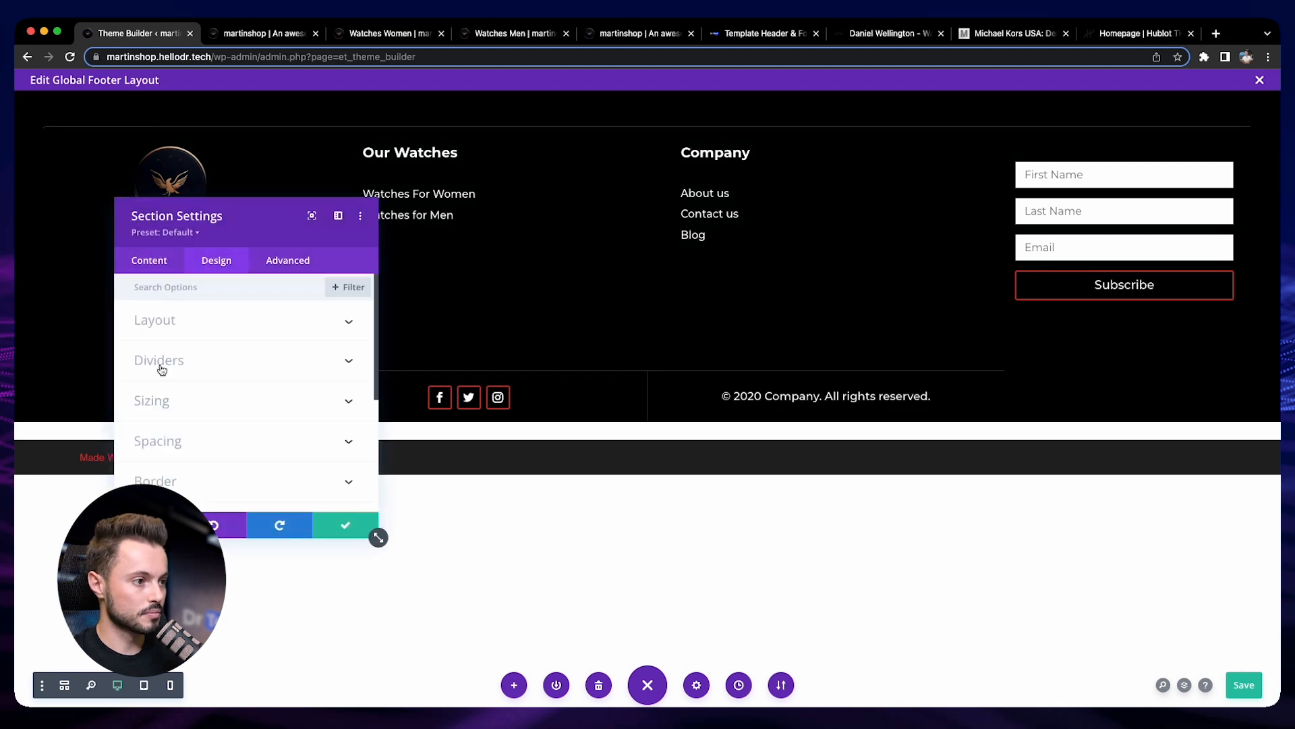
{"action": "left_click", "coordinate": [211, 436]}
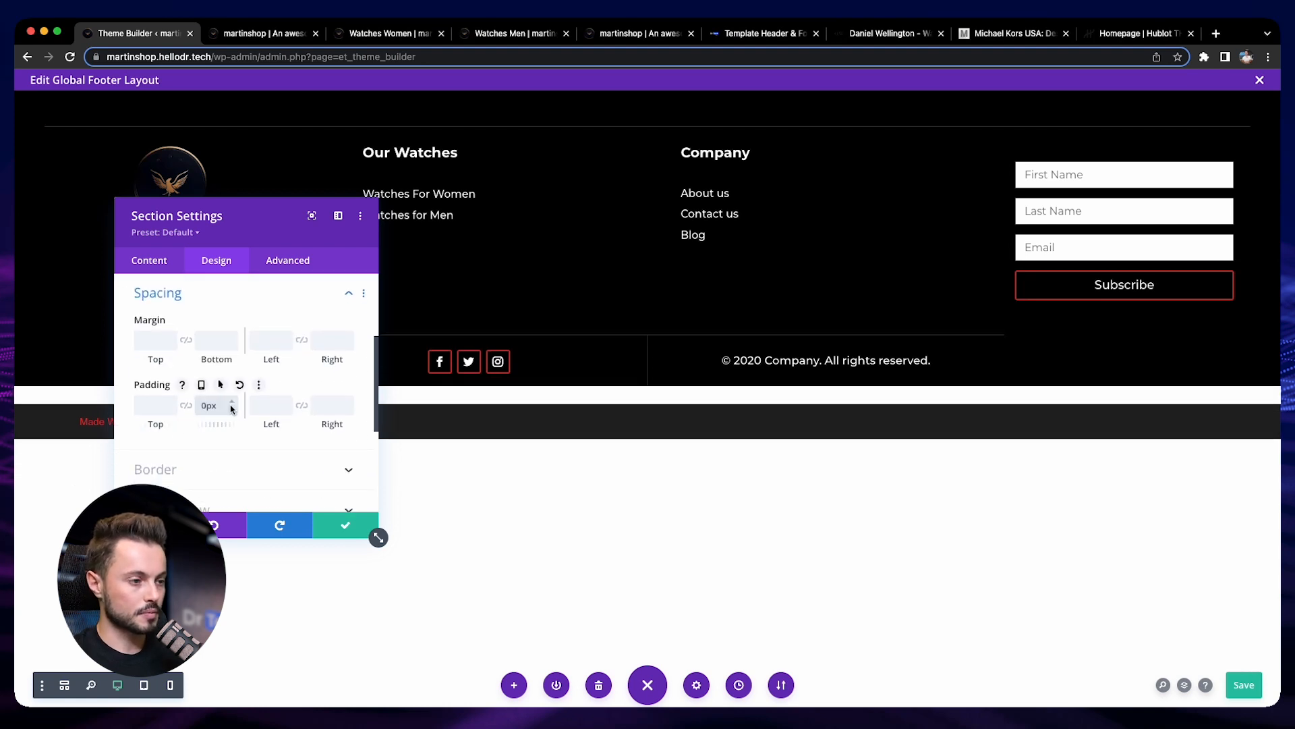
{"action": "left_click", "coordinate": [332, 532]}
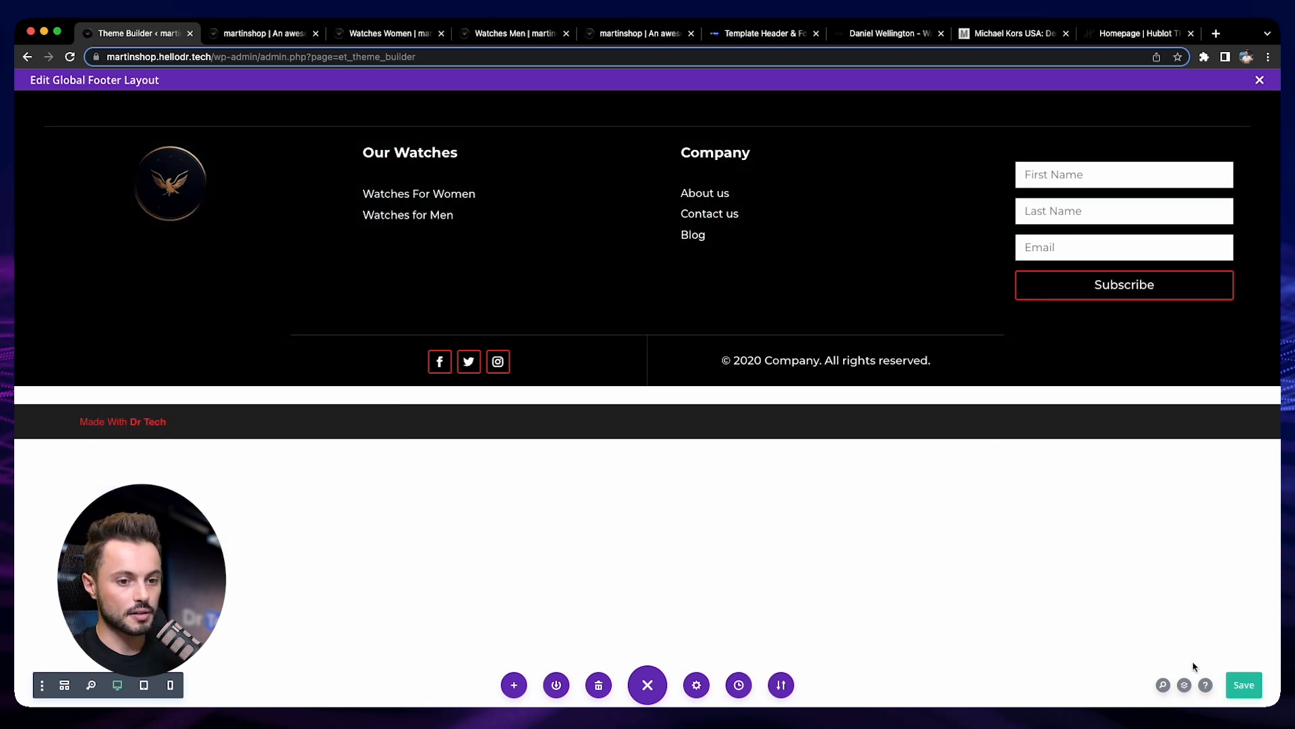
Step: Save the global footer layout and review the live homepage down to its footer
{"action": "left_click", "coordinate": [1245, 685]}
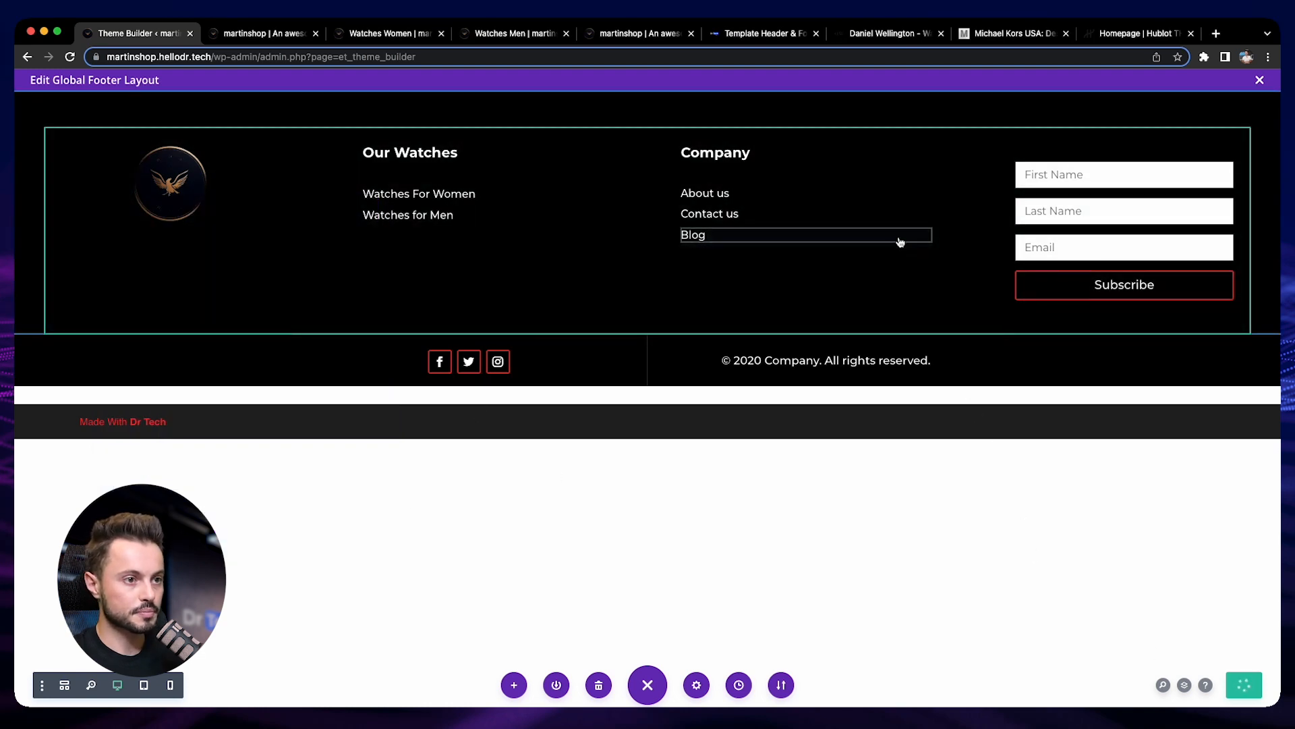
{"action": "left_click", "coordinate": [260, 35]}
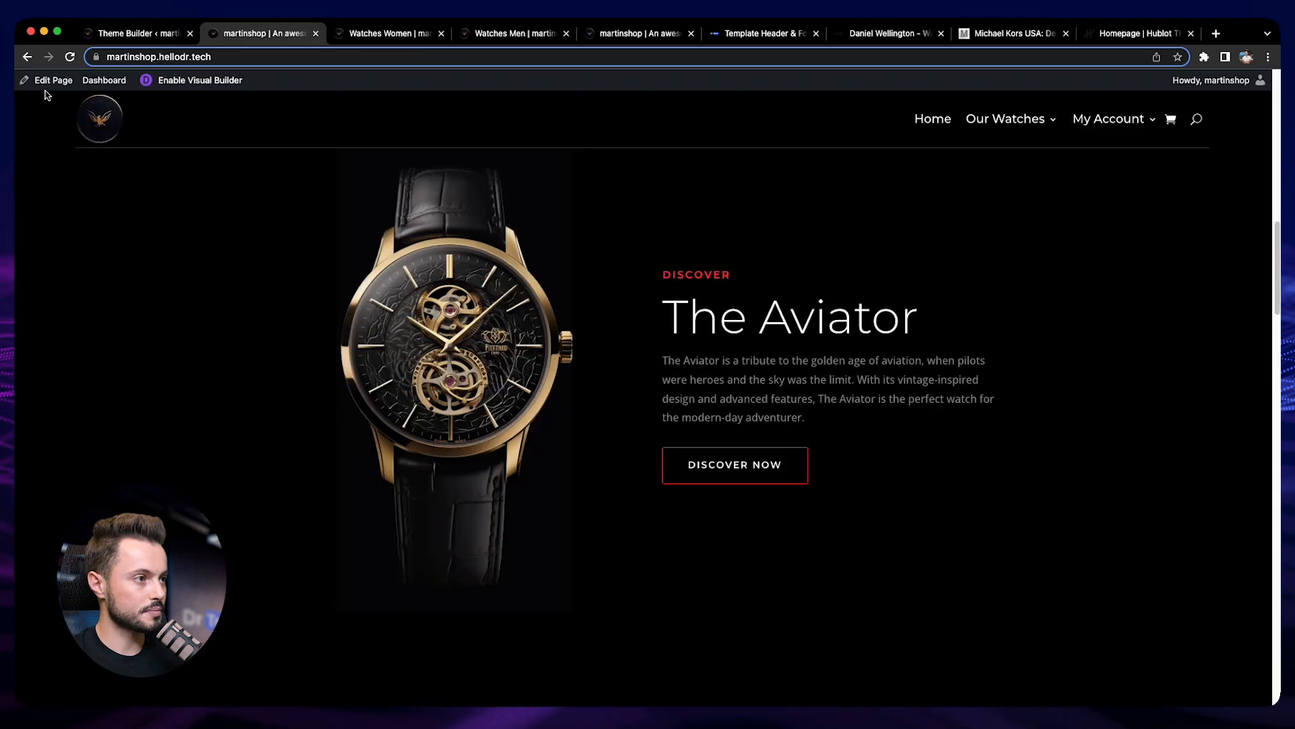
{"action": "scroll", "coordinate": [720, 583], "scroll_direction": "down", "scroll_amount": 20}
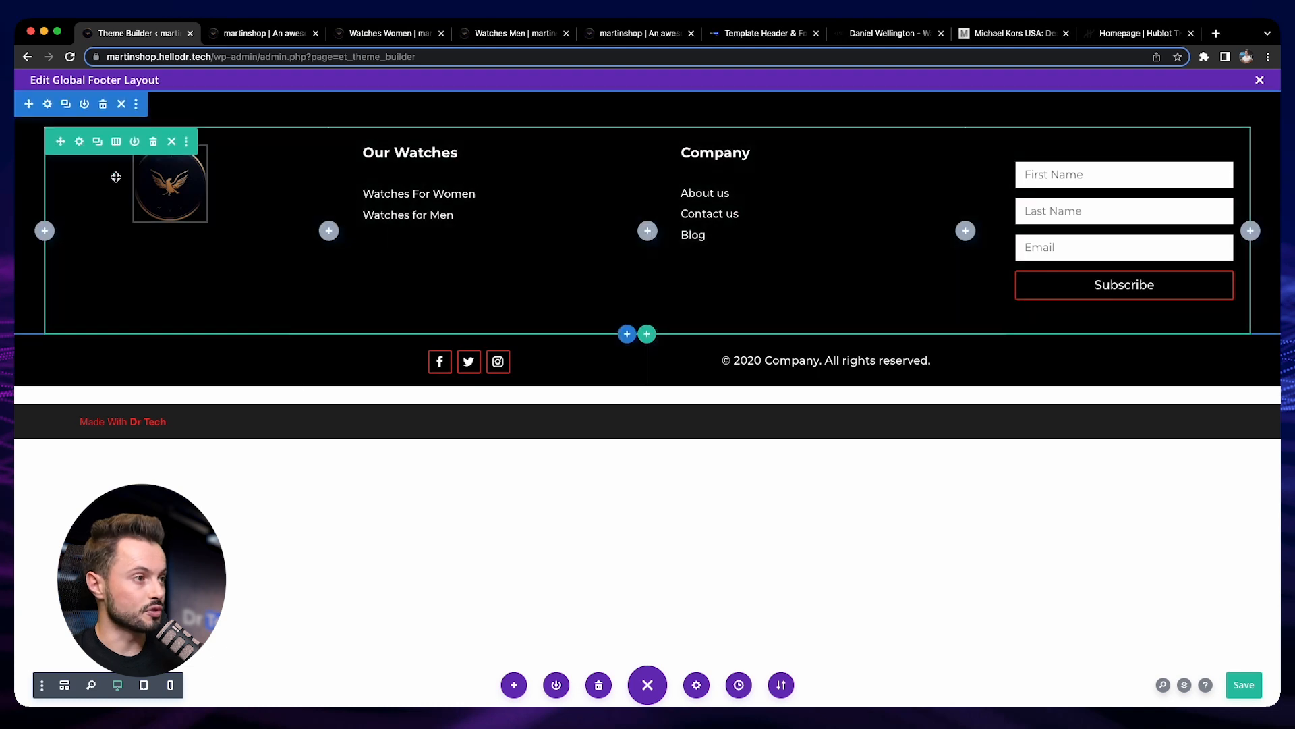
Step: Reduce the width of the footer row with the logo, links and subscribe form to 80% and save the row settings
{"action": "left_click", "coordinate": [80, 142]}
{"action": "left_click", "coordinate": [211, 265]}
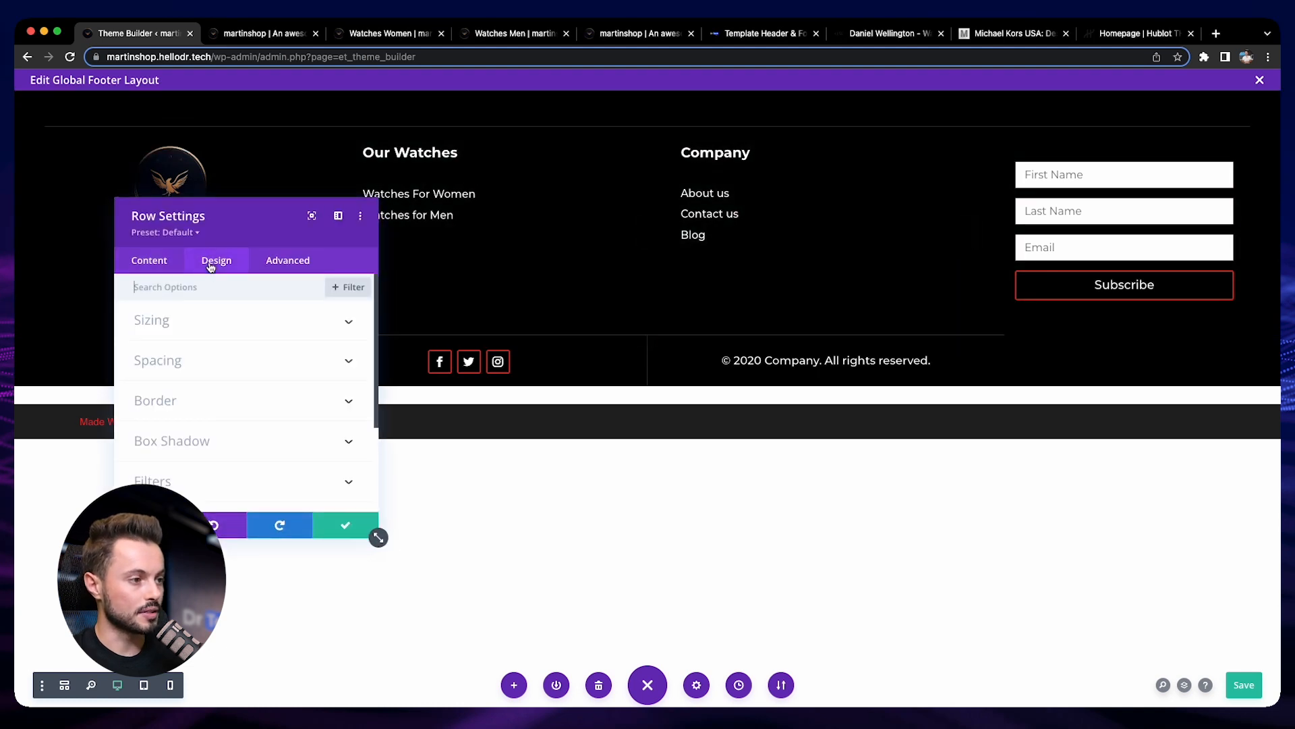
{"action": "left_click", "coordinate": [200, 325]}
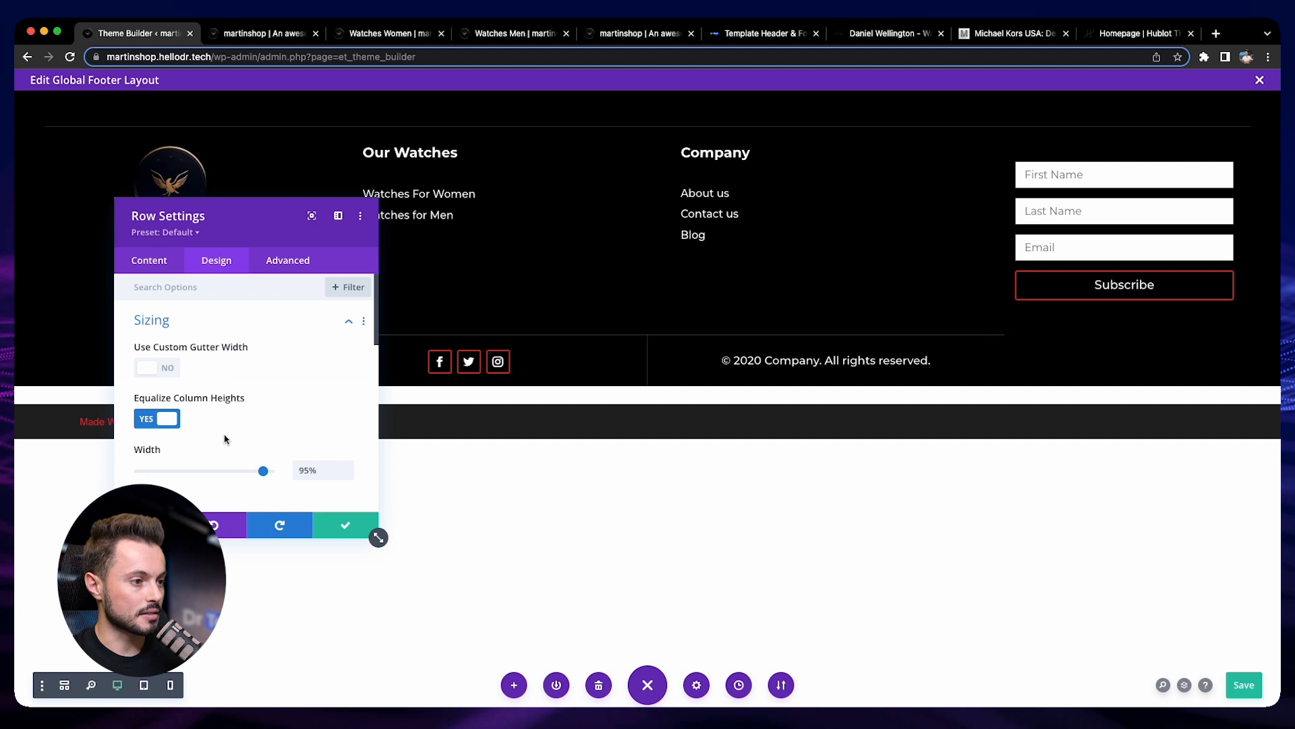
{"action": "scroll", "coordinate": [284, 442], "scroll_direction": "down", "scroll_amount": 1}
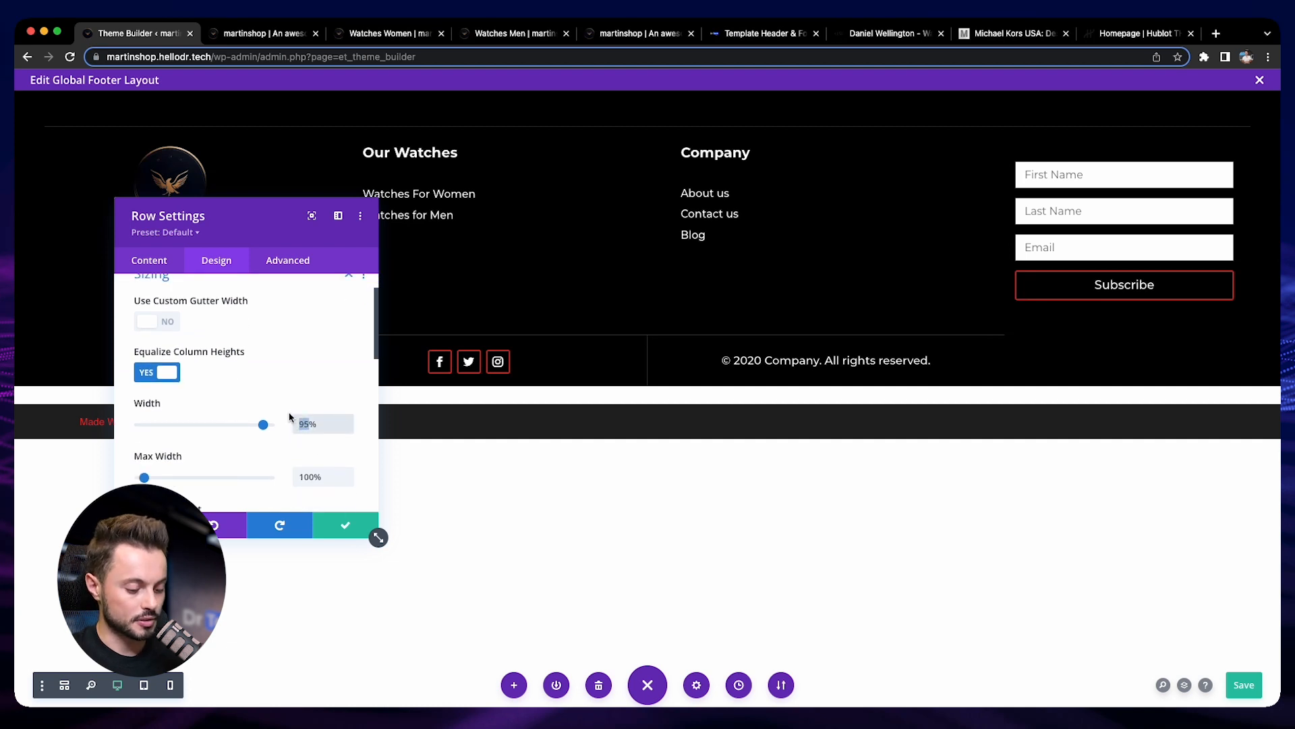
{"action": "left_click_drag", "start_coordinate": [263, 424], "coordinate": [244, 425]}
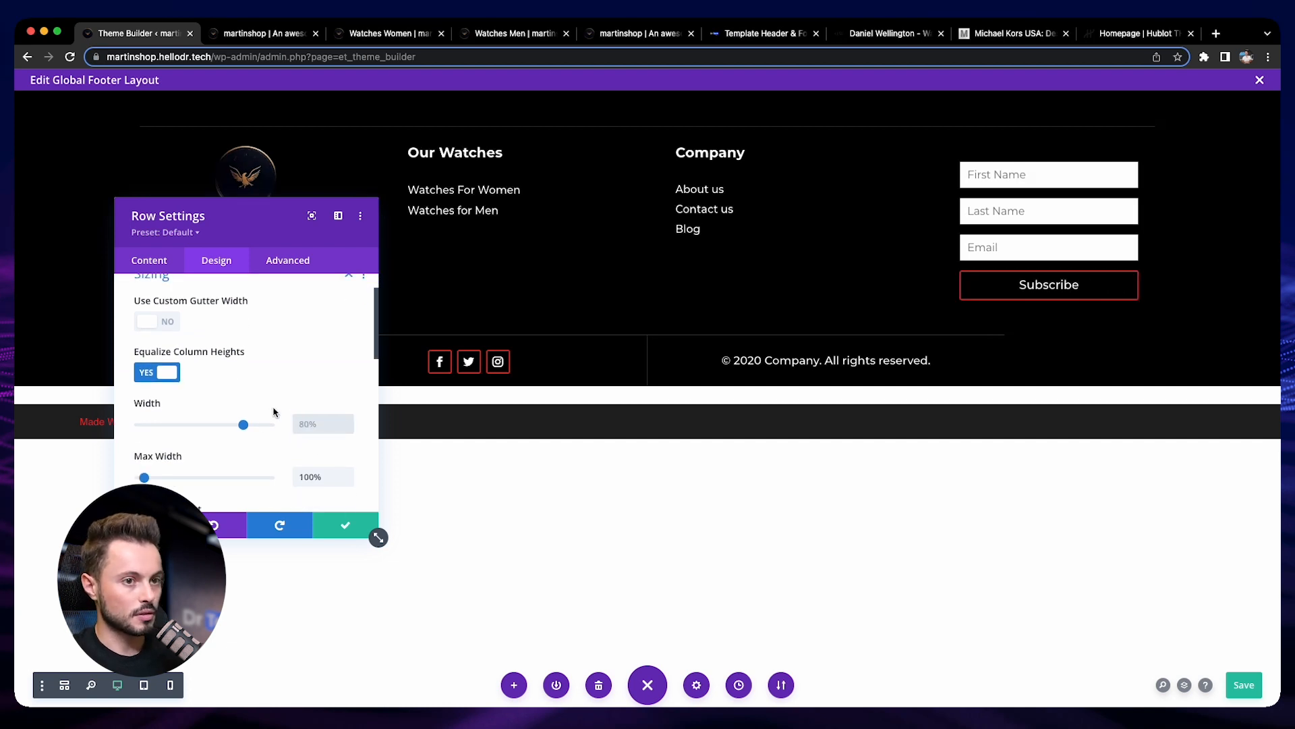
{"action": "left_click", "coordinate": [339, 523]}
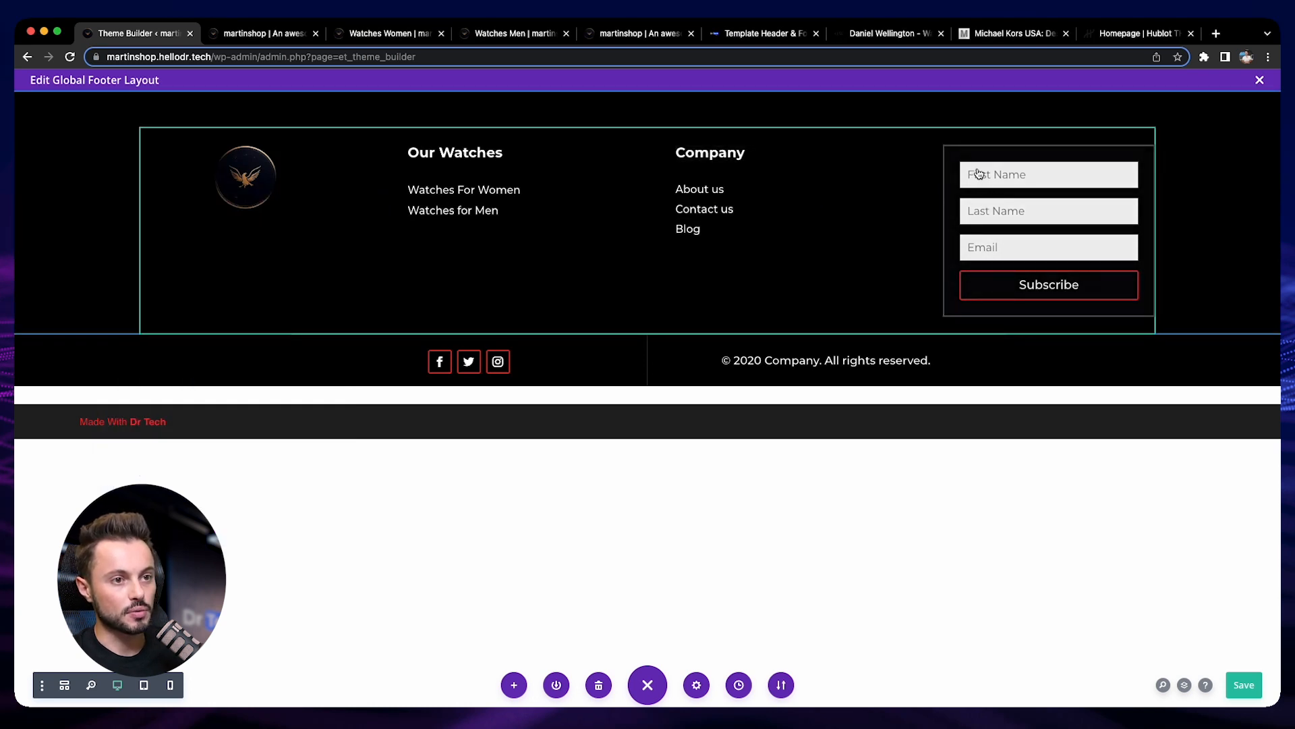
{"action": "mouse_move", "coordinate": [985, 181]}
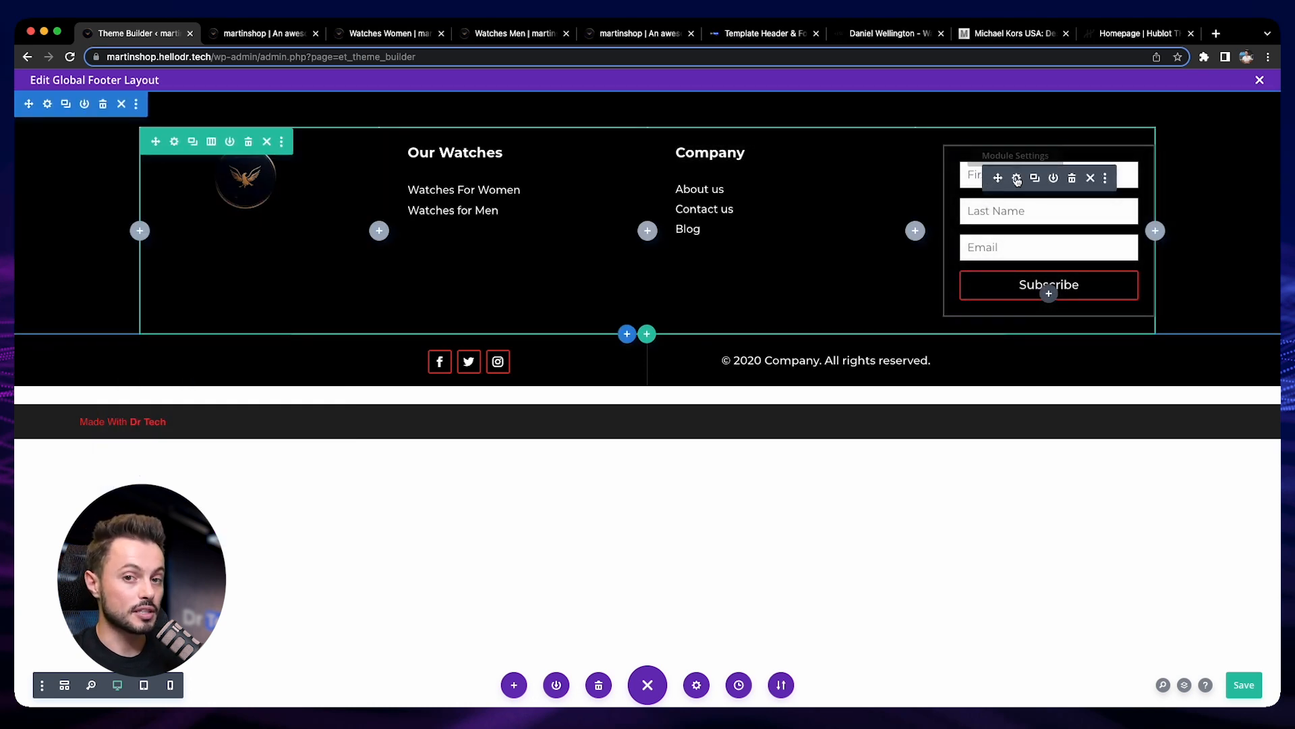
Step: Set the padding of the email opt-in module to 0px on all four sides and save the module settings
{"action": "left_click", "coordinate": [1017, 178]}
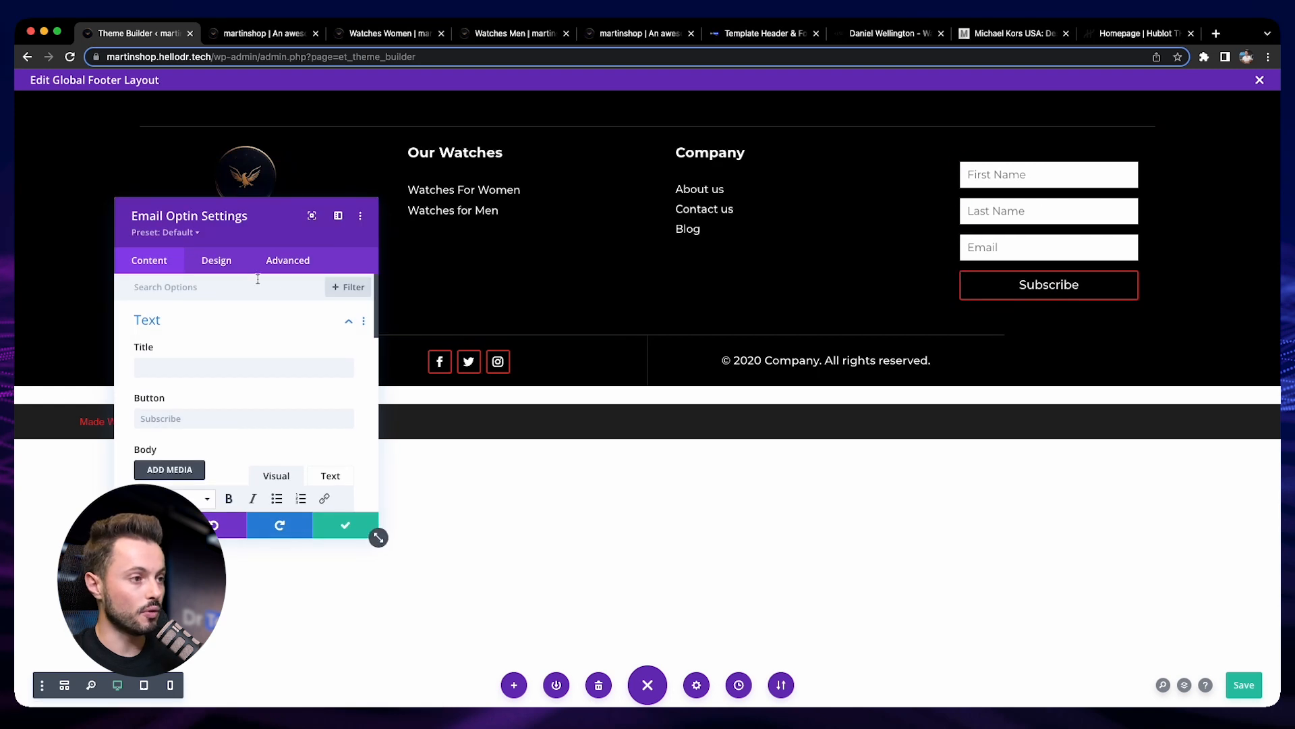
{"action": "left_click", "coordinate": [229, 264]}
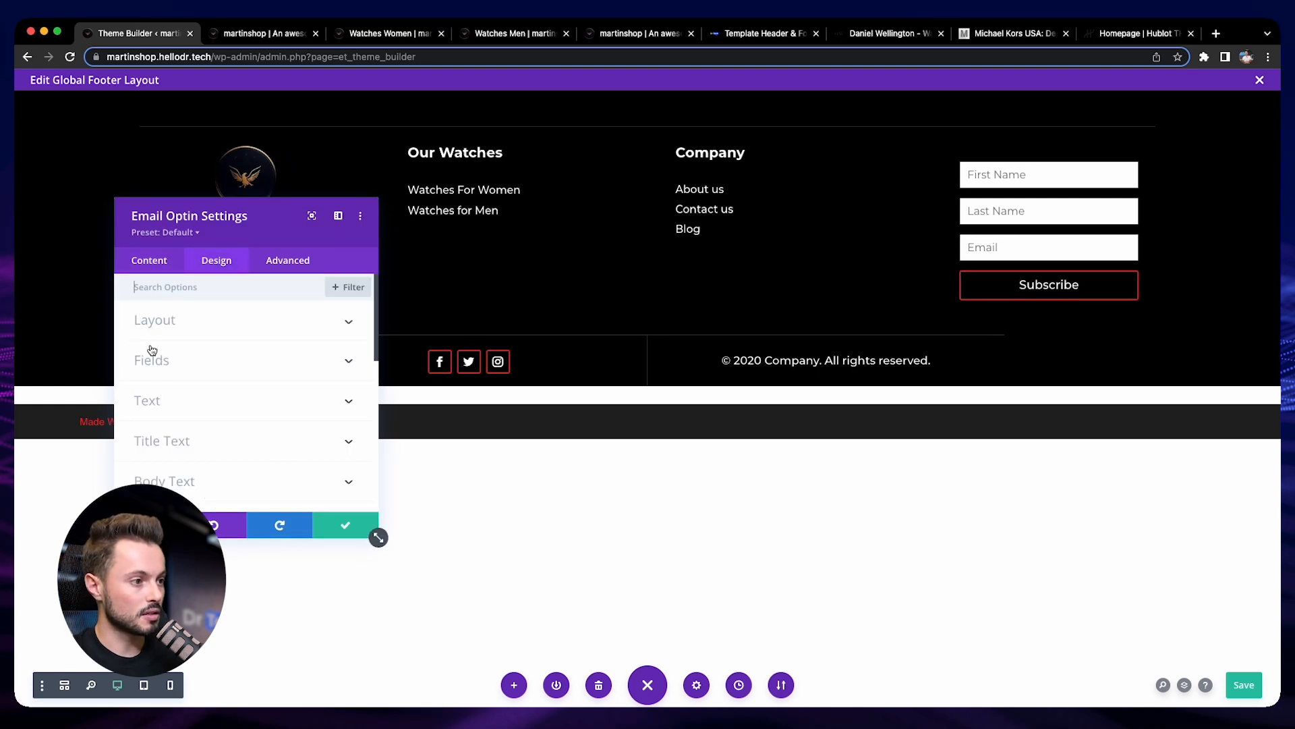
{"action": "scroll", "coordinate": [182, 384], "scroll_direction": "down", "scroll_amount": 5}
{"action": "left_click", "coordinate": [236, 462]}
{"action": "left_click", "coordinate": [145, 408]}
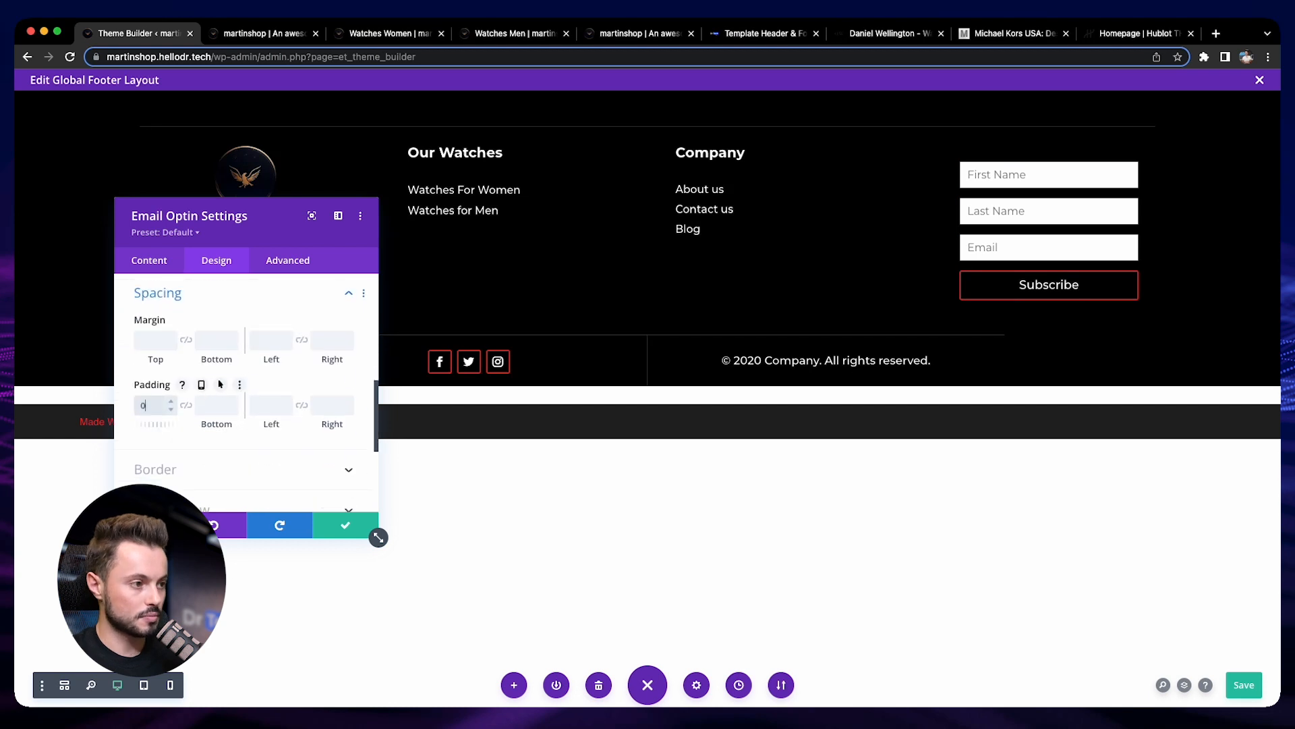
{"action": "left_click", "coordinate": [187, 407]}
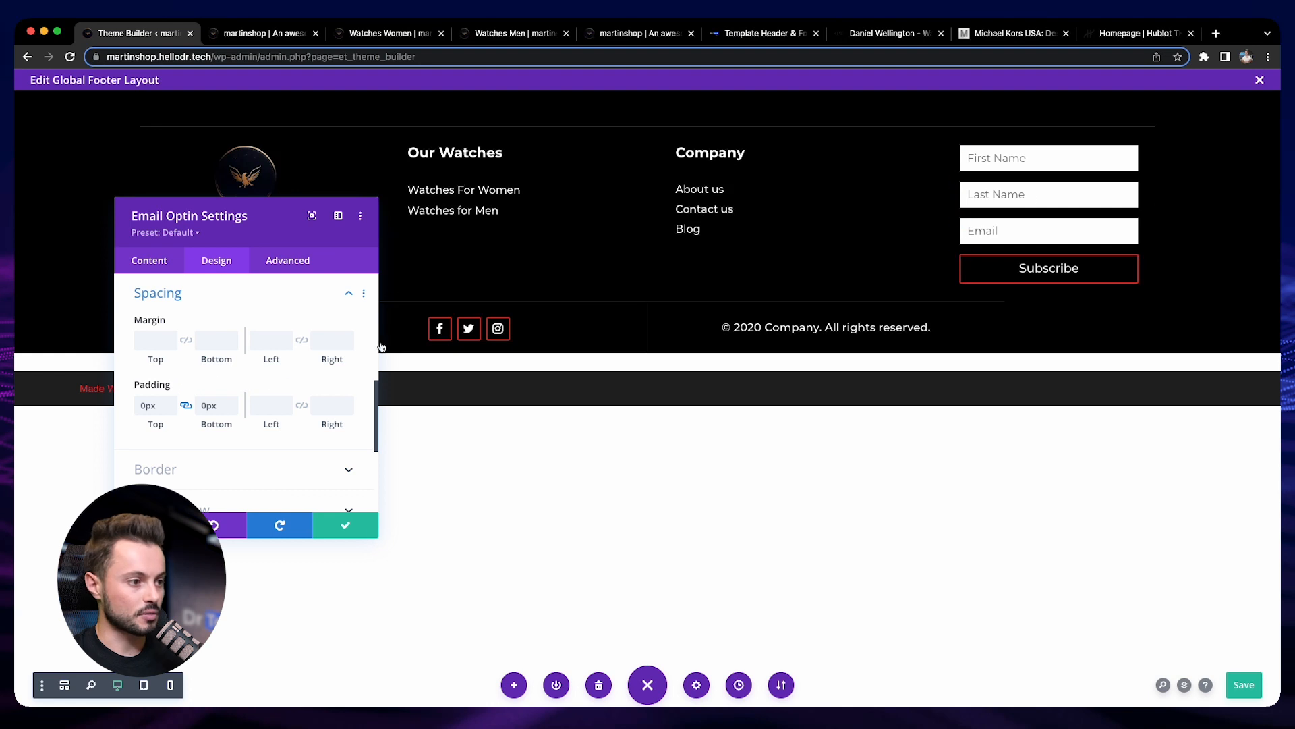
{"action": "left_click", "coordinate": [260, 402]}
{"action": "left_click", "coordinate": [301, 406]}
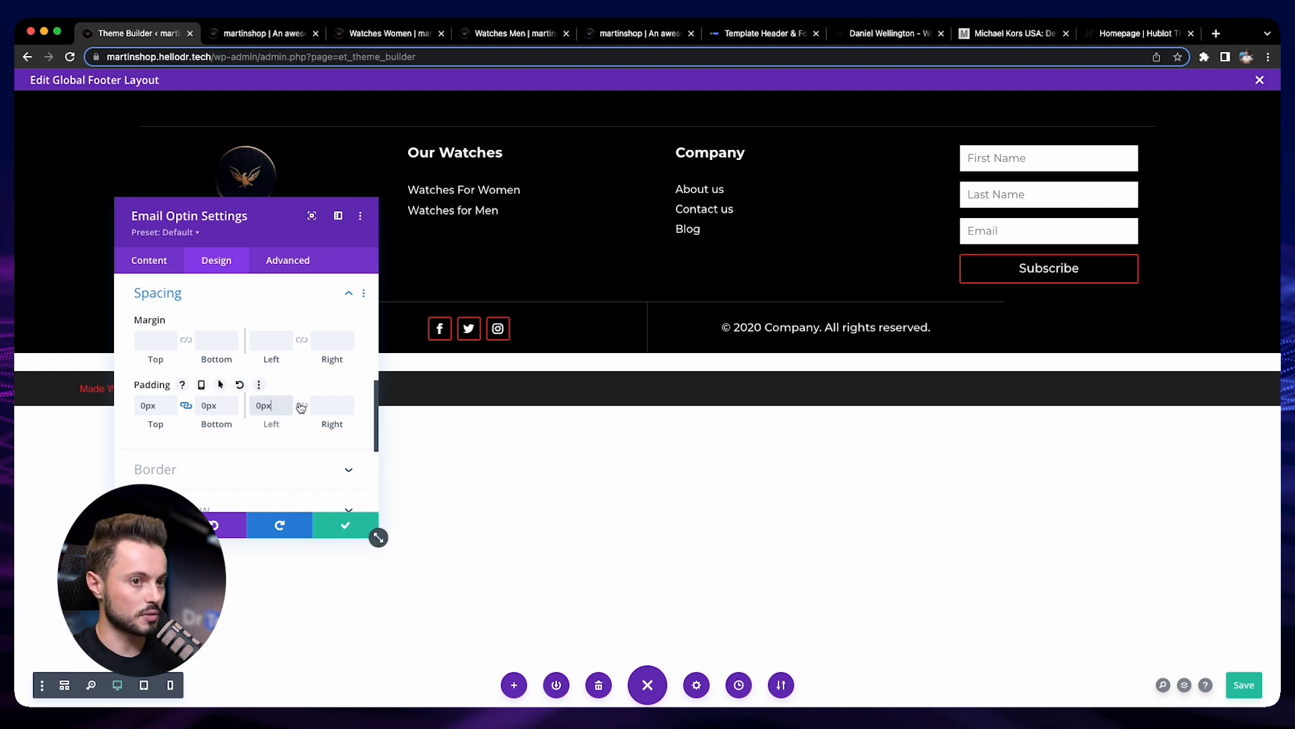
{"action": "left_click", "coordinate": [338, 525]}
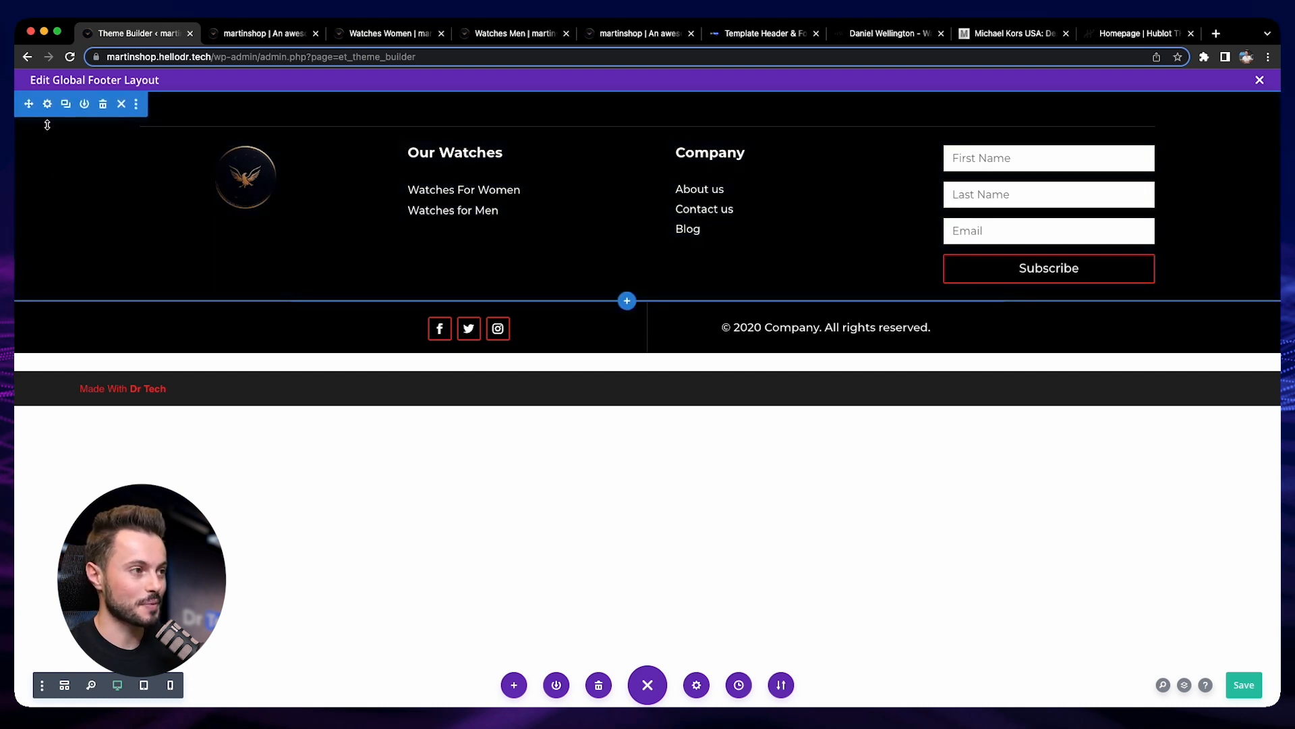
Step: Add the black-and-gold luxury watch picture from the media library as background image of the footer section with the logo and link columns
{"action": "left_click", "coordinate": [47, 106]}
{"action": "left_click", "coordinate": [217, 353]}
{"action": "left_click", "coordinate": [226, 343]}
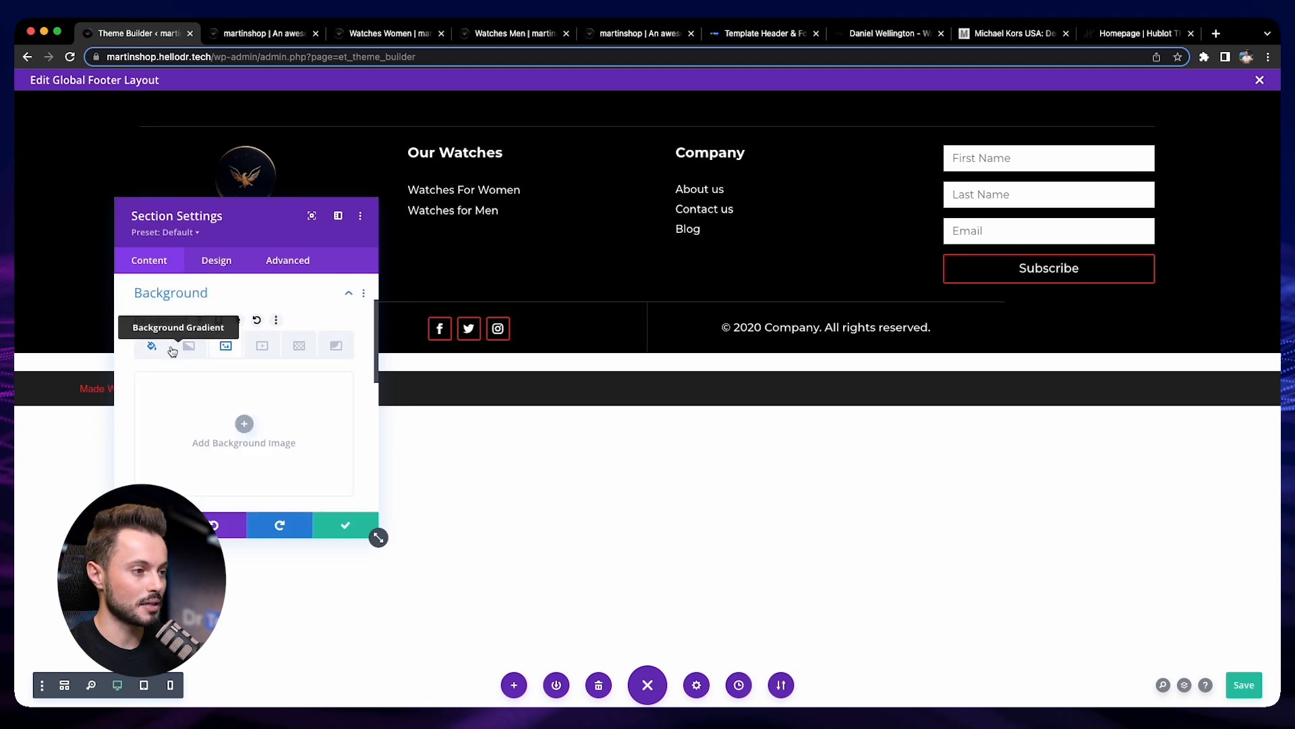
{"action": "left_click", "coordinate": [247, 421]}
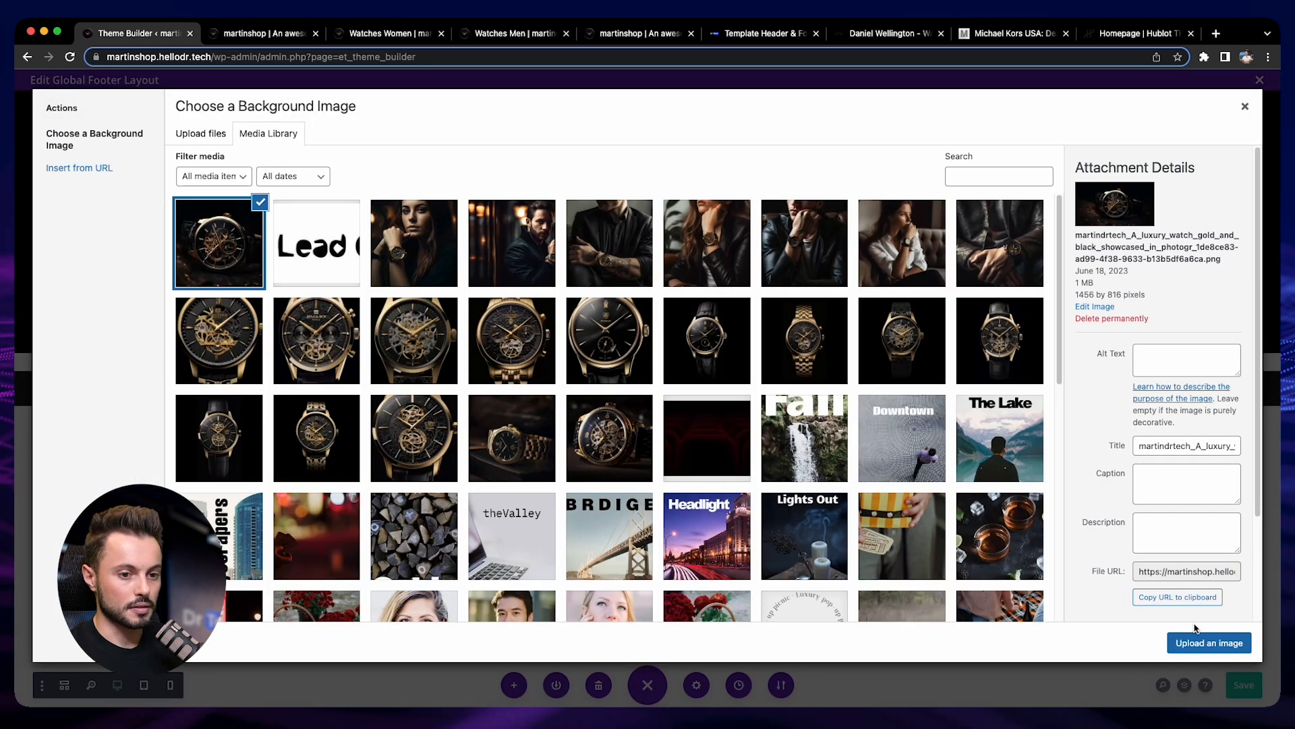
{"action": "left_click", "coordinate": [1211, 642]}
{"action": "left_click_drag", "start_coordinate": [271, 210], "coordinate": [936, 287]}
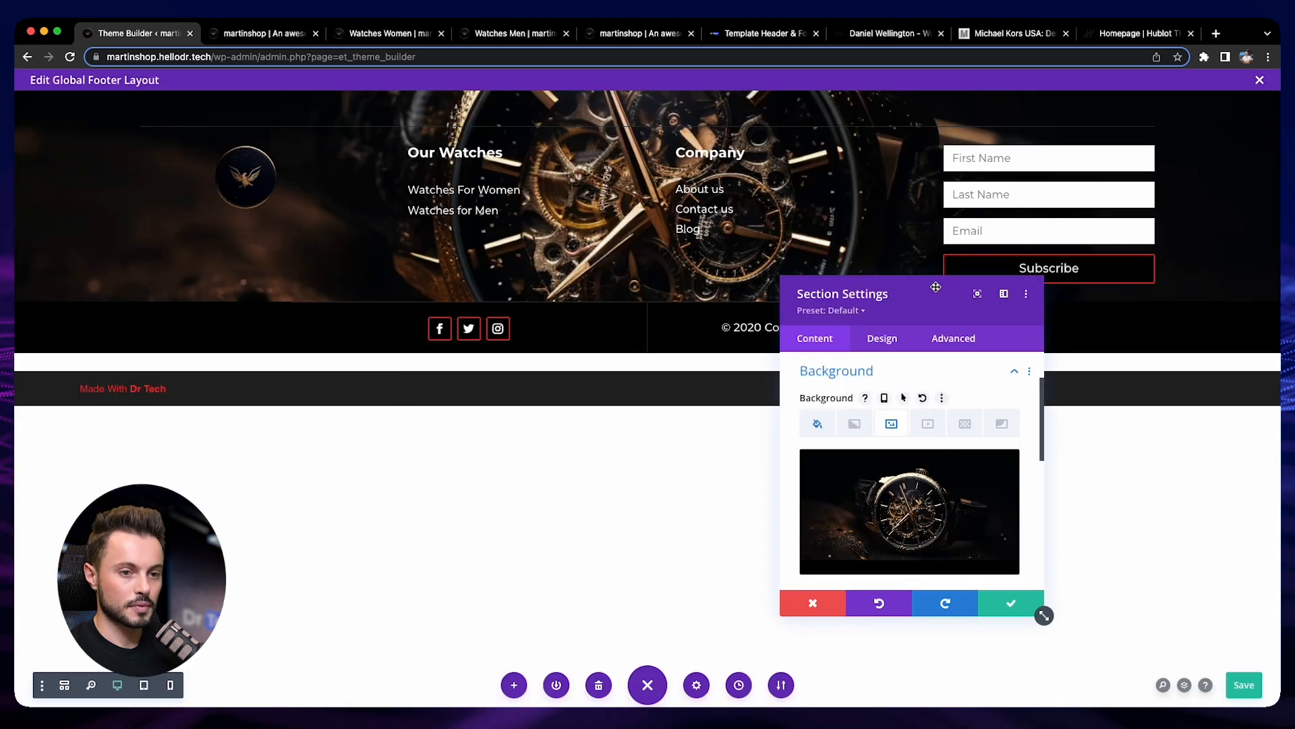
Step: Add a background gradient to the footer section and make both its start and end colour stops black
{"action": "left_click", "coordinate": [854, 423]}
{"action": "left_click_drag", "start_coordinate": [890, 296], "coordinate": [179, 261]}
{"action": "left_click", "coordinate": [215, 483]}
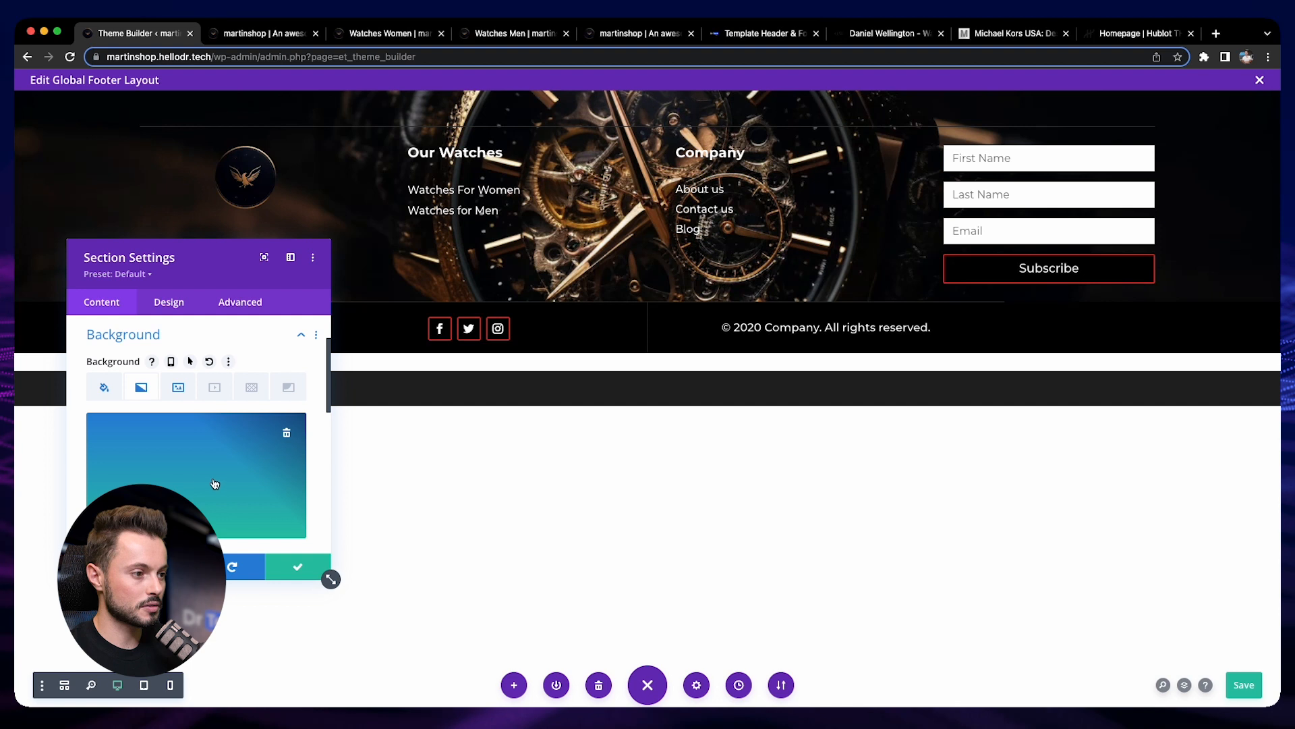
{"action": "scroll", "coordinate": [100, 491], "scroll_direction": "down", "scroll_amount": 2}
{"action": "left_click", "coordinate": [92, 486]}
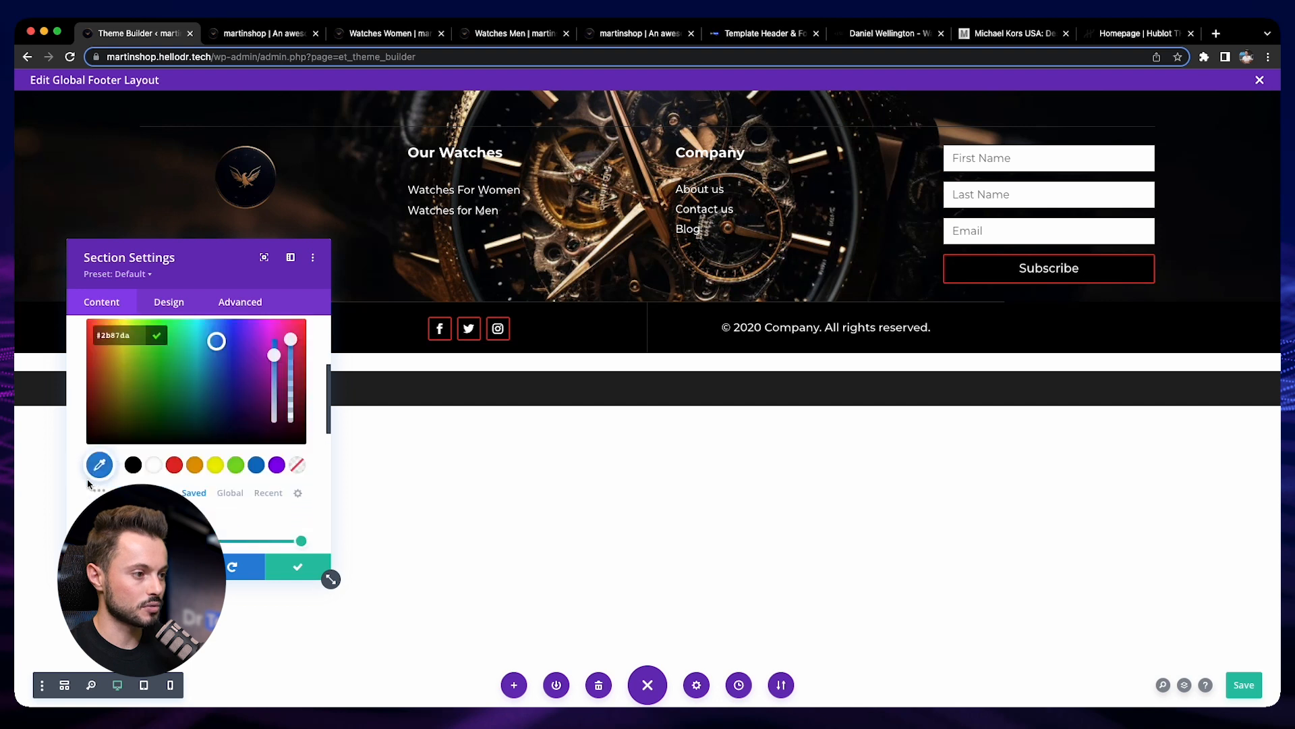
{"action": "left_click", "coordinate": [133, 465]}
{"action": "left_click", "coordinate": [302, 541]}
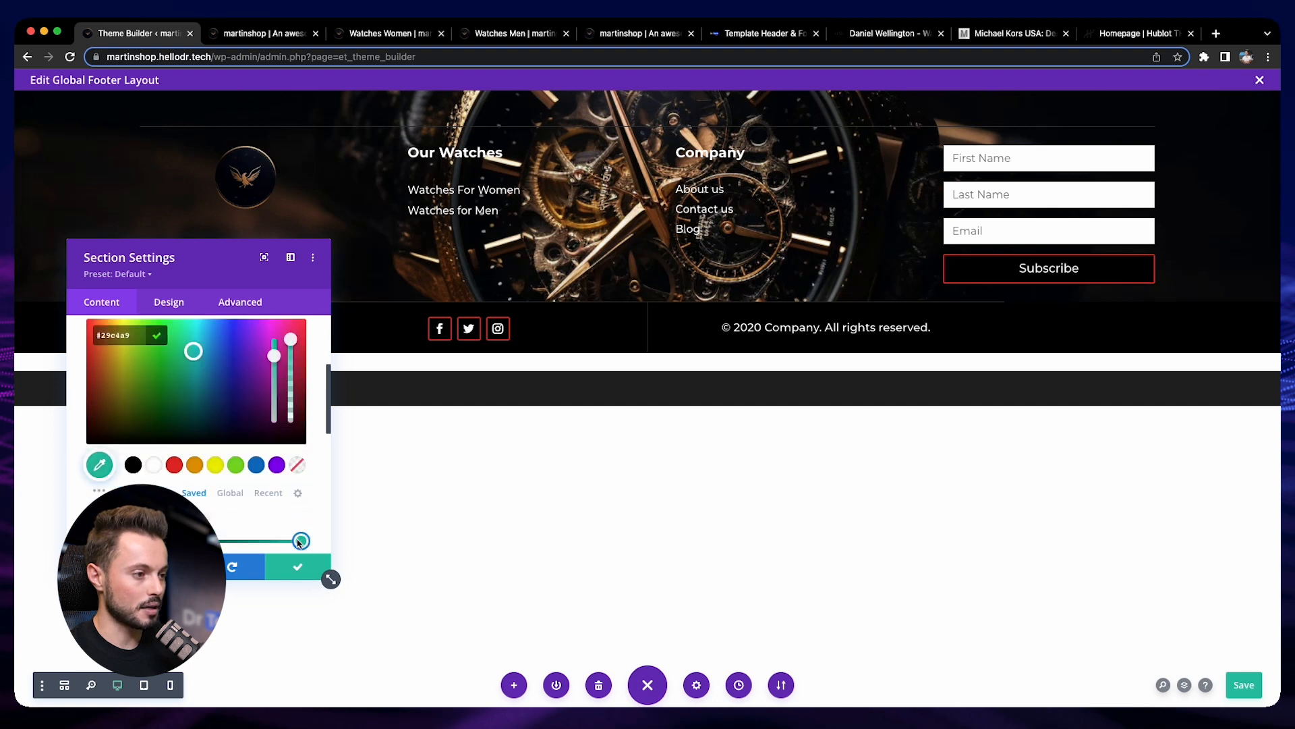
{"action": "left_click", "coordinate": [133, 464]}
Step: Place the black gradient above the footer section's background image
{"action": "scroll", "coordinate": [76, 499], "scroll_direction": "down", "scroll_amount": 5}
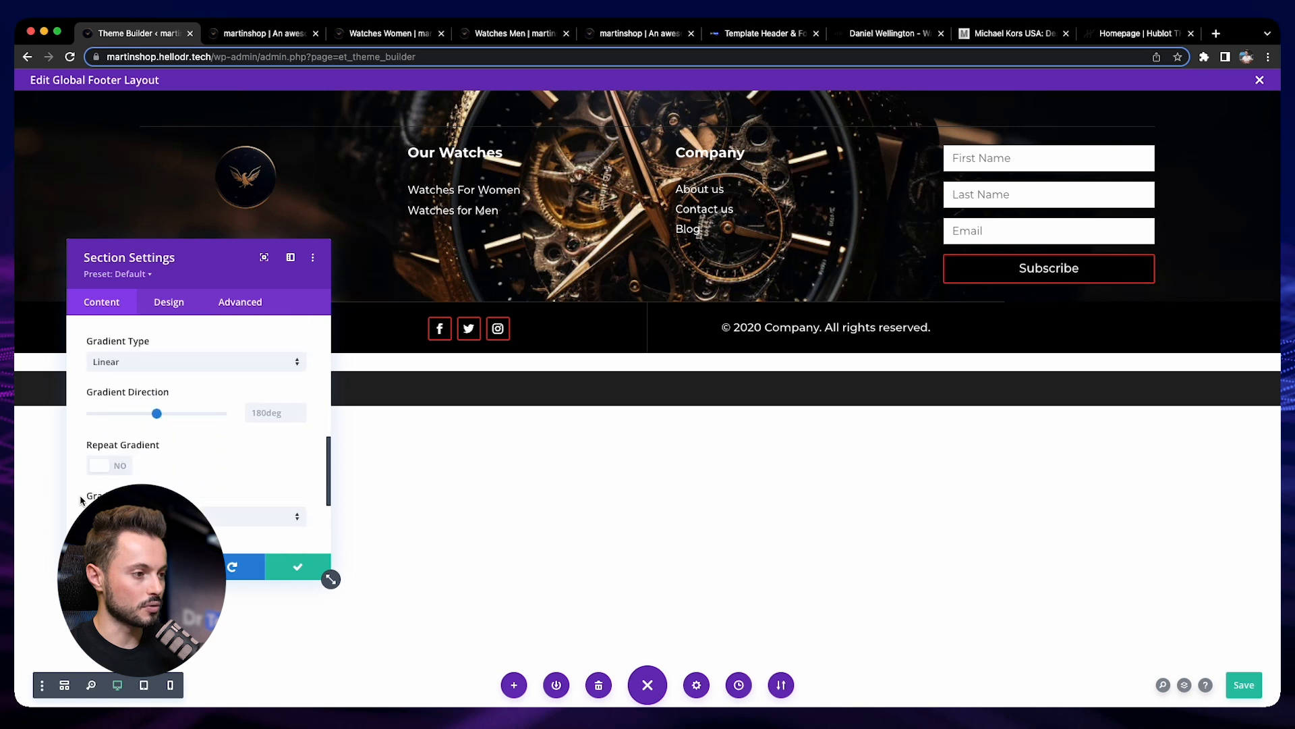
{"action": "scroll", "coordinate": [95, 483], "scroll_direction": "down", "scroll_amount": 1}
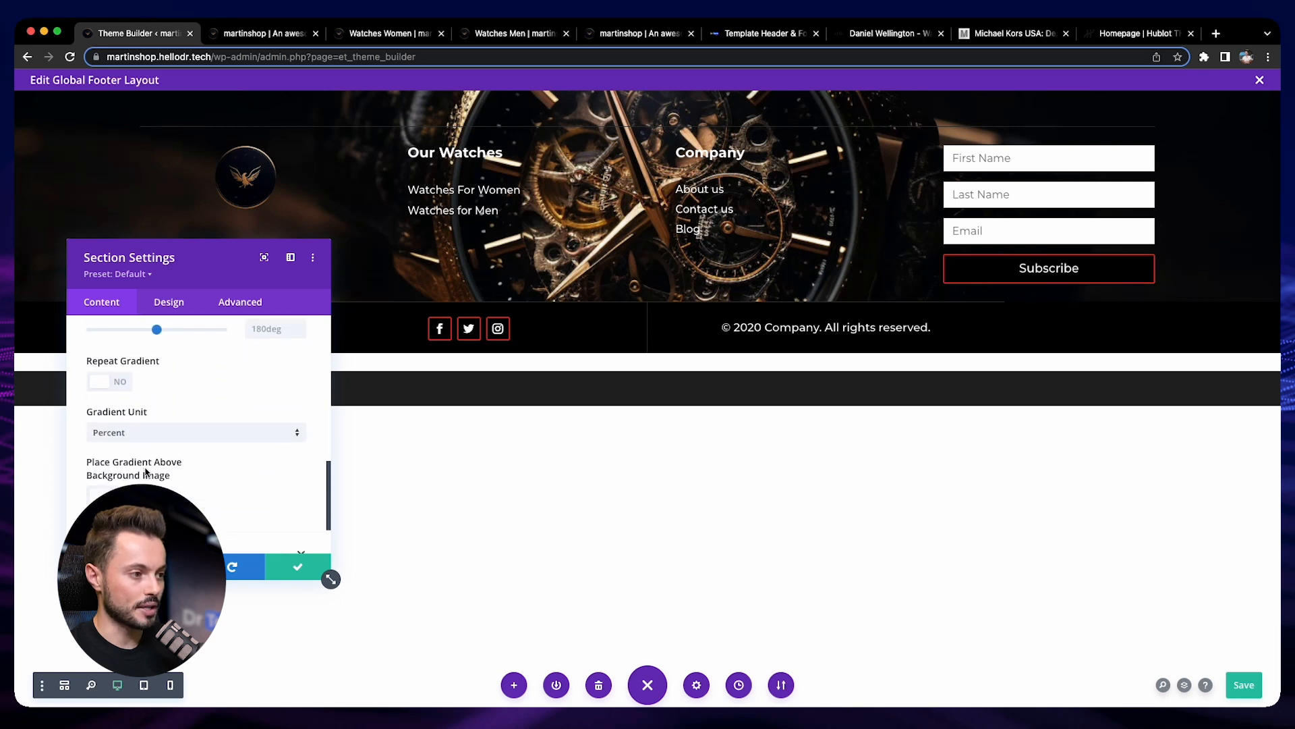
{"action": "left_click", "coordinate": [101, 495]}
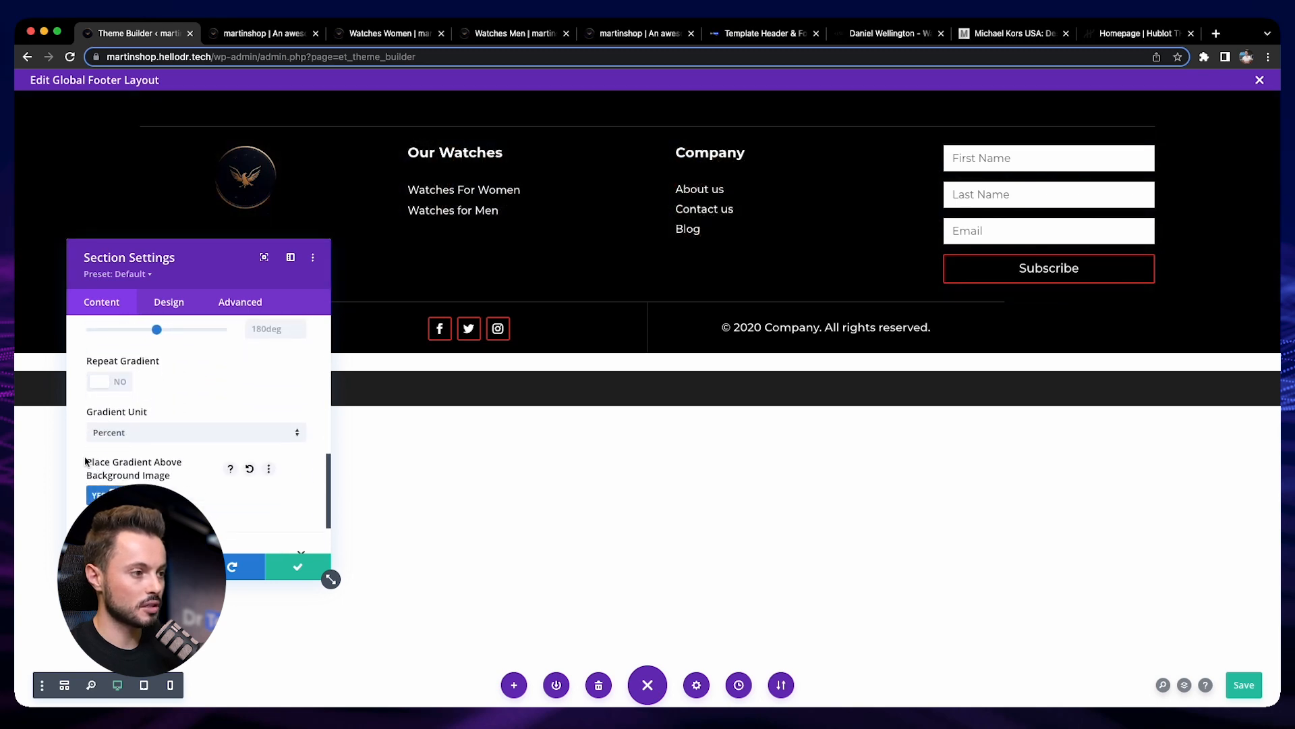
Step: Make the gradient's end colour stop semi-transparent so the watch shows faintly, and save the section settings
{"action": "scroll", "coordinate": [85, 462], "scroll_direction": "up", "scroll_amount": 6}
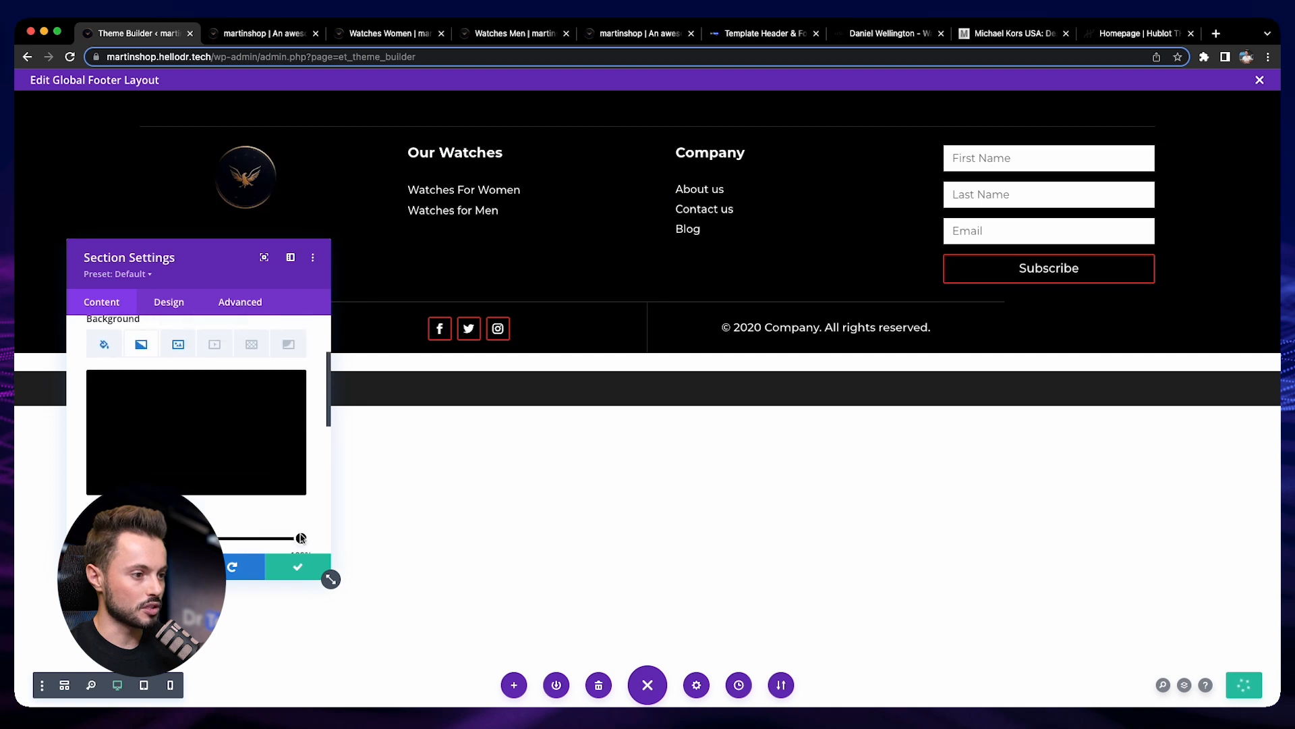
{"action": "left_click", "coordinate": [301, 538]}
{"action": "left_click_drag", "start_coordinate": [290, 396], "coordinate": [293, 450]}
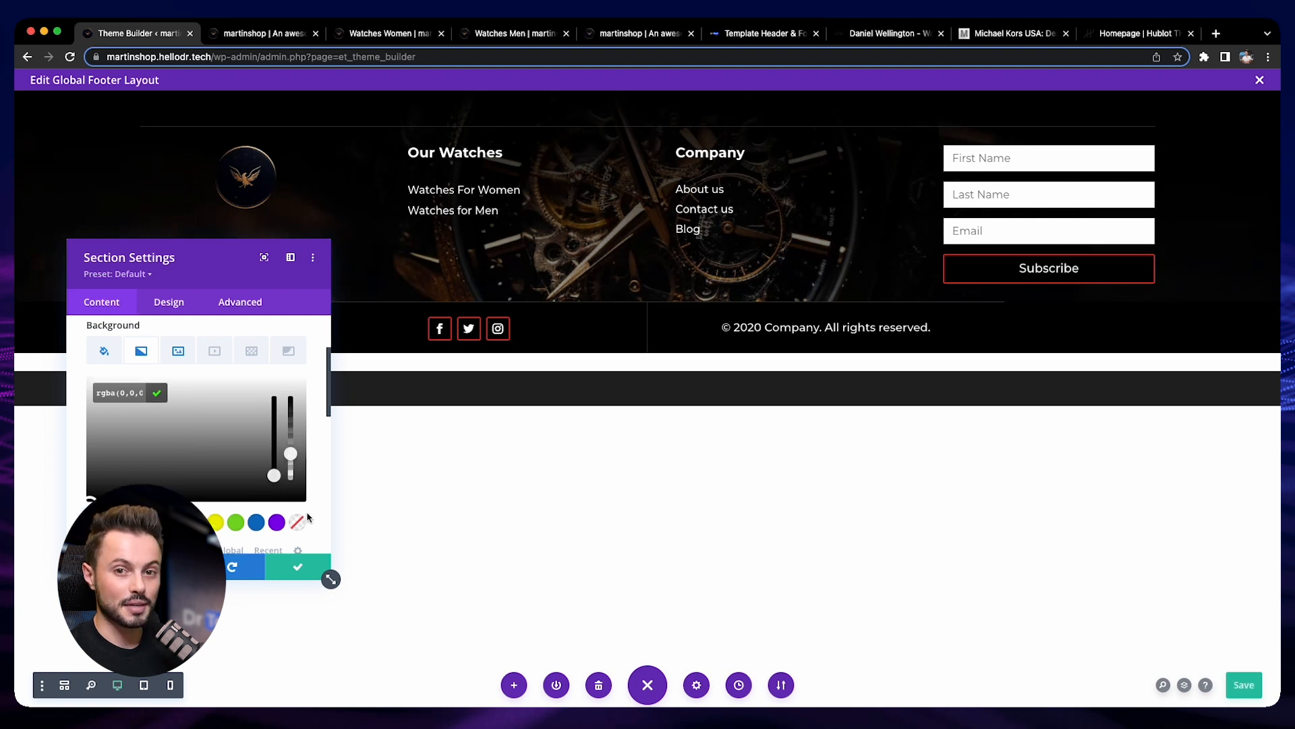
{"action": "left_click", "coordinate": [297, 567]}
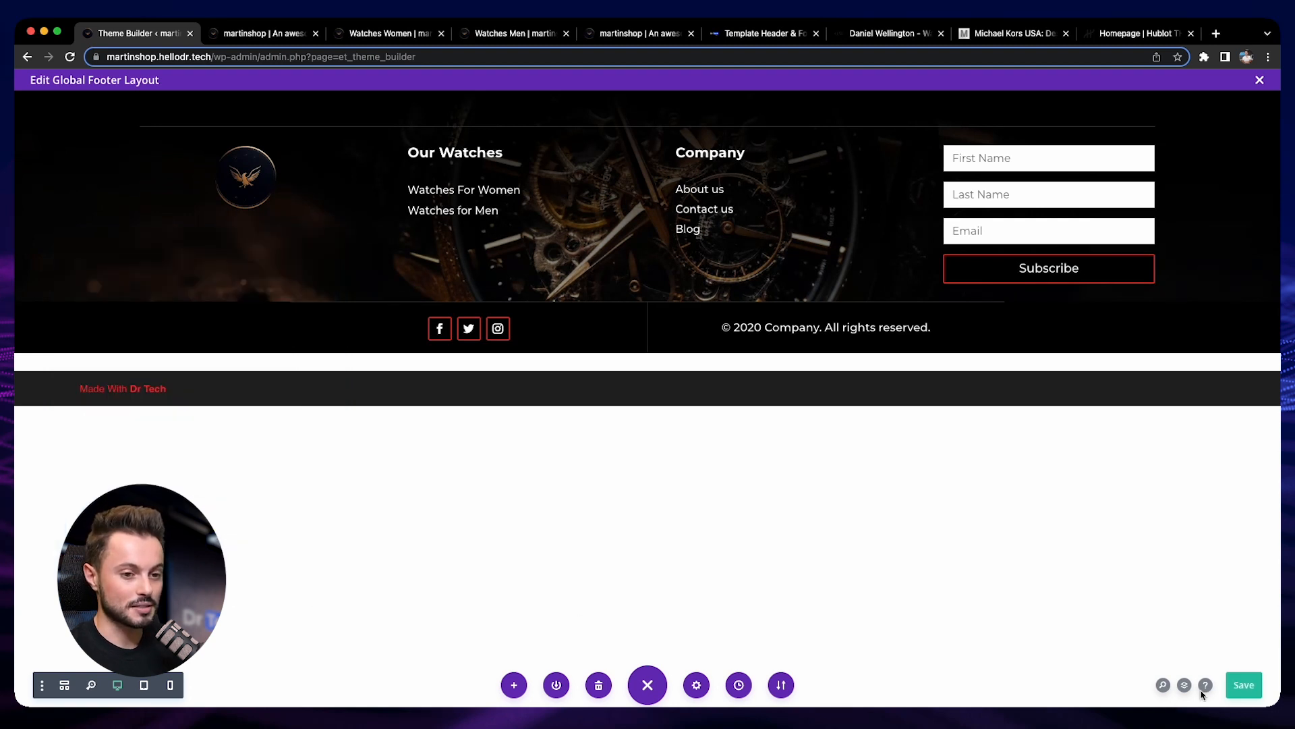
Step: Reload the live homepage and review its footer and the rest of the page up to the header
{"action": "left_click", "coordinate": [255, 36]}
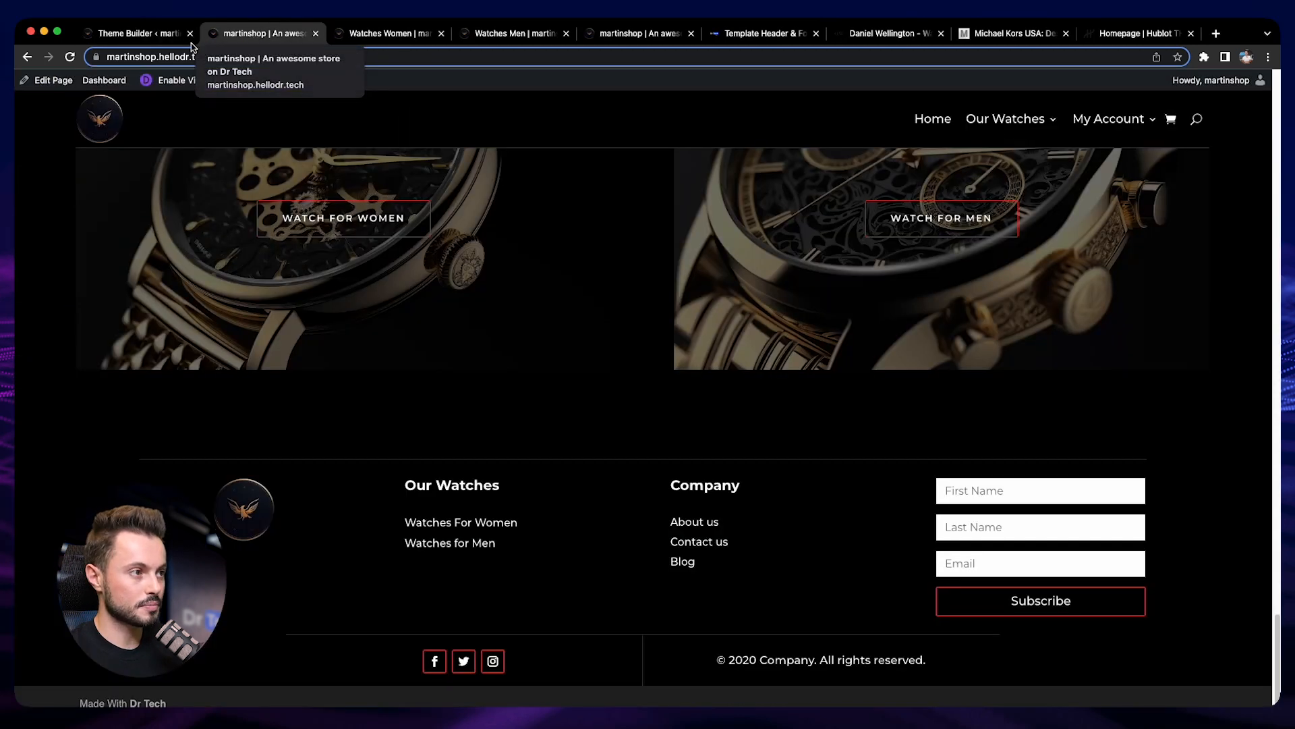
{"action": "key", "text": "super+r"}
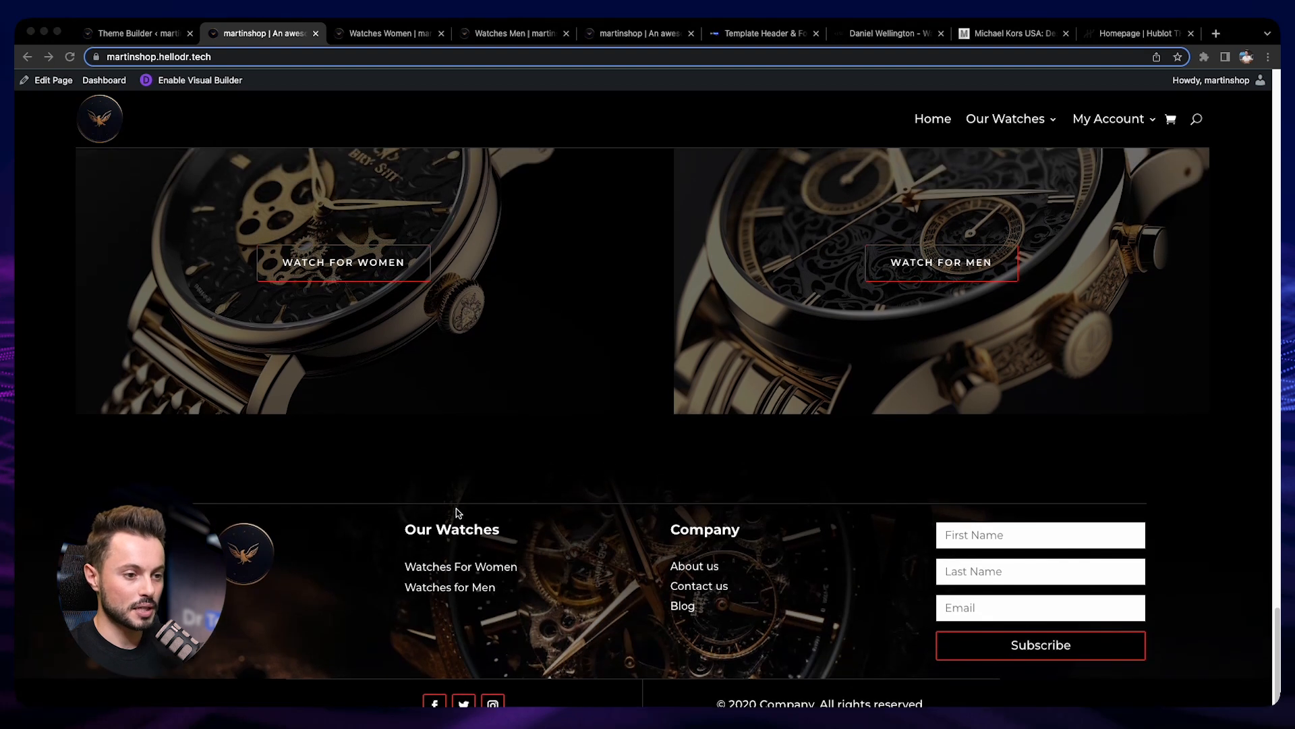
{"action": "scroll", "coordinate": [181, 471], "scroll_direction": "down", "scroll_amount": 2}
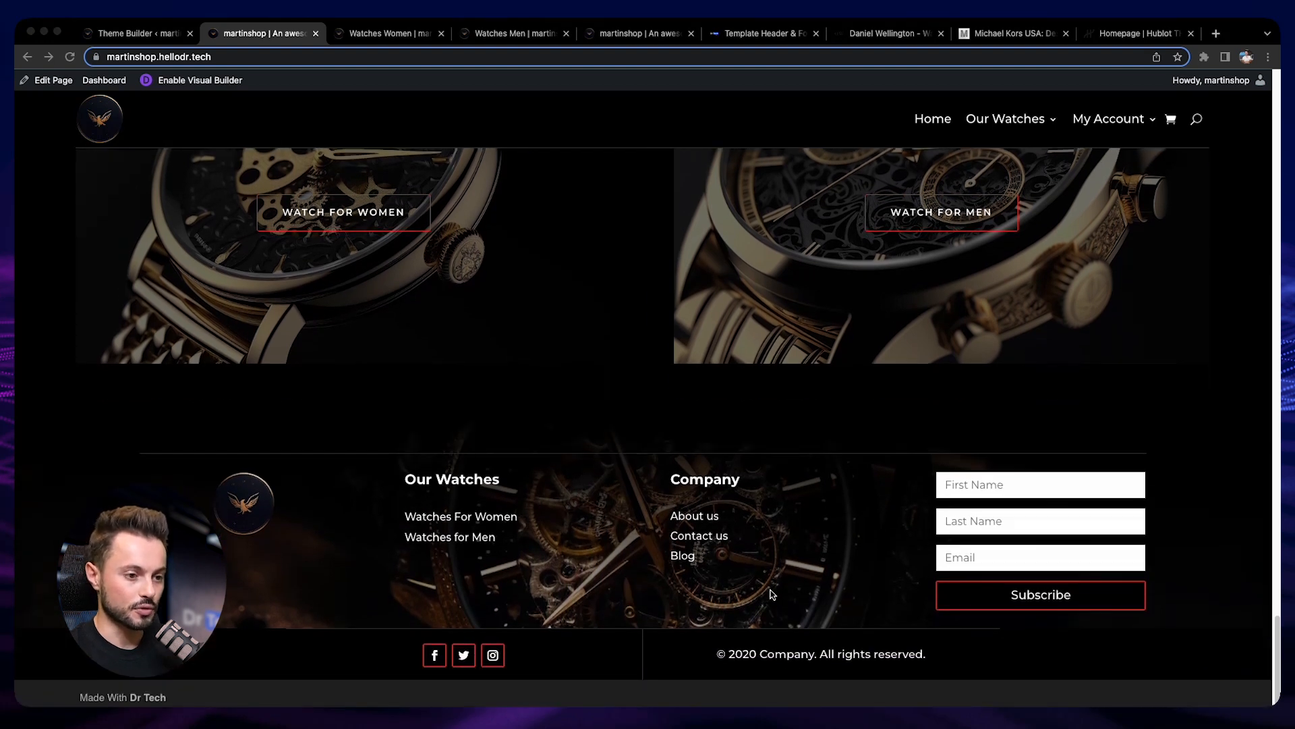
{"action": "scroll", "coordinate": [773, 594], "scroll_direction": "up", "scroll_amount": 20}
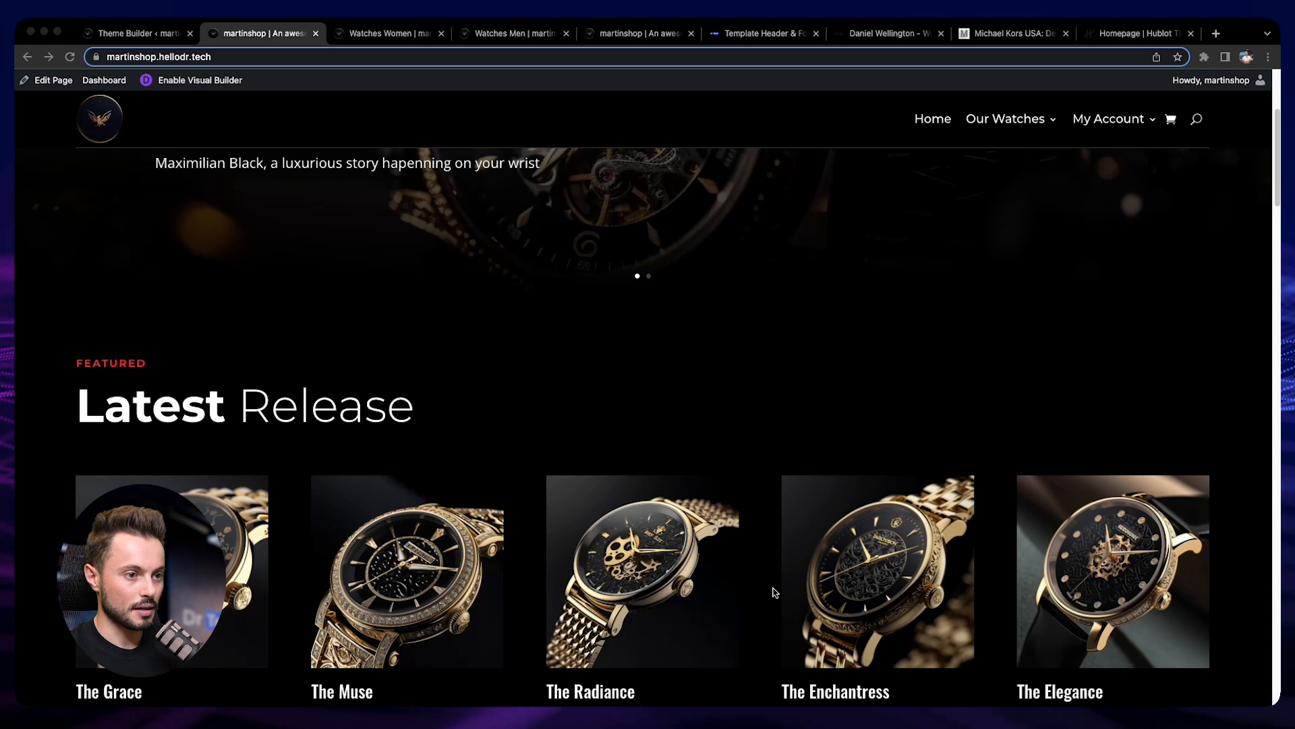
{"action": "scroll", "coordinate": [775, 592], "scroll_direction": "up", "scroll_amount": 4}
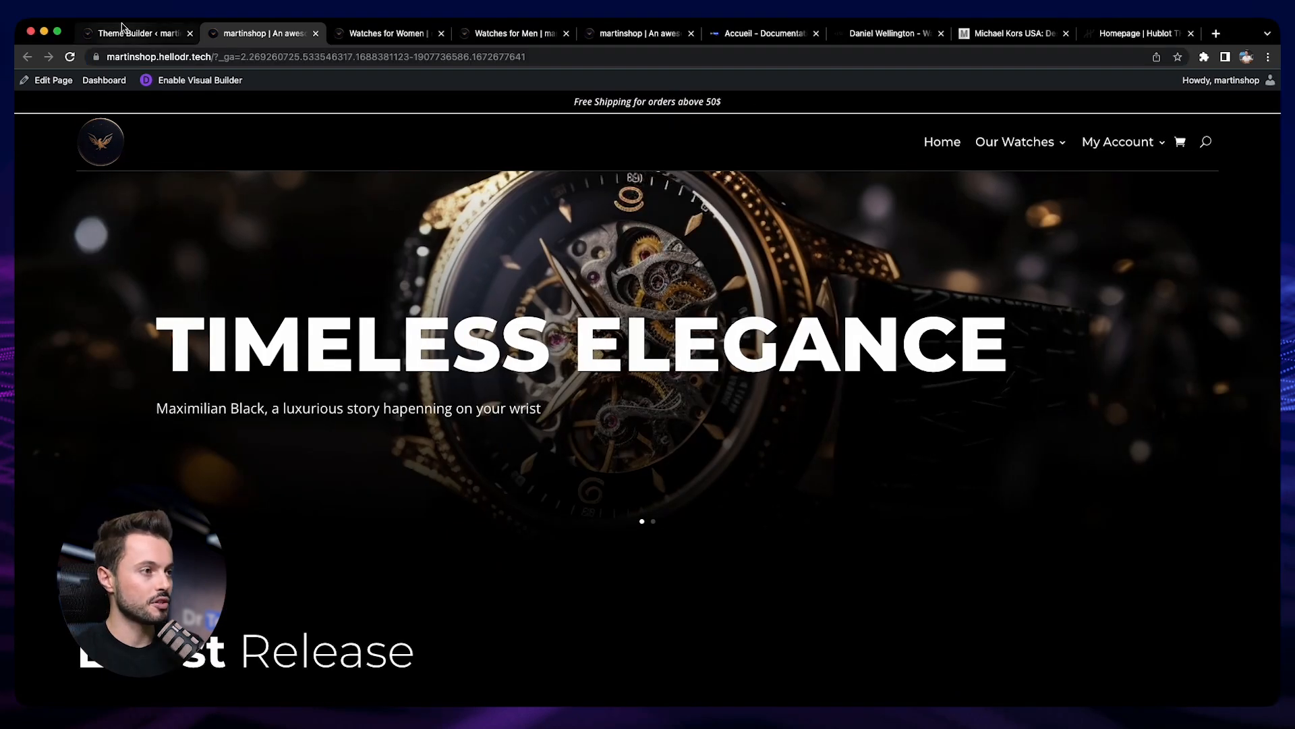
Step: Return to the footer layout, examine the email opt-in module's service provider and MailChimp list, and close its settings without changes
{"action": "left_click", "coordinate": [135, 33]}
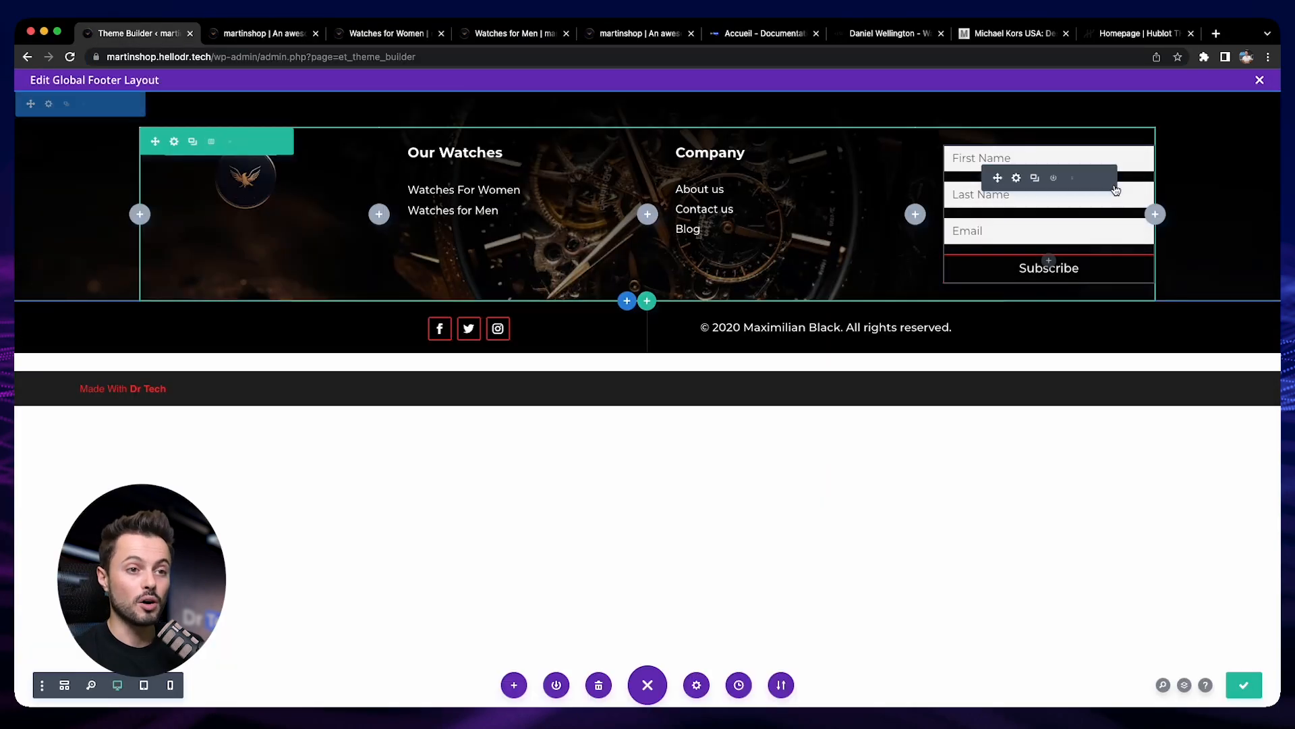
{"action": "left_click", "coordinate": [1015, 178]}
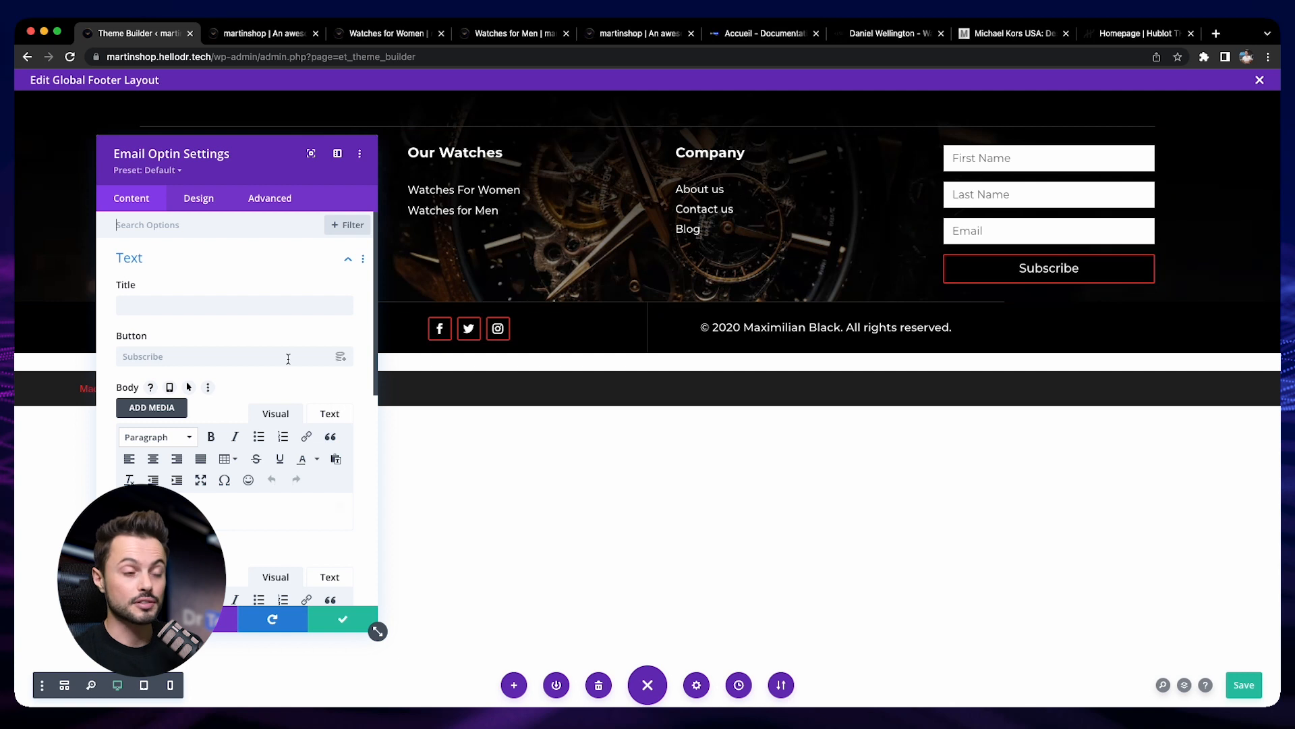
{"action": "left_click", "coordinate": [213, 264]}
{"action": "left_click", "coordinate": [208, 302]}
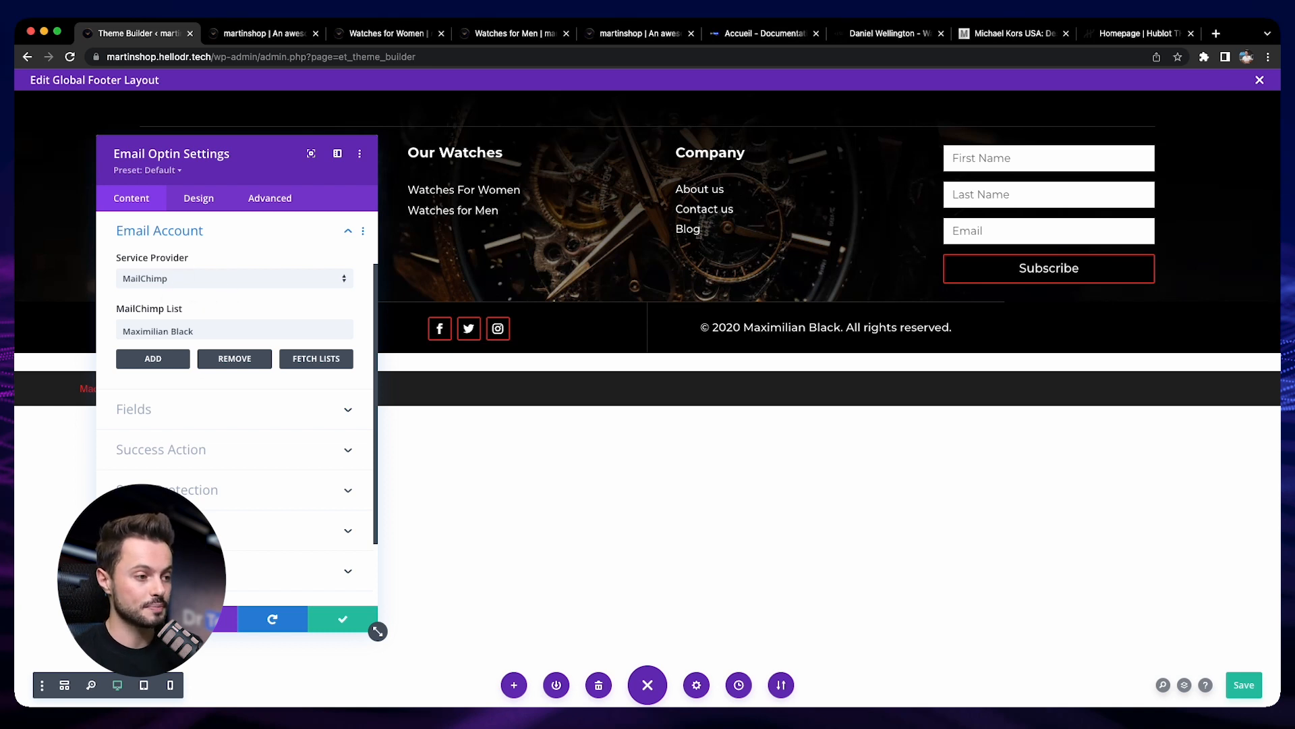
{"action": "left_click", "coordinate": [131, 619]}
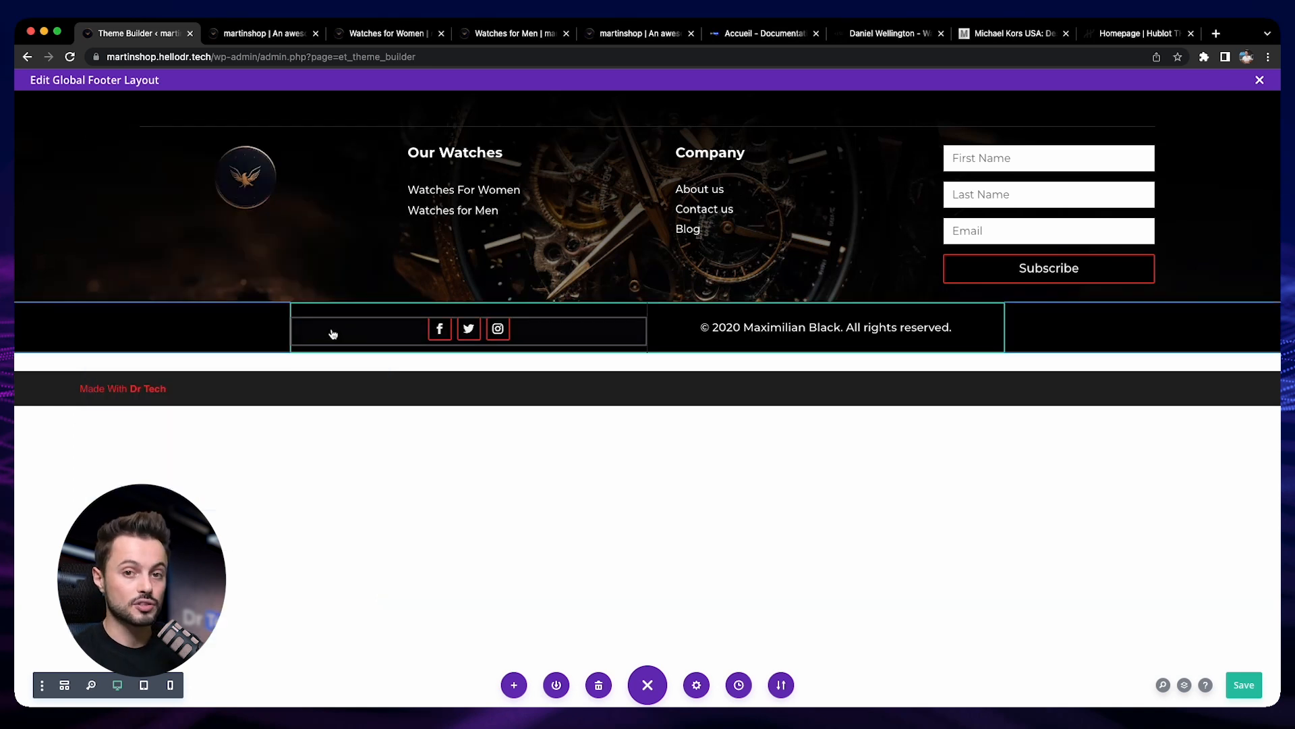
Step: Preview the footer on tablet, set the logo image's tablet width to 50% and align it left for tablet
{"action": "left_click", "coordinate": [145, 685]}
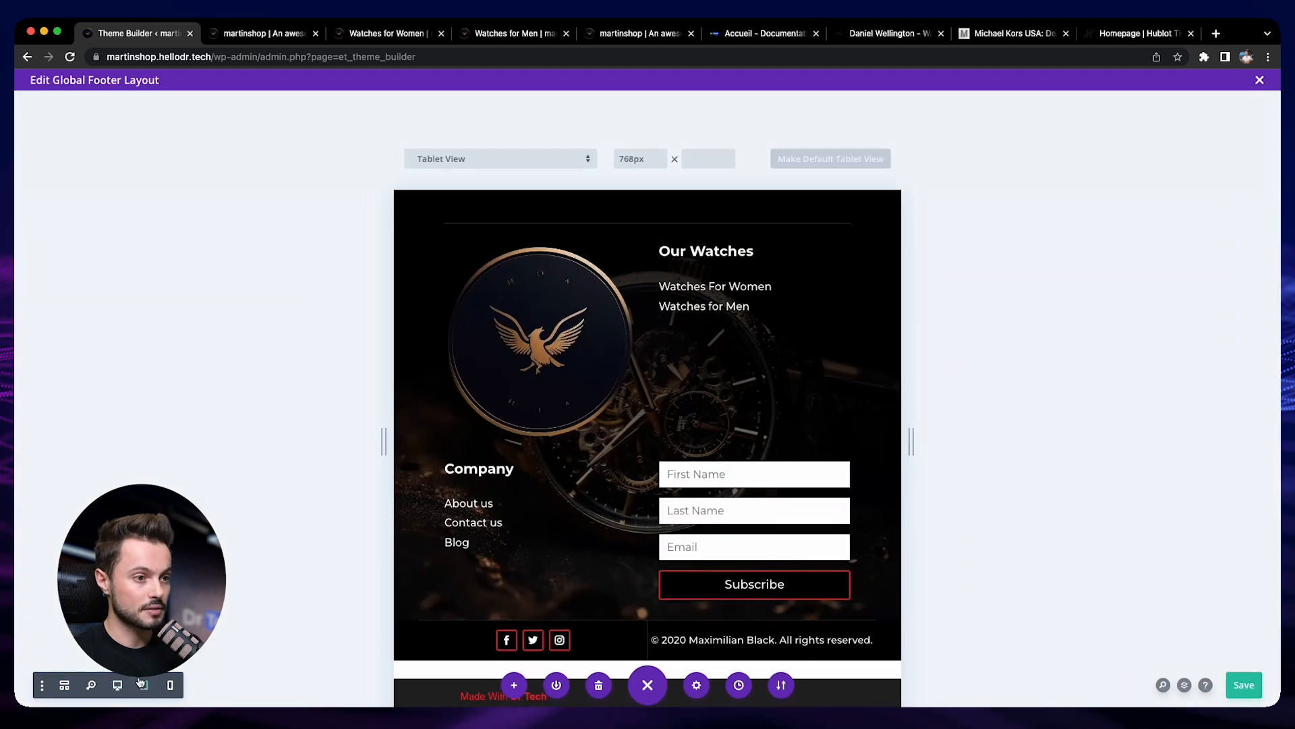
{"action": "left_click", "coordinate": [520, 371]}
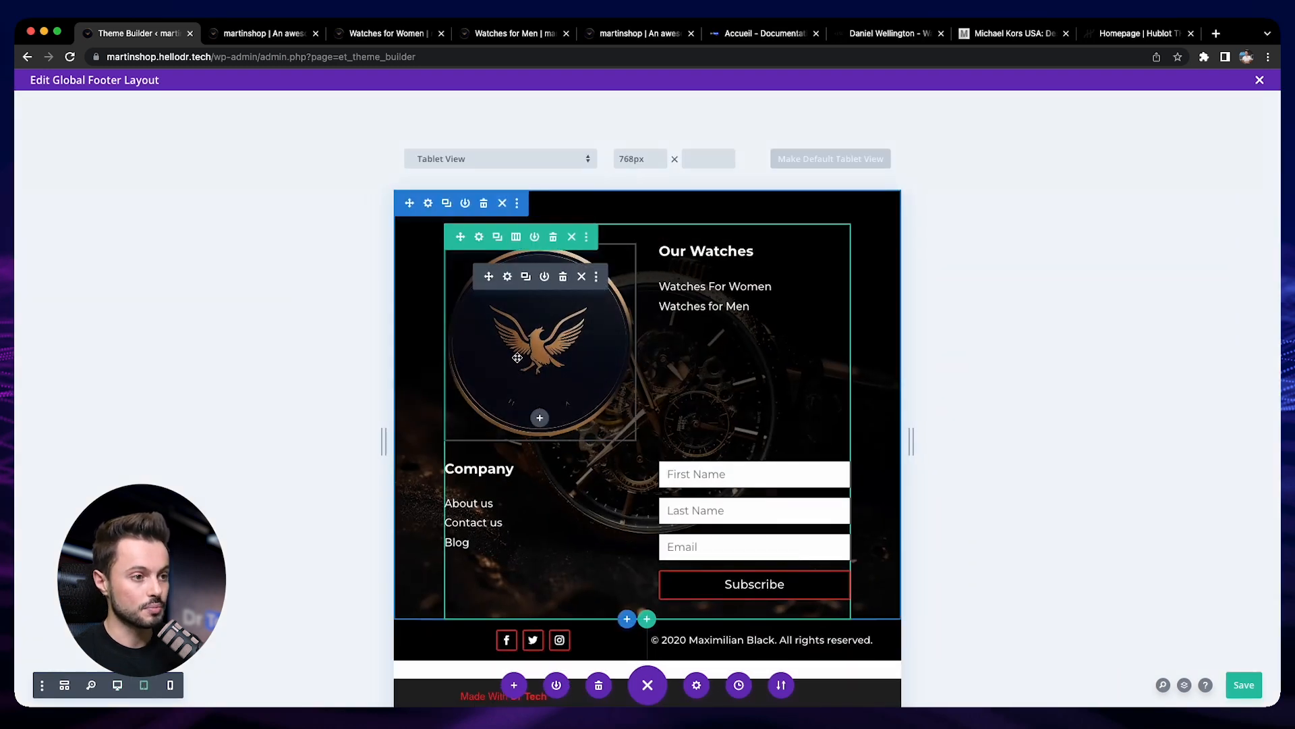
{"action": "left_click", "coordinate": [509, 278]}
{"action": "left_click", "coordinate": [212, 200]}
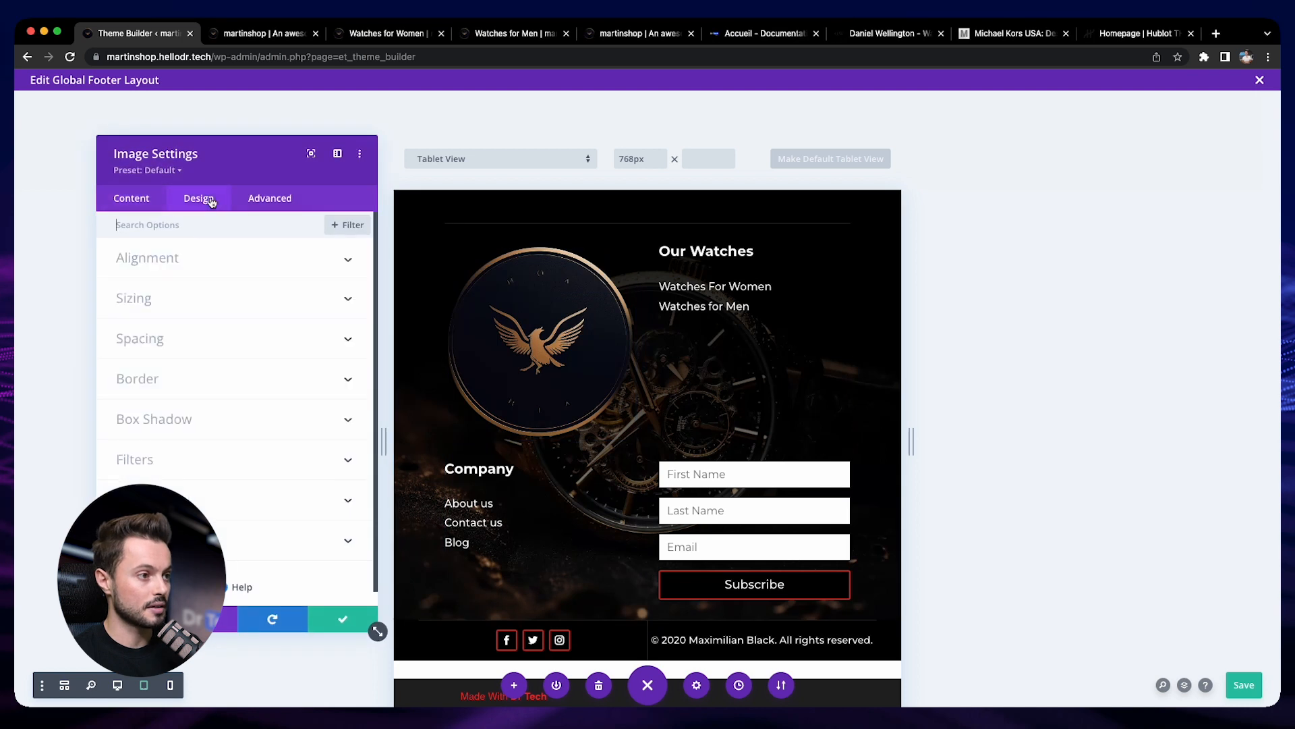
{"action": "left_click", "coordinate": [165, 300]}
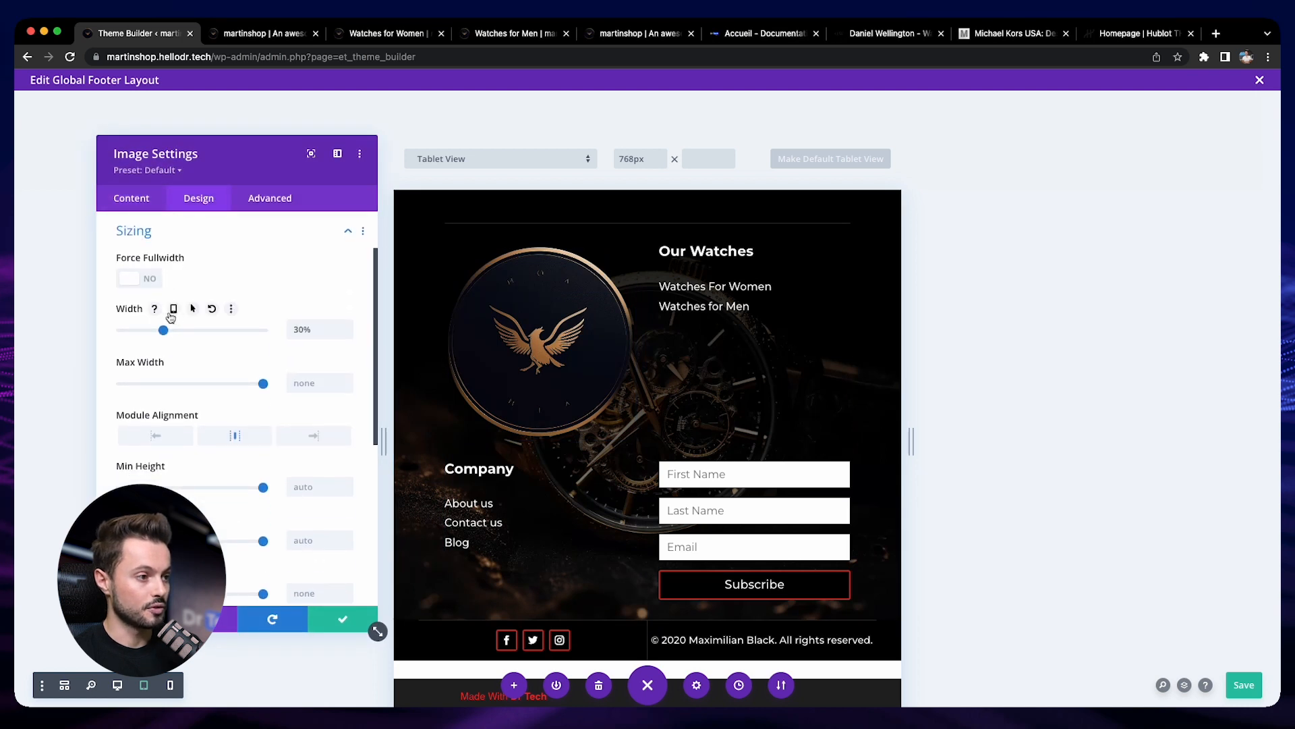
{"action": "left_click", "coordinate": [173, 310]}
{"action": "left_click_drag", "start_coordinate": [250, 377], "coordinate": [191, 378]}
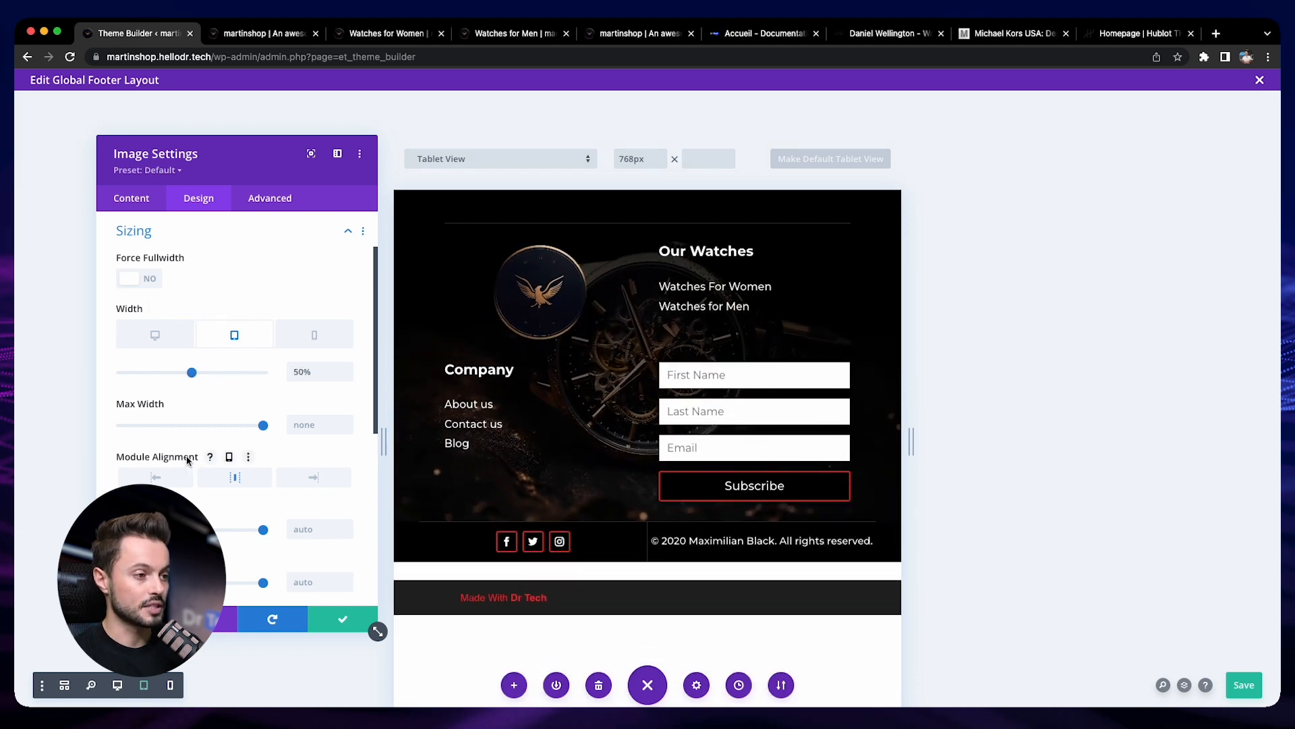
{"action": "left_click", "coordinate": [230, 458]}
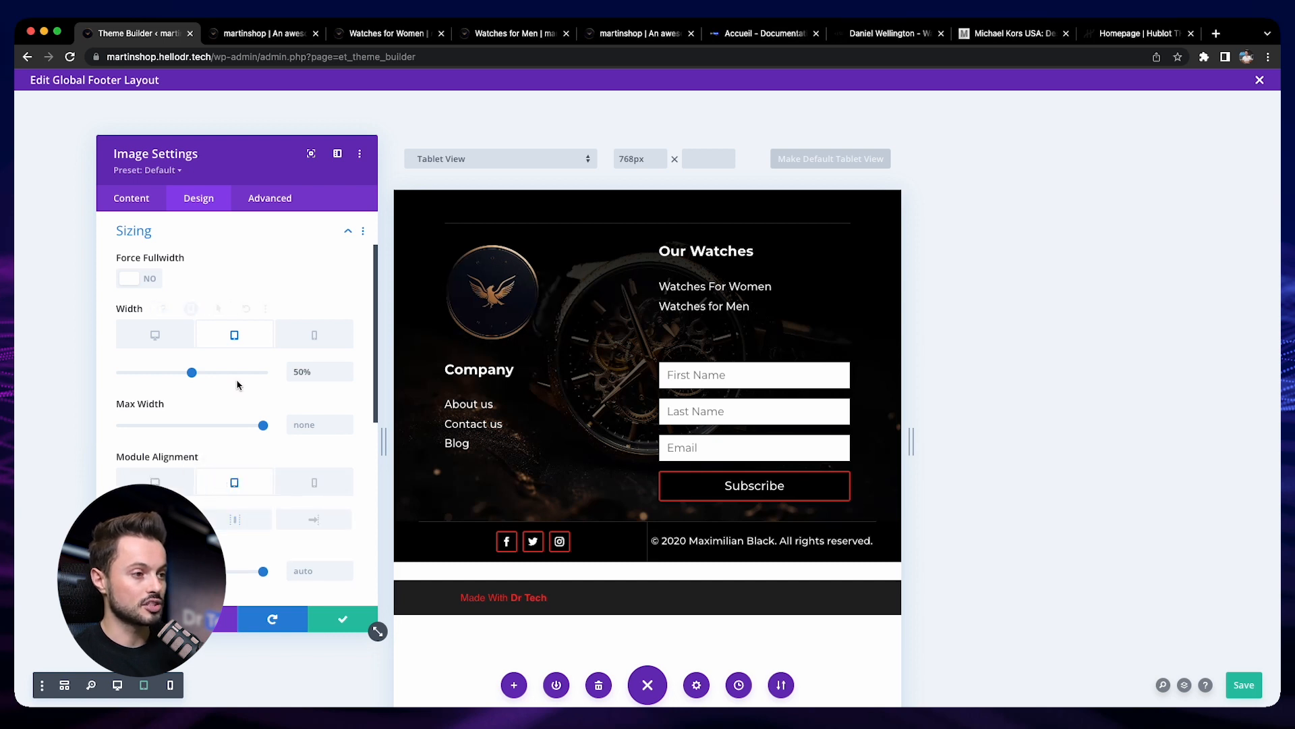
Step: Set the footer logo's phone width to 35% and save the image settings
{"action": "left_click", "coordinate": [314, 336]}
{"action": "left_click_drag", "start_coordinate": [192, 373], "coordinate": [170, 378]}
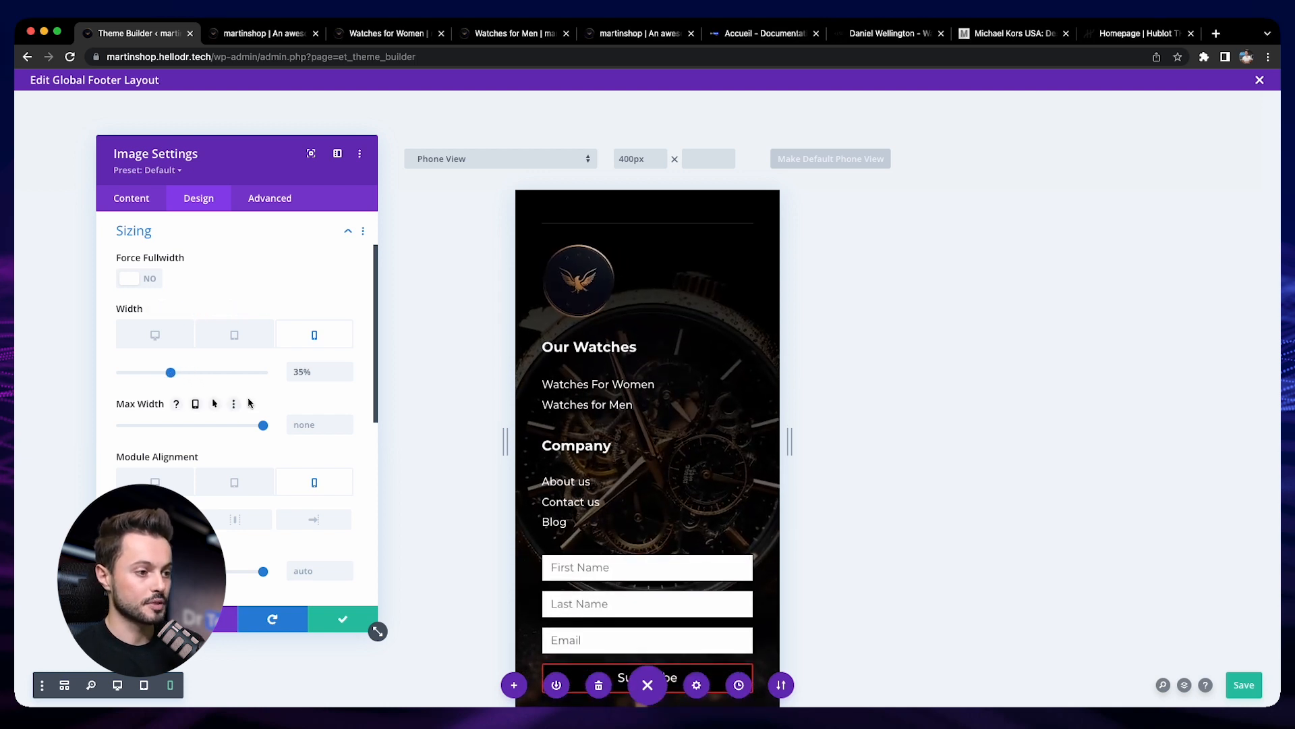
{"action": "left_click", "coordinate": [343, 619]}
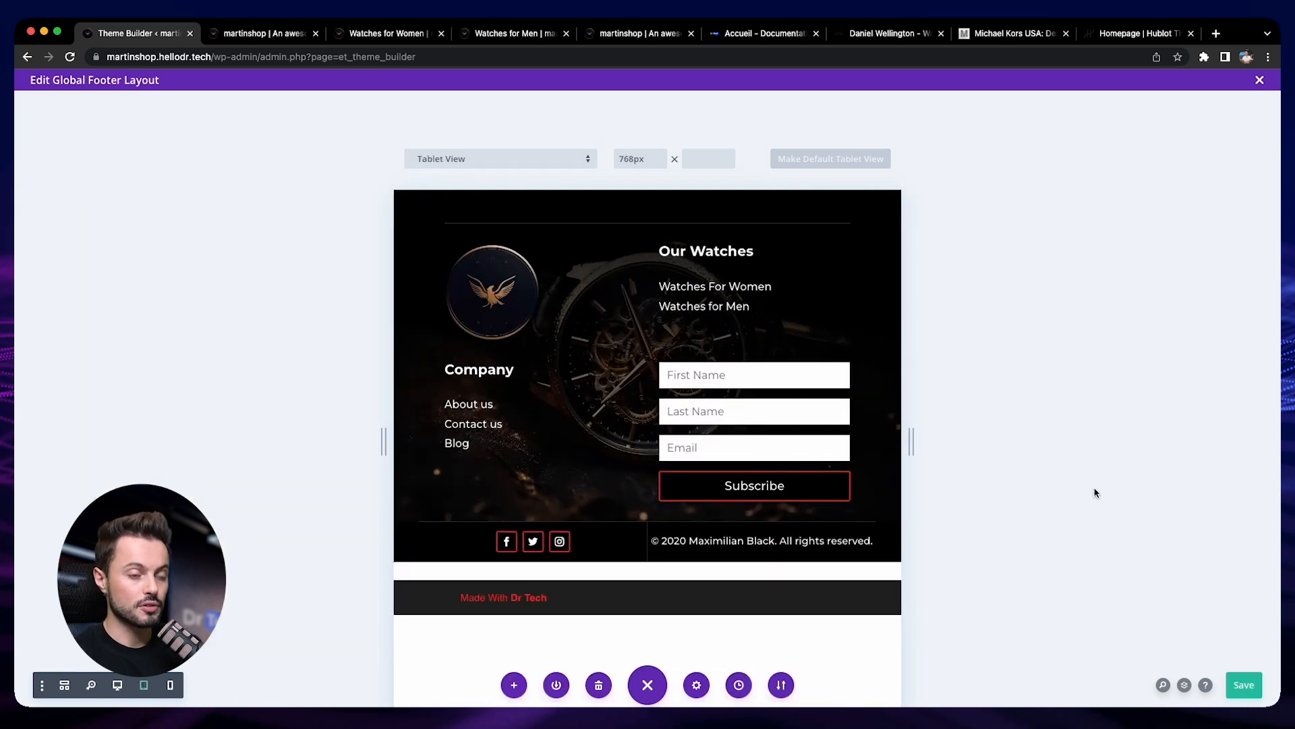
Step: Leave the footer layout, open the global header layout, check it in tablet and phone previews, and close it without changes
{"action": "left_click", "coordinate": [1260, 79]}
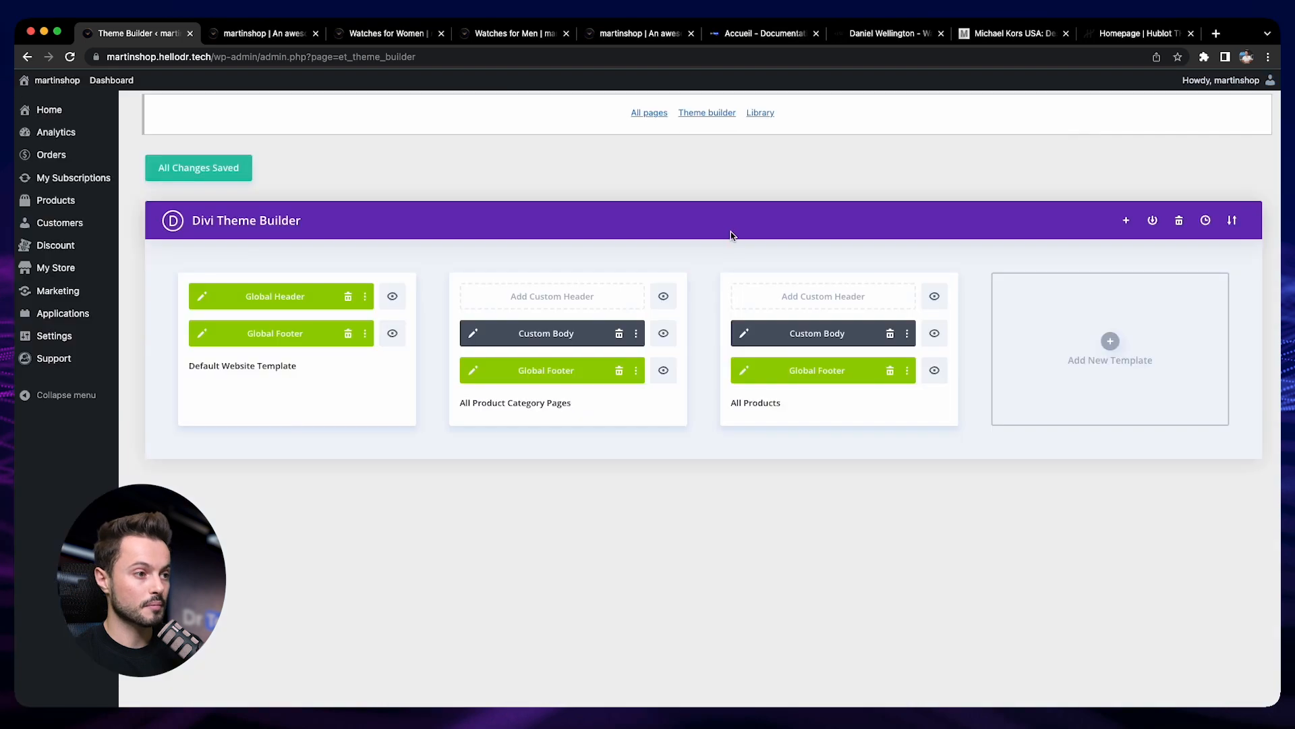
{"action": "left_click", "coordinate": [203, 298]}
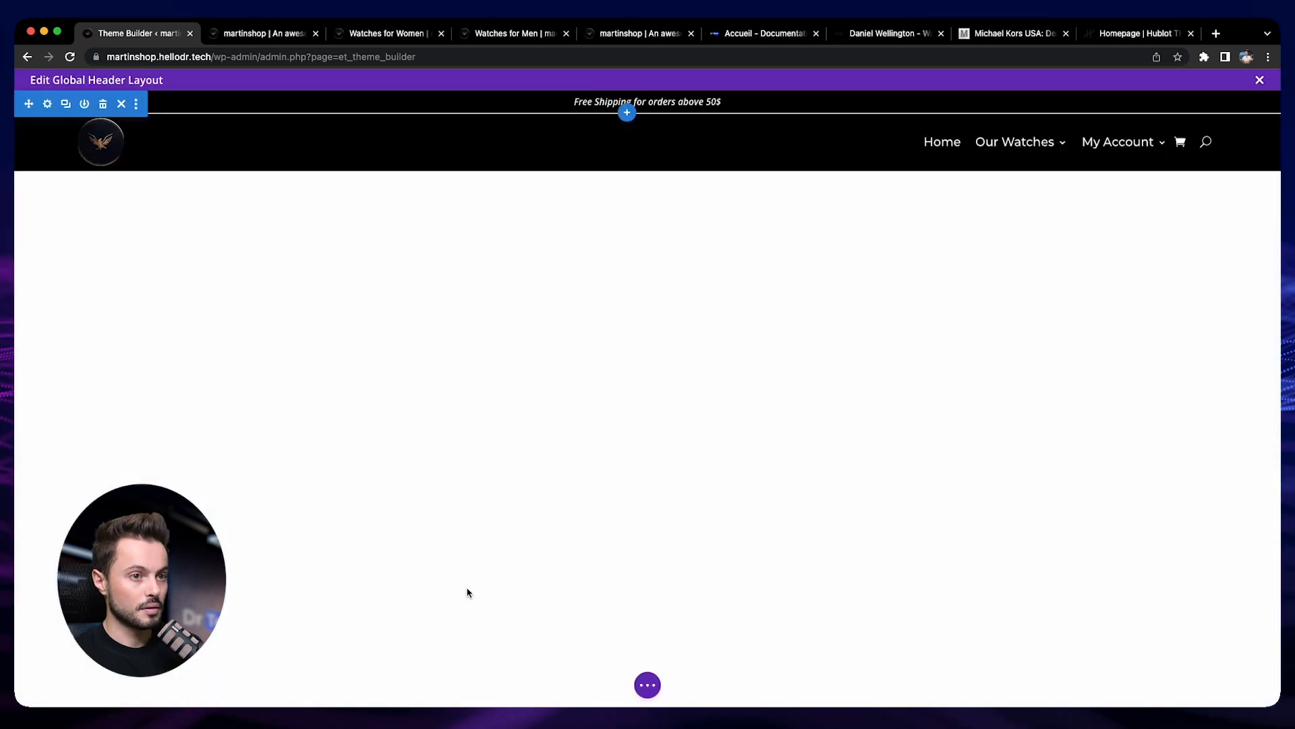
{"action": "left_click", "coordinate": [648, 685]}
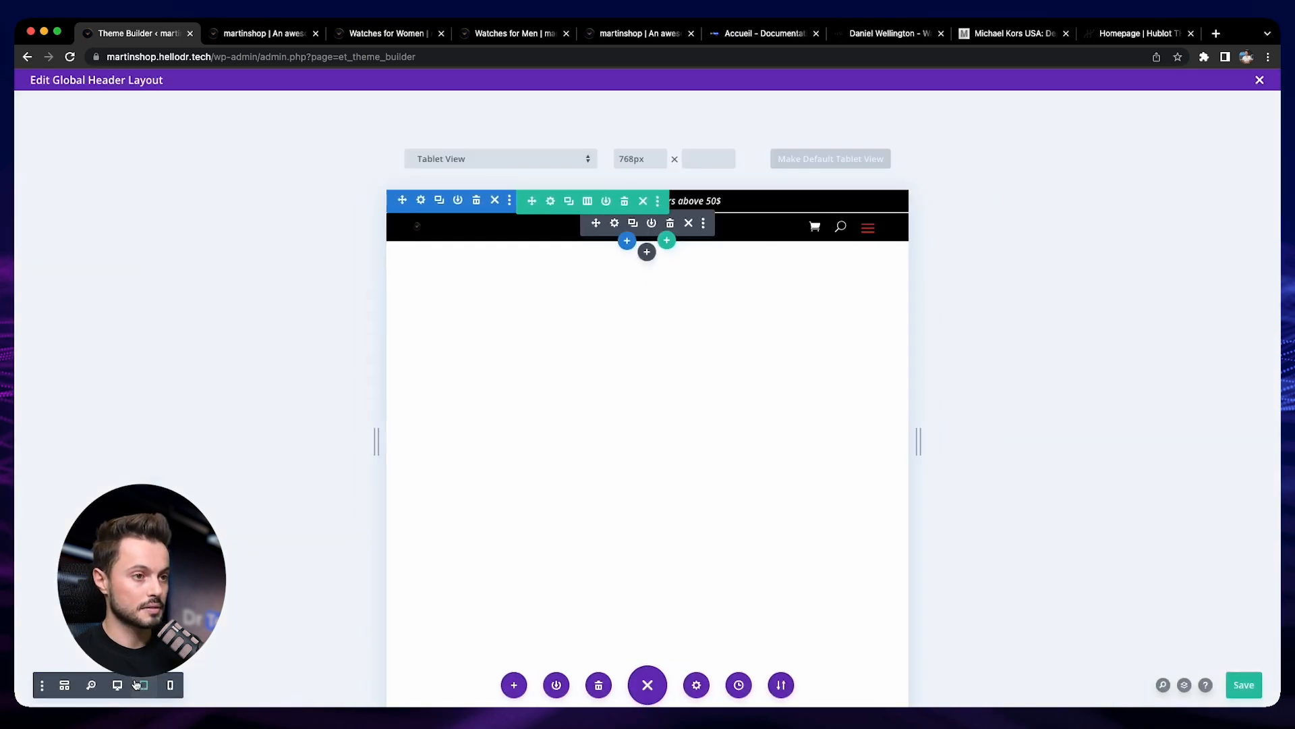
{"action": "left_click", "coordinate": [171, 686]}
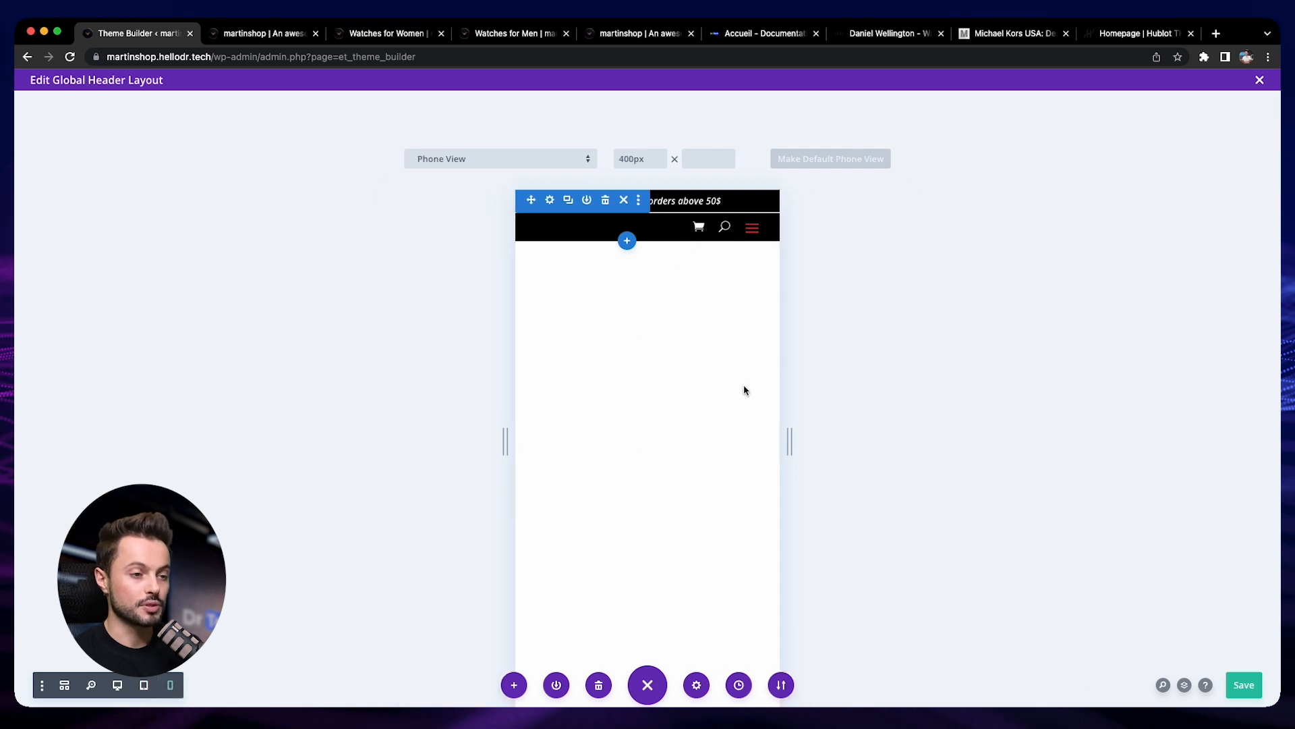
{"action": "left_click", "coordinate": [1260, 80]}
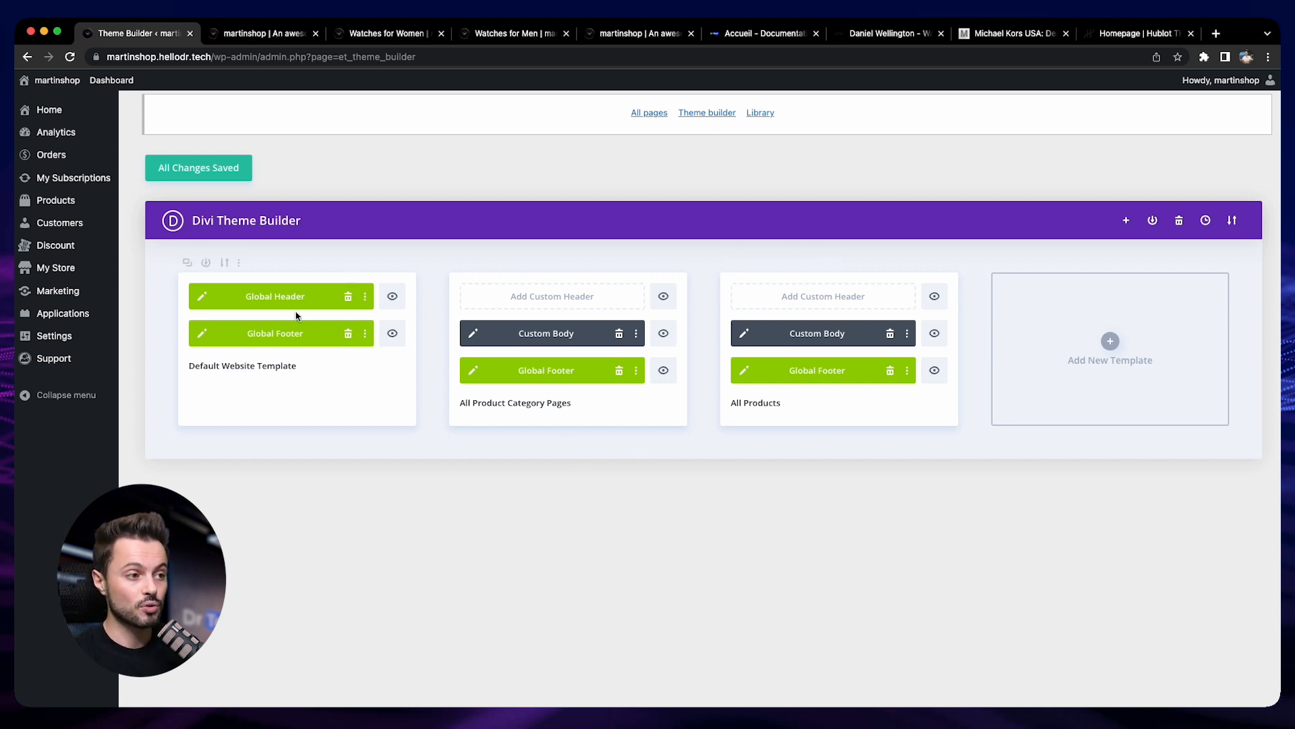
Step: Assign the global header to the All Product Category Pages and All Products templates and save the theme builder changes
{"action": "left_click_drag", "start_coordinate": [287, 300], "coordinate": [555, 299]}
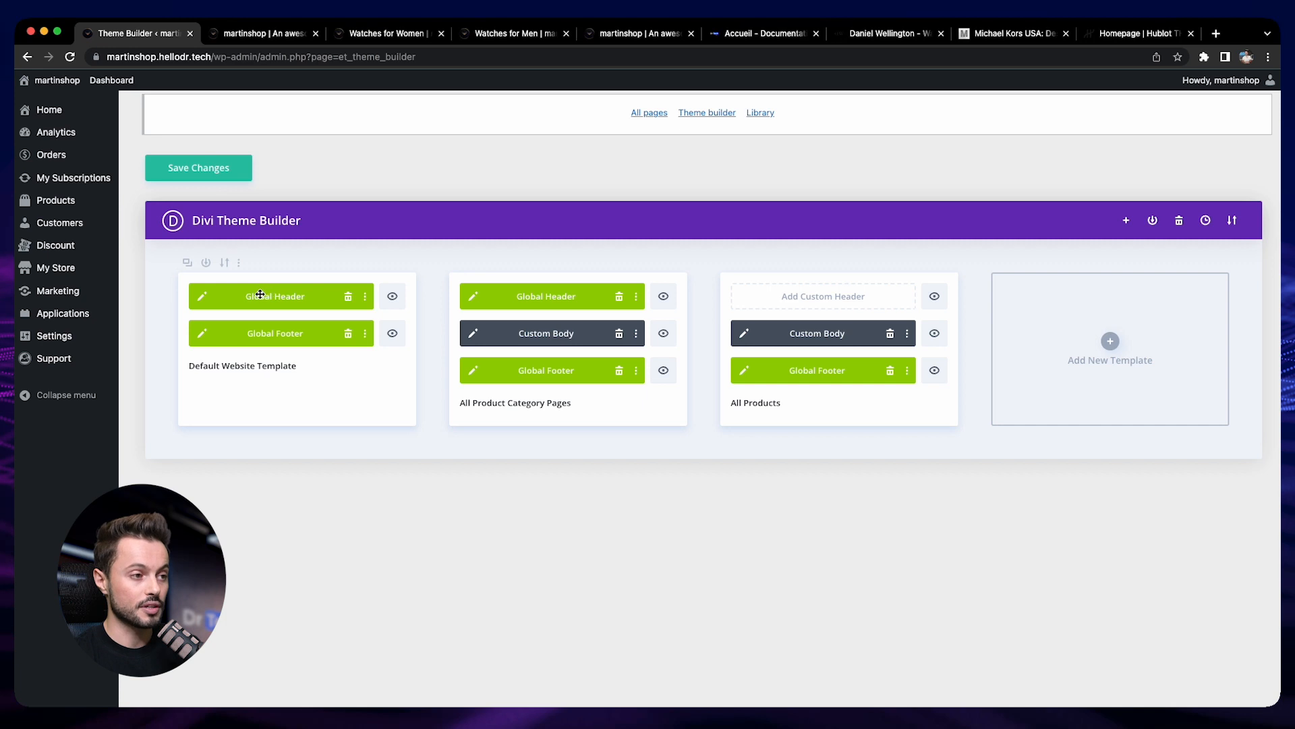
{"action": "left_click_drag", "start_coordinate": [260, 295], "coordinate": [804, 297]}
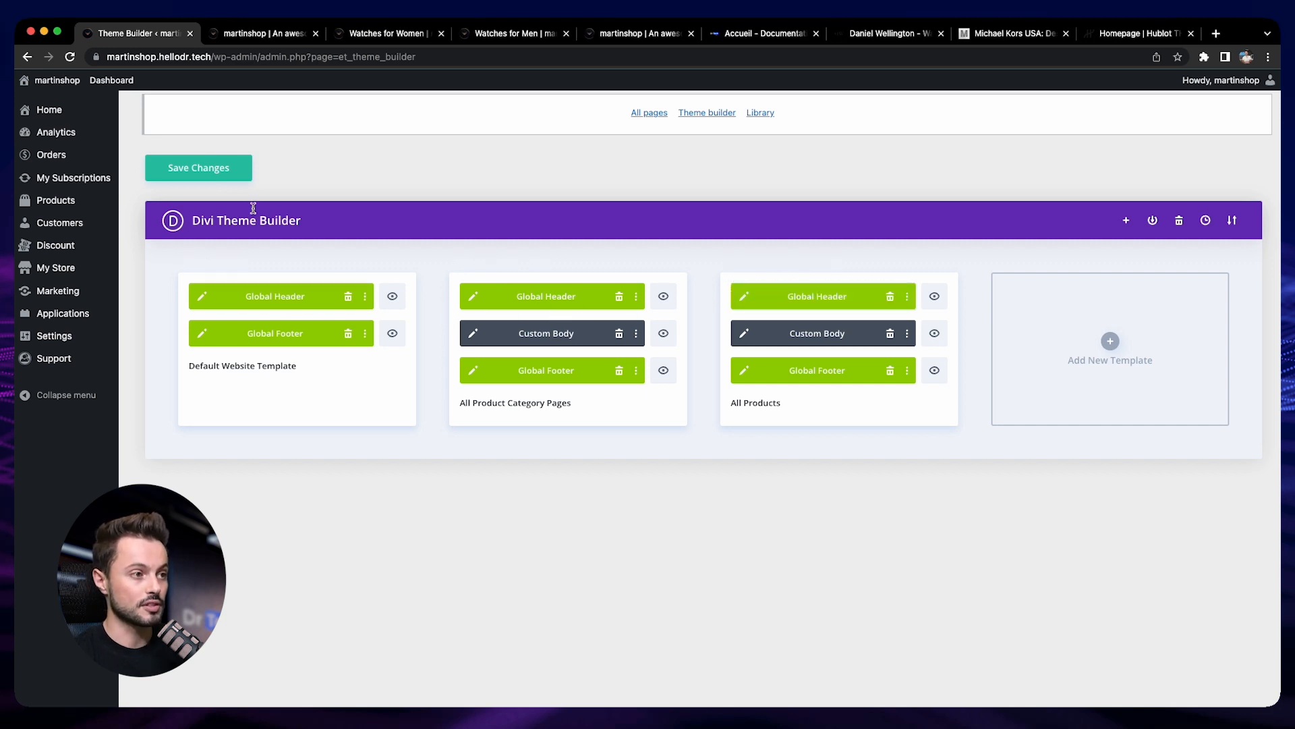
{"action": "left_click", "coordinate": [214, 169]}
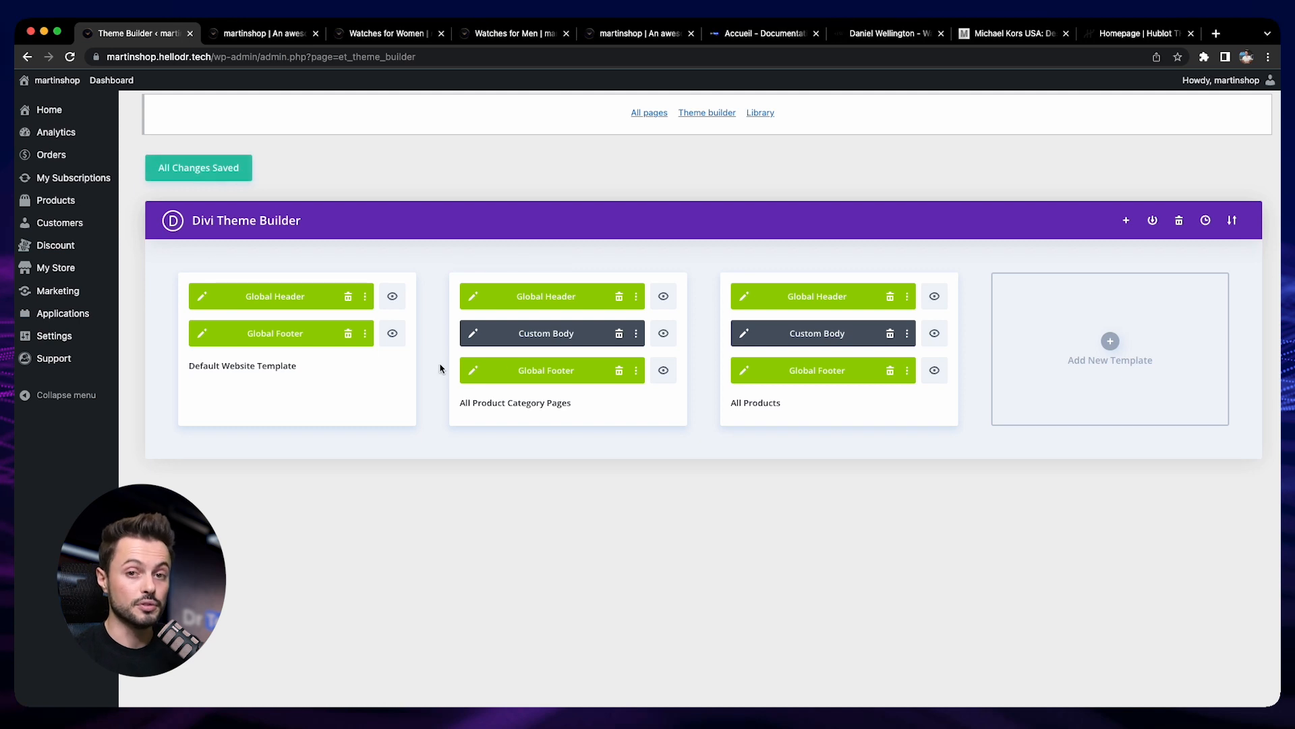